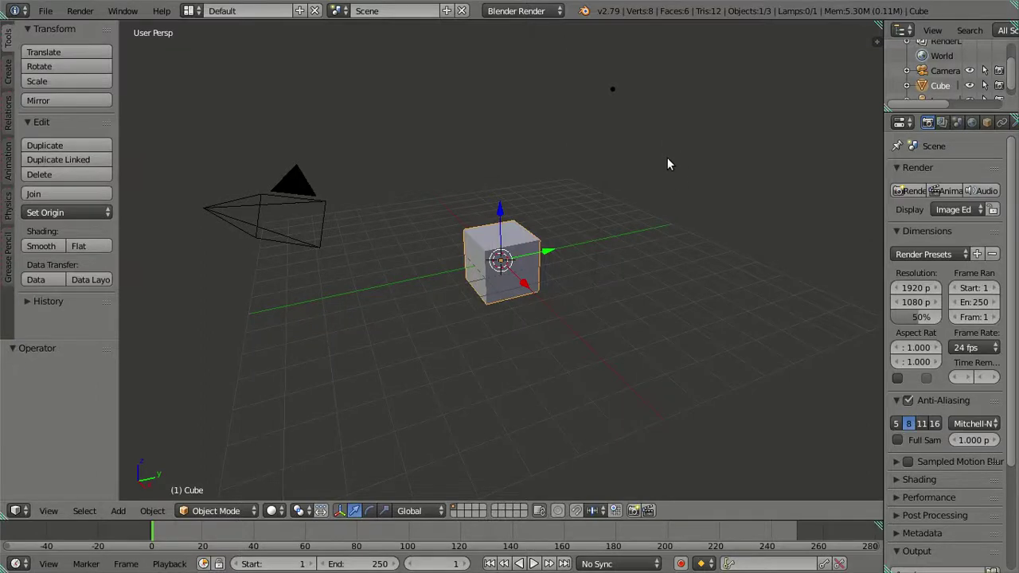
# Step: Widen the 3D view in ortho, hide the camera, and delete the default cube and lamp
pyautogui.press('t')
pyautogui.press('KP_5')
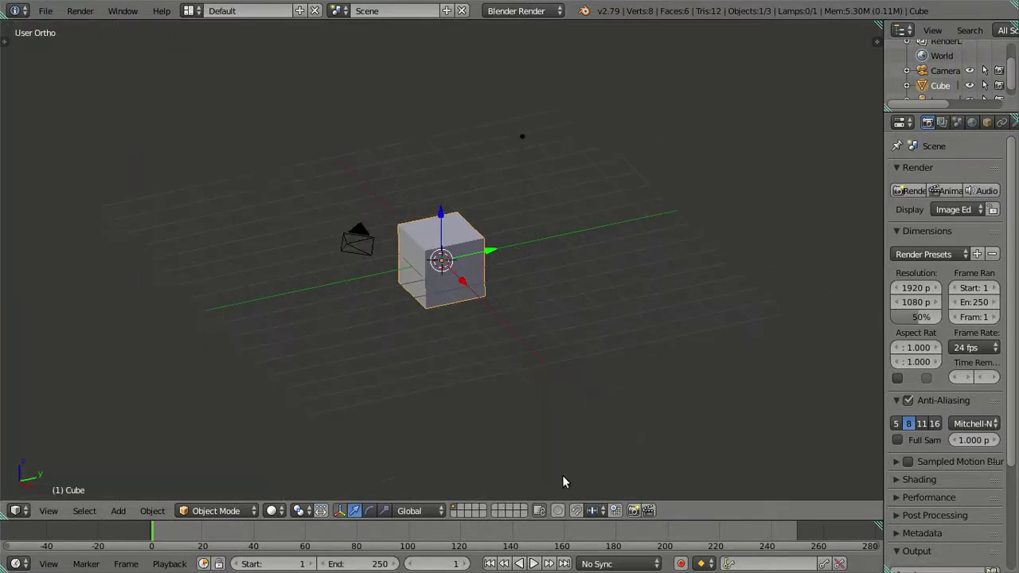
pyautogui.moveTo(682, 522); pyautogui.dragTo(683, 558)
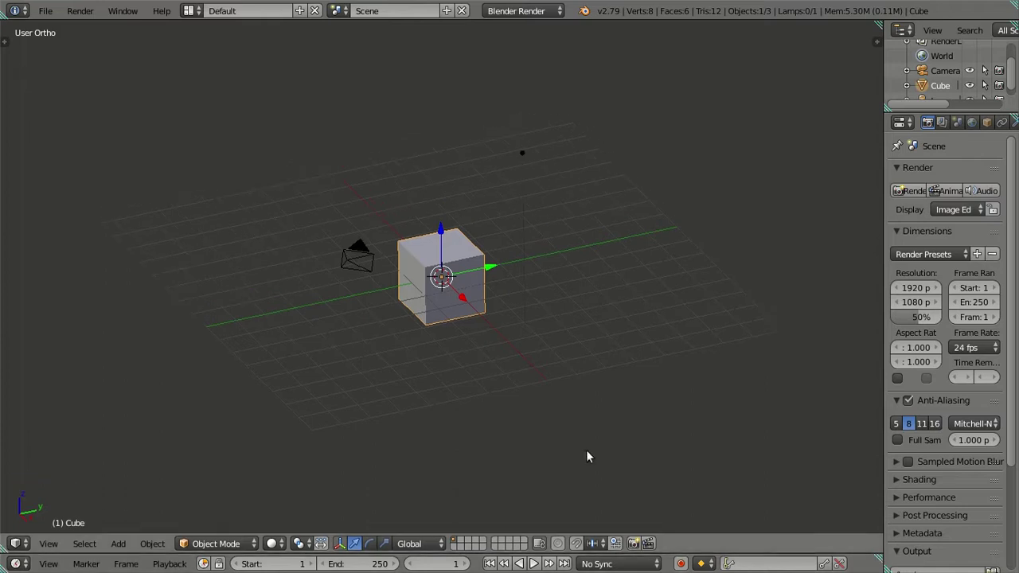
pyautogui.rightClick(358, 255)
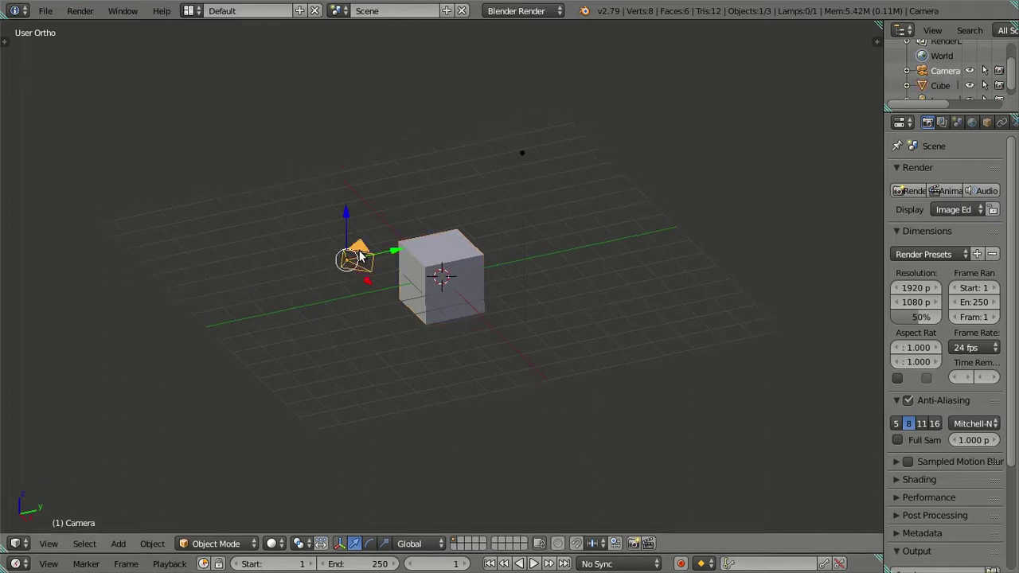
pyautogui.press('h')
pyautogui.press('a')
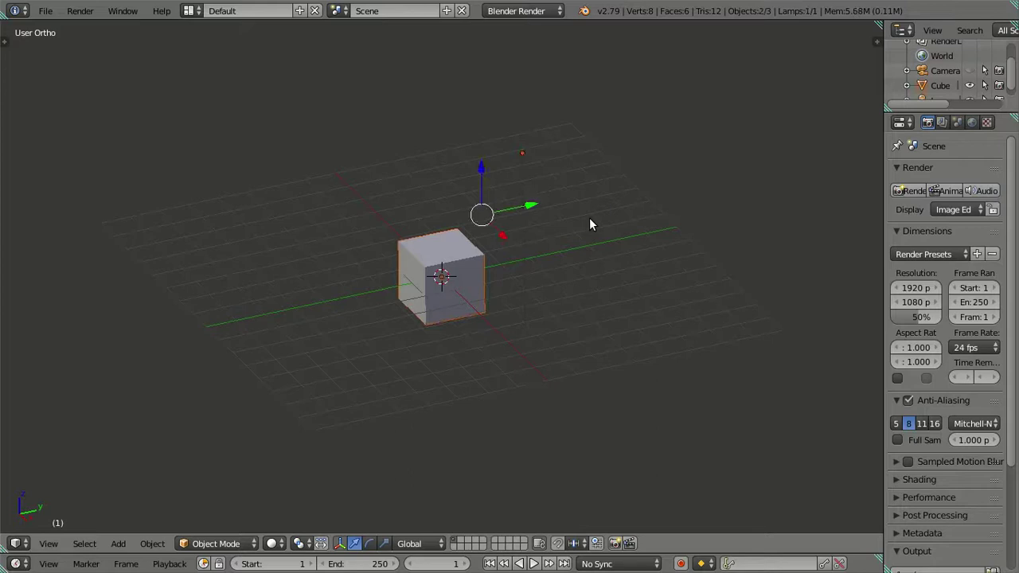
pyautogui.press('Delete')
# Step: Switch the render engine to Cycles Render and snap to the top orthographic view
pyautogui.click(526, 11)
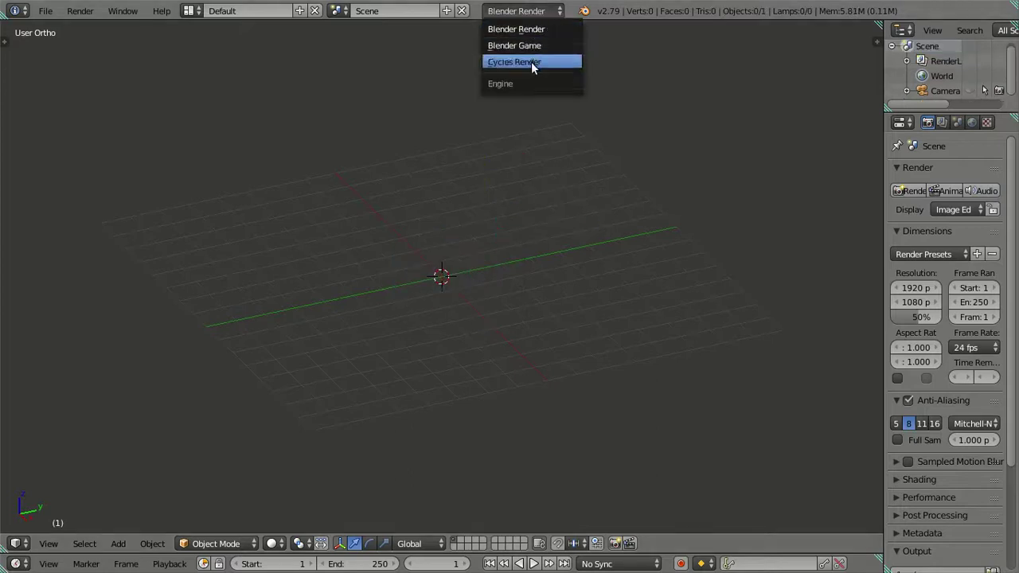
pyautogui.click(531, 61)
pyautogui.moveTo(344, 233); pyautogui.dragTo(390, 285, button='middle')
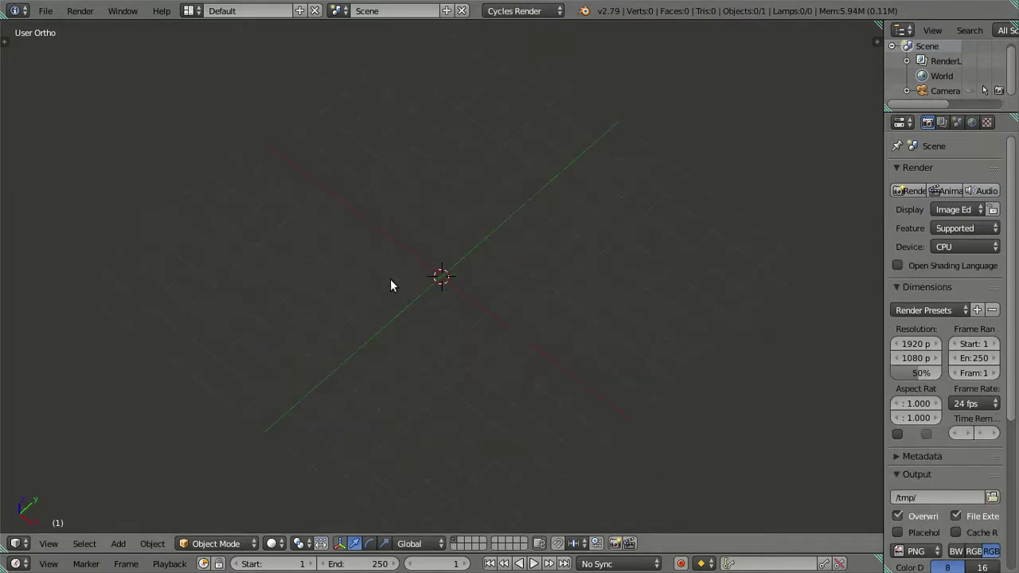
pyautogui.press('KP_7')
# Step: Enable Background Images in the N panel with the axis set to Top
pyautogui.press('n')
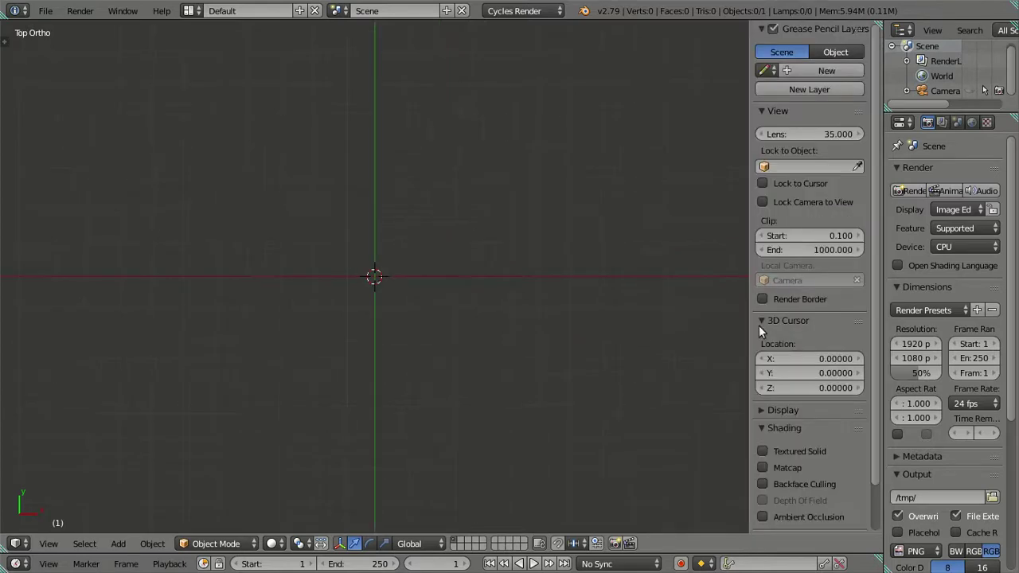
pyautogui.scroll(-2, 793, 498)
pyautogui.click(762, 507)
pyautogui.click(773, 507)
pyautogui.scroll(-1, 777, 485)
pyautogui.scroll(-3, 793, 498)
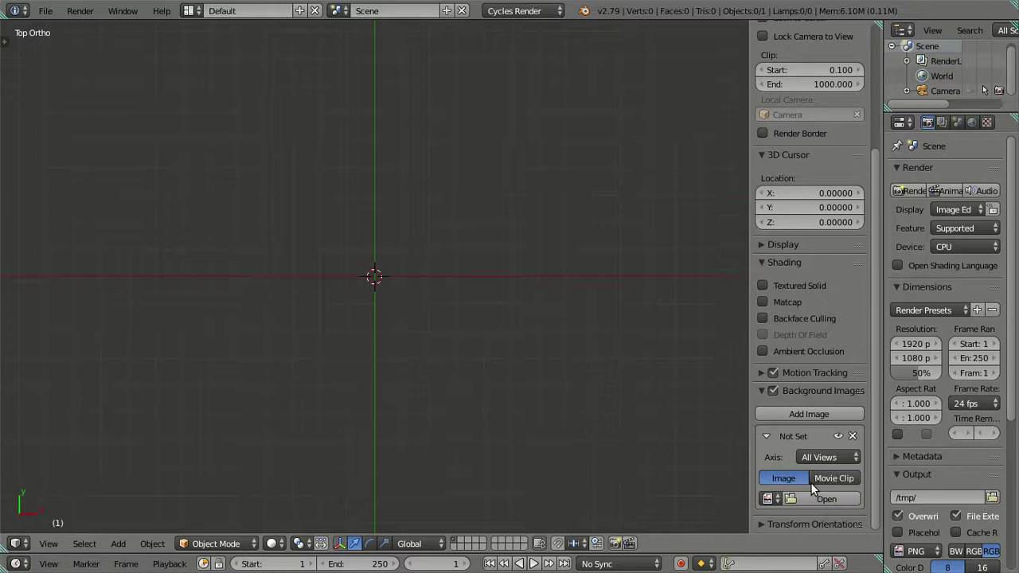
pyautogui.click(828, 457)
pyautogui.click(730, 440)
# Step: Load oreo-clip-art-oreo.jpg from the Desktop as the background image
pyautogui.click(820, 500)
pyautogui.click(34, 280)
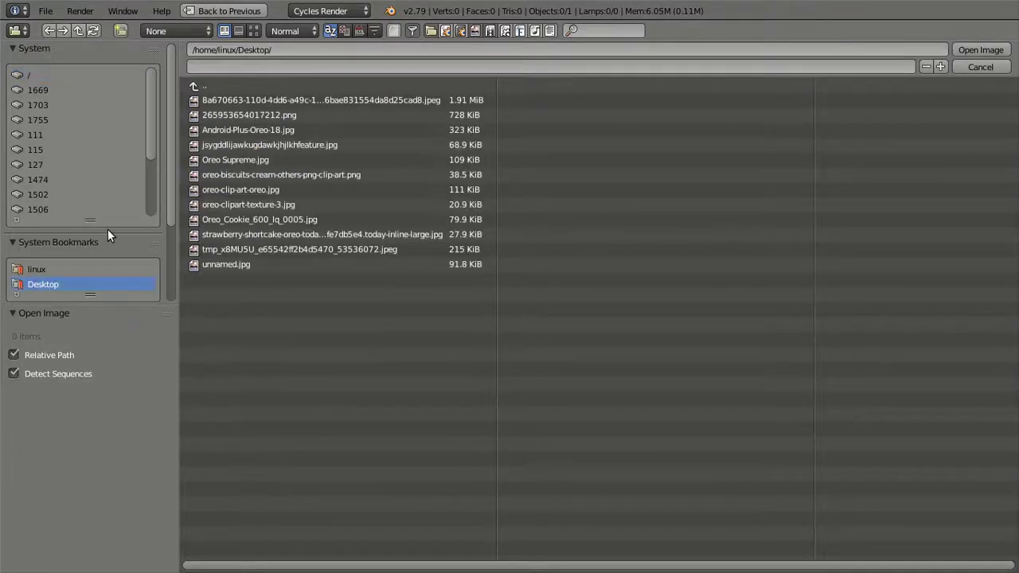
pyautogui.click(253, 30)
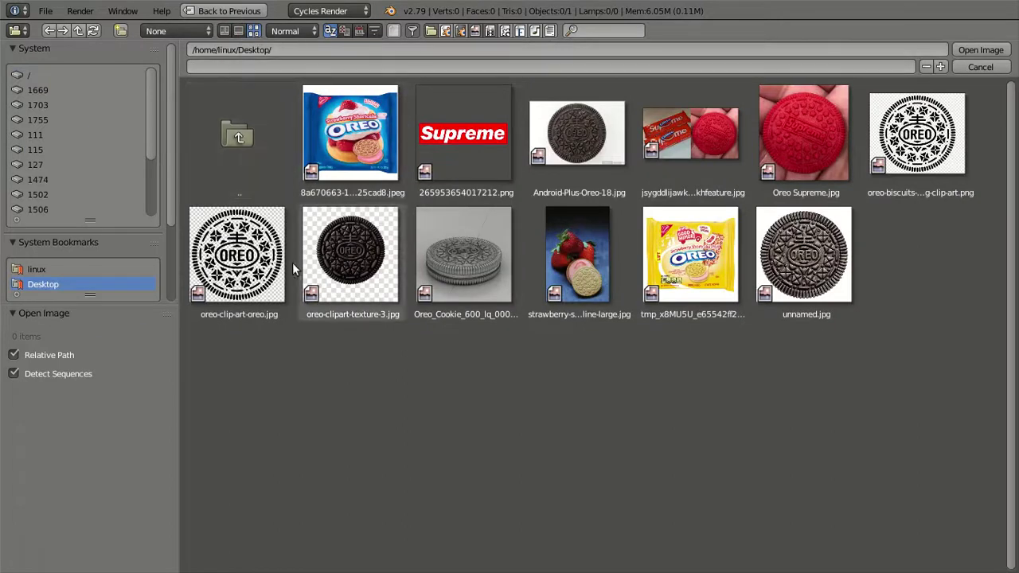
pyautogui.click(248, 279)
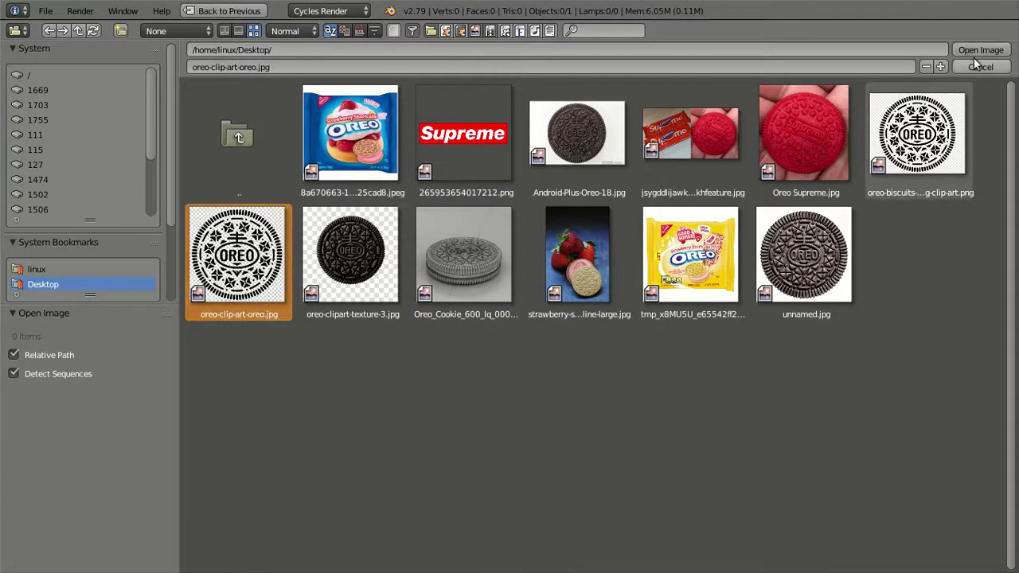
pyautogui.click(974, 51)
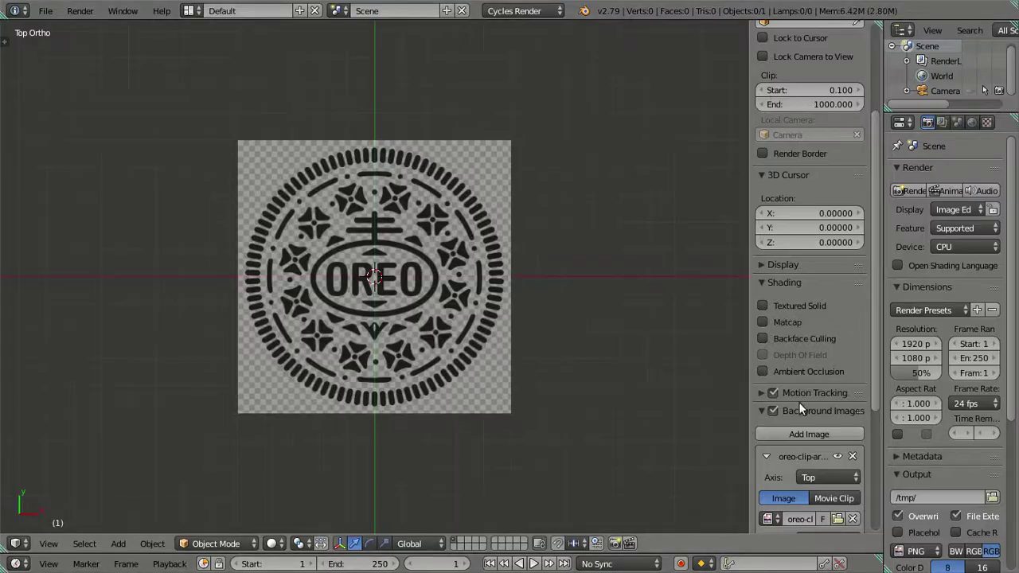
# Step: Raise the background image opacity to full 1.000
pyautogui.scroll(-5, 799, 402)
pyautogui.scroll(3, 329, 488)
pyautogui.keyDown('shift'); pyautogui.moveTo(362, 413); pyautogui.dragTo(378, 226, button='middle'); pyautogui.keyUp('shift')
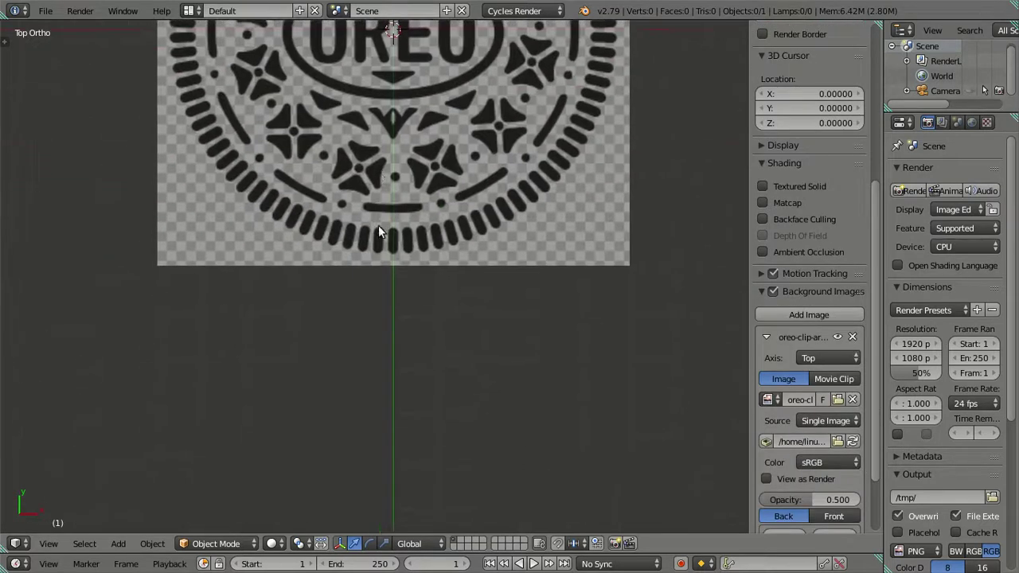
pyautogui.scroll(8, 382, 233)
pyautogui.scroll(-1, 402, 270)
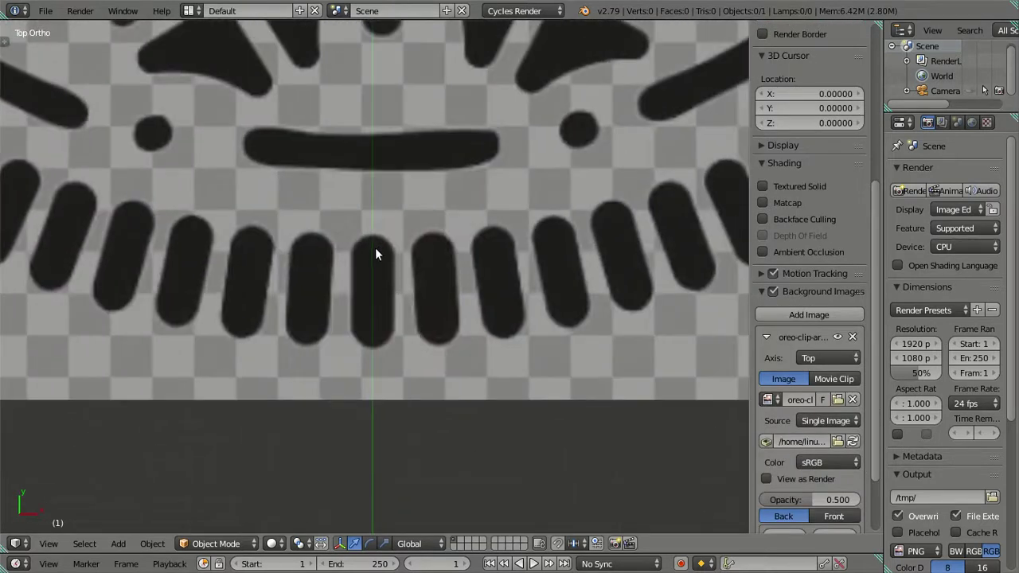
pyautogui.scroll(-4, 375, 248)
pyautogui.scroll(-2, 380, 329)
pyautogui.scroll(6, 437, 325)
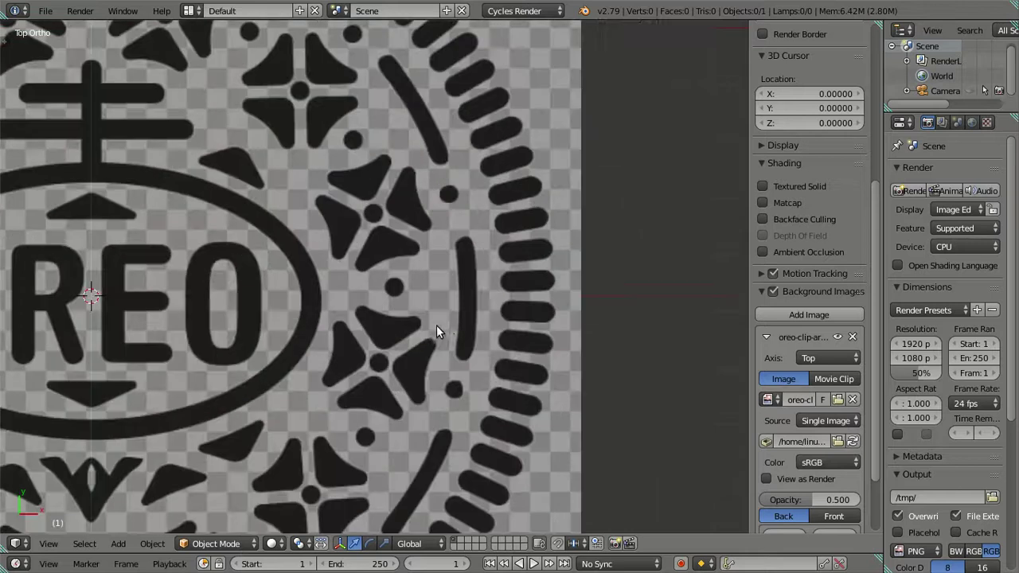
pyautogui.scroll(3, 470, 315)
pyautogui.scroll(2, 495, 294)
pyautogui.scroll(-5, 510, 271)
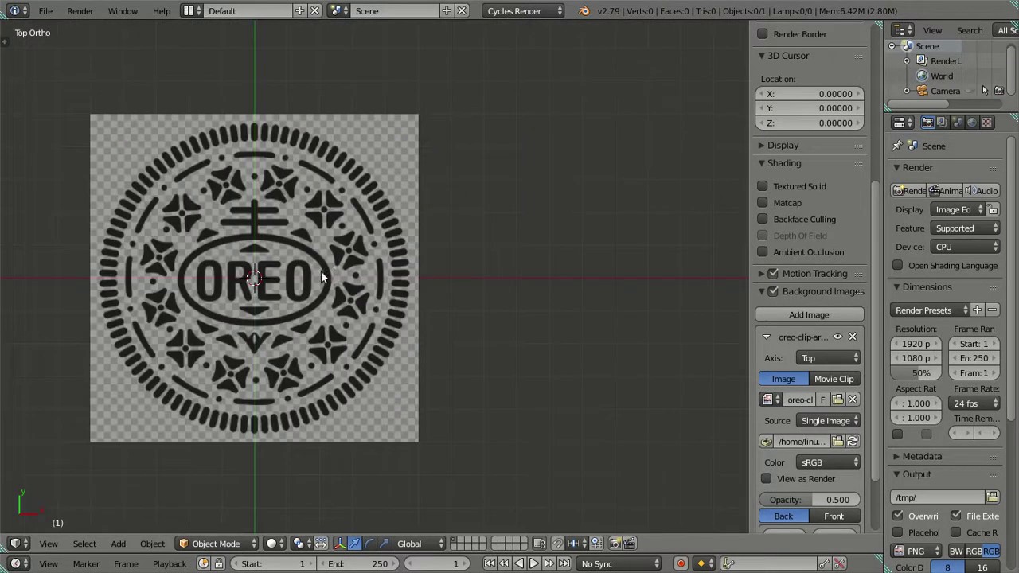
pyautogui.scroll(3, 453, 227)
pyautogui.scroll(4, 478, 207)
pyautogui.scroll(-1, 335, 295)
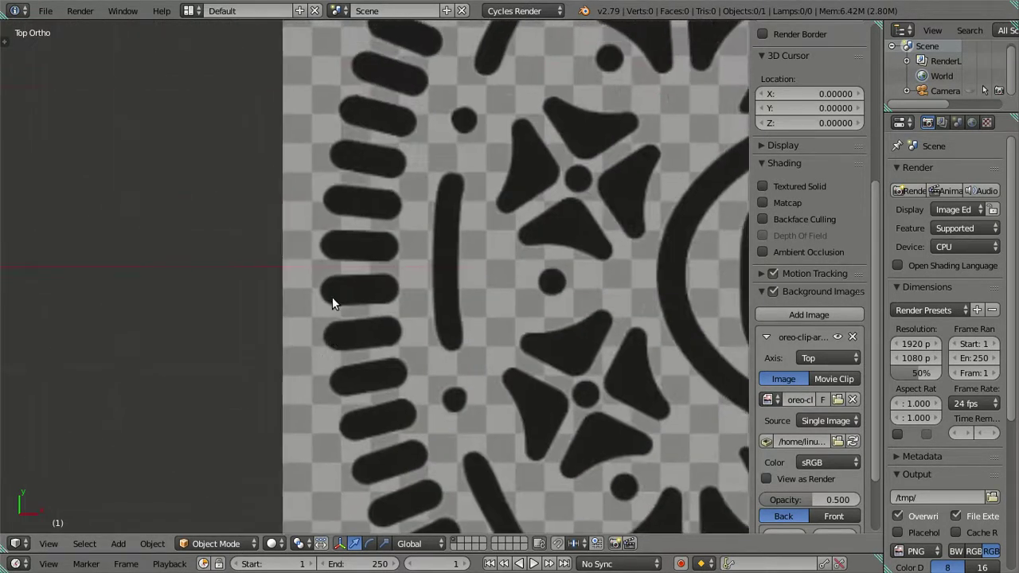
pyautogui.scroll(2, 332, 277)
pyautogui.scroll(-5, 389, 287)
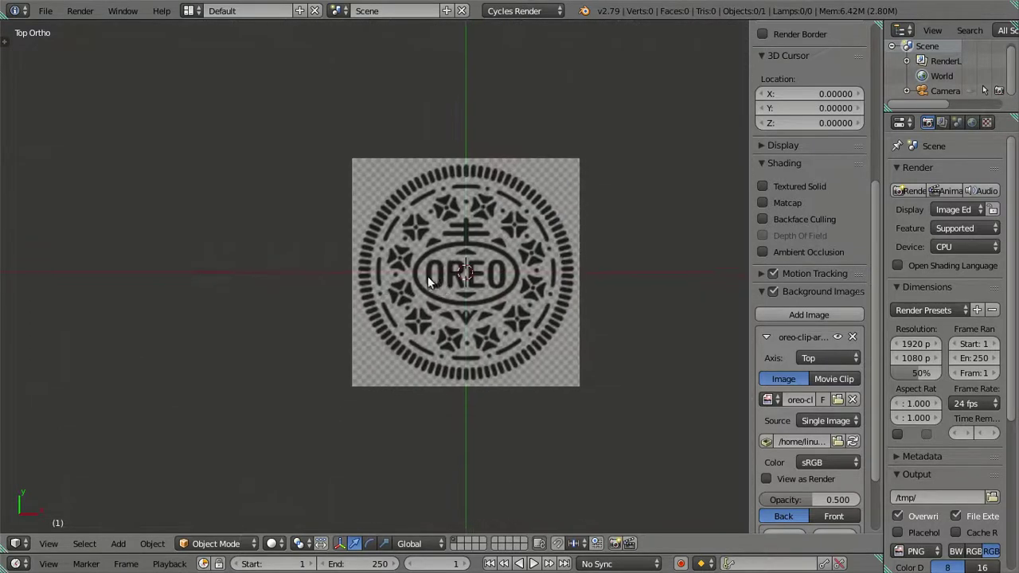
pyautogui.scroll(-3, 793, 406)
pyautogui.moveTo(790, 417); pyautogui.dragTo(836, 418)
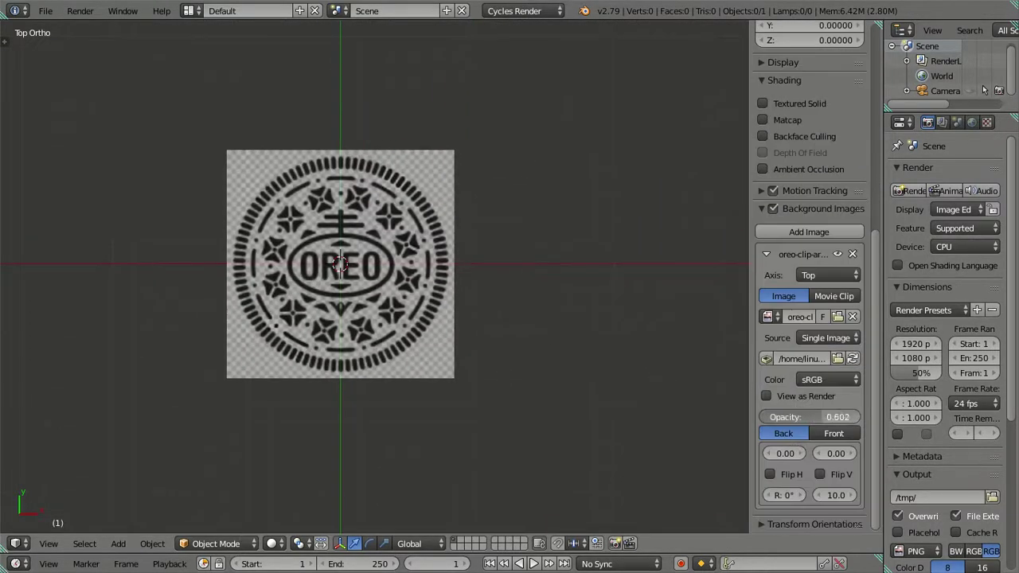
# Step: Close the N panel and restore the tool shelf beside the view
pyautogui.press('n')
pyautogui.scroll(5, 614, 226)
pyautogui.press('t')
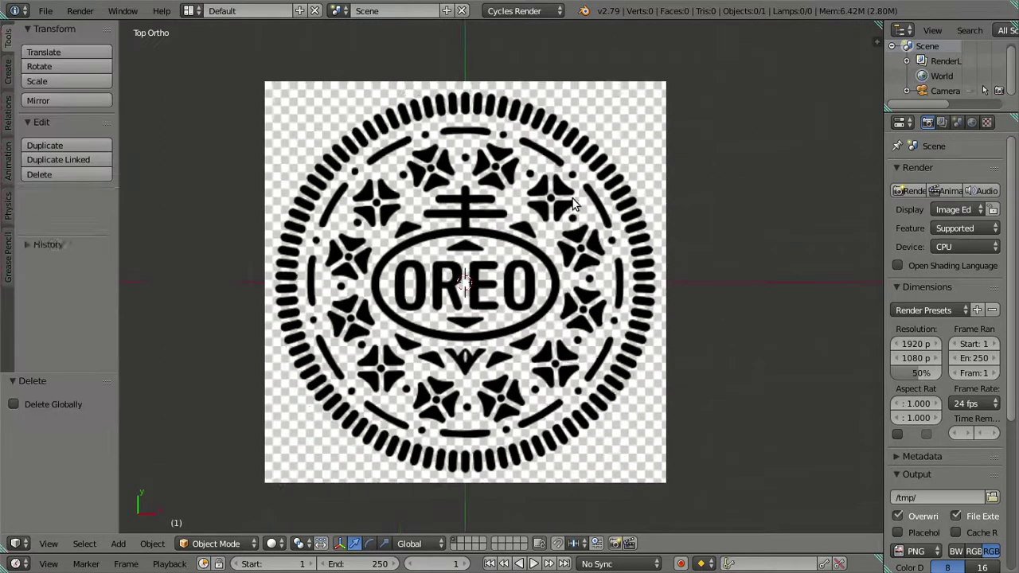
pyautogui.scroll(-2, 575, 213)
pyautogui.hotkey('shift', 'a')
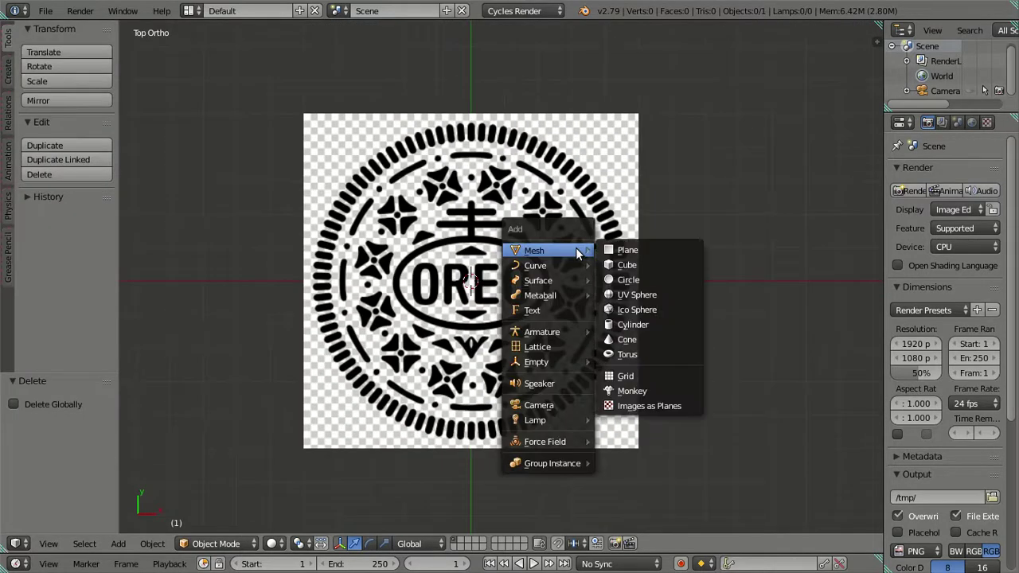
pyautogui.press('Escape')
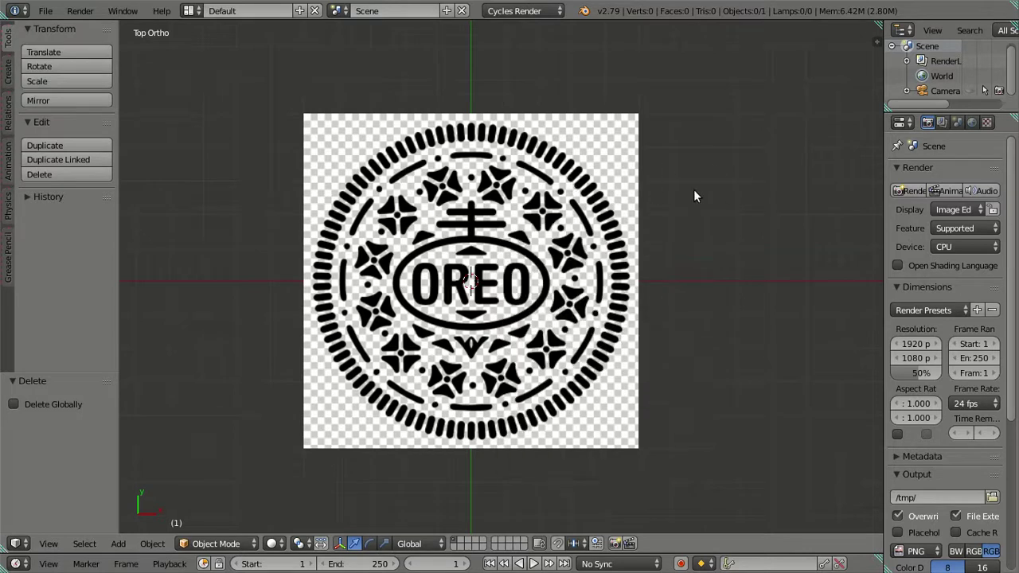
pyautogui.hotkey('shift', 's')
# Step: Snap the 3D cursor to the centre and add a 270-vertex circle there
pyautogui.click(676, 277)
pyautogui.hotkey('shift', 'a')
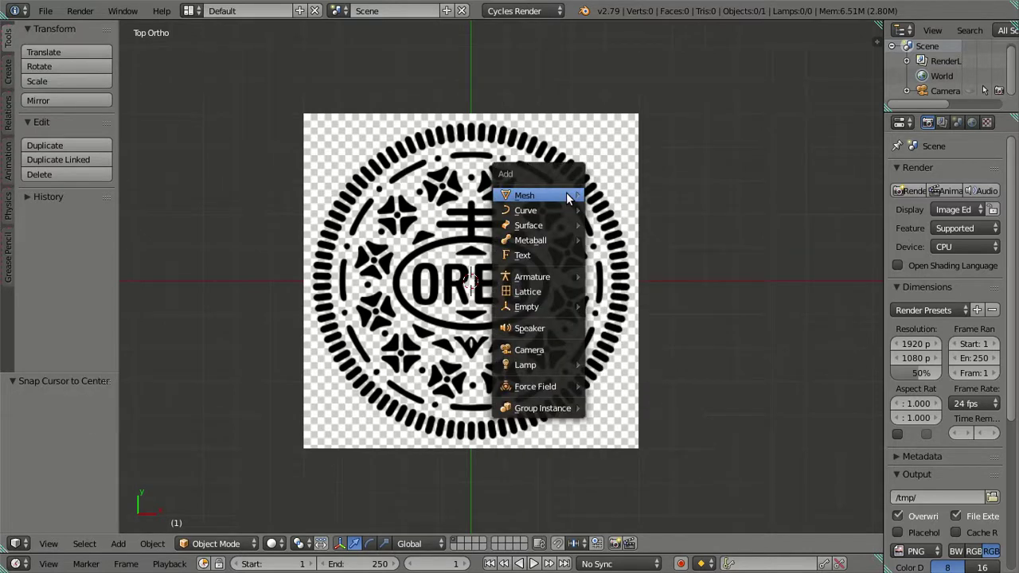
pyautogui.moveTo(525, 195)
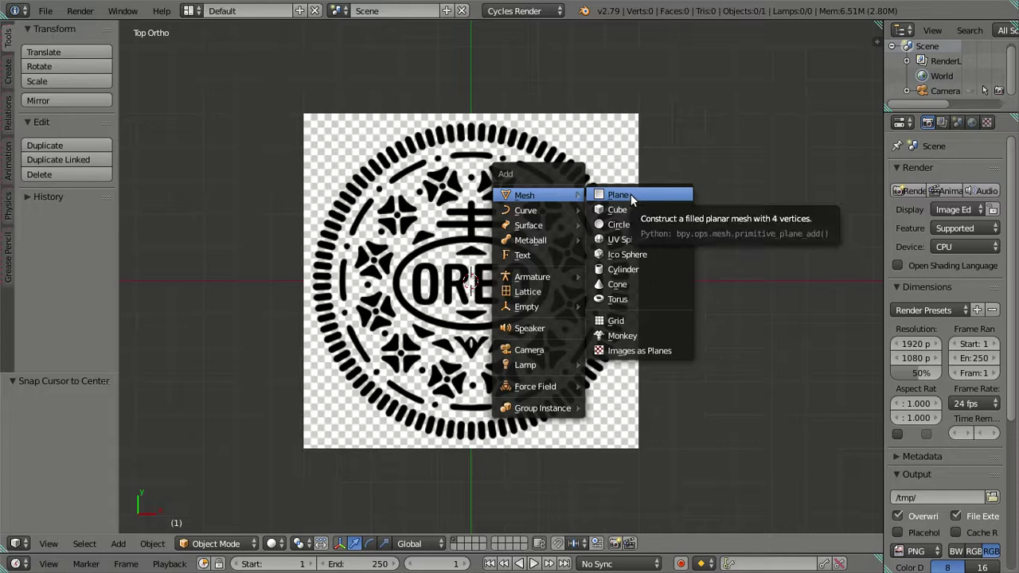
pyautogui.click(634, 222)
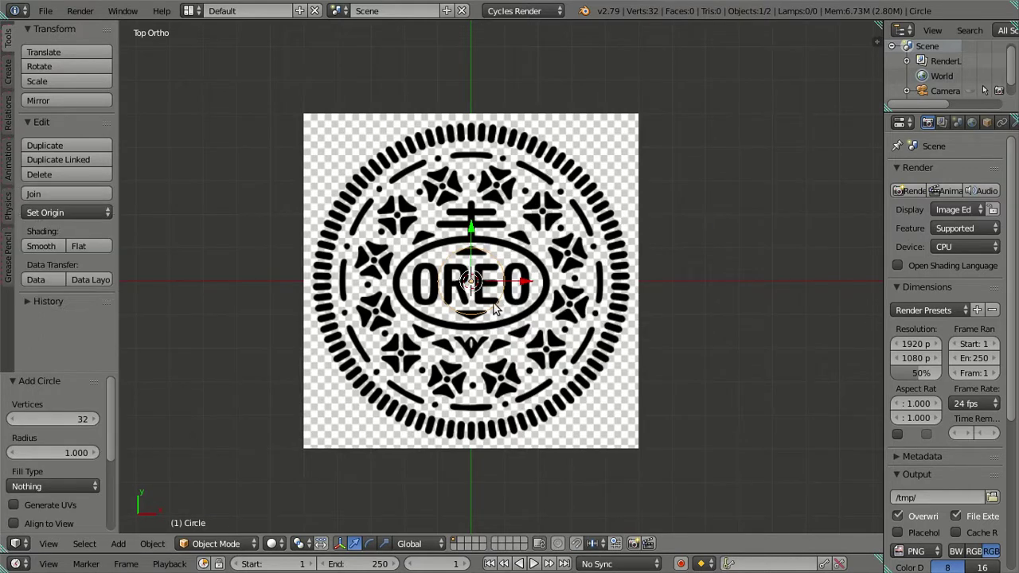
pyautogui.click(66, 419)
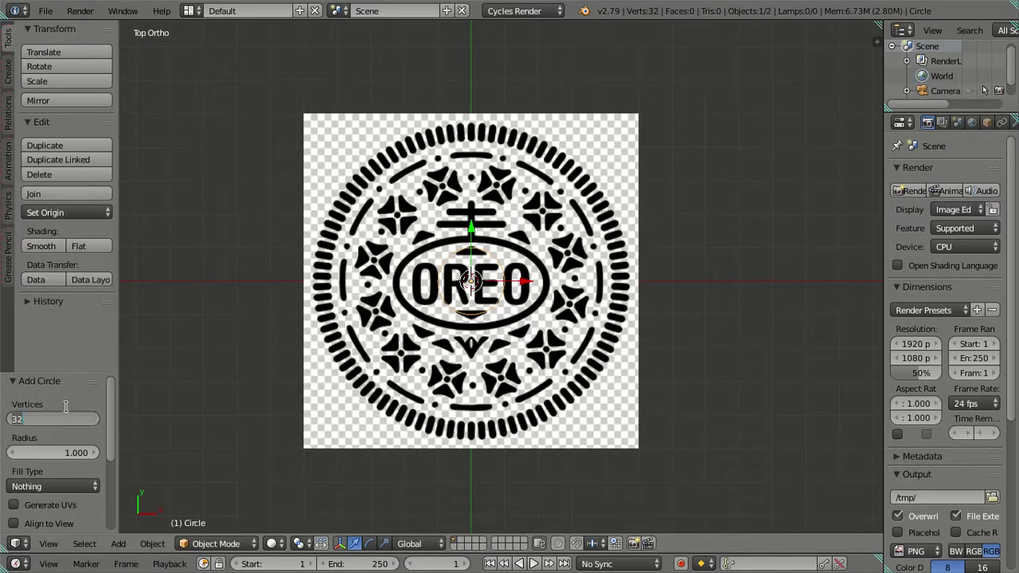
pyautogui.write('270')
pyautogui.press('Return')
# Step: In Edit Mode, scale the circle by 4.7 to match the cookie's outer rim
pyautogui.press('t')
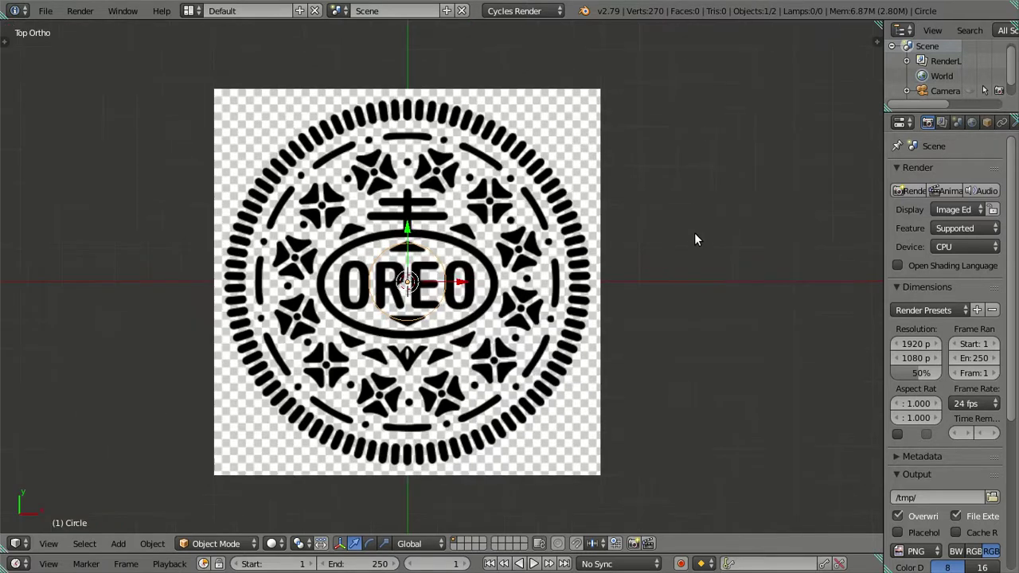
pyautogui.press('Tab')
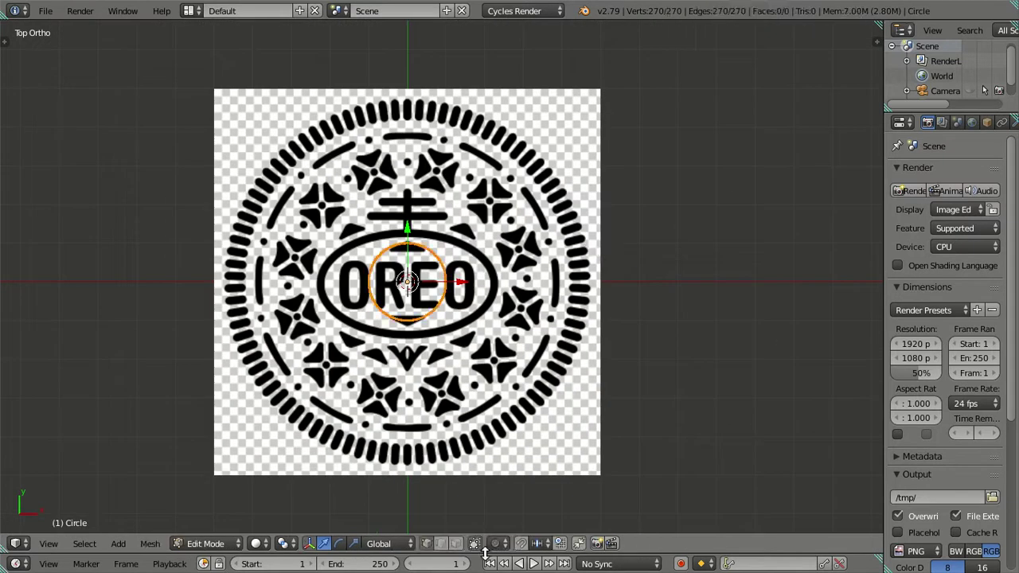
pyautogui.scroll(2, 578, 334)
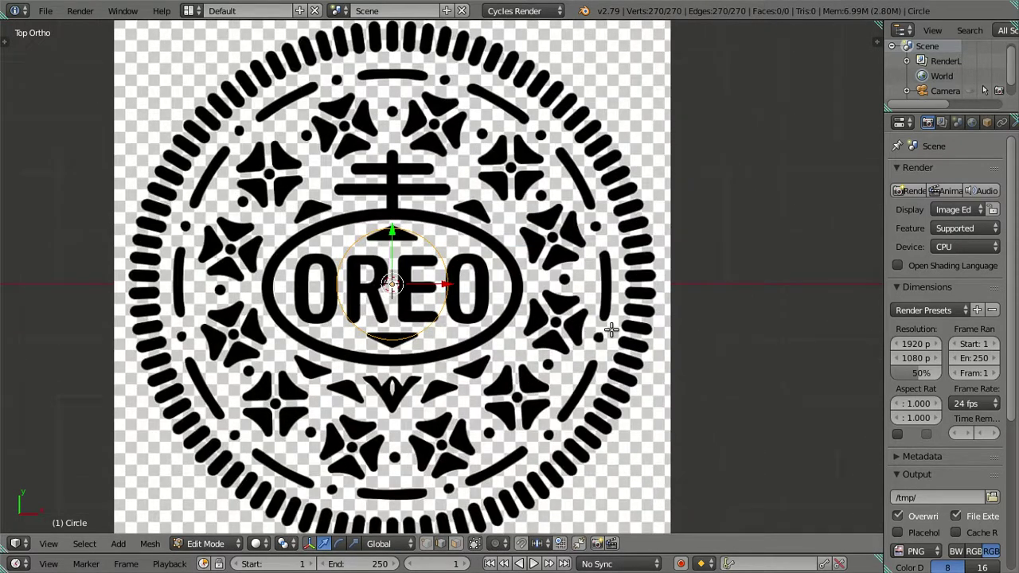
pyautogui.write('s4.7')
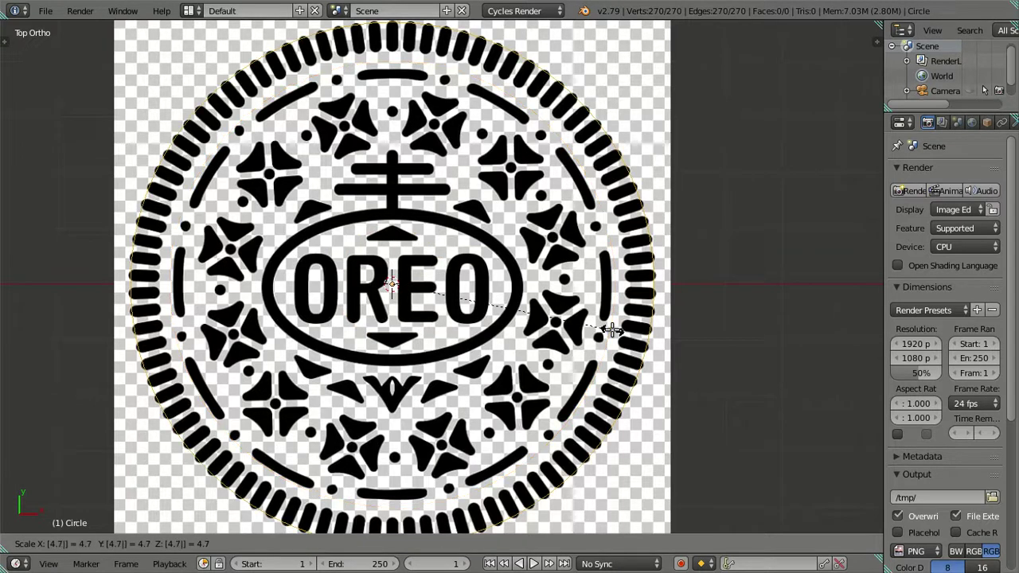
pyautogui.press('Return')
pyautogui.scroll(2, 679, 331)
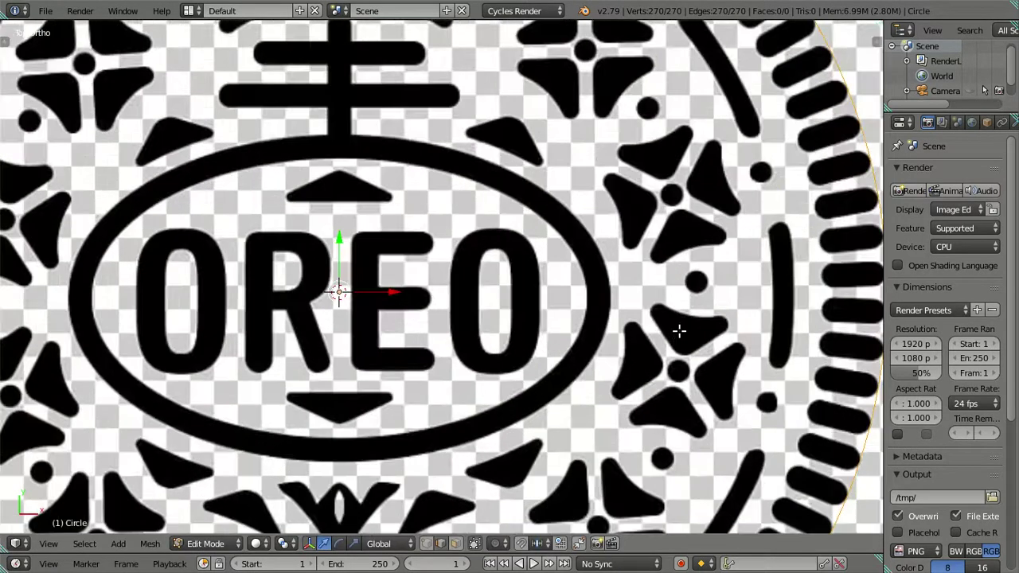
pyautogui.keyDown('shift'); pyautogui.moveTo(678, 331); pyautogui.dragTo(357, 314, button='middle'); pyautogui.keyUp('shift')
pyautogui.scroll(4, 514, 352)
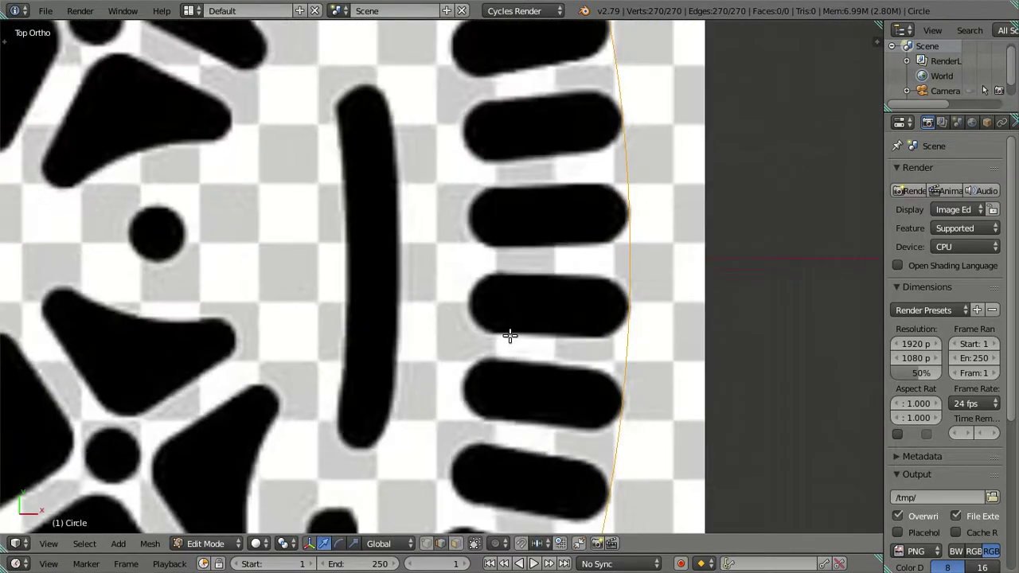
pyautogui.scroll(-4, 510, 336)
pyautogui.scroll(-3, 482, 326)
pyautogui.scroll(3, 575, 332)
# Step: Extrude the rim circle in place and scale the new edge loop to 0.88
pyautogui.scroll(1, 625, 345)
pyautogui.press('e')
pyautogui.rightClick(561, 331)
pyautogui.scroll(1, 593, 322)
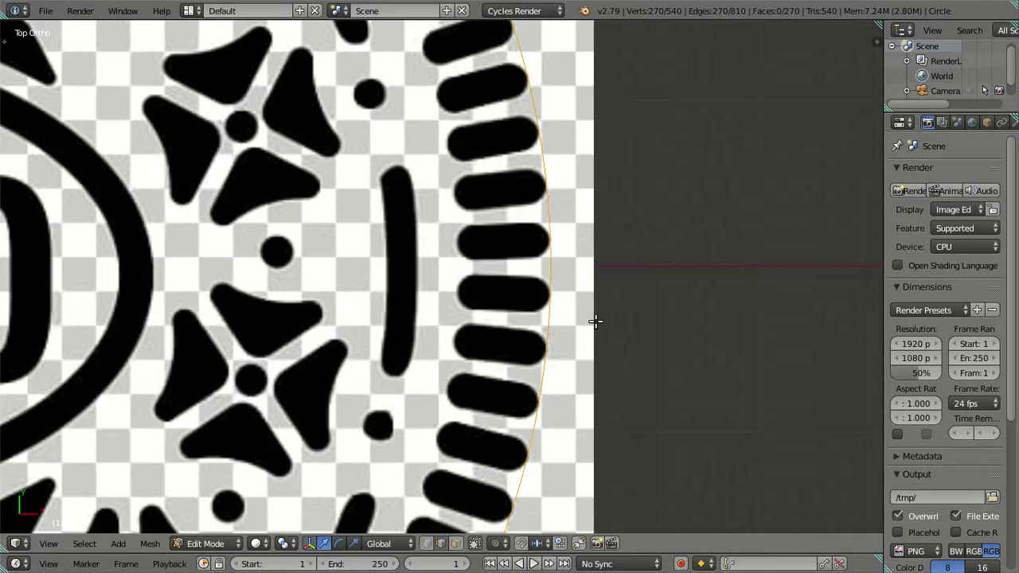
pyautogui.scroll(1, 596, 321)
pyautogui.press('s')
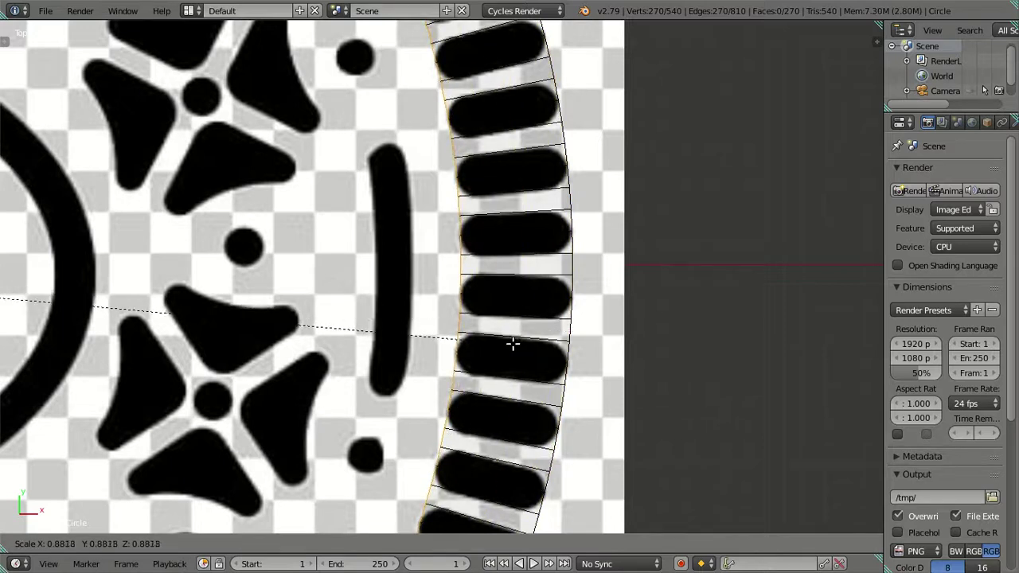
pyautogui.write('.88')
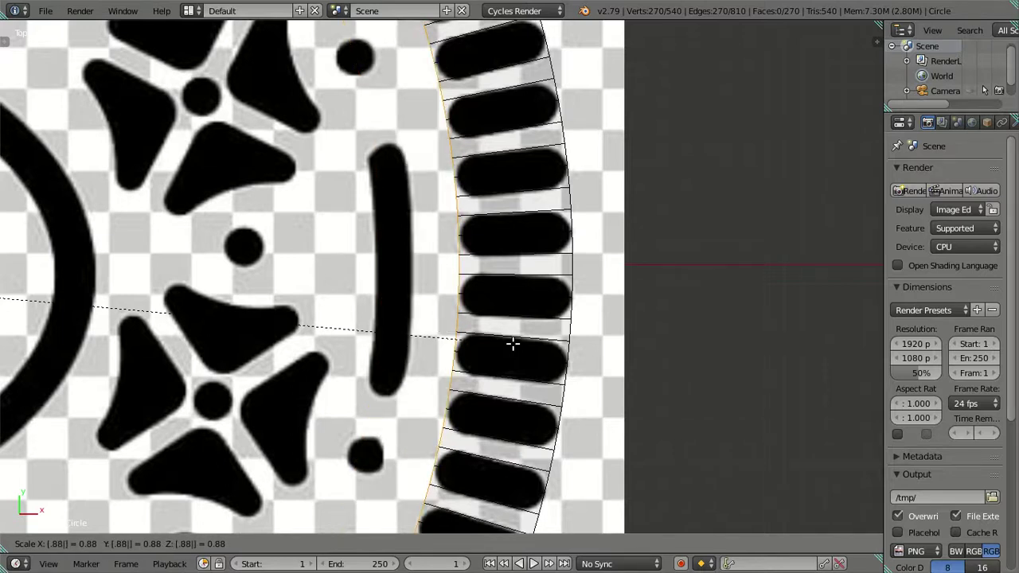
pyautogui.press('Return')
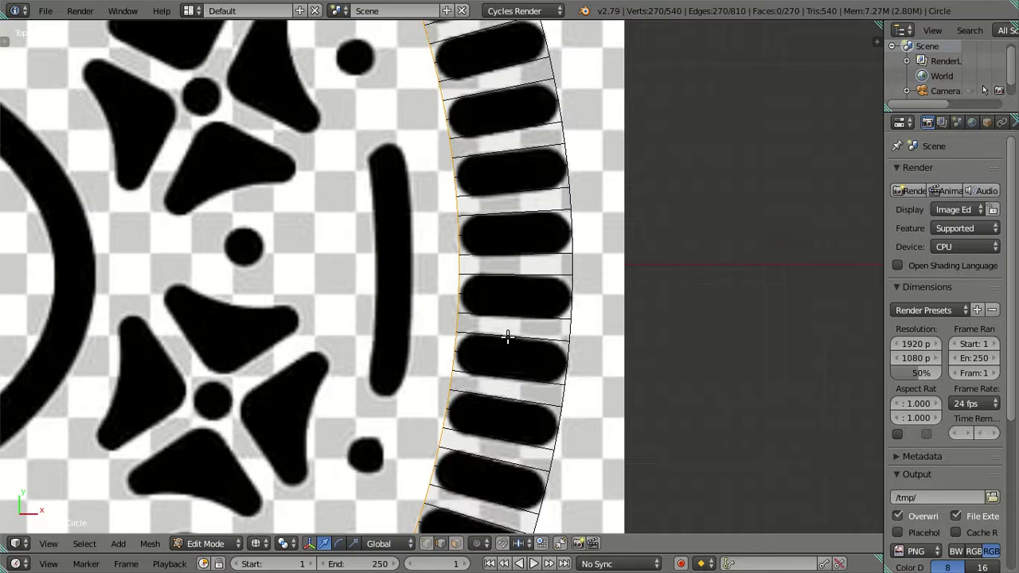
pyautogui.scroll(5, 512, 344)
pyautogui.scroll(-5, 506, 329)
# Step: Deselect the ring, frame the whole Oreo mesh, and bring back the tool shelf
pyautogui.press('a')
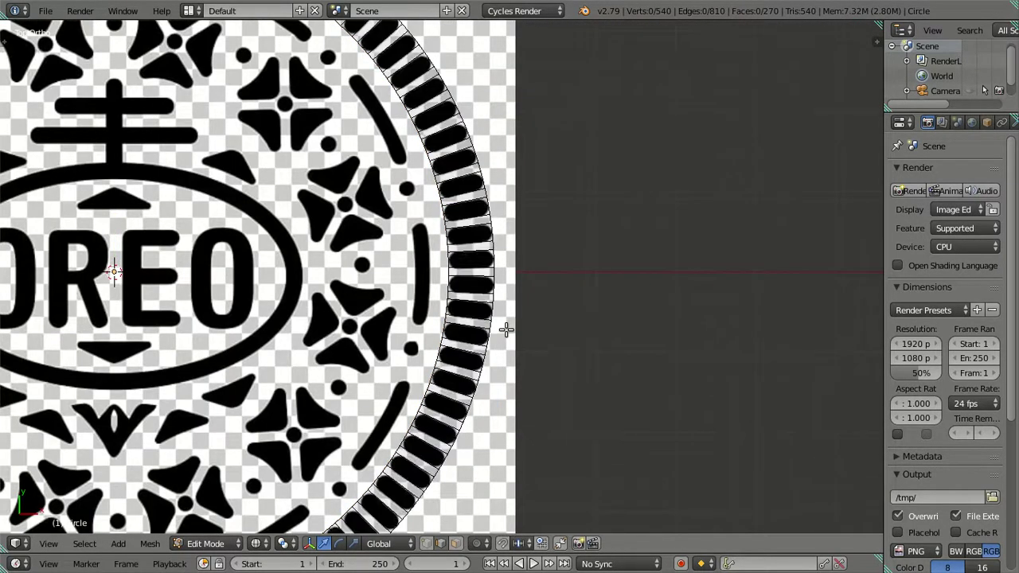
pyautogui.scroll(4, 501, 333)
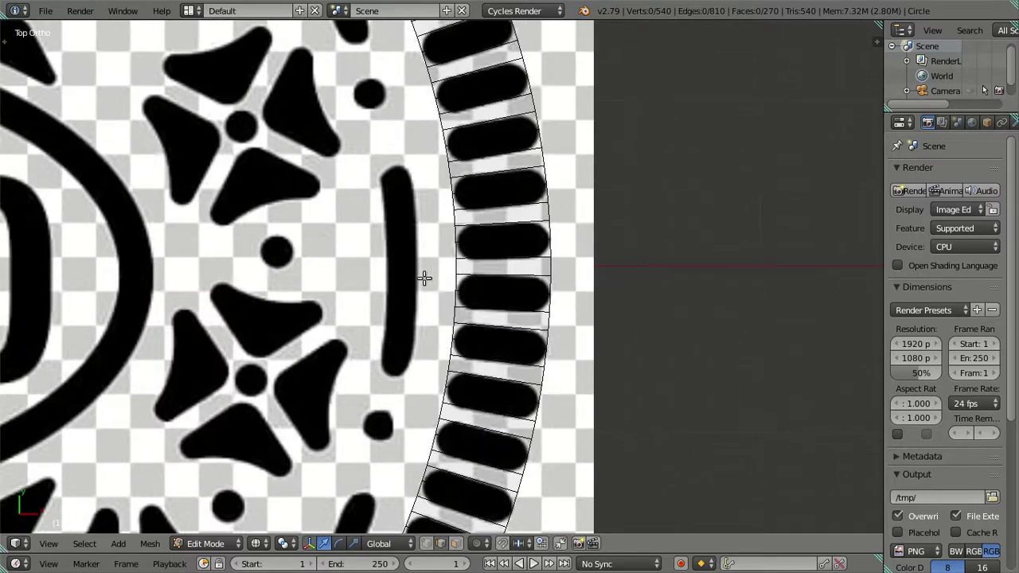
pyautogui.scroll(-3, 424, 277)
pyautogui.scroll(-2, 425, 277)
pyautogui.scroll(-1, 423, 277)
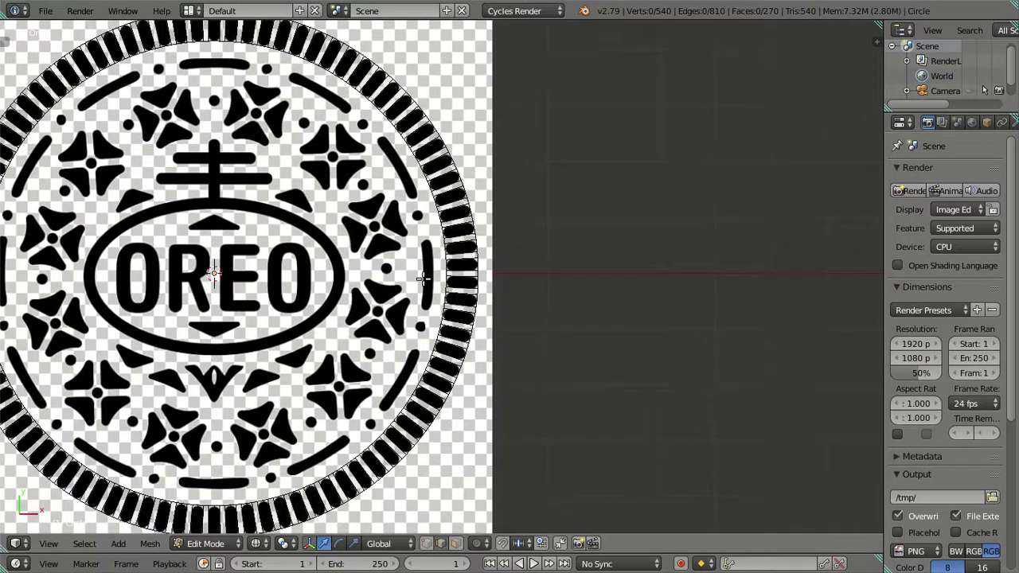
pyautogui.moveTo(408, 254); pyautogui.dragTo(429, 258, button='middle')
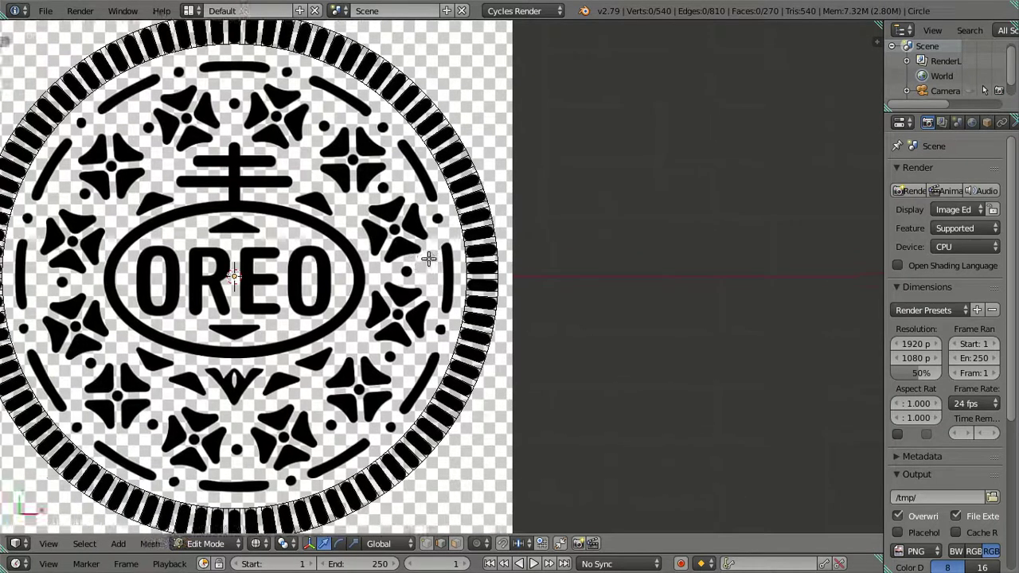
pyautogui.press('Home')
pyautogui.press('t')
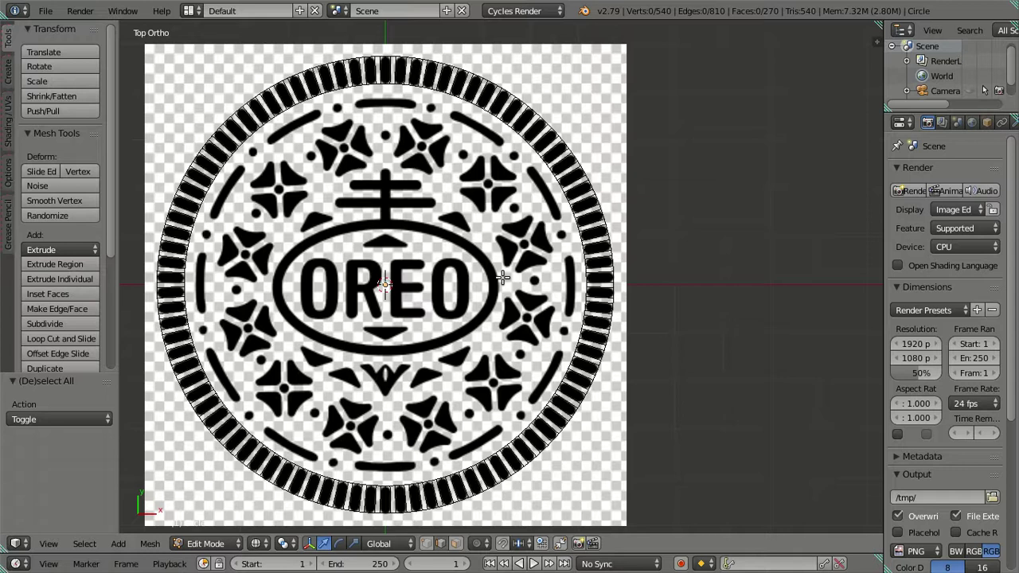
# Step: Add a new circle mesh with 180 vertices
pyautogui.hotkey('shift', 'a')
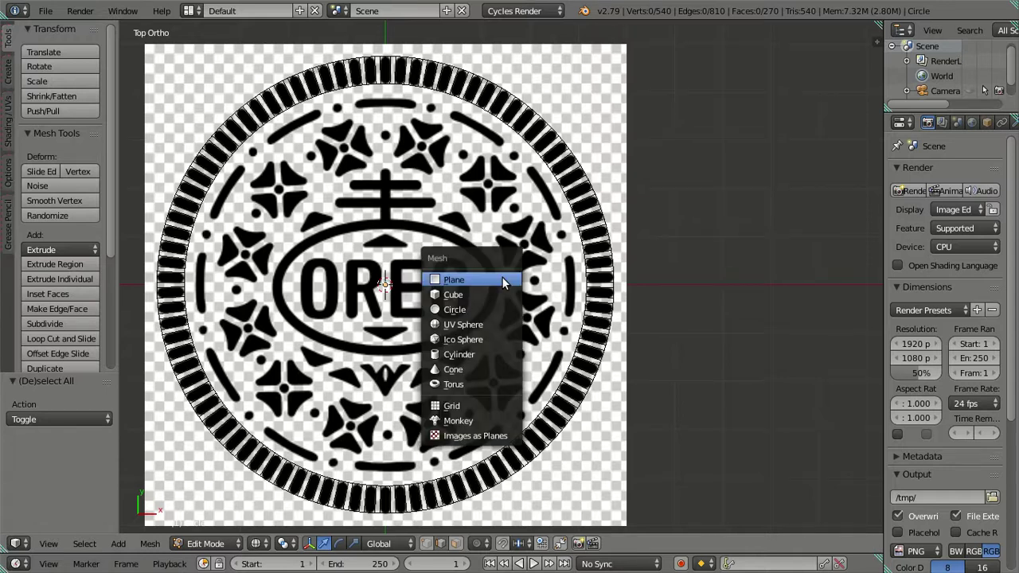
pyautogui.click(503, 309)
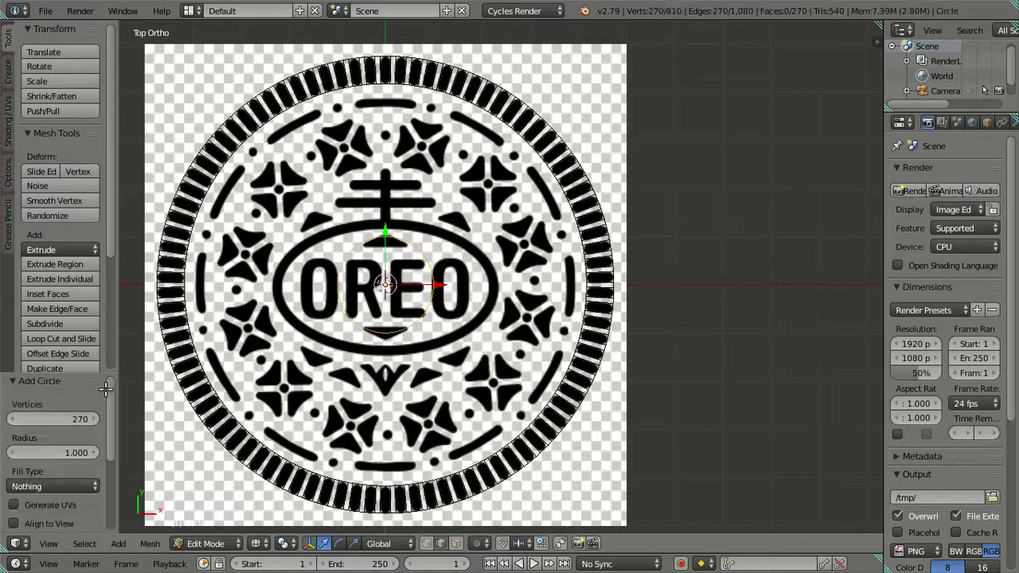
pyautogui.click(52, 417)
pyautogui.write('18')
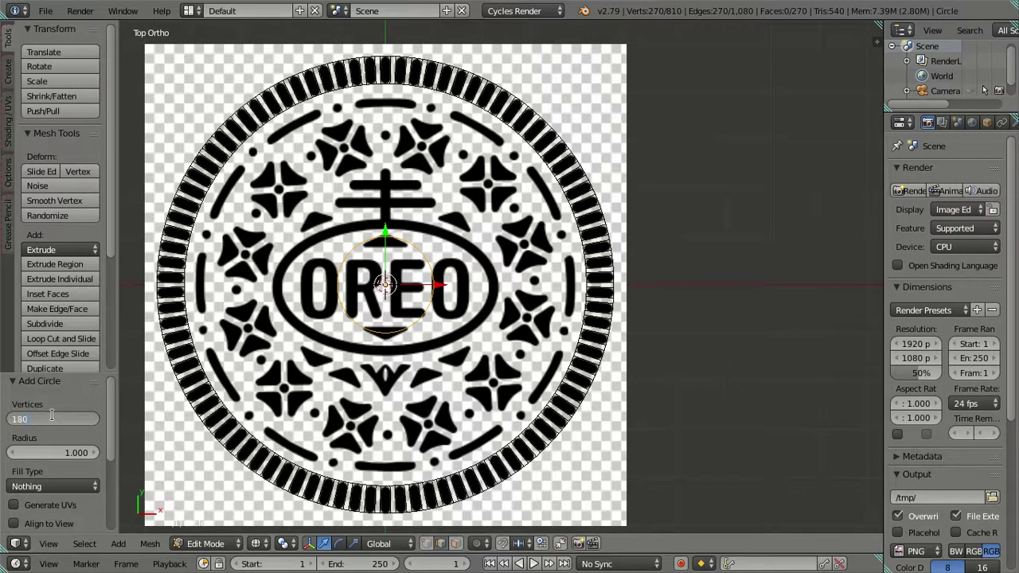
pyautogui.press('Return')
# Step: Scale the new circle up by 3.94 onto the inner dashed band
pyautogui.scroll(1, 501, 344)
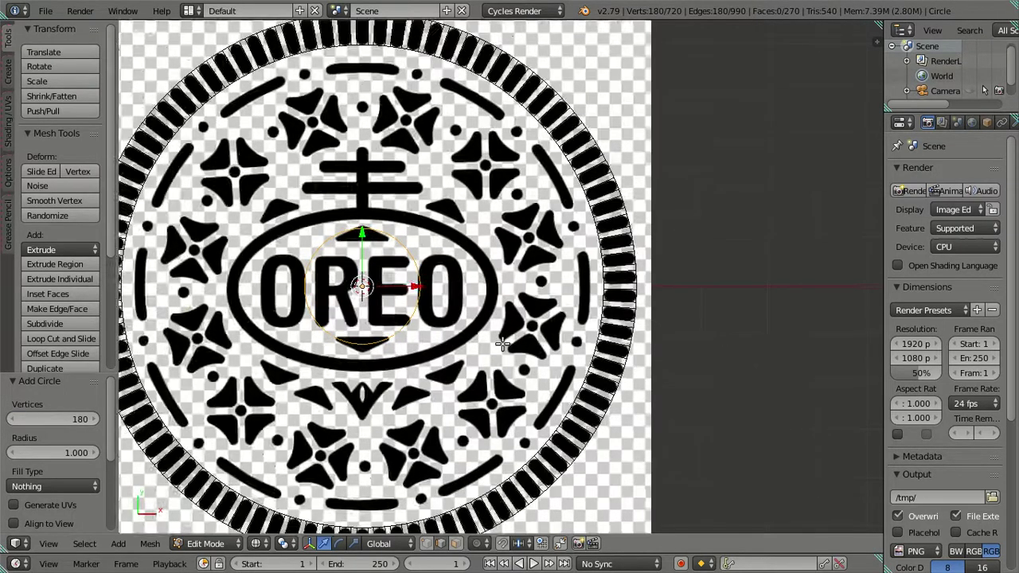
pyautogui.scroll(1, 502, 344)
pyautogui.scroll(1, 502, 338)
pyautogui.scroll(2, 498, 340)
pyautogui.press('t')
pyautogui.scroll(1, 462, 307)
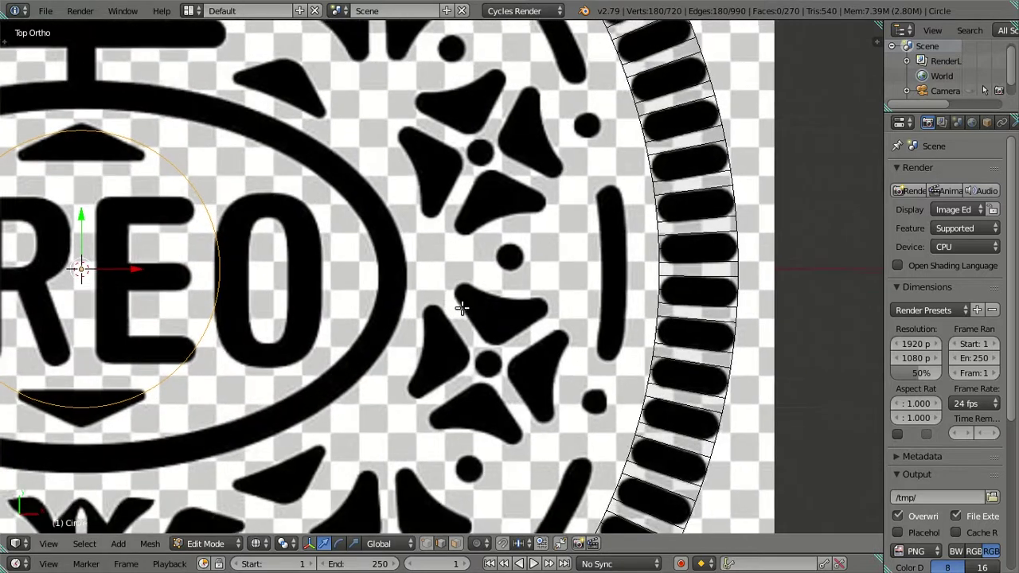
pyautogui.press('s')
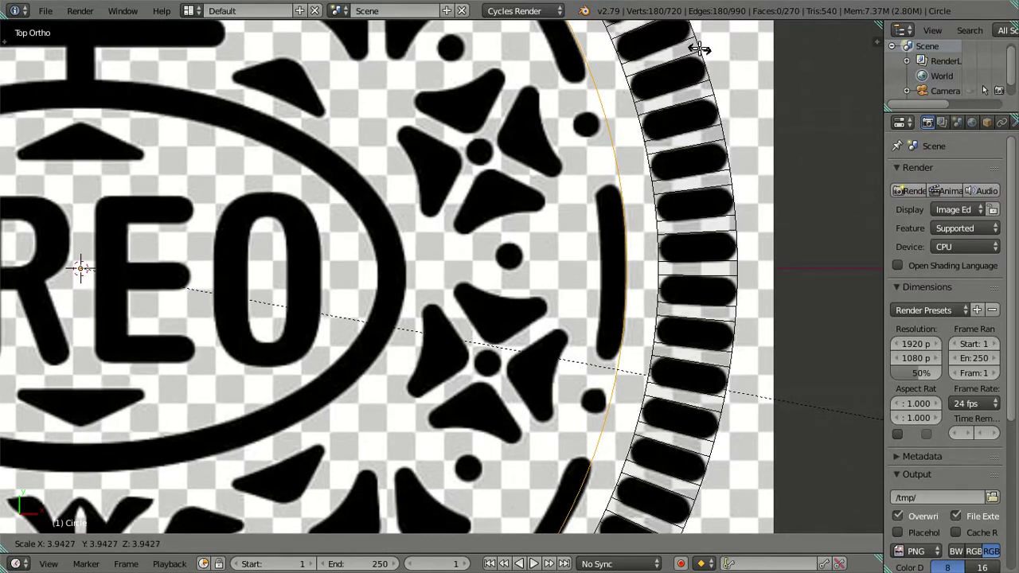
pyautogui.write('3.94')
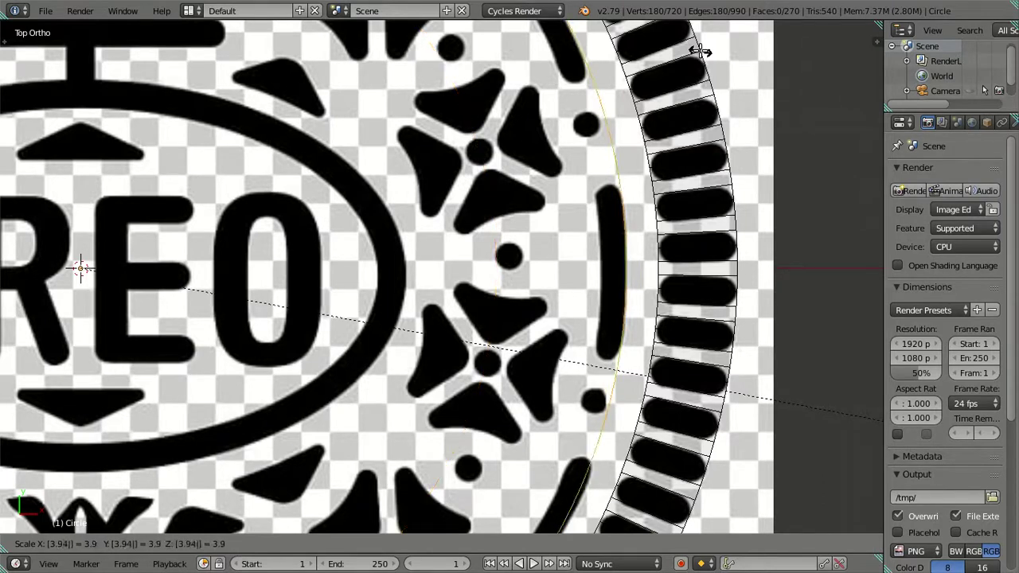
pyautogui.press('Return')
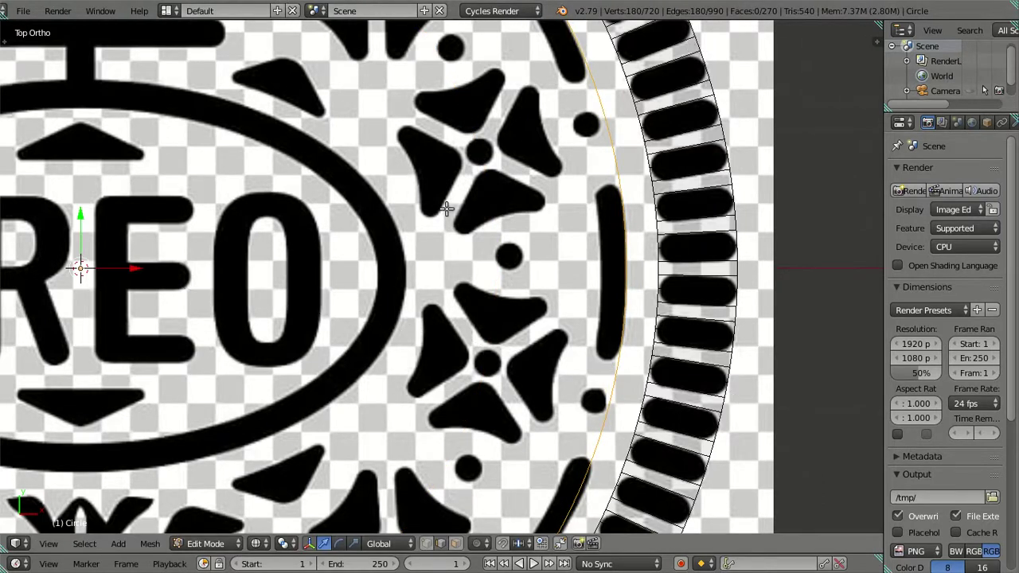
# Step: Extrude the circle's edge loop in place and shrink it inward to 0.95
pyautogui.scroll(2, 614, 209)
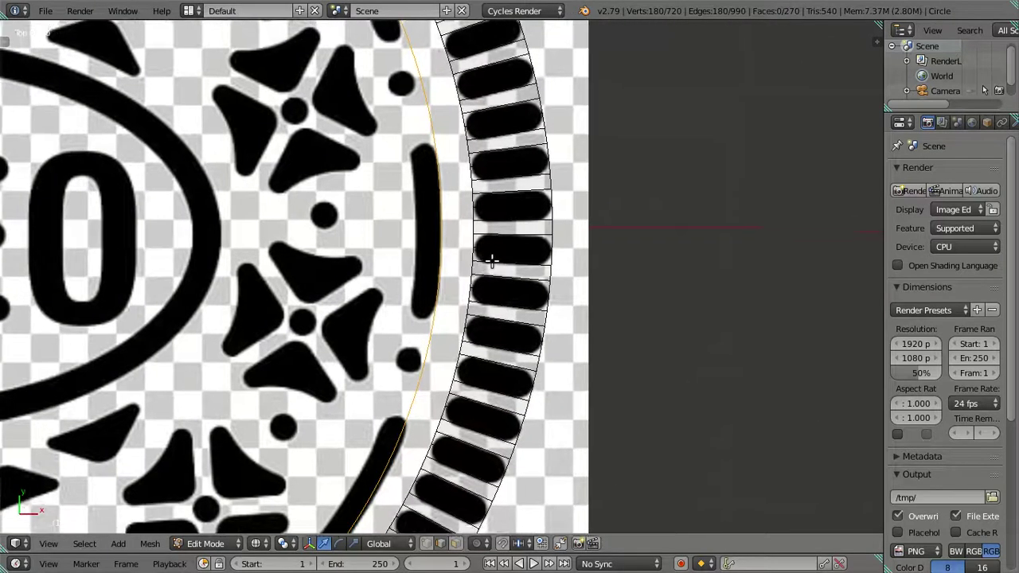
pyautogui.scroll(2, 478, 267)
pyautogui.scroll(-2, 441, 220)
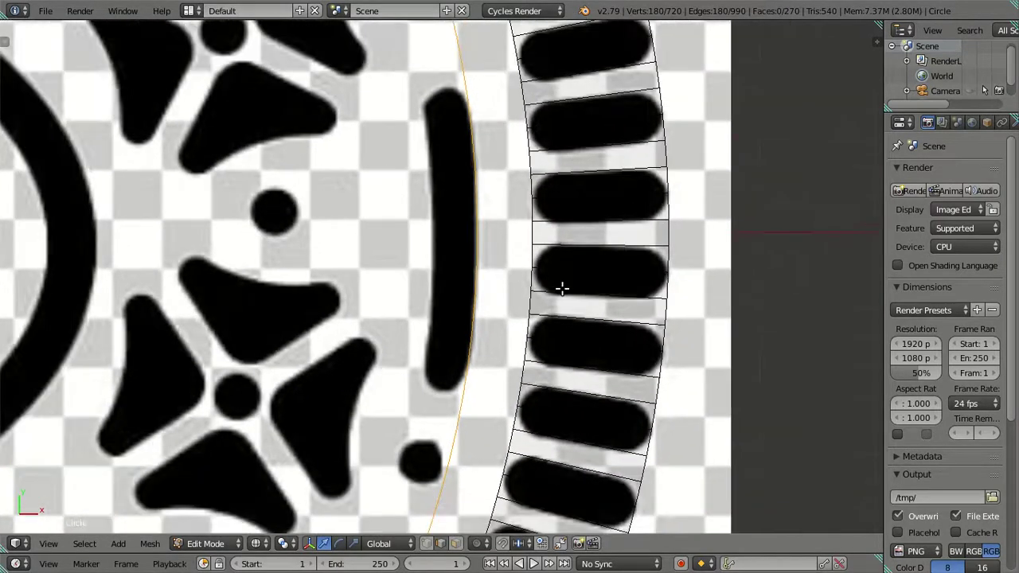
pyautogui.press('e')
pyautogui.rightClick(601, 281)
pyautogui.press('s')
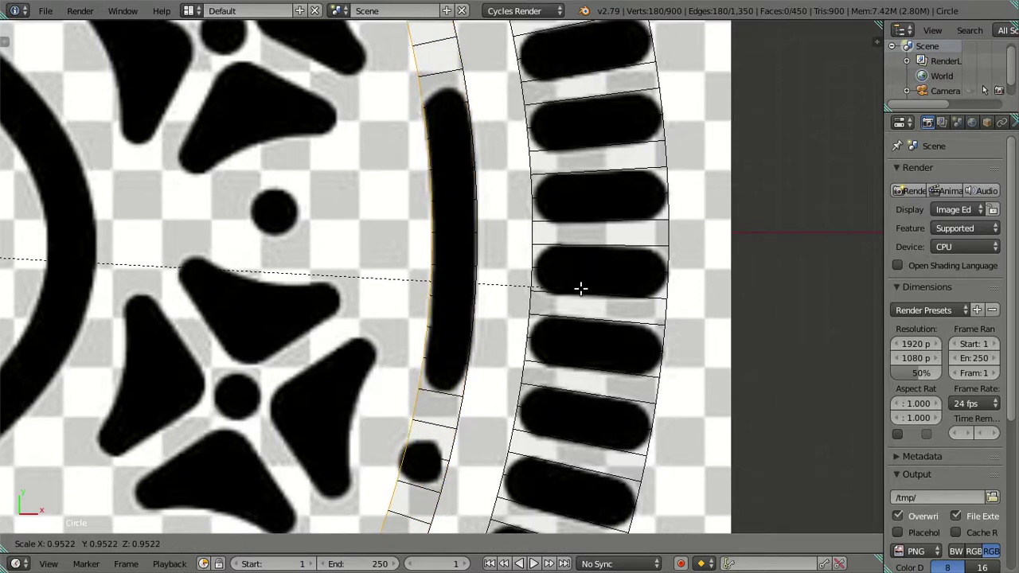
pyautogui.write('.95')
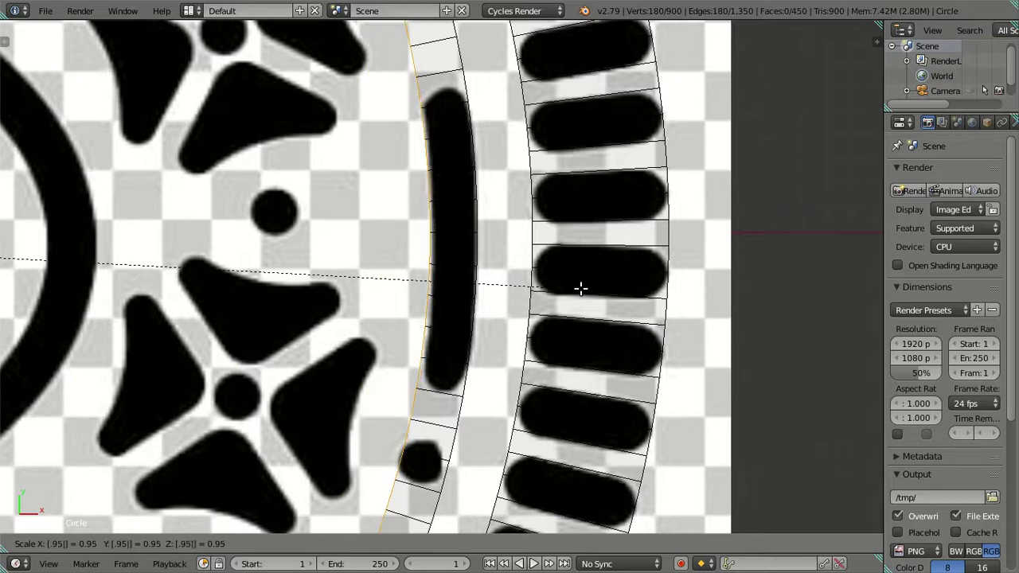
pyautogui.press('Return')
# Step: Deselect all, switch to wireframe display, and centre the OREO logo in view
pyautogui.scroll(-2, 434, 235)
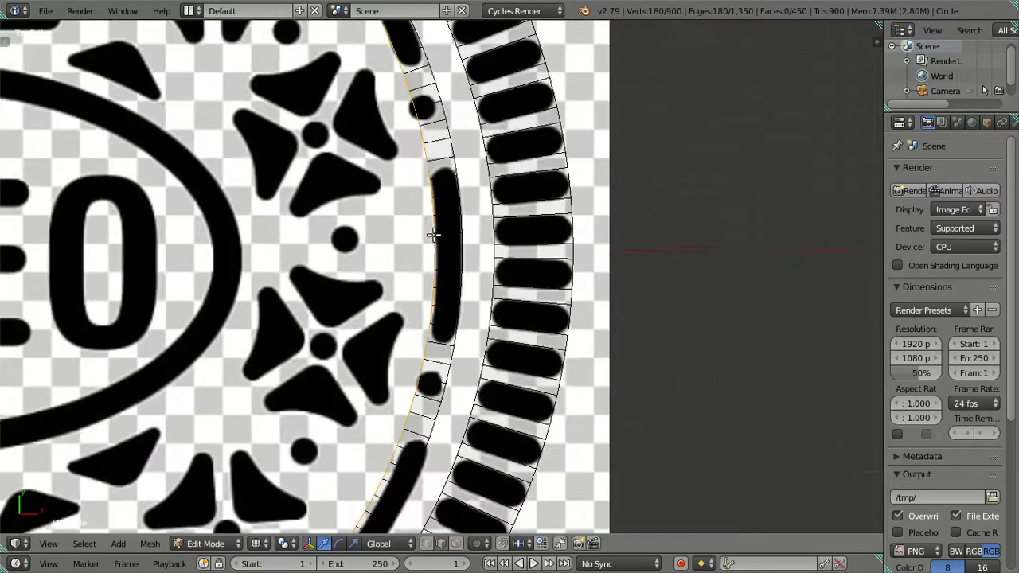
pyautogui.scroll(-2, 434, 235)
pyautogui.scroll(-3, 434, 235)
pyautogui.press('a')
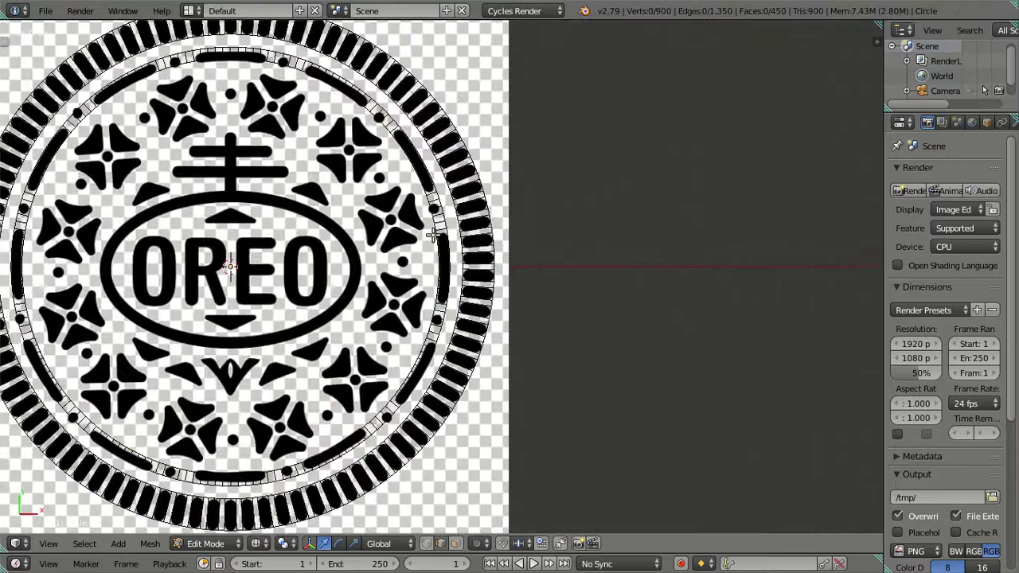
pyautogui.scroll(3, 435, 235)
pyautogui.keyDown('shift'); pyautogui.moveTo(403, 246); pyautogui.dragTo(435, 267, button='middle'); pyautogui.keyUp('shift')
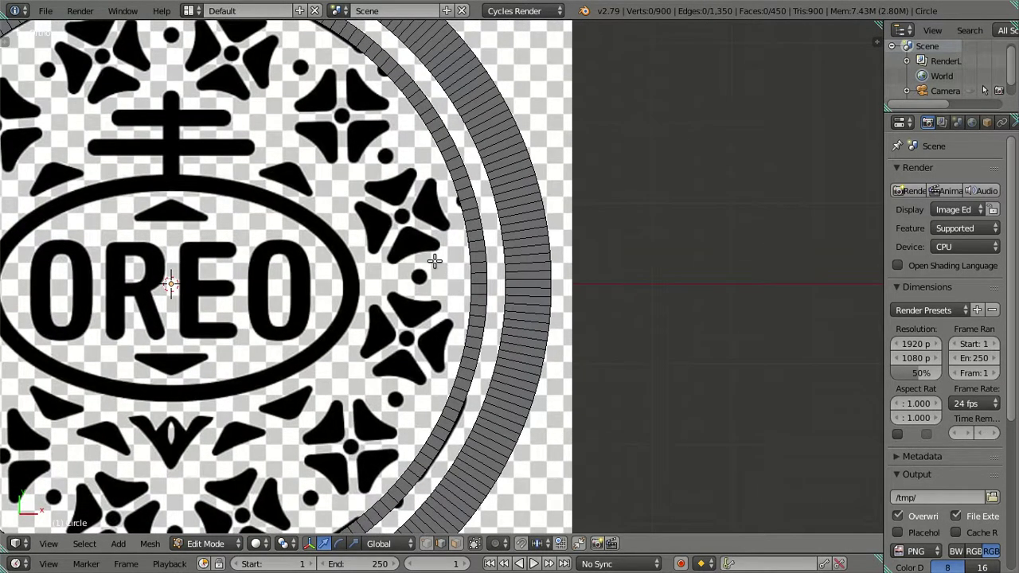
pyautogui.press('z')
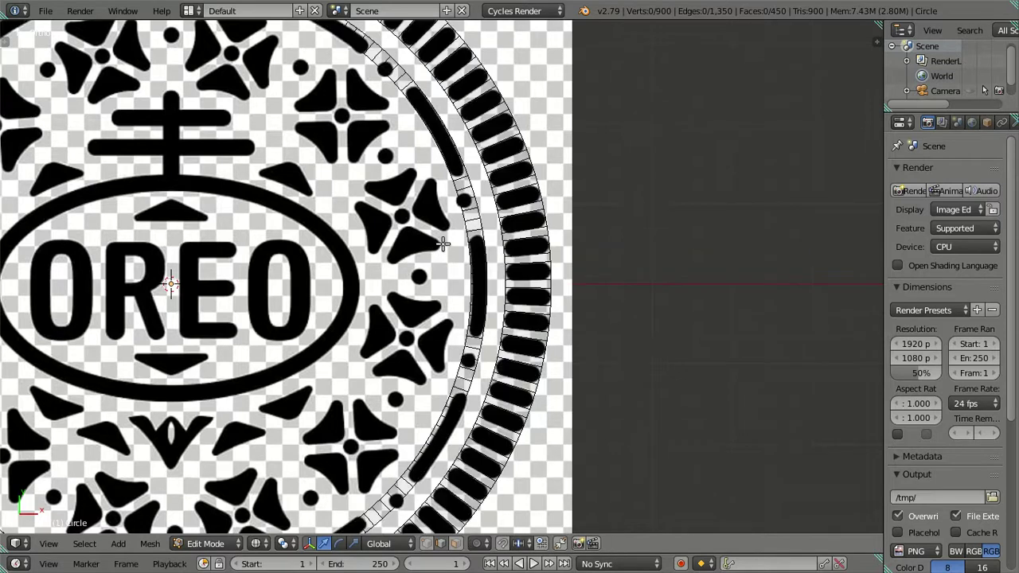
pyautogui.keyDown('shift'); pyautogui.moveTo(364, 264); pyautogui.dragTo(534, 267, button='middle'); pyautogui.keyUp('shift')
pyautogui.scroll(1, 484, 272)
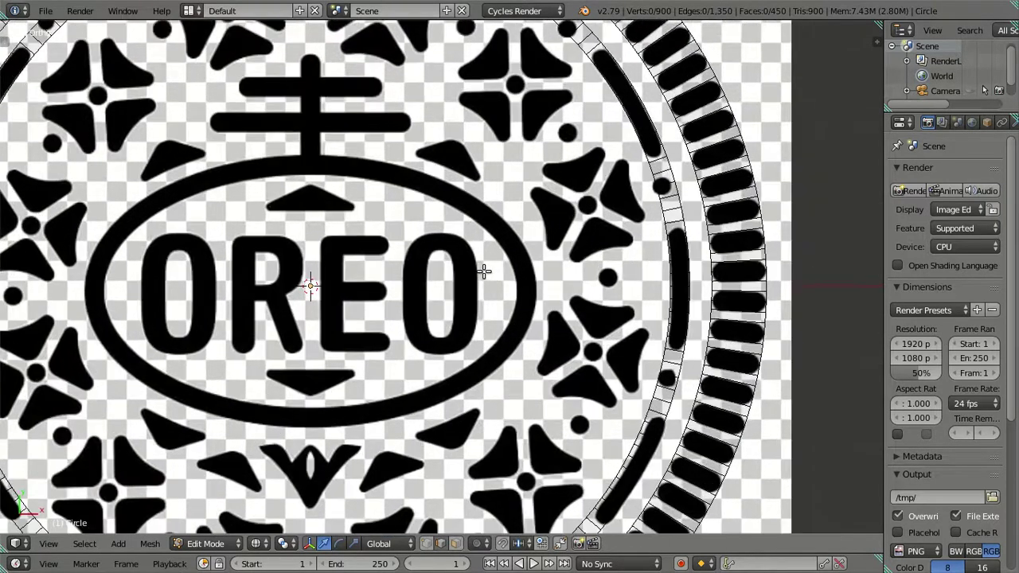
# Step: Add a circle mesh with 8 vertices, making an octagon
pyautogui.press('t')
pyautogui.hotkey('shift', 'a')
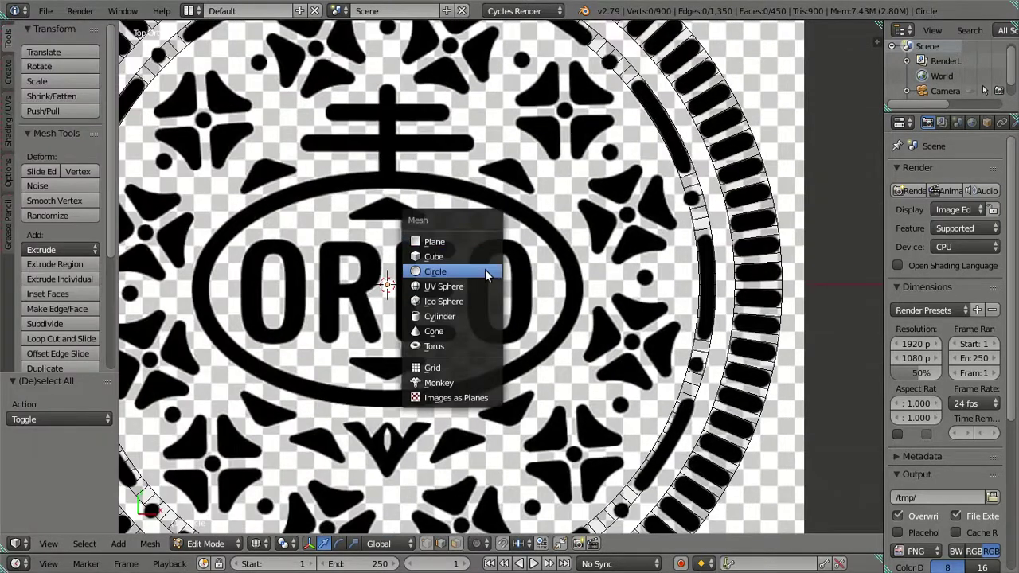
pyautogui.click(469, 270)
pyautogui.click(63, 418)
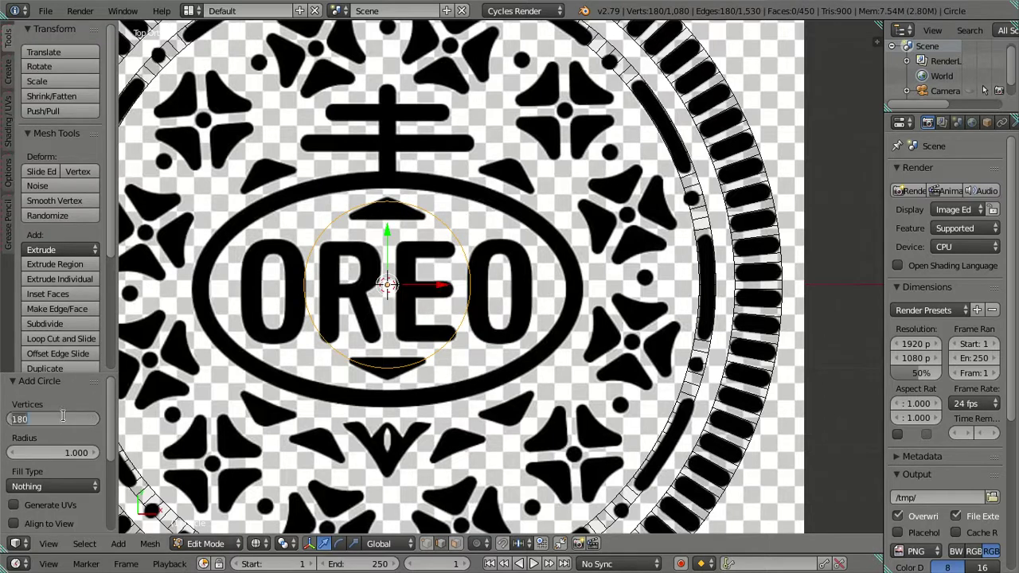
pyautogui.write('8')
pyautogui.press('Return')
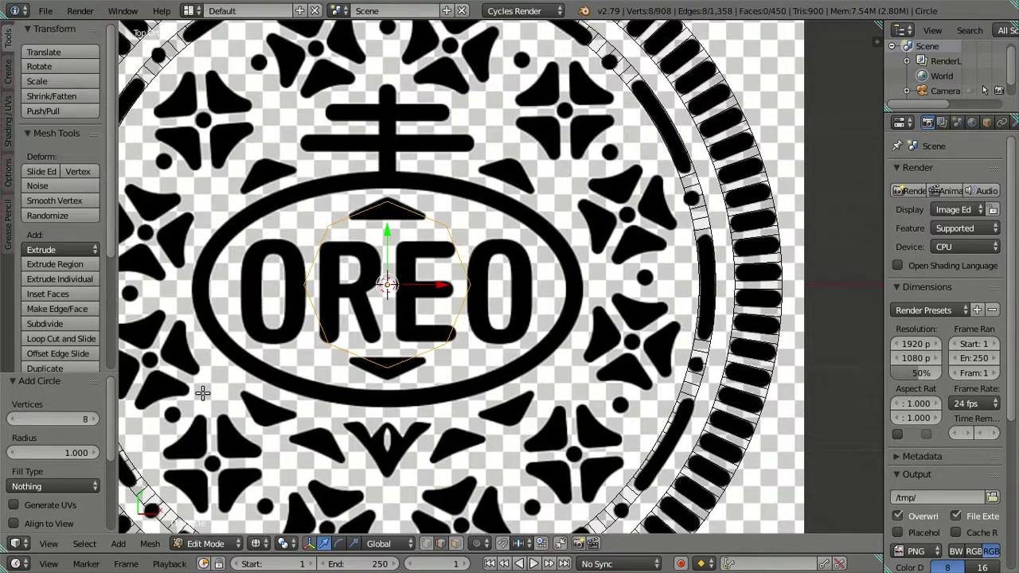
pyautogui.press('t')
# Step: Scale the octagon by 0.5 three times (S .5)
pyautogui.scroll(2, 280, 283)
pyautogui.scroll(2, 287, 284)
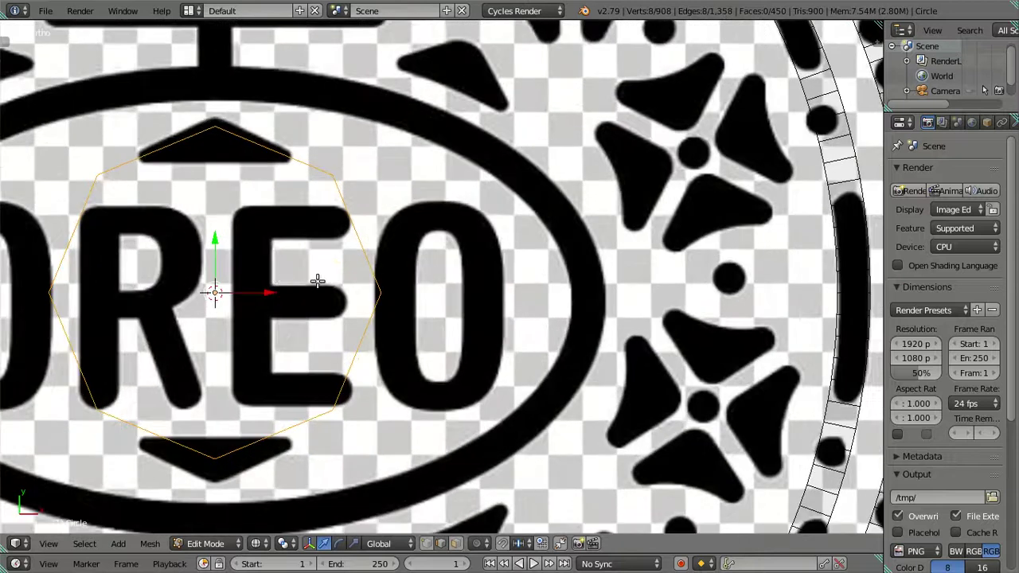
pyautogui.keyDown('shift'); pyautogui.moveTo(526, 243); pyautogui.dragTo(514, 257, button='middle'); pyautogui.keyUp('shift')
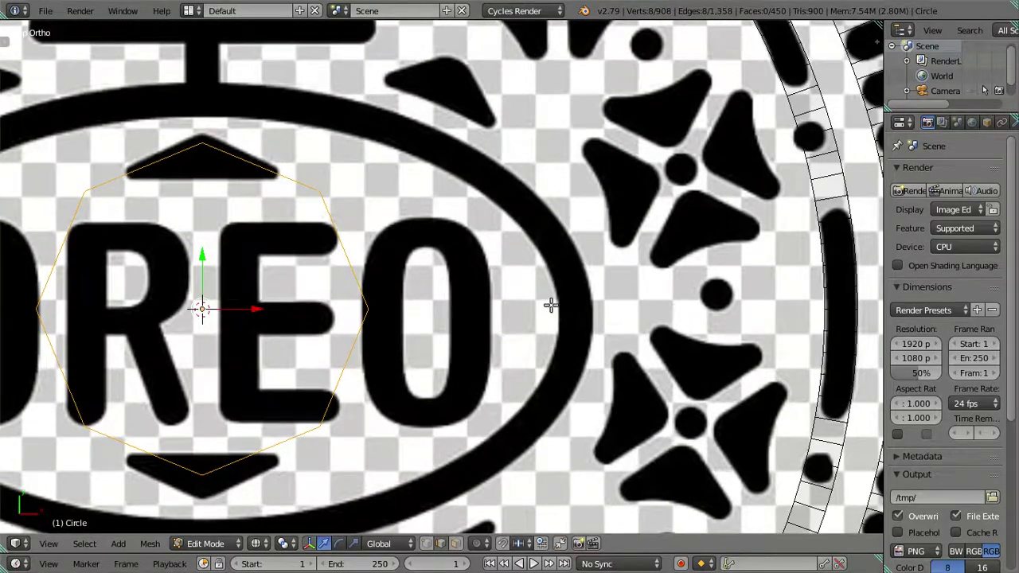
pyautogui.scroll(-2, 546, 302)
pyautogui.write('s.5')
pyautogui.press('Return')
pyautogui.write('s.5')
pyautogui.press('Return')
pyautogui.write('s.5')
pyautogui.press('Return')
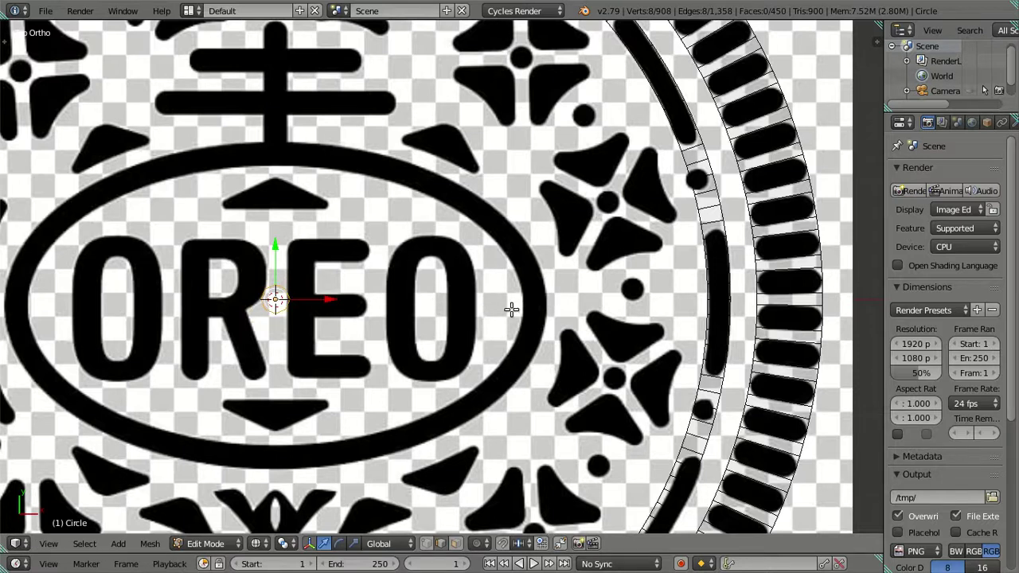
# Step: Move the octagon onto a flower's centre dot and shrink it to fit
pyautogui.press('g')
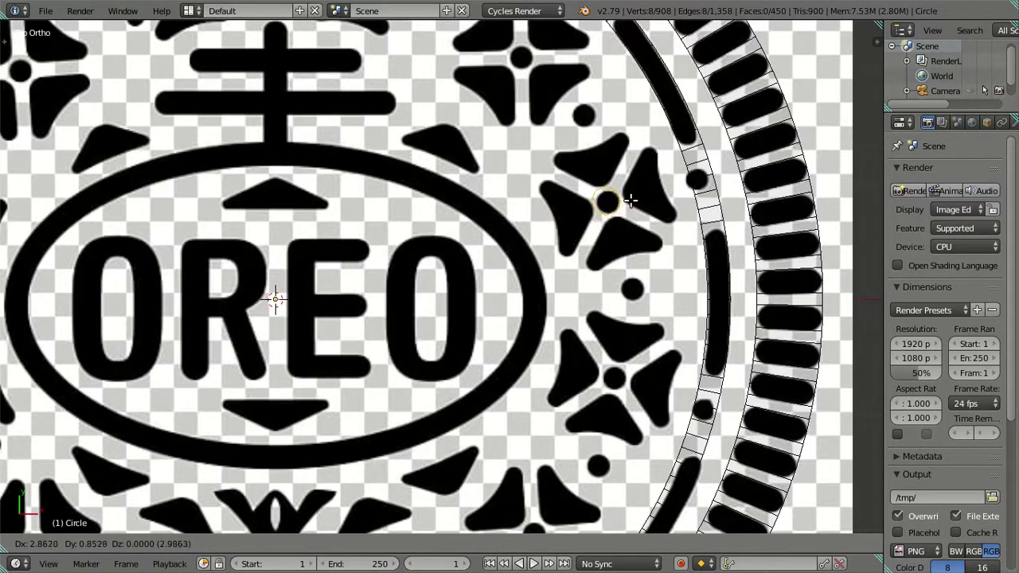
pyautogui.click(631, 202)
pyautogui.scroll(3, 390, 219)
pyautogui.scroll(2, 358, 204)
pyautogui.scroll(1, 491, 332)
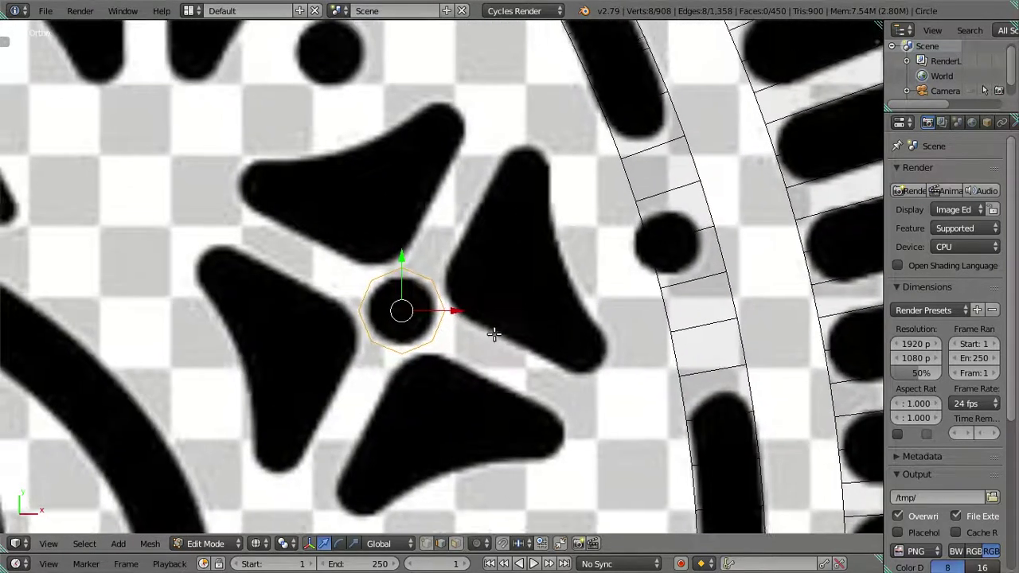
pyautogui.scroll(2, 481, 330)
pyautogui.scroll(2, 492, 305)
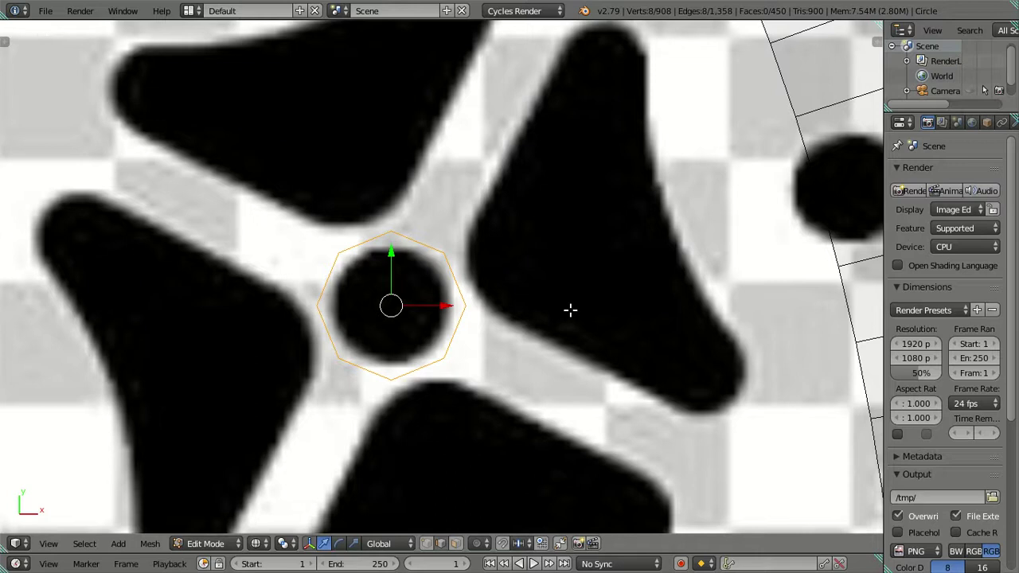
pyautogui.press('s')
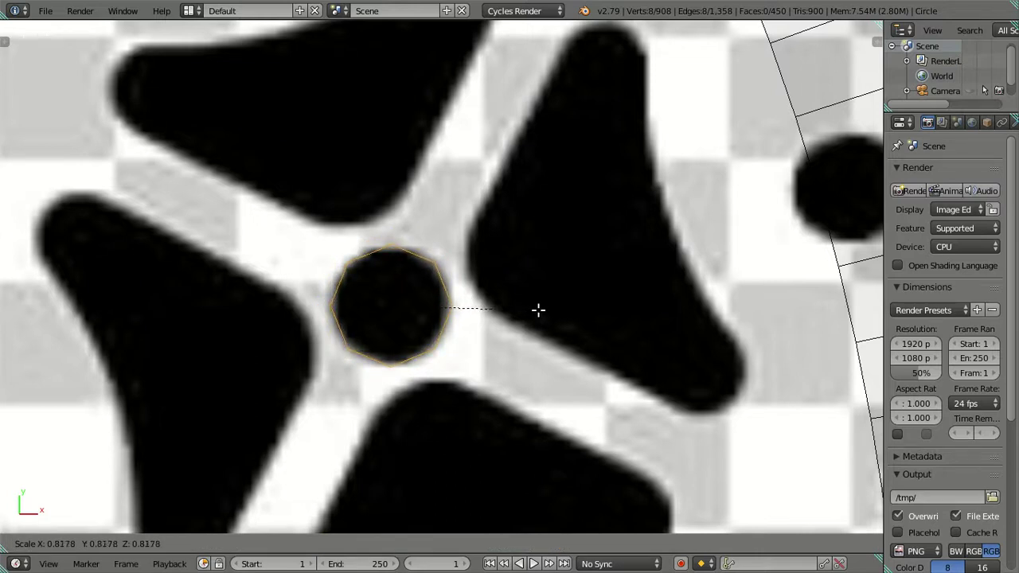
pyautogui.click(538, 310)
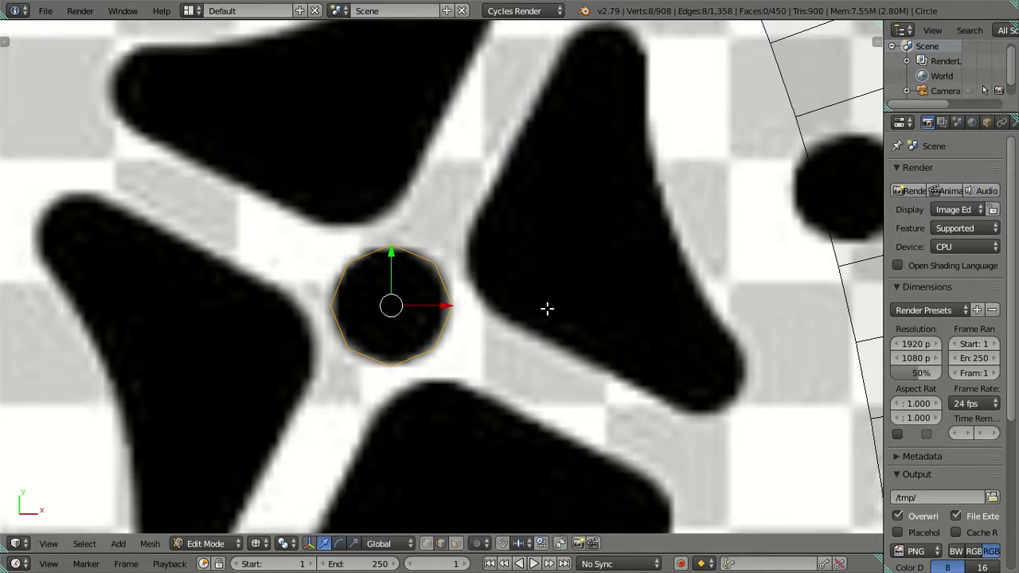
# Step: Extrude the octagon and scale the copy inward into an inner ring
pyautogui.press('e')
pyautogui.press('s')
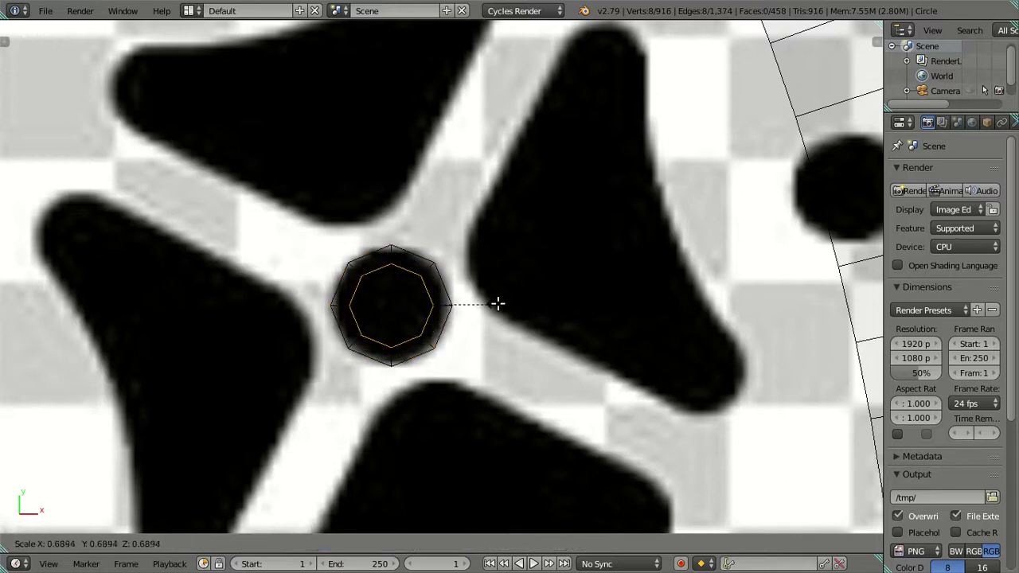
pyautogui.click(498, 303)
# Step: Fill the inner ring's opening with a face and switch to solid shading
pyautogui.press('f')
pyautogui.press('a')
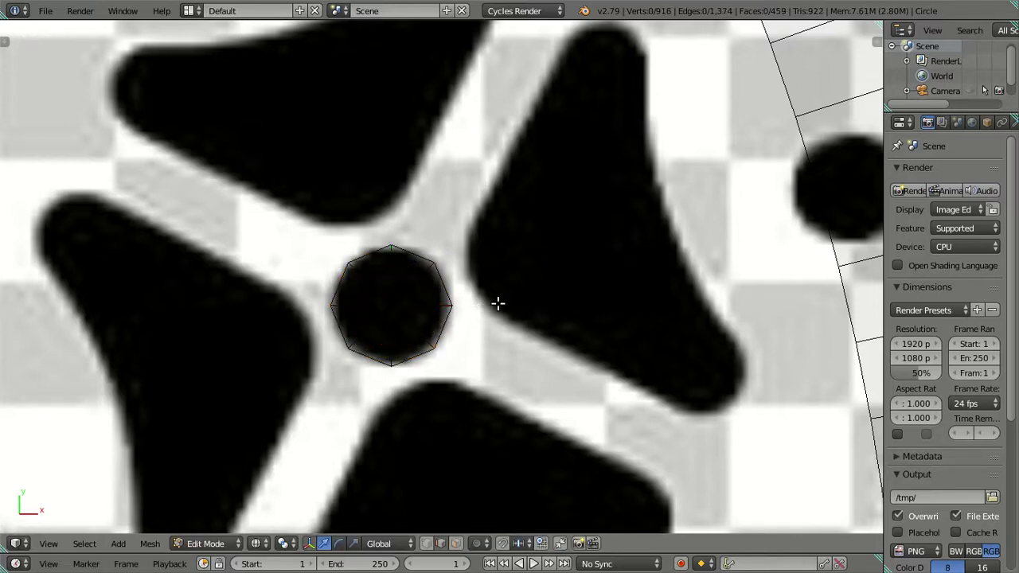
pyautogui.press('z')
# Step: Select the small centre circle and snap the 3D cursor to it
pyautogui.scroll(-5, 498, 303)
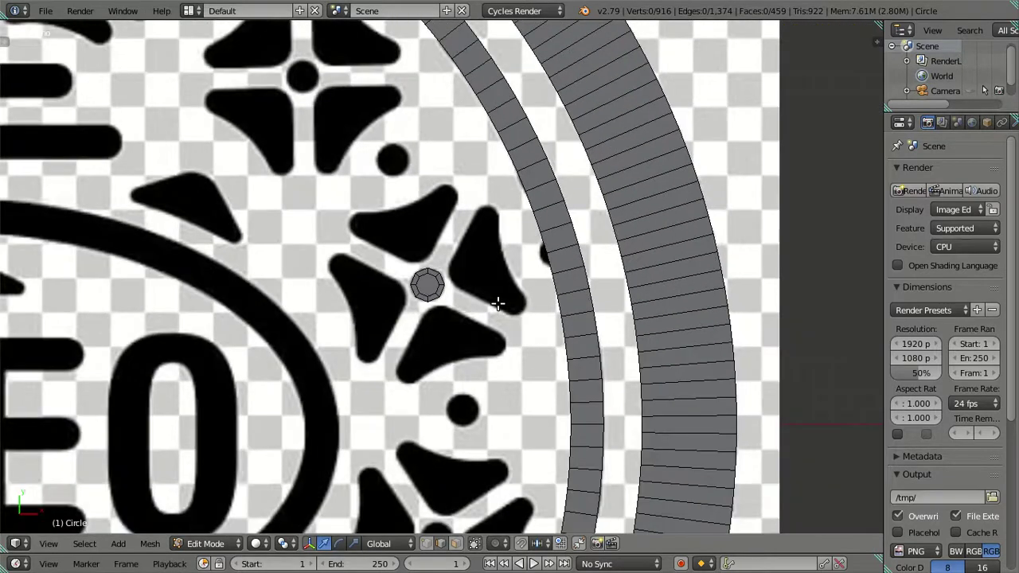
pyautogui.scroll(-1, 498, 303)
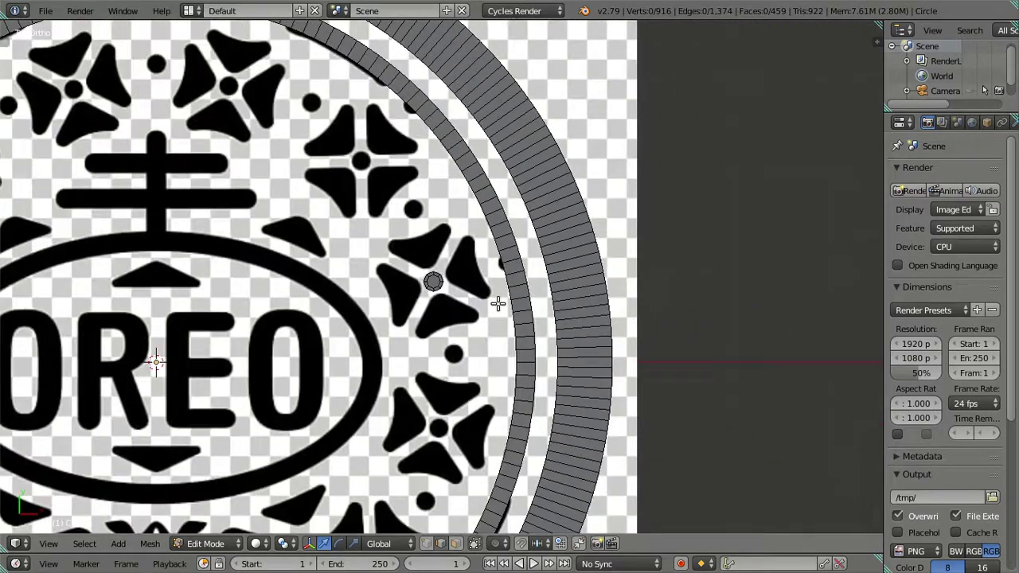
pyautogui.scroll(3, 498, 303)
pyautogui.scroll(3, 498, 302)
pyautogui.rightClick(427, 298)
pyautogui.press('l')
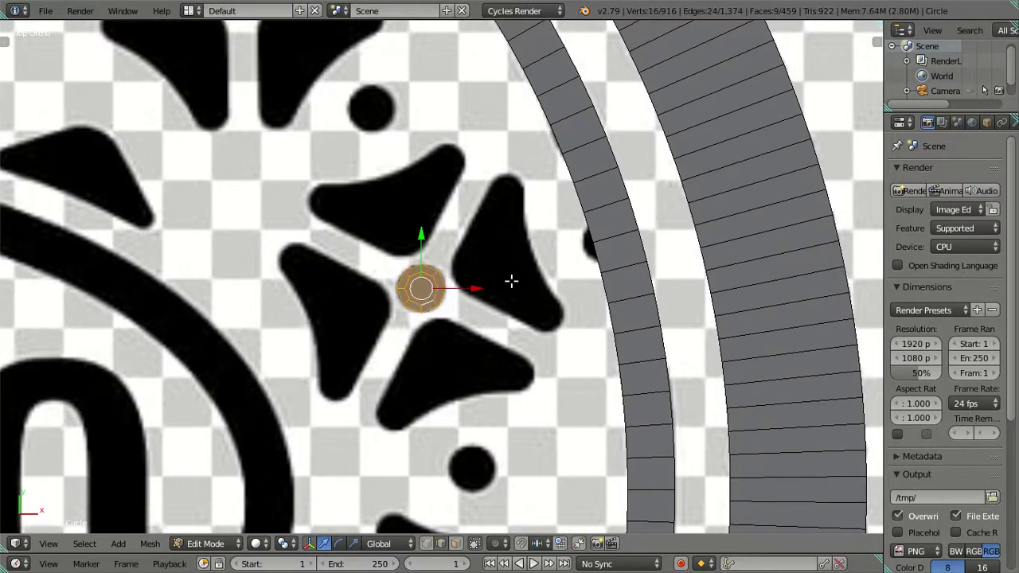
pyautogui.hotkey('shift', 's')
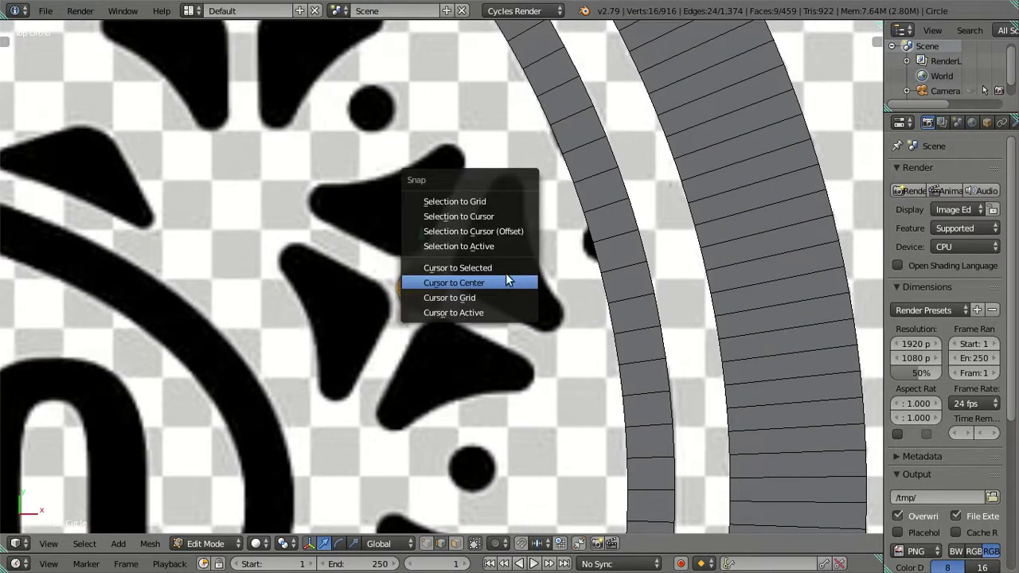
pyautogui.click(506, 266)
pyautogui.press('a')
# Step: Add a plane at the flower centre and halve its size twice (S .5)
pyautogui.scroll(-3, 505, 266)
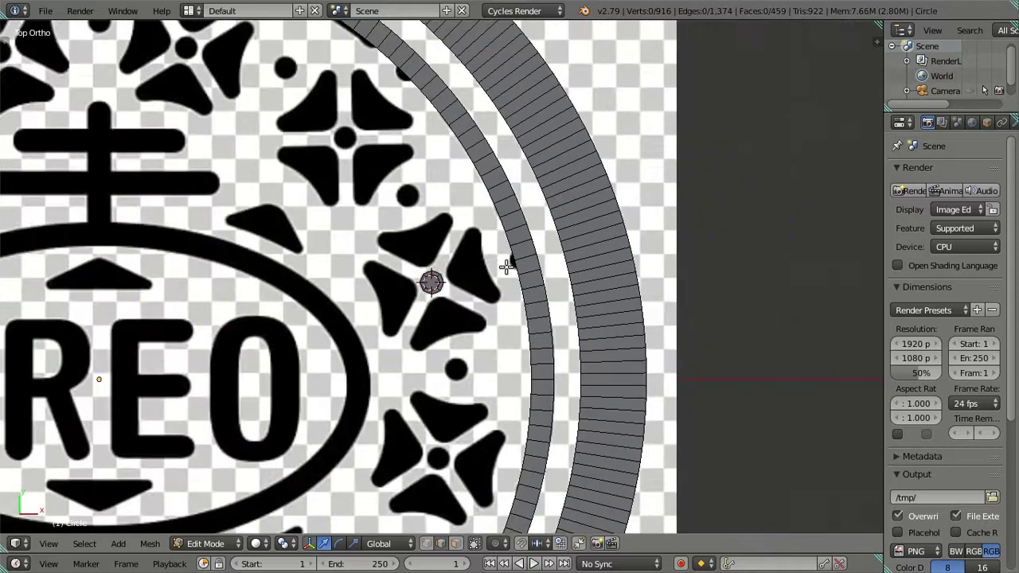
pyautogui.hotkey('shift', 'a')
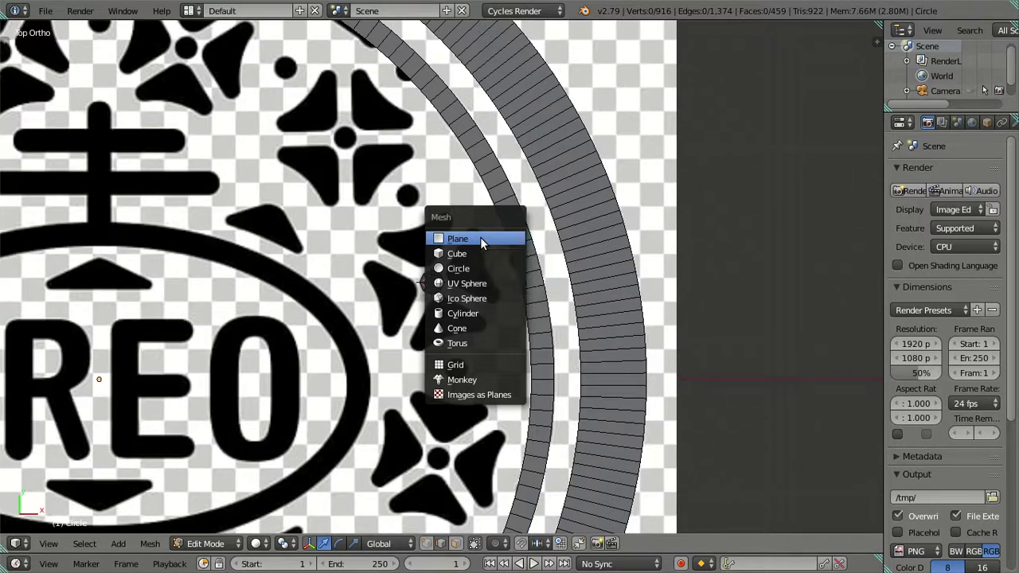
pyautogui.click(481, 237)
pyautogui.write('s.5')
pyautogui.press('Return')
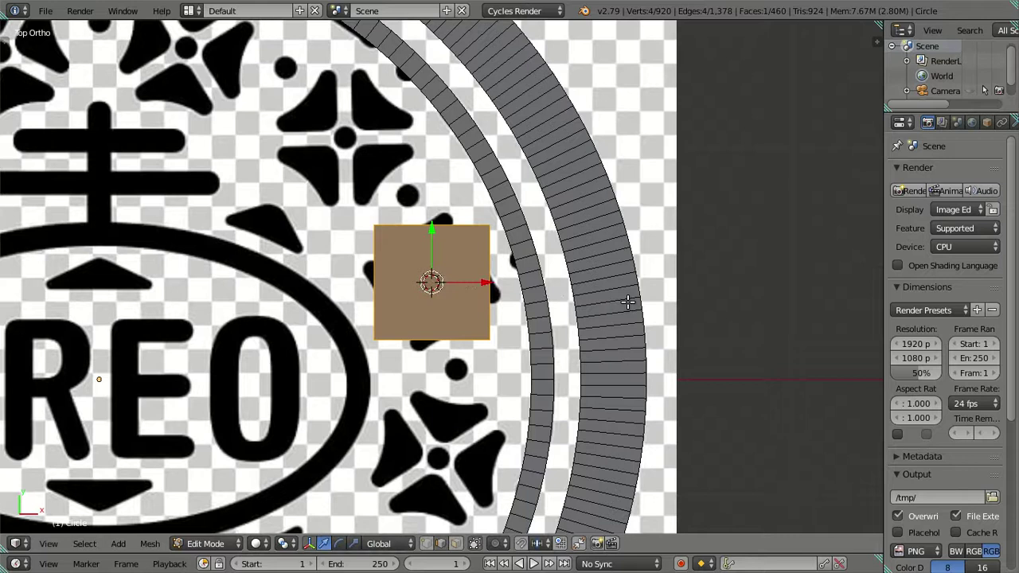
pyautogui.write('s.5')
pyautogui.press('Return')
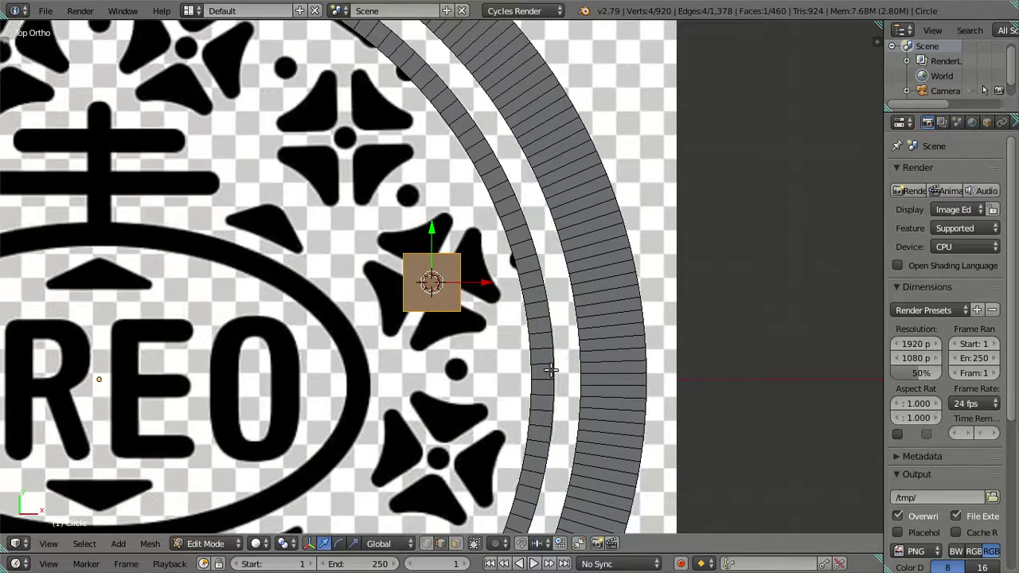
# Step: Rotate the plane 18°, place it over the right petal and begin a loop cut
pyautogui.scroll(3, 550, 370)
pyautogui.scroll(5, 547, 369)
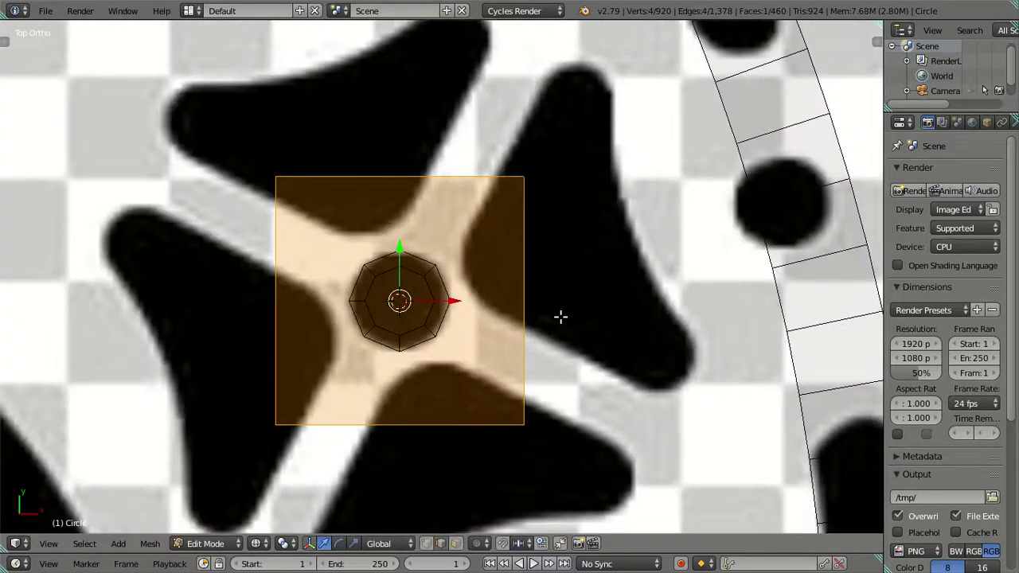
pyautogui.write('r1')
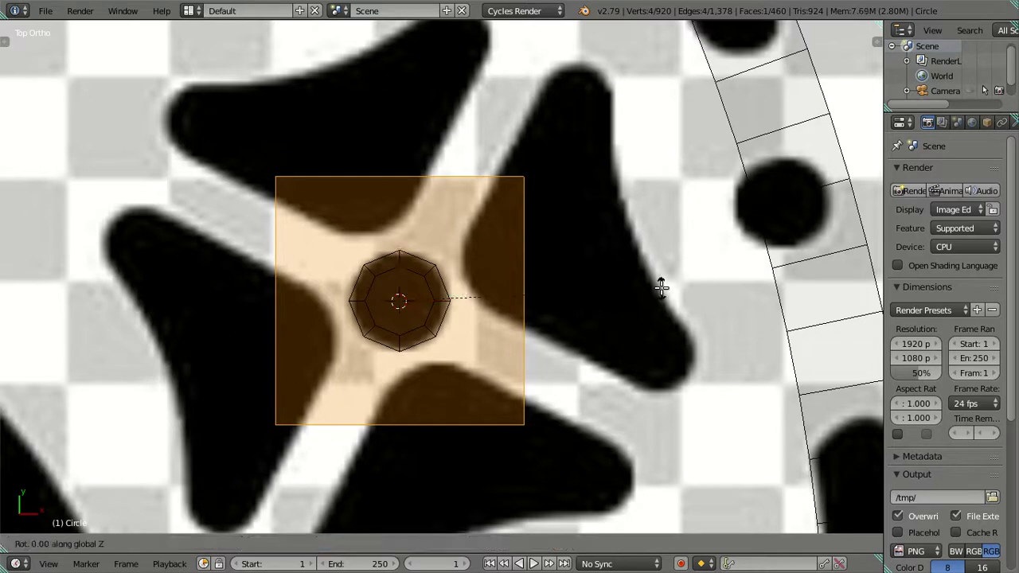
pyautogui.write('8')
pyautogui.press('Return')
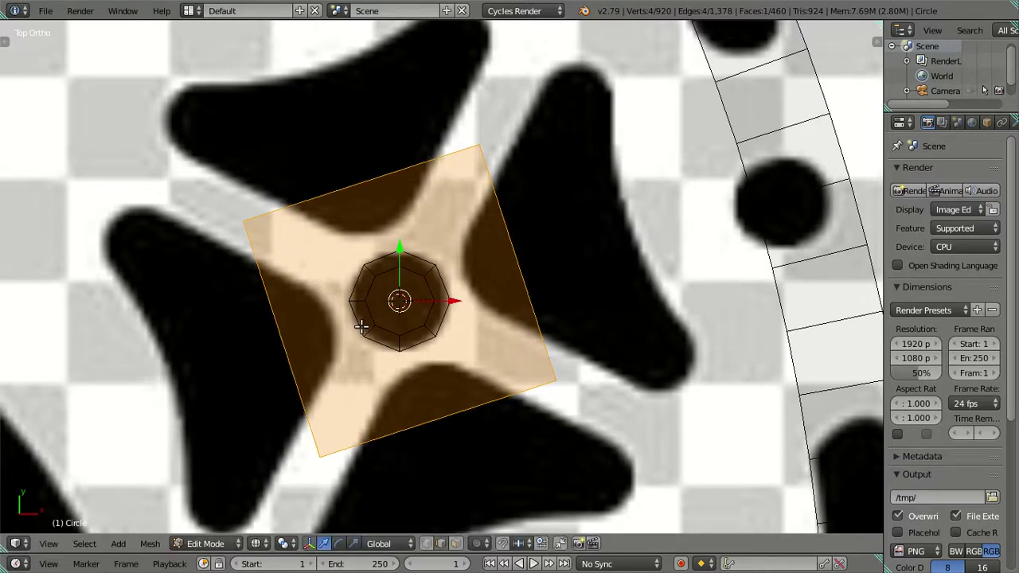
pyautogui.press('g')
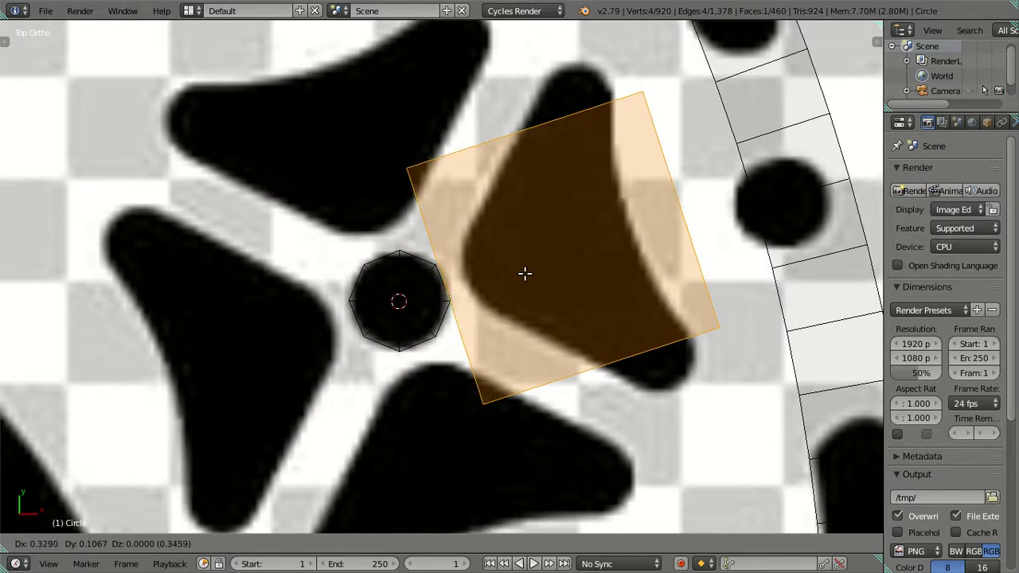
pyautogui.click(525, 274)
pyautogui.keyDown('shift'); pyautogui.moveTo(523, 278); pyautogui.dragTo(485, 282, button='middle'); pyautogui.keyUp('shift')
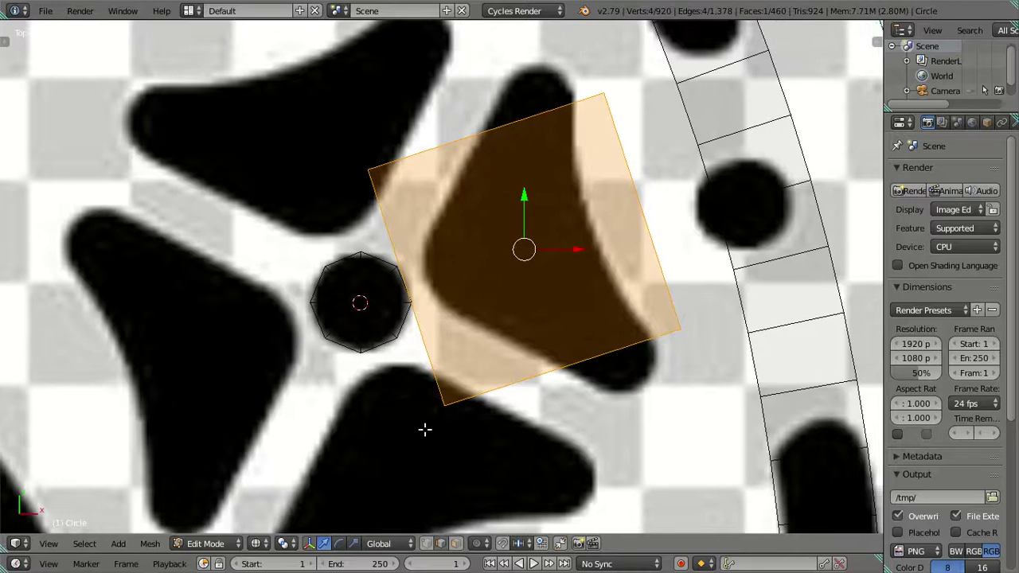
pyautogui.hotkey('ctrl', 'r')
# Step: Finish a centred loop cut, then toggle transform orientation to Gimbal and back to Global
pyautogui.click(603, 215)
pyautogui.rightClick(602, 216)
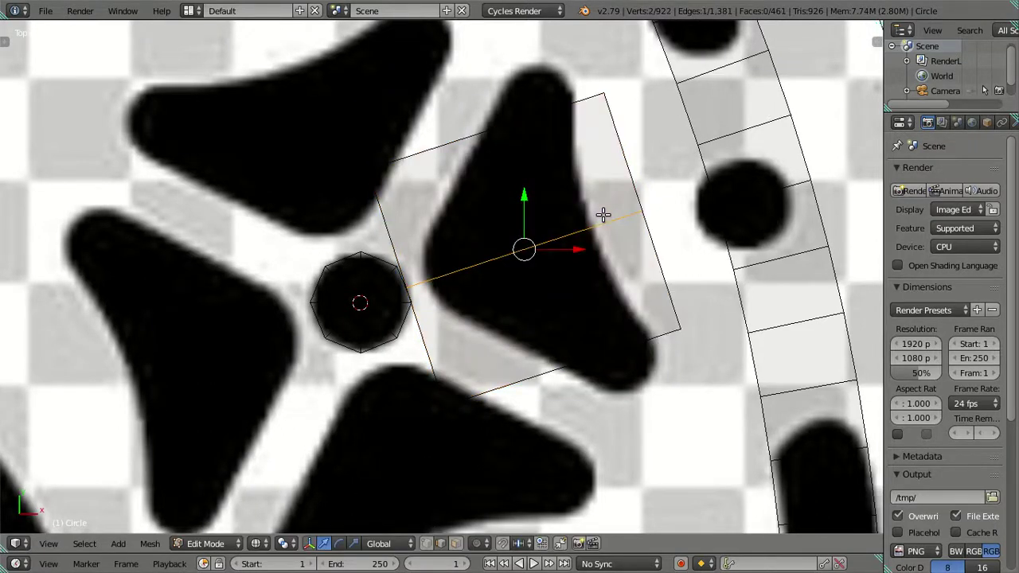
pyautogui.click(401, 545)
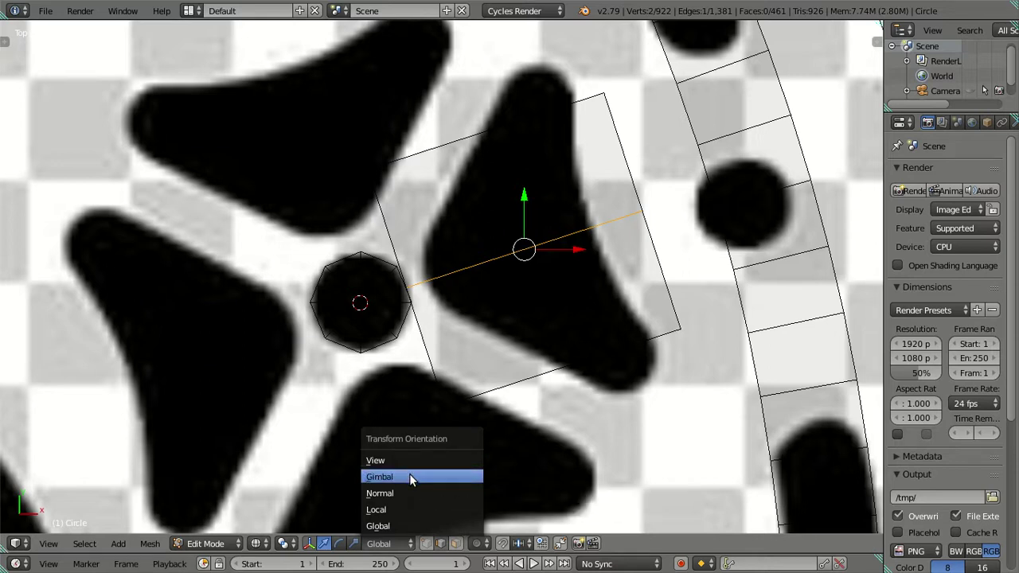
pyautogui.click(411, 477)
pyautogui.rightClick(382, 258)
pyautogui.click(382, 545)
pyautogui.click(390, 527)
# Step: Select the whole petal plane with L and delete its vertices
pyautogui.rightClick(481, 267)
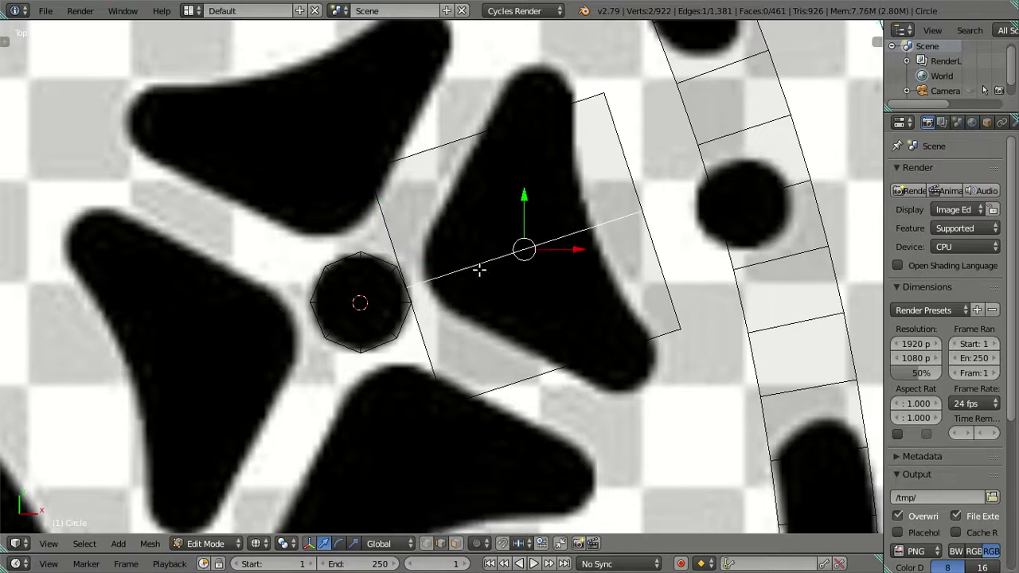
pyautogui.press('l')
pyautogui.press('p')
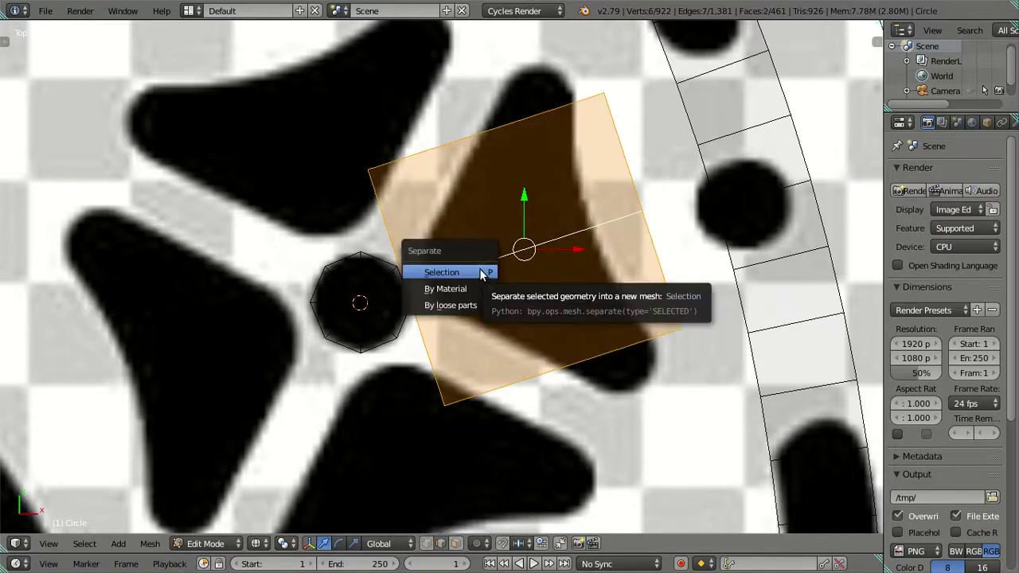
pyautogui.press('x')
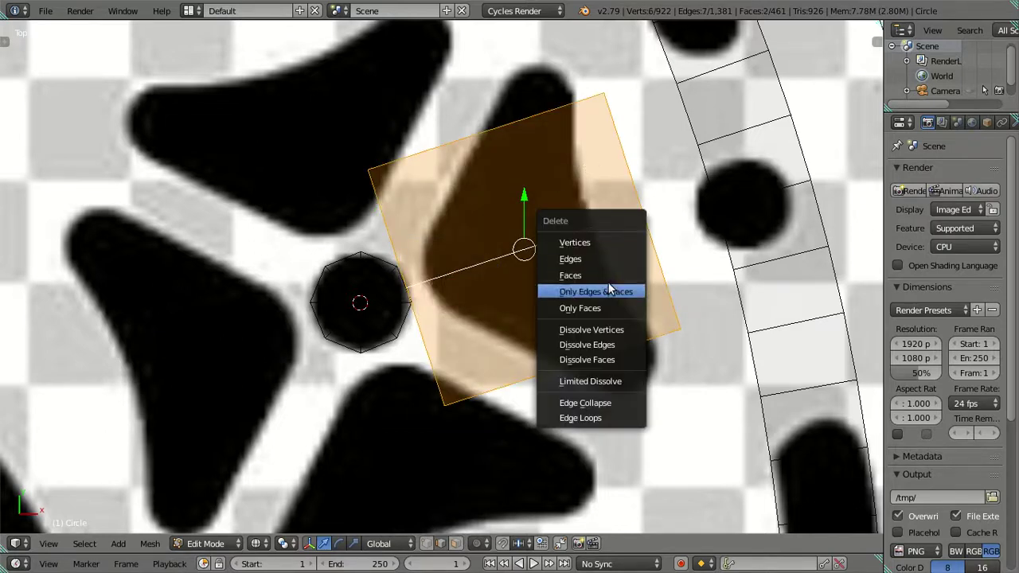
pyautogui.click(608, 275)
# Step: In Object Mode, deselect everything and add a new plane object
pyautogui.press('Tab')
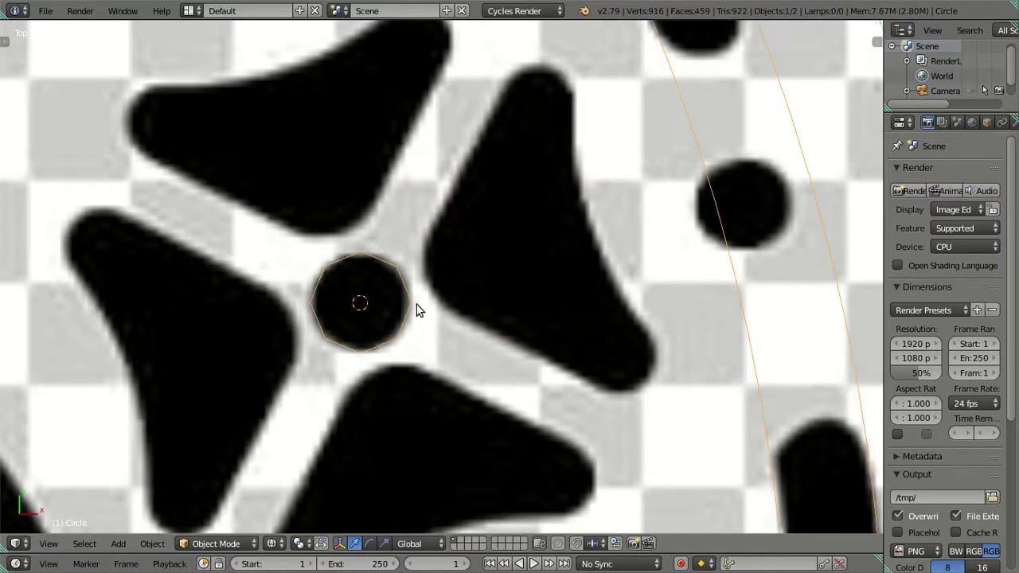
pyautogui.scroll(-6, 416, 309)
pyautogui.scroll(-4, 426, 307)
pyautogui.scroll(-2, 426, 307)
pyautogui.press('a')
pyautogui.hotkey('shift', 'a')
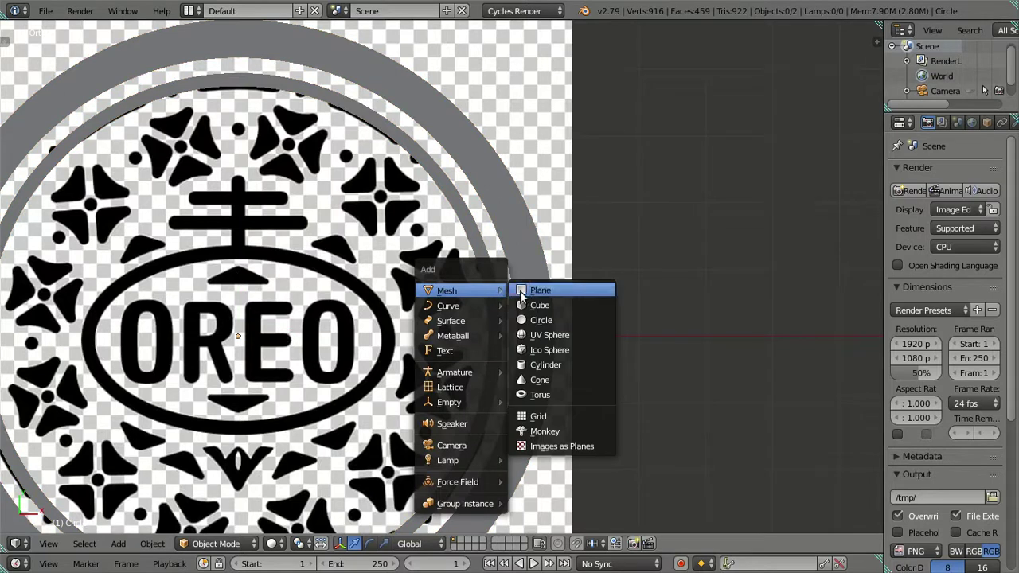
pyautogui.click(525, 291)
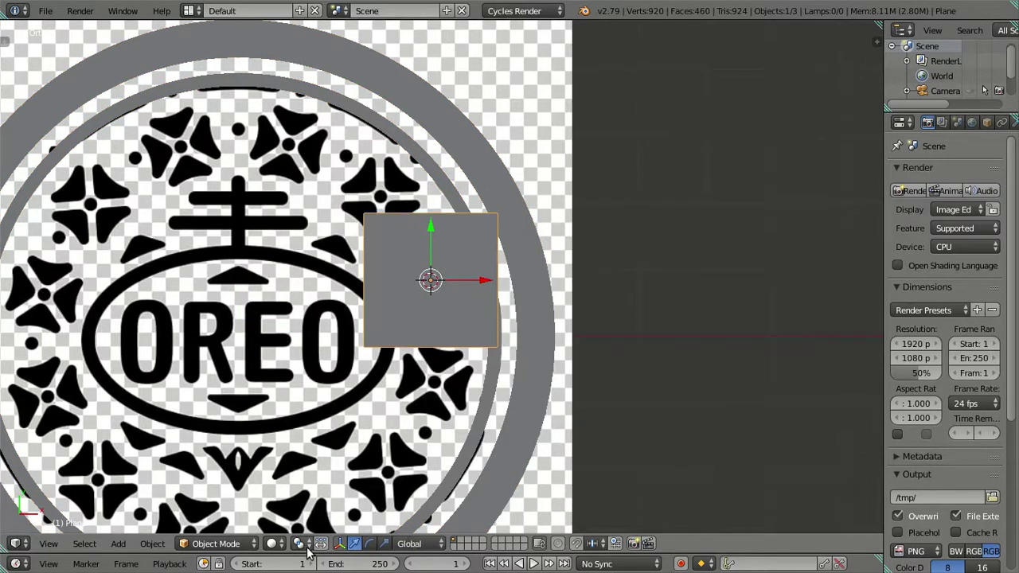
# Step: Delete the new plane object and re-enter Edit Mode on the Circle
pyautogui.scroll(4, 402, 379)
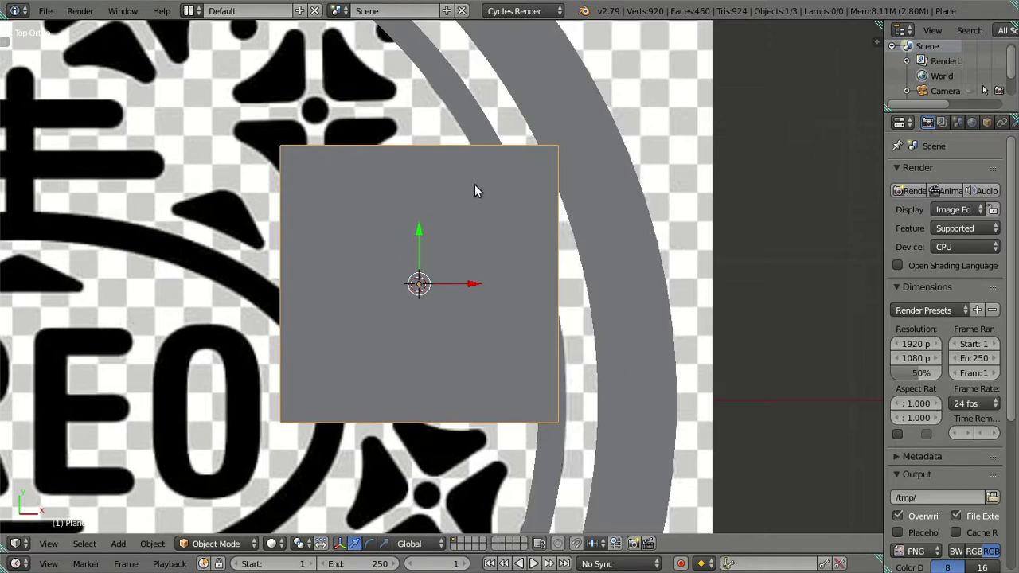
pyautogui.press('x')
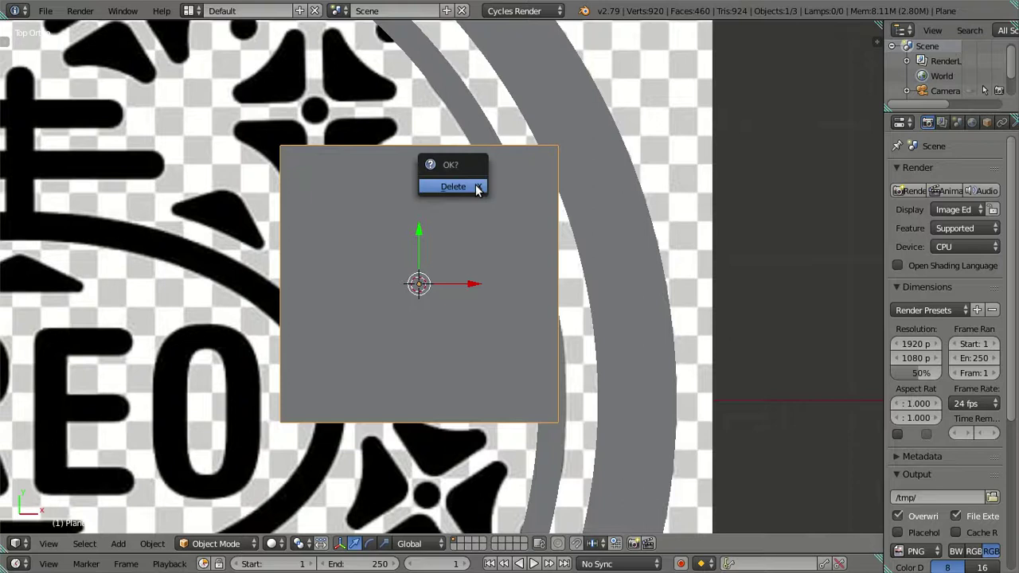
pyautogui.click(476, 189)
pyautogui.press('Tab')
# Step: Select the centre-dot octagon island with Ctrl+L and delete its faces
pyautogui.scroll(3, 420, 285)
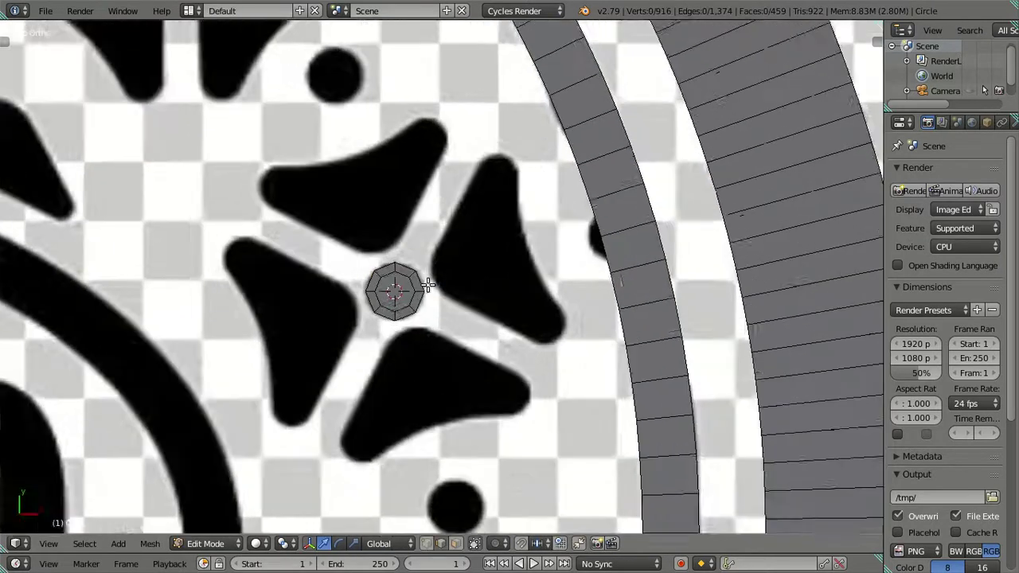
pyautogui.scroll(2, 391, 266)
pyautogui.hotkey('ctrl', 'l')
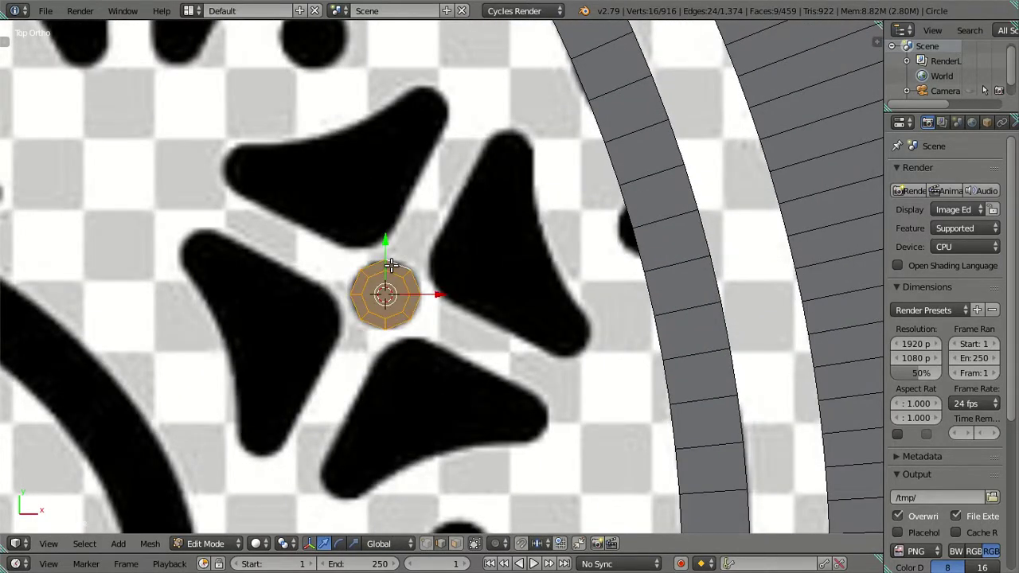
pyautogui.scroll(-6, 393, 265)
pyautogui.scroll(-2, 395, 266)
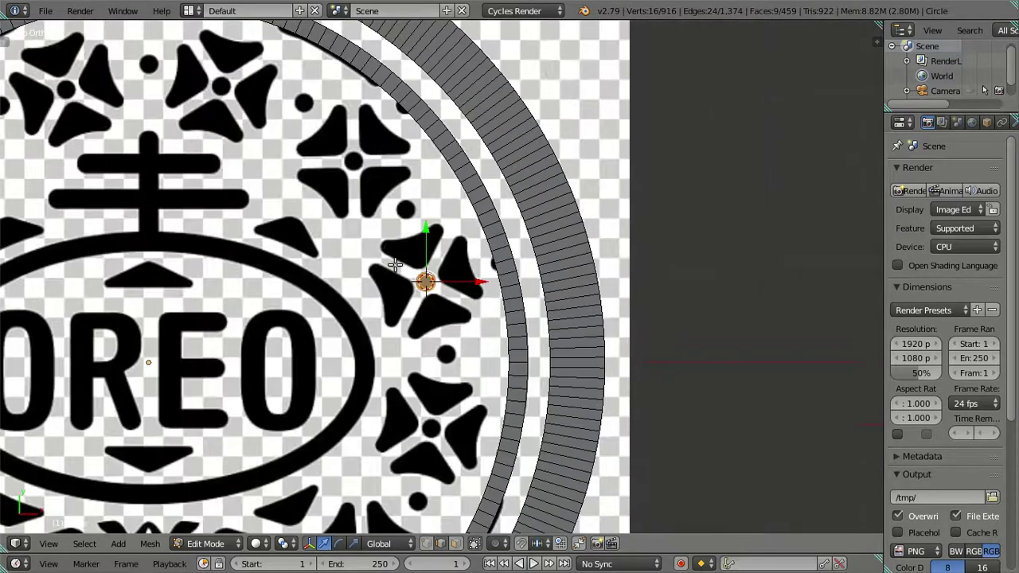
pyautogui.press('x')
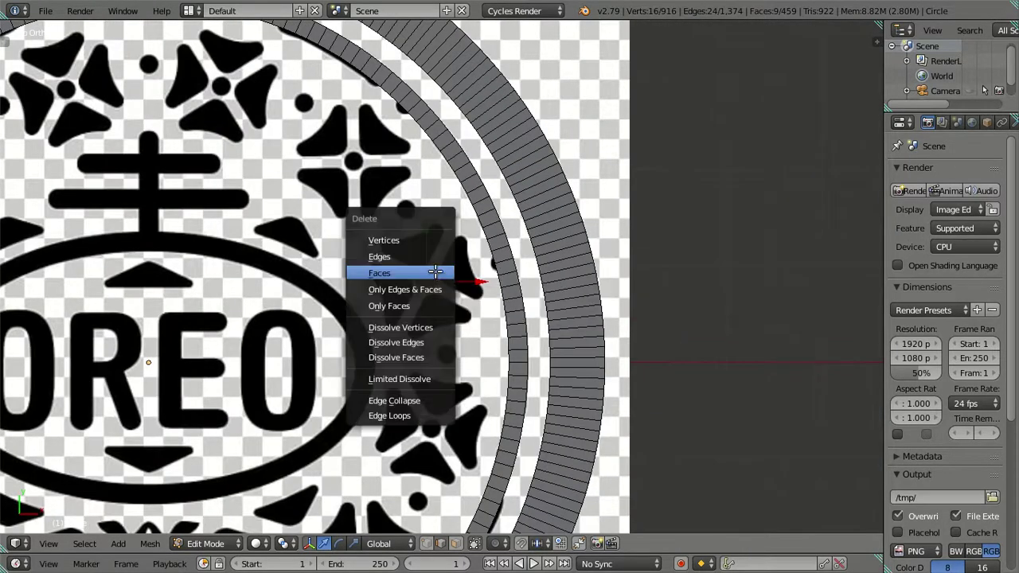
pyautogui.click(437, 271)
# Step: Snap the 3D cursor to the selected right-side flower centre
pyautogui.scroll(-2, 425, 303)
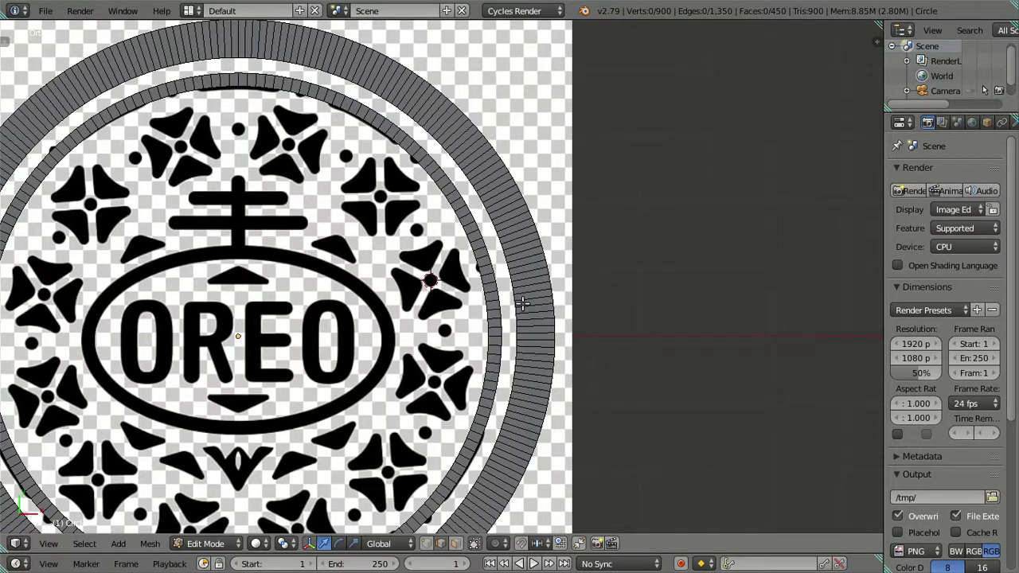
pyautogui.hotkey('shift', 's')
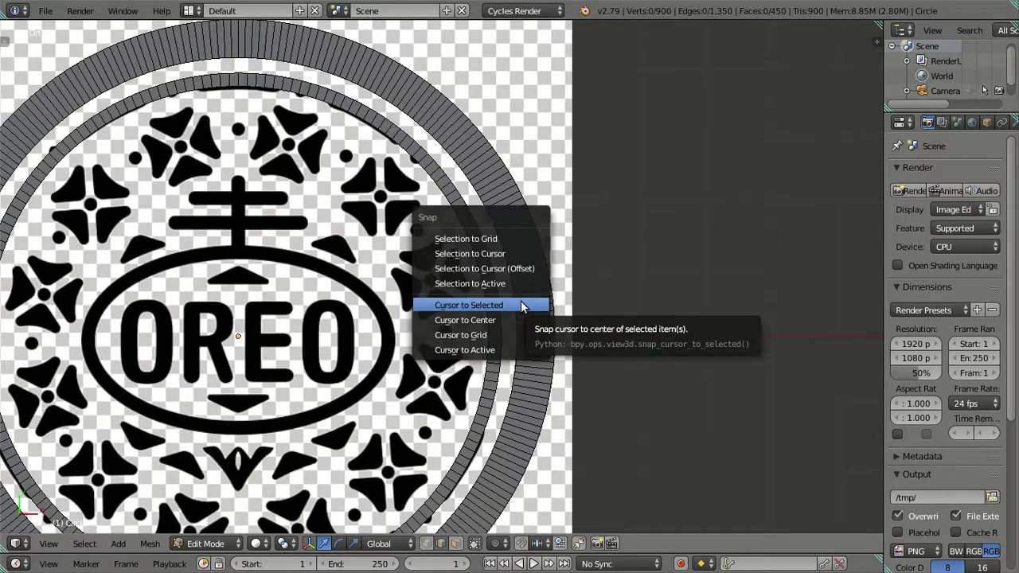
pyautogui.click(521, 300)
pyautogui.scroll(-3, 520, 300)
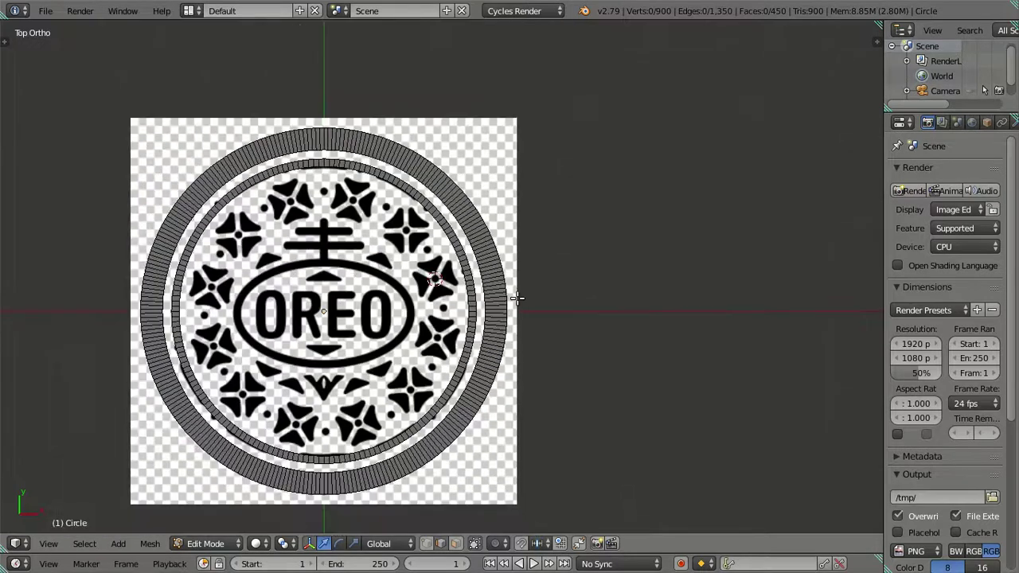
pyautogui.press('t')
pyautogui.scroll(2, 518, 298)
pyautogui.hotkey('shift', 'a')
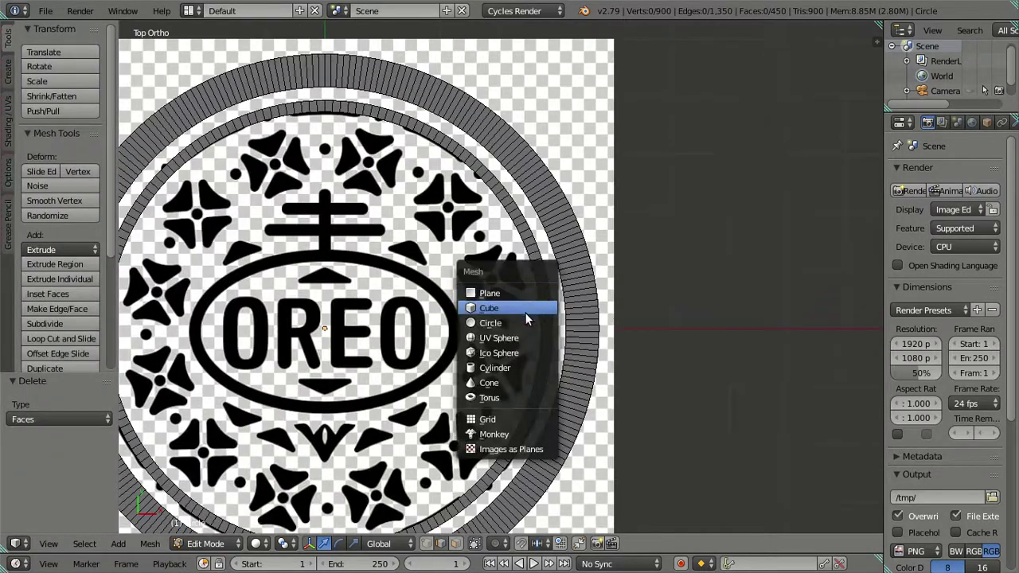
# Step: Add an eight-vertex circle at the flower centre and return to Object Mode
pyautogui.click(523, 321)
pyautogui.scroll(2, 522, 319)
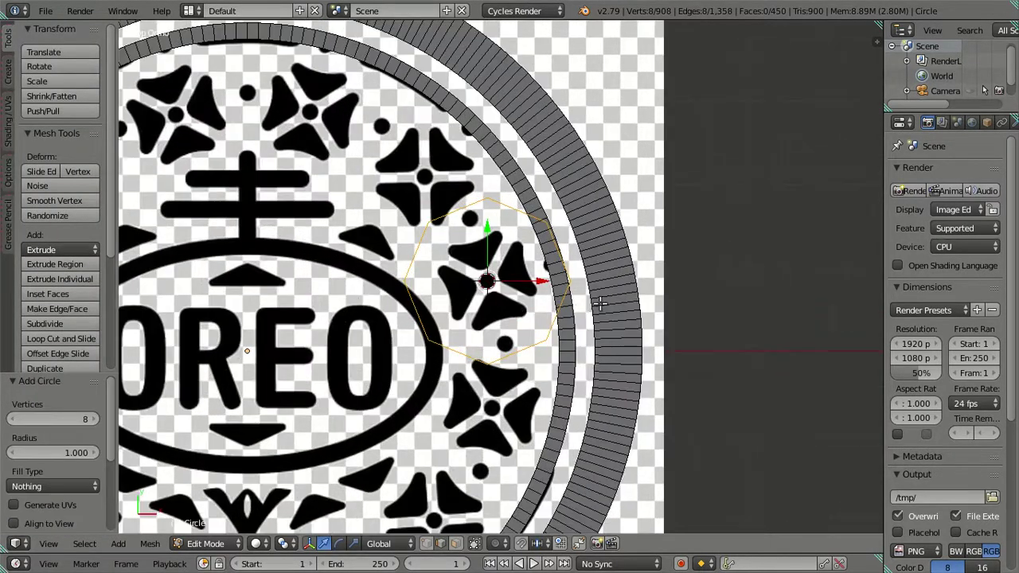
pyautogui.press('Tab')
pyautogui.scroll(2, 615, 298)
pyautogui.scroll(-1, 613, 295)
pyautogui.scroll(1, 601, 296)
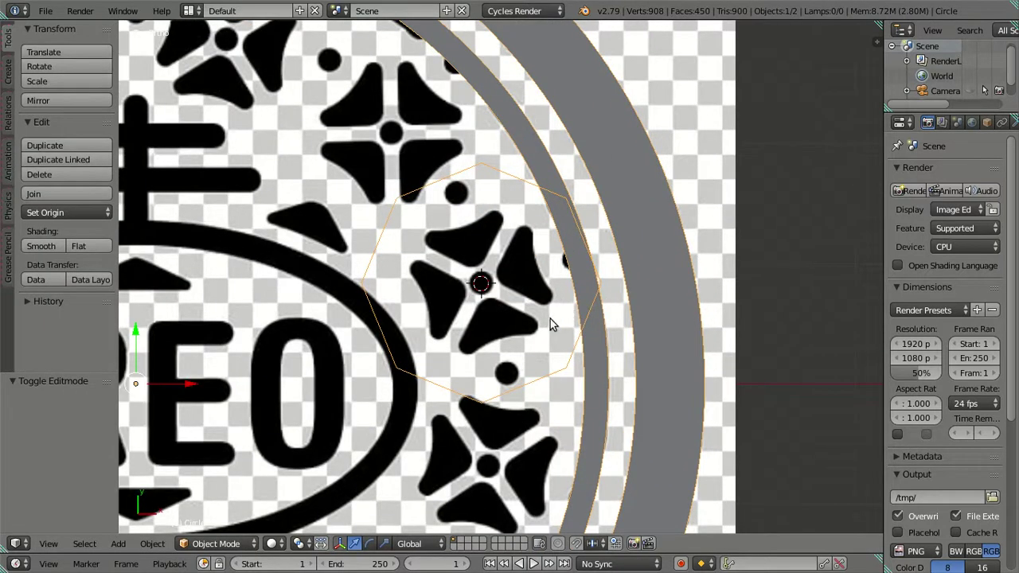
pyautogui.scroll(-3, 550, 318)
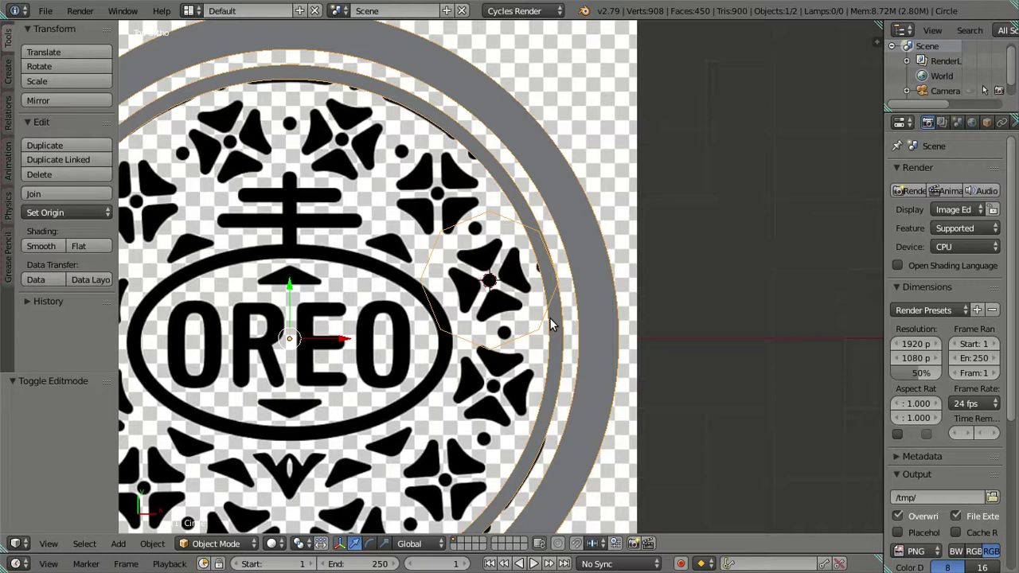
# Step: Undo an accidental deletion of the rings, then add a separate circle object, Circle.001
pyautogui.press('x')
pyautogui.click(552, 324)
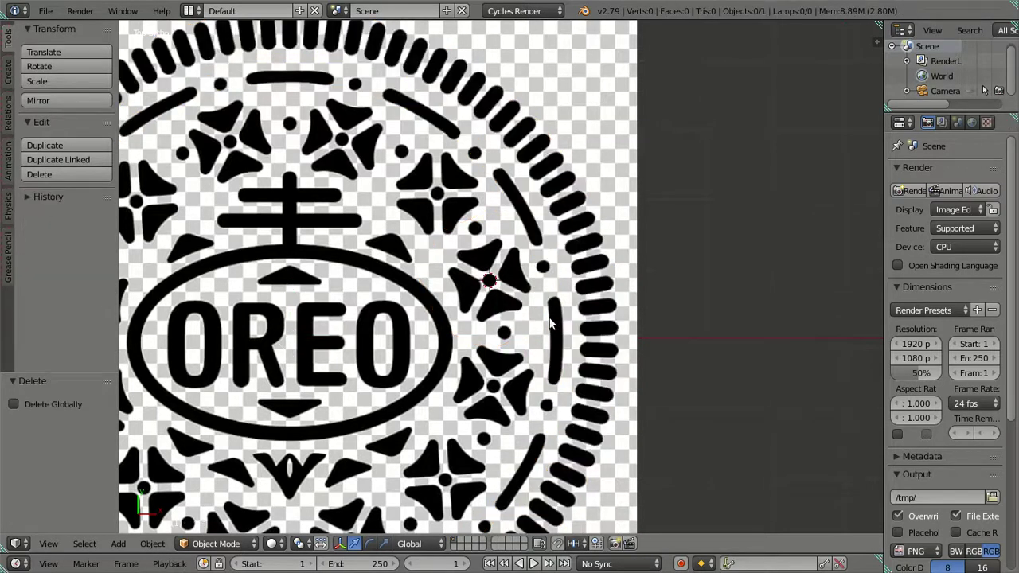
pyautogui.hotkey('ctrl', 'z')
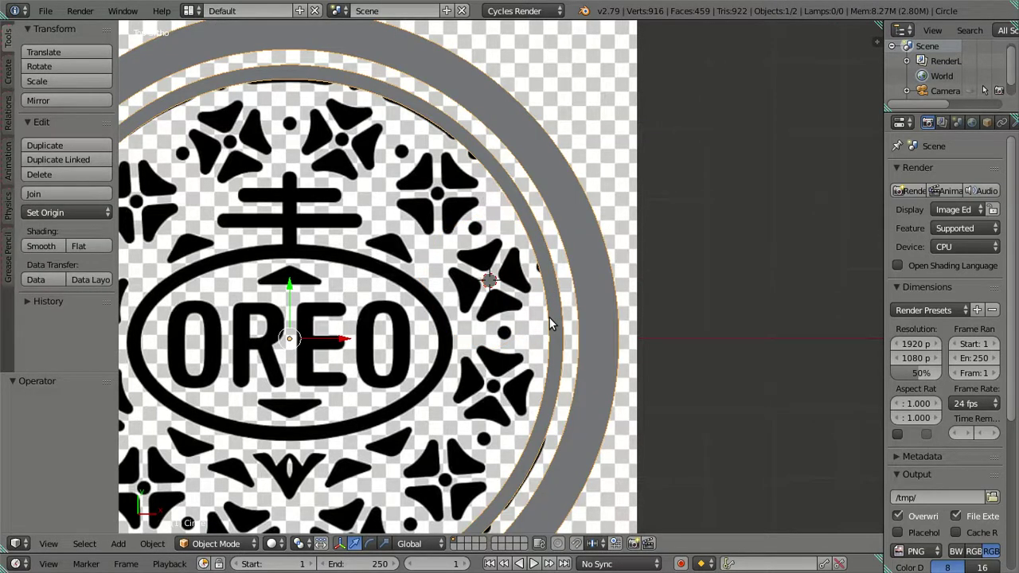
pyautogui.press('a')
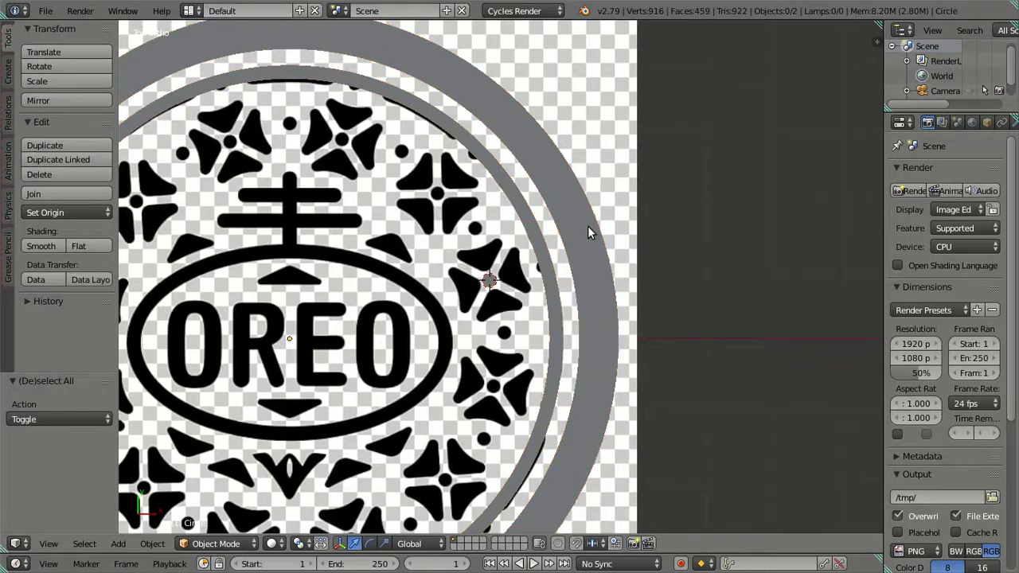
pyautogui.hotkey('shift', 'a')
pyautogui.click(644, 260)
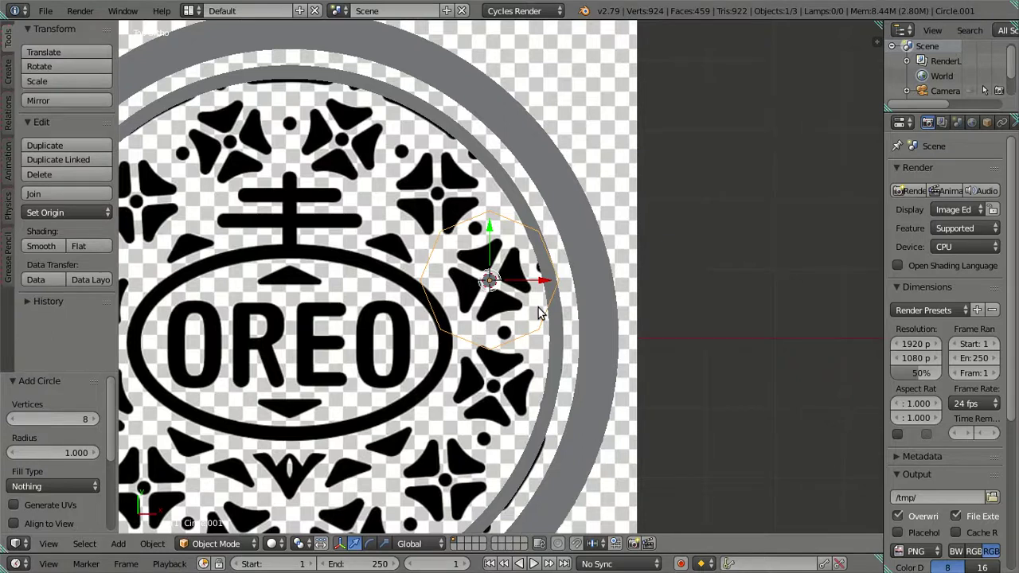
# Step: Hide the tool shelf and enter Edit Mode on Circle.001, selecting its top-right edge
pyautogui.press('t')
pyautogui.scroll(2, 557, 306)
pyautogui.scroll(3, 562, 307)
pyautogui.press('Tab')
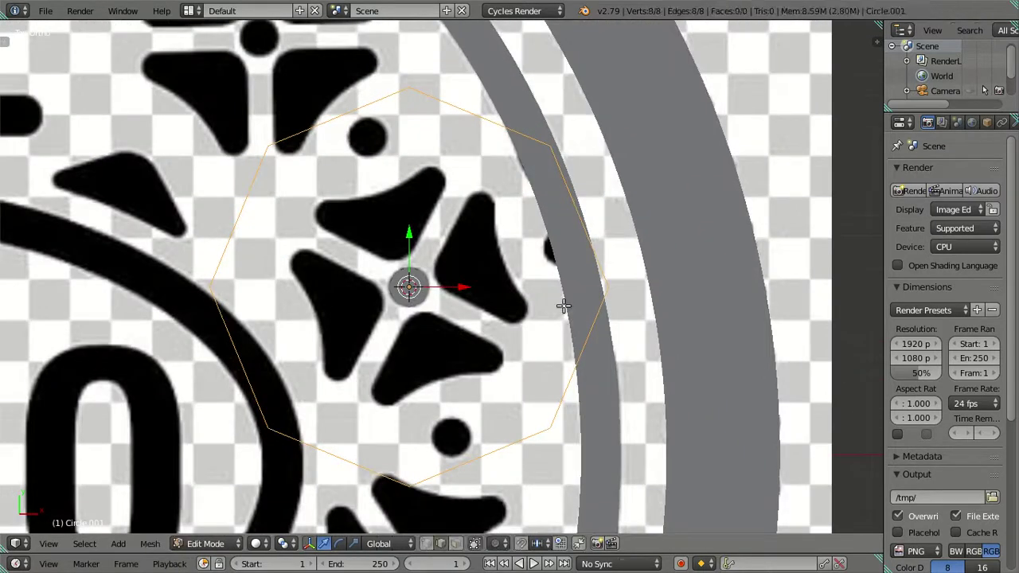
pyautogui.press('a')
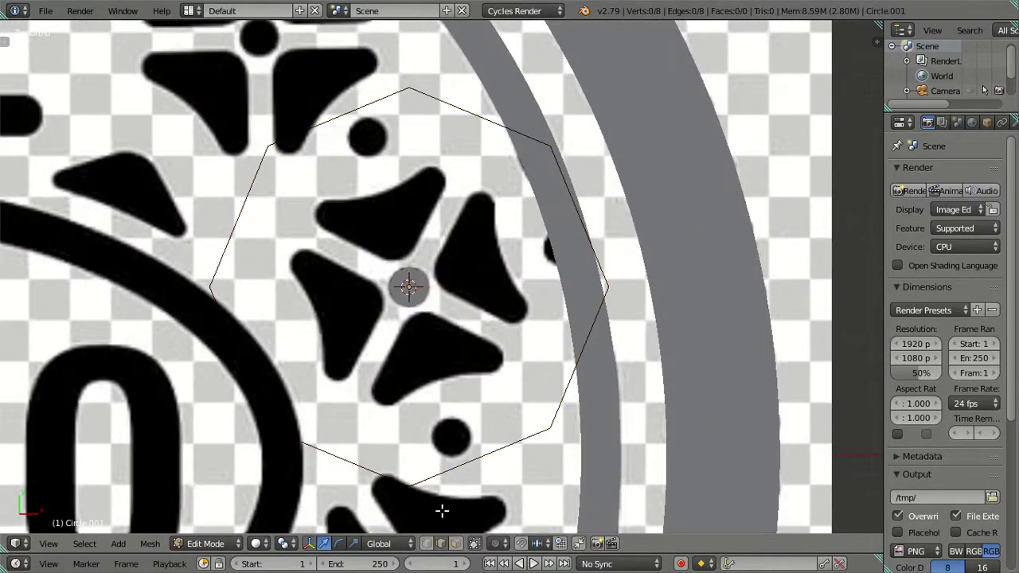
pyautogui.press('a')
pyautogui.press('a')
pyautogui.rightClick(482, 116)
# Step: Try Gimbal transform orientation while selecting the top edges, then switch back to Global
pyautogui.click(389, 544)
pyautogui.click(404, 471)
pyautogui.rightClick(340, 124)
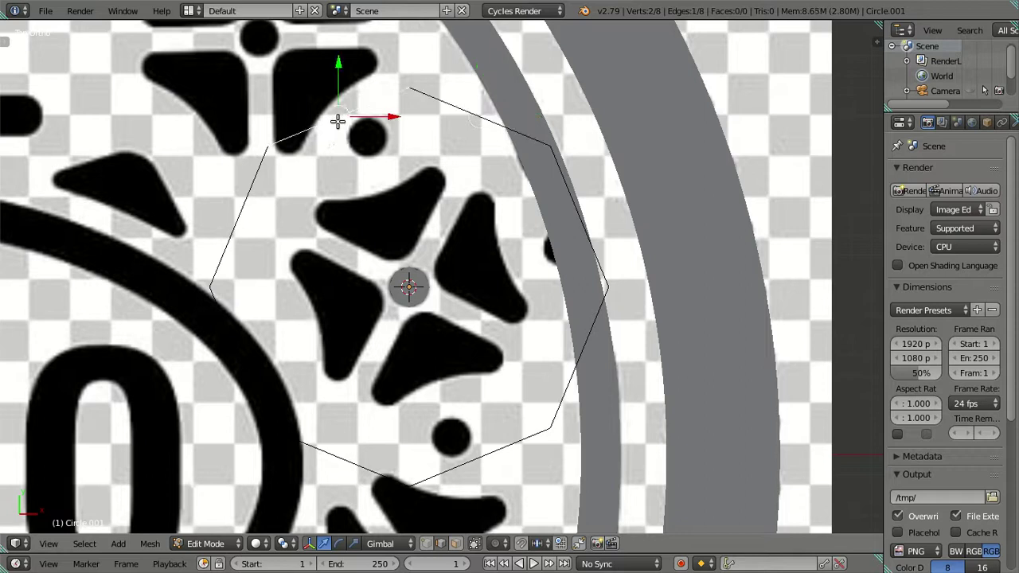
pyautogui.rightClick(466, 105)
pyautogui.rightClick(377, 111)
pyautogui.scroll(-5, 438, 164)
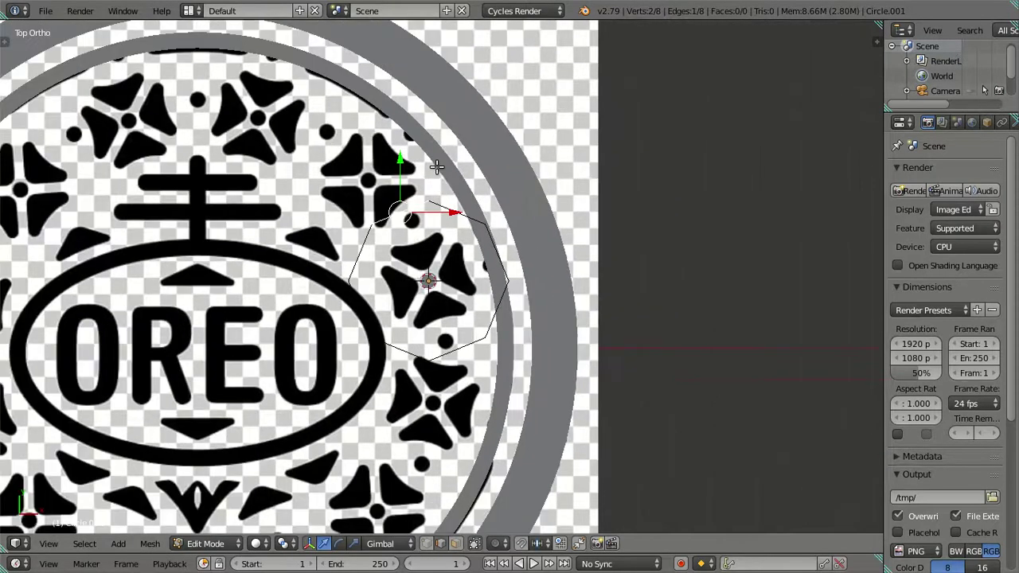
pyautogui.click(381, 543)
pyautogui.click(394, 527)
# Step: Select the whole circle, then start and cancel a scale, leaving its size unchanged
pyautogui.scroll(-3, 469, 262)
pyautogui.scroll(2, 470, 261)
pyautogui.scroll(2, 470, 261)
pyautogui.scroll(-3, 470, 203)
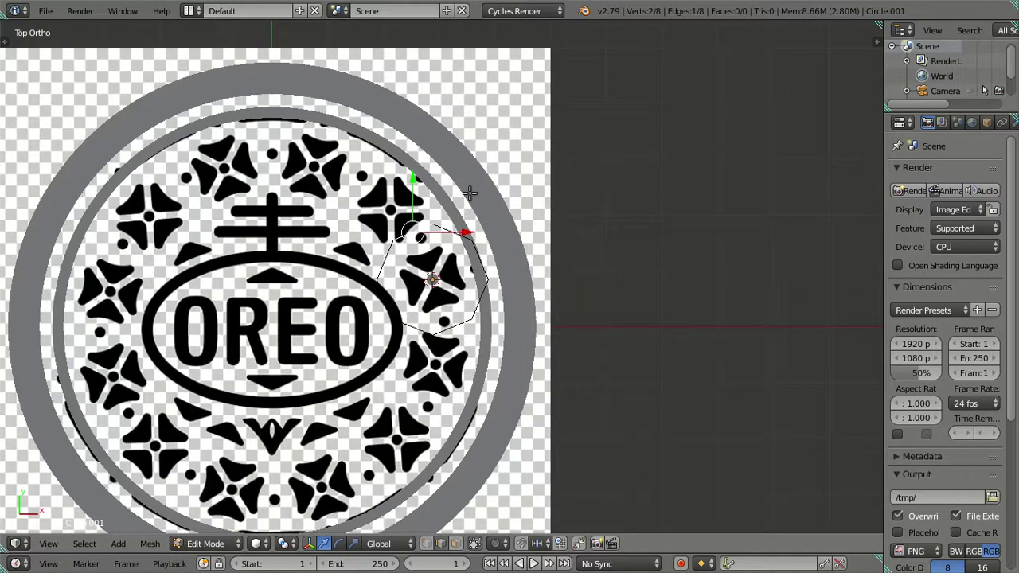
pyautogui.scroll(1, 470, 192)
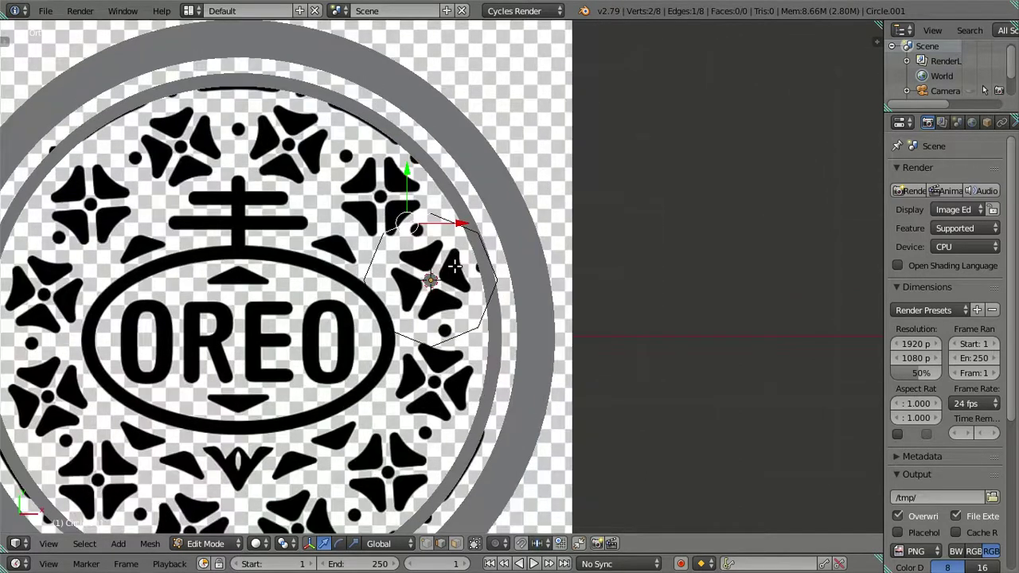
pyautogui.scroll(2, 454, 267)
pyautogui.scroll(1, 479, 280)
pyautogui.scroll(2, 510, 282)
pyautogui.scroll(1, 573, 290)
pyautogui.press('a')
pyautogui.press('a')
pyautogui.press('a')
pyautogui.press('a')
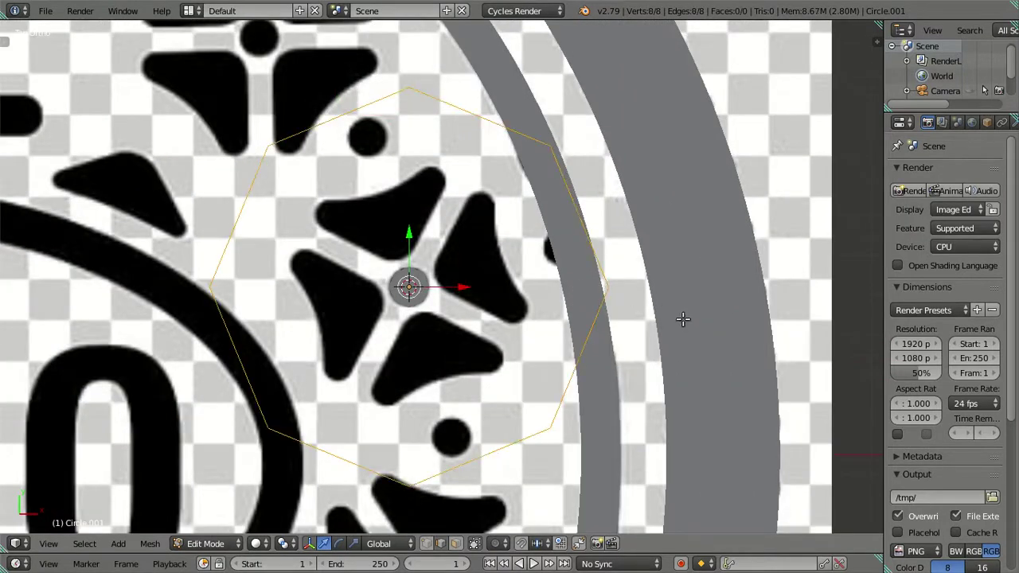
pyautogui.press('s')
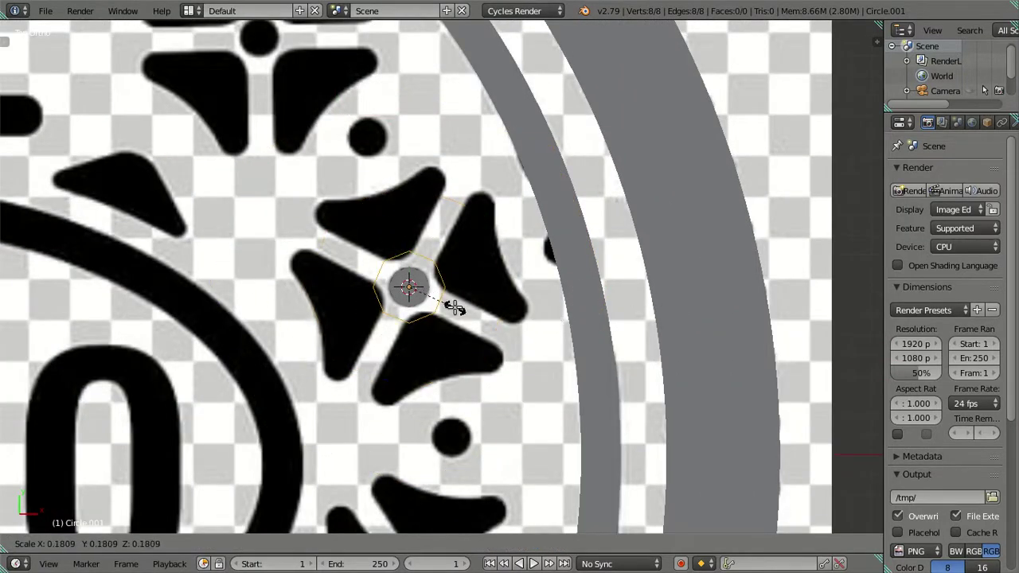
pyautogui.press('Escape')
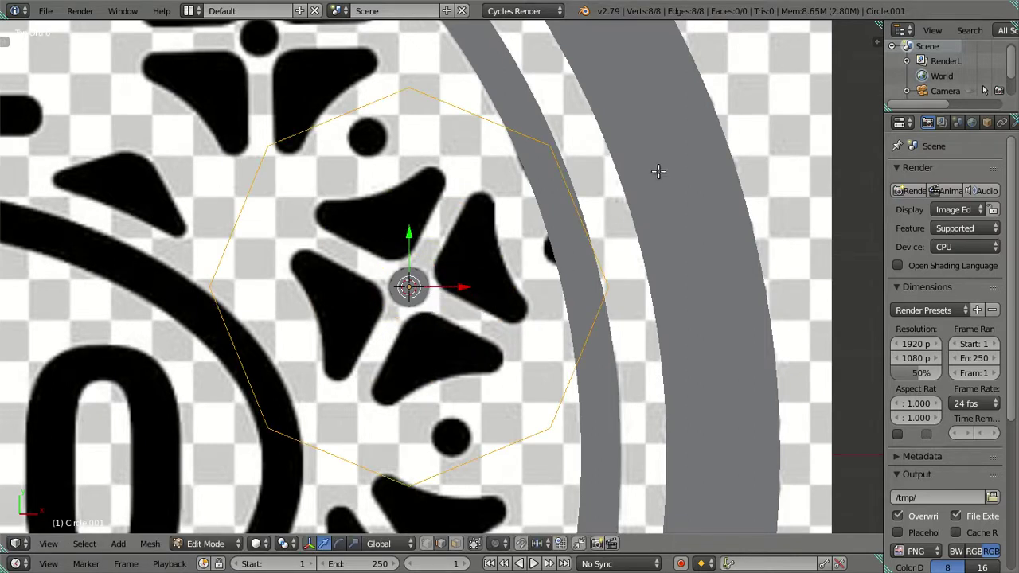
# Step: Dismiss the delete menu without deleting, select an edge, and return to Object Mode
pyautogui.scroll(-3, 612, 223)
pyautogui.scroll(2, 619, 218)
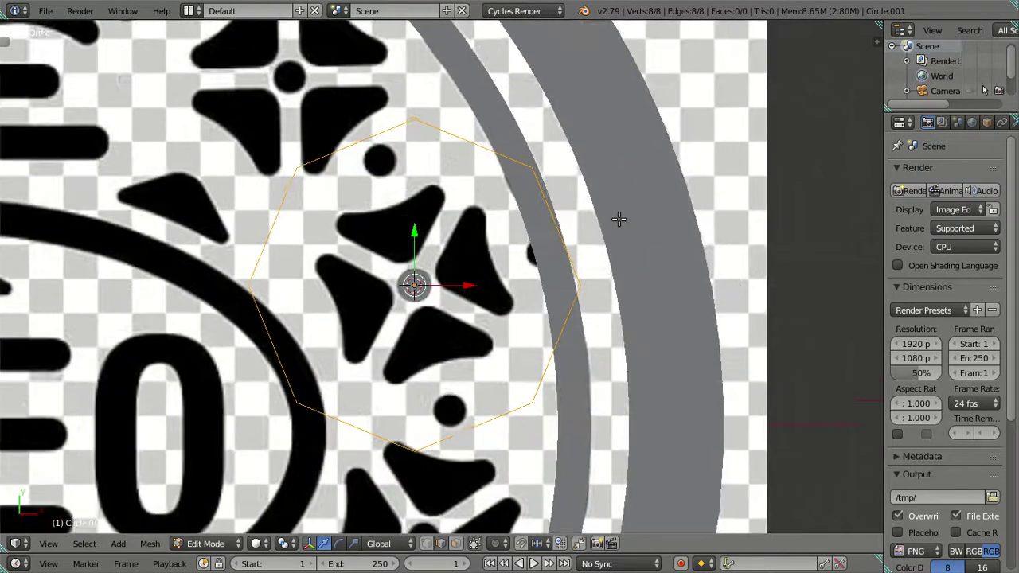
pyautogui.press('x')
pyautogui.click(589, 229)
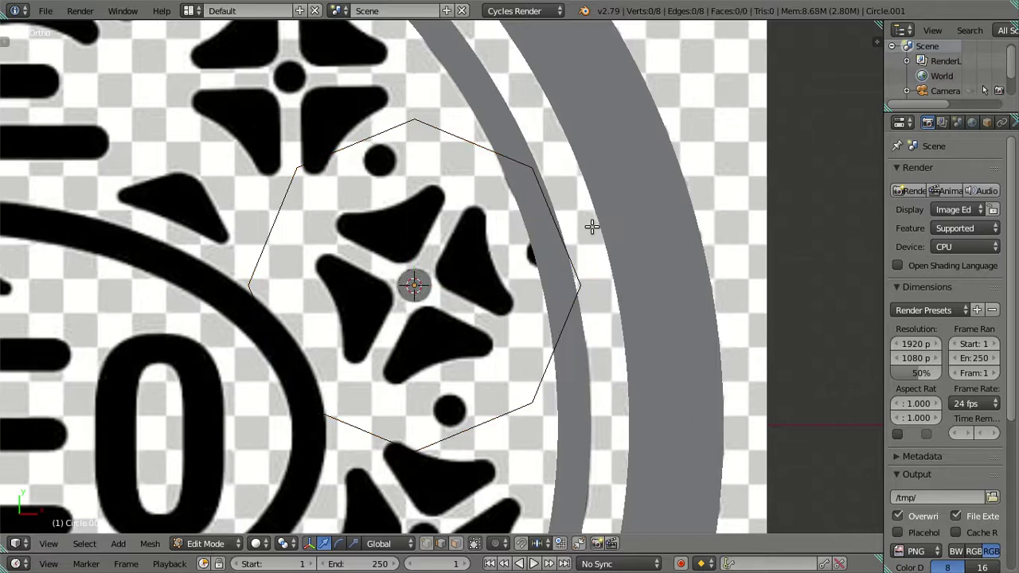
pyautogui.rightClick(425, 124)
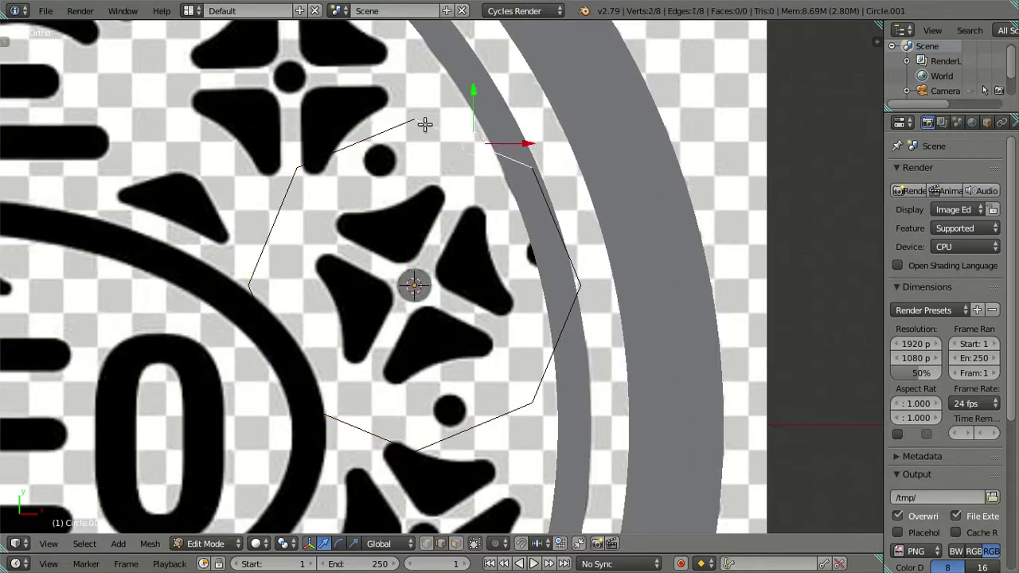
pyautogui.press('Tab')
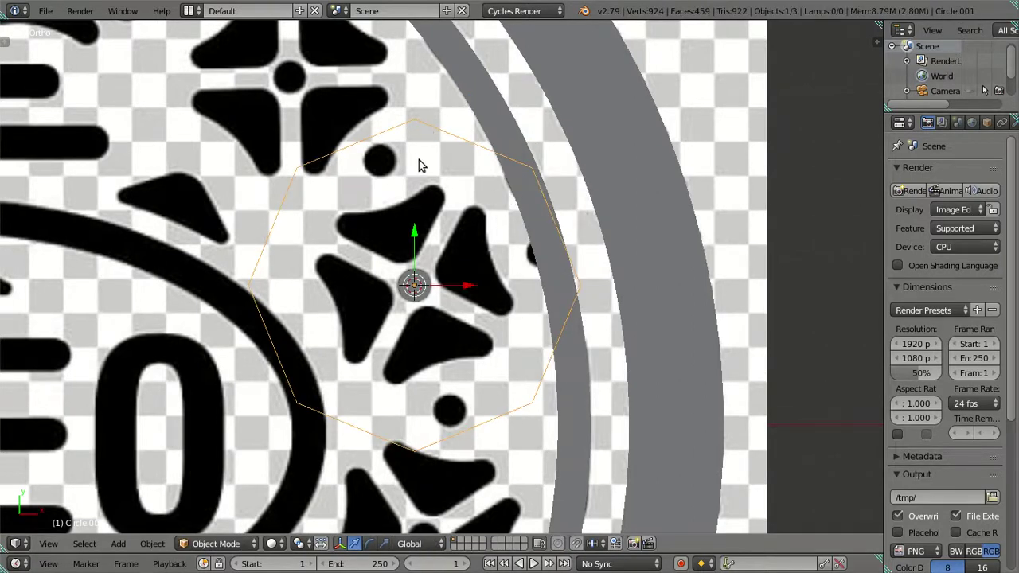
# Step: Delete the eight-sided circle and add a plane at the flower centre
pyautogui.scroll(-4, 413, 148)
pyautogui.press('x')
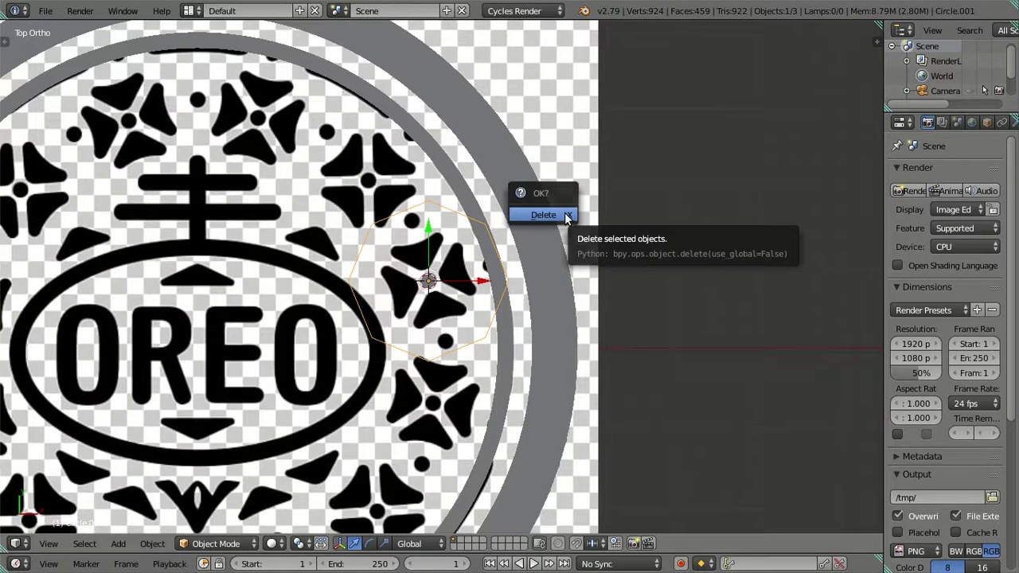
pyautogui.click(567, 216)
pyautogui.scroll(4, 549, 247)
pyautogui.scroll(3, 558, 239)
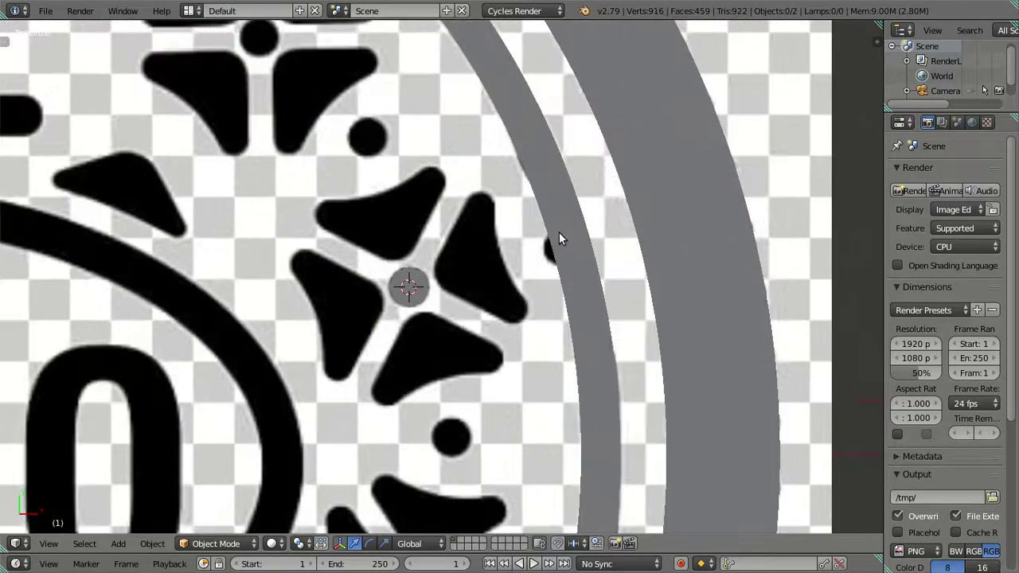
pyautogui.hotkey('shift', 'a')
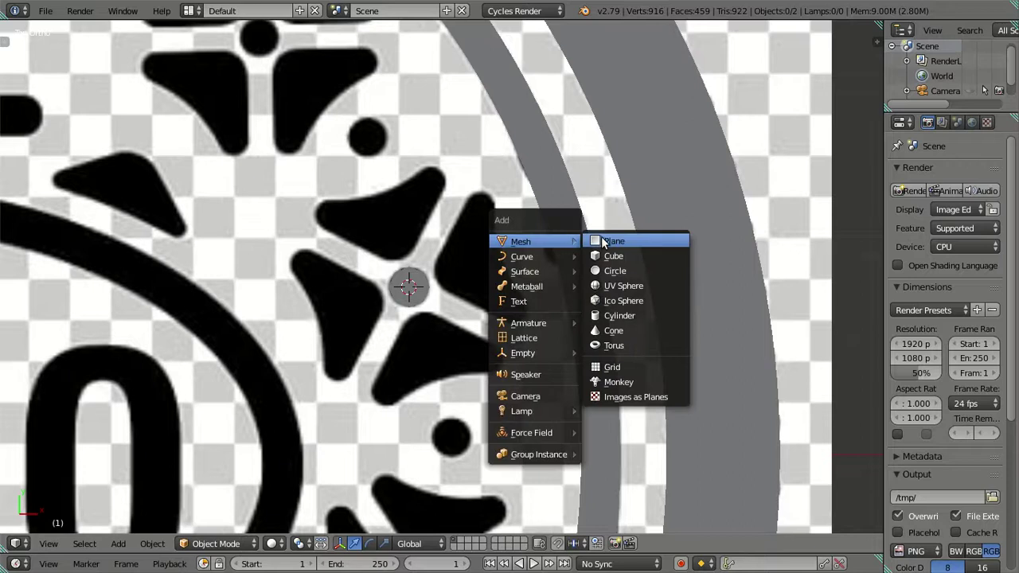
pyautogui.click(669, 242)
# Step: With Global orientation, rotate the plane 18° about Z and enter Edit Mode
pyautogui.moveTo(521, 242)
pyautogui.click(410, 543)
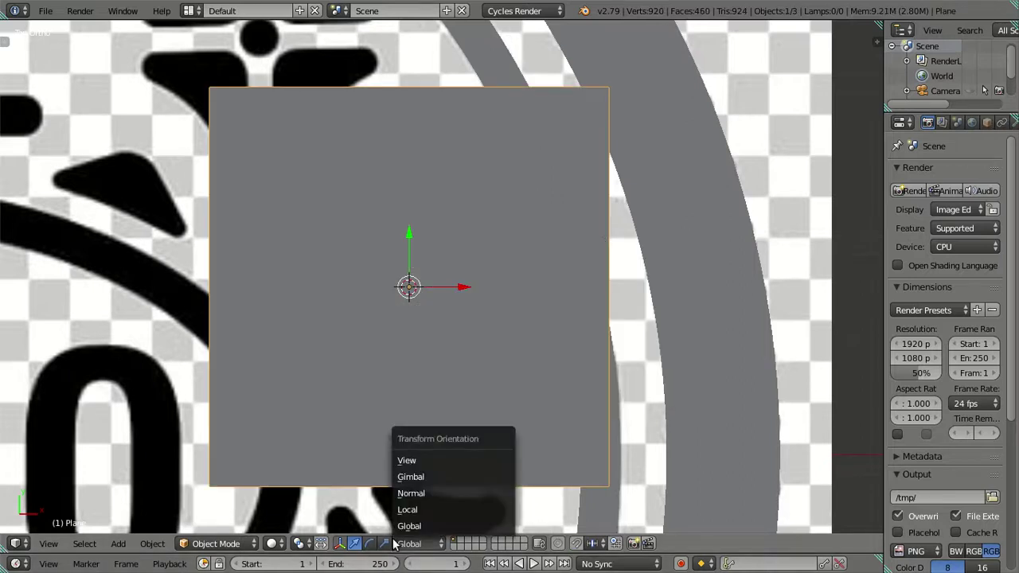
pyautogui.click(434, 476)
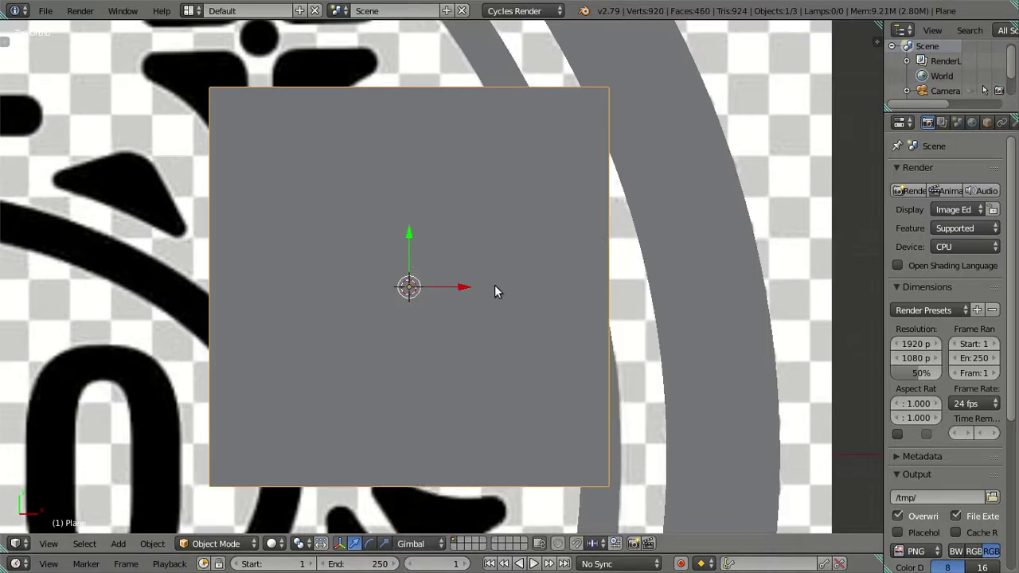
pyautogui.click(411, 543)
pyautogui.click(426, 527)
pyautogui.press('r')
pyautogui.press('z')
pyautogui.press('1')
pyautogui.press('8')
pyautogui.press('Return')
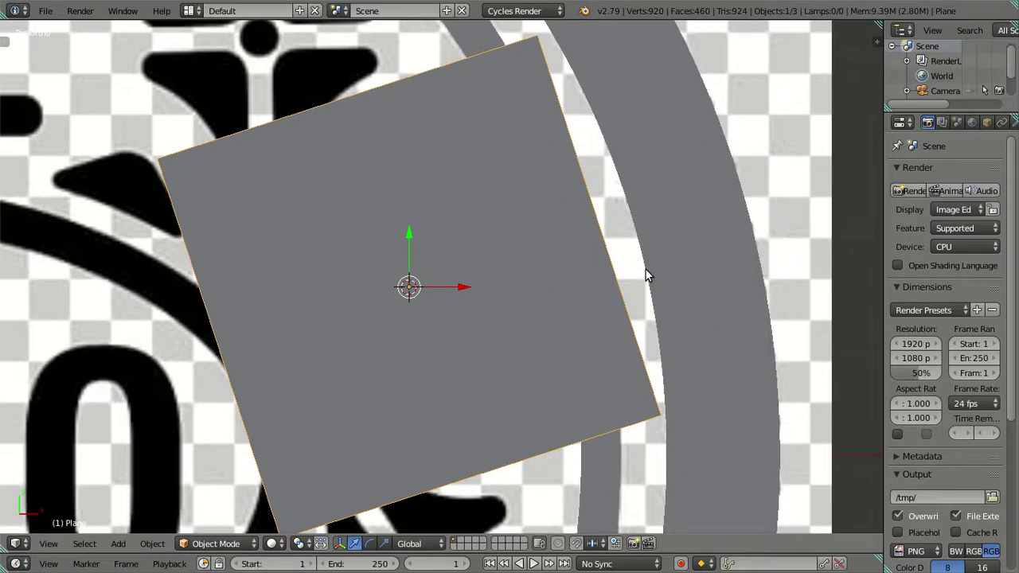
pyautogui.press('Tab')
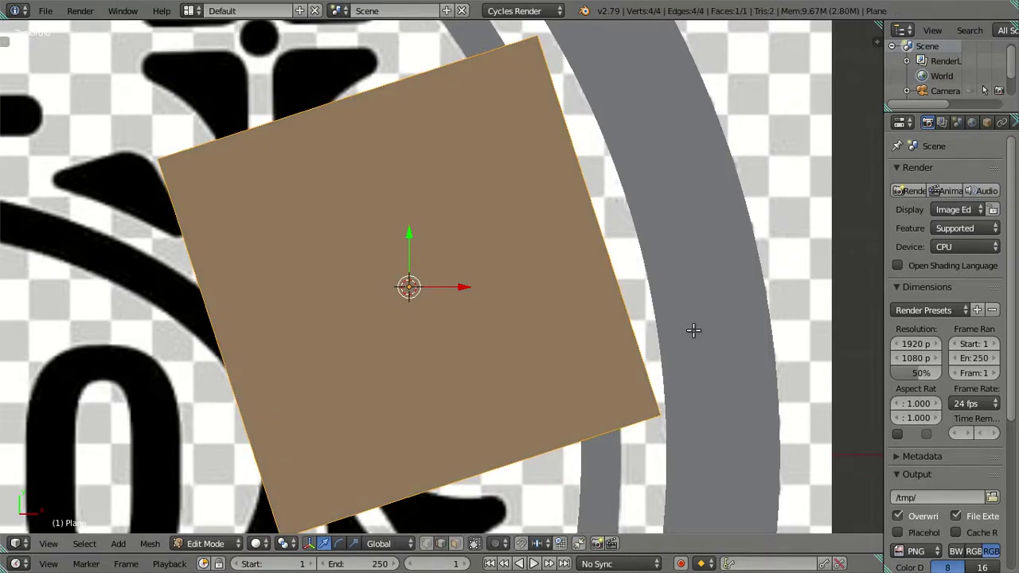
# Step: Scale the plane's mesh by 0.5, then by 0.5 again
pyautogui.press('s')
pyautogui.press('0')
pyautogui.press('.')
pyautogui.press('5')
pyautogui.press('Return')
pyautogui.press('s')
pyautogui.press('.')
pyautogui.press('5')
pyautogui.press('Return')
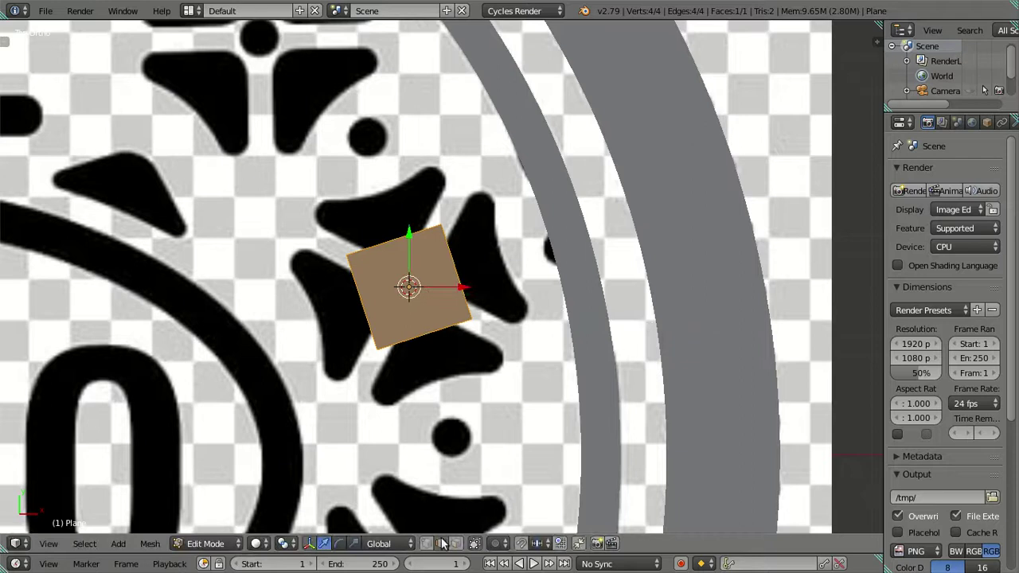
# Step: Set the transform orientation to Gimbal and select the whole plane face
pyautogui.click(389, 544)
pyautogui.click(407, 476)
pyautogui.click(425, 235)
pyautogui.click(459, 266)
pyautogui.scroll(5, 464, 264)
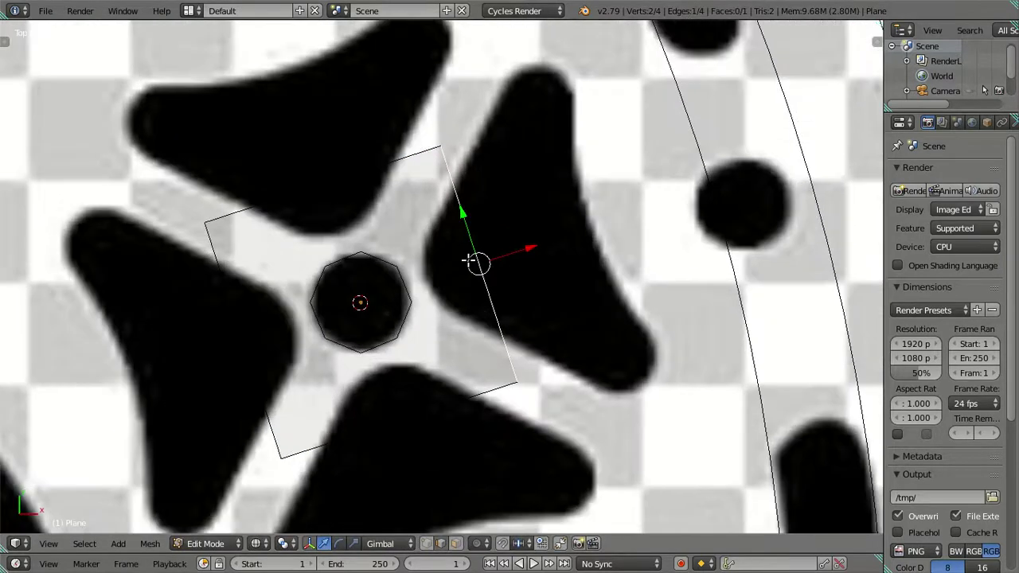
pyautogui.keyDown('alt'); pyautogui.click(460, 249); pyautogui.keyUp('alt')
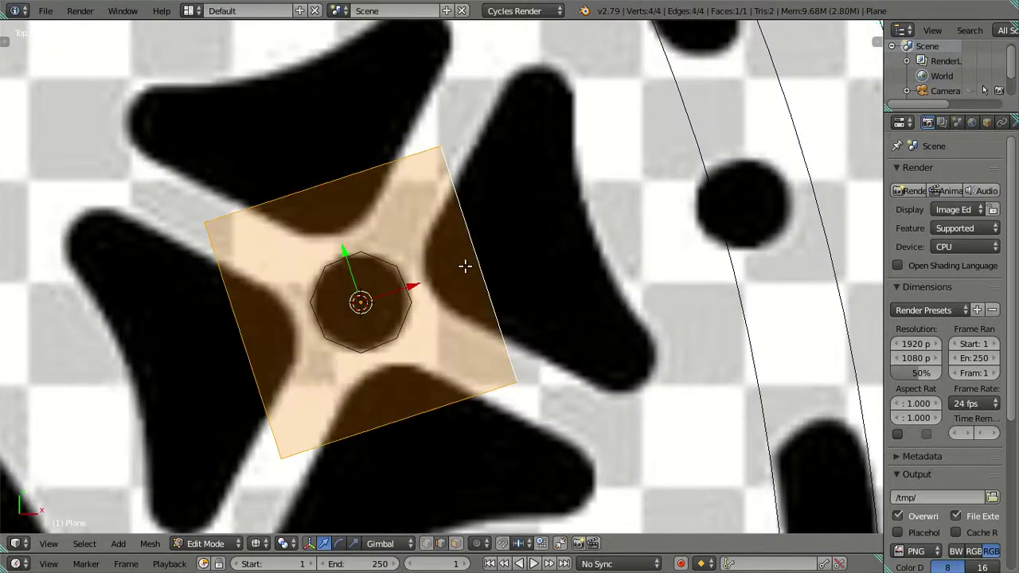
# Step: Slide the plane along its X axis onto the right petal, nudging it along Y
pyautogui.press('g')
pyautogui.press('x')
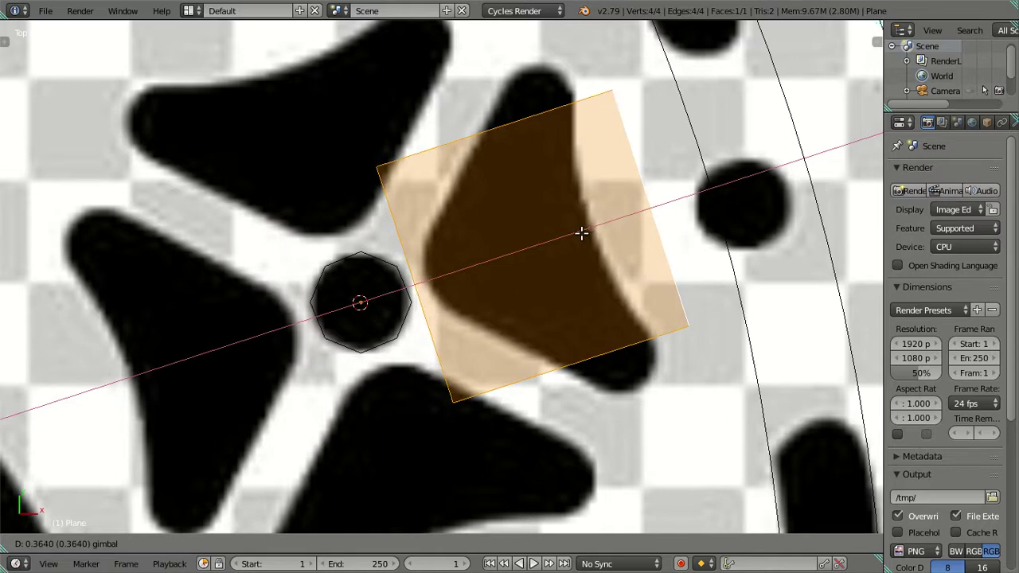
pyautogui.click(582, 232)
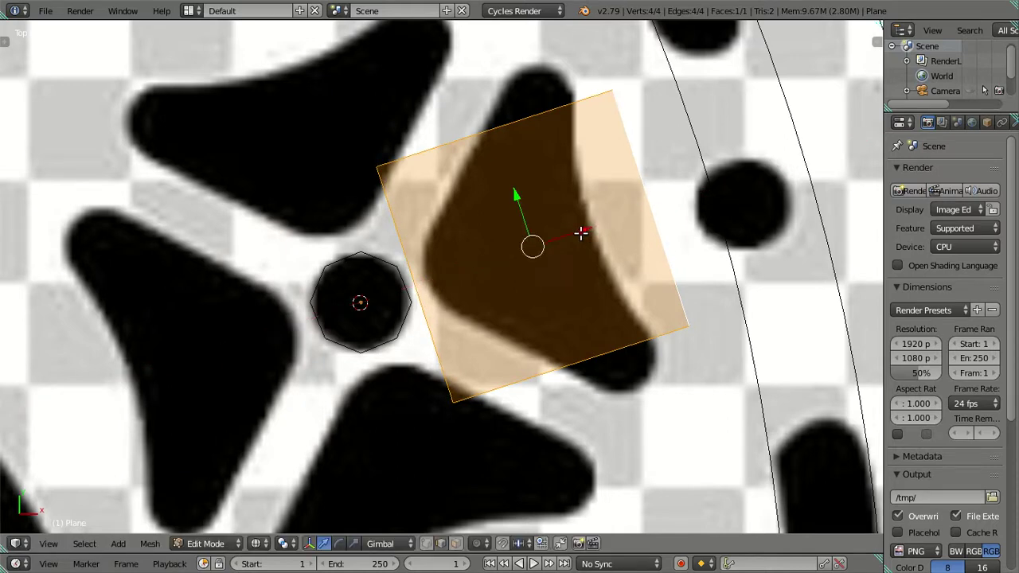
pyautogui.moveTo(516, 195); pyautogui.dragTo(514, 188)
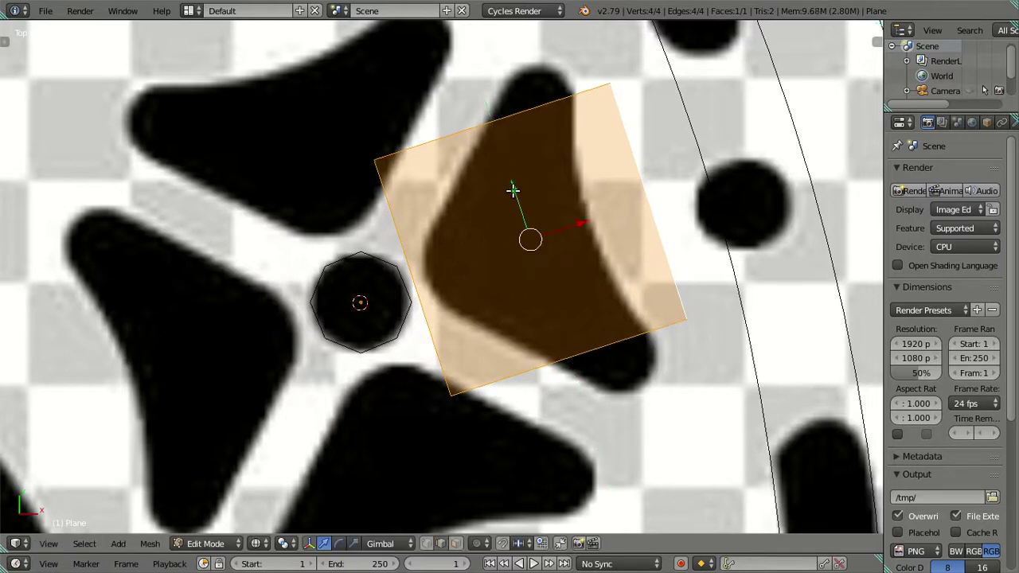
pyautogui.hotkey('ctrl', 'r')
pyautogui.click(643, 206)
# Step: Add evenly placed loop cuts so the plane splits into four strips
pyautogui.rightClick(650, 239)
pyautogui.hotkey('ctrl', 'r')
pyautogui.click(651, 239)
pyautogui.rightClick(651, 239)
pyautogui.hotkey('ctrl', 'r')
pyautogui.click(621, 141)
pyautogui.rightClick(622, 141)
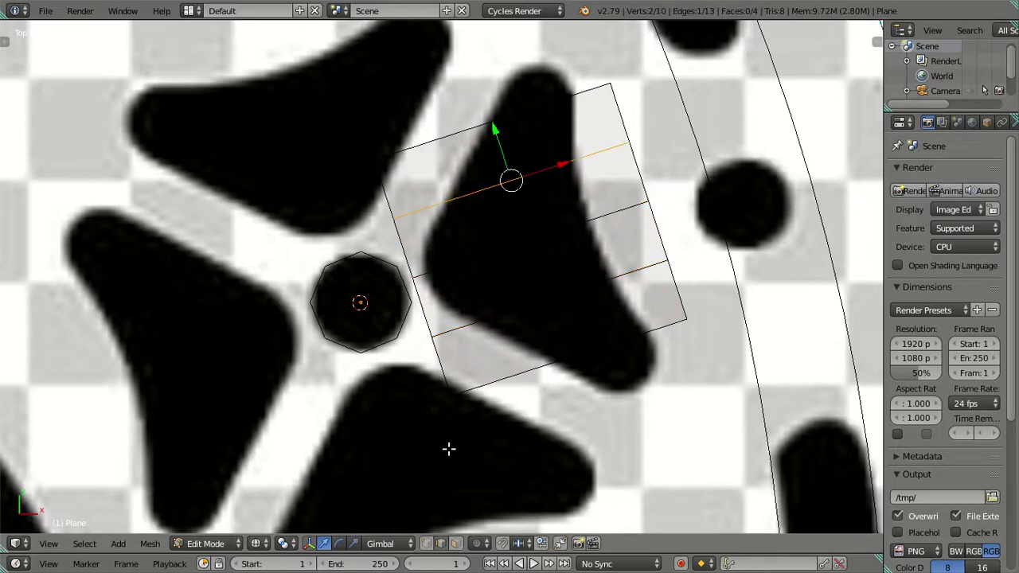
# Step: In vertex select mode, slide the three left-edge vertices along X
pyautogui.hotkey('ctrl', 'Tab')
pyautogui.click(455, 473)
pyautogui.rightClick(441, 342)
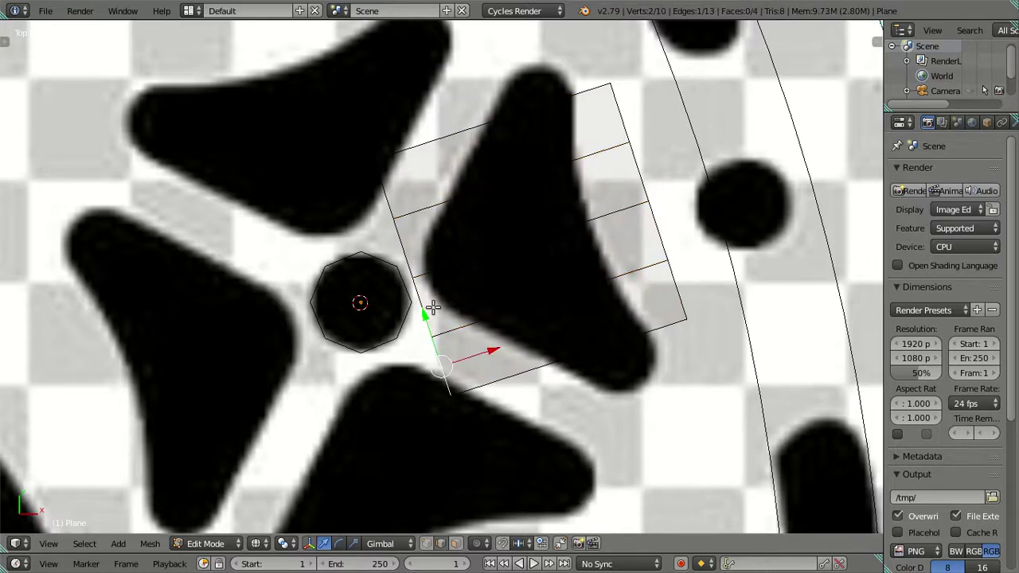
pyautogui.hotkey('ctrl', 'Tab')
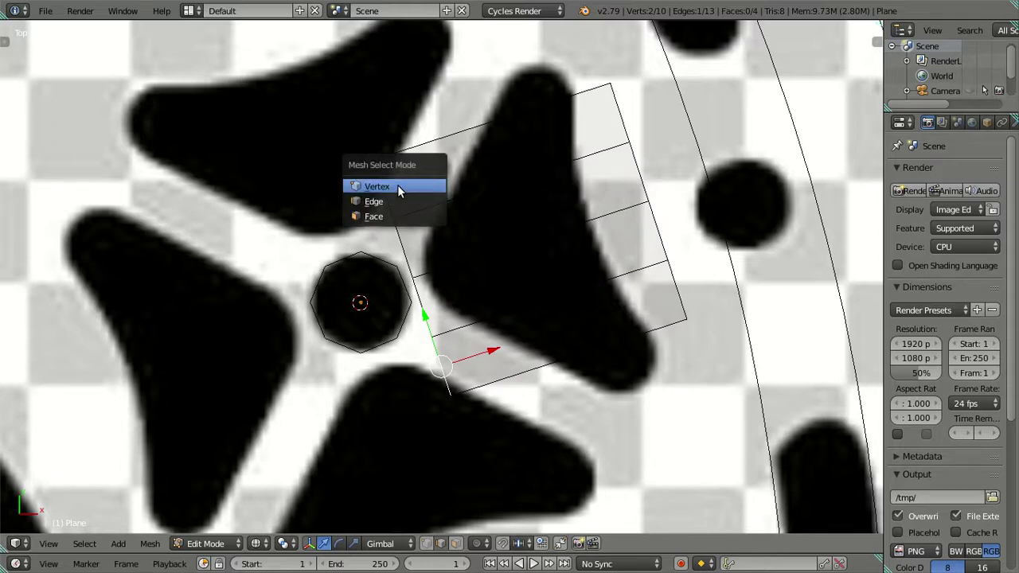
pyautogui.click(399, 189)
pyautogui.rightClick(394, 213)
pyautogui.keyDown('shift'); pyautogui.rightClick(410, 275); pyautogui.keyUp('shift')
pyautogui.keyDown('shift'); pyautogui.rightClick(426, 323); pyautogui.keyUp('shift')
pyautogui.press('g')
pyautogui.press('x')
pyautogui.press('x')
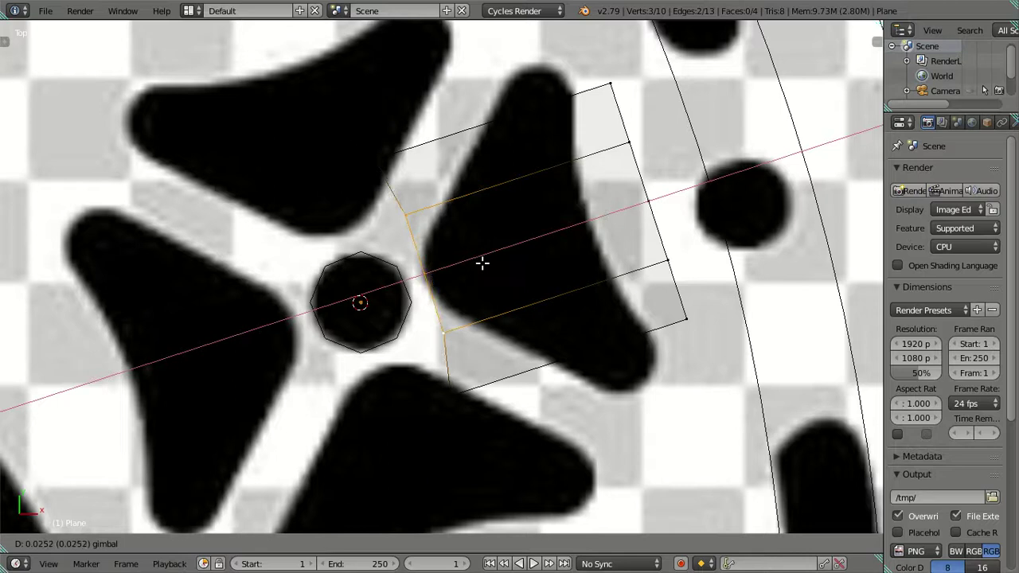
pyautogui.click(483, 264)
# Step: Scale the two outer left vertices together and slide them inward to narrow the base
pyautogui.keyDown('shift'); pyautogui.rightClick(412, 209); pyautogui.keyUp('shift')
pyautogui.press('s')
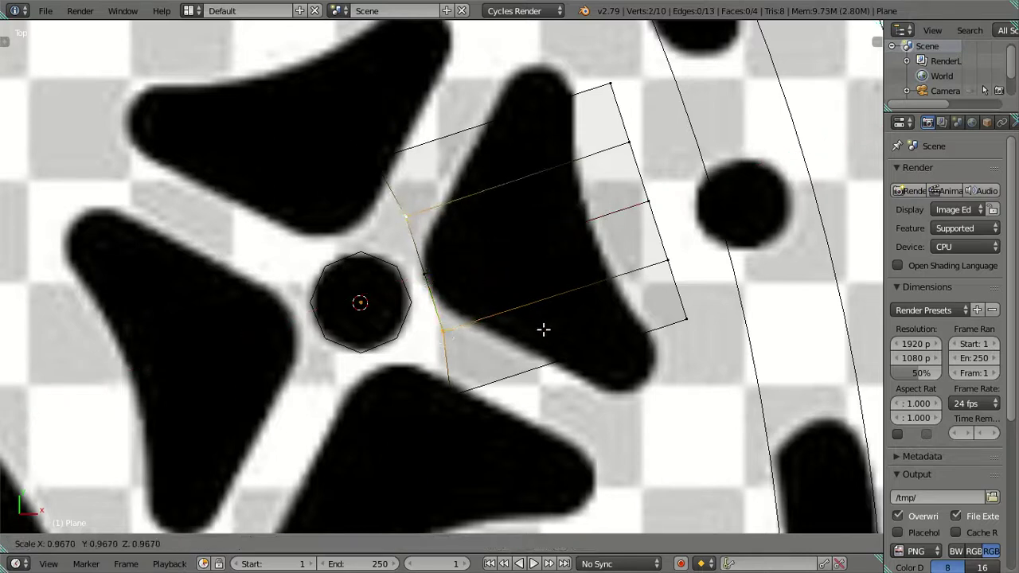
pyautogui.click(482, 241)
pyautogui.press('g')
pyautogui.press('x')
pyautogui.press('x')
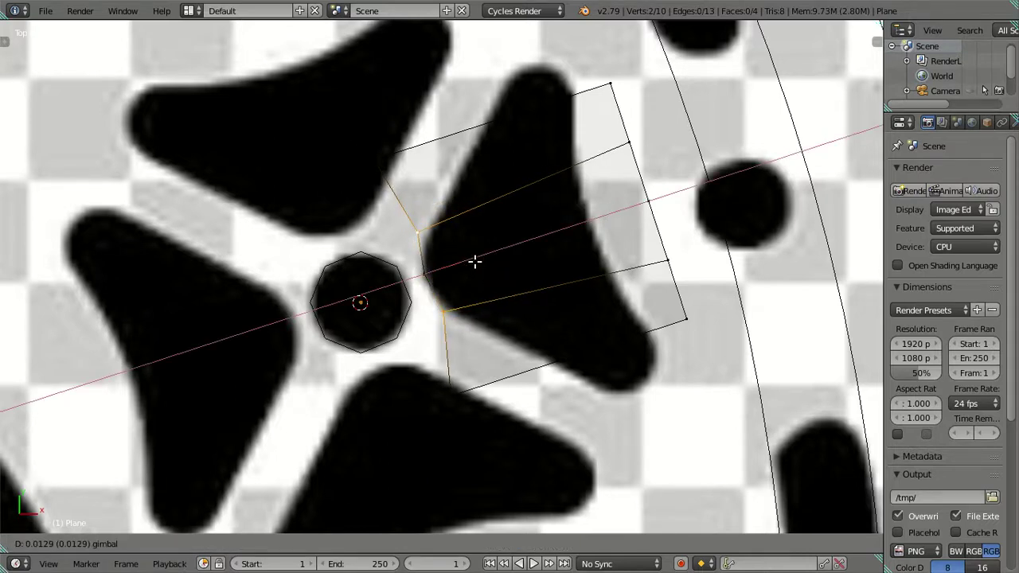
pyautogui.click(476, 263)
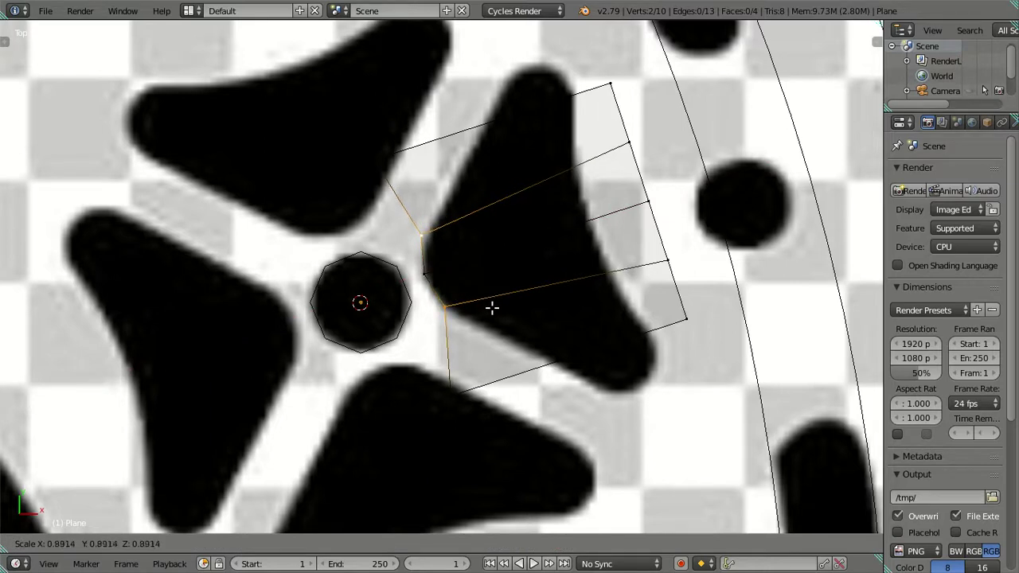
pyautogui.click(492, 307)
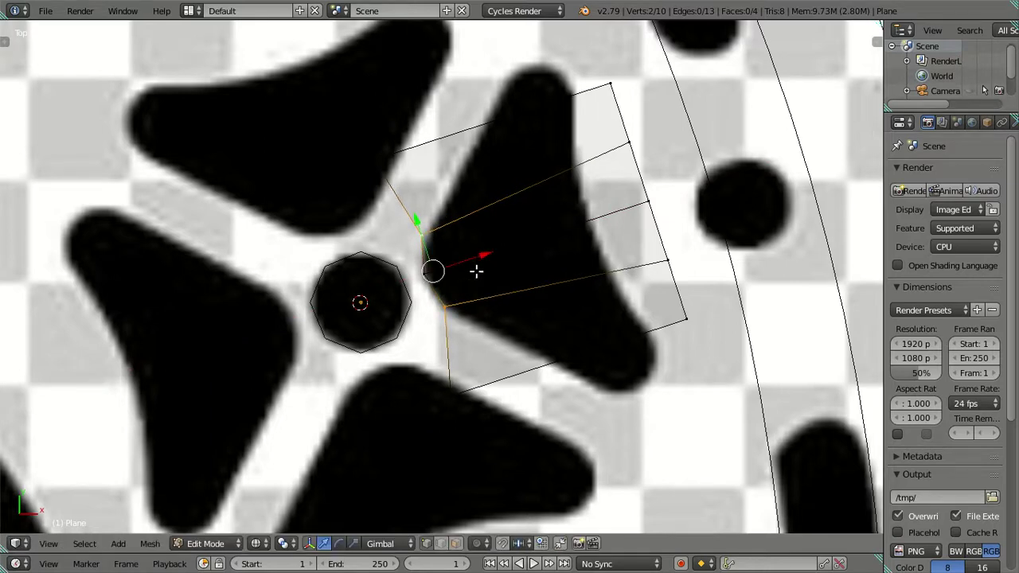
pyautogui.rightClick(637, 207)
# Step: Nudge the whole mesh along Y and slide the three right-side vertices inward along X
pyautogui.press('a')
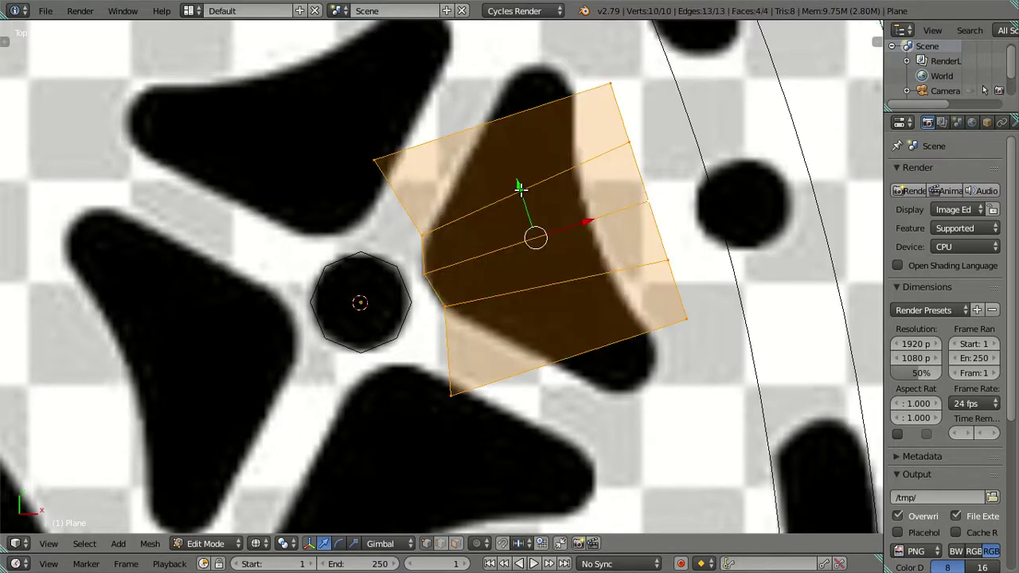
pyautogui.moveTo(519, 187); pyautogui.dragTo(521, 191)
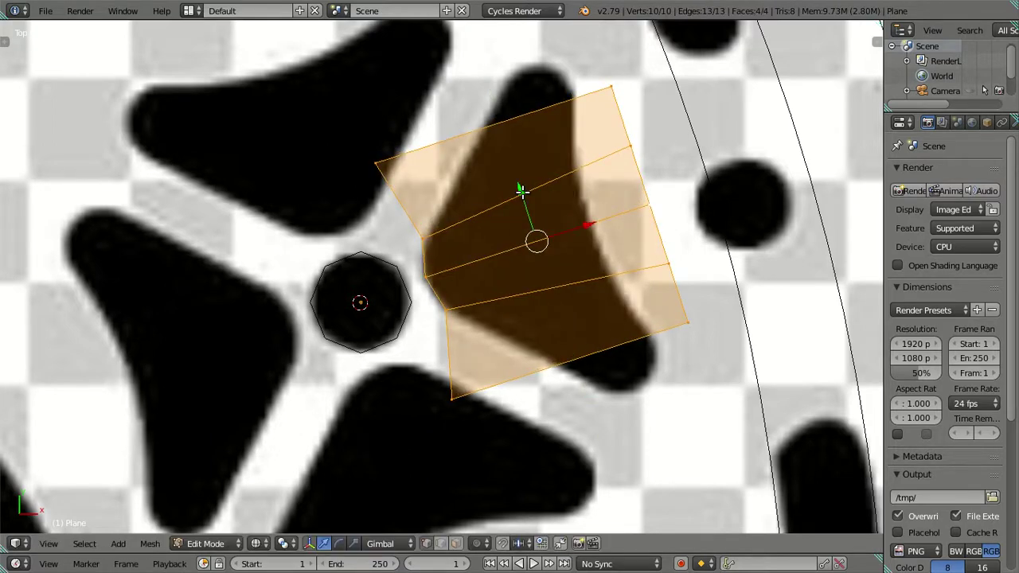
pyautogui.press('a')
pyautogui.rightClick(629, 147)
pyautogui.keyDown('shift'); pyautogui.rightClick(649, 205); pyautogui.keyUp('shift')
pyautogui.keyDown('shift'); pyautogui.rightClick(669, 264); pyautogui.keyUp('shift')
pyautogui.moveTo(699, 186); pyautogui.dragTo(636, 187)
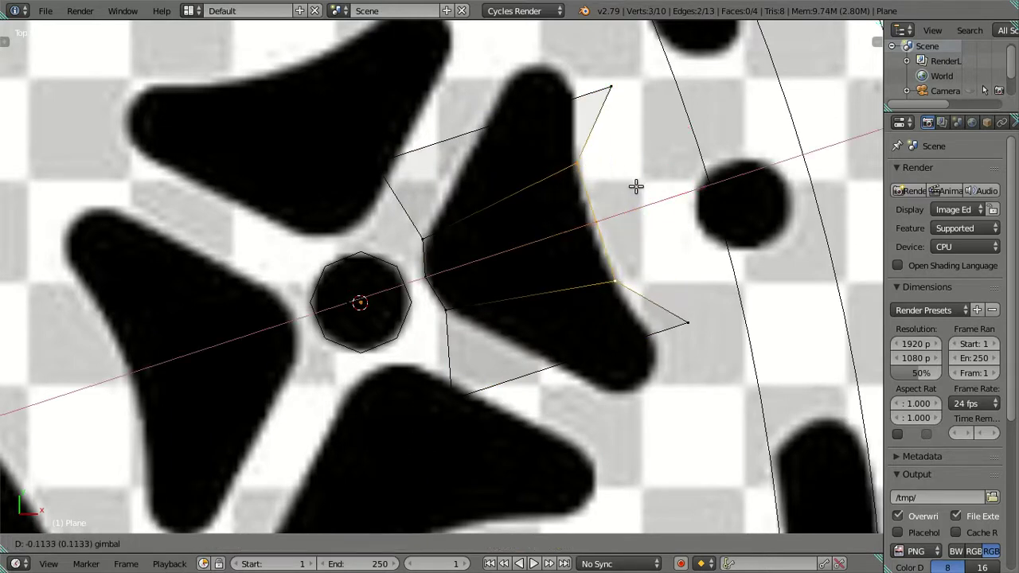
pyautogui.click(635, 186)
# Step: Set the middle right vertex on the petal edge, then move and spread the bottom and top-left vertices
pyautogui.rightClick(631, 207)
pyautogui.press('g')
pyautogui.press('x')
pyautogui.click(632, 208)
pyautogui.rightClick(453, 407)
pyautogui.keyDown('shift'); pyautogui.rightClick(380, 155); pyautogui.keyUp('shift')
pyautogui.press('g')
pyautogui.press('x')
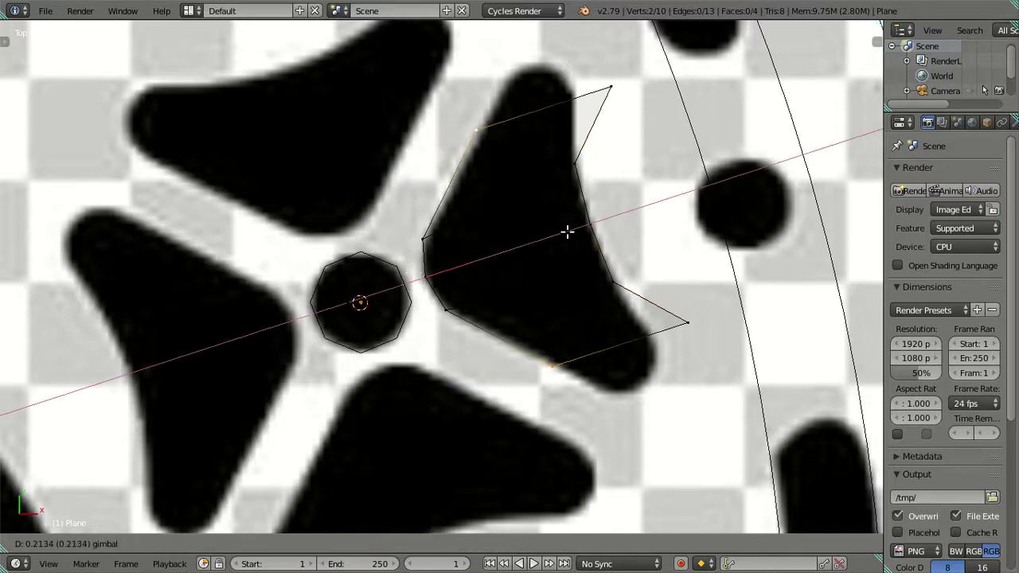
pyautogui.click(605, 226)
pyautogui.press('s')
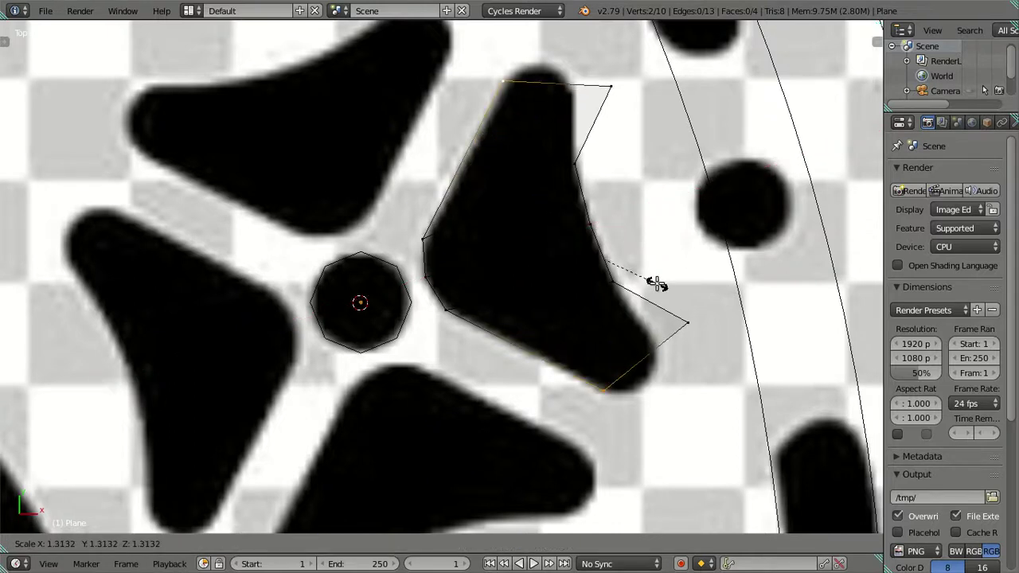
pyautogui.click(656, 284)
# Step: Slide the upper and lower right-hand vertices inward onto the petal and adjust their spacing
pyautogui.rightClick(611, 88)
pyautogui.keyDown('shift'); pyautogui.rightClick(688, 303); pyautogui.keyUp('shift')
pyautogui.moveTo(691, 194); pyautogui.dragTo(661, 200)
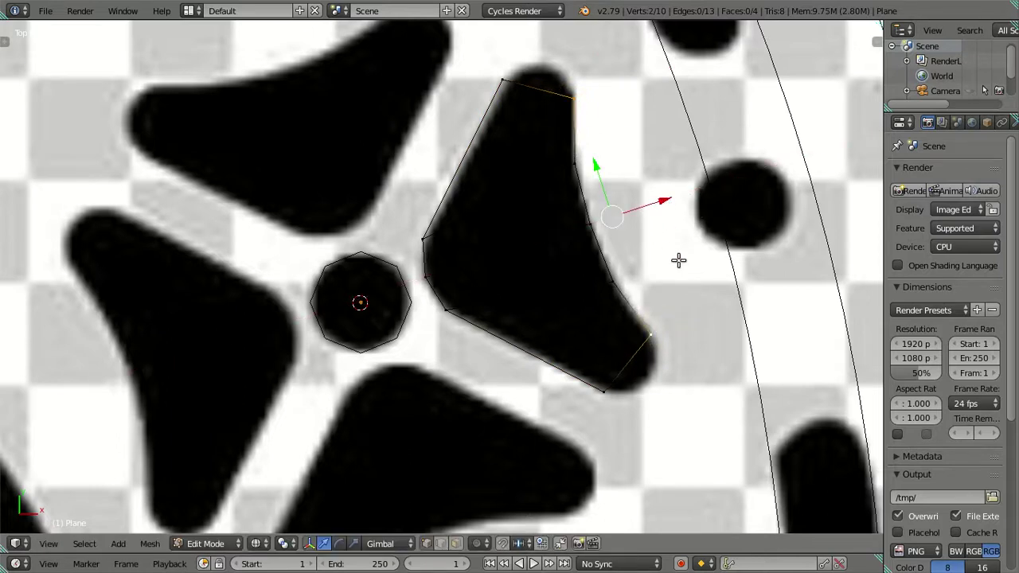
pyautogui.press('s')
pyautogui.click(692, 278)
pyautogui.press('s')
pyautogui.click(687, 274)
pyautogui.moveTo(655, 196); pyautogui.dragTo(660, 196)
# Step: Add two more evenly placed edge loops across the petal
pyautogui.press('a')
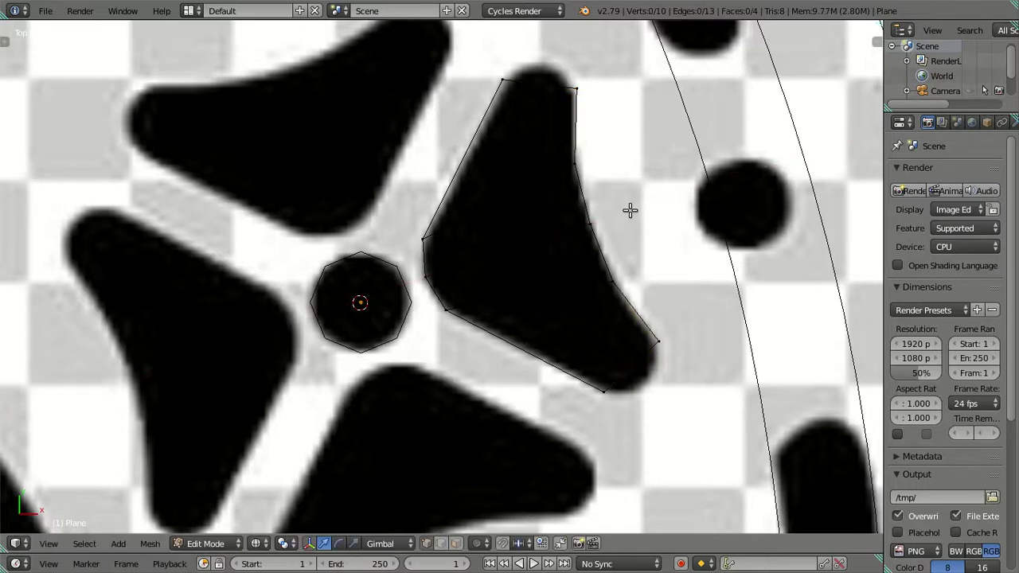
pyautogui.hotkey('ctrl', 'r')
pyautogui.click(574, 134)
pyautogui.rightClick(573, 134)
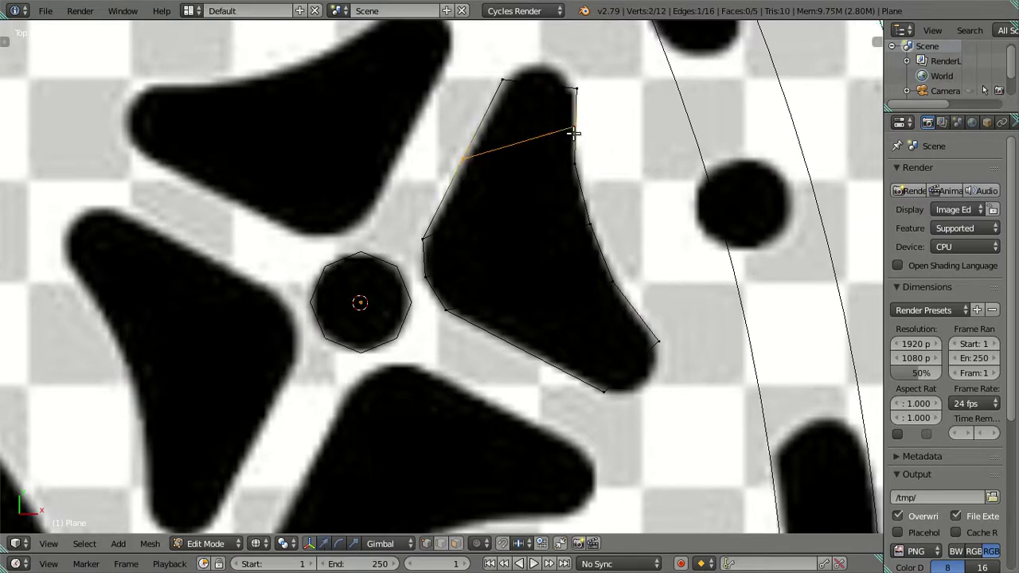
pyautogui.hotkey('ctrl', 'r')
pyautogui.click(619, 292)
pyautogui.rightClick(619, 292)
# Step: In solid shading, put the cursor on the top edge and snap the tip corner vertex to it
pyautogui.press('z')
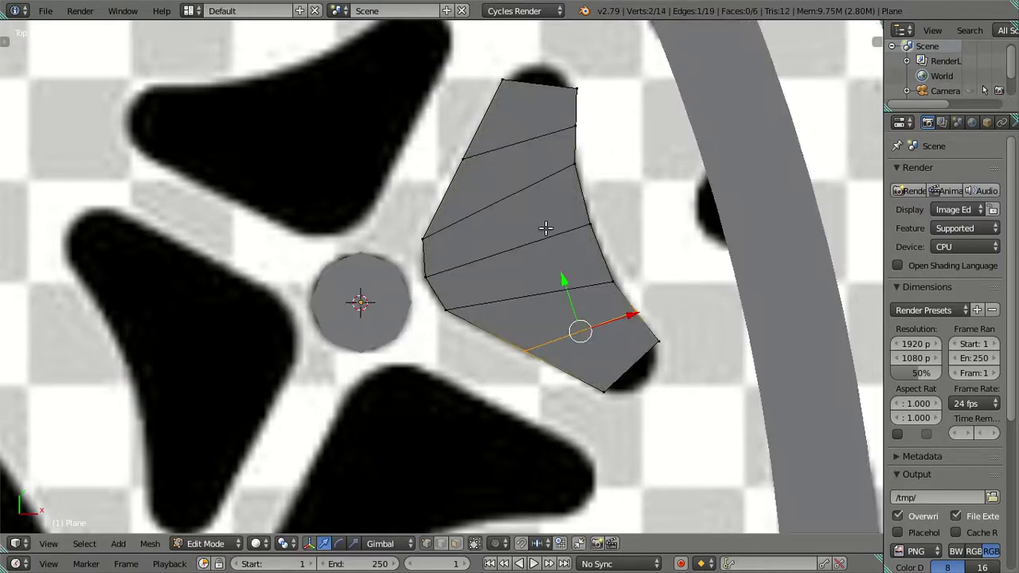
pyautogui.rightClick(473, 148)
pyautogui.hotkey('shift', 's')
pyautogui.click(622, 145)
pyautogui.rightClick(467, 154)
pyautogui.hotkey('shift', 's')
pyautogui.click(513, 101)
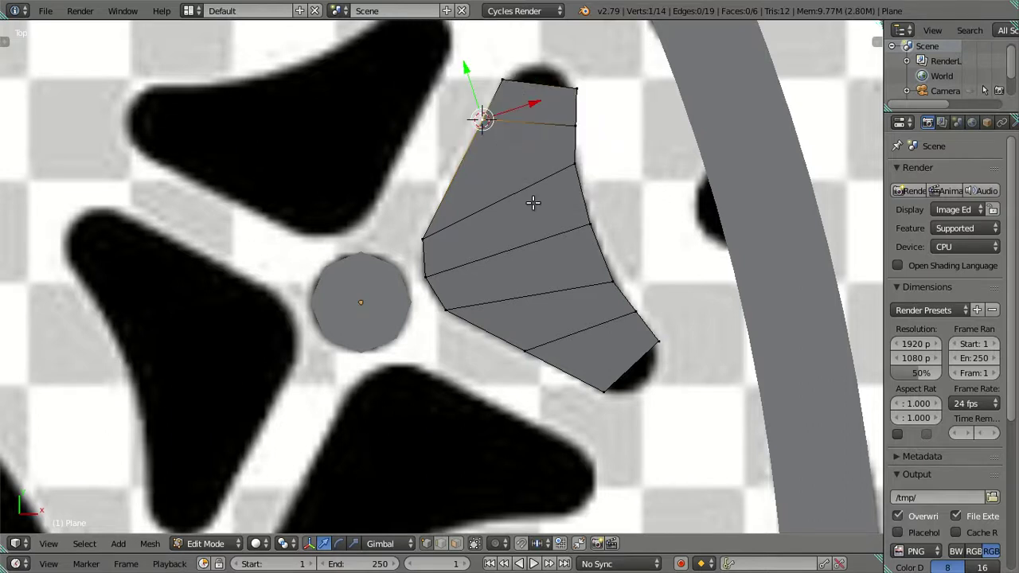
# Step: Snap the bottom corner vertex onto the bottom edge, then return to wireframe display
pyautogui.rightClick(534, 358)
pyautogui.keyDown('shift'); pyautogui.rightClick(619, 384); pyautogui.keyUp('shift')
pyautogui.hotkey('shift', 's')
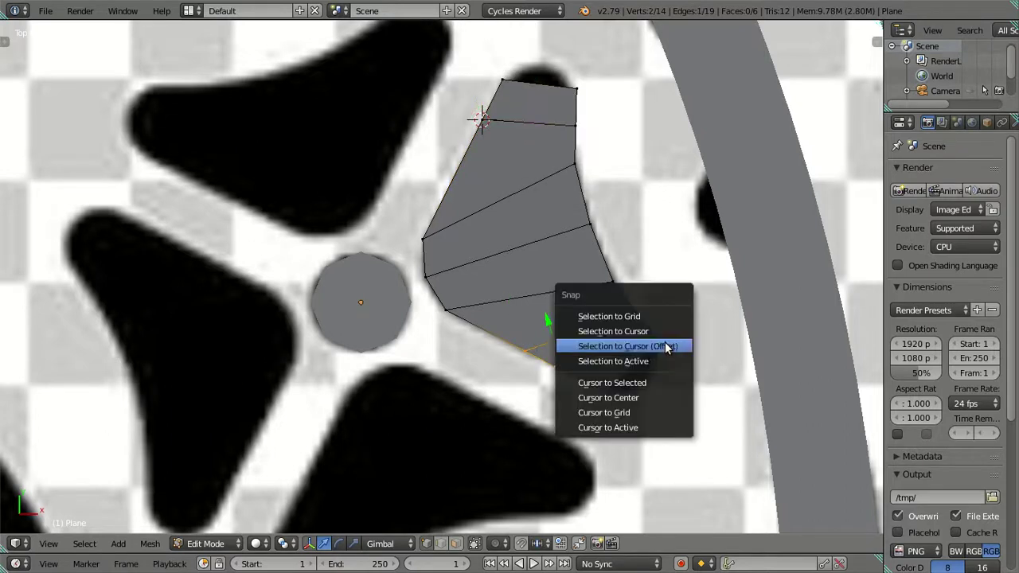
pyautogui.click(649, 384)
pyautogui.keyDown('shift'); pyautogui.rightClick(609, 388); pyautogui.keyUp('shift')
pyautogui.hotkey('shift', 's')
pyautogui.click(630, 222)
pyautogui.press('a')
pyautogui.press('z')
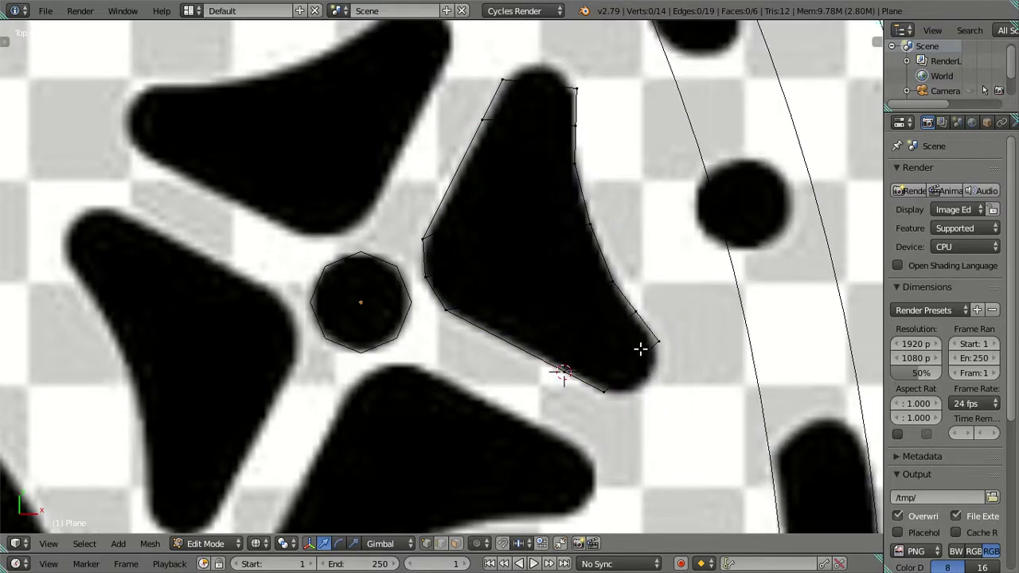
pyautogui.hotkey('ctrl', 'r')
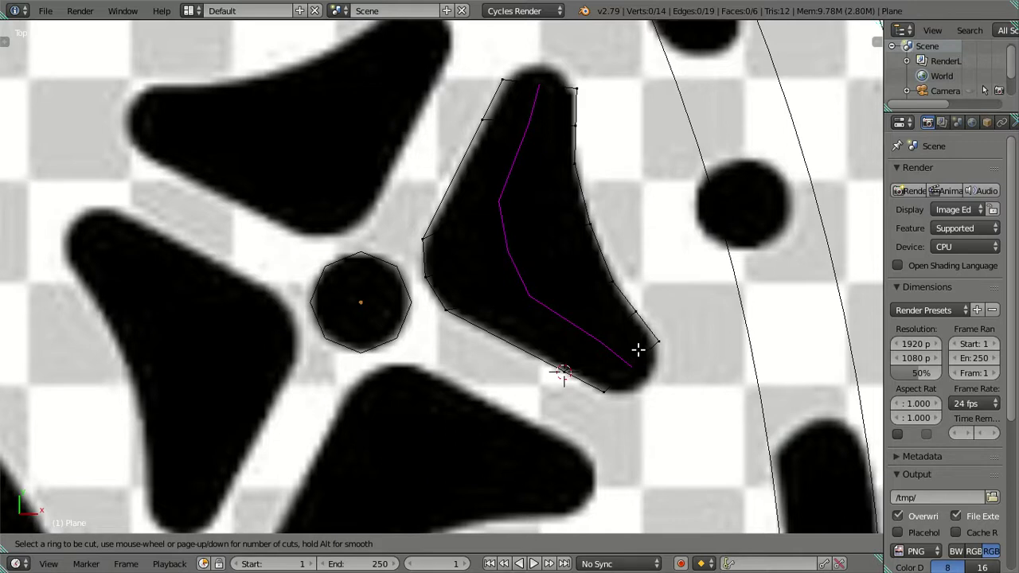
# Step: Place the lengthwise edge loop, then spread the tip vertices outward and shift them along X
pyautogui.click(637, 350)
pyautogui.rightClick(633, 368)
pyautogui.keyDown('shift'); pyautogui.click(539, 85); pyautogui.keyUp('shift')
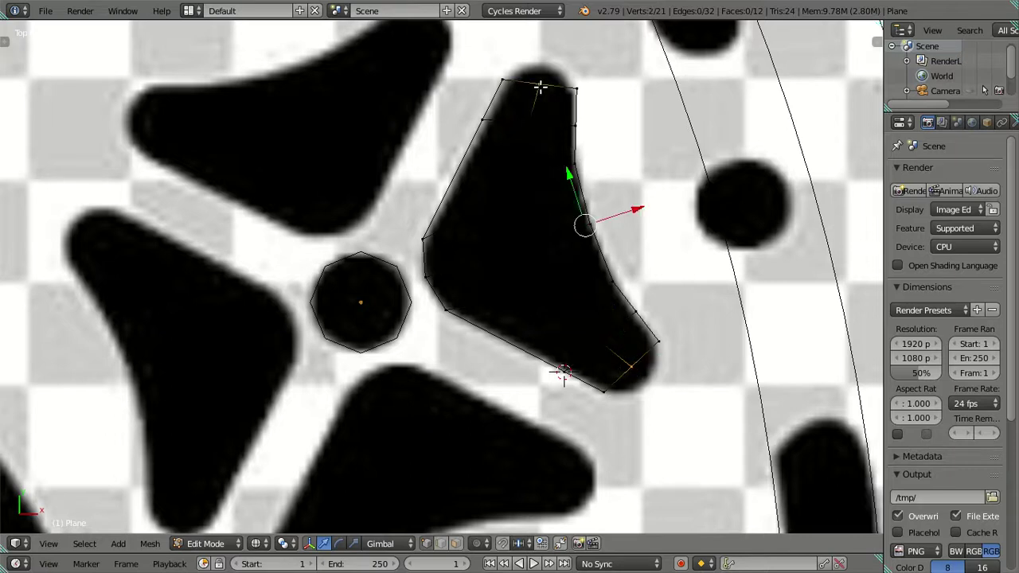
pyautogui.press('s')
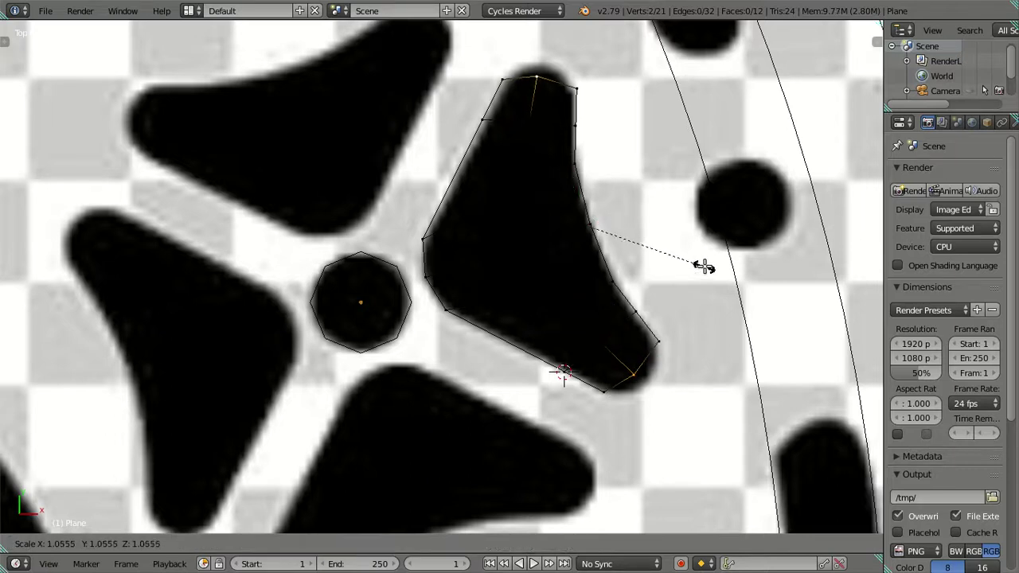
pyautogui.click(711, 269)
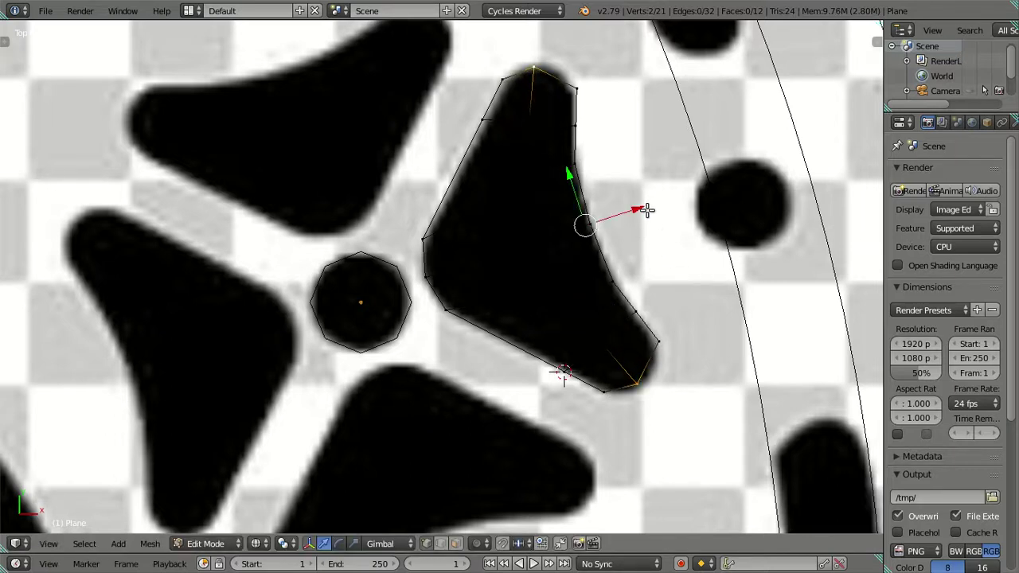
pyautogui.press('g')
pyautogui.press('x')
pyautogui.press('x')
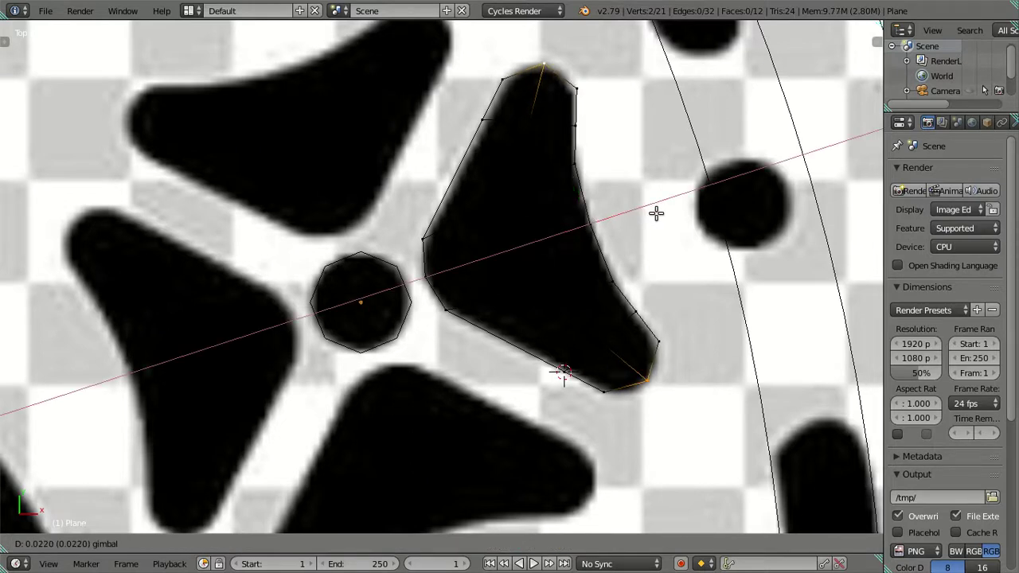
pyautogui.click(656, 213)
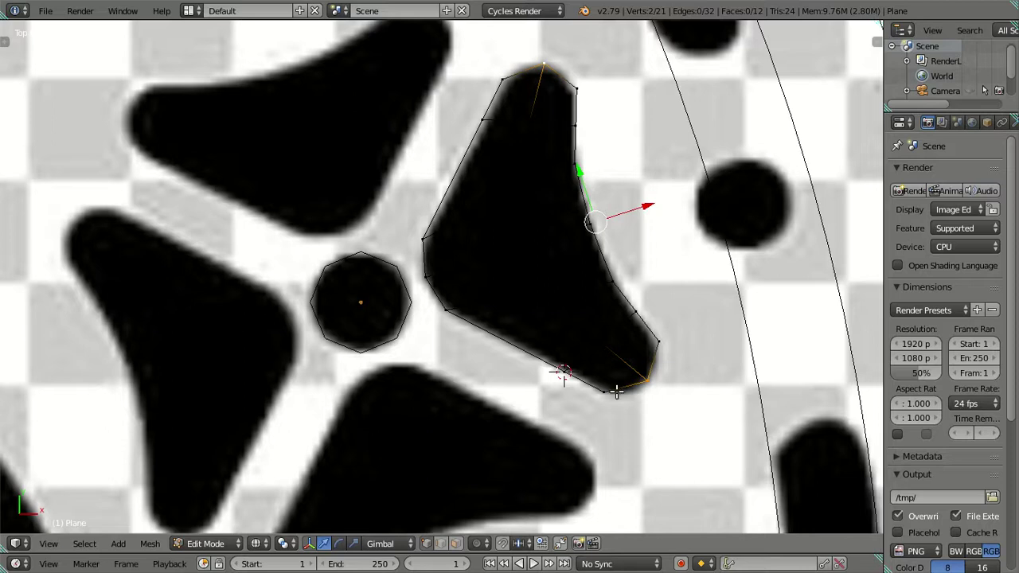
# Step: Select the upper corner and lower petal vertices and try sliding them along X
pyautogui.rightClick(509, 76)
pyautogui.keyDown('shift'); pyautogui.rightClick(599, 373); pyautogui.keyUp('shift')
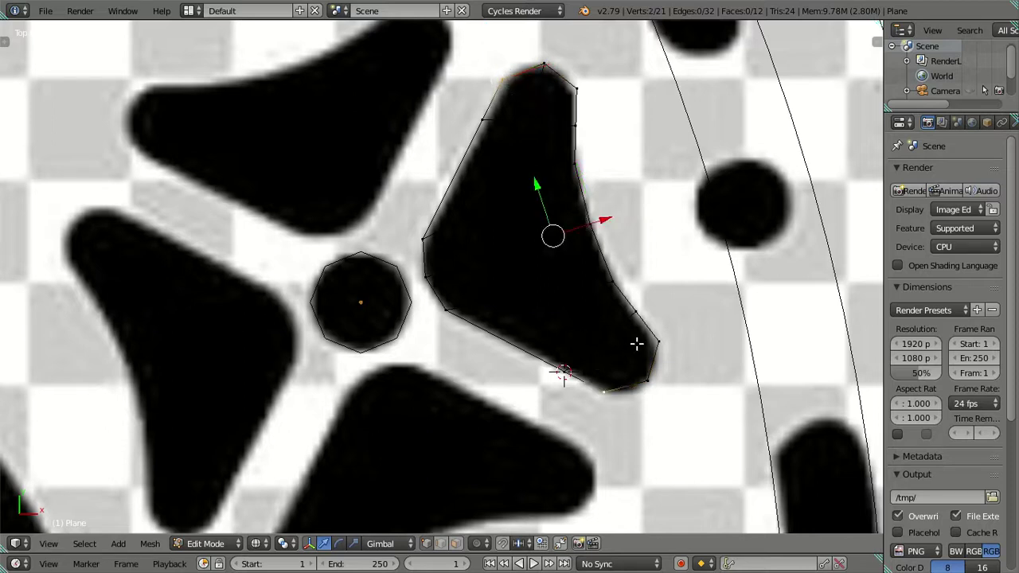
pyautogui.press('s')
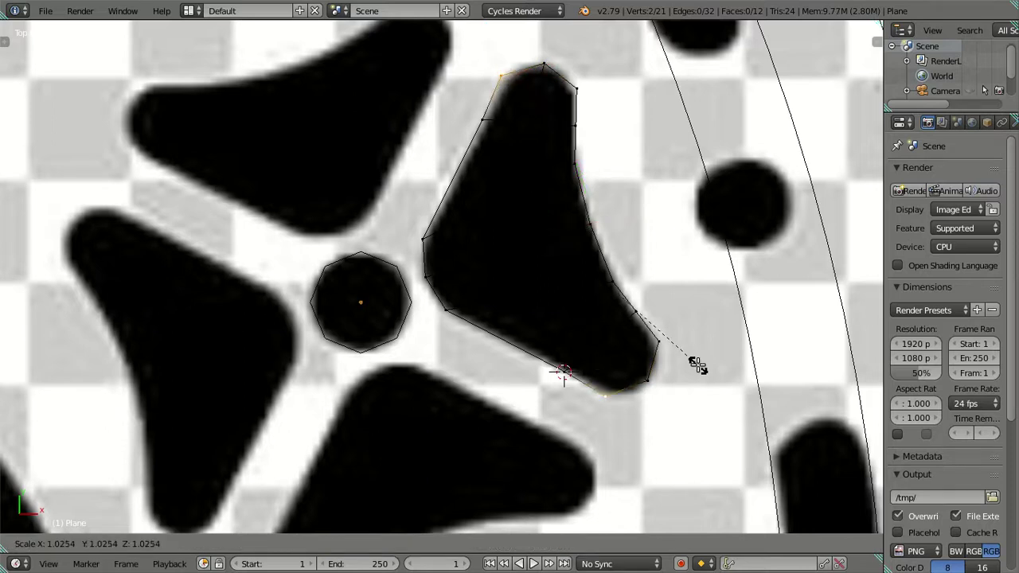
pyautogui.press('Escape')
pyautogui.press('g')
pyautogui.press('x')
pyautogui.press('x')
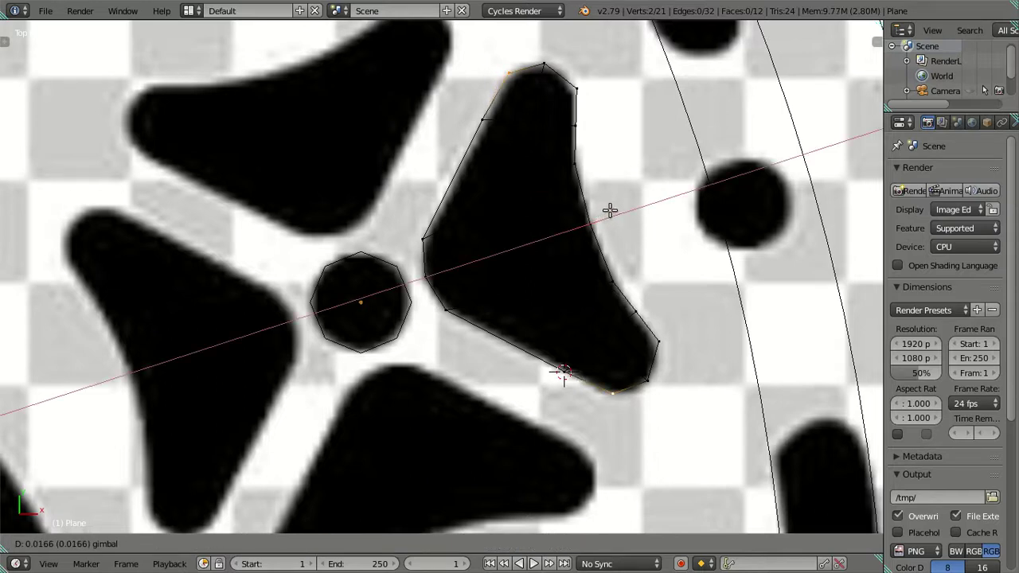
pyautogui.press('Escape')
# Step: Scale two right-side vertices slightly outward to follow the petal's curved right edge
pyautogui.rightClick(658, 343)
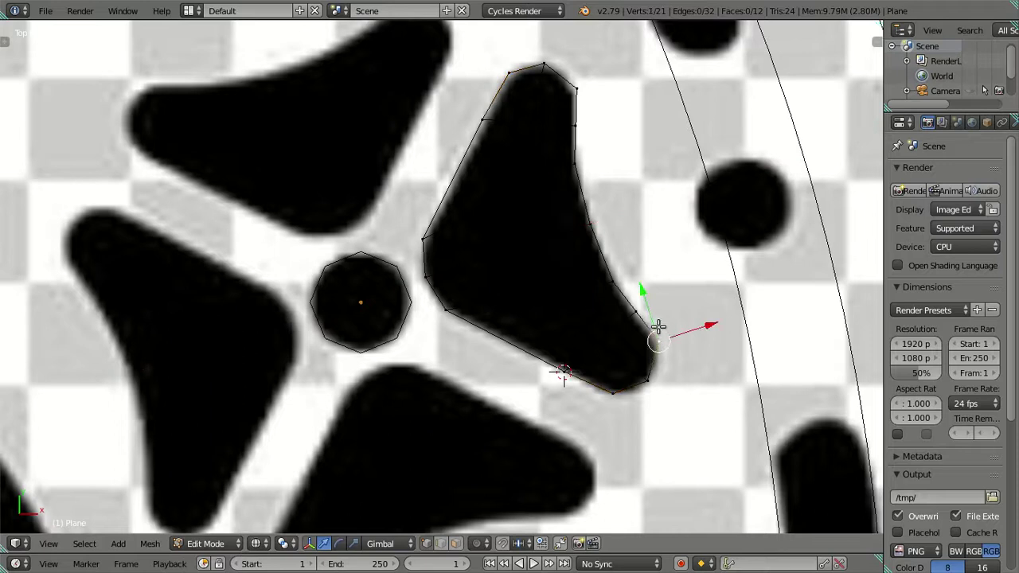
pyautogui.keyDown('shift'); pyautogui.rightClick(635, 311); pyautogui.keyUp('shift')
pyautogui.keyDown('shift'); pyautogui.rightClick(588, 120); pyautogui.keyUp('shift')
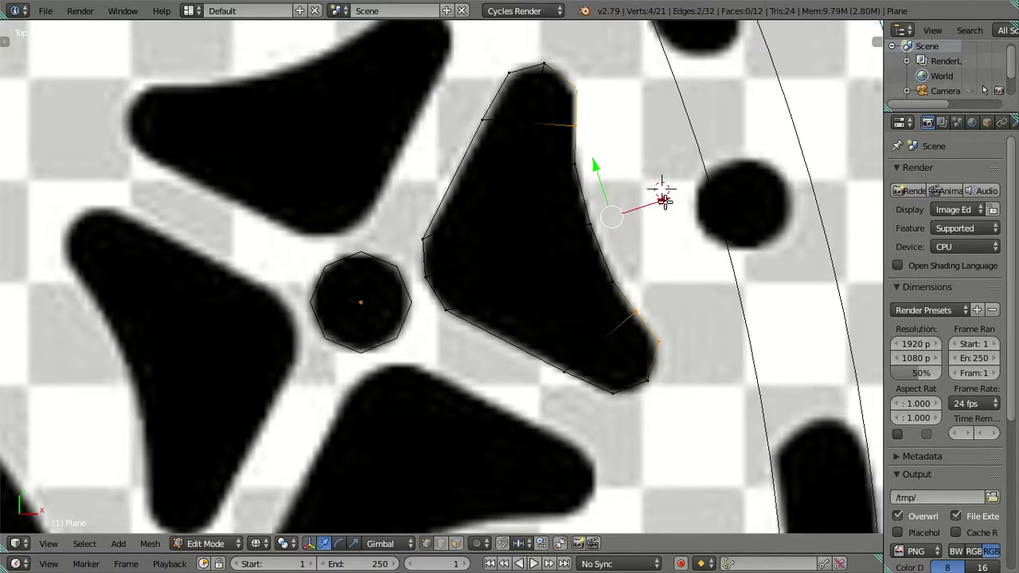
pyautogui.press('g')
pyautogui.press('x')
pyautogui.press('Escape')
pyautogui.rightClick(660, 341)
pyautogui.keyDown('shift'); pyautogui.rightClick(582, 93); pyautogui.keyUp('shift')
pyautogui.press('s')
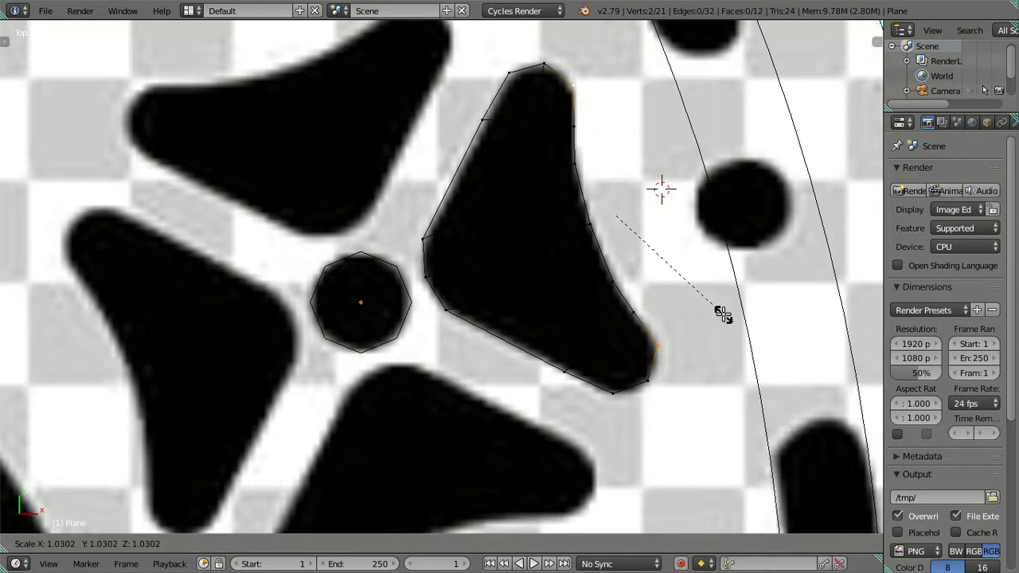
pyautogui.click(723, 315)
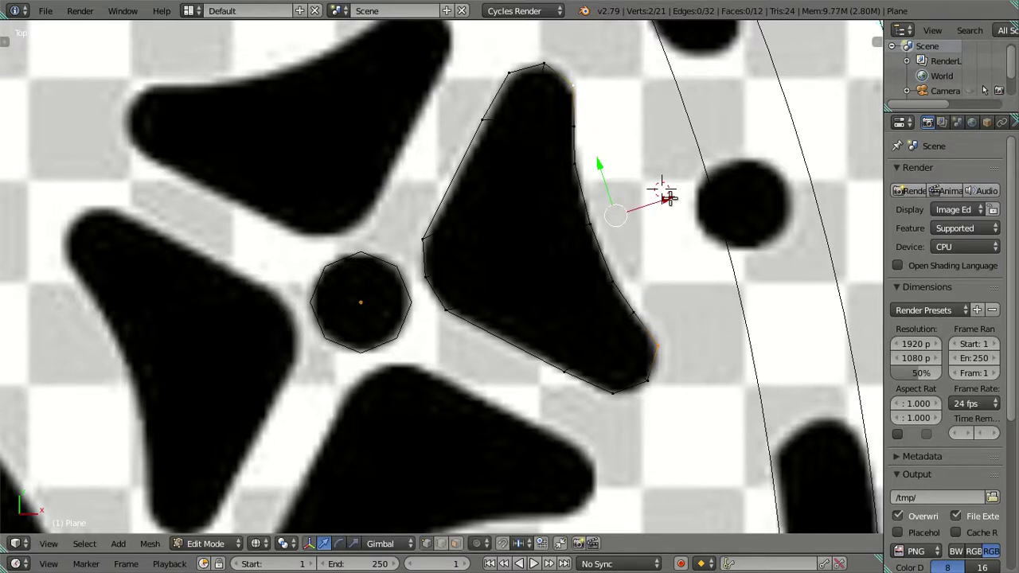
# Step: Shift the selected petal vertices along X and switch to solid shading
pyautogui.press('g')
pyautogui.press('x')
pyautogui.press('x')
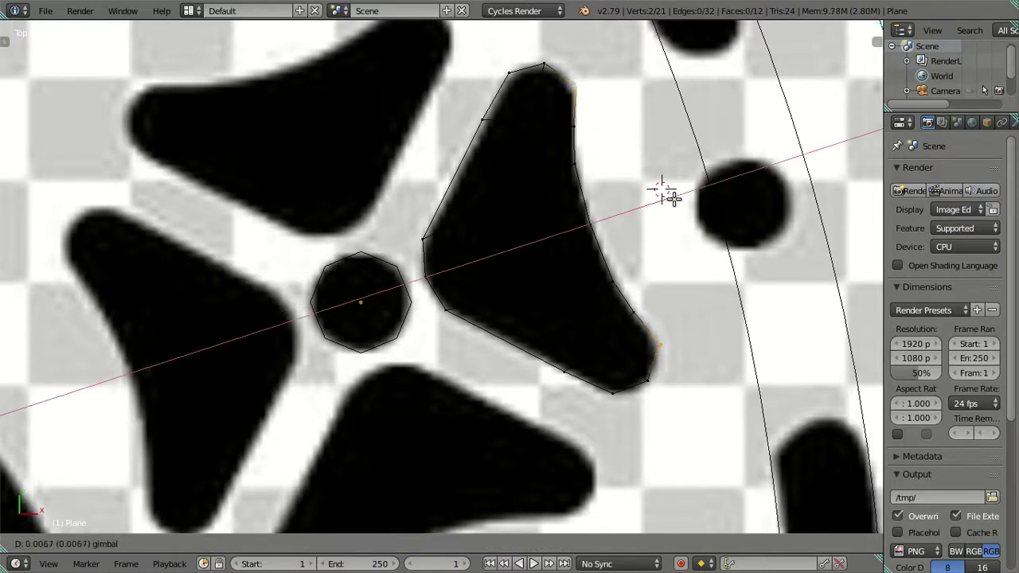
pyautogui.click(671, 199)
pyautogui.press('z')
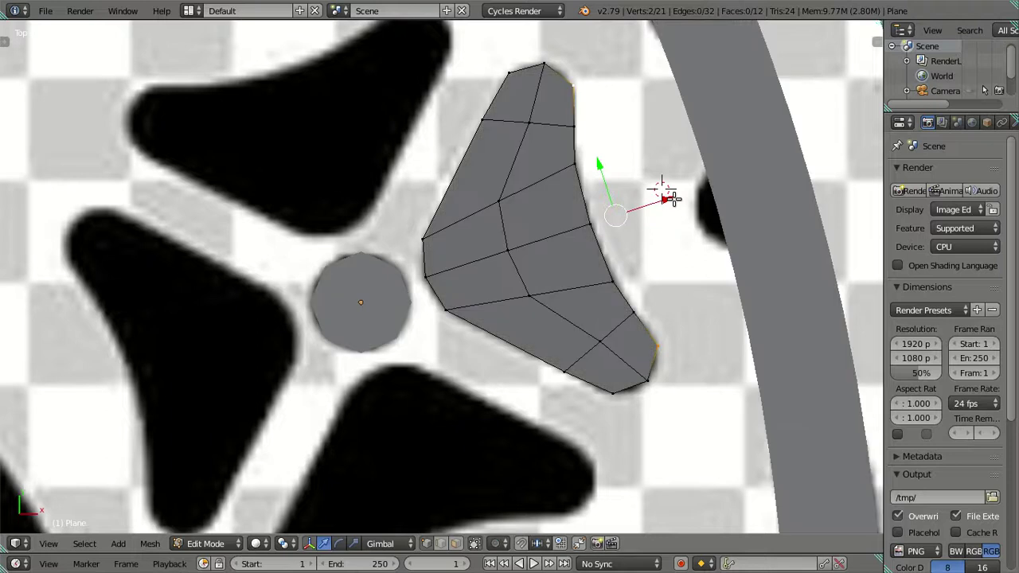
pyautogui.press('g')
pyautogui.press('x')
pyautogui.click(660, 198)
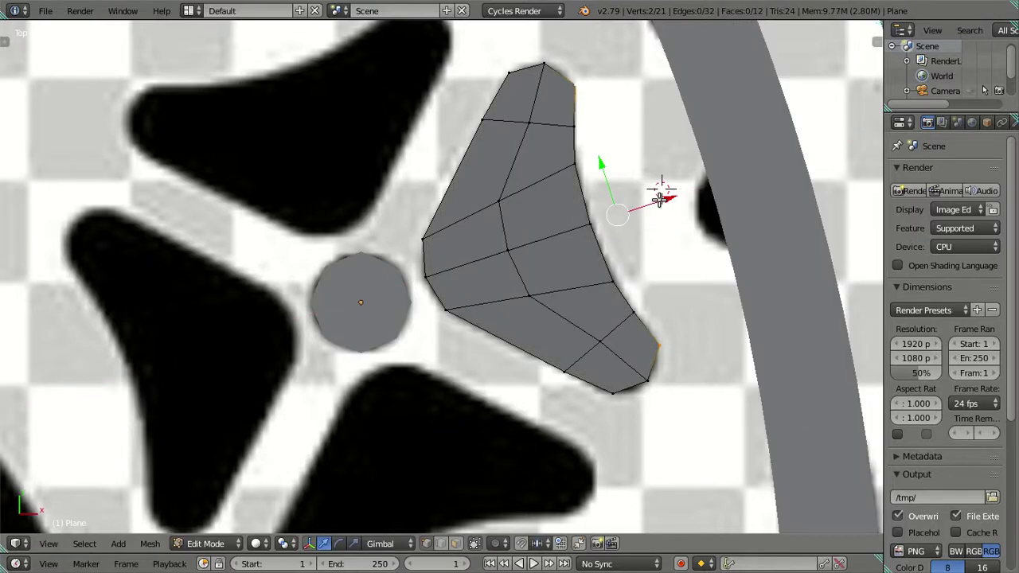
# Step: Nudge the petal's upper-right and lower-right vertices inward and scale them together
pyautogui.press('a')
pyautogui.rightClick(603, 341)
pyautogui.keyDown('shift'); pyautogui.rightClick(529, 122); pyautogui.keyUp('shift')
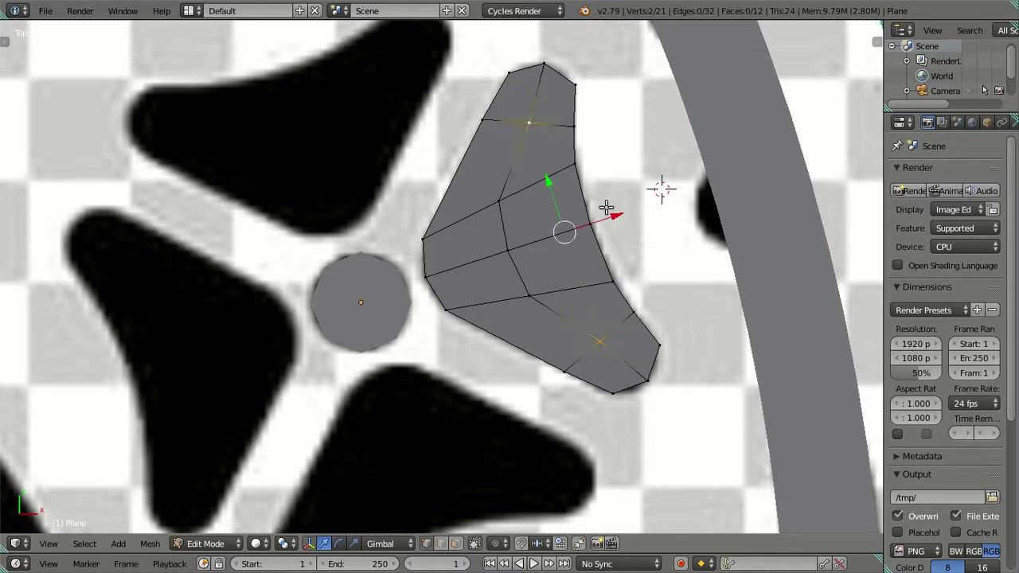
pyautogui.moveTo(612, 213); pyautogui.dragTo(603, 211)
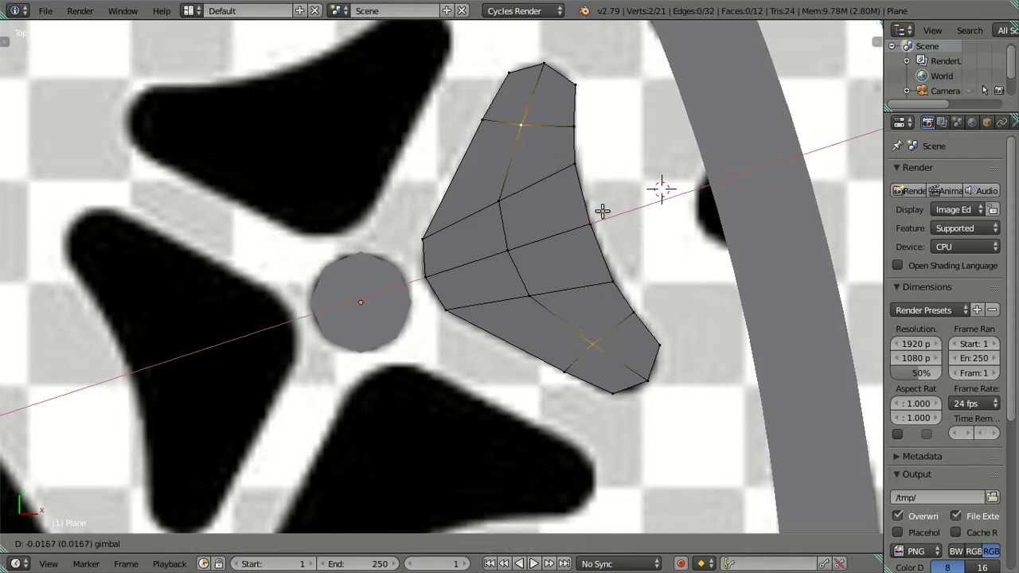
pyautogui.press('s')
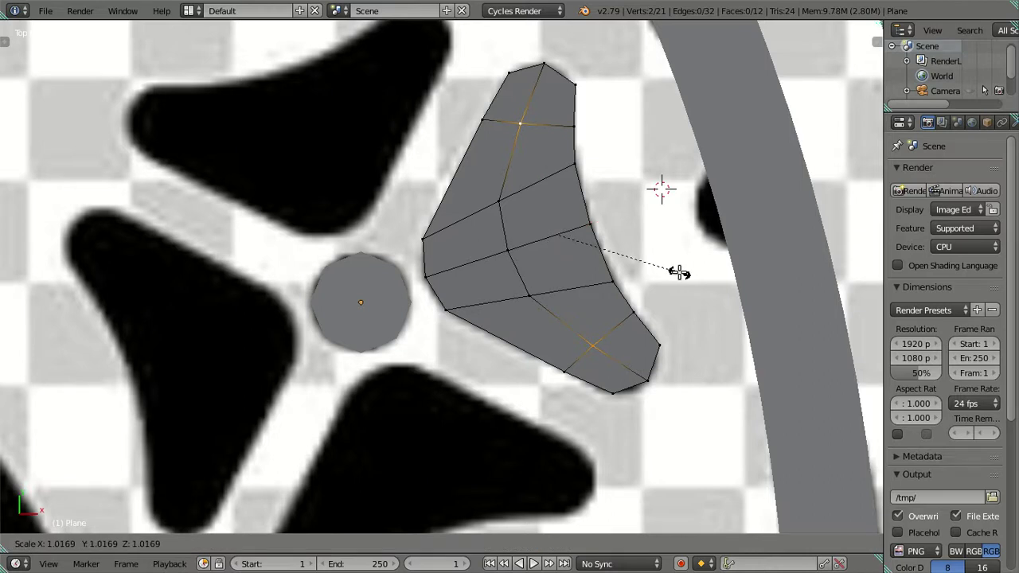
pyautogui.click(679, 273)
# Step: Move the petal's upper and lower vertices along the tilted X axis, checking against the reference
pyautogui.press('a')
pyautogui.rightClick(520, 122)
pyautogui.keyDown('shift'); pyautogui.rightClick(593, 345); pyautogui.keyUp('shift')
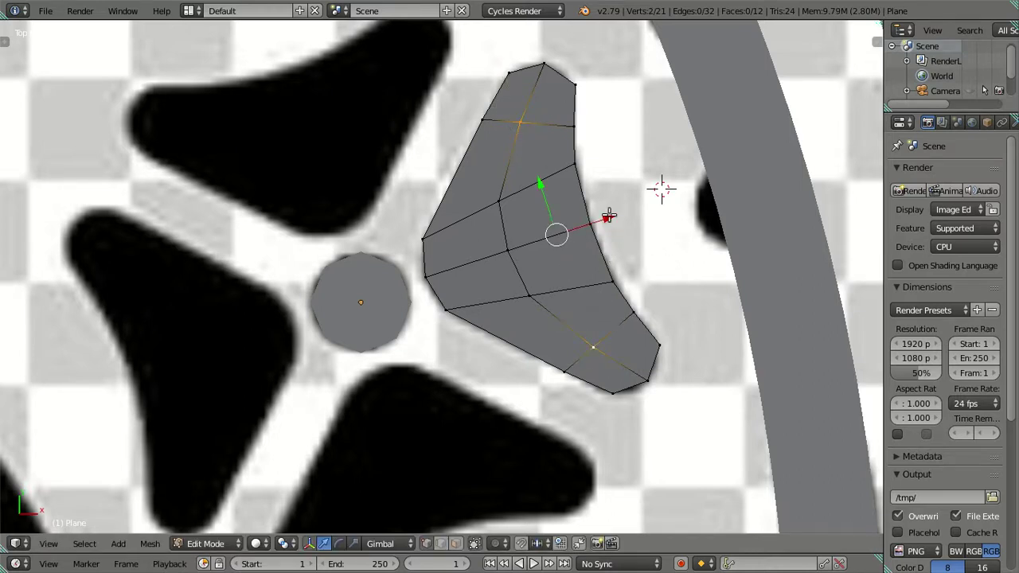
pyautogui.press('g')
pyautogui.press('x')
pyautogui.press('x')
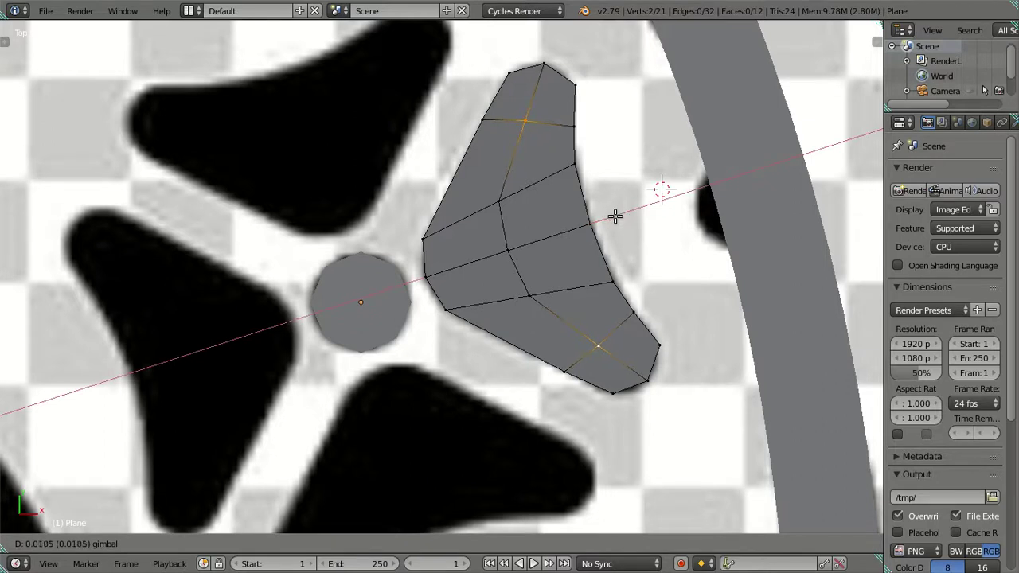
pyautogui.click(615, 215)
pyautogui.press('a')
pyautogui.press('z')
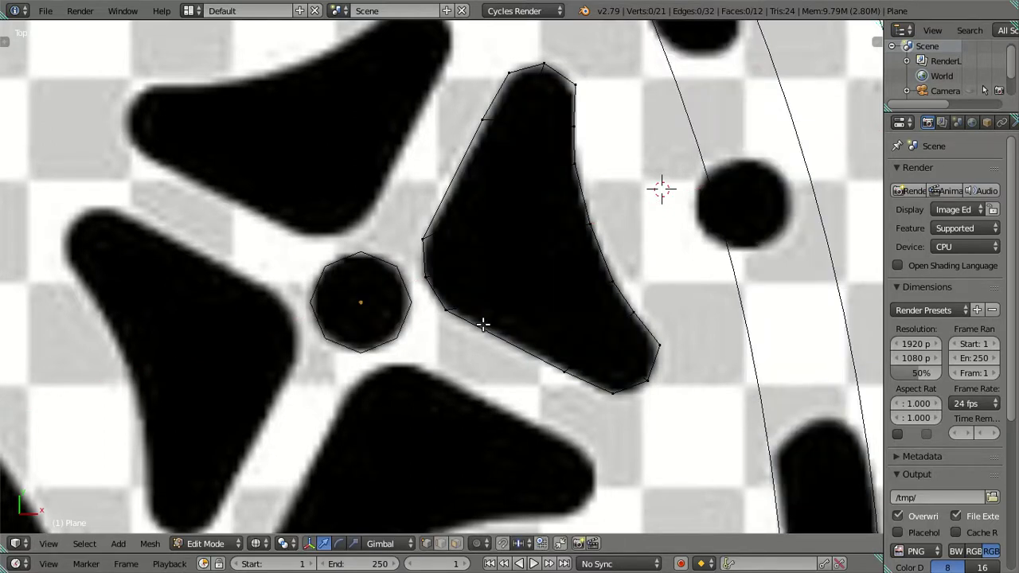
pyautogui.press('z')
pyautogui.scroll(-3, 484, 324)
pyautogui.scroll(-2, 484, 325)
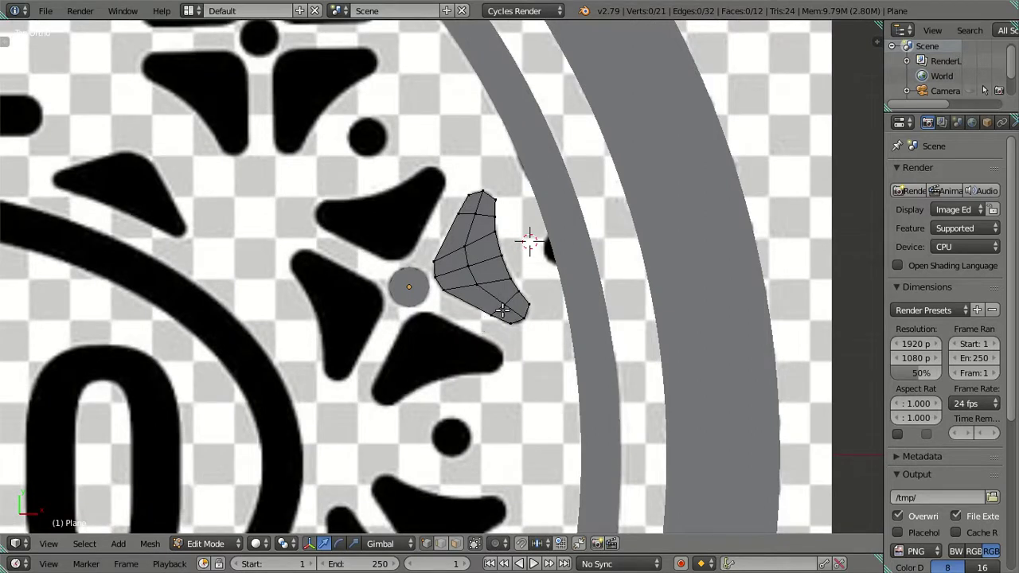
# Step: Separate the small centre circle from the ring mesh into its own object
pyautogui.press('Tab')
pyautogui.rightClick(582, 215)
pyautogui.press('Tab')
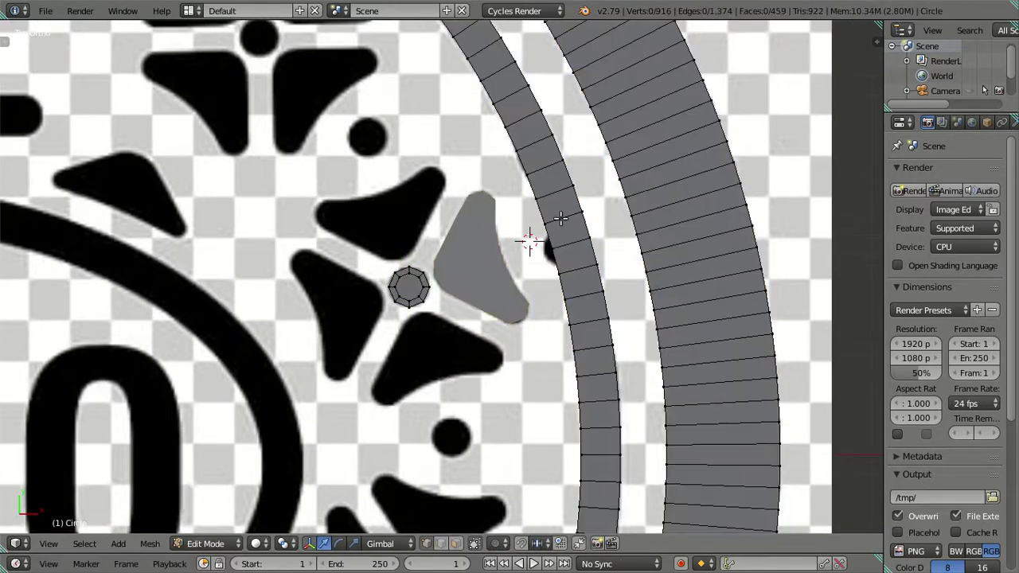
pyautogui.press('l')
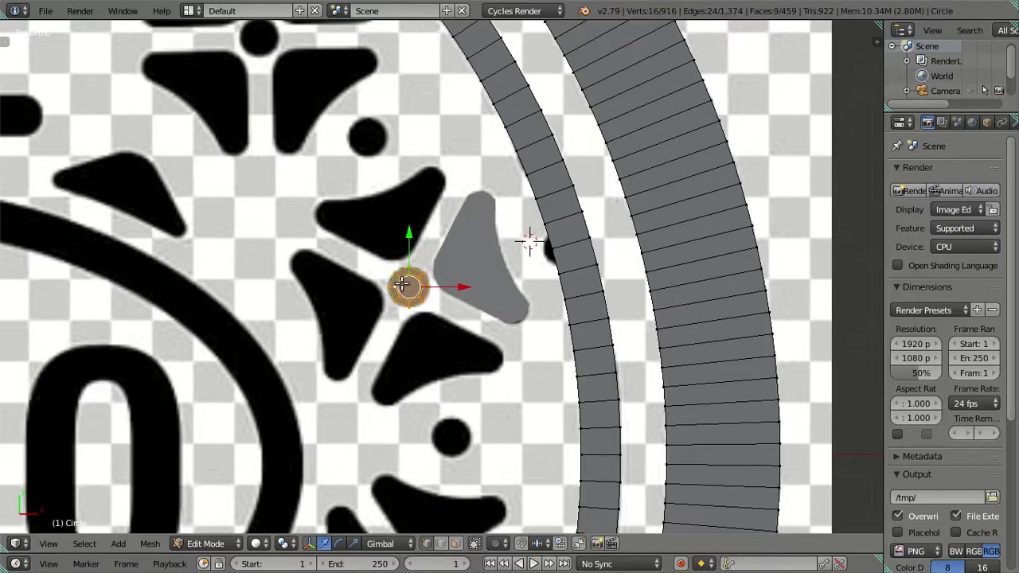
pyautogui.press('p')
pyautogui.click(402, 284)
pyautogui.press('Tab')
# Step: Join the petal and the separated centre dot into one object
pyautogui.rightClick(474, 252)
pyautogui.keyDown('shift'); pyautogui.rightClick(403, 286); pyautogui.keyUp('shift')
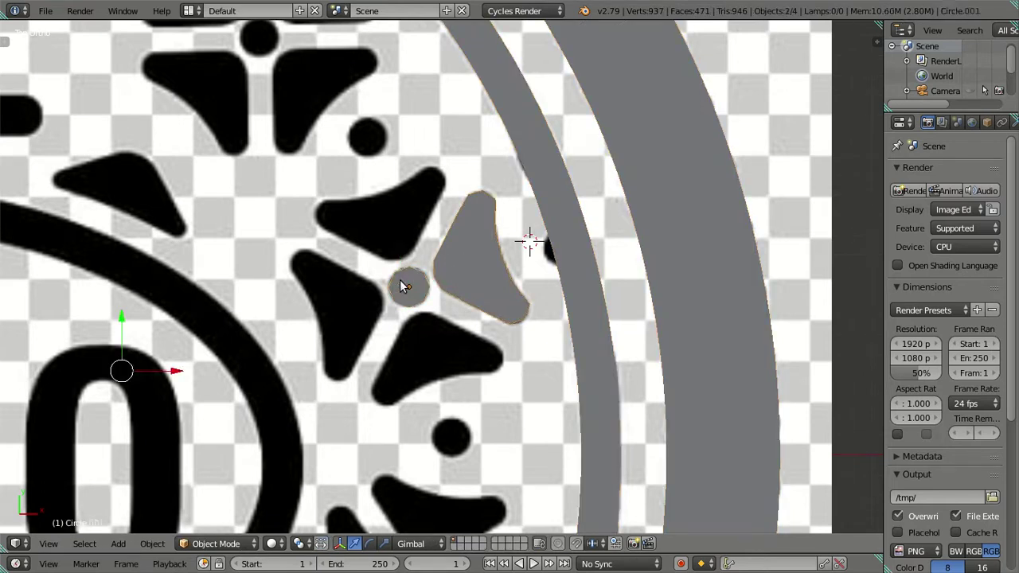
pyautogui.scroll(-3, 402, 285)
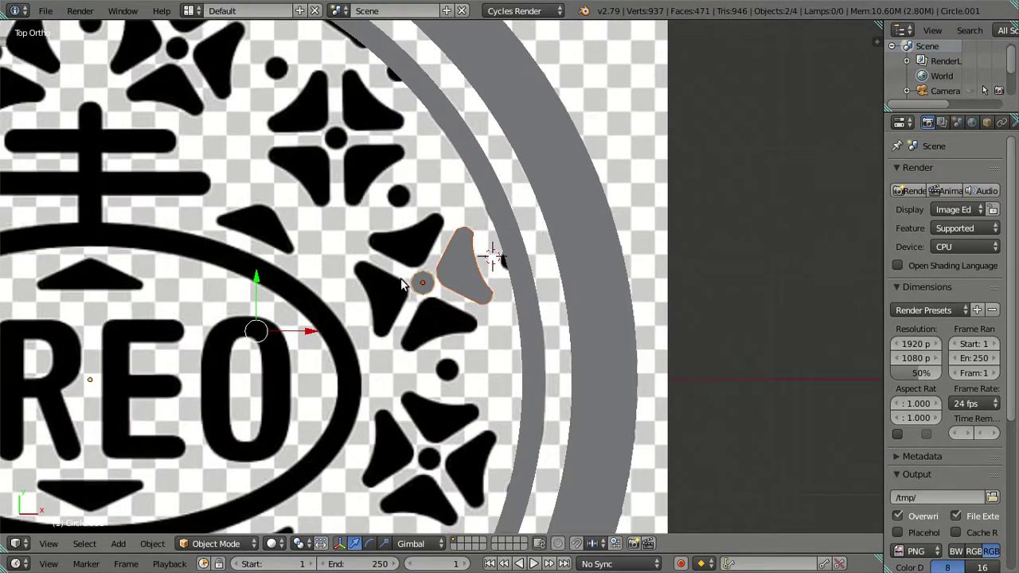
pyautogui.scroll(1, 402, 286)
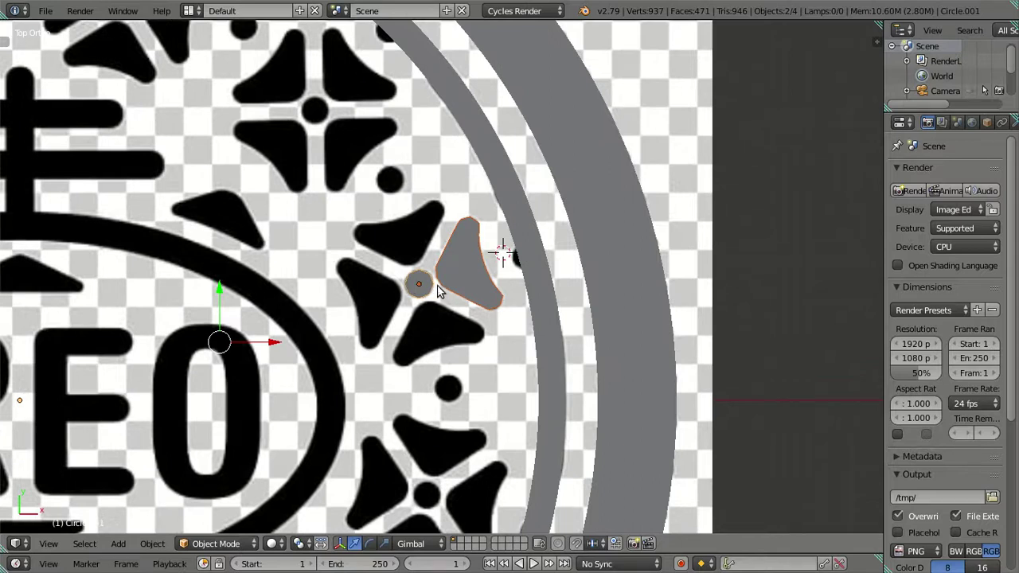
pyautogui.press('a')
pyautogui.scroll(1, 442, 288)
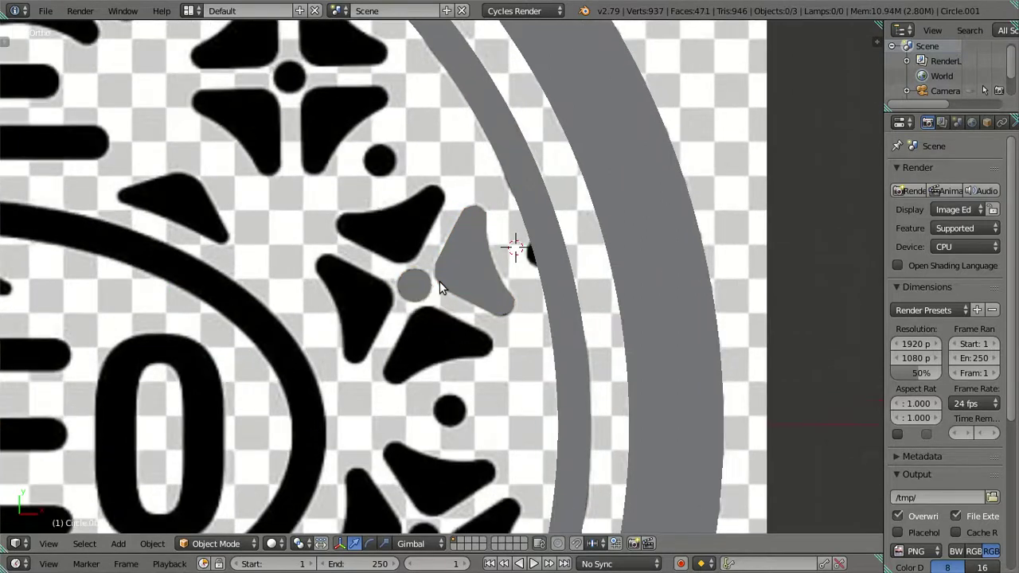
pyautogui.scroll(-3, 440, 289)
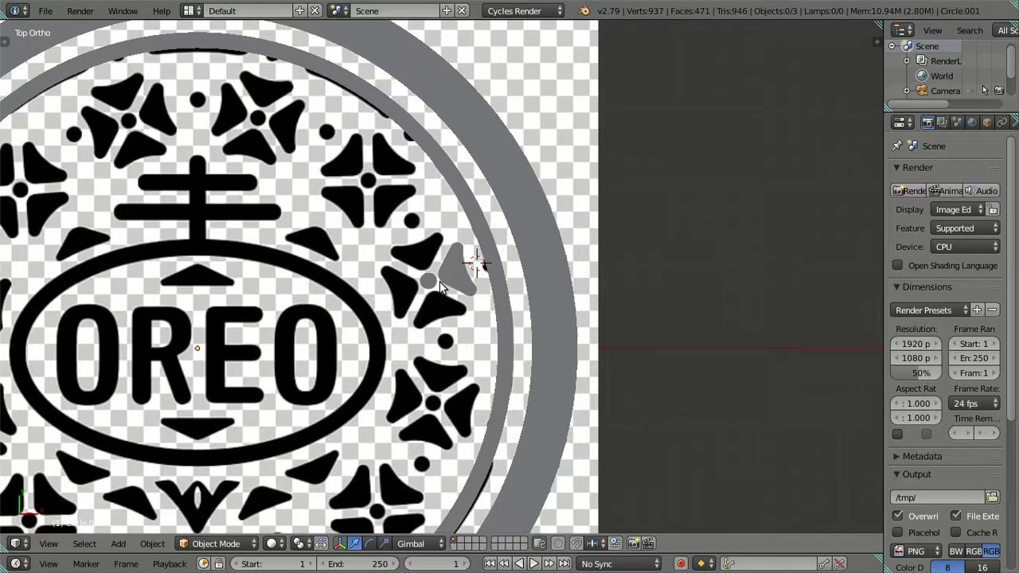
# Step: Move the whole petal-and-dot mesh beside the E of OREO
pyautogui.scroll(1, 439, 281)
pyautogui.press('Tab')
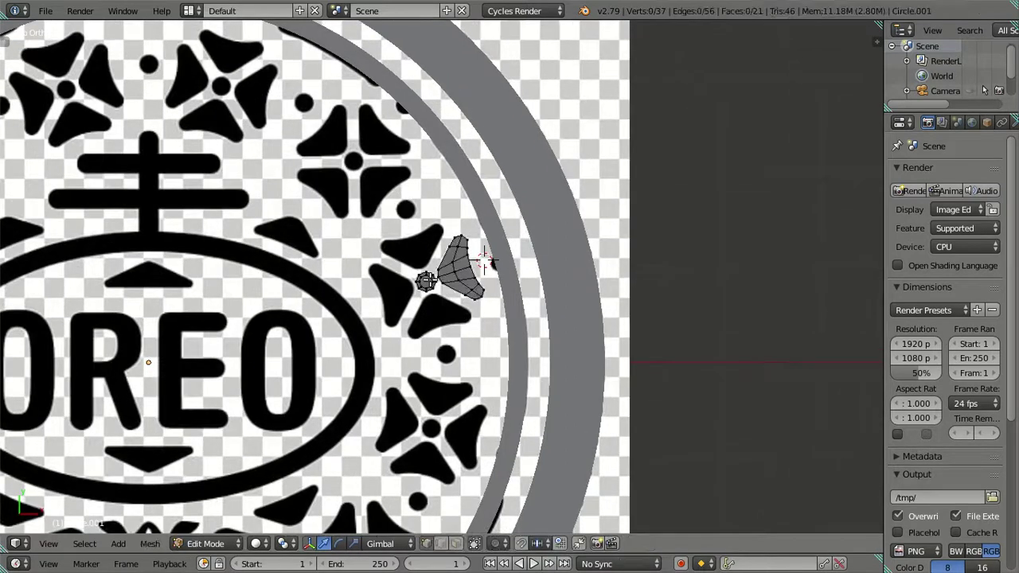
pyautogui.press('a')
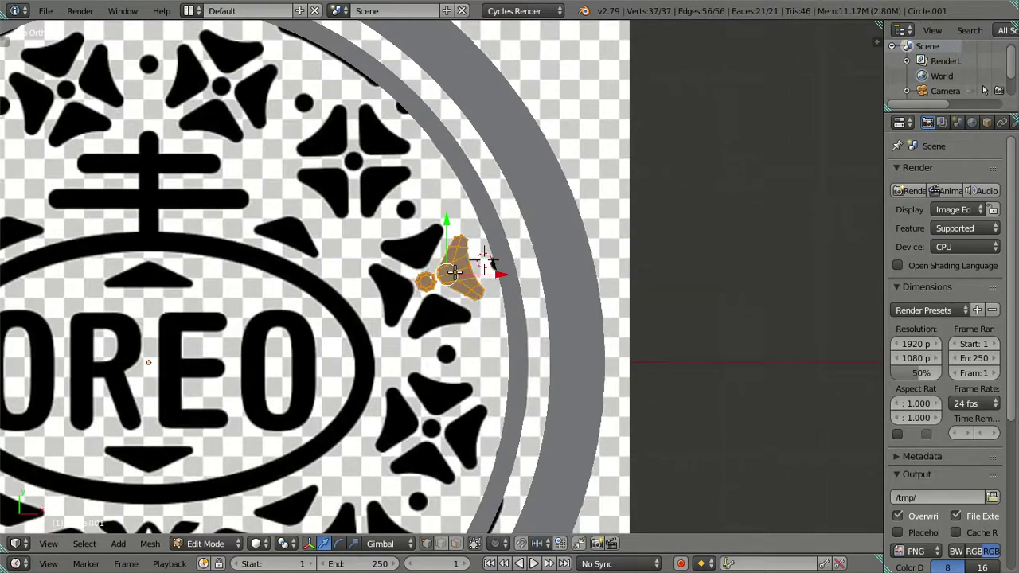
pyautogui.press('g')
pyautogui.click(229, 342)
pyautogui.moveTo(229, 341)
pyautogui.keyDown('shift'); pyautogui.mouseDown(button='middle')
pyautogui.moveTo(525, 286)
pyautogui.moveTo(391, 278)
pyautogui.mouseUp(button='middle'); pyautogui.keyUp('shift')
pyautogui.scroll(4, 545, 298)
pyautogui.scroll(4, 401, 312)
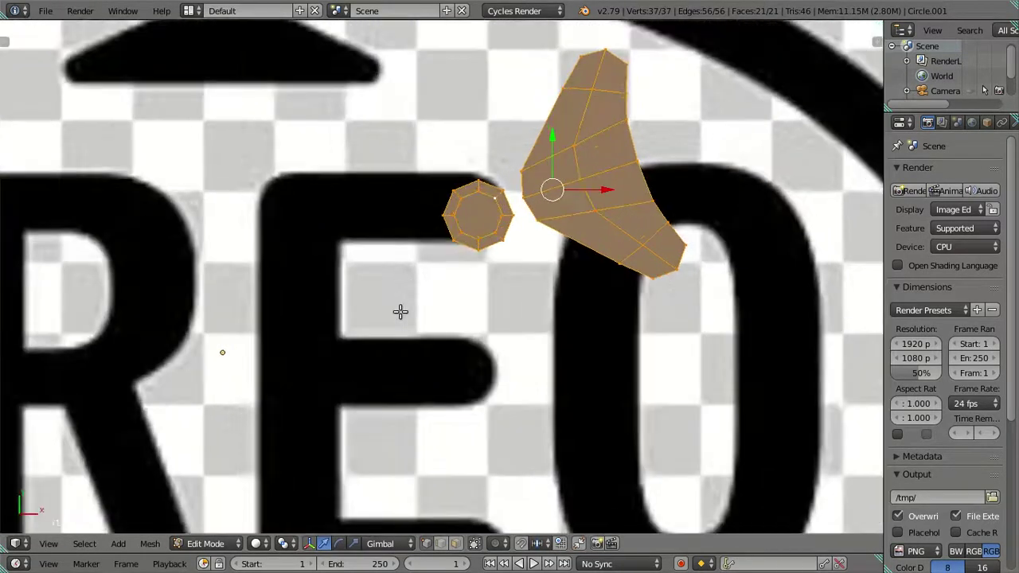
# Step: Snap the cursor to the origin as pivot, then reselect the octagon and petal
pyautogui.hotkey('shift', 's')
pyautogui.click(355, 370)
pyautogui.rightClick(450, 239)
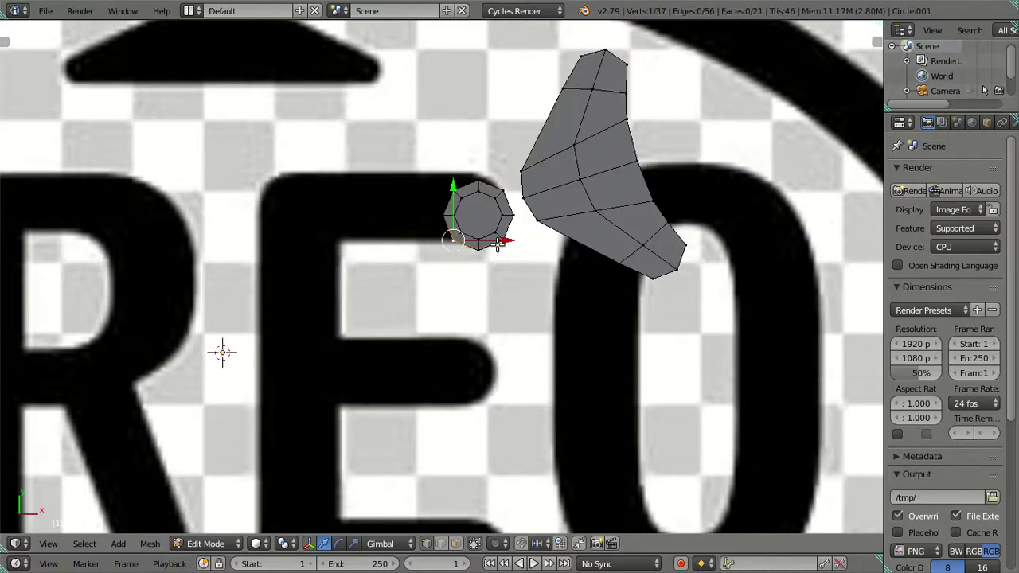
pyautogui.rightClick(579, 180)
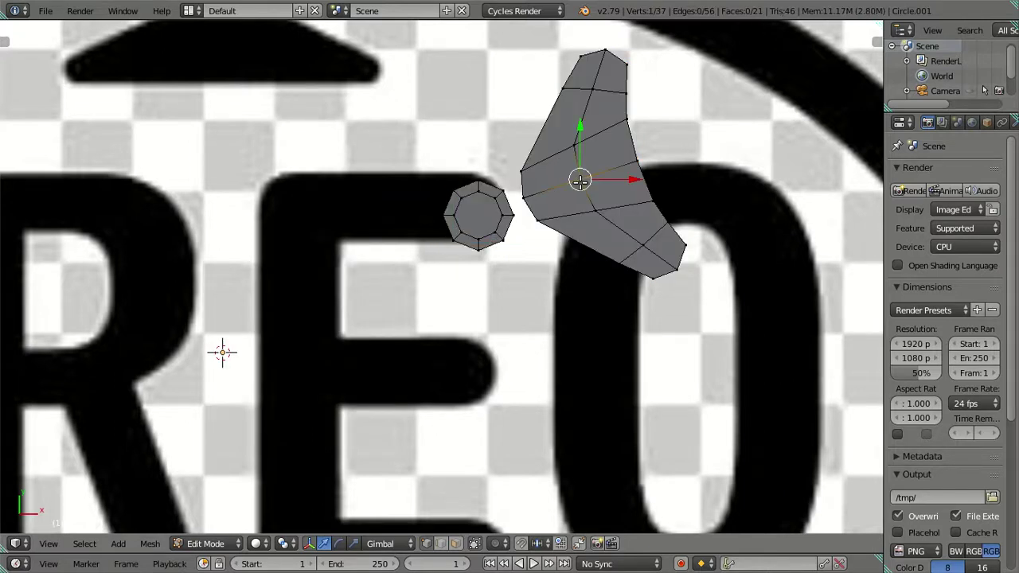
pyautogui.rightClick(463, 234)
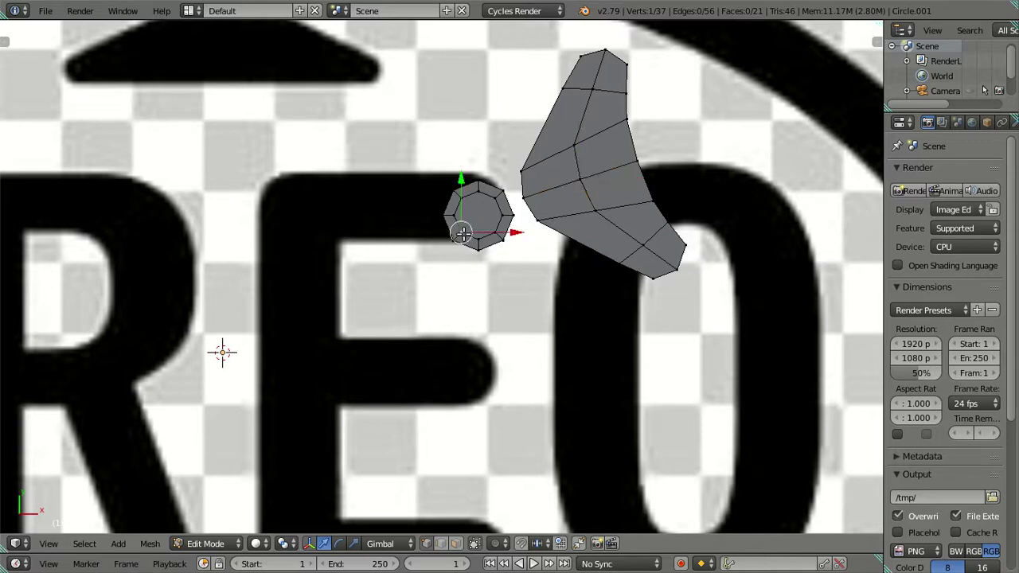
pyautogui.press('l')
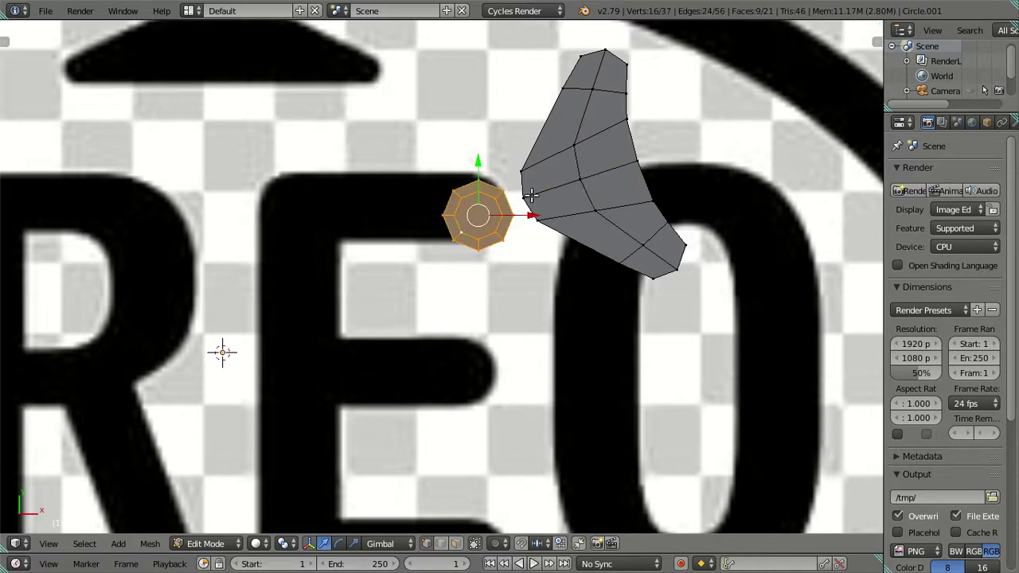
pyautogui.press('l')
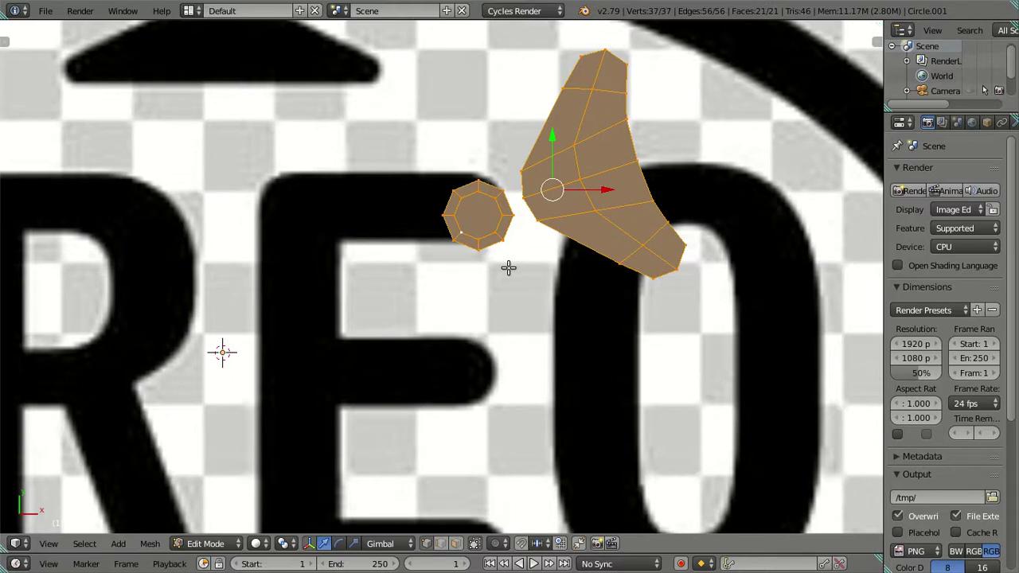
pyautogui.scroll(-5, 508, 267)
pyautogui.scroll(-4, 508, 268)
# Step: Select the grey blade shape and clear its rotation with Alt+R
pyautogui.press('Tab')
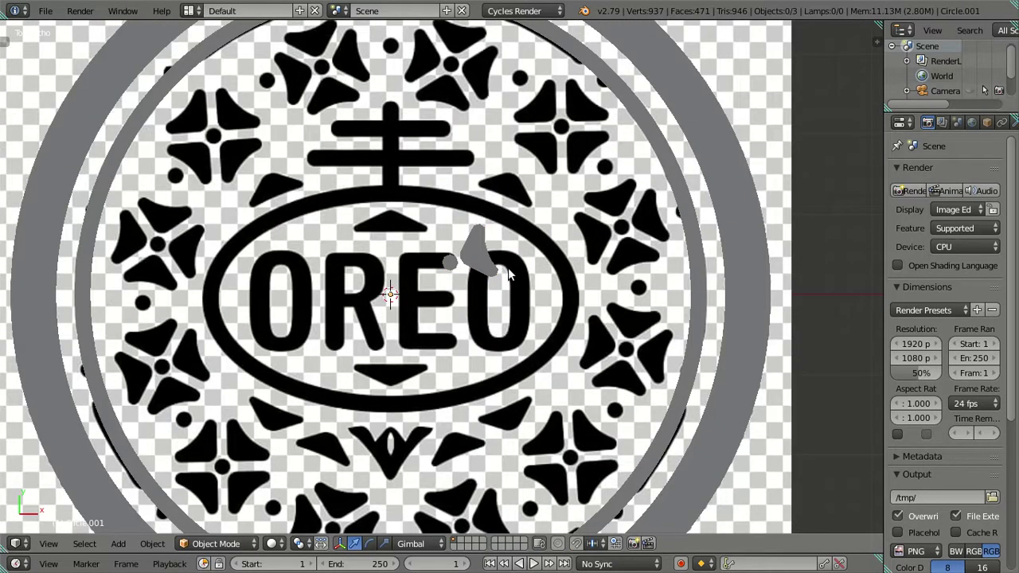
pyautogui.rightClick(635, 257)
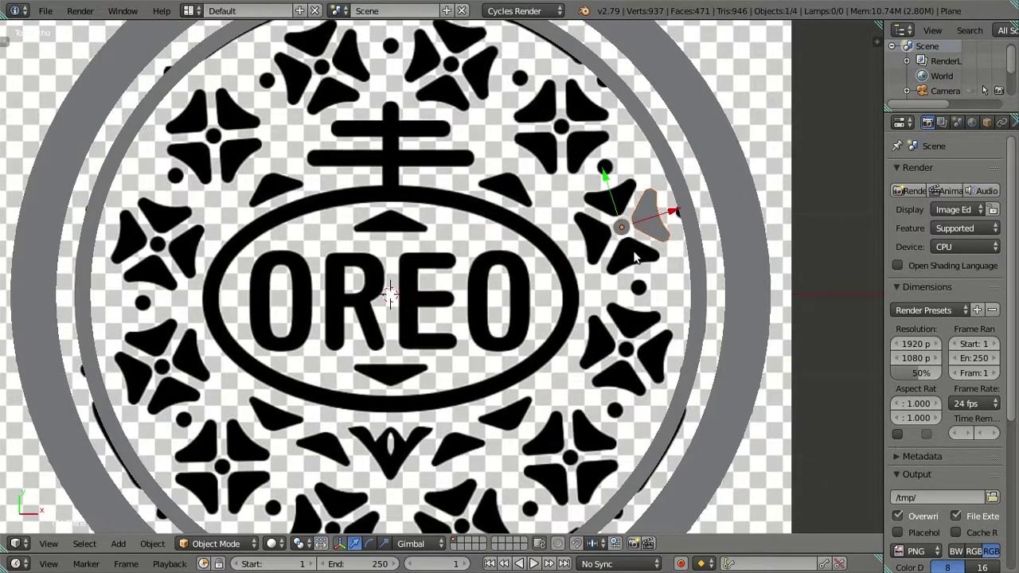
pyautogui.keyDown('shift'); pyautogui.moveTo(637, 253); pyautogui.dragTo(408, 295, button='middle'); pyautogui.keyUp('shift')
pyautogui.scroll(4, 406, 293)
pyautogui.scroll(4, 406, 293)
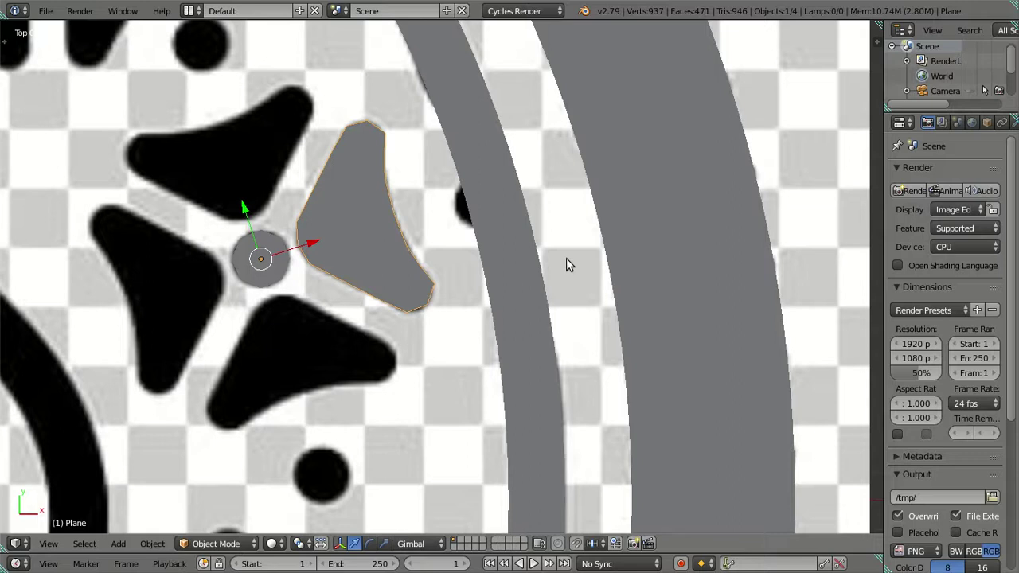
pyautogui.hotkey('alt', 'r')
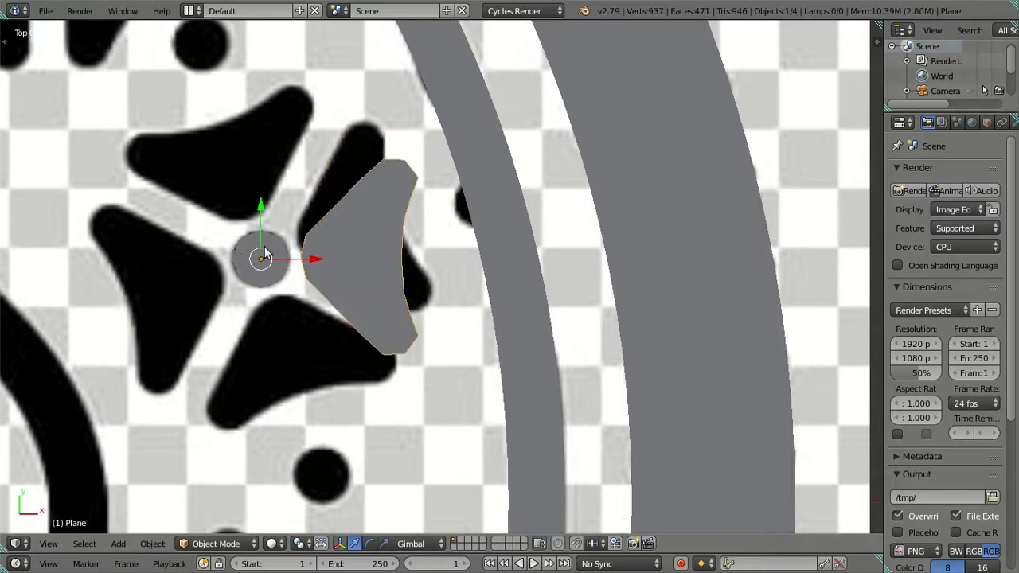
# Step: Make four petals: duplicate the blade rotated 180° on Z, then both rotated 90°
pyautogui.hotkey('shift', 'd')
pyautogui.rightClick(439, 253)
pyautogui.write('rz180')
pyautogui.press('Return')
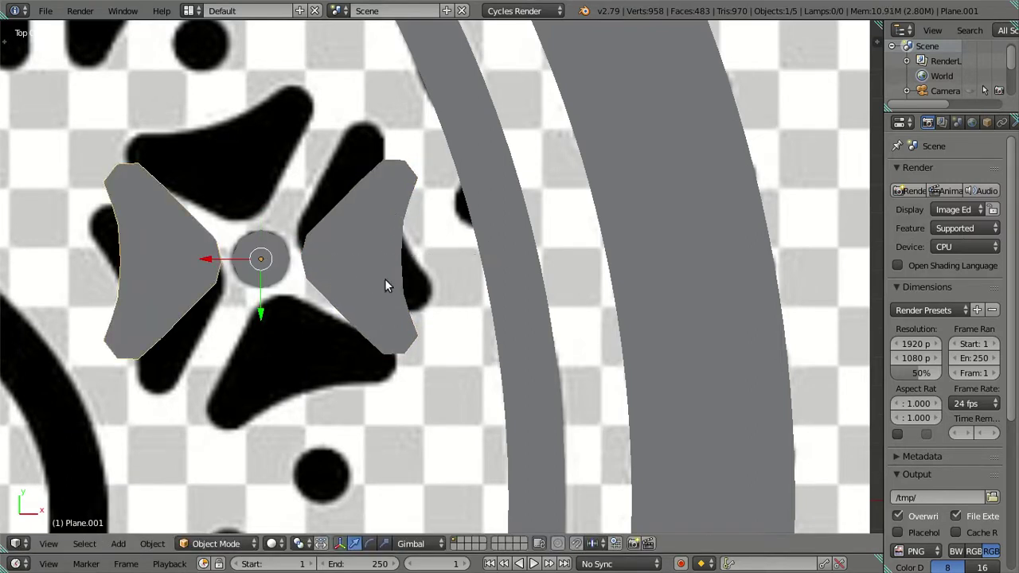
pyautogui.keyDown('shift'); pyautogui.click(355, 294); pyautogui.keyUp('shift')
pyautogui.hotkey('shift', 'd')
pyautogui.rightClick(501, 245)
pyautogui.write('rz90')
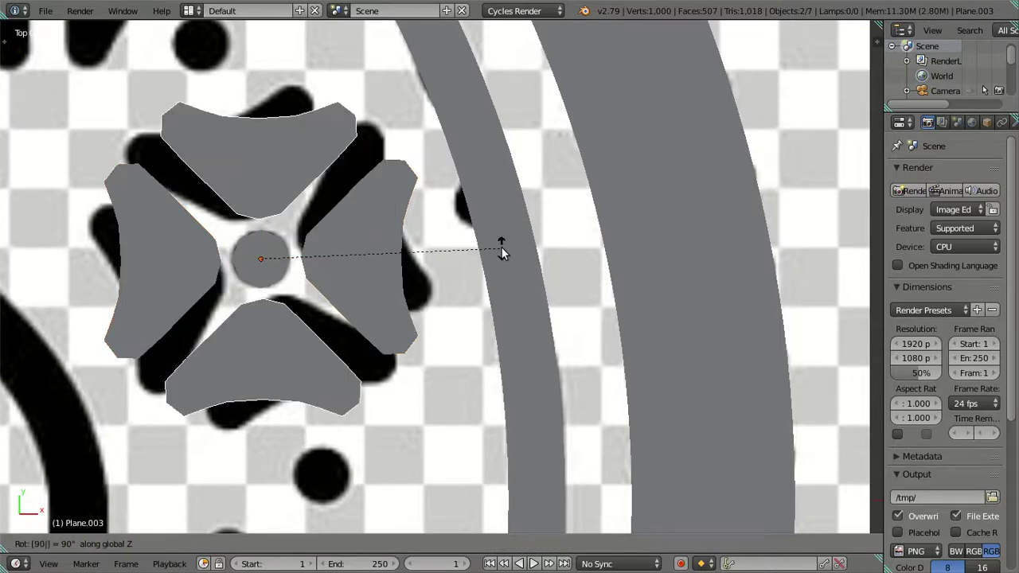
pyautogui.press('Return')
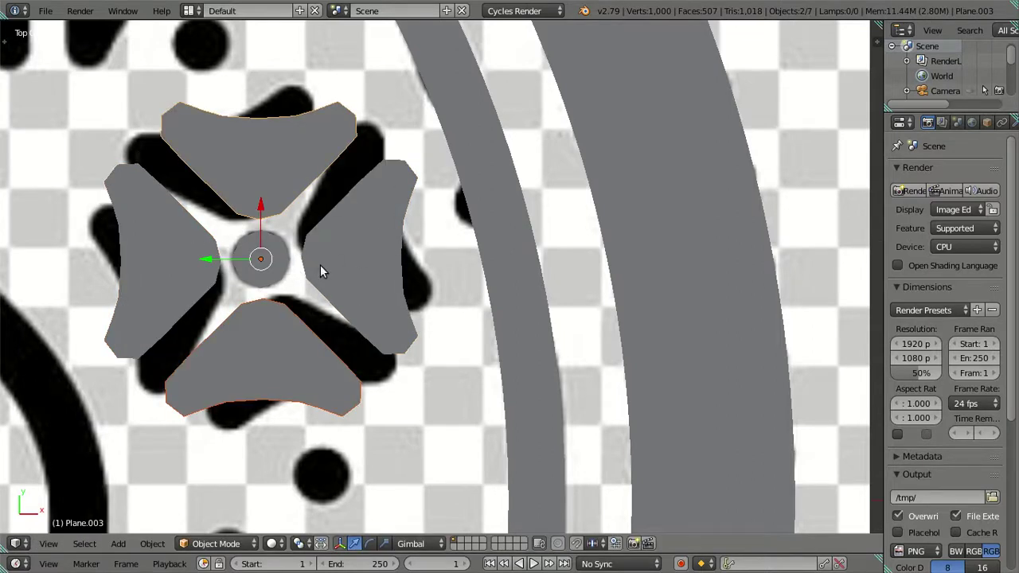
# Step: Join the four petals into one object and rotate it 18° to match the reference
pyautogui.keyDown('shift'); pyautogui.click(326, 259); pyautogui.keyUp('shift')
pyautogui.keyDown('shift'); pyautogui.click(180, 254); pyautogui.keyUp('shift')
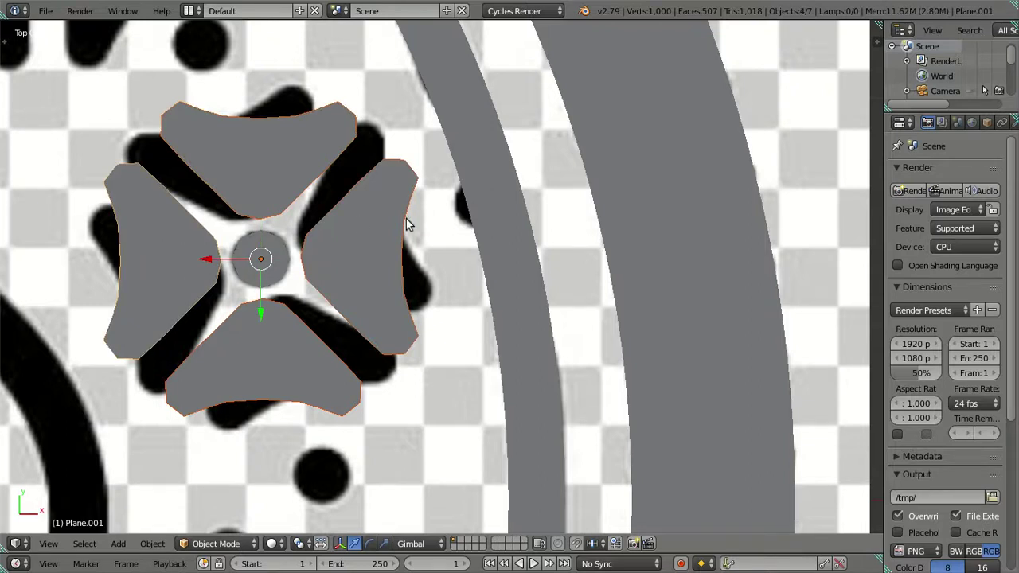
pyautogui.hotkey('ctrl', 'j')
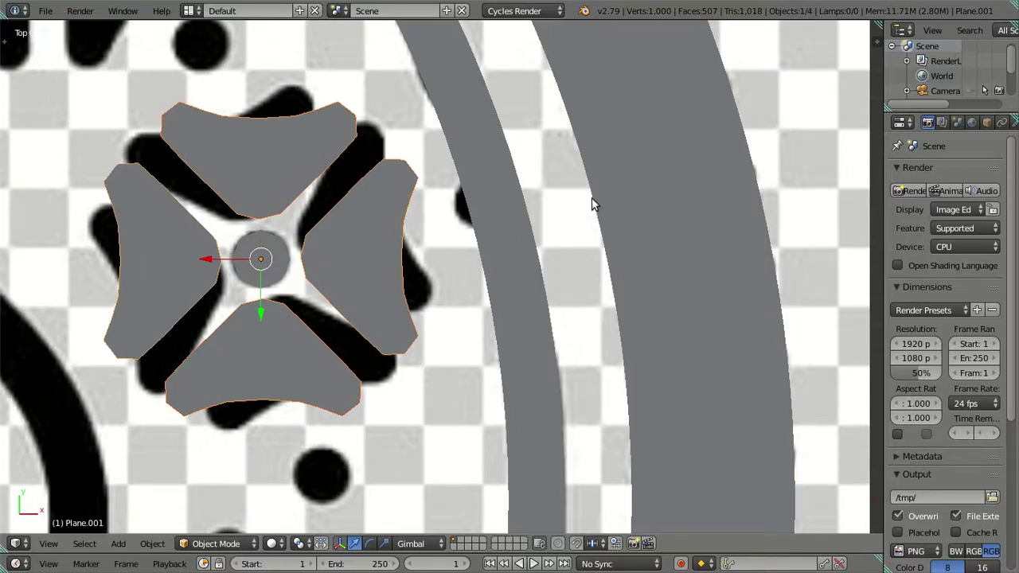
pyautogui.write('r18')
pyautogui.press('Return')
# Step: Join the four-petal shape into the centre circle as one flower object
pyautogui.press('z')
pyautogui.press('z')
pyautogui.rightClick(268, 249)
pyautogui.keyDown('shift'); pyautogui.rightClick(306, 216); pyautogui.keyUp('shift')
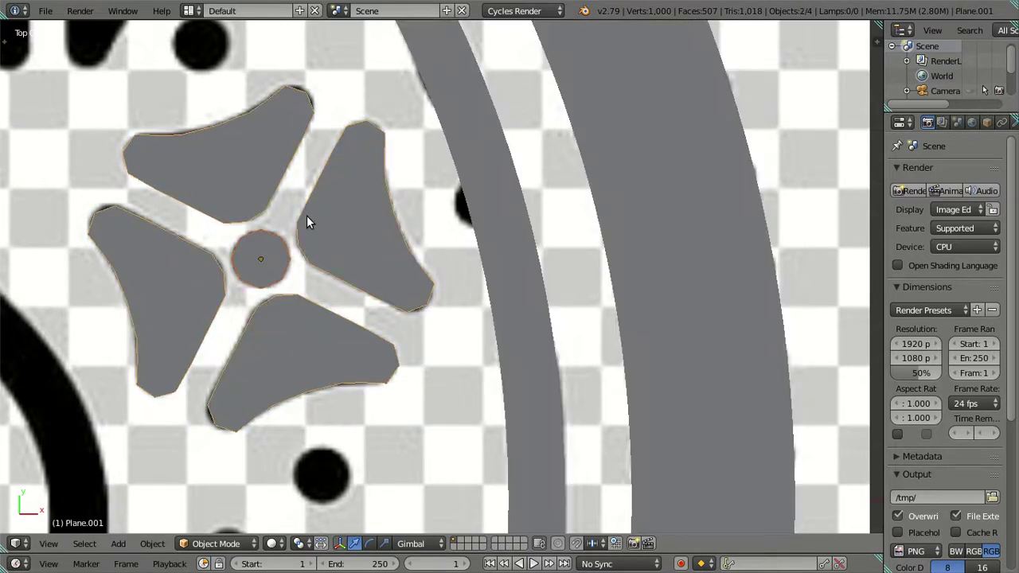
pyautogui.scroll(-3, 354, 311)
pyautogui.keyDown('shift'); pyautogui.moveTo(356, 317); pyautogui.dragTo(470, 266, button='middle'); pyautogui.keyUp('shift')
pyautogui.keyDown('shift'); pyautogui.rightClick(439, 242); pyautogui.keyUp('shift')
pyautogui.hotkey('ctrl', 'j')
pyautogui.scroll(-1, 458, 241)
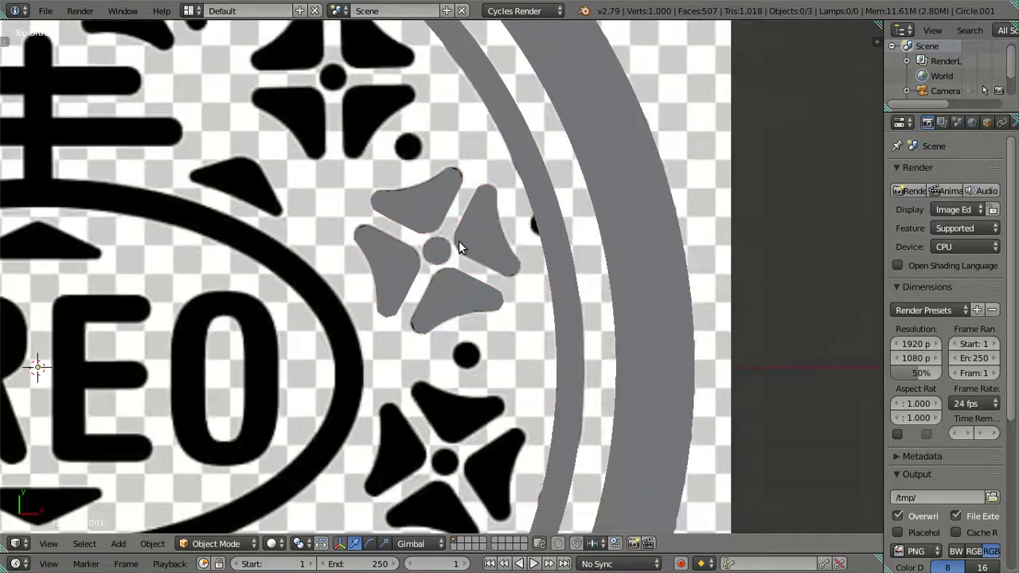
pyautogui.scroll(3, 470, 244)
# Step: Add a Subdivision Surface modifier at view level 2 to the flower, then delete it
pyautogui.press('a')
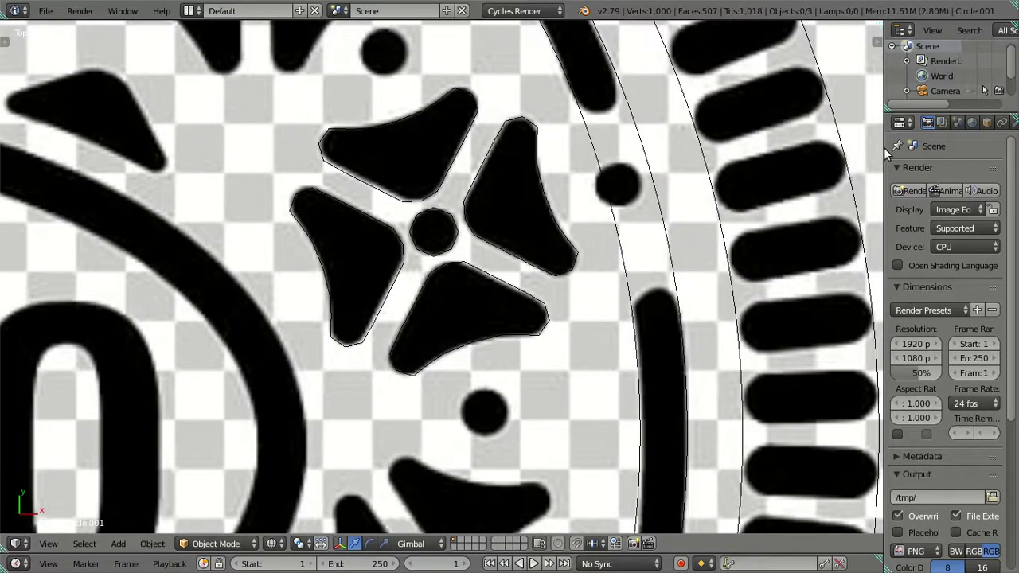
pyautogui.click(972, 123)
pyautogui.click(896, 176)
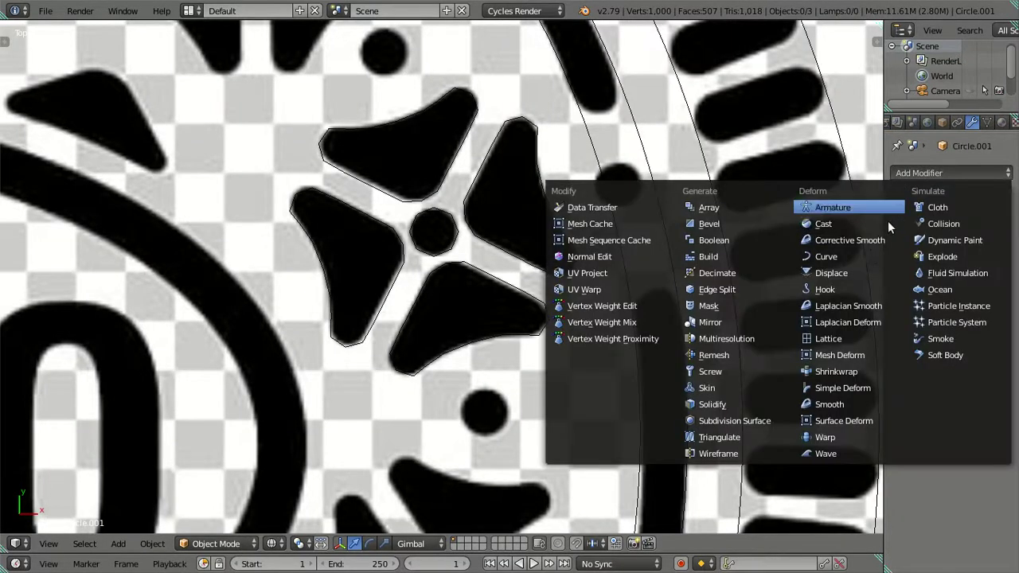
pyautogui.click(772, 421)
pyautogui.press('z')
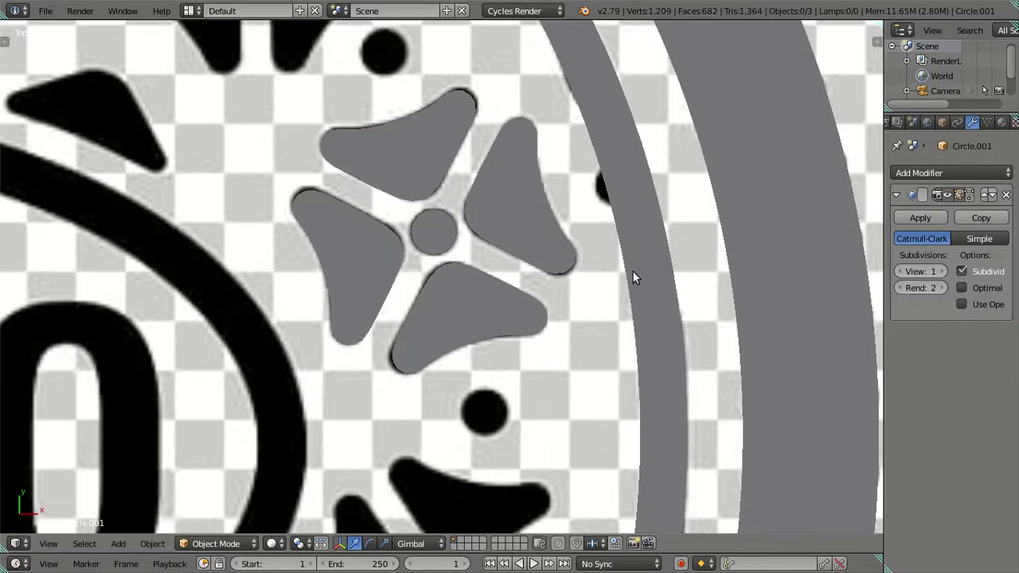
pyautogui.click(942, 272)
pyautogui.scroll(2, 662, 271)
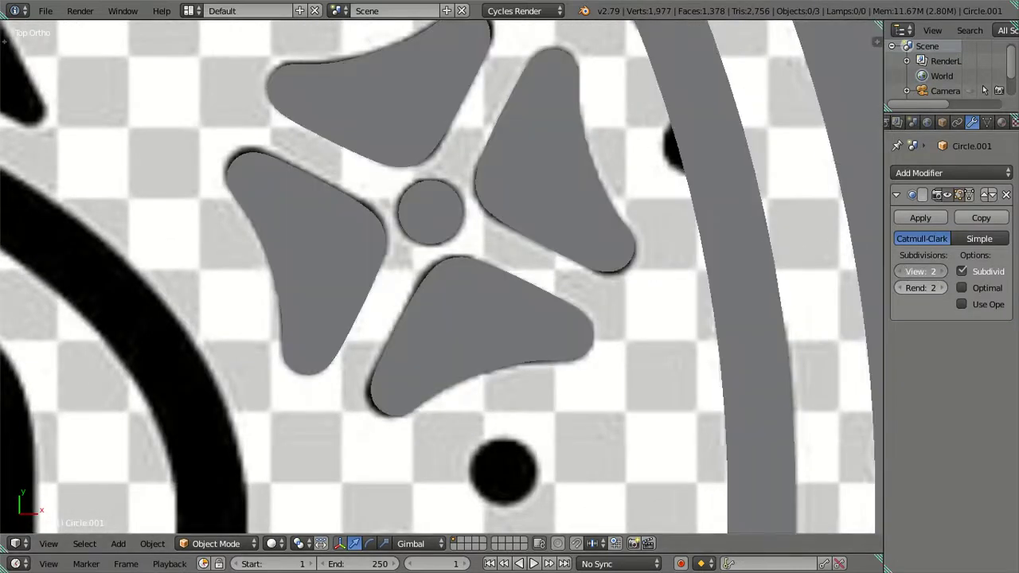
pyautogui.click(1006, 195)
pyautogui.scroll(-4, 428, 264)
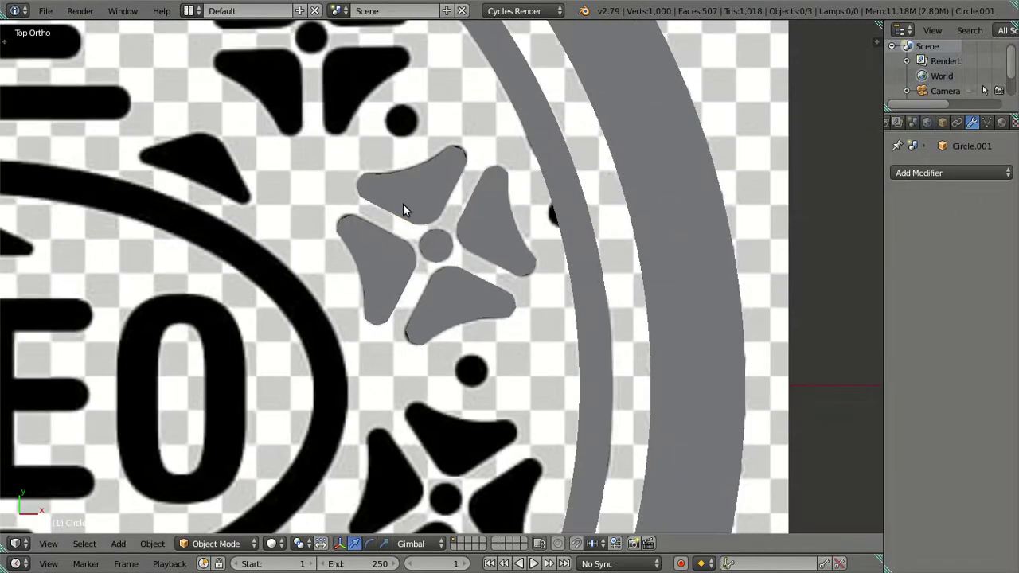
pyautogui.rightClick(403, 207)
pyautogui.scroll(-4, 403, 265)
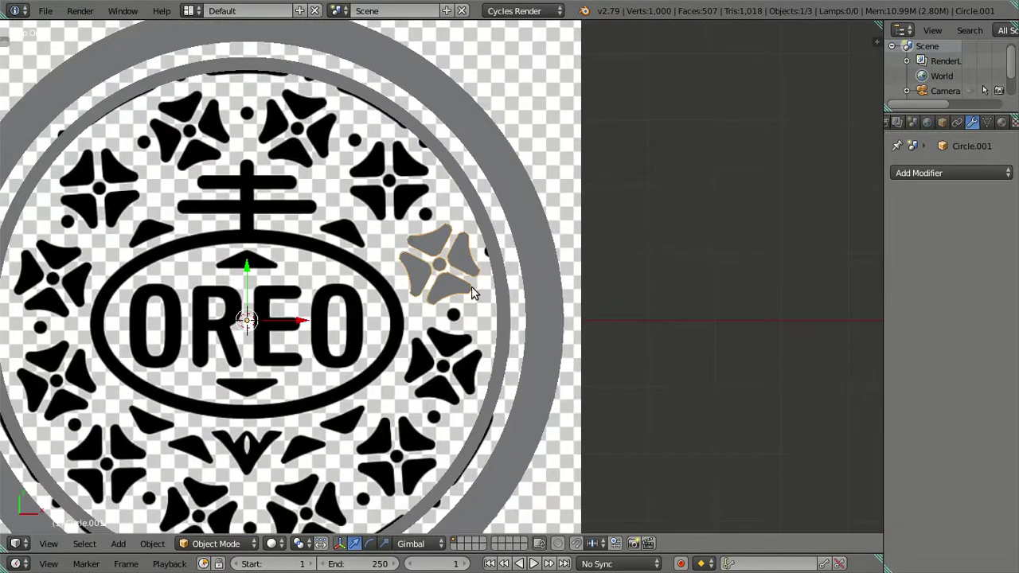
# Step: Duplicate the flower and rotate the copy 180° around Z to the opposite side
pyautogui.press('g')
pyautogui.rightClick(541, 324)
pyautogui.hotkey('shift', 'd')
pyautogui.rightClick(669, 235)
pyautogui.write('rz180')
pyautogui.press('Return')
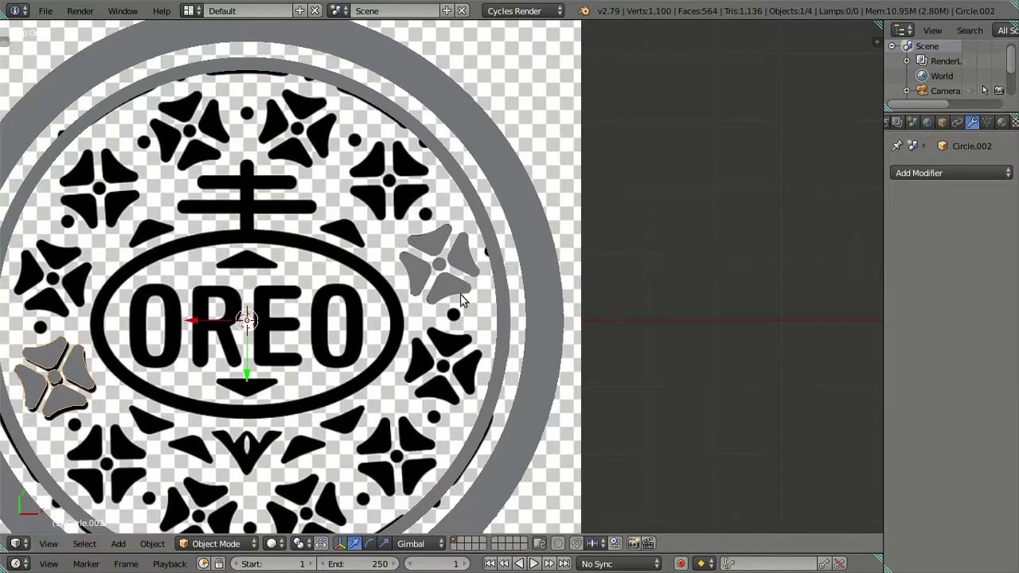
# Step: Duplicate the flower pair twice, rotating each copy 30° around Z
pyautogui.keyDown('shift'); pyautogui.rightClick(450, 294); pyautogui.keyUp('shift')
pyautogui.hotkey('shift', 'd')
pyautogui.rightClick(681, 194)
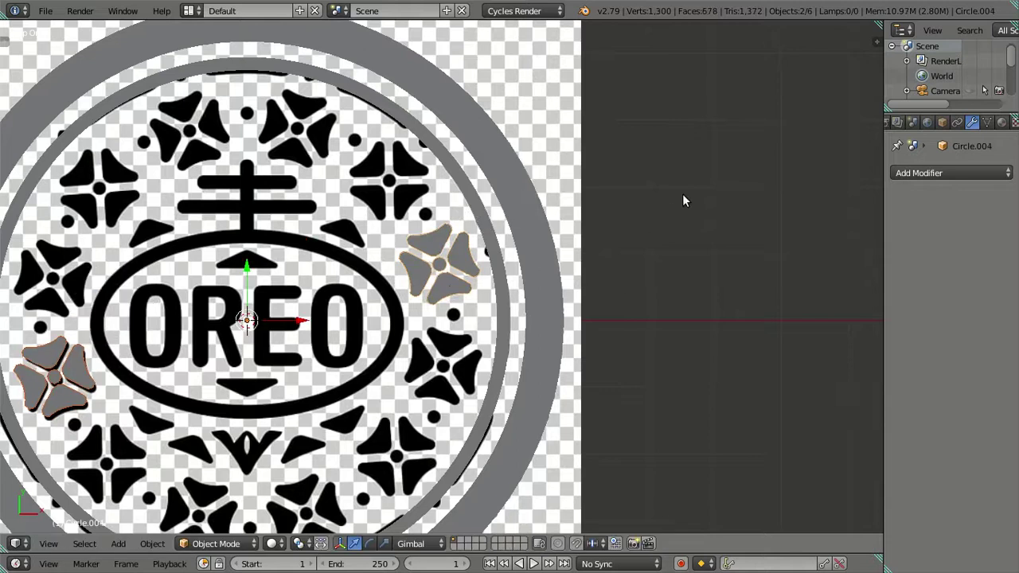
pyautogui.write('rz30')
pyautogui.press('Return')
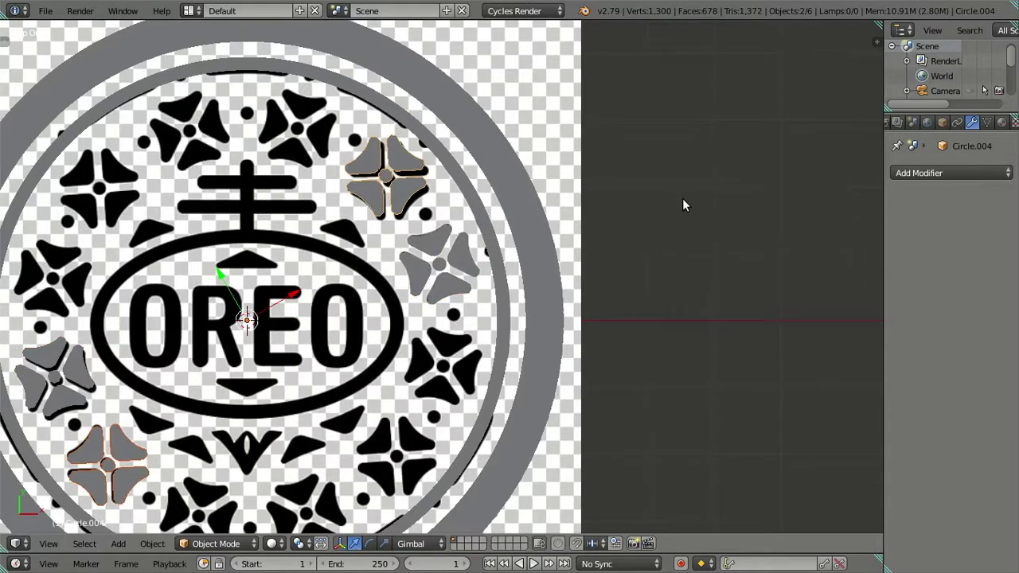
pyautogui.hotkey('shift', 'd')
pyautogui.rightClick(683, 205)
pyautogui.write('r')
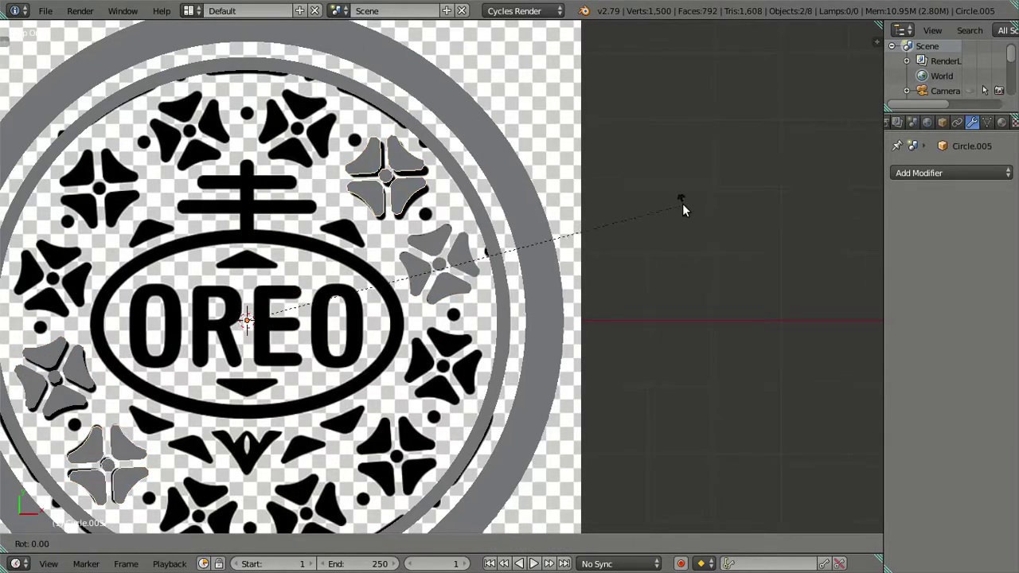
pyautogui.write('z1')
pyautogui.press('BackSpace')
pyautogui.write('30')
pyautogui.press('Return')
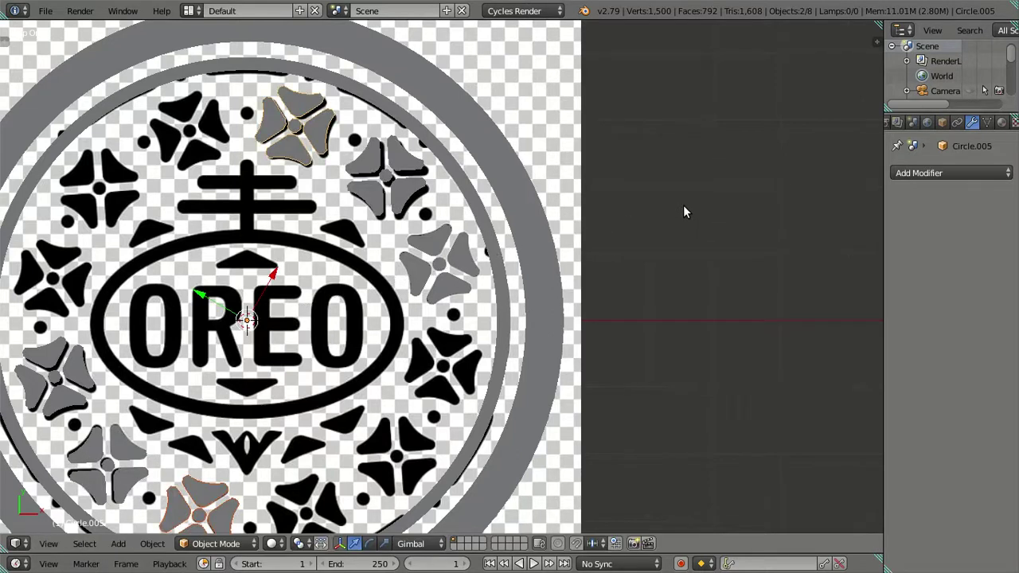
# Step: Add three more 30° Z-rotated duplicates of the pair to fill the flower ring
pyautogui.hotkey('shift', 'd')
pyautogui.rightClick(683, 205)
pyautogui.write('rz3')
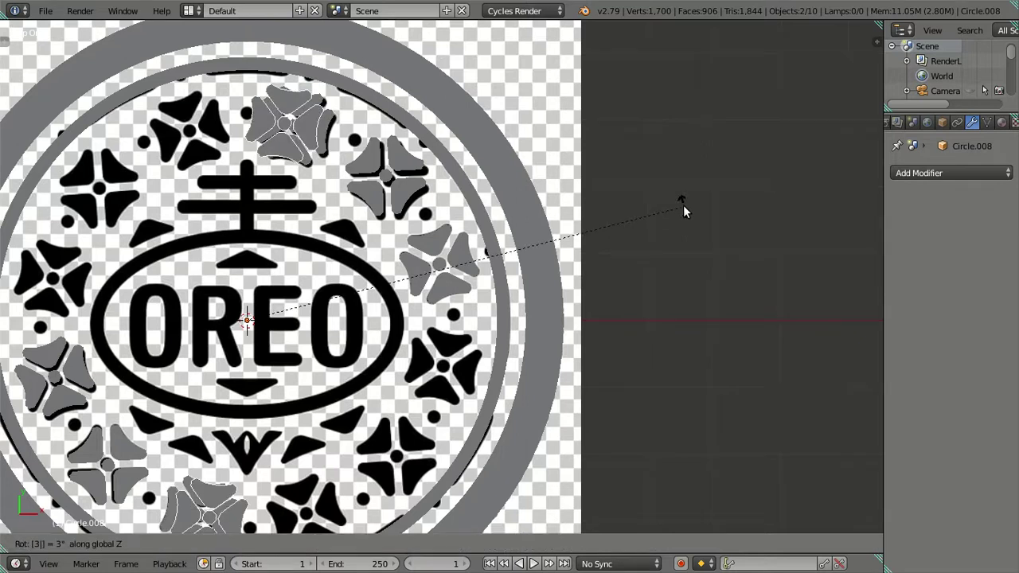
pyautogui.write('0')
pyautogui.press('Return')
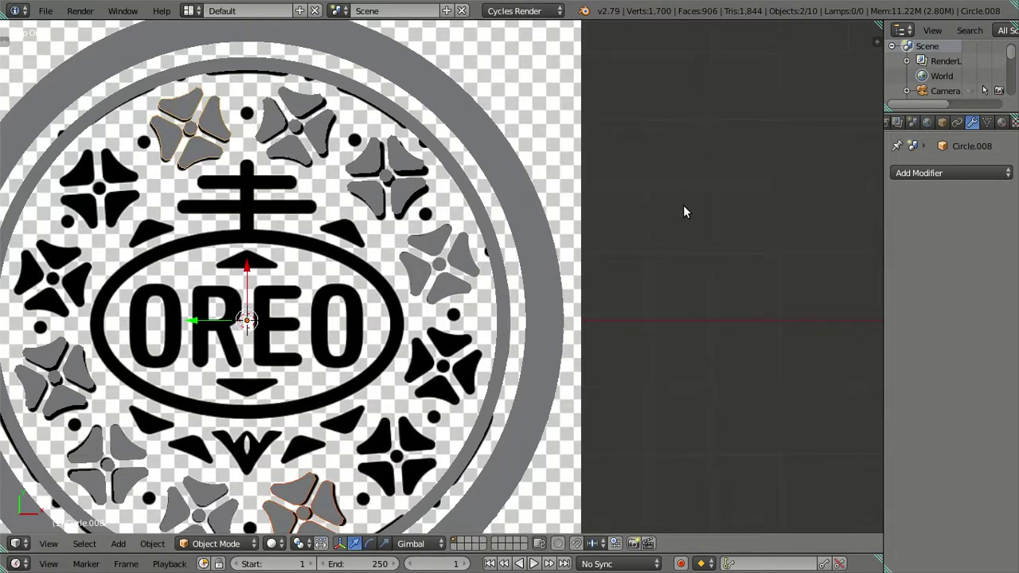
pyautogui.hotkey('shift', 'd')
pyautogui.rightClick(683, 212)
pyautogui.write('rz30')
pyautogui.press('Return')
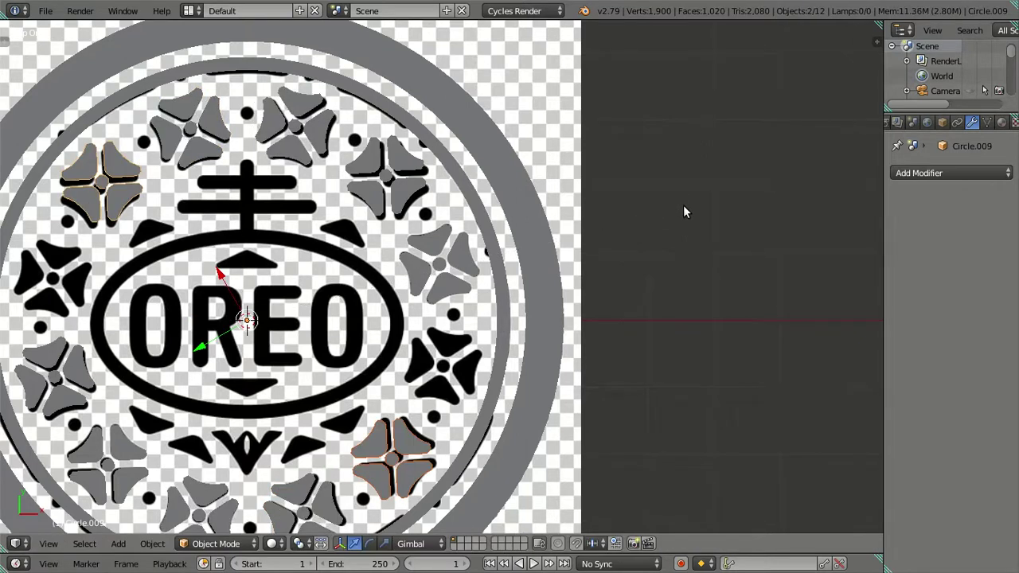
pyautogui.hotkey('shift', 'd')
pyautogui.rightClick(683, 212)
pyautogui.write('rz')
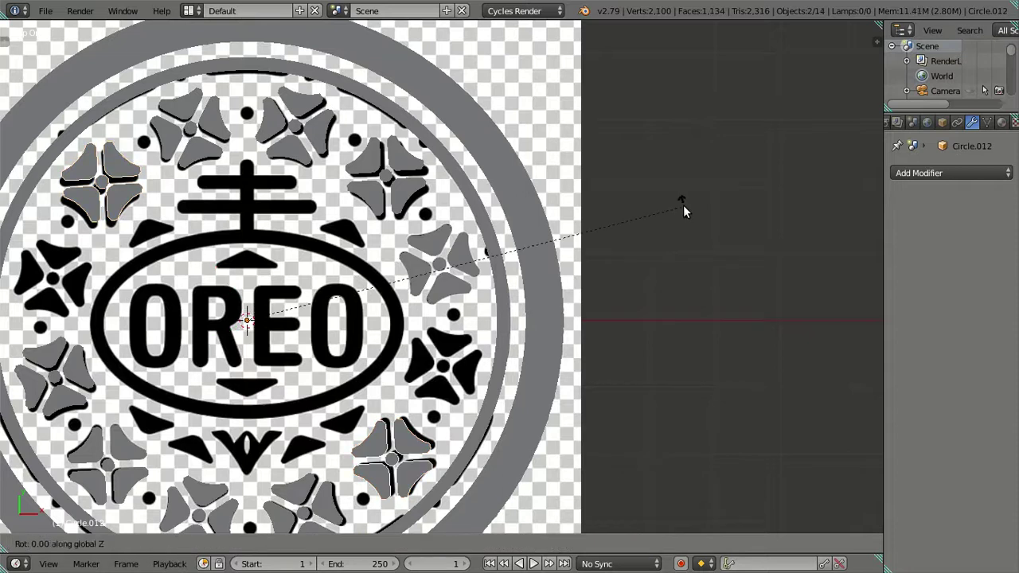
pyautogui.write('30')
pyautogui.press('Return')
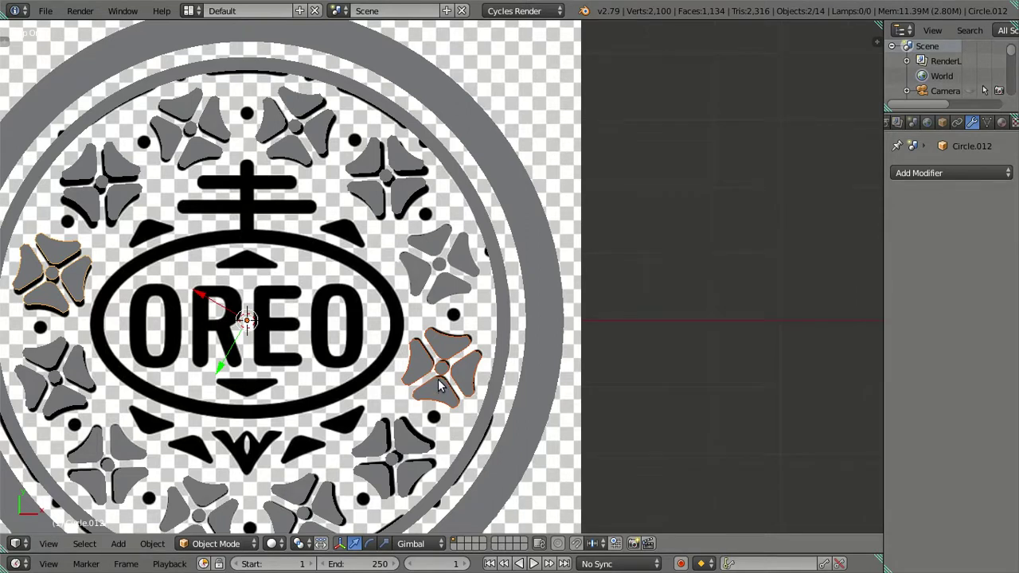
# Step: Select the right-hand flower and its linked centre circle in Edit Mode
pyautogui.press('a')
pyautogui.keyDown('shift'); pyautogui.moveTo(442, 380); pyautogui.dragTo(451, 364, button='middle'); pyautogui.keyUp('shift')
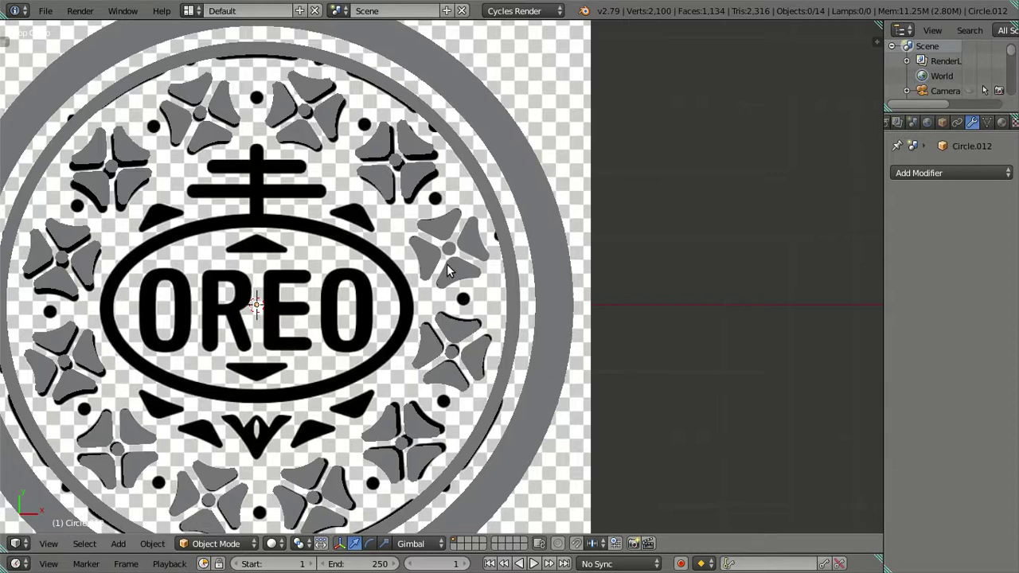
pyautogui.scroll(2, 453, 272)
pyautogui.scroll(2, 459, 262)
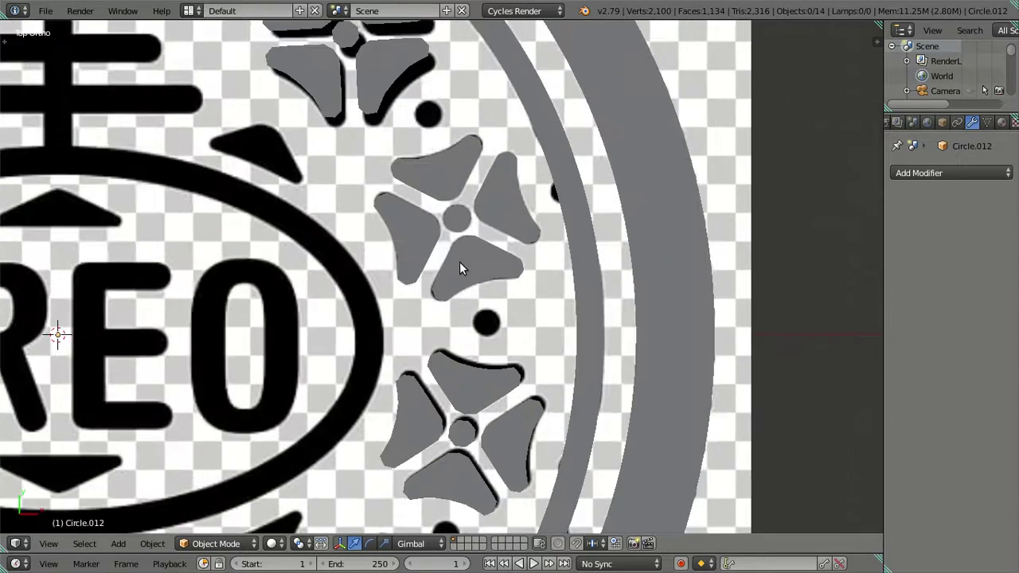
pyautogui.scroll(2, 474, 212)
pyautogui.rightClick(474, 212)
pyautogui.press('Tab')
pyautogui.press('l')
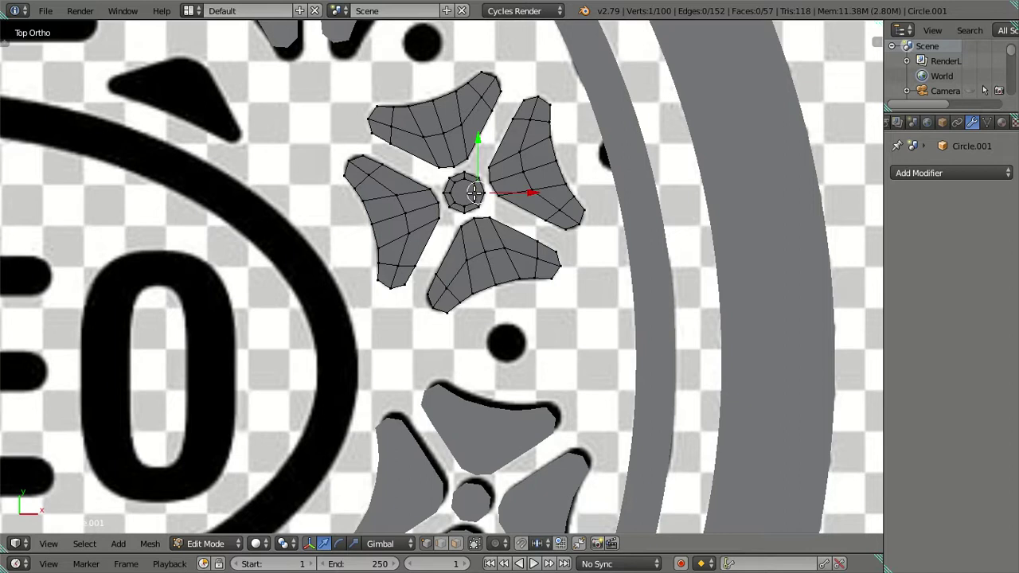
# Step: Duplicate the centre circle in place and separate the copy into its own object
pyautogui.hotkey('shift', 'd')
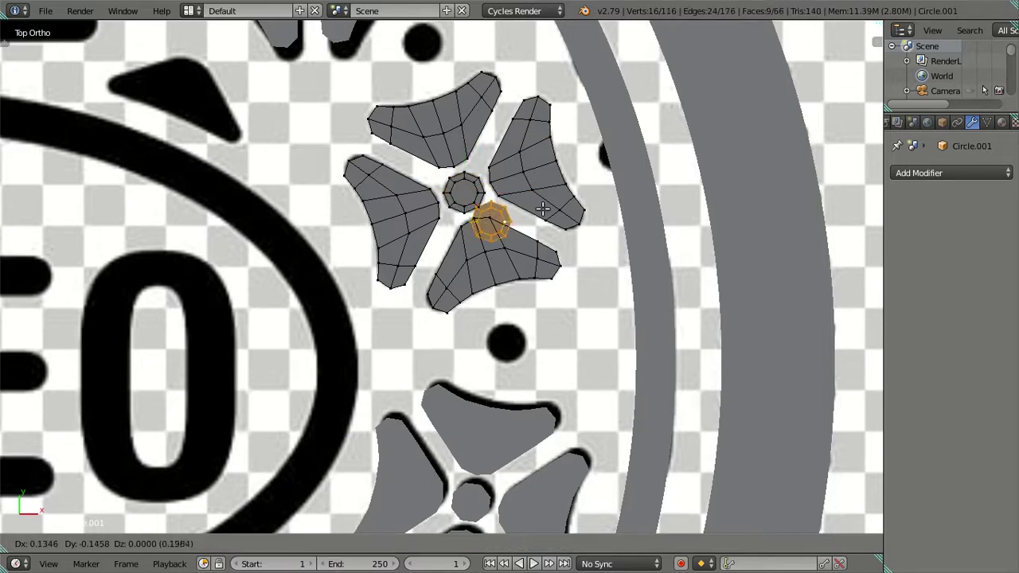
pyautogui.rightClick(464, 237)
pyautogui.press('p')
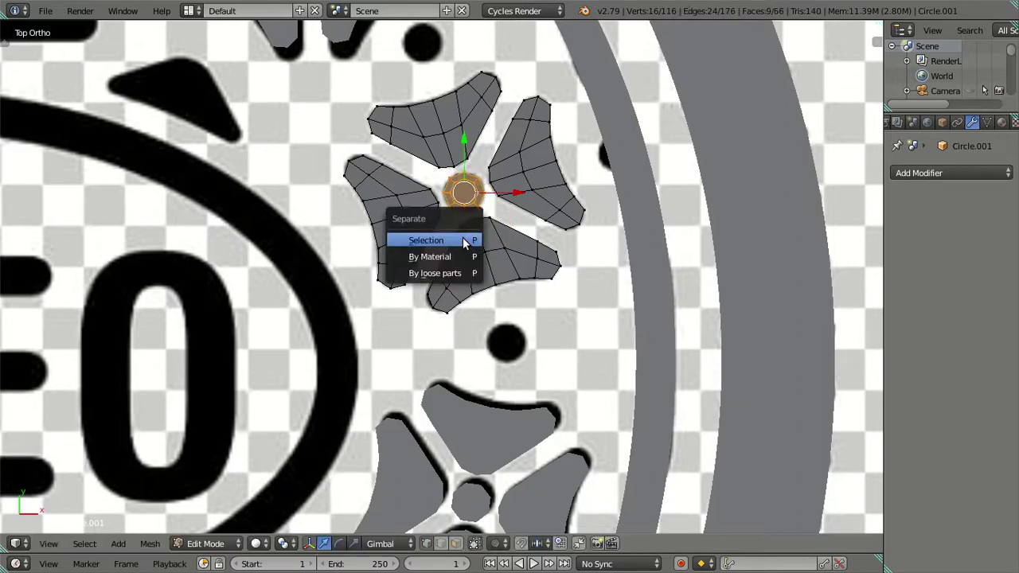
pyautogui.click(463, 237)
pyautogui.press('Tab')
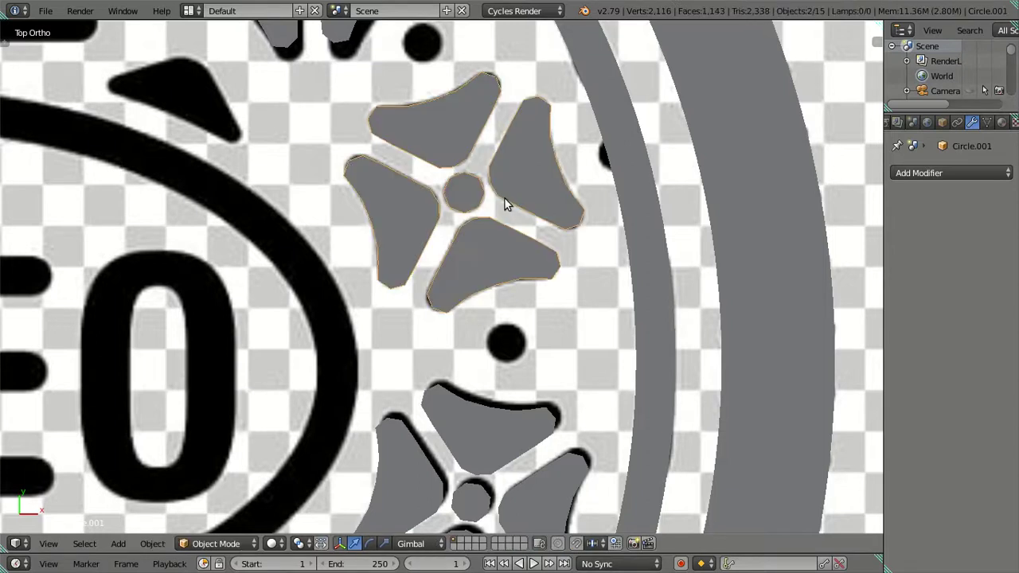
# Step: Select the separated centre circle, leaving it in place
pyautogui.rightClick(470, 199)
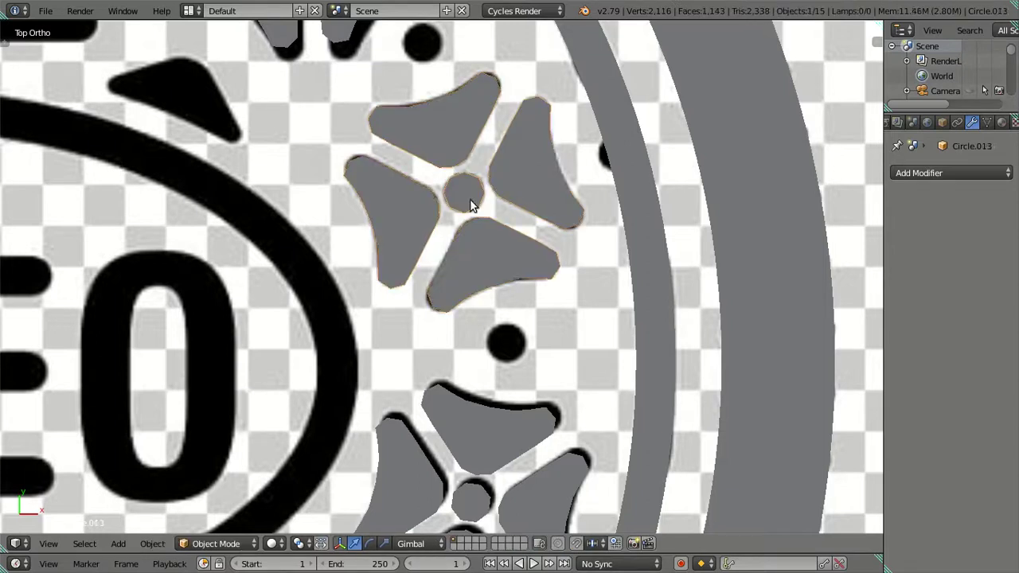
pyautogui.press('g')
pyautogui.rightClick(546, 372)
pyautogui.scroll(-2, 514, 323)
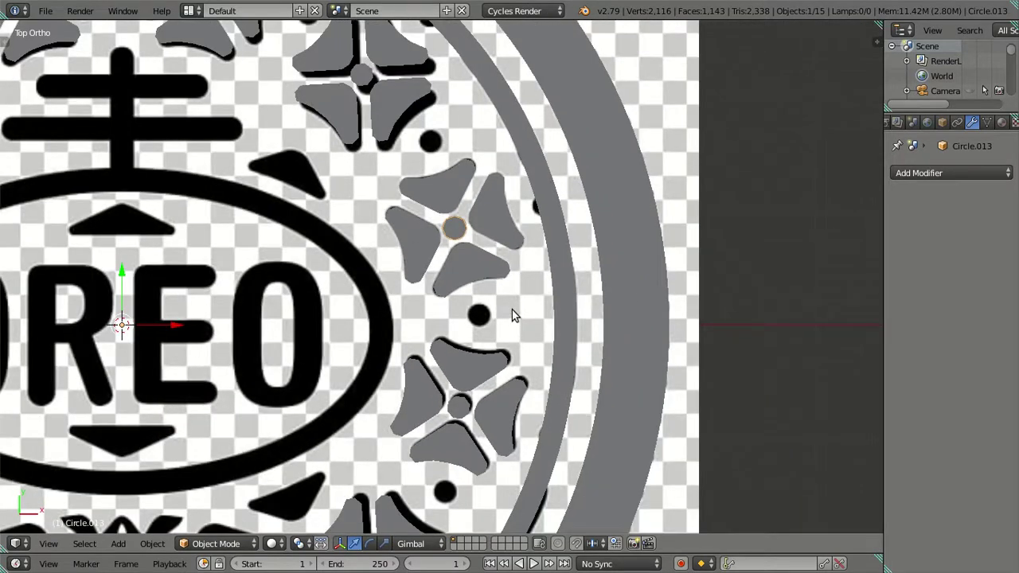
pyautogui.scroll(2, 512, 310)
# Step: Move all of the circle's vertices onto the black dot below
pyautogui.press('Tab')
pyautogui.press('a')
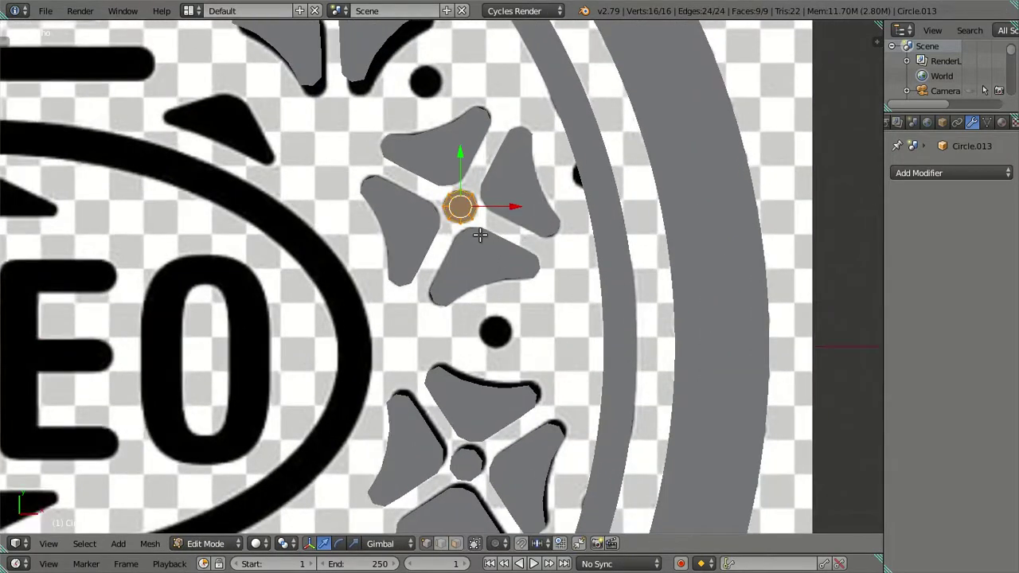
pyautogui.scroll(1, 481, 234)
pyautogui.scroll(1, 481, 235)
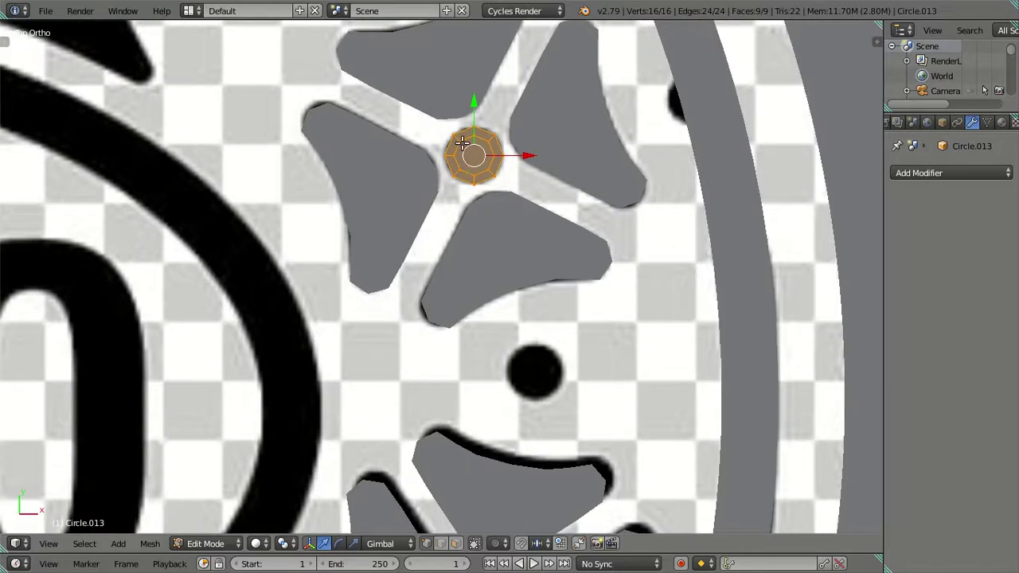
pyautogui.press('g')
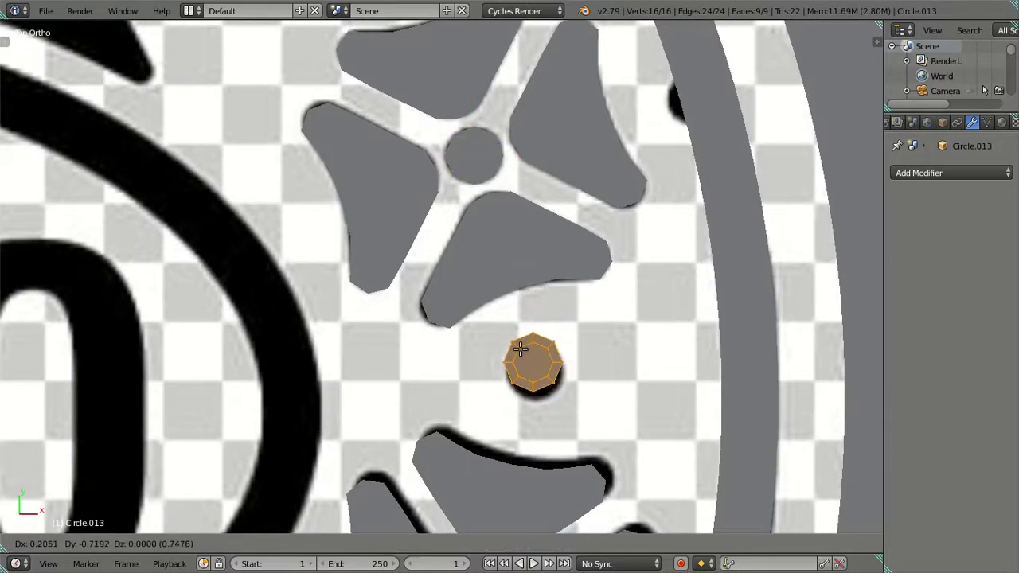
pyautogui.click(523, 360)
pyautogui.press('Tab')
# Step: Reposition the circle onto a lower-left black dot of the OREO emblem
pyautogui.scroll(-5, 522, 360)
pyautogui.scroll(2, 522, 360)
pyautogui.keyDown('shift'); pyautogui.moveTo(440, 291); pyautogui.dragTo(501, 248, button='middle'); pyautogui.keyUp('shift')
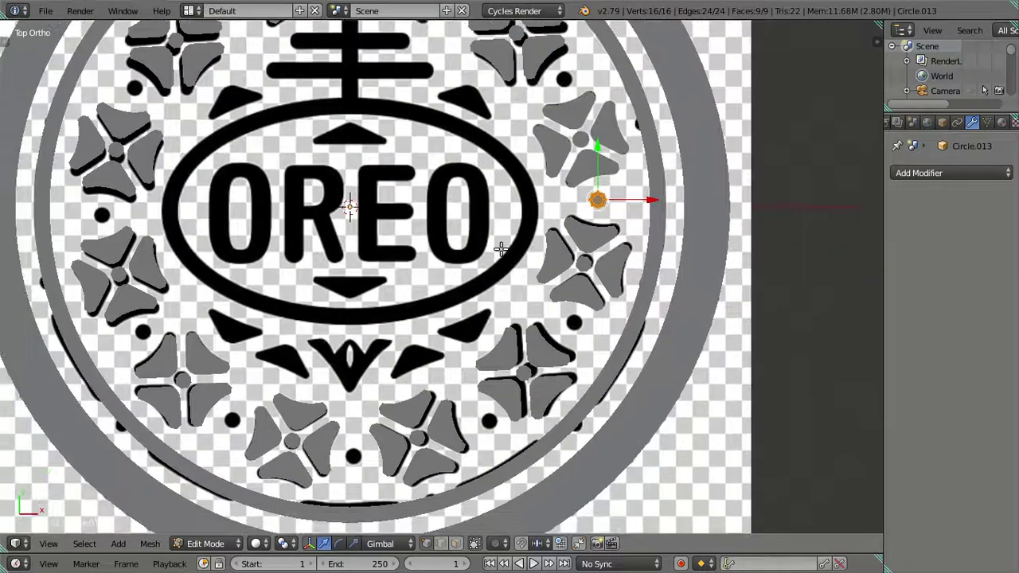
pyautogui.press('g')
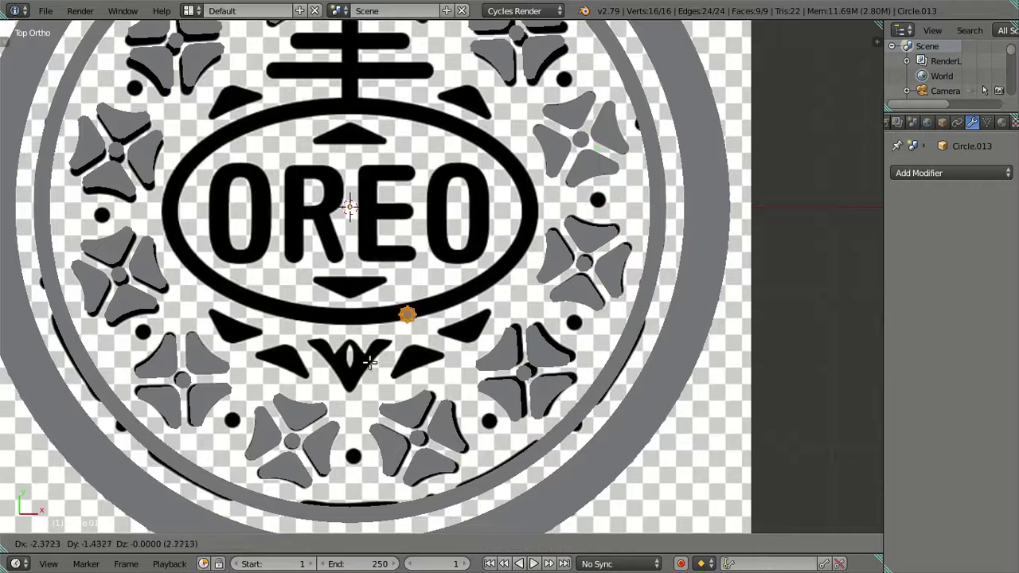
pyautogui.click(247, 441)
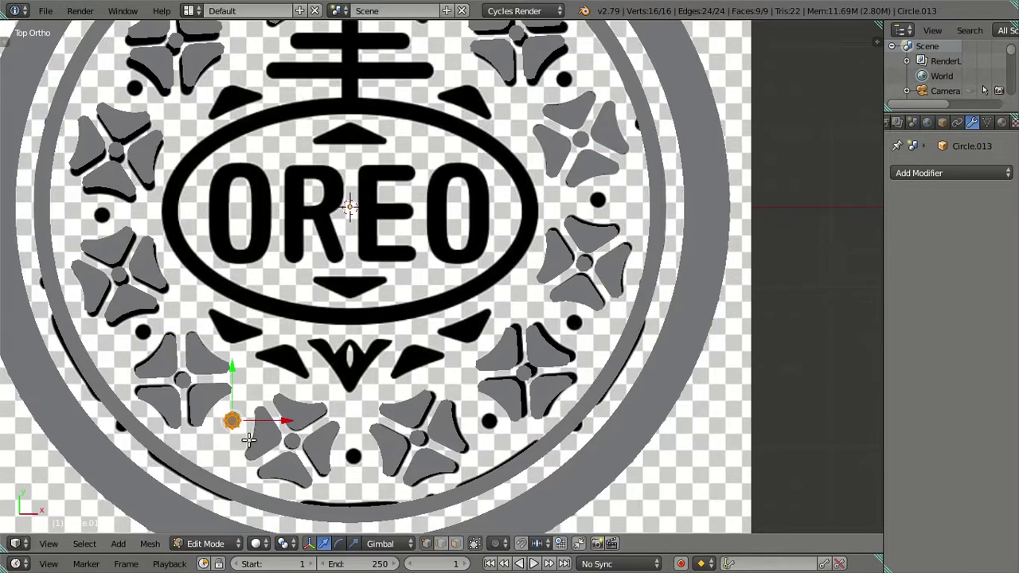
# Step: Zoom in and nudge the circle so it lines up exactly with the dot
pyautogui.scroll(5, 468, 232)
pyautogui.scroll(3, 468, 232)
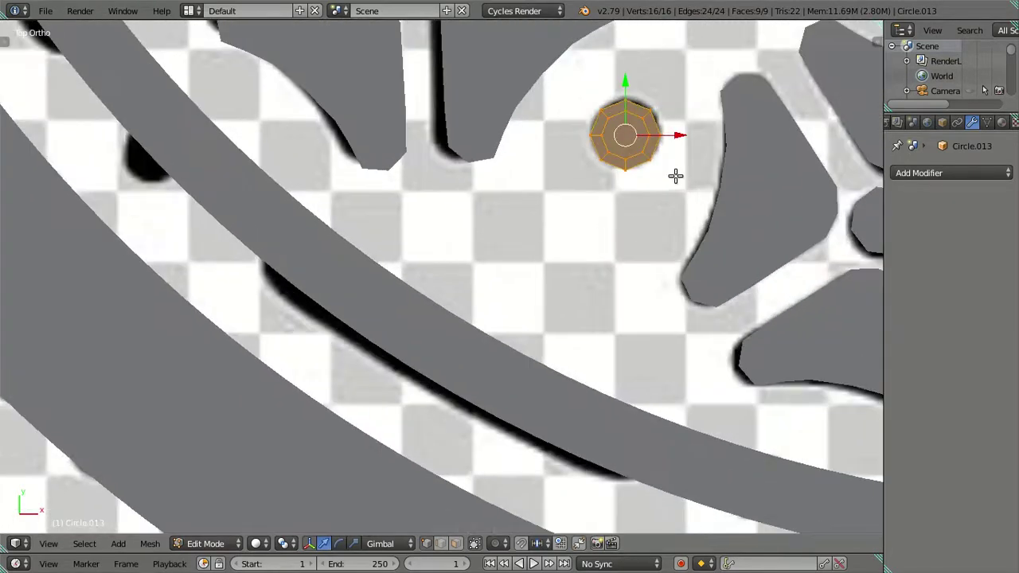
pyautogui.keyDown('shift'); pyautogui.moveTo(676, 173); pyautogui.dragTo(421, 415, button='middle'); pyautogui.keyUp('shift')
pyautogui.scroll(3, 417, 358)
pyautogui.keyDown('shift'); pyautogui.moveTo(417, 357); pyautogui.dragTo(499, 247, button='middle'); pyautogui.keyUp('shift')
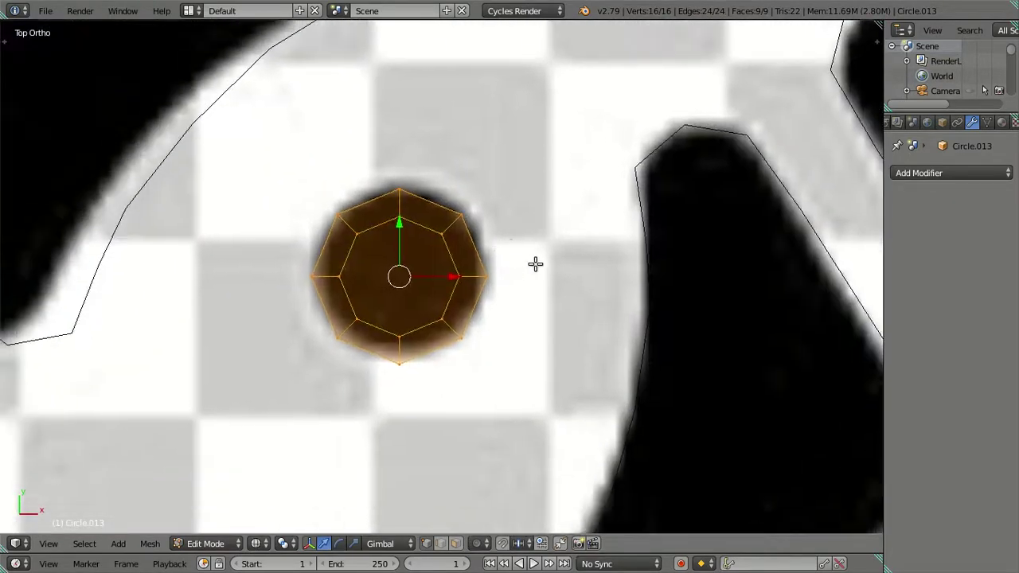
pyautogui.press('g')
pyautogui.click(581, 248)
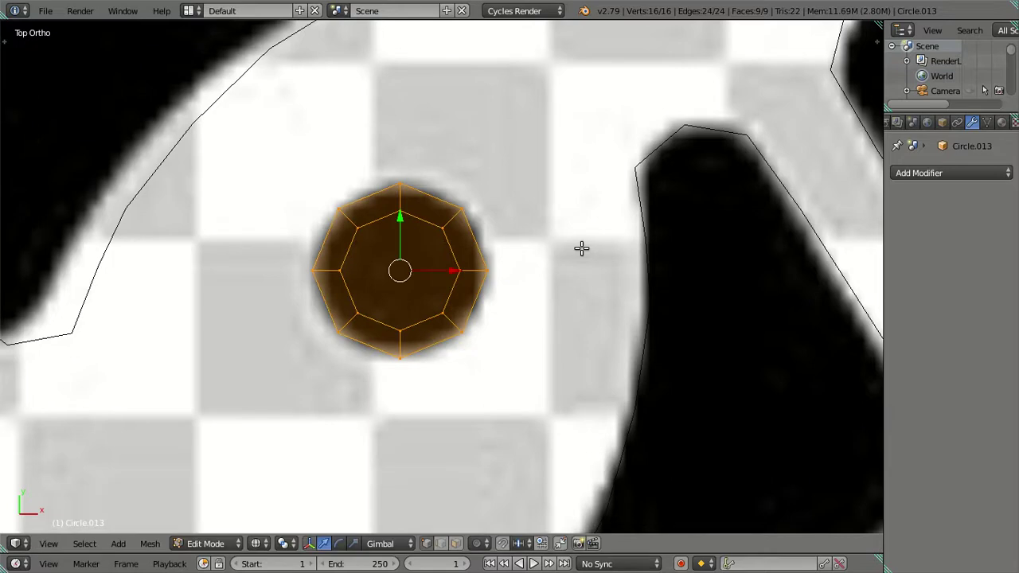
pyautogui.scroll(-4, 581, 248)
pyautogui.scroll(-5, 581, 249)
pyautogui.press('Tab')
pyautogui.scroll(-3, 581, 253)
pyautogui.scroll(3, 580, 253)
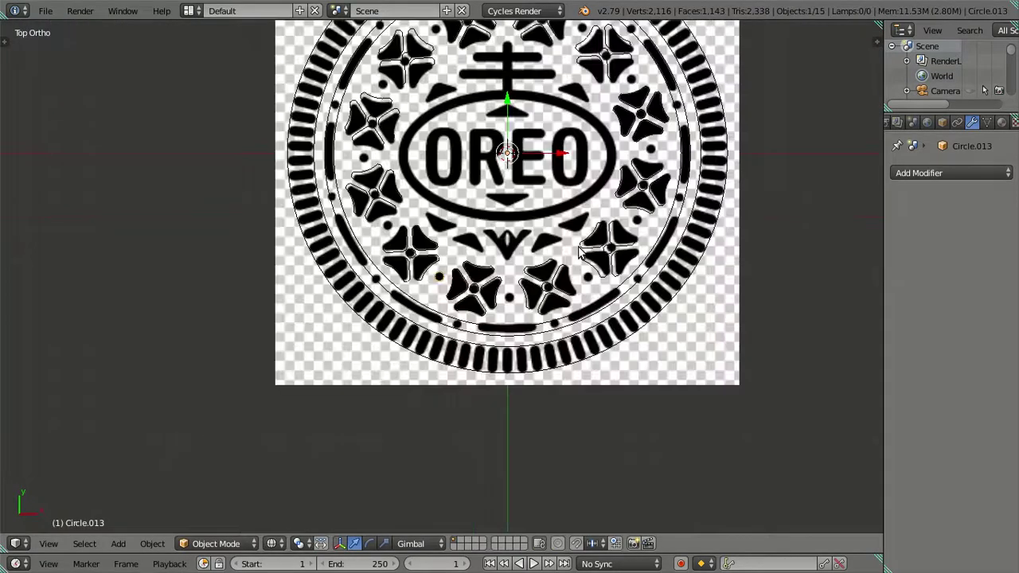
pyautogui.hotkey('ctrl', 'Tab')
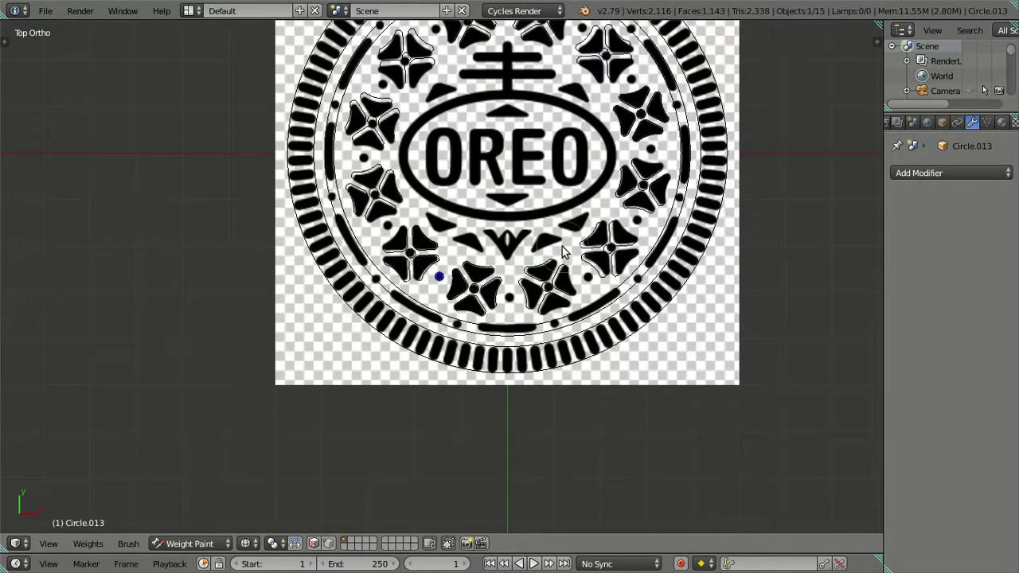
pyautogui.scroll(4, 562, 246)
pyautogui.click(171, 543)
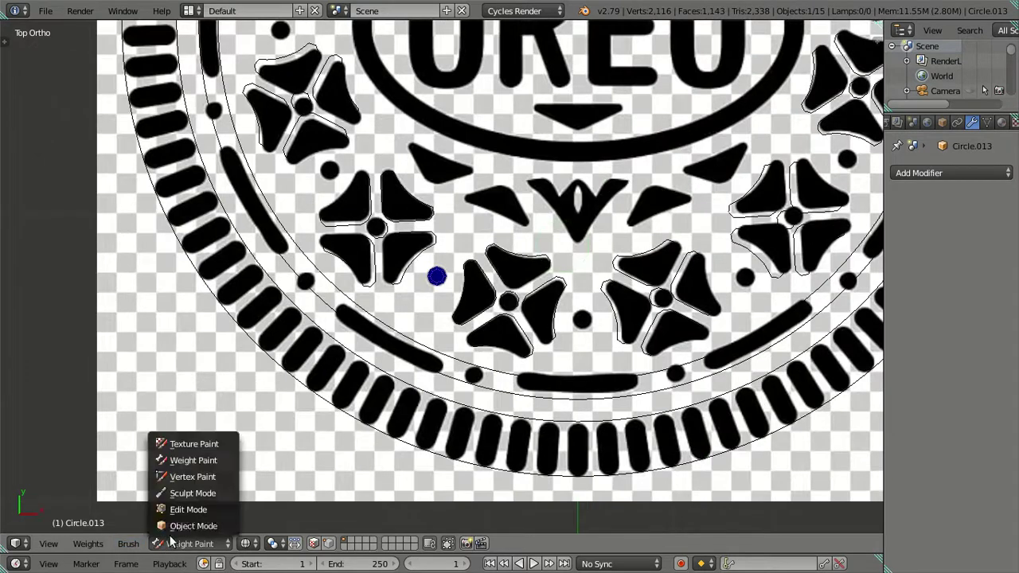
pyautogui.click(189, 510)
pyautogui.scroll(2, 548, 312)
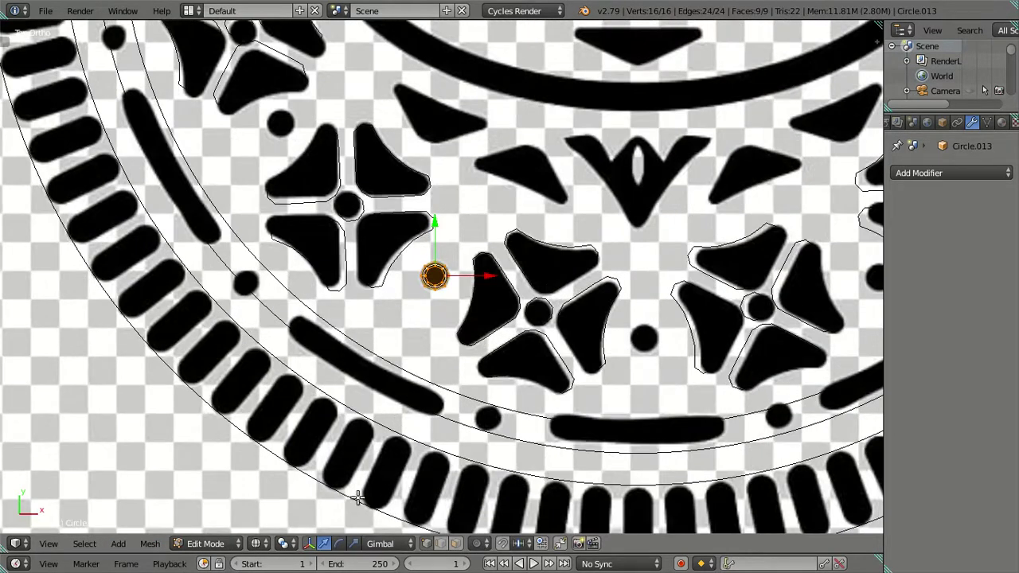
pyautogui.scroll(-2, 462, 462)
pyautogui.press('a')
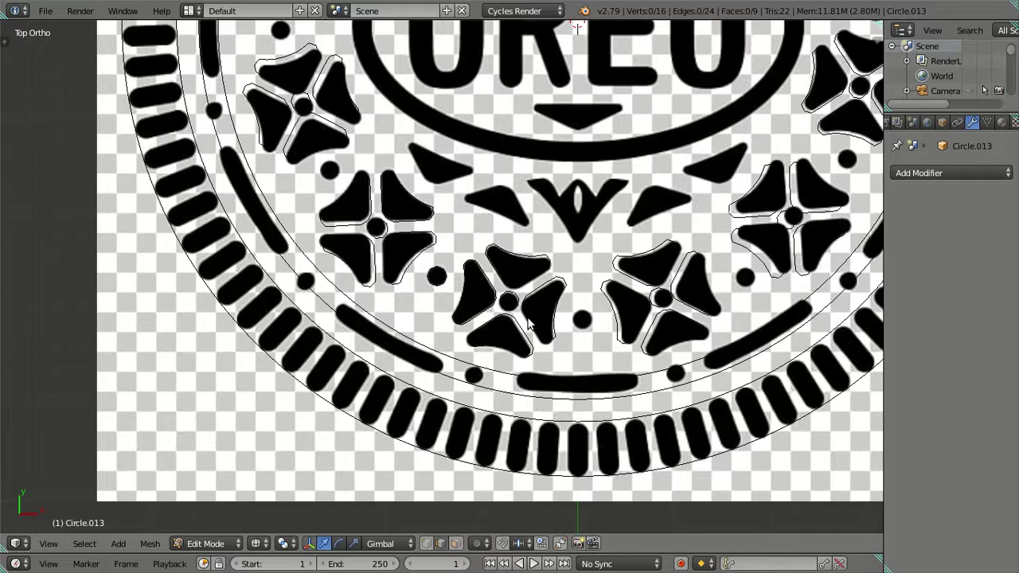
pyautogui.press('Tab')
pyautogui.scroll(-3, 529, 322)
pyautogui.scroll(6, 346, 392)
pyautogui.scroll(-4, 346, 392)
pyautogui.scroll(-2, 358, 374)
pyautogui.keyDown('shift'); pyautogui.moveTo(480, 243); pyautogui.dragTo(452, 285, button='middle'); pyautogui.keyUp('shift')
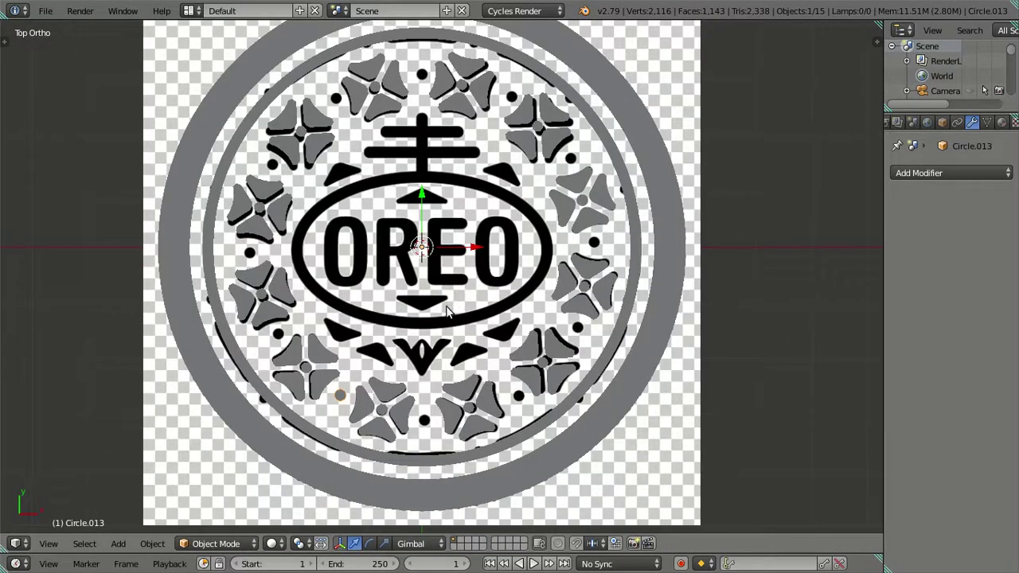
pyautogui.scroll(2, 446, 311)
# Step: Duplicate the separated circle and rotate the copy 180° about Z
pyautogui.hotkey('shift', 'd')
pyautogui.click(435, 351)
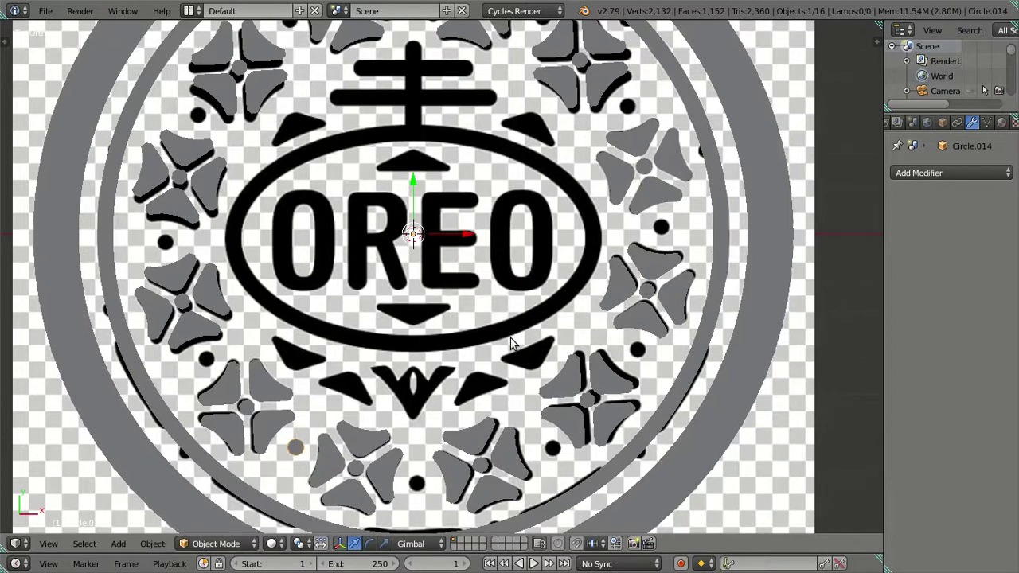
pyautogui.write('rz')
pyautogui.write('180')
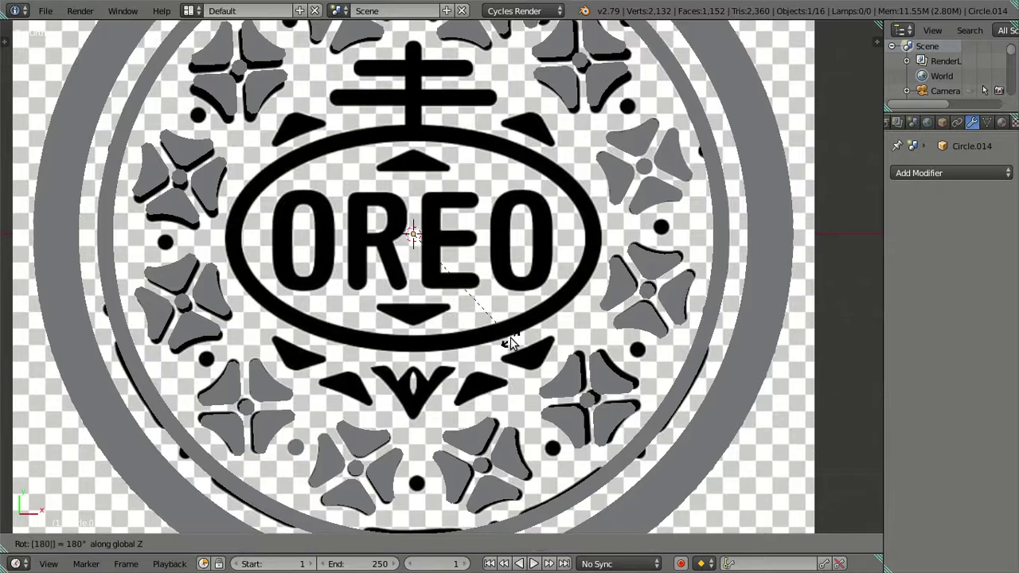
pyautogui.press('Return')
# Step: In top view, duplicate both circles and rotate the pair 30° about Z
pyautogui.press('KP_7')
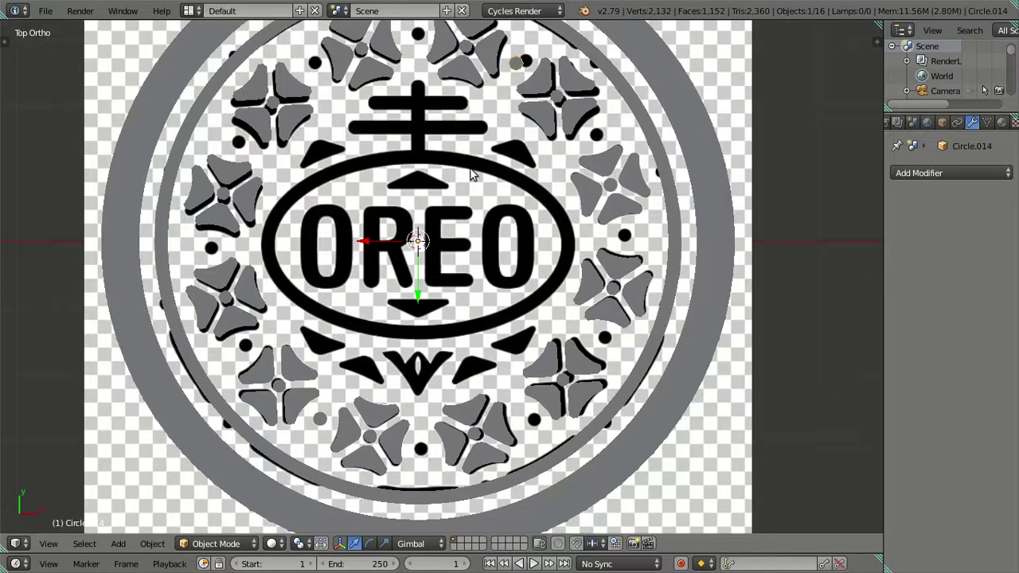
pyautogui.keyDown('shift'); pyautogui.rightClick(321, 422); pyautogui.keyUp('shift')
pyautogui.hotkey('shift', 'd')
pyautogui.press('r')
pyautogui.press('x')
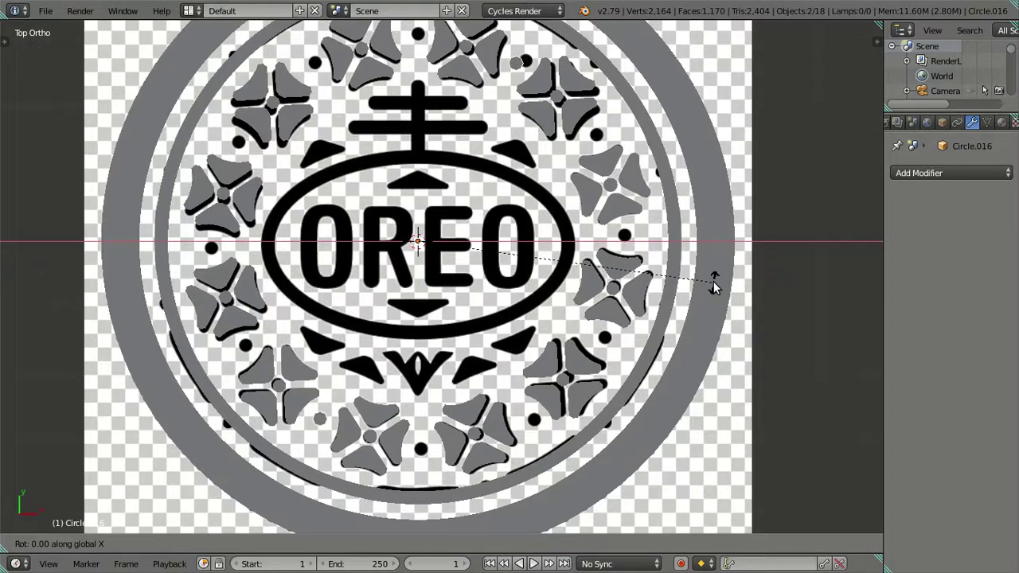
pyautogui.click(715, 288)
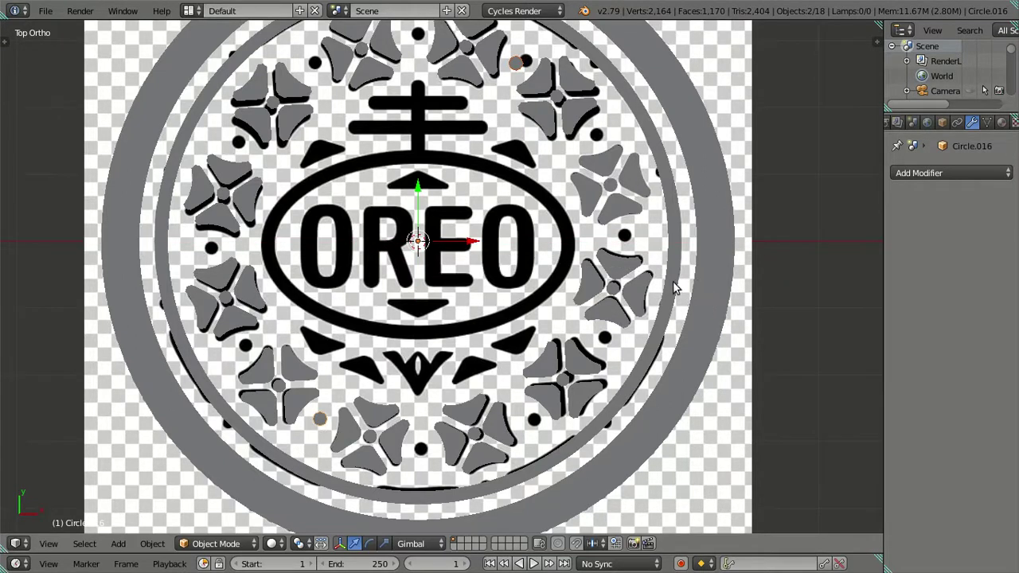
pyautogui.press('r')
pyautogui.press('Escape')
pyautogui.write('rz30')
pyautogui.press('Return')
# Step: Make three more copies of the pair, each turned 30° about Z
pyautogui.hotkey('shift', 'd')
pyautogui.write('rz30')
pyautogui.press('Return')
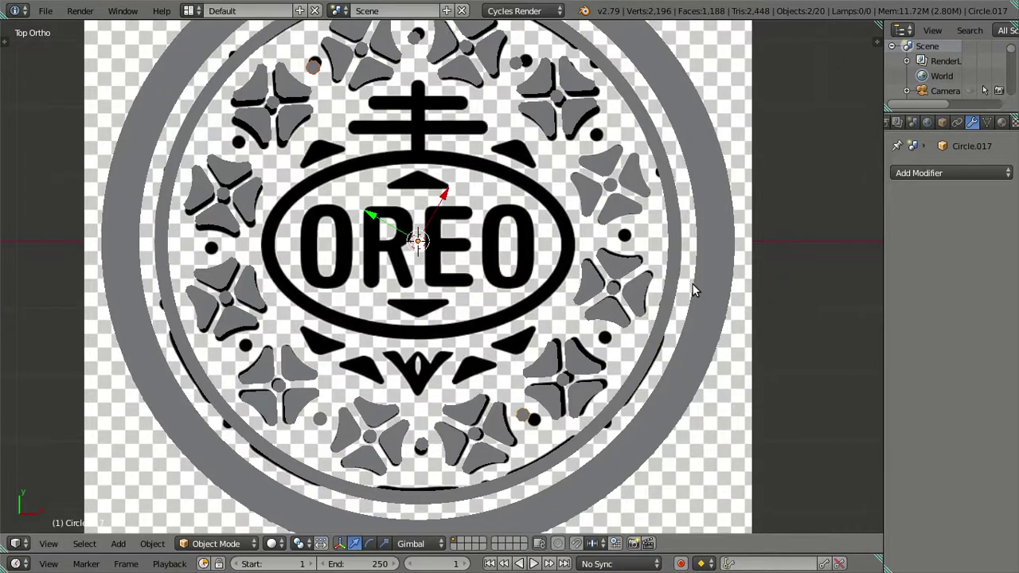
pyautogui.hotkey('shift', 'd')
pyautogui.write('rz3')
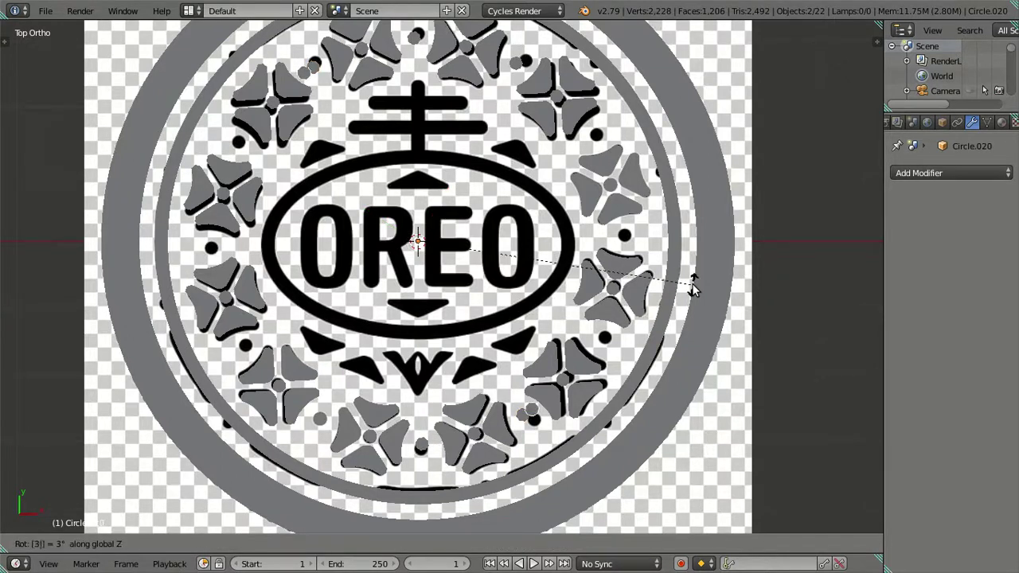
pyautogui.write('0')
pyautogui.press('Return')
pyautogui.hotkey('shift', 'd')
pyautogui.write('rz30')
pyautogui.press('Return')
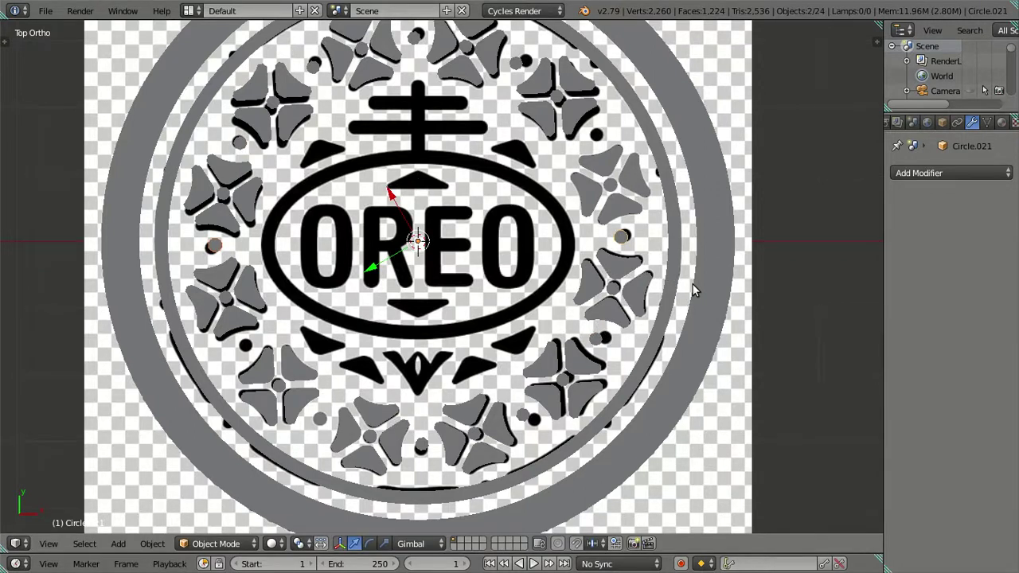
# Step: Add one more copy of the pair rotated 30° around the emblem centre
pyautogui.press('r')
pyautogui.press('Escape')
pyautogui.hotkey('shift', 'd')
pyautogui.write('rz30')
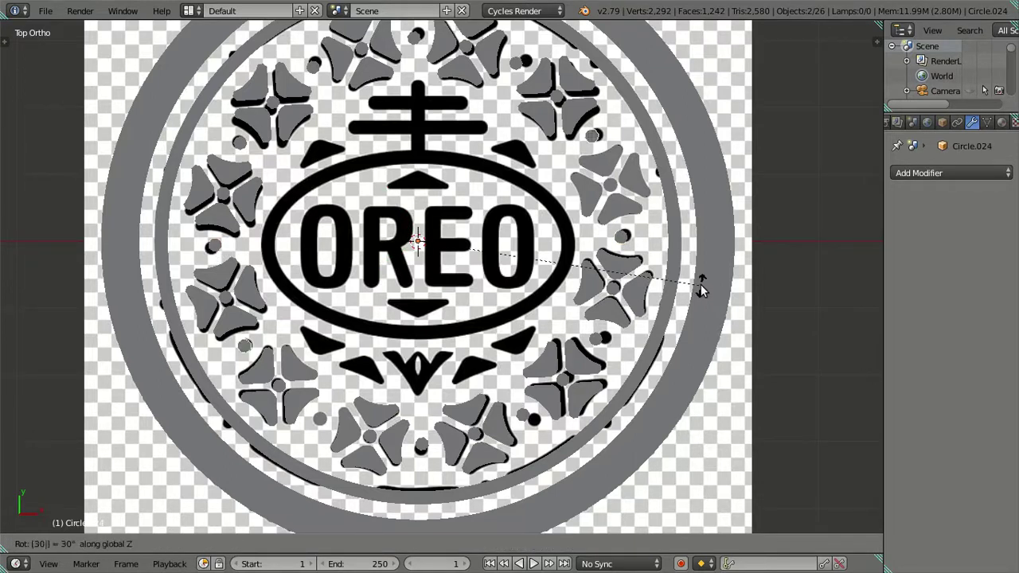
pyautogui.press('Return')
pyautogui.scroll(-1, 602, 283)
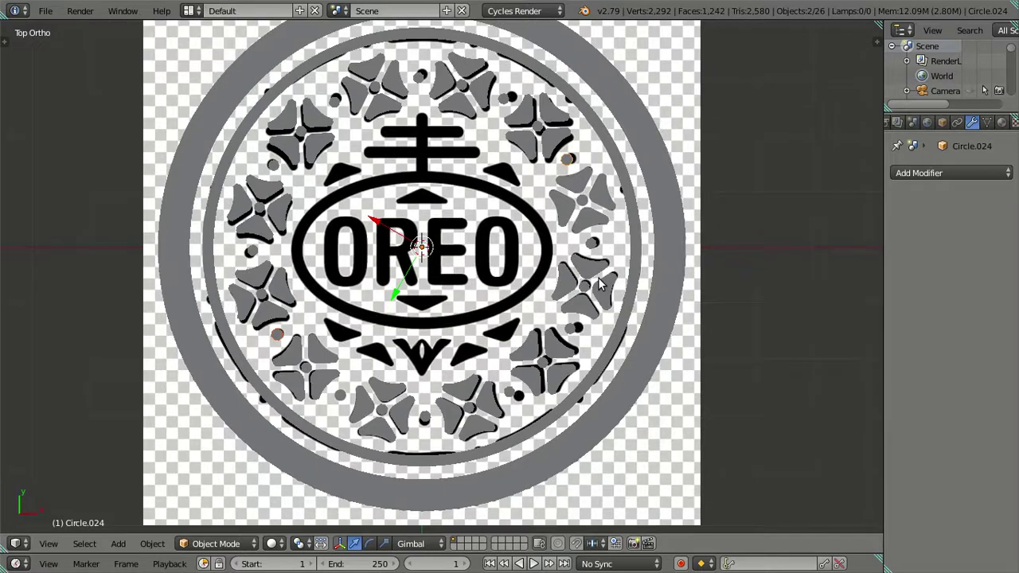
# Step: Orbit to inspect the ring, then deselect all and return to top-down wireframe view
pyautogui.moveTo(507, 317)
pyautogui.mouseDown(button='middle')
pyautogui.moveTo(485, 254)
pyautogui.moveTo(507, 296)
pyautogui.moveTo(505, 360)
pyautogui.moveTo(518, 391)
pyautogui.moveTo(473, 309)
pyautogui.mouseUp(button='middle')
pyautogui.press('a')
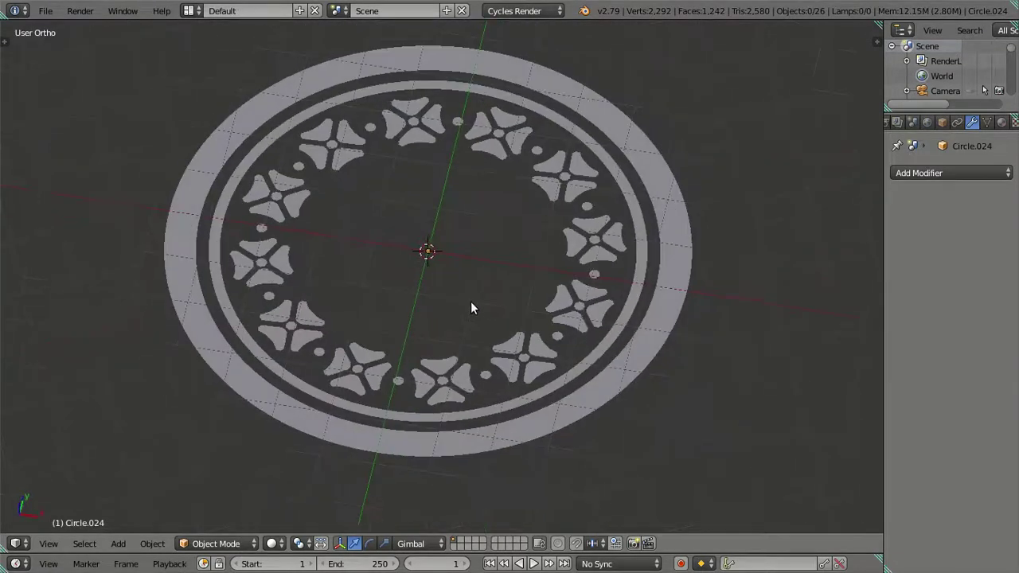
pyautogui.press('KP_7')
pyautogui.press('z')
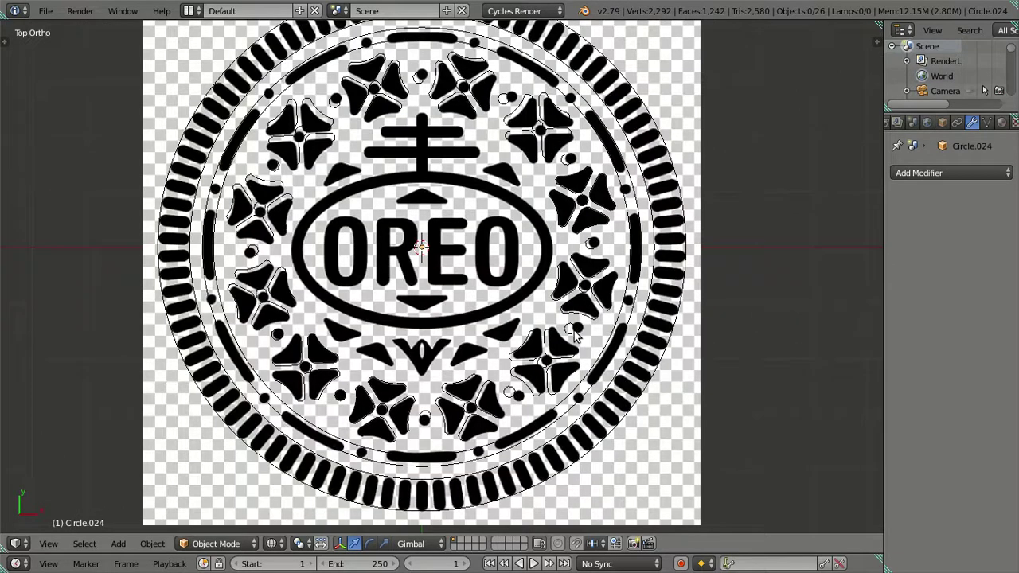
# Step: Select the small dot circle and frame the flower near the rings
pyautogui.scroll(2, 579, 336)
pyautogui.scroll(1, 589, 326)
pyautogui.keyDown('shift'); pyautogui.moveTo(623, 277); pyautogui.dragTo(602, 246, button='middle'); pyautogui.keyUp('shift')
pyautogui.rightClick(263, 437)
pyautogui.scroll(-1, 398, 319)
pyautogui.moveTo(645, 207)
pyautogui.keyDown('shift'); pyautogui.mouseDown(button='middle')
pyautogui.moveTo(567, 275)
pyautogui.moveTo(506, 352)
pyautogui.mouseUp(button='middle'); pyautogui.keyUp('shift')
pyautogui.scroll(1, 567, 275)
pyautogui.scroll(2, 505, 353)
# Step: Select the flower and, in Edit Mode, its linked centre circle
pyautogui.rightClick(499, 299)
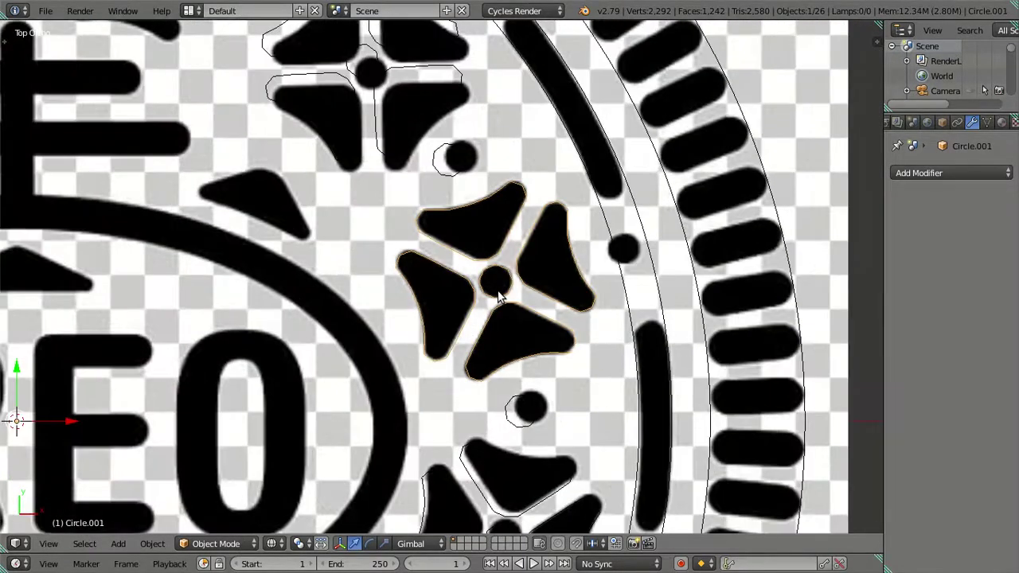
pyautogui.scroll(3, 499, 295)
pyautogui.press('Tab')
pyautogui.rightClick(548, 272)
pyautogui.press('l')
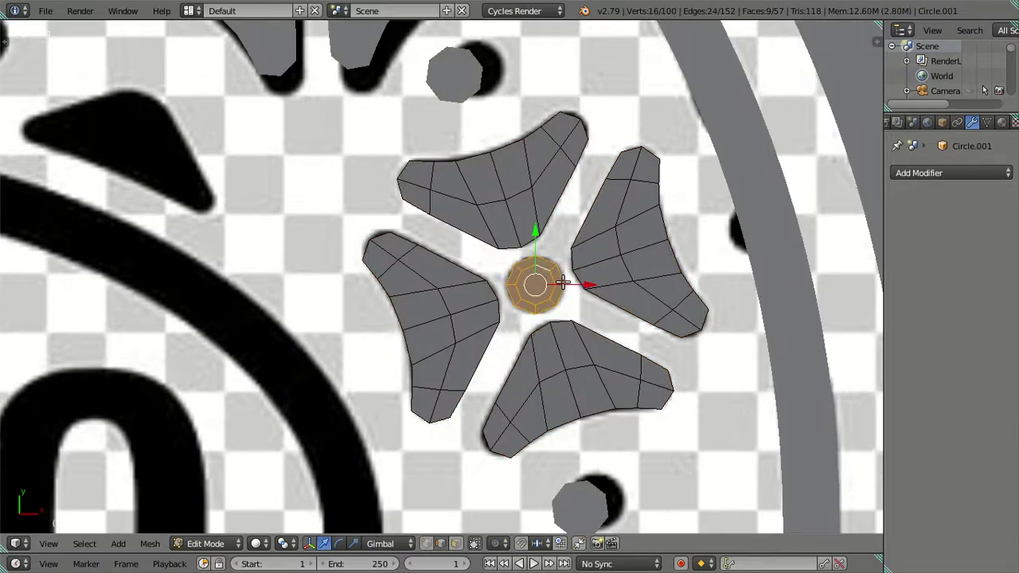
# Step: Toggle wireframe on and off to check the centre circle selection against the reference
pyautogui.scroll(-2, 563, 282)
pyautogui.scroll(-2, 563, 282)
pyautogui.scroll(2, 563, 281)
pyautogui.press('z')
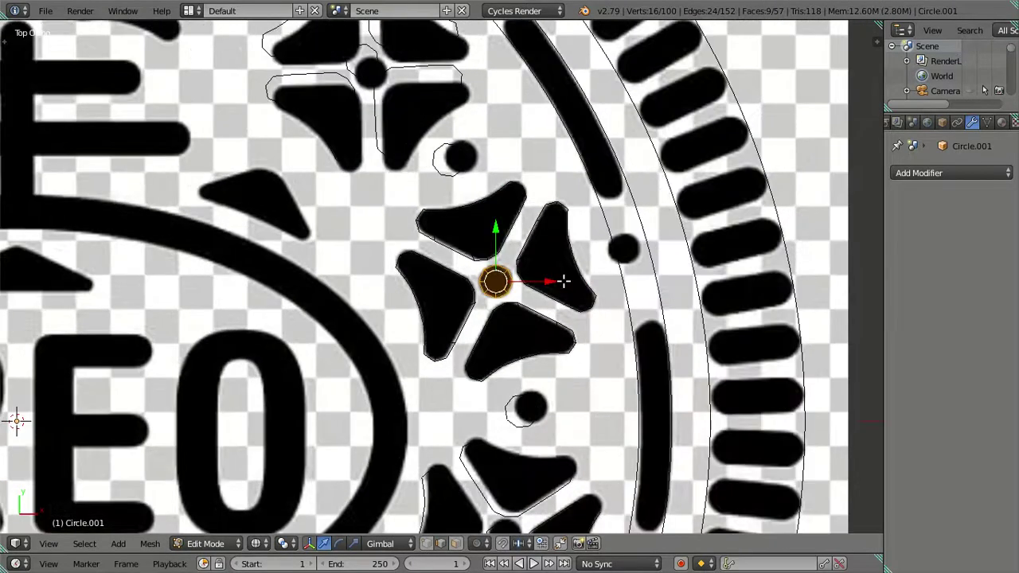
pyautogui.scroll(1, 563, 281)
pyautogui.press('z')
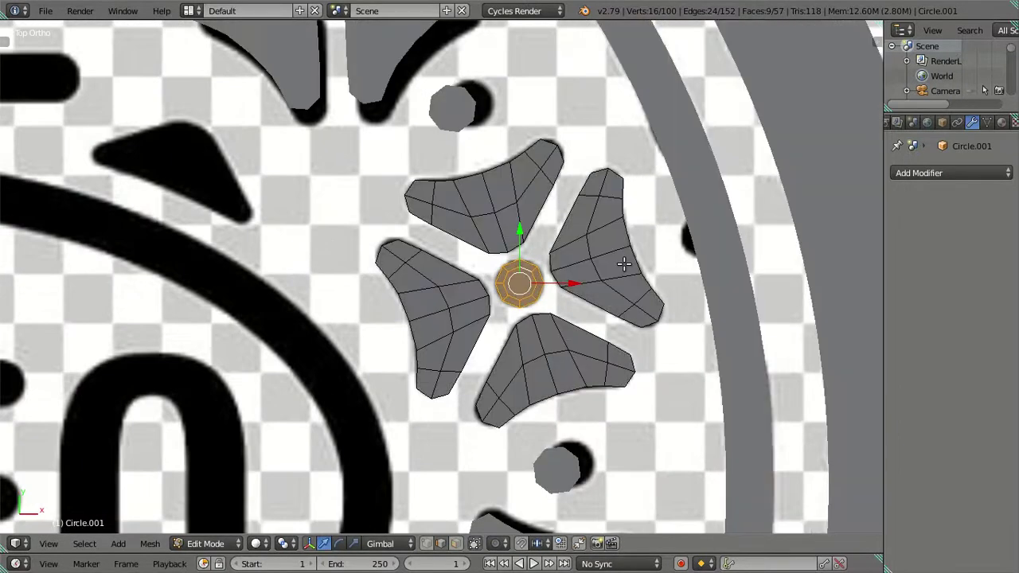
pyautogui.scroll(1, 618, 264)
pyautogui.scroll(1, 550, 289)
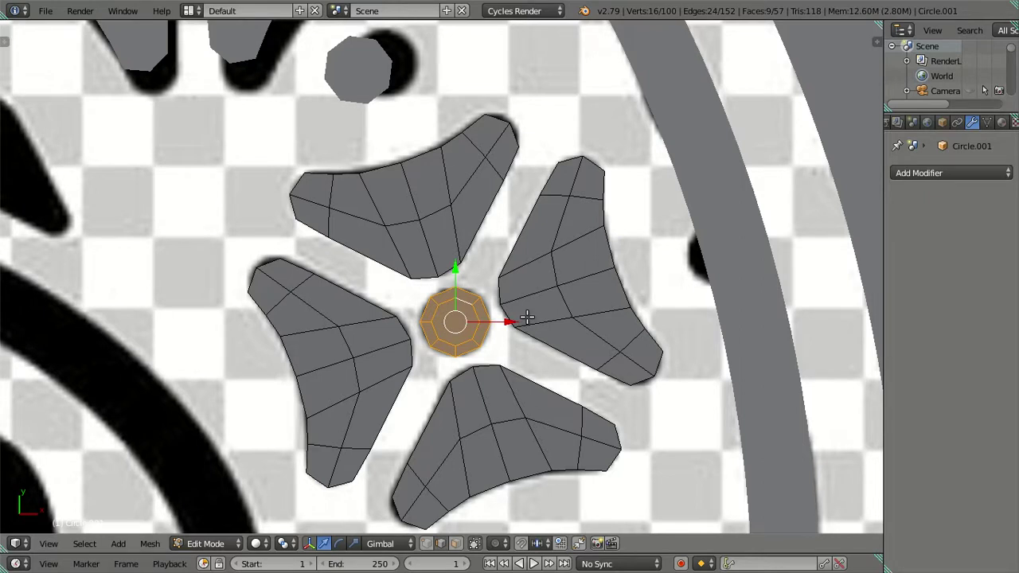
pyautogui.click(528, 318)
# Step: Duplicate the flower's centre circle and separate the copy into its own object
pyautogui.hotkey('shift', 'd')
pyautogui.rightClick(655, 283)
pyautogui.press('p')
pyautogui.click(655, 281)
pyautogui.press('Tab')
# Step: Select the new circle and scale it outward toward the dot in textured view
pyautogui.rightClick(480, 333)
pyautogui.hotkey('shift', 'z')
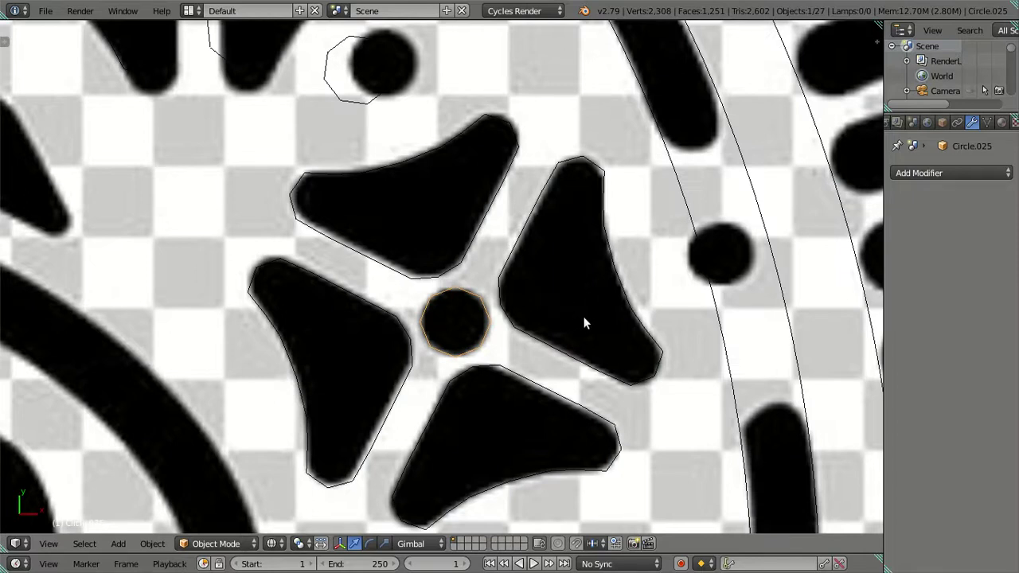
pyautogui.press('s')
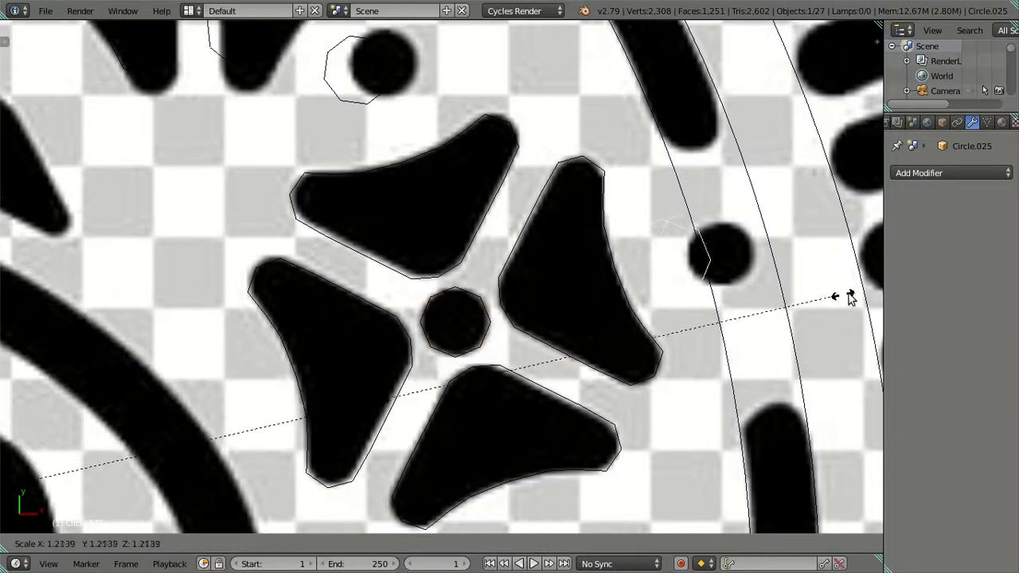
pyautogui.click(28, 295)
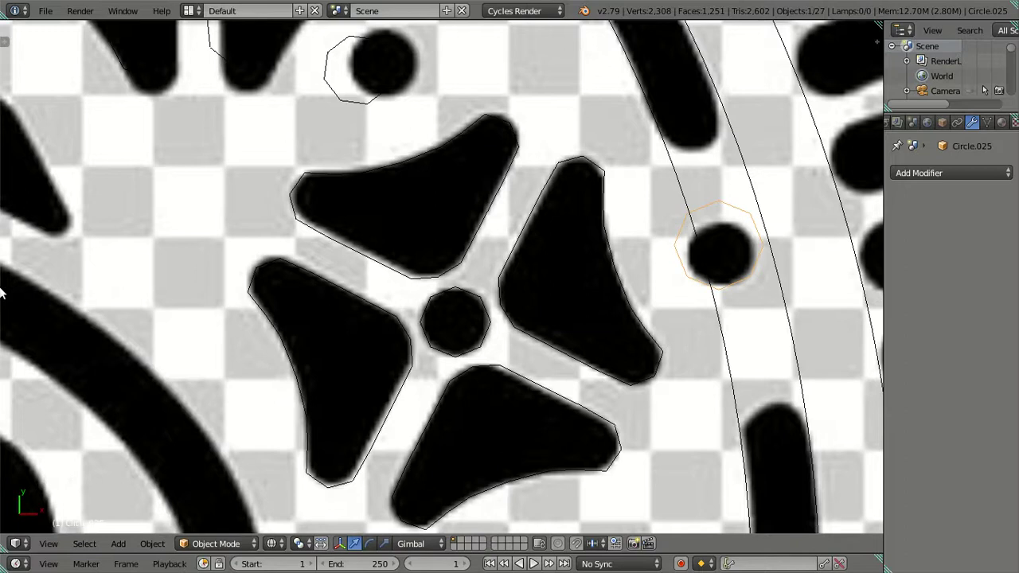
# Step: Snap the 3D cursor to the circle's selected vertices
pyautogui.press('Tab')
pyautogui.press('a')
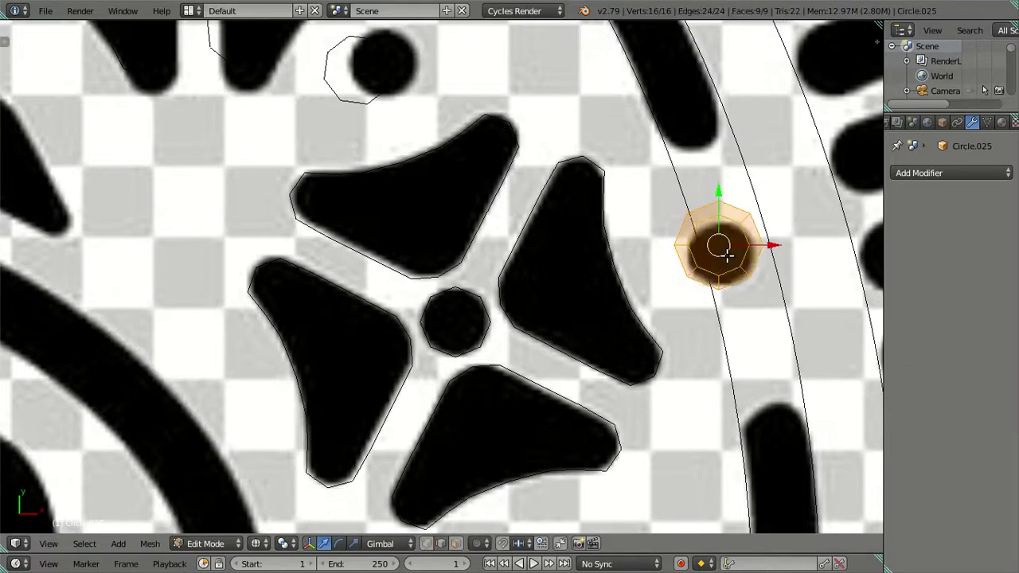
pyautogui.hotkey('shift', 's')
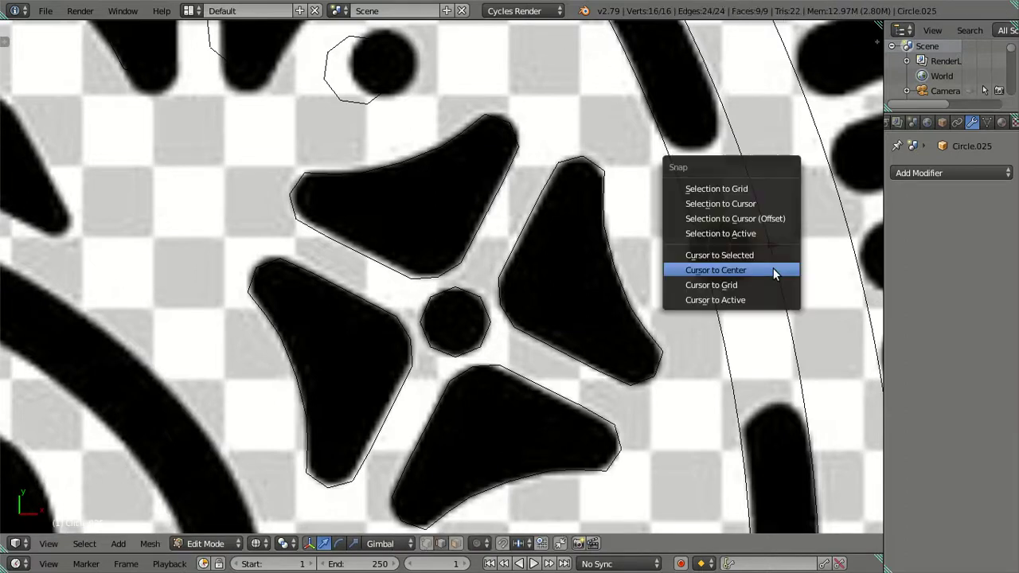
pyautogui.click(774, 254)
pyautogui.press('a')
pyautogui.press('Tab')
# Step: Snap the circle's vertices to the 3D cursor using Selection to Cursor (Offset)
pyautogui.hotkey('ctrl', 'z')
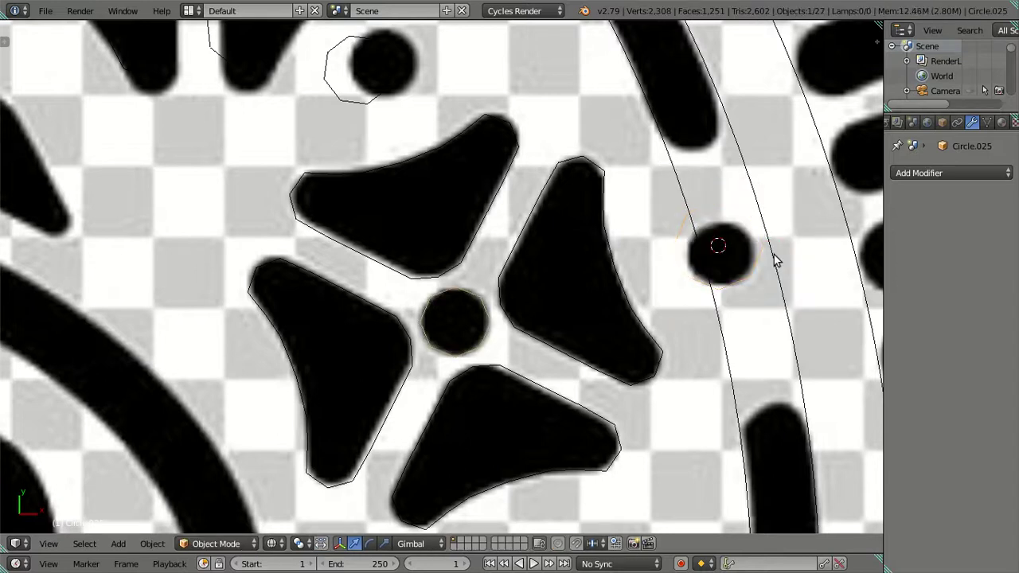
pyautogui.press('Tab')
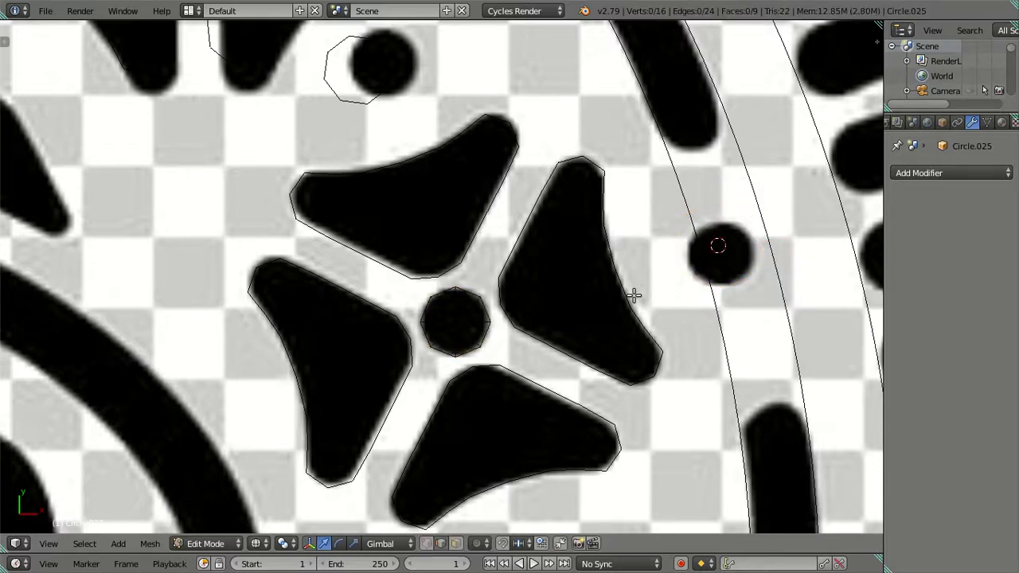
pyautogui.press('a')
pyautogui.hotkey('shift', 's')
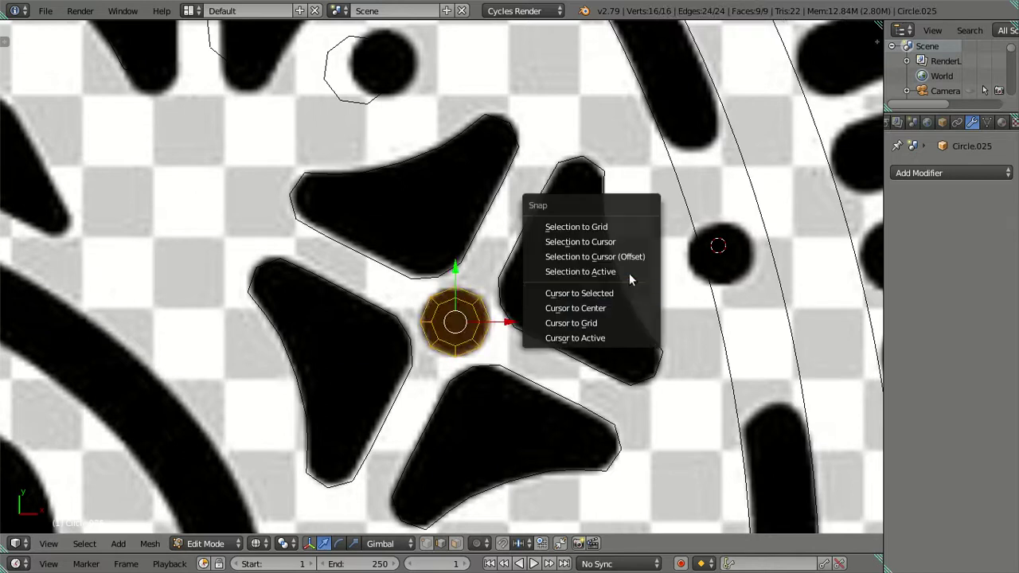
pyautogui.click(629, 253)
pyautogui.hotkey('alt', 'z')
pyautogui.press('a')
pyautogui.hotkey('alt', 'z')
# Step: Zoom out to check the circle's placement and return to Object Mode
pyautogui.scroll(-1, 717, 271)
pyautogui.scroll(-2, 717, 275)
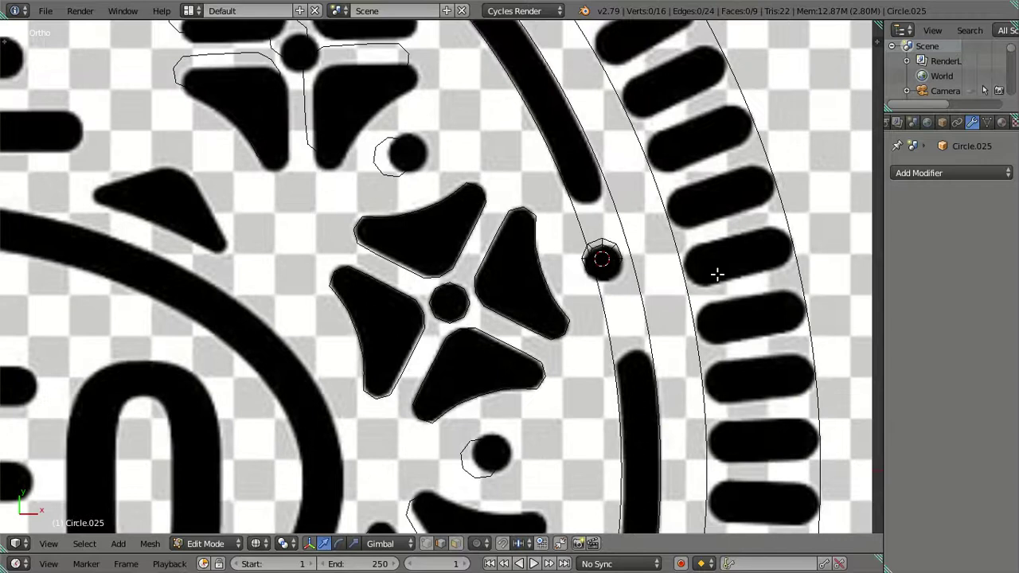
pyautogui.scroll(-1, 717, 274)
pyautogui.scroll(-1, 721, 273)
pyautogui.scroll(-1, 677, 302)
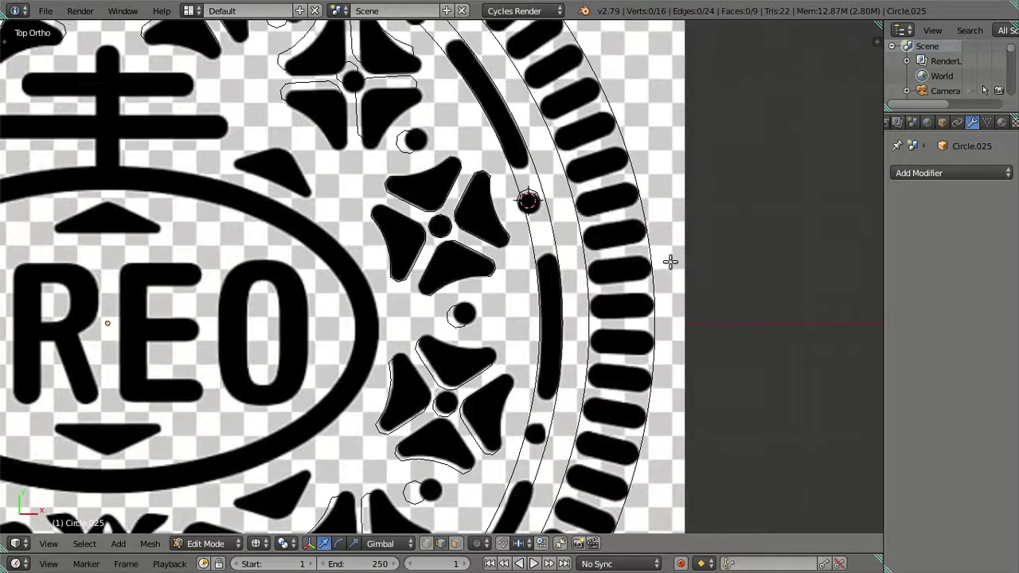
pyautogui.scroll(1, 607, 262)
pyautogui.scroll(1, 568, 273)
pyautogui.scroll(1, 569, 273)
pyautogui.press('Tab')
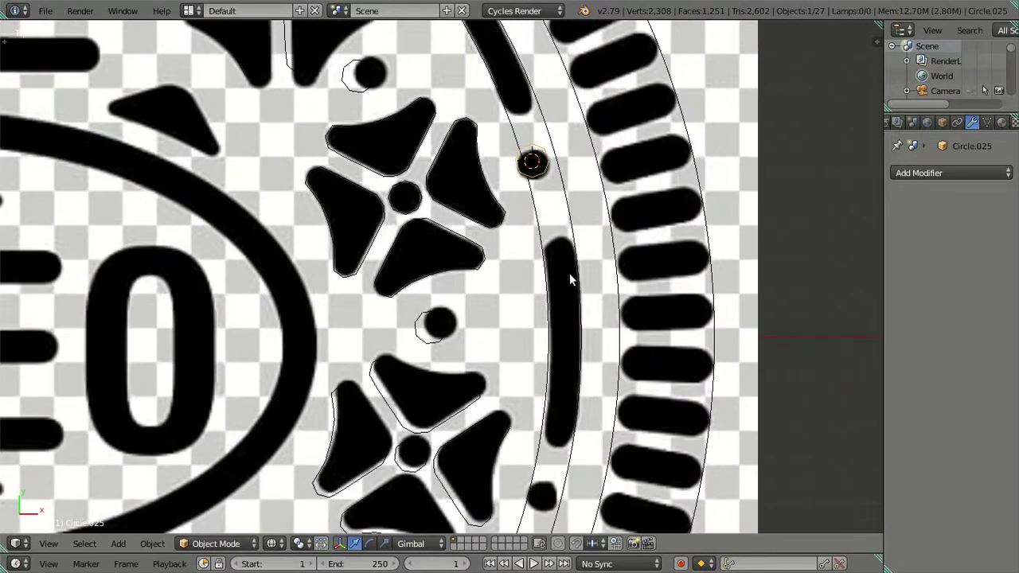
# Step: Select the double-ring object in solid shading and enter its mesh editing
pyautogui.rightClick(570, 273)
pyautogui.keyDown('shift'); pyautogui.moveTo(583, 296); pyautogui.dragTo(568, 268, button='middle'); pyautogui.keyUp('shift')
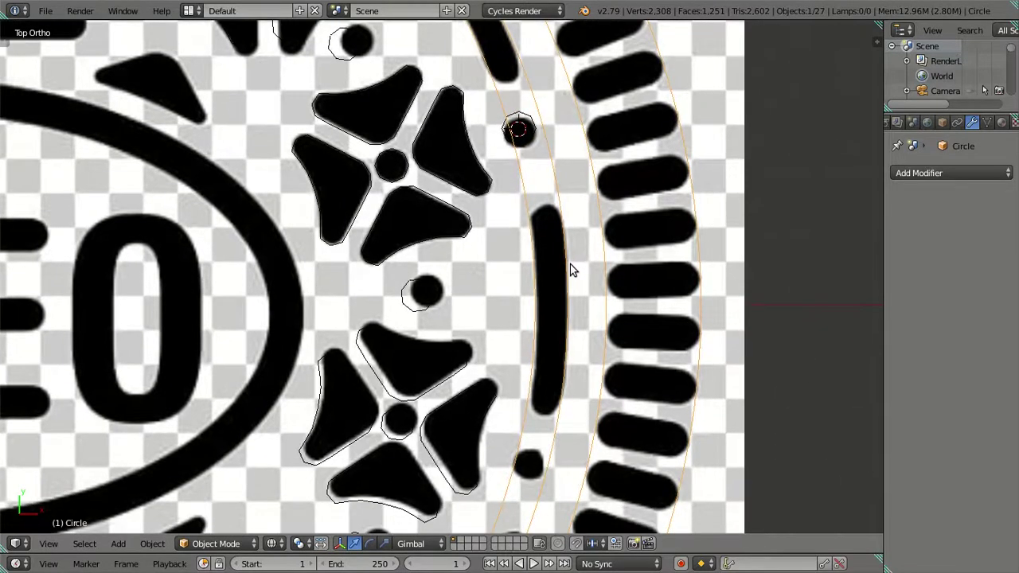
pyautogui.hotkey('alt', 'z')
pyautogui.press('Tab')
pyautogui.scroll(-3, 572, 271)
# Step: Select the linked inner ring loop and separate it into its own object
pyautogui.rightClick(505, 268)
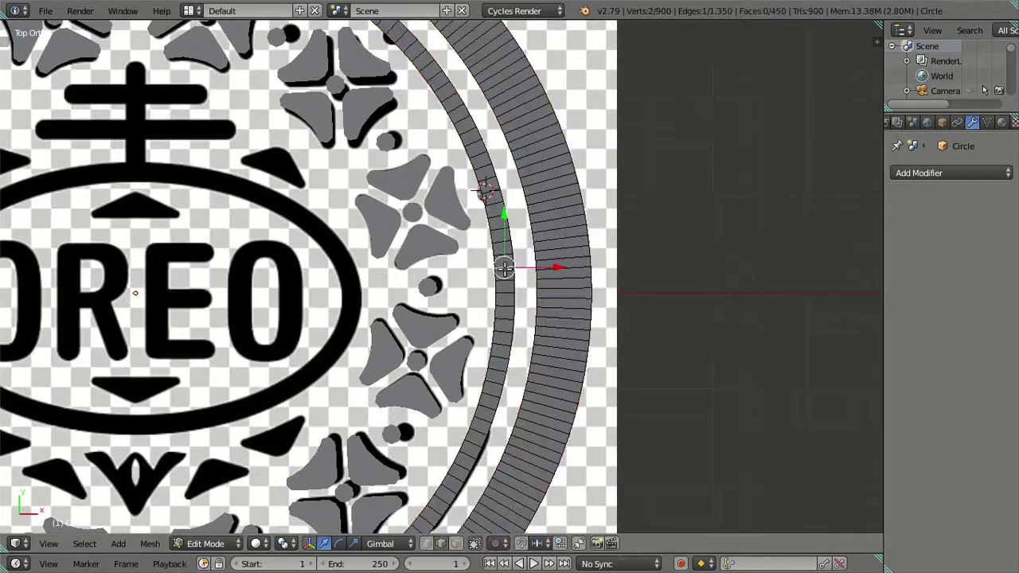
pyautogui.hotkey('ctrl', 'l')
pyautogui.press('p')
pyautogui.click(506, 270)
pyautogui.press('a')
pyautogui.press('a')
pyautogui.rightClick(506, 288)
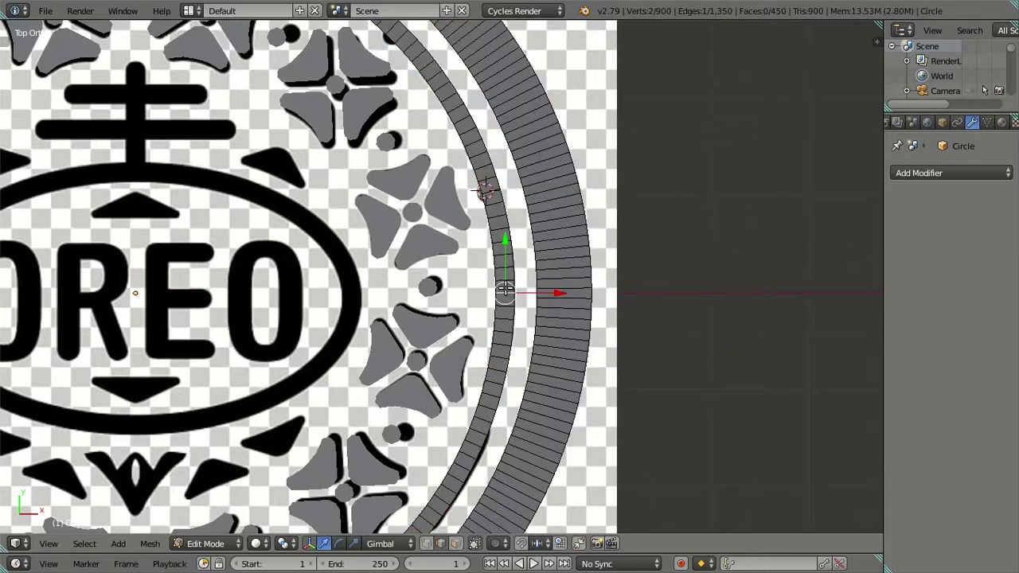
pyautogui.hotkey('ctrl', 'l')
pyautogui.press('p')
pyautogui.click(505, 289)
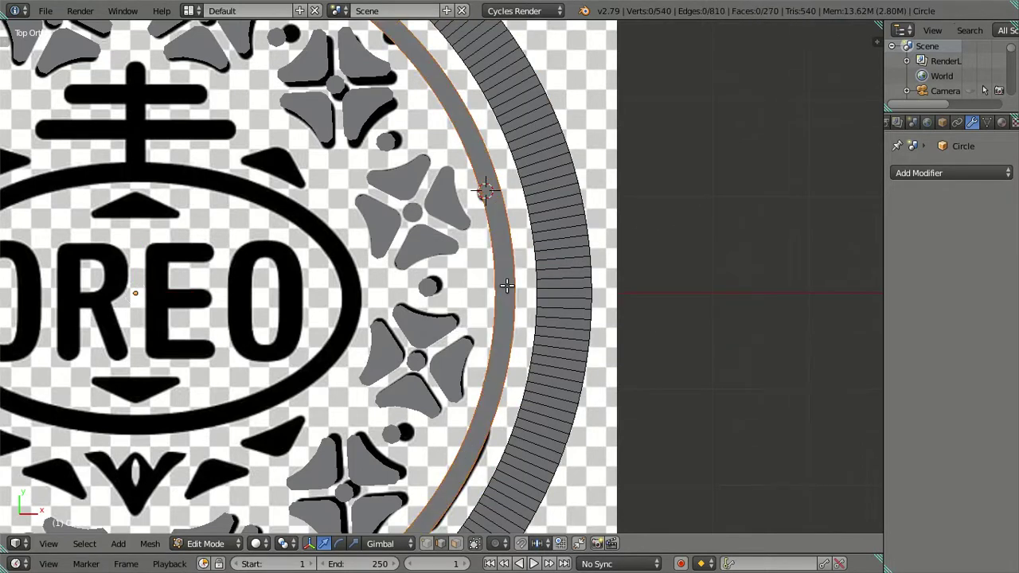
# Step: Leave editing, select the new Circle.026 inner ring, and start editing its mesh
pyautogui.scroll(1, 519, 275)
pyautogui.scroll(3, 519, 275)
pyautogui.press('Tab')
pyautogui.rightClick(561, 251)
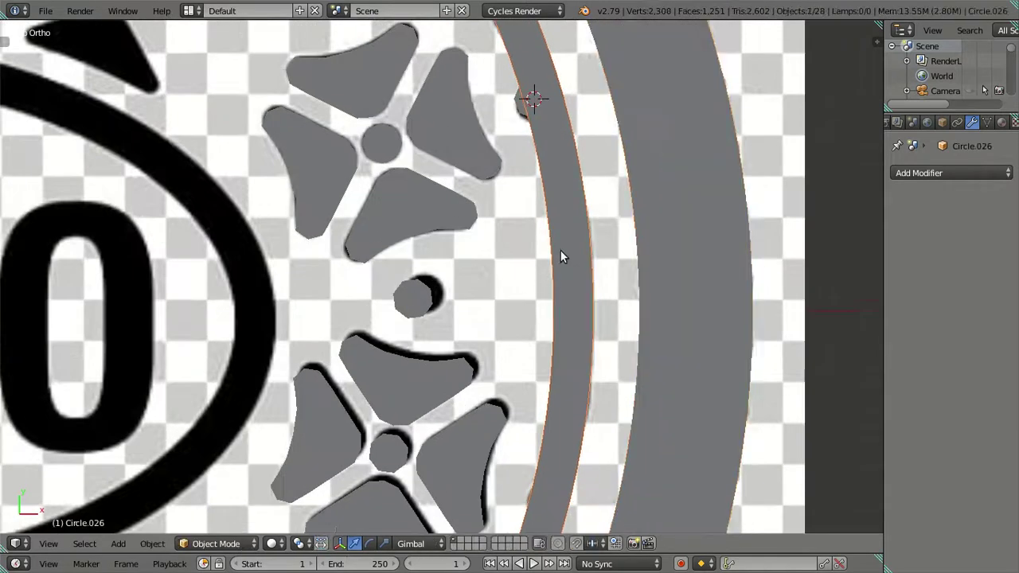
pyautogui.press('Tab')
# Step: Show the ring as wireframe in face mode and select a column of faces up the strip
pyautogui.press('z')
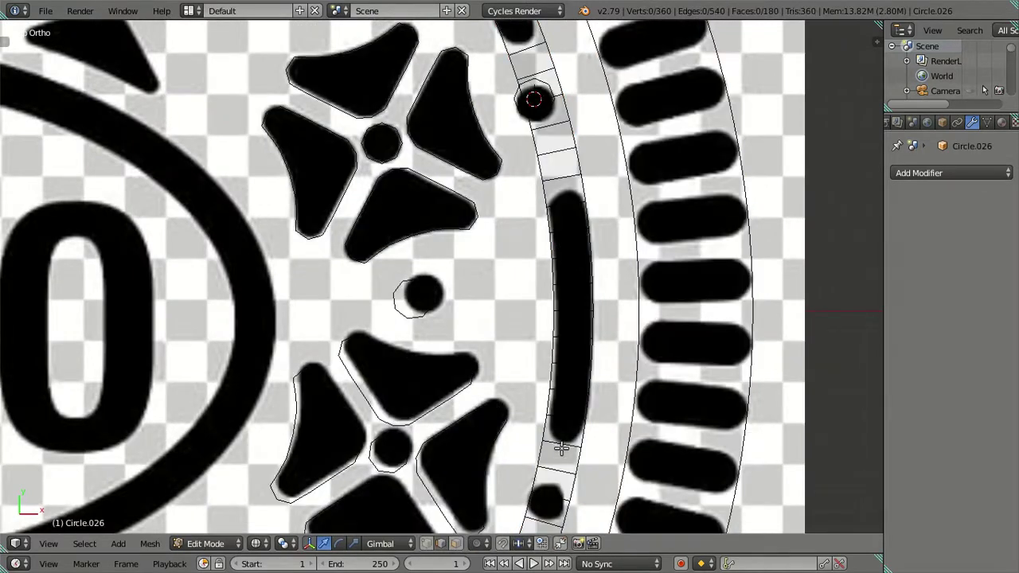
pyautogui.click(457, 543)
pyautogui.rightClick(565, 423)
pyautogui.keyDown('shift'); pyautogui.rightClick(571, 383); pyautogui.keyUp('shift')
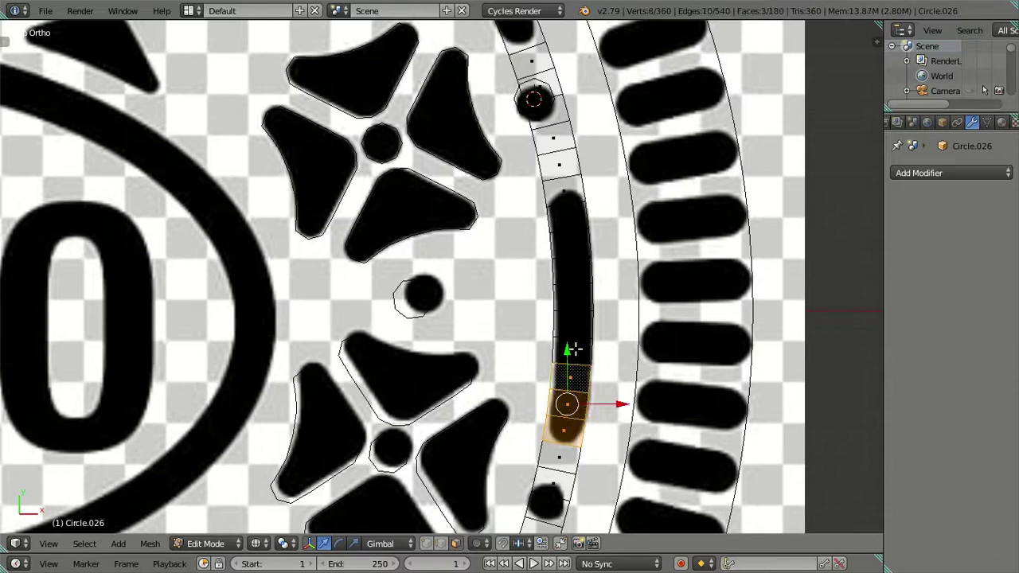
pyautogui.keyDown('shift'); pyautogui.rightClick(574, 350); pyautogui.keyUp('shift')
pyautogui.keyDown('shift'); pyautogui.rightClick(573, 325); pyautogui.keyUp('shift')
pyautogui.keyDown('shift'); pyautogui.rightClick(574, 298); pyautogui.keyUp('shift')
pyautogui.keyDown('shift'); pyautogui.rightClick(574, 273); pyautogui.keyUp('shift')
pyautogui.keyDown('shift'); pyautogui.rightClick(576, 243); pyautogui.keyUp('shift')
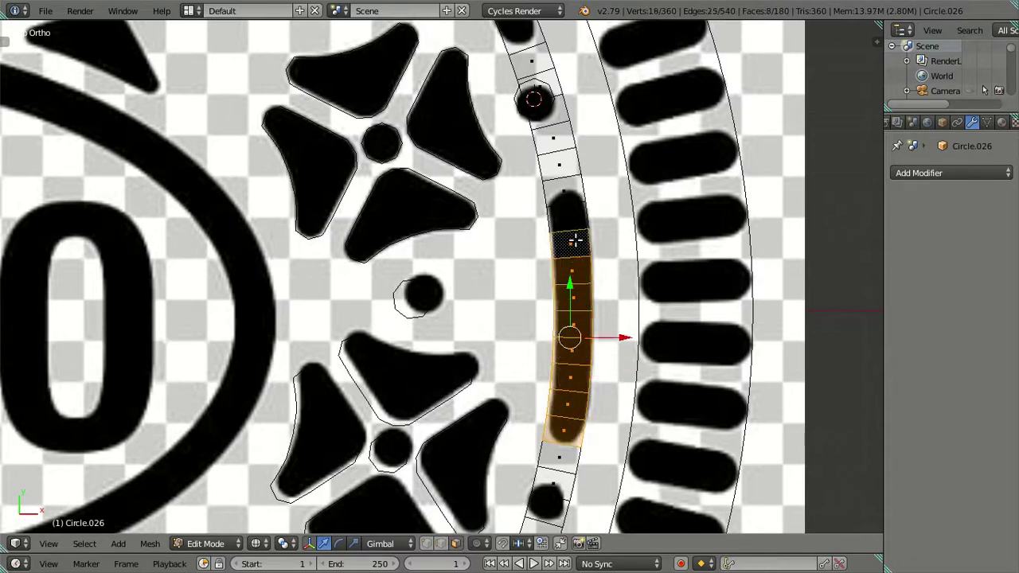
pyautogui.keyDown('shift'); pyautogui.rightClick(569, 199); pyautogui.keyUp('shift')
pyautogui.keyDown('shift'); pyautogui.rightClick(570, 194); pyautogui.keyUp('shift')
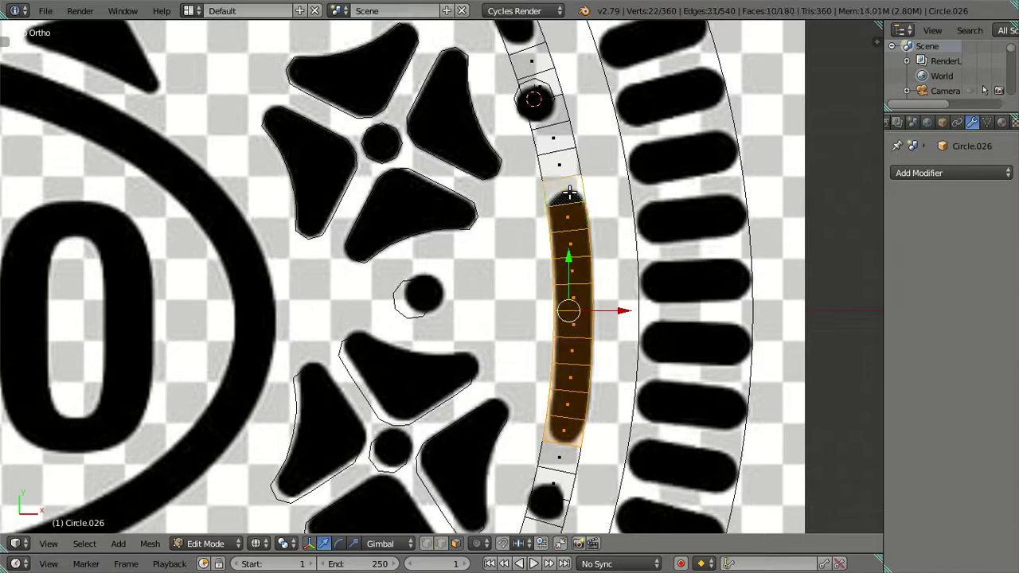
# Step: Restart the face selection at the black bar's end with a few neighbouring faces
pyautogui.scroll(-2, 562, 204)
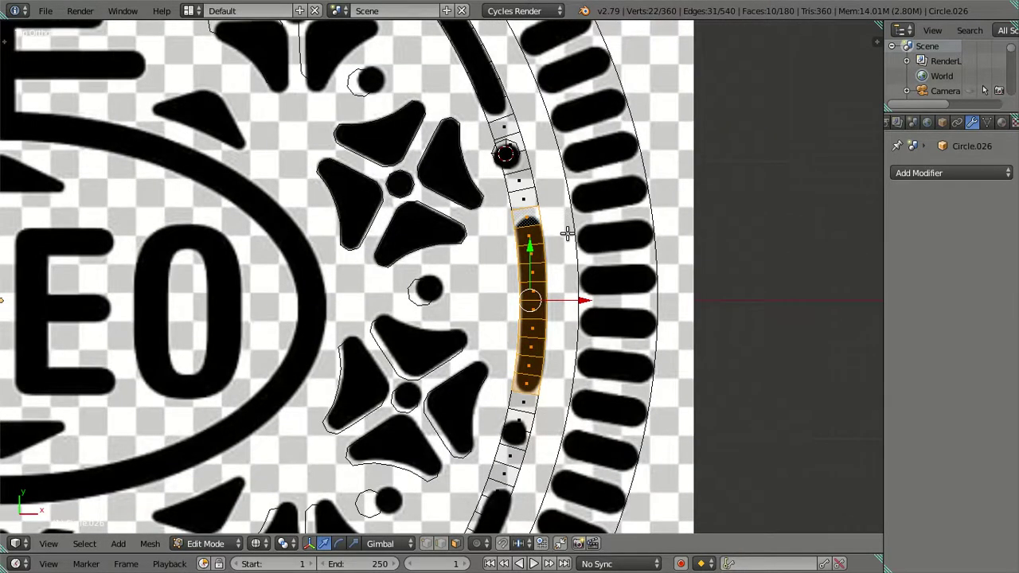
pyautogui.scroll(-2, 567, 233)
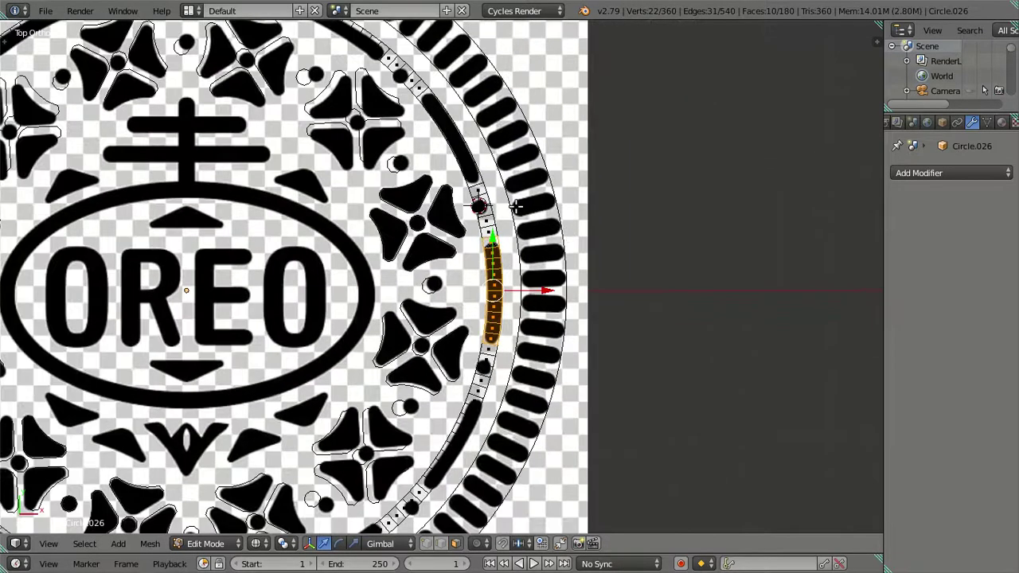
pyautogui.scroll(1, 516, 207)
pyautogui.scroll(2, 550, 355)
pyautogui.rightClick(575, 362)
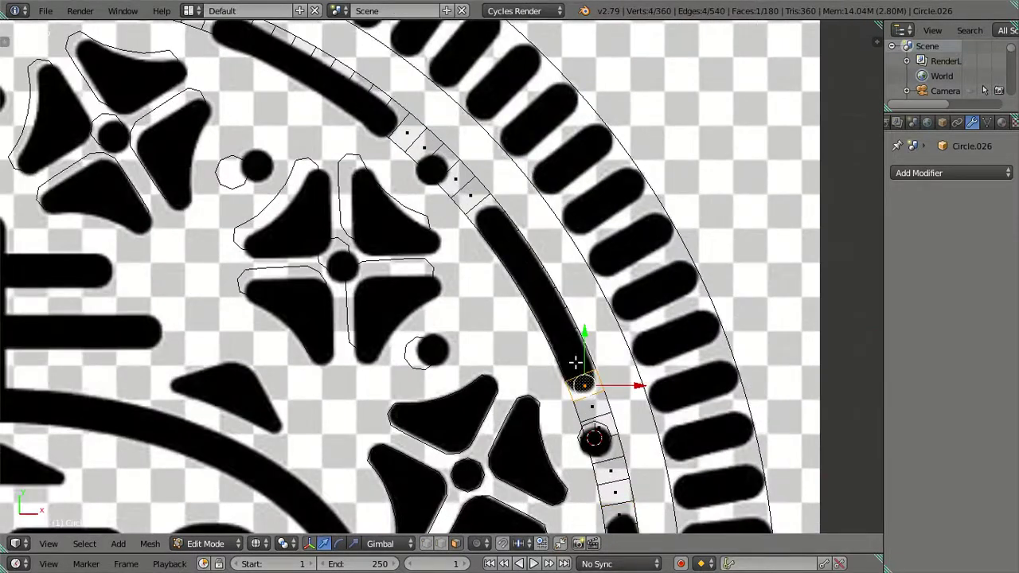
pyautogui.keyDown('shift'); pyautogui.rightClick(569, 351); pyautogui.keyUp('shift')
pyautogui.keyDown('shift'); pyautogui.rightClick(567, 333); pyautogui.keyUp('shift')
pyautogui.scroll(-3, 571, 322)
pyautogui.scroll(3, 571, 326)
# Step: Extend the face selection along the black bar to its far end
pyautogui.keyDown('shift'); pyautogui.rightClick(553, 332); pyautogui.keyUp('shift')
pyautogui.keyDown('shift'); pyautogui.rightClick(551, 303); pyautogui.keyUp('shift')
pyautogui.keyDown('shift'); pyautogui.rightClick(541, 282); pyautogui.keyUp('shift')
pyautogui.keyDown('shift'); pyautogui.rightClick(526, 266); pyautogui.keyUp('shift')
pyautogui.keyDown('shift'); pyautogui.rightClick(511, 240); pyautogui.keyUp('shift')
pyautogui.keyDown('shift'); pyautogui.rightClick(500, 226); pyautogui.keyUp('shift')
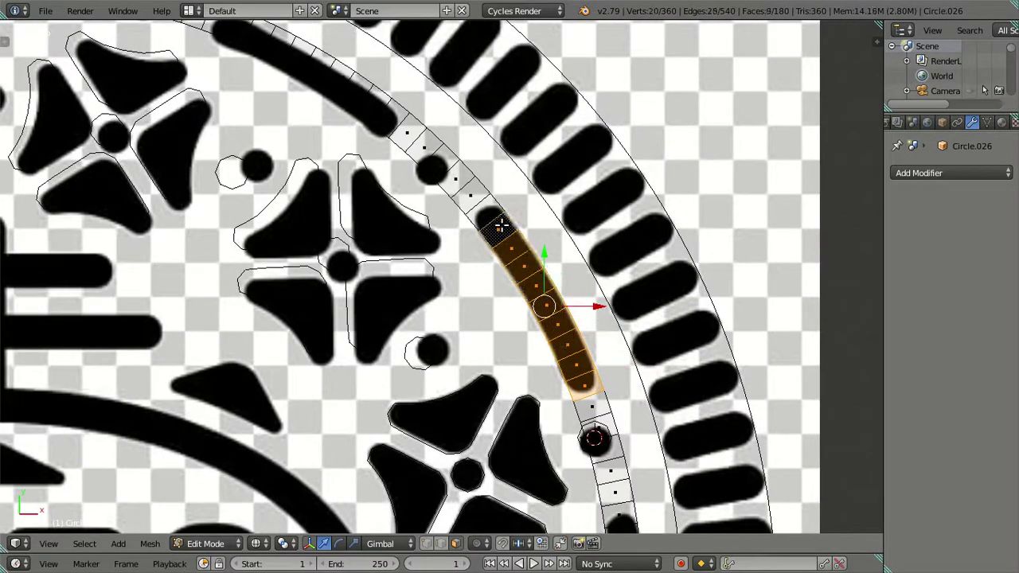
pyautogui.keyDown('shift'); pyautogui.rightClick(488, 212); pyautogui.keyUp('shift')
# Step: Duplicate the ten bar faces in place and delete the rest of the original ring
pyautogui.hotkey('shift', 'd')
pyautogui.press('Escape')
pyautogui.rightClick(423, 135)
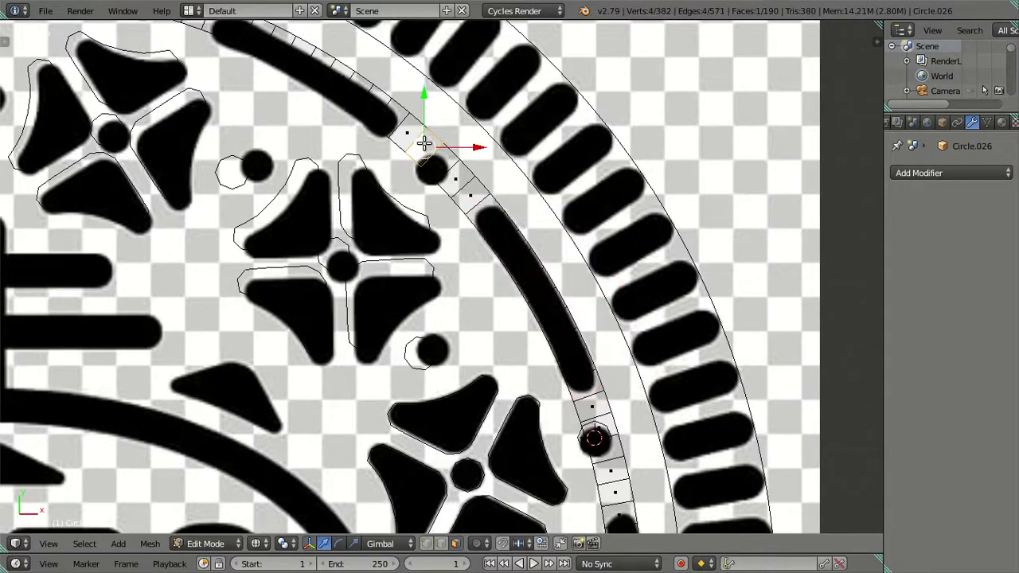
pyautogui.press('l')
pyautogui.press('p')
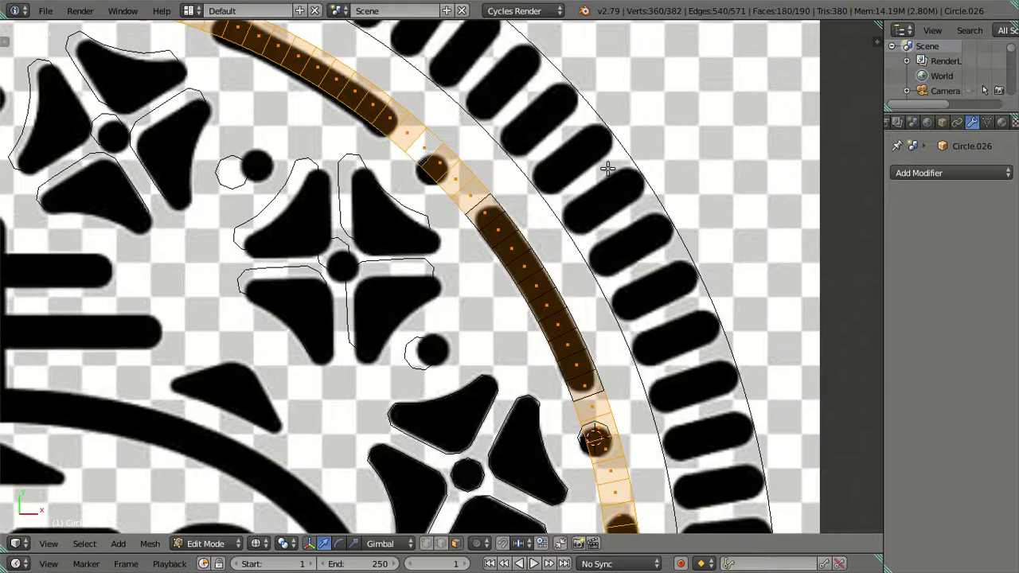
pyautogui.press('x')
pyautogui.click(603, 173)
# Step: Toggle to solid shading and zoom in on the arc strip
pyautogui.press('z')
pyautogui.scroll(-3, 523, 323)
pyautogui.scroll(3, 523, 324)
pyautogui.scroll(2, 423, 268)
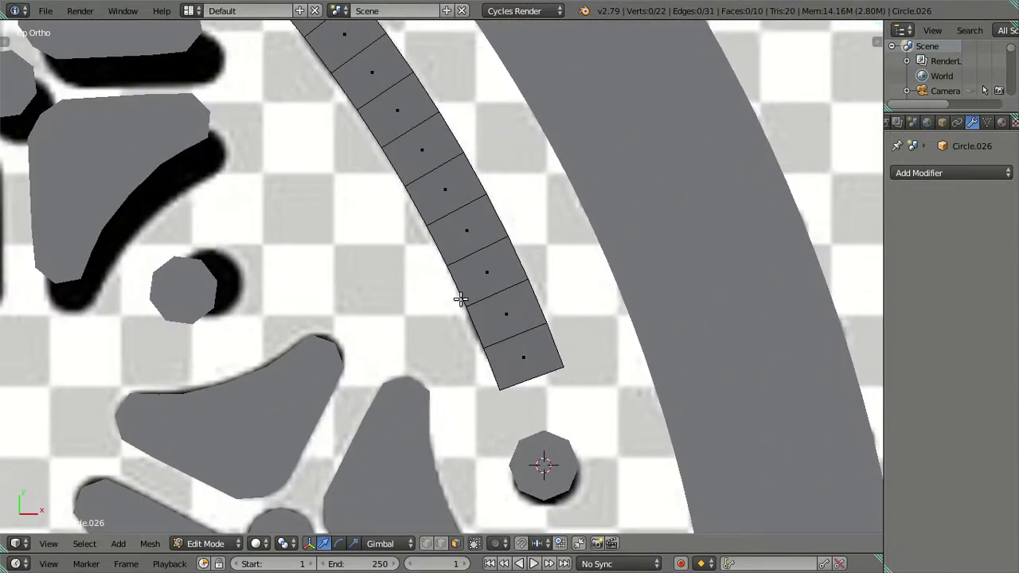
pyautogui.scroll(3, 477, 335)
pyautogui.press('z')
pyautogui.press('z')
pyautogui.scroll(-1, 529, 370)
pyautogui.scroll(1, 573, 410)
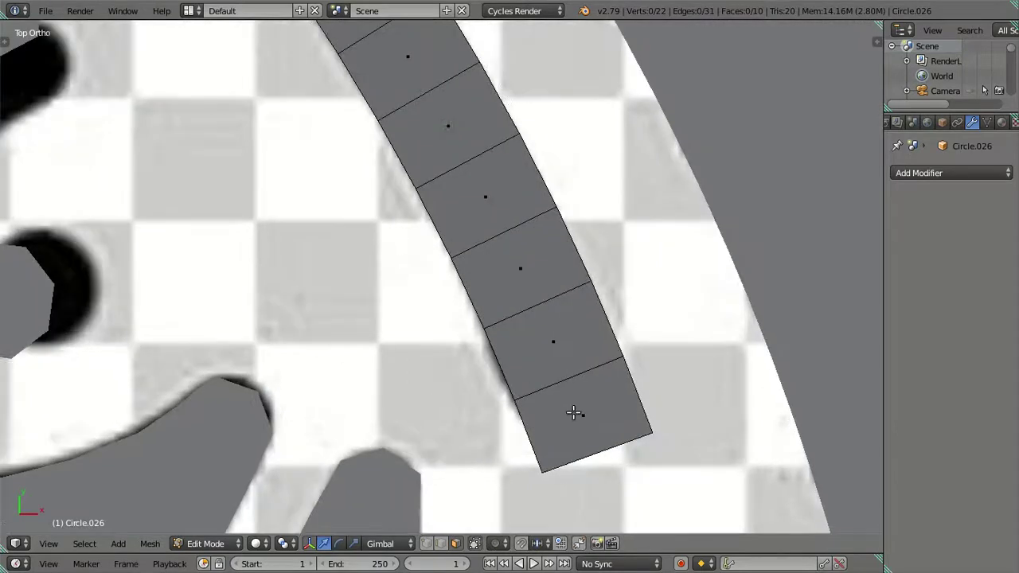
pyautogui.scroll(1, 535, 309)
pyautogui.scroll(2, 535, 309)
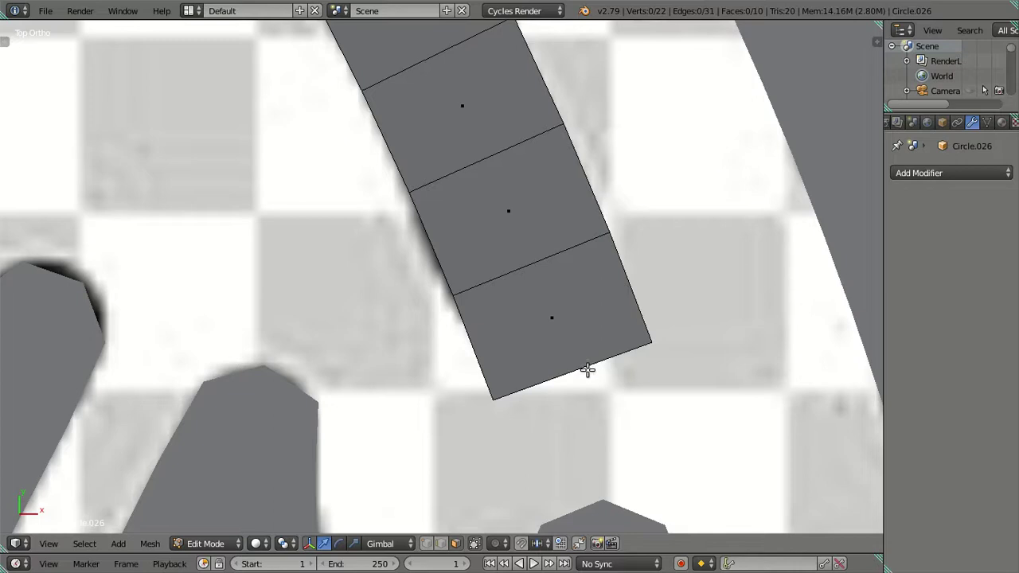
# Step: Loop-cut the strip lengthwise with 4 cuts
pyautogui.hotkey('ctrl', 'r')
pyautogui.scroll(1, 587, 368)
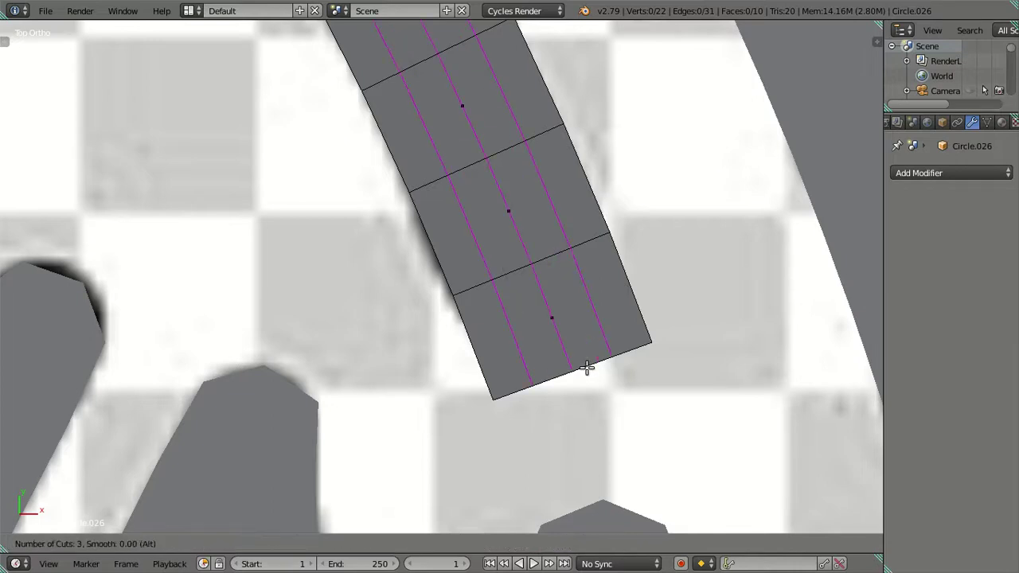
pyautogui.scroll(1, 587, 368)
pyautogui.scroll(1, 586, 367)
pyautogui.click(582, 364)
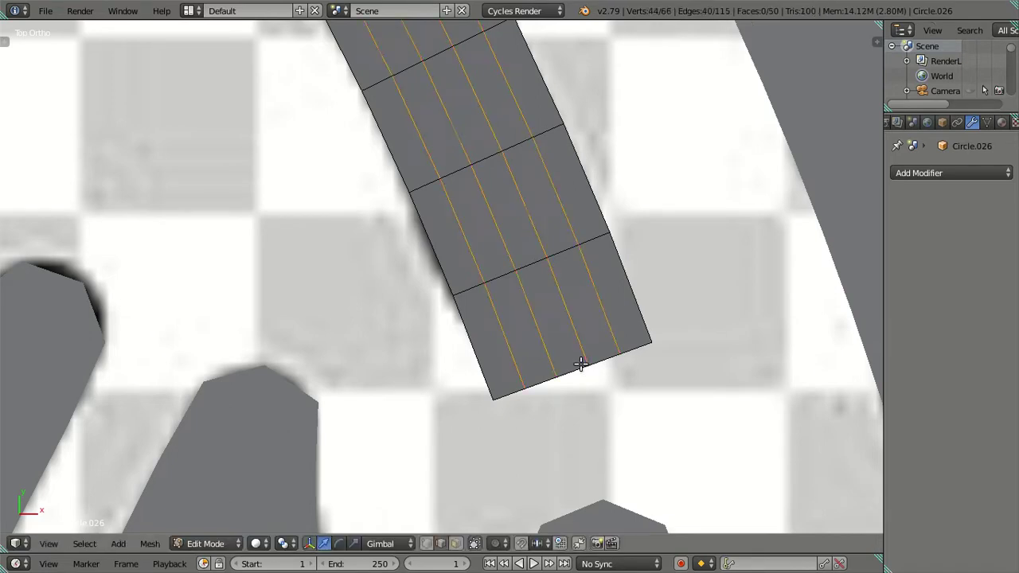
# Step: Add one crosswise loop cut near the strip's end
pyautogui.hotkey('ctrl', 'r')
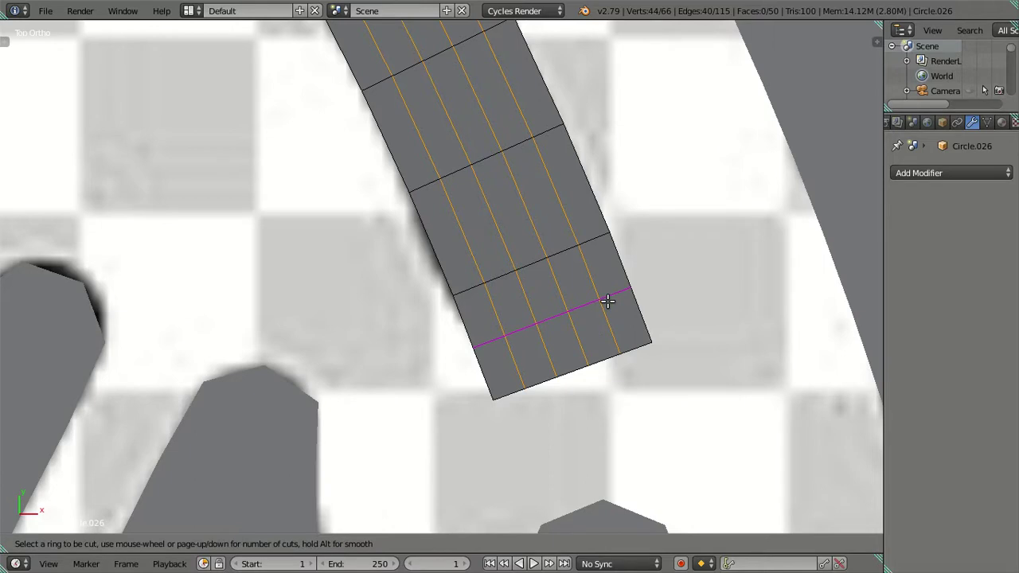
pyautogui.click(607, 301)
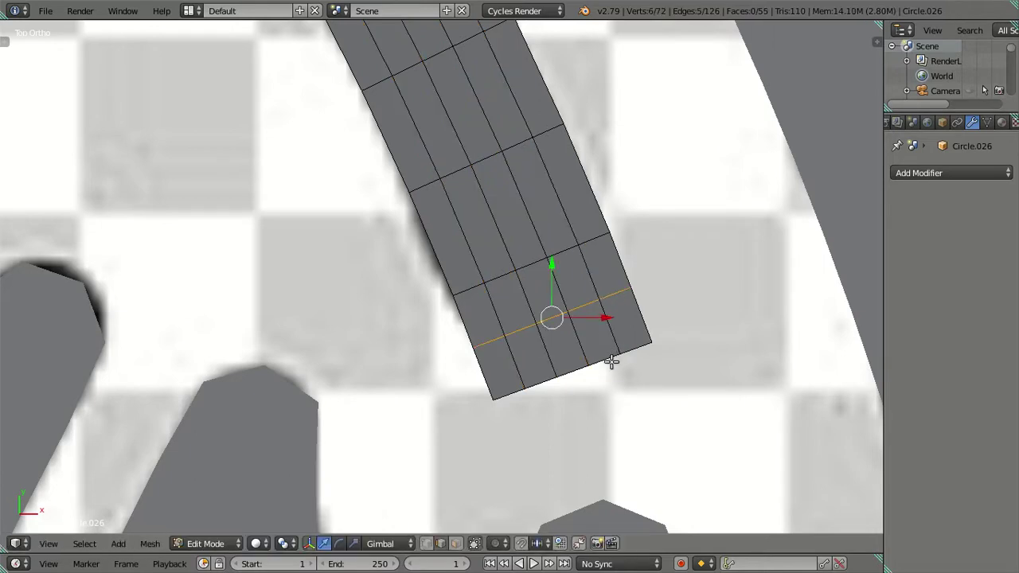
pyautogui.hotkey('ctrl', 'Tab')
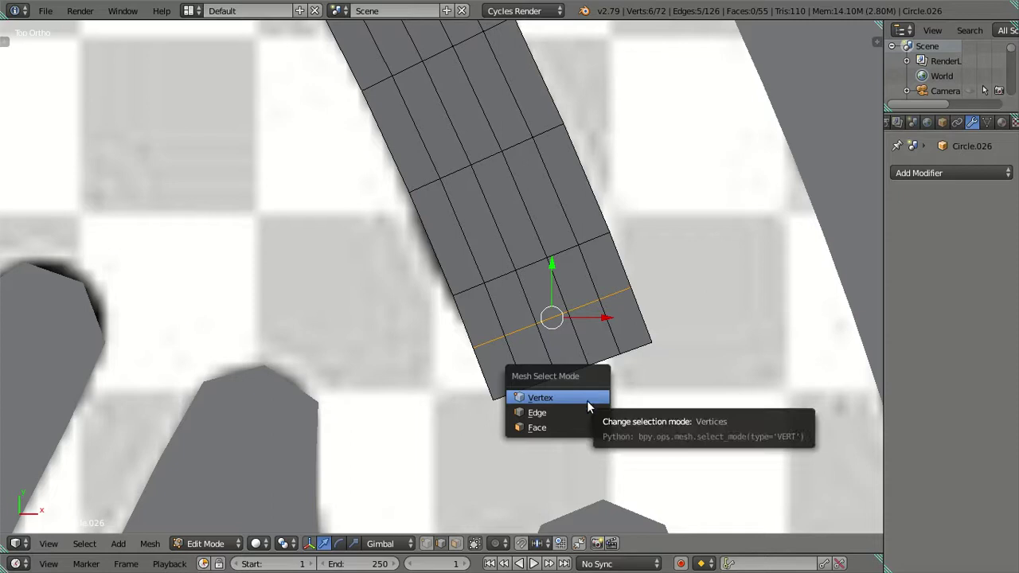
# Step: In edge mode, extrude the strip's top-end edge loop by one row in place
pyautogui.click(584, 414)
pyautogui.hotkey('ctrl', 'Tab')
pyautogui.scroll(-4, 399, 255)
pyautogui.scroll(3, 495, 463)
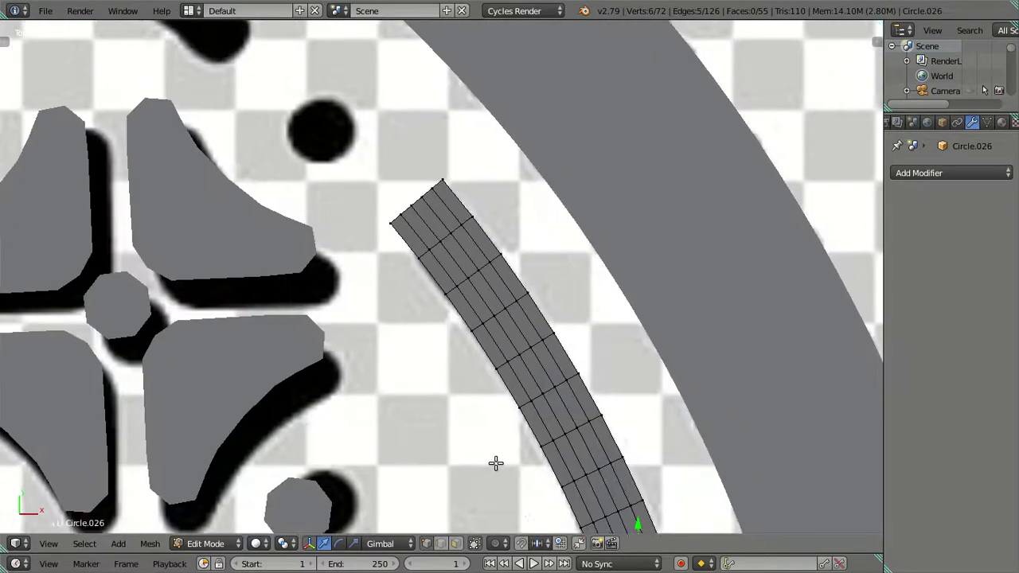
pyautogui.keyDown('alt'); pyautogui.rightClick(470, 216); pyautogui.keyUp('alt')
pyautogui.press('e')
pyautogui.click(471, 215)
pyautogui.scroll(-1, 494, 274)
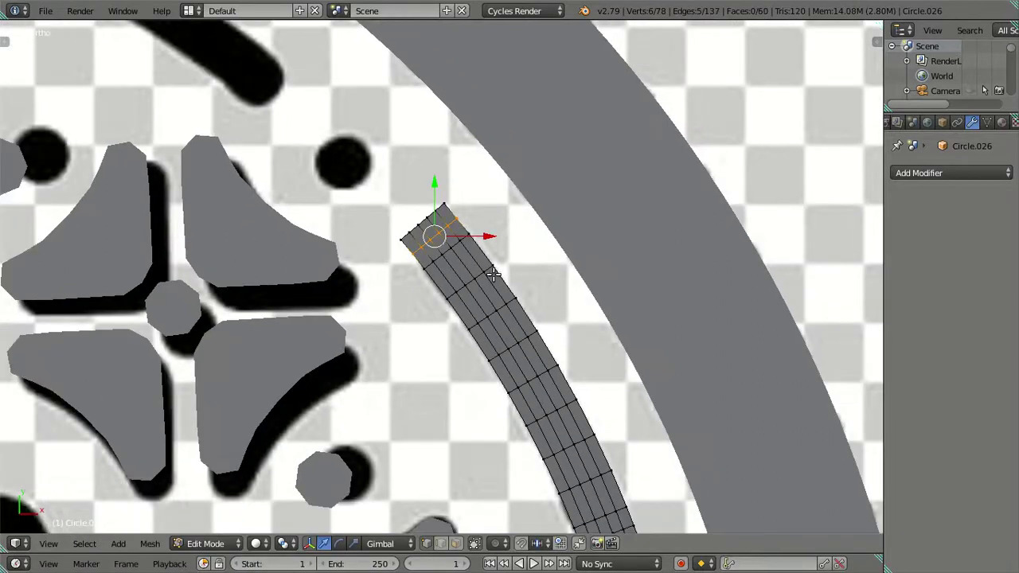
pyautogui.keyDown('shift'); pyautogui.moveTo(494, 274); pyautogui.dragTo(467, 155, button='middle'); pyautogui.keyUp('shift')
pyautogui.scroll(2, 462, 236)
pyautogui.scroll(2, 462, 236)
pyautogui.scroll(2, 457, 194)
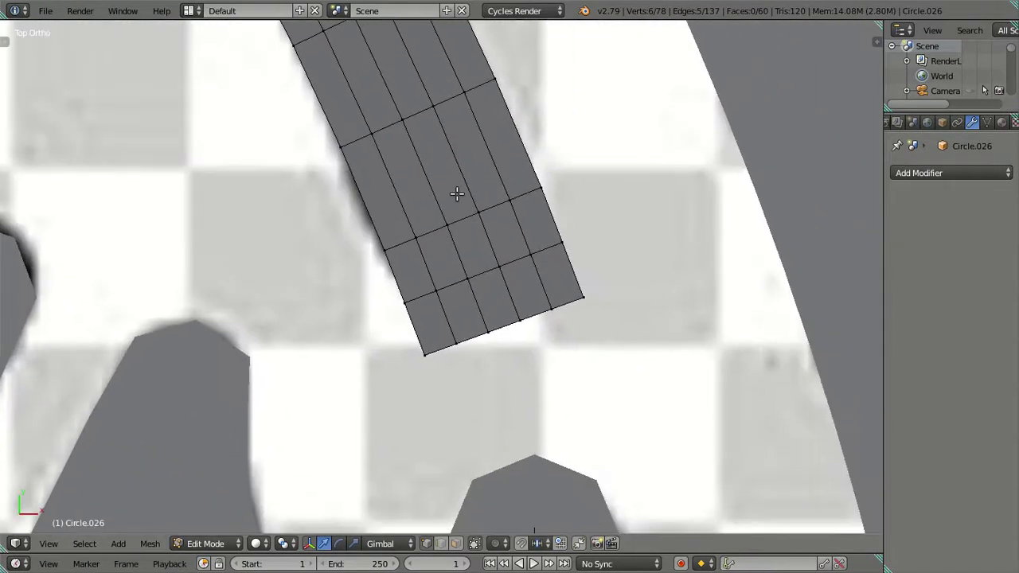
pyautogui.scroll(1, 456, 194)
# Step: Snap the 3D cursor to a corner vertex at the strip's end
pyautogui.rightClick(601, 315)
pyautogui.hotkey('shift', 's')
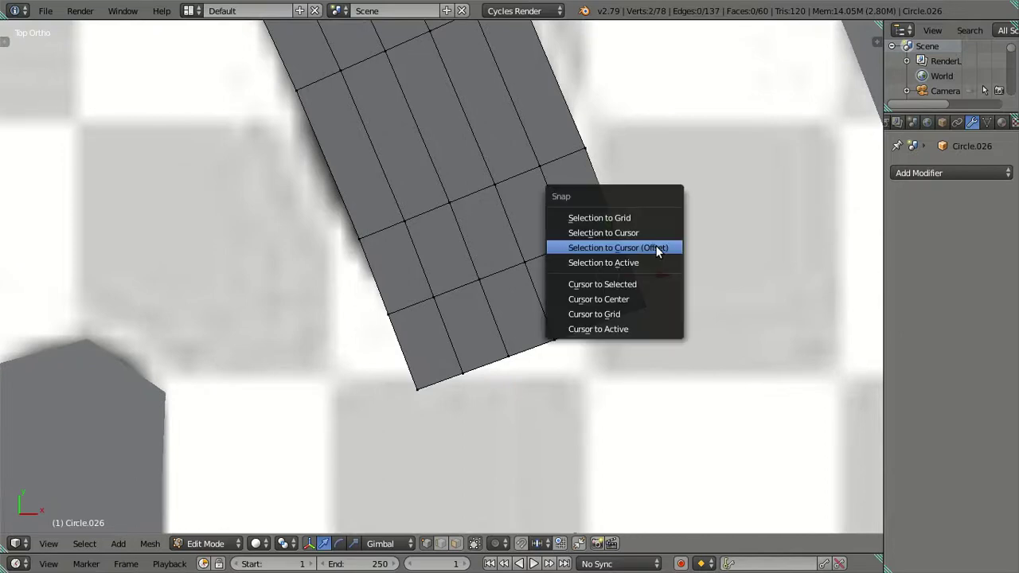
pyautogui.click(647, 279)
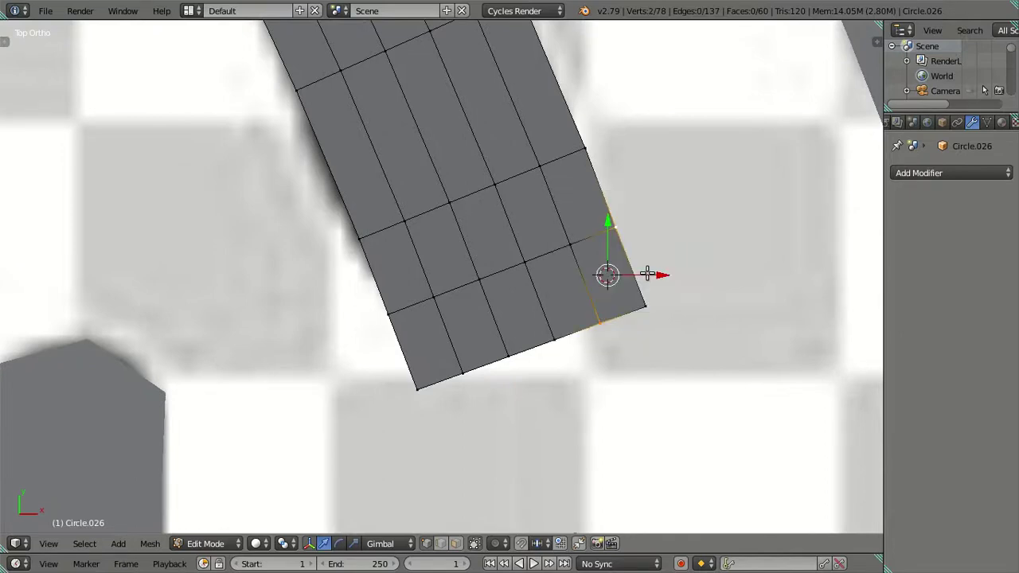
pyautogui.hotkey('shift', 's')
pyautogui.click(646, 272)
pyautogui.rightClick(646, 304)
pyautogui.hotkey('shift', 's')
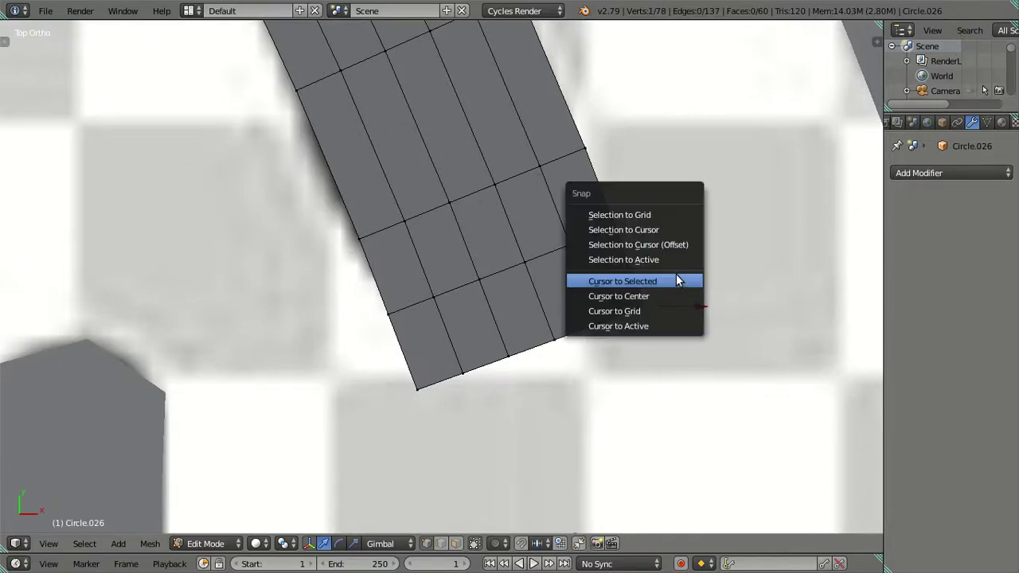
pyautogui.click(749, 241)
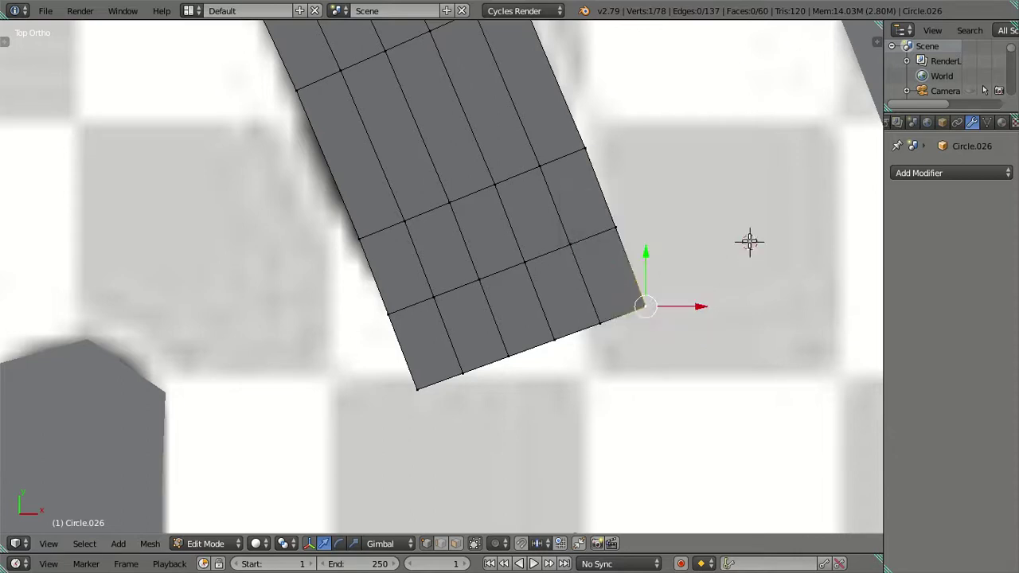
pyautogui.hotkey('shift', 's')
pyautogui.click(666, 285)
# Step: Pull the right corner vertex onto the midpoint of two right-edge vertices
pyautogui.rightClick(612, 317)
pyautogui.keyDown('shift'); pyautogui.rightClick(632, 213); pyautogui.keyUp('shift')
pyautogui.hotkey('shift', 's')
pyautogui.click(652, 218)
pyautogui.rightClick(642, 306)
pyautogui.hotkey('shift', 's')
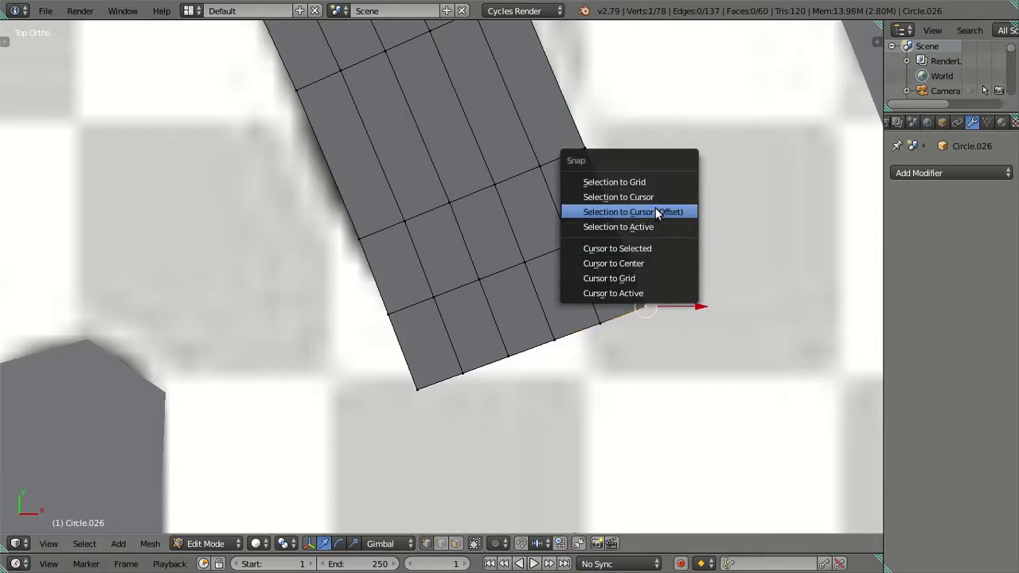
pyautogui.click(656, 207)
# Step: Collapse the two bottom-left vertices to their midpoint, then deselect all
pyautogui.rightClick(459, 371)
pyautogui.keyDown('shift'); pyautogui.rightClick(388, 316); pyautogui.keyUp('shift')
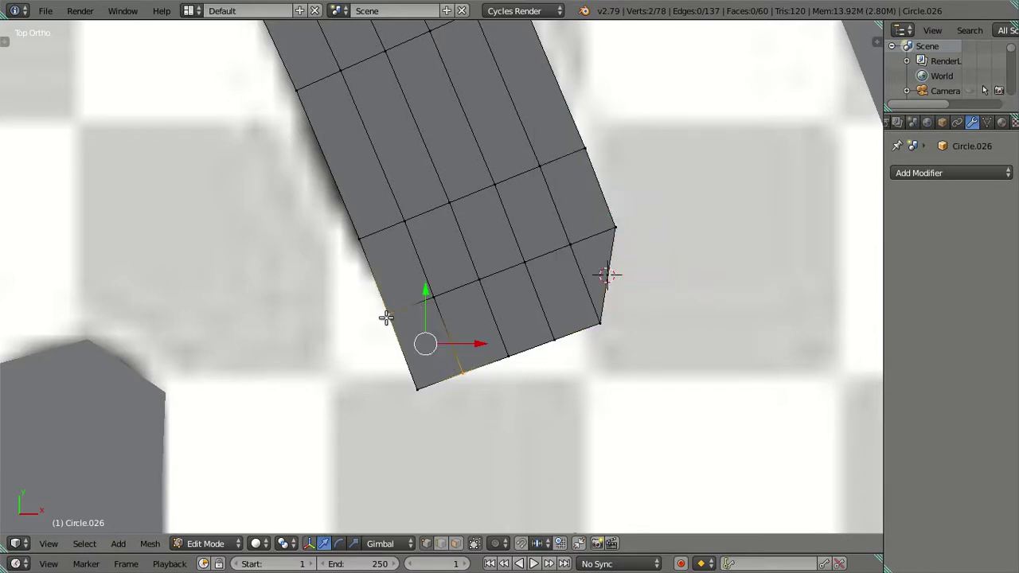
pyautogui.hotkey('shift', 's')
pyautogui.click(451, 332)
pyautogui.hotkey('shift', 's')
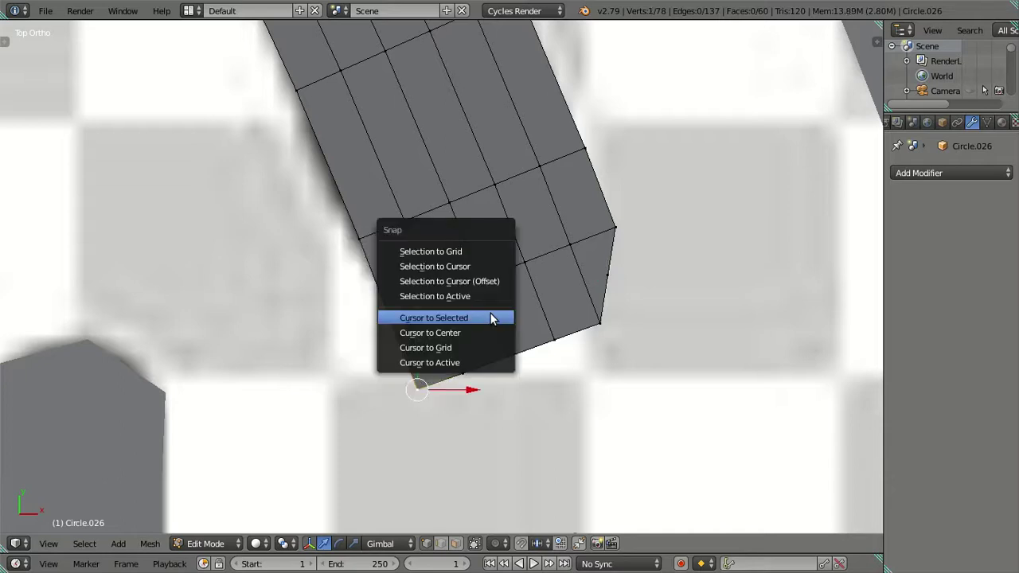
pyautogui.click(498, 282)
pyautogui.scroll(-3, 463, 321)
pyautogui.press('a')
pyautogui.scroll(-2, 463, 321)
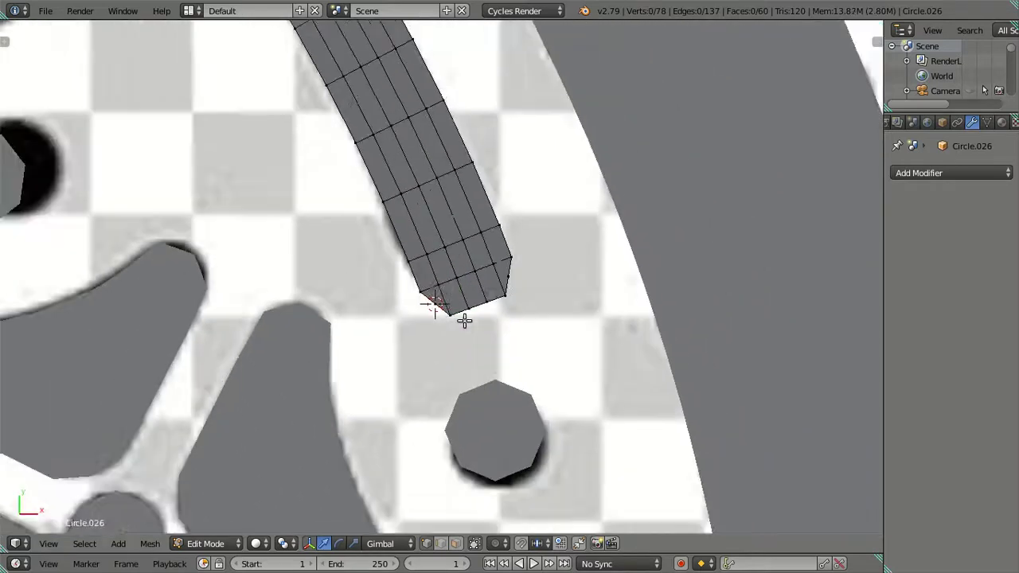
pyautogui.scroll(-2, 461, 311)
pyautogui.scroll(2, 499, 364)
pyautogui.scroll(3, 463, 297)
pyautogui.scroll(1, 464, 296)
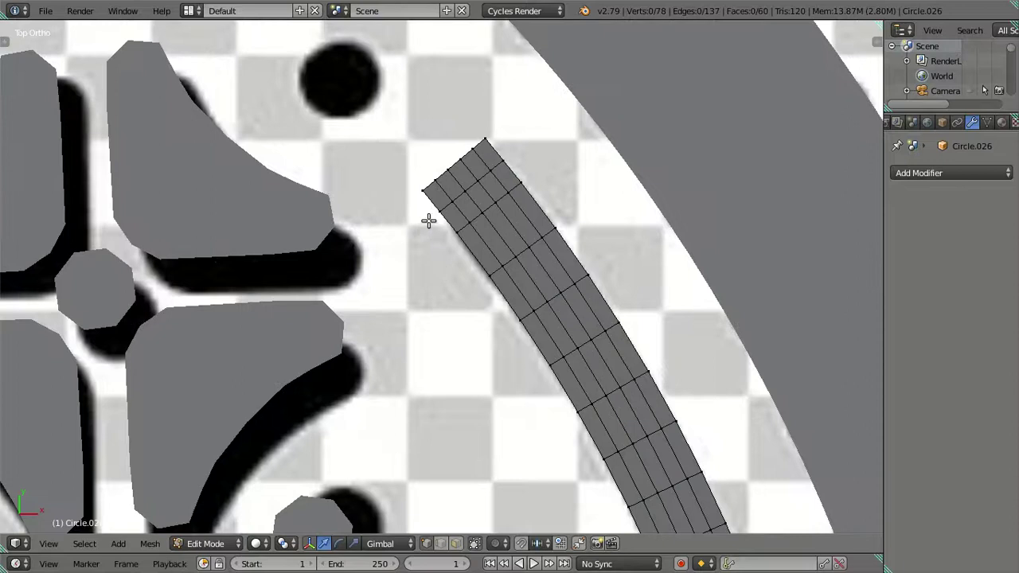
pyautogui.scroll(2, 455, 364)
pyautogui.scroll(2, 466, 380)
# Step: Place the 3D cursor between the lower corner vertices and reposition a top-edge vertex
pyautogui.rightClick(478, 386)
pyautogui.rightClick(488, 379)
pyautogui.keyDown('shift'); pyautogui.rightClick(496, 440); pyautogui.keyUp('shift')
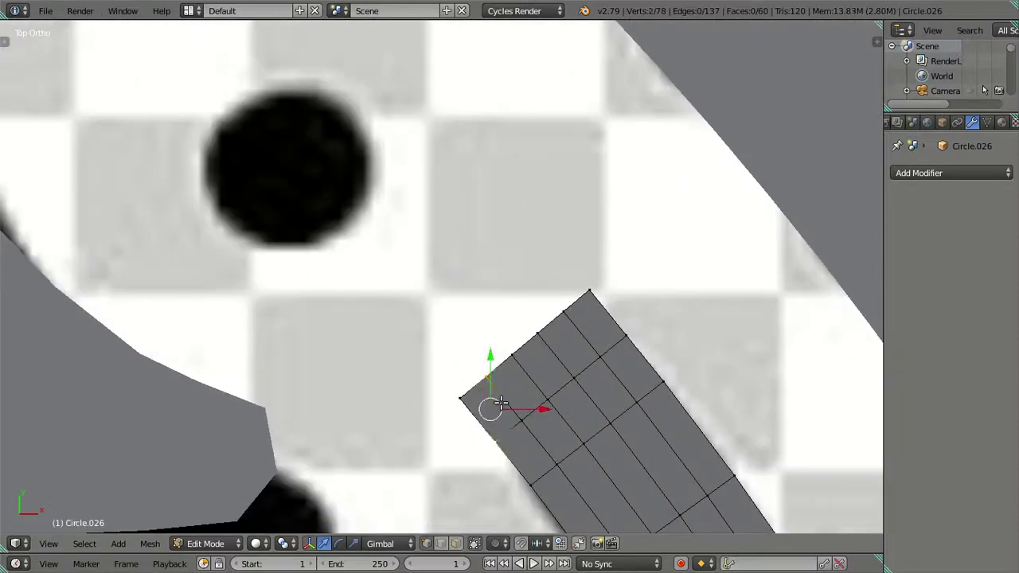
pyautogui.hotkey('shift', 's')
pyautogui.click(512, 423)
pyautogui.rightClick(464, 396)
pyautogui.hotkey('shift', 's')
pyautogui.click(487, 332)
# Step: Move another top-edge vertex and snap a corner onto the top corner, finishing the tapered tip
pyautogui.rightClick(562, 310)
pyautogui.press('g')
pyautogui.click(586, 329)
pyautogui.keyDown('shift'); pyautogui.rightClick(599, 357); pyautogui.keyUp('shift')
pyautogui.hotkey('shift', 's')
pyautogui.click(641, 358)
pyautogui.rightClick(587, 296)
pyautogui.hotkey('shift', 's')
pyautogui.hotkey('shift', 's')
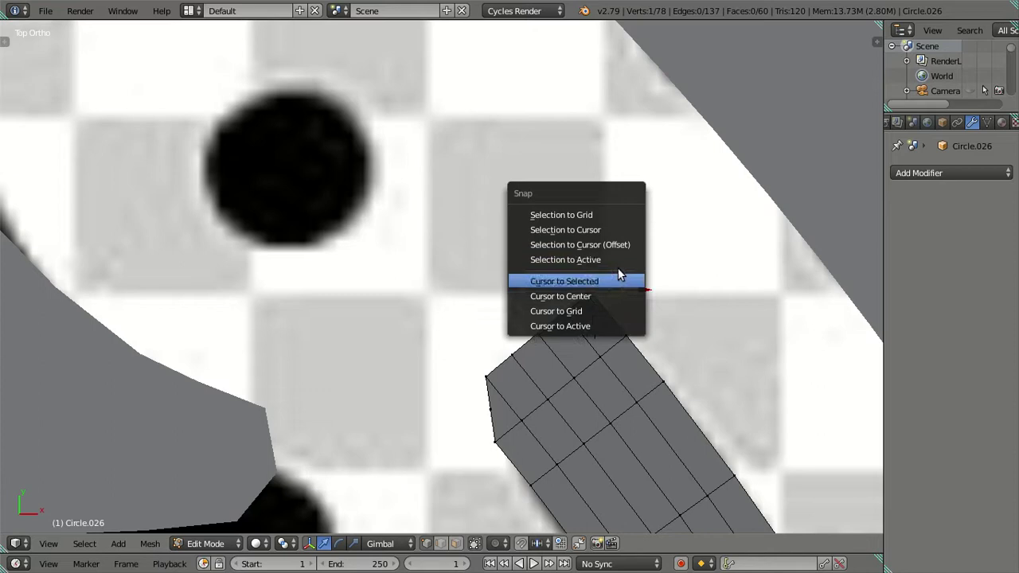
pyautogui.click(619, 245)
pyautogui.press('a')
pyautogui.hotkey('ctrl', 'Tab')
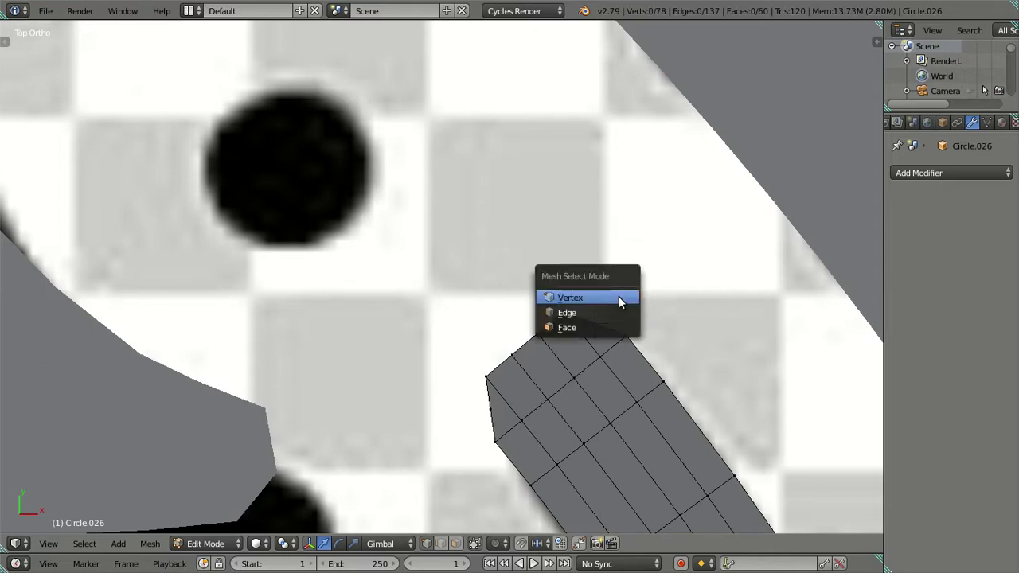
pyautogui.click(616, 312)
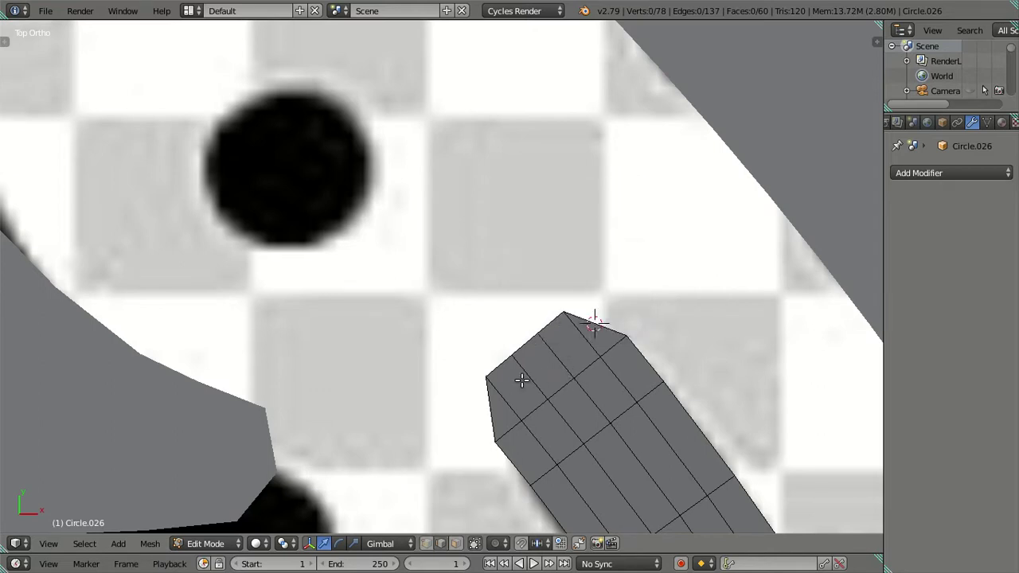
# Step: Add a lengthwise loop cut to the bar, then dissolve four lengthwise edge loops
pyautogui.hotkey('ctrl', 'r')
pyautogui.click(529, 348)
pyautogui.keyDown('alt'); pyautogui.rightClick(508, 402); pyautogui.keyUp('alt')
pyautogui.keyDown('alt'); pyautogui.keyDown('shift'); pyautogui.rightClick(541, 368); pyautogui.keyUp('shift'); pyautogui.keyUp('alt')
pyautogui.keyDown('alt'); pyautogui.keyDown('shift'); pyautogui.rightClick(564, 350); pyautogui.keyUp('shift'); pyautogui.keyUp('alt')
pyautogui.keyDown('alt'); pyautogui.keyDown('shift'); pyautogui.rightClick(581, 337); pyautogui.keyUp('shift'); pyautogui.keyUp('alt')
pyautogui.press('x')
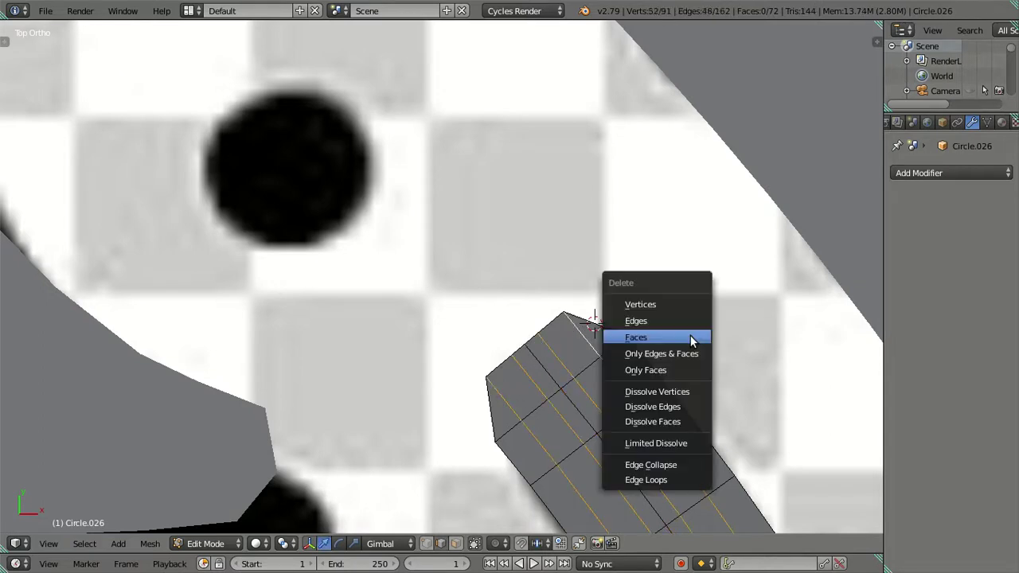
pyautogui.click(637, 406)
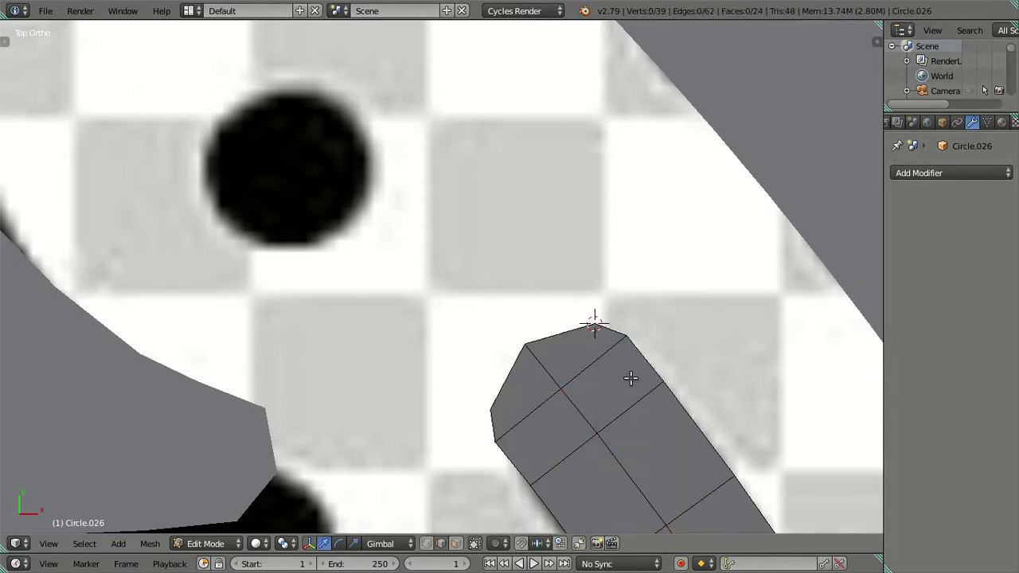
# Step: Dissolve the edge loops at the bar's bottom and top ends
pyautogui.scroll(-2, 549, 374)
pyautogui.scroll(-2, 547, 371)
pyautogui.scroll(-2, 478, 231)
pyautogui.scroll(-2, 476, 226)
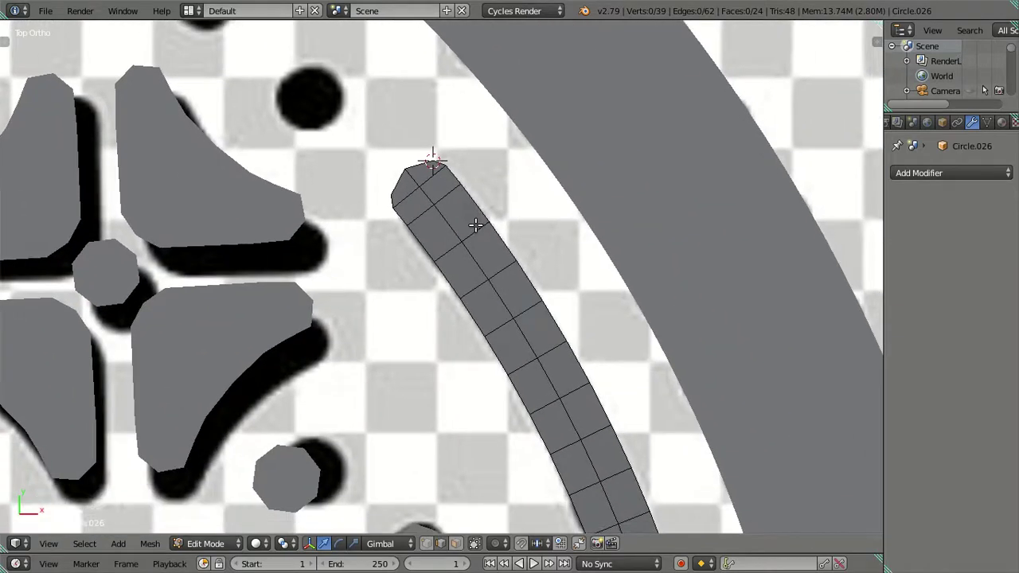
pyautogui.scroll(-2, 478, 239)
pyautogui.scroll(2, 480, 310)
pyautogui.scroll(2, 532, 366)
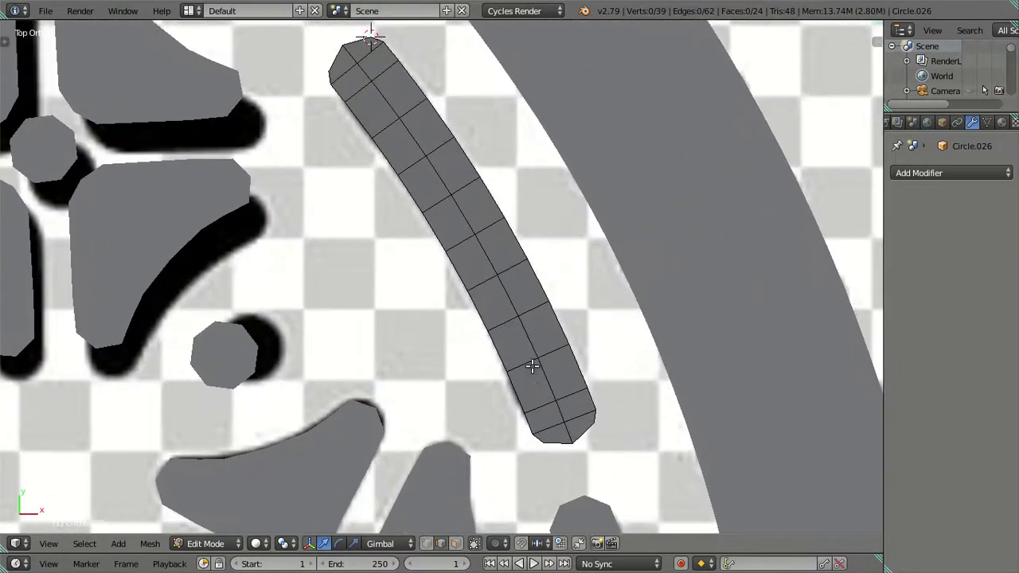
pyautogui.keyDown('shift'); pyautogui.moveTo(532, 366); pyautogui.dragTo(473, 319, button='middle'); pyautogui.keyUp('shift')
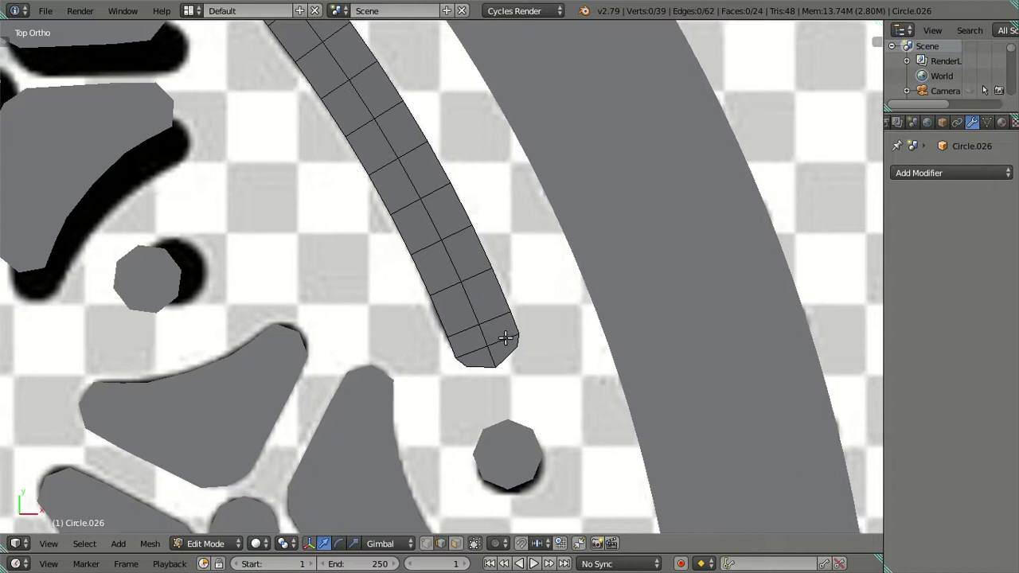
pyautogui.rightClick(505, 339)
pyautogui.scroll(-2, 505, 339)
pyautogui.scroll(-2, 399, 199)
pyautogui.keyDown('shift'); pyautogui.moveTo(398, 199); pyautogui.dragTo(402, 210, button='middle'); pyautogui.keyUp('shift')
pyautogui.keyDown('alt'); pyautogui.keyDown('shift'); pyautogui.rightClick(382, 153); pyautogui.keyUp('shift'); pyautogui.keyUp('alt')
pyautogui.press('x')
pyautogui.click(464, 156)
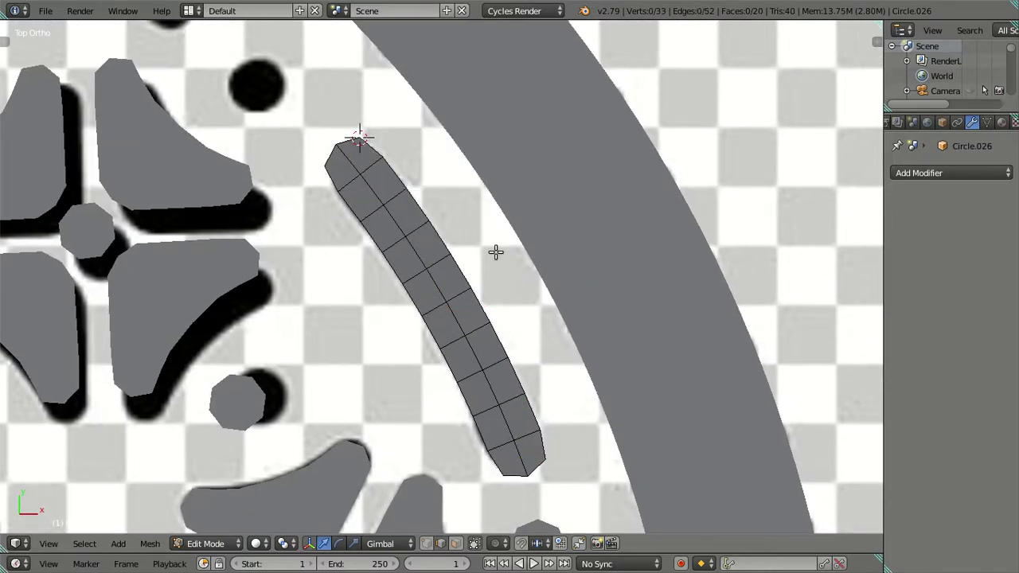
# Step: Add a Subdivision Surface modifier to the bar with viewport level 2
pyautogui.click(938, 173)
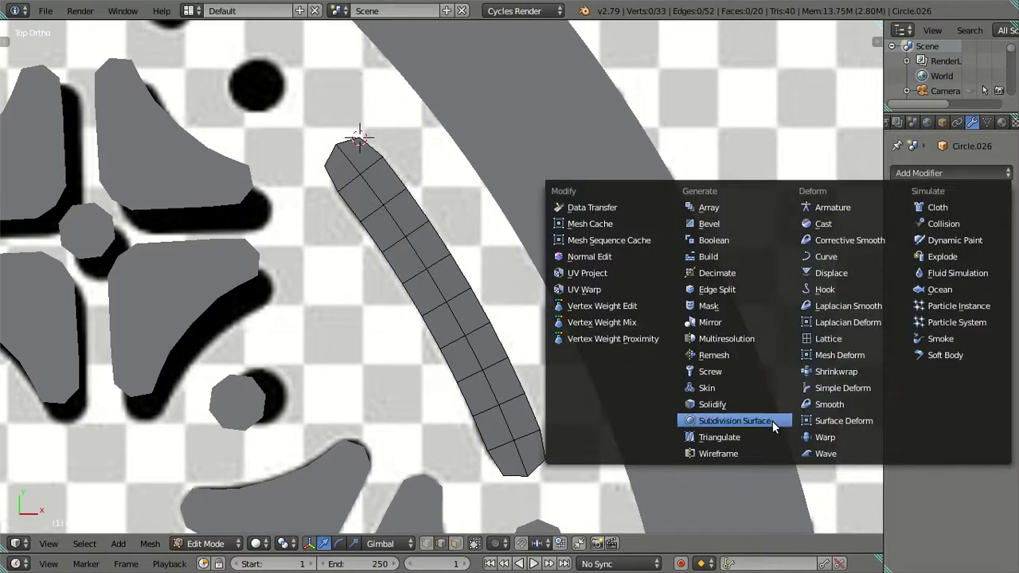
pyautogui.click(772, 421)
pyautogui.click(942, 274)
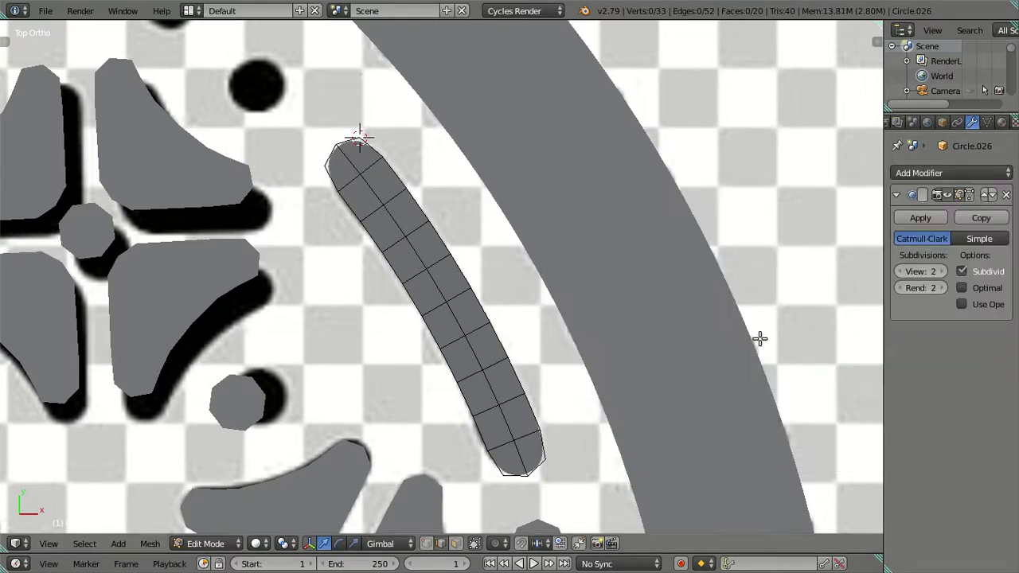
pyautogui.scroll(1, 662, 334)
pyautogui.scroll(1, 449, 291)
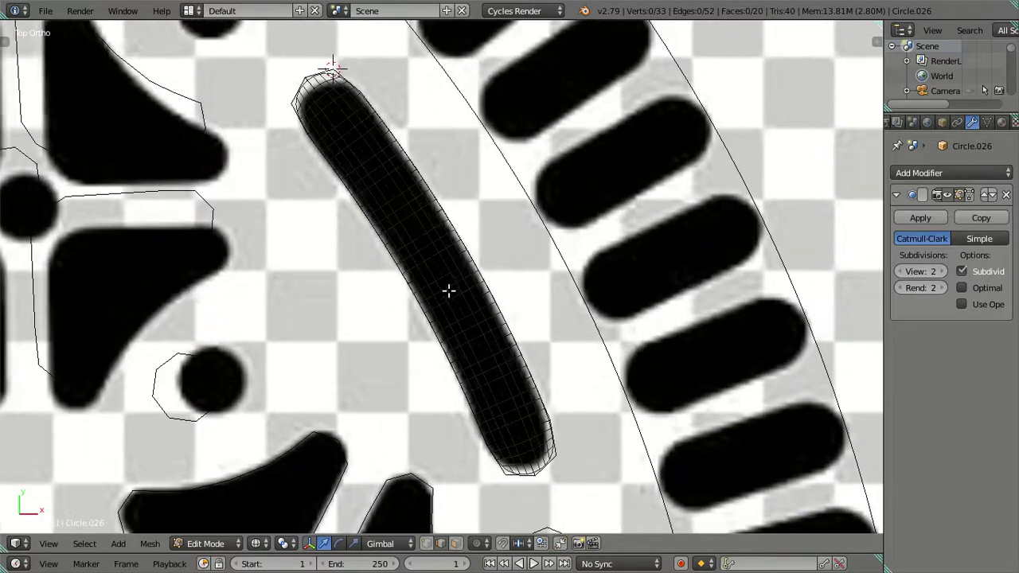
# Step: Select the whole bar mesh and scale it to 0.95
pyautogui.rightClick(465, 251)
pyautogui.hotkey('ctrl', 'l')
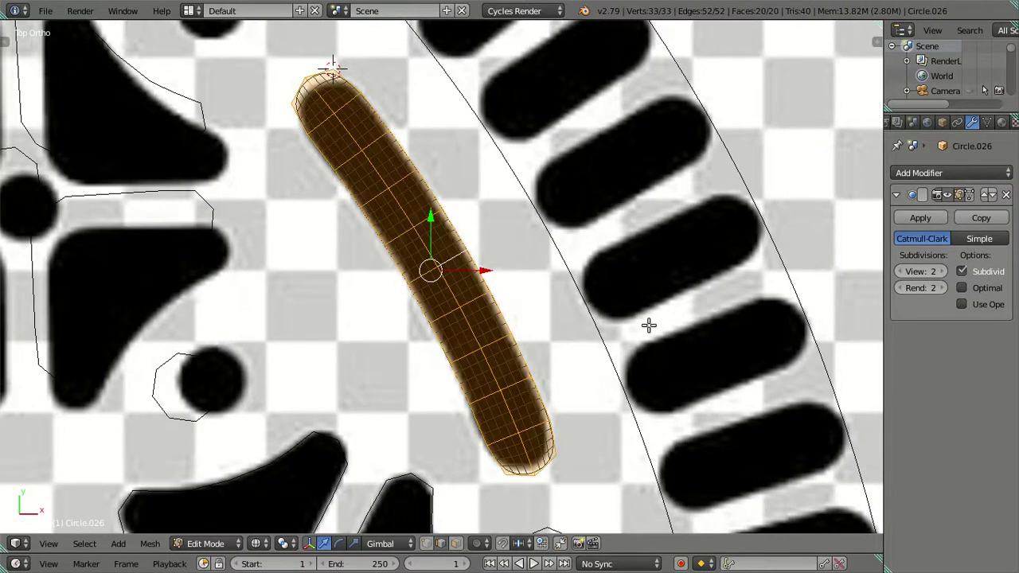
pyautogui.press('s')
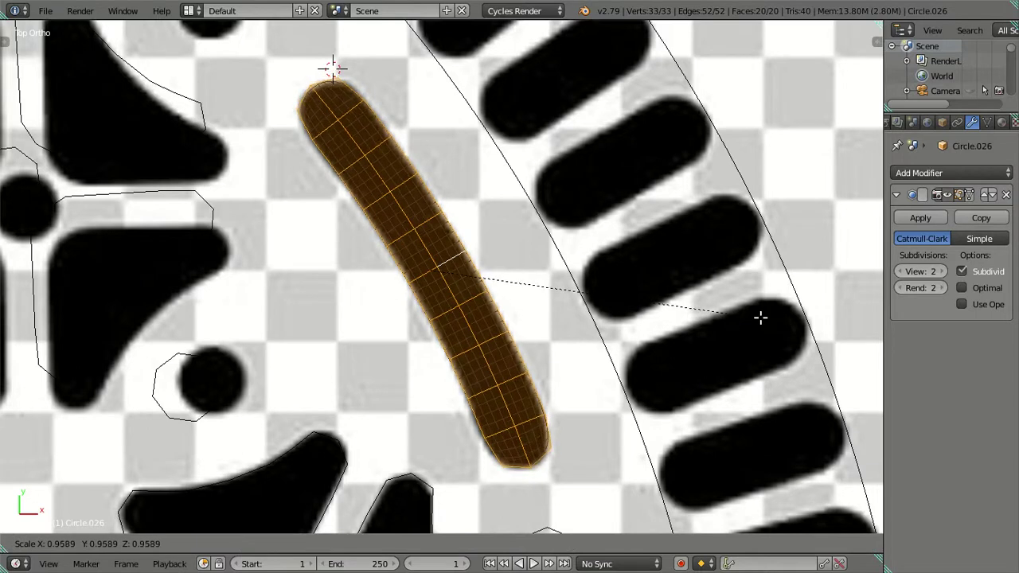
pyautogui.write('.95')
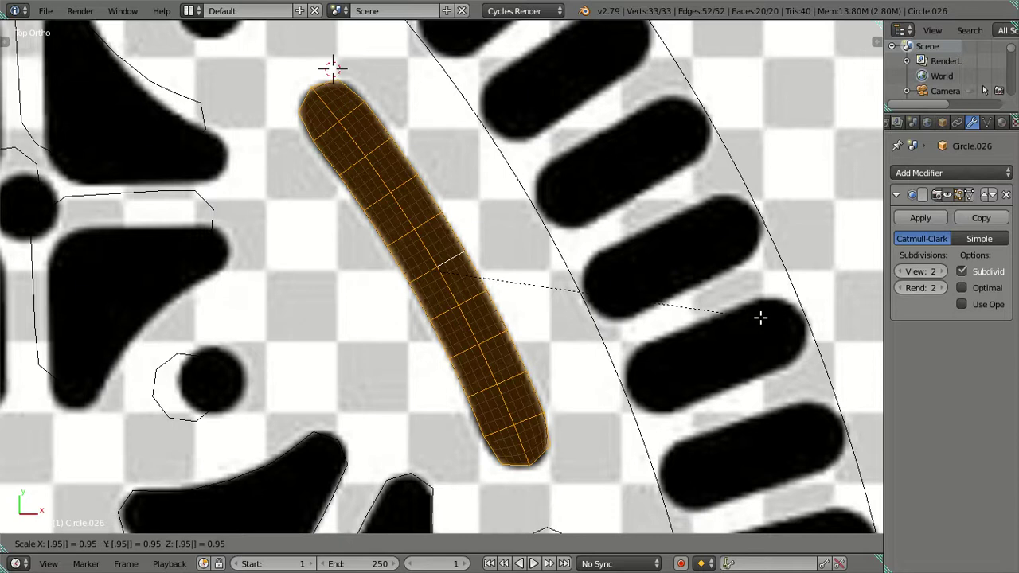
pyautogui.press('Return')
# Step: Return to solid shading and object mode
pyautogui.hotkey('alt', 'z')
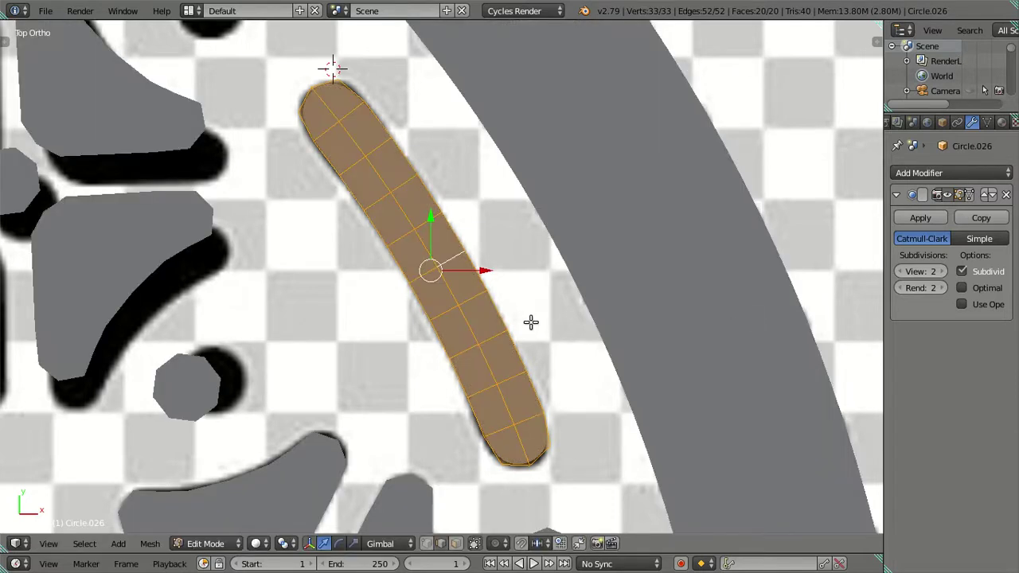
pyautogui.press('Tab')
pyautogui.scroll(-1, 531, 324)
pyautogui.scroll(-2, 531, 324)
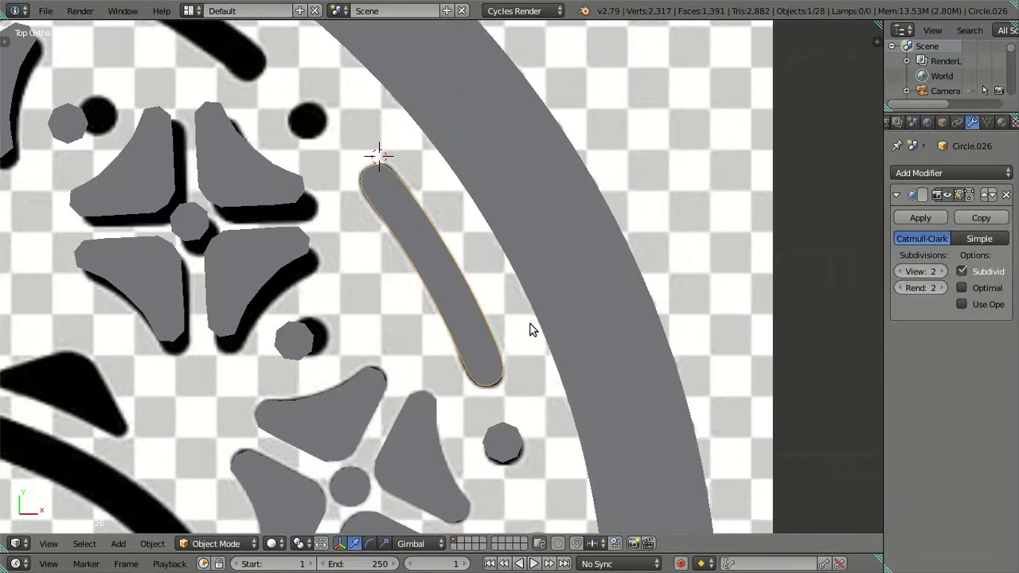
pyautogui.scroll(3, 531, 324)
pyautogui.scroll(-3, 532, 356)
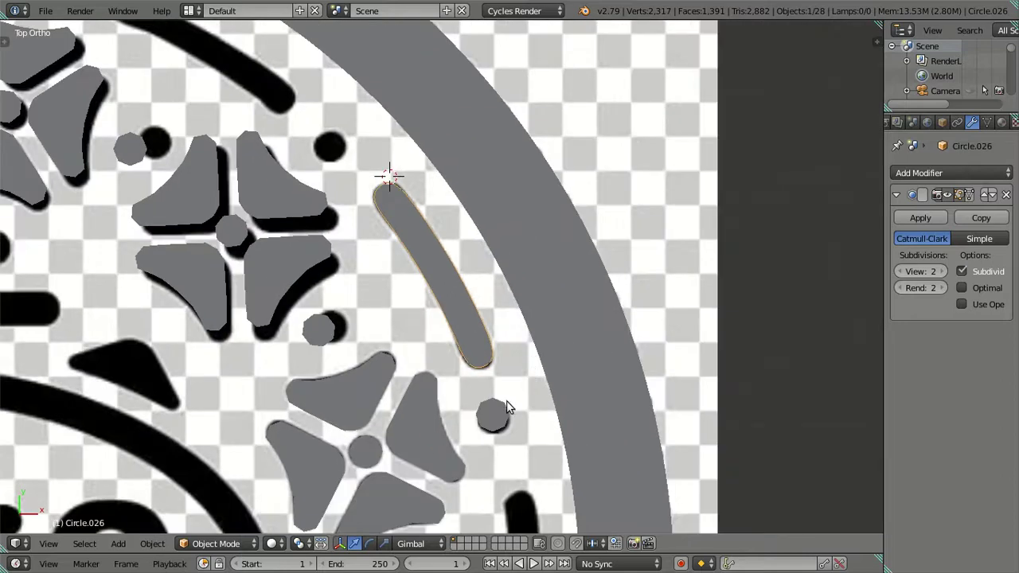
pyautogui.click(1005, 195)
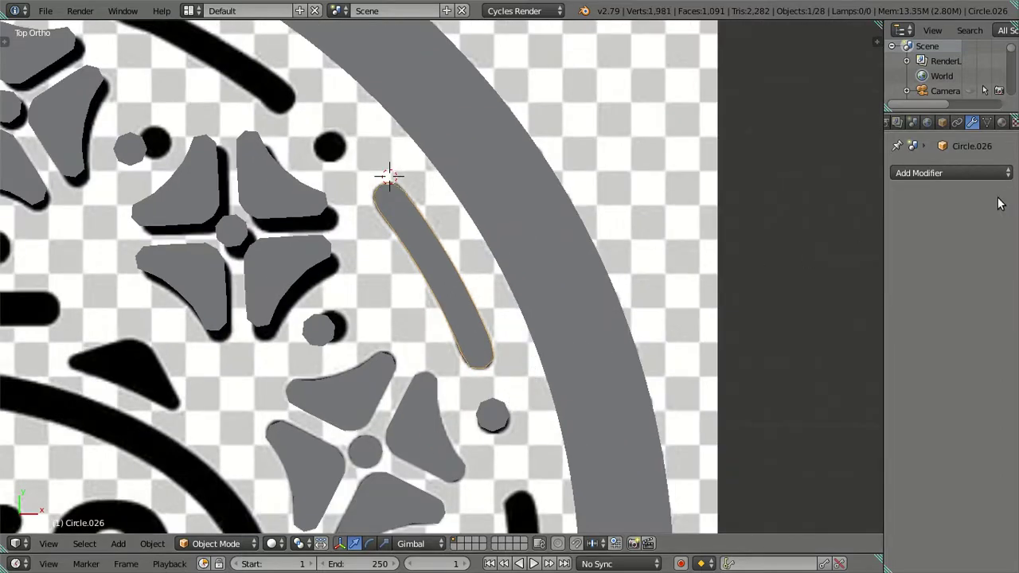
pyautogui.scroll(2, 741, 275)
pyautogui.scroll(1, 725, 274)
pyautogui.press('z')
pyautogui.press('a')
pyautogui.press('z')
pyautogui.scroll(-2, 517, 373)
pyautogui.keyDown('shift'); pyautogui.moveTo(516, 373); pyautogui.dragTo(514, 254, button='middle'); pyautogui.keyUp('shift')
pyautogui.scroll(3, 514, 254)
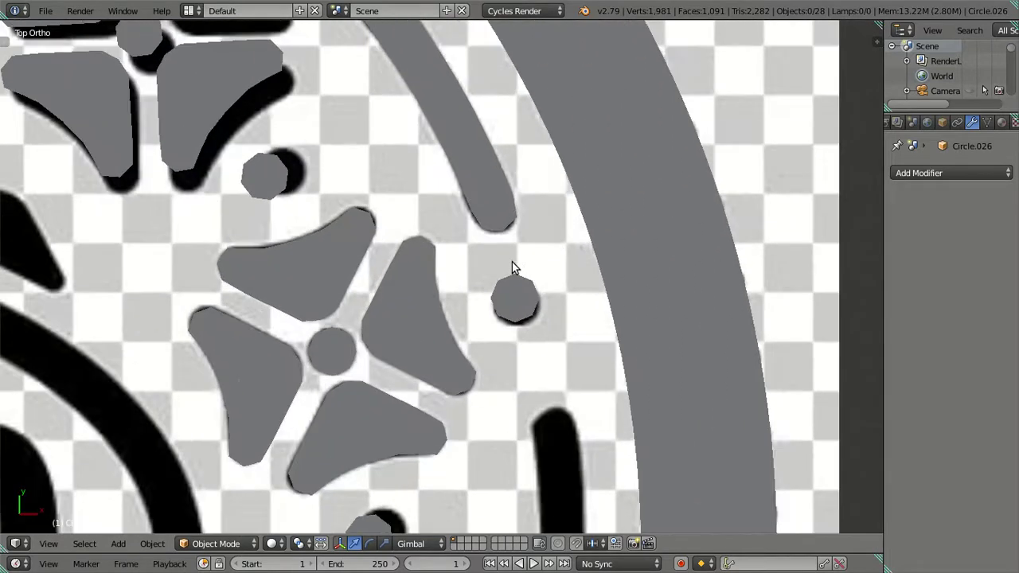
pyautogui.scroll(-1, 512, 262)
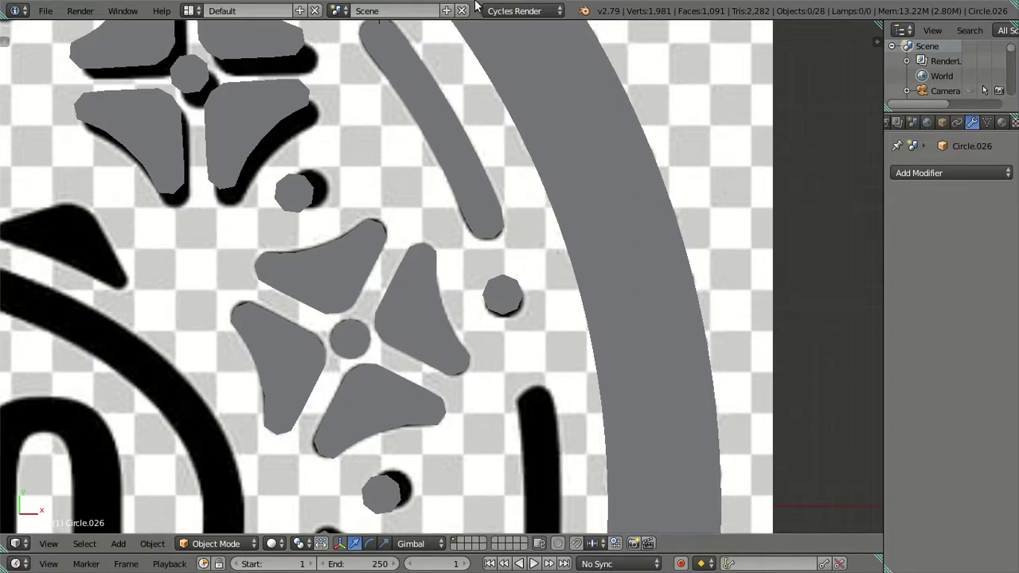
pyautogui.scroll(1, 569, 327)
pyautogui.scroll(-2, 504, 236)
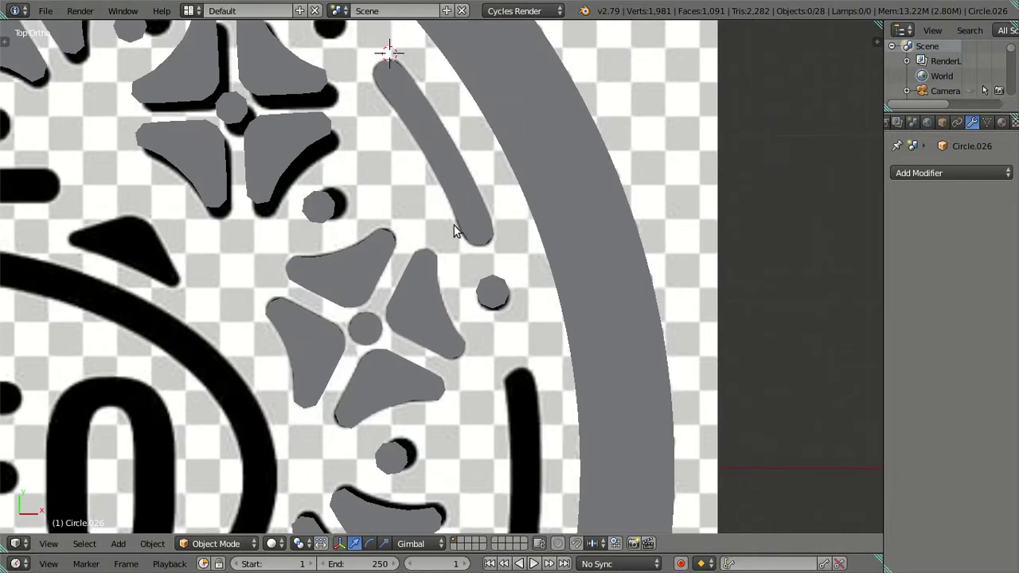
pyautogui.scroll(-1, 454, 226)
pyautogui.rightClick(454, 169)
pyautogui.scroll(-1, 454, 169)
pyautogui.scroll(-1, 457, 183)
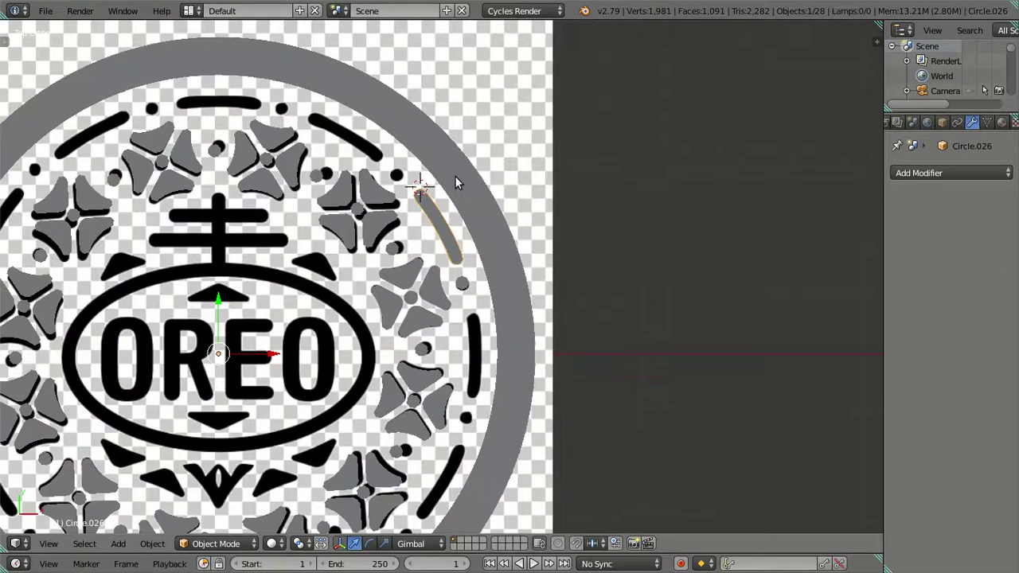
pyautogui.scroll(1, 455, 199)
pyautogui.scroll(1, 456, 201)
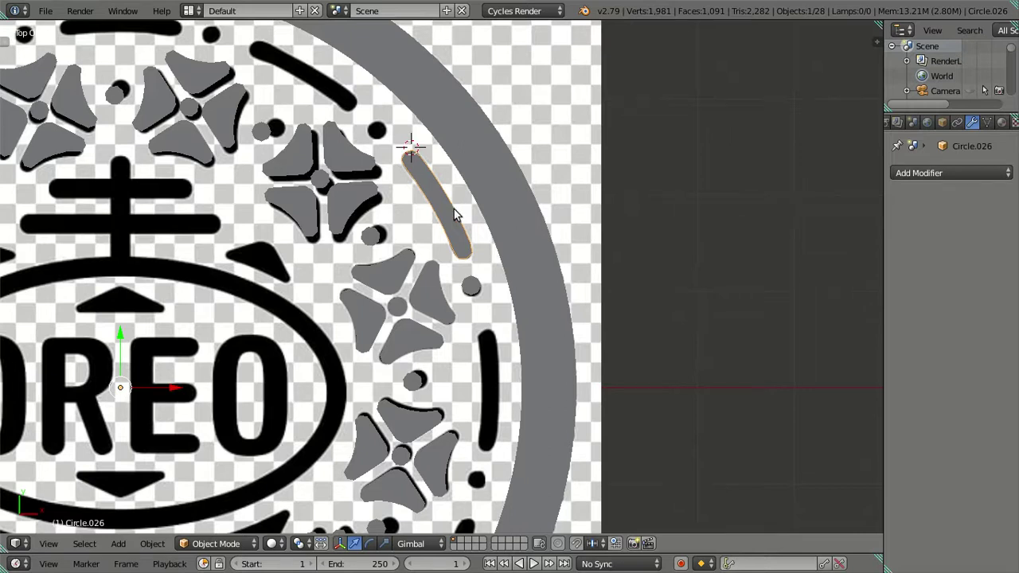
pyautogui.scroll(-1, 450, 221)
pyautogui.scroll(-1, 445, 227)
pyautogui.scroll(-1, 444, 222)
# Step: Copy the arc bar rotated 180°, then copy both arcs rotated 30°
pyautogui.hotkey('shift', 'd')
pyautogui.write('r180')
pyautogui.press('Return')
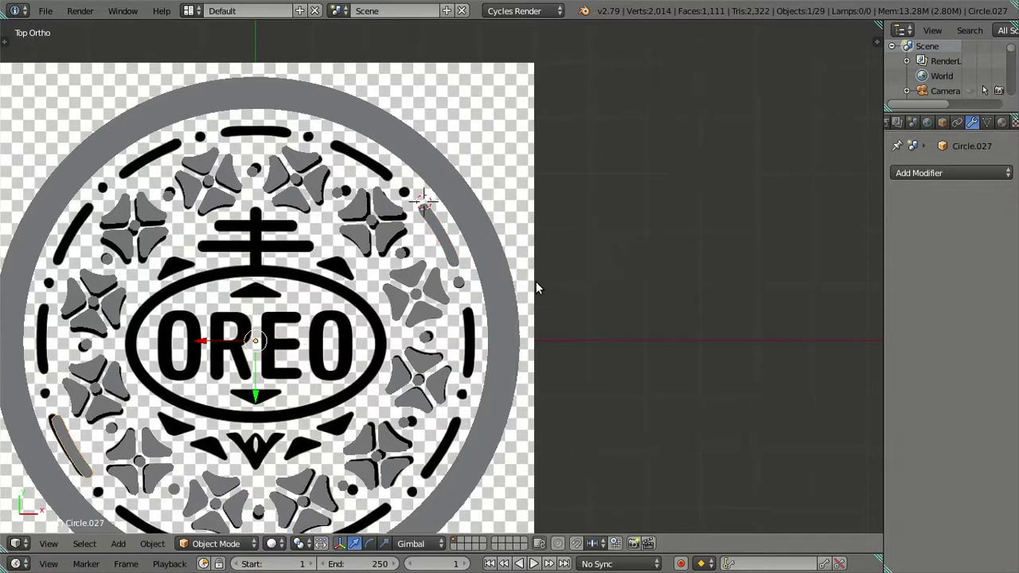
pyautogui.keyDown('shift'); pyautogui.rightClick(443, 243); pyautogui.keyUp('shift')
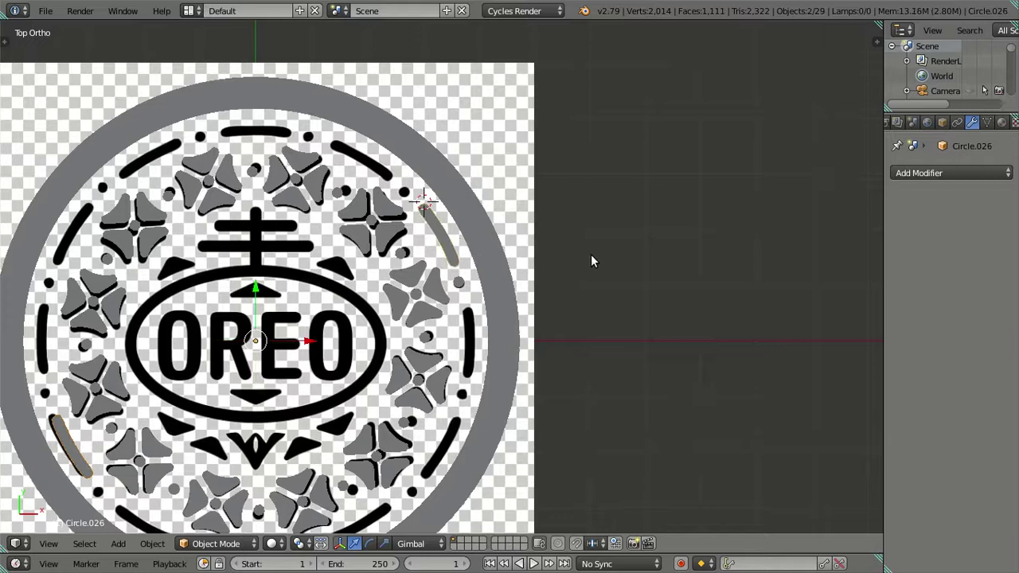
pyautogui.hotkey('shift', 'd')
pyautogui.write('r3')
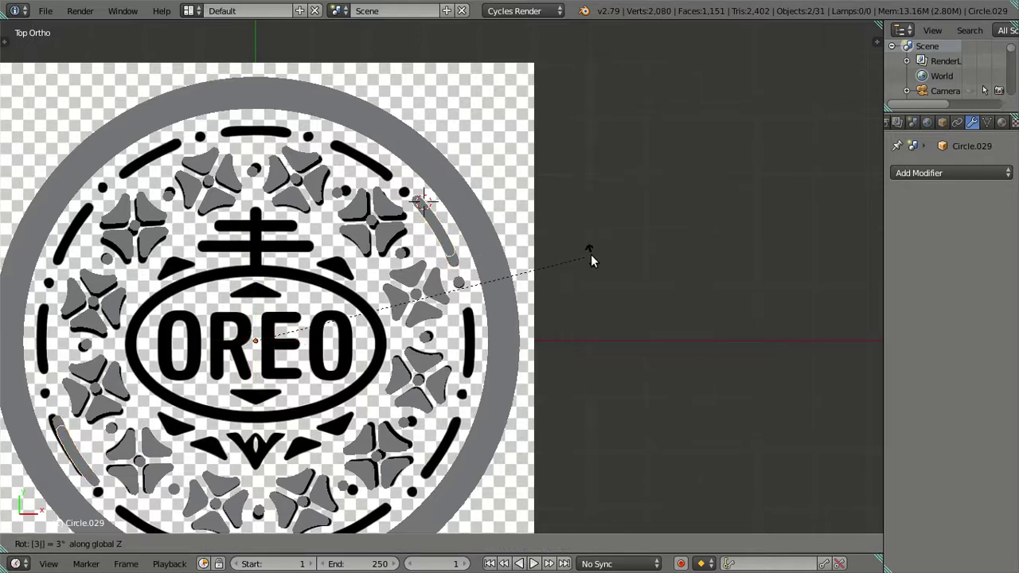
pyautogui.write('0')
pyautogui.press('Return')
# Step: Add three more sets of arc copies, each rotated a further 30°
pyautogui.hotkey('shift', 'd')
pyautogui.write('r30')
pyautogui.press('Return')
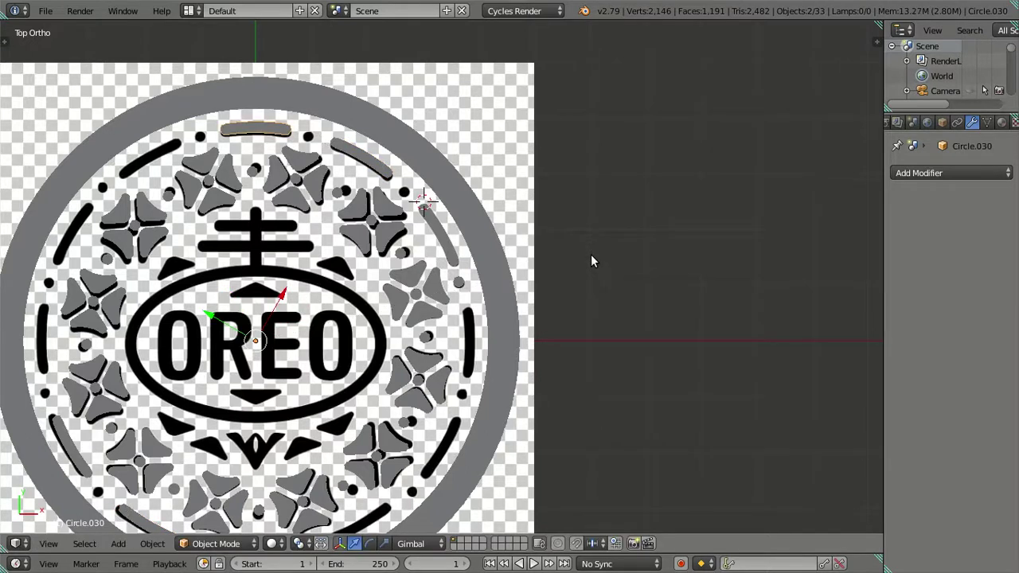
pyautogui.hotkey('shift', 'd')
pyautogui.write('r3')
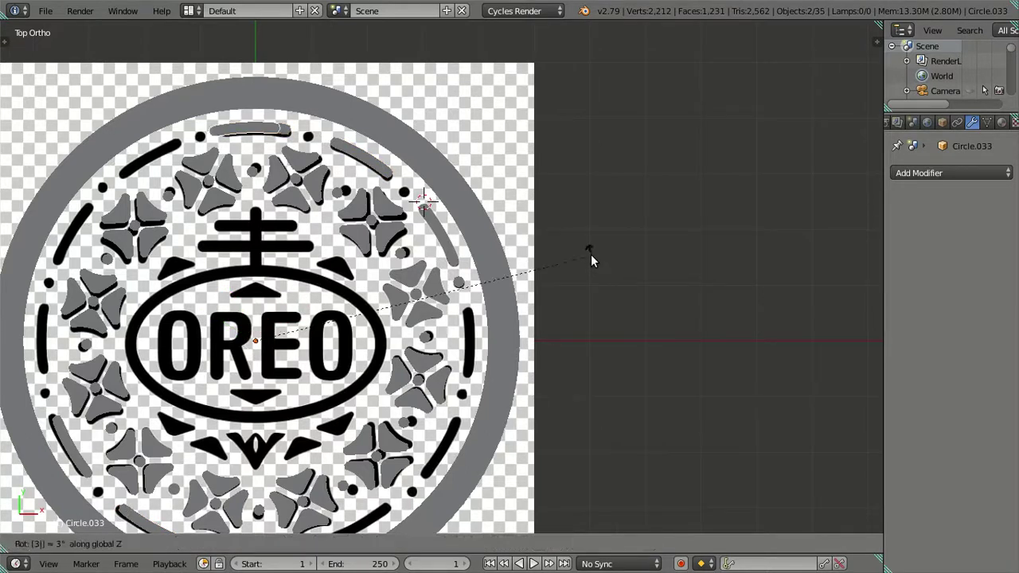
pyautogui.write('0')
pyautogui.press('Return')
pyautogui.hotkey('shift', 'd')
pyautogui.write('r30')
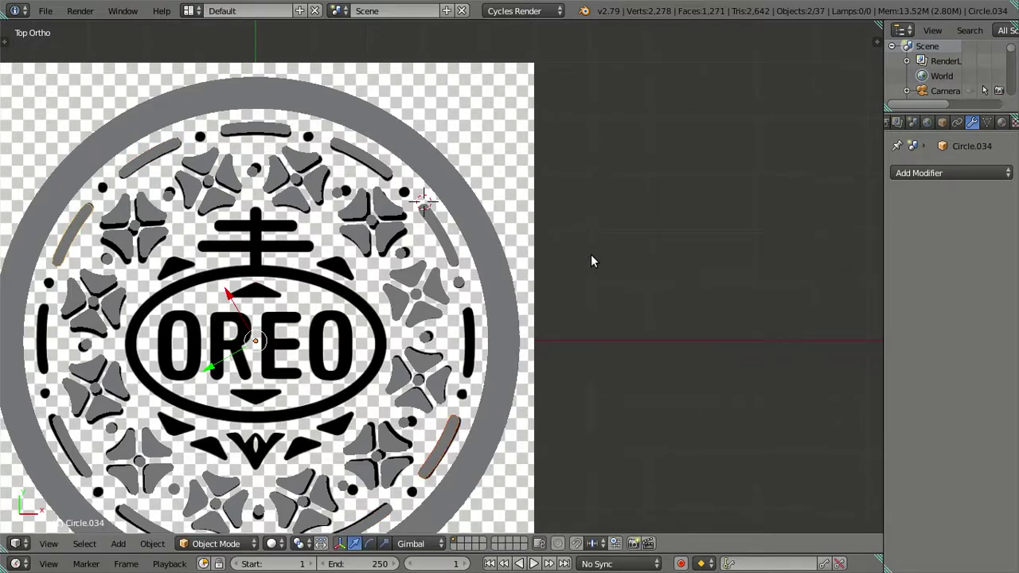
pyautogui.hotkey('shift', 'd')
pyautogui.write('r30')
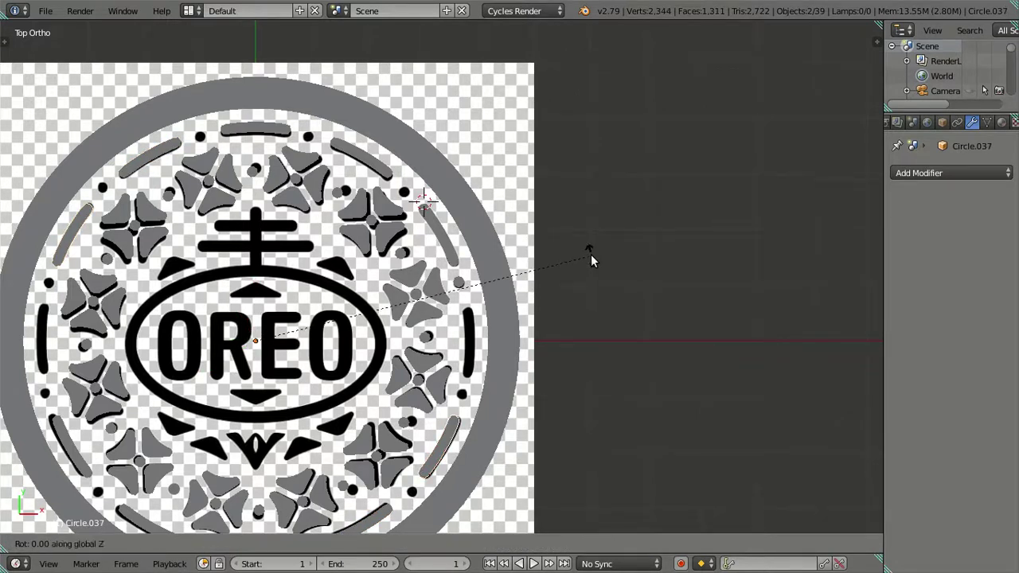
pyautogui.press('Return')
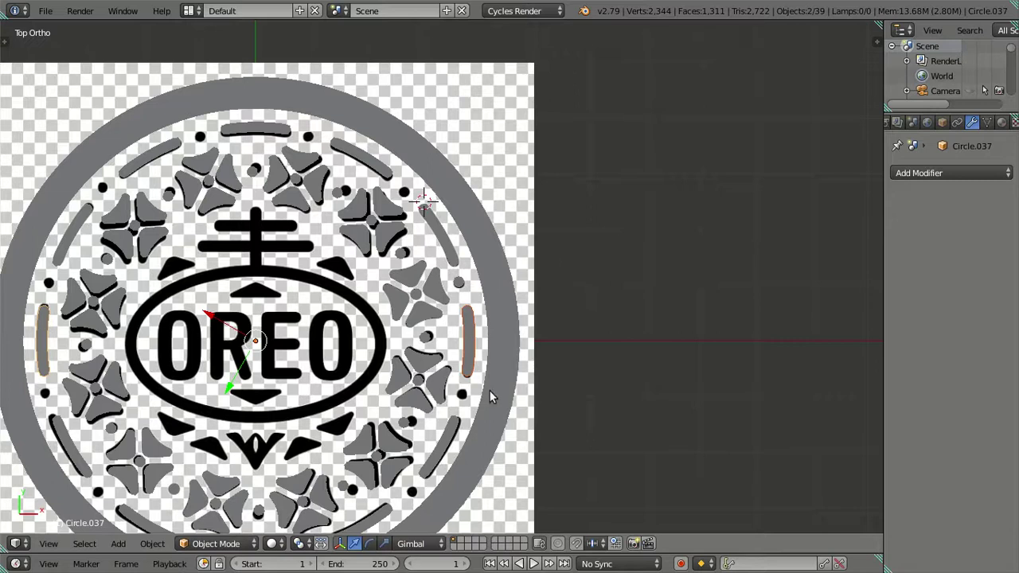
# Step: Deselect all arcs and zoom in on the emblem
pyautogui.press('a')
pyautogui.keyDown('shift'); pyautogui.moveTo(464, 389); pyautogui.dragTo(472, 352, button='middle'); pyautogui.keyUp('shift')
pyautogui.scroll(1, 472, 351)
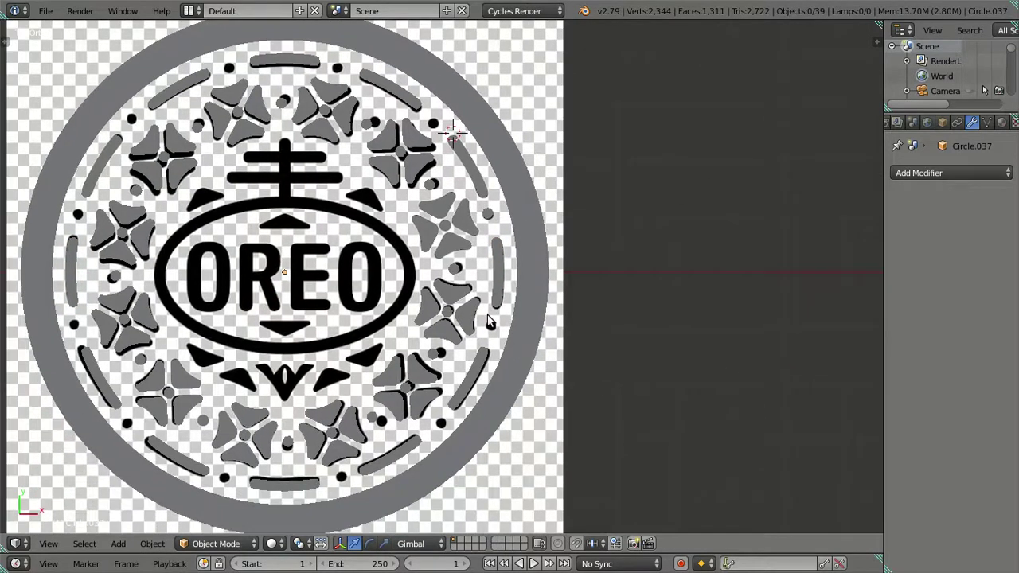
pyautogui.scroll(2, 502, 298)
pyautogui.scroll(1, 502, 299)
pyautogui.scroll(-1, 526, 264)
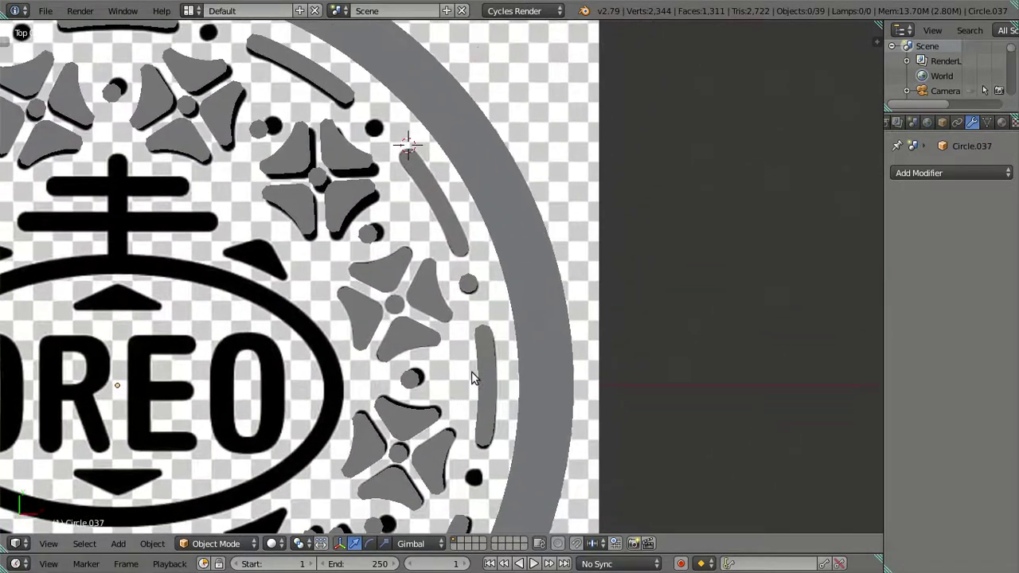
pyautogui.scroll(1, 496, 302)
# Step: Duplicate the small dot and rotate the copy 45° about Z around the emblem
pyautogui.rightClick(482, 291)
pyautogui.scroll(-2, 444, 362)
pyautogui.keyDown('shift'); pyautogui.moveTo(444, 362); pyautogui.dragTo(522, 316, button='middle'); pyautogui.keyUp('shift')
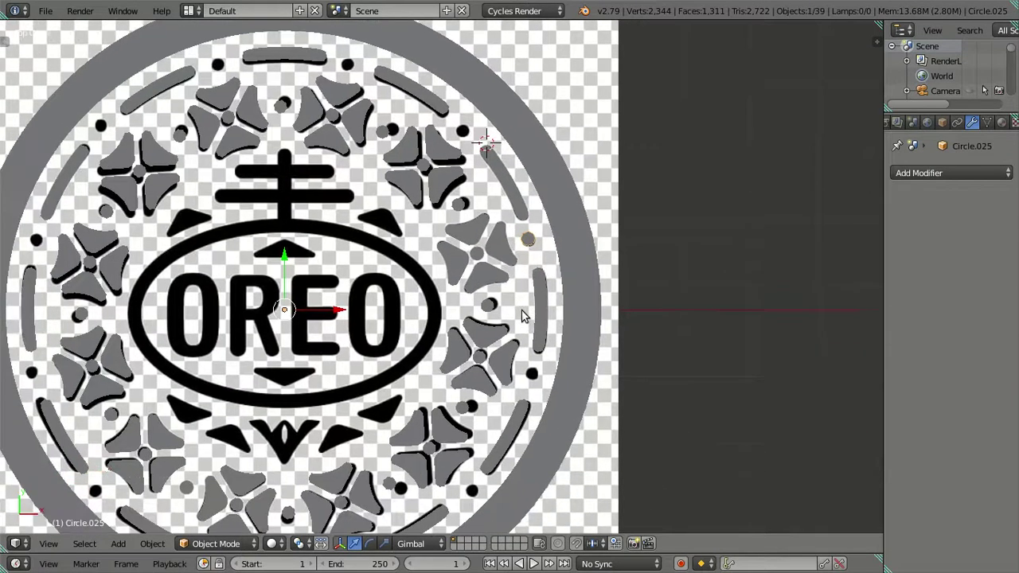
pyautogui.hotkey('shift', 'd')
pyautogui.rightClick(697, 243)
pyautogui.press('r')
pyautogui.press('z')
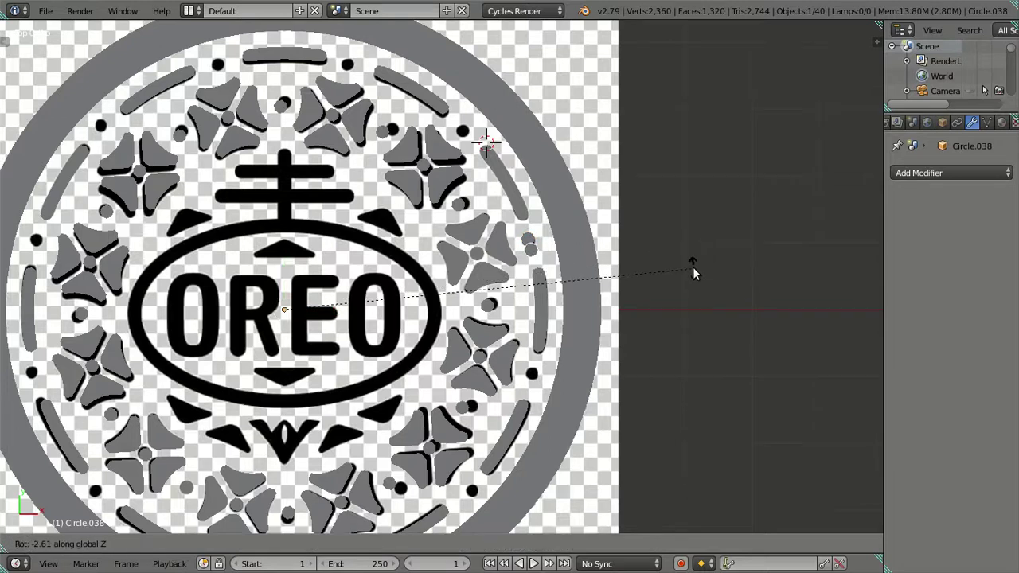
pyautogui.write('45')
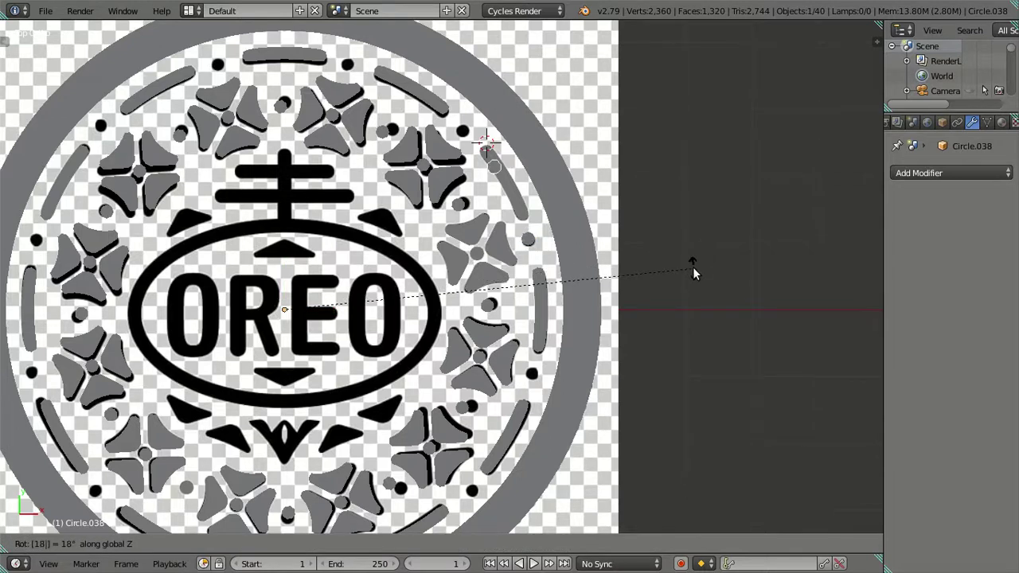
pyautogui.press('Return')
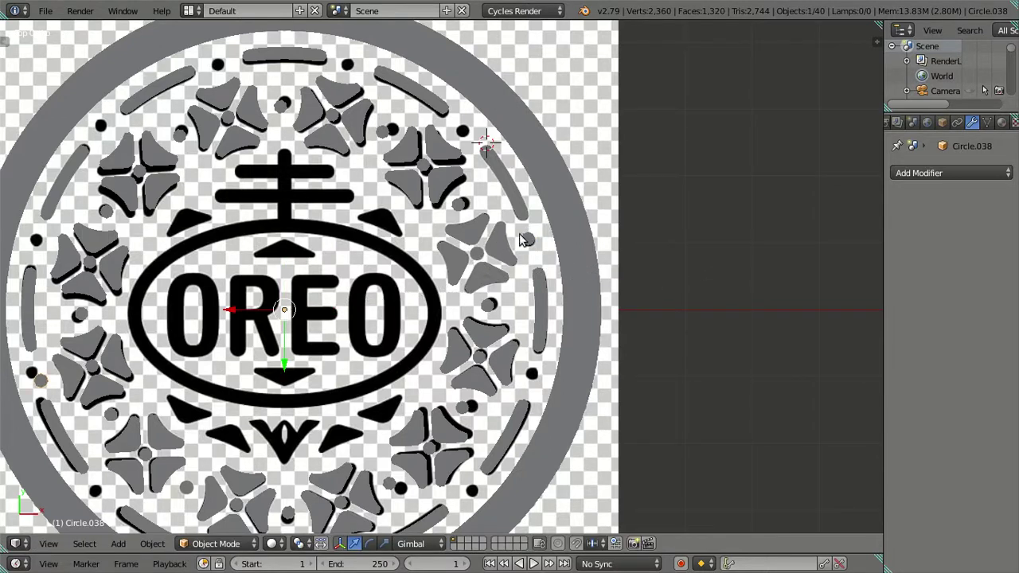
# Step: Select the original dot as well and rotate about Z to align with the ring
pyautogui.press('t')
pyautogui.scroll(2, 431, 245)
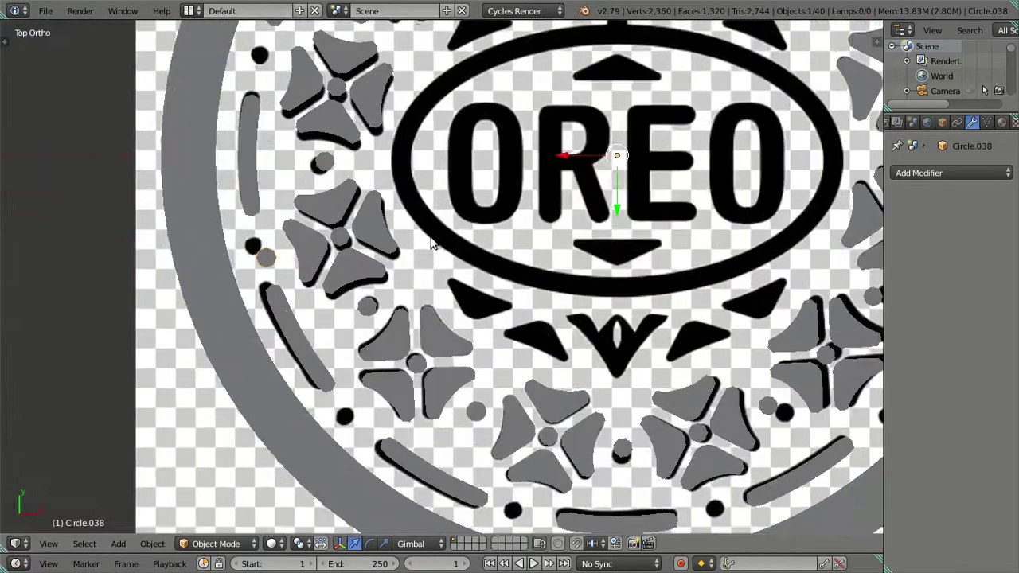
pyautogui.scroll(1, 431, 245)
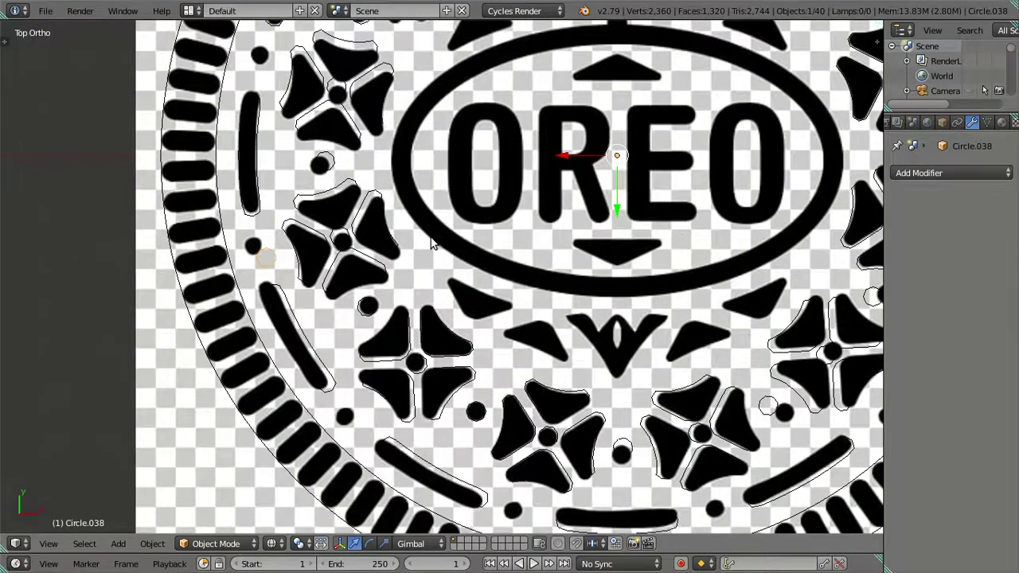
pyautogui.scroll(-3, 430, 245)
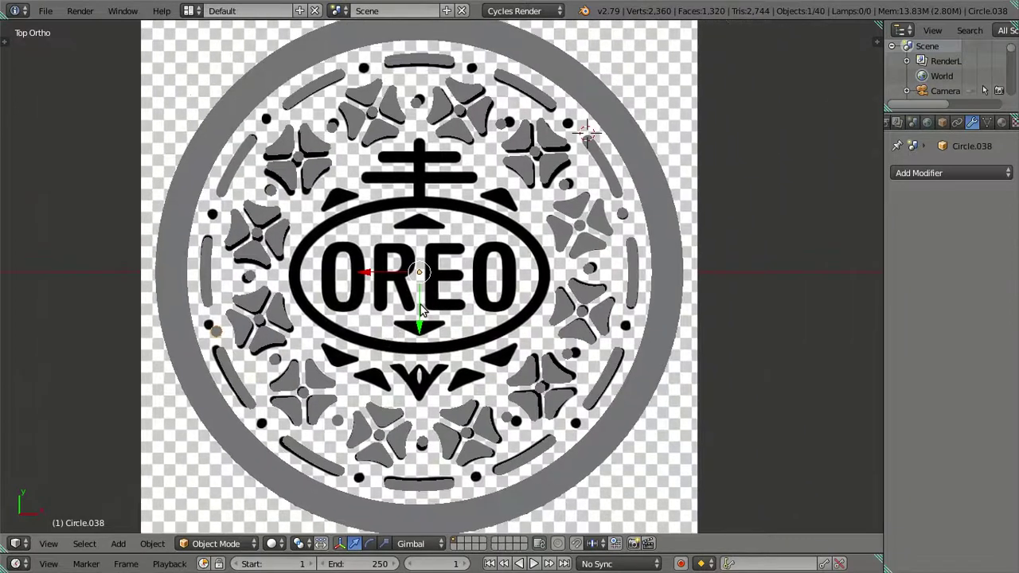
pyautogui.keyDown('shift'); pyautogui.rightClick(622, 215); pyautogui.keyUp('shift')
pyautogui.scroll(2, 707, 273)
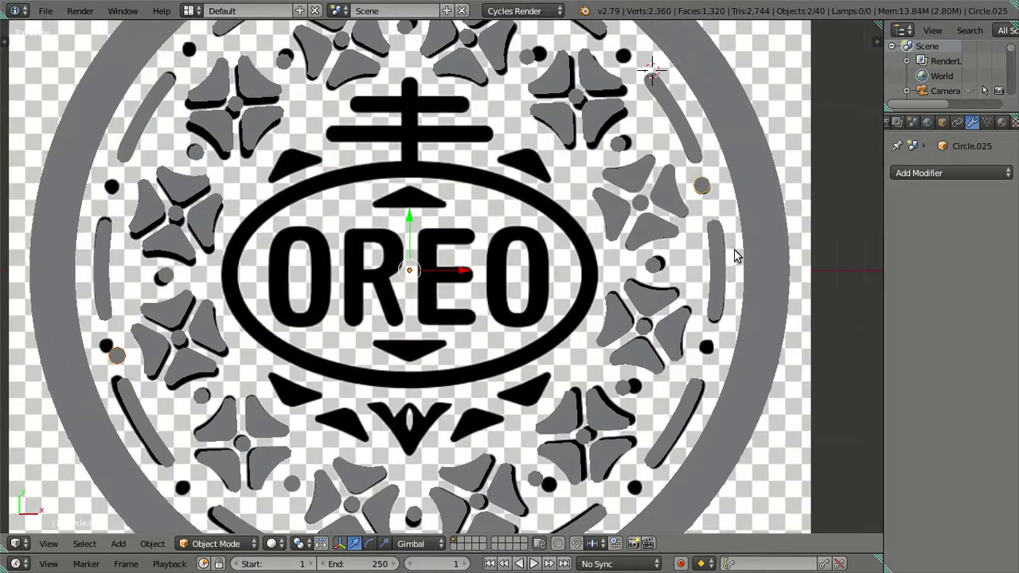
pyautogui.scroll(-1, 736, 257)
pyautogui.scroll(4, 675, 285)
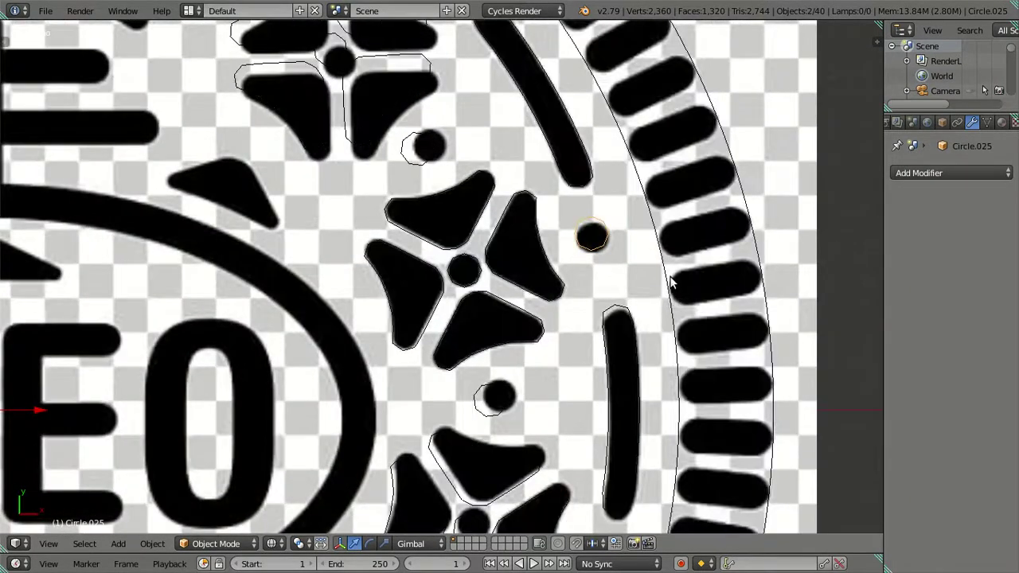
pyautogui.scroll(-4, 671, 283)
pyautogui.scroll(2, 673, 285)
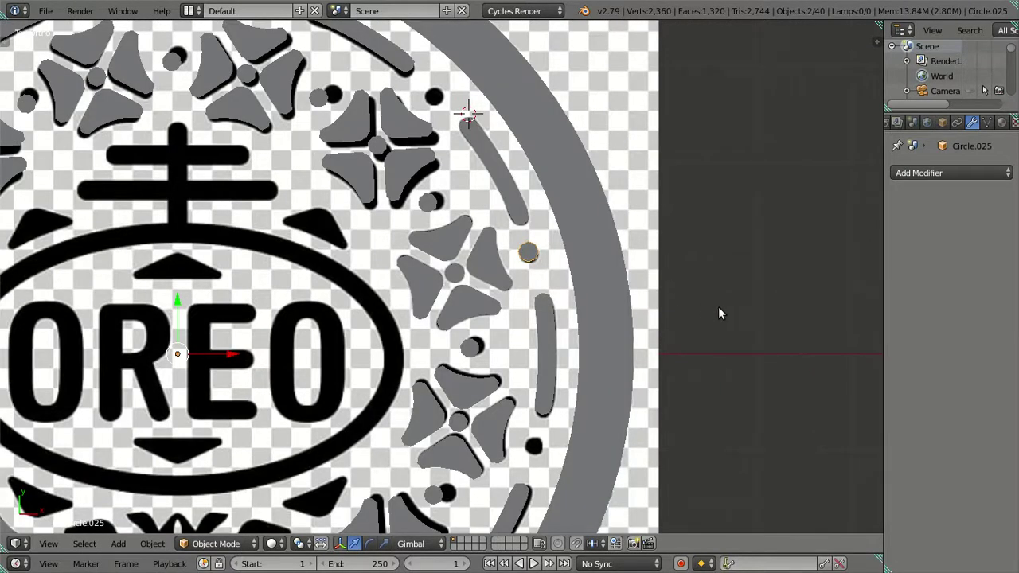
pyautogui.scroll(2, 719, 311)
pyautogui.scroll(2, 727, 307)
pyautogui.scroll(2, 756, 289)
pyautogui.scroll(2, 558, 318)
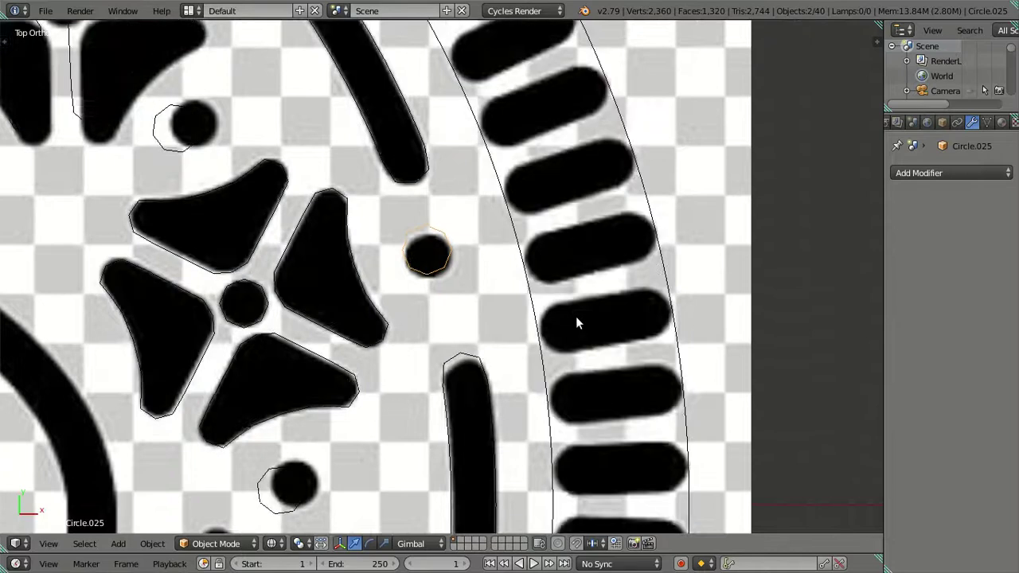
pyautogui.press('r')
pyautogui.press('z')
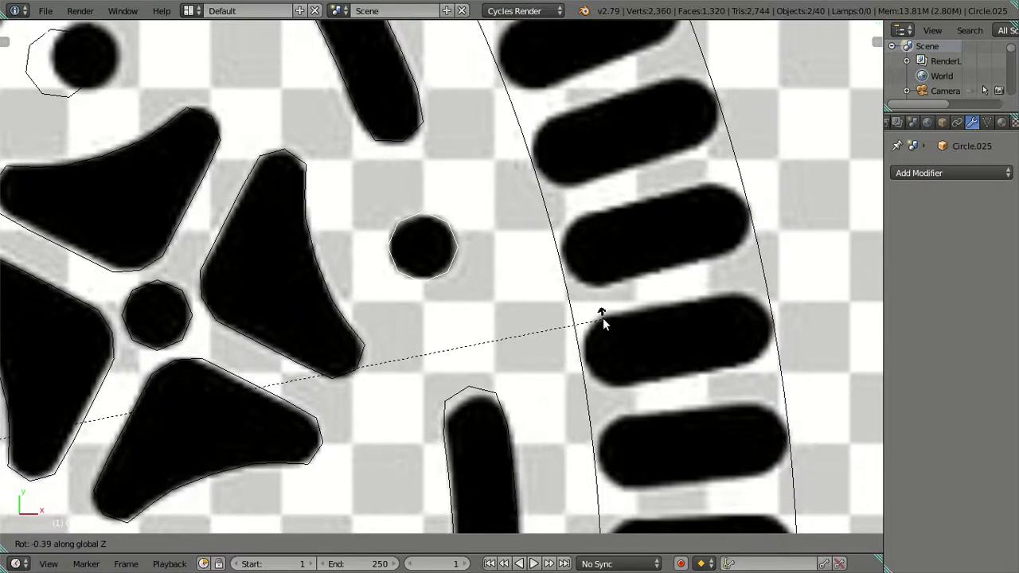
pyautogui.click(603, 321)
# Step: Reselect the pair of dots to copy in the top orthographic view
pyautogui.scroll(-4, 603, 319)
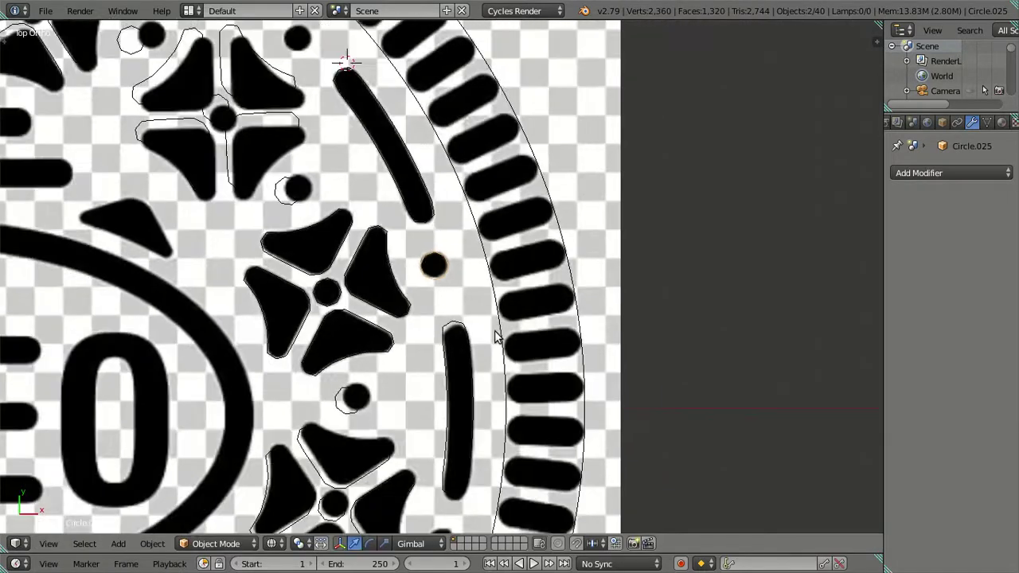
pyautogui.scroll(-2, 622, 307)
pyautogui.scroll(-1, 638, 294)
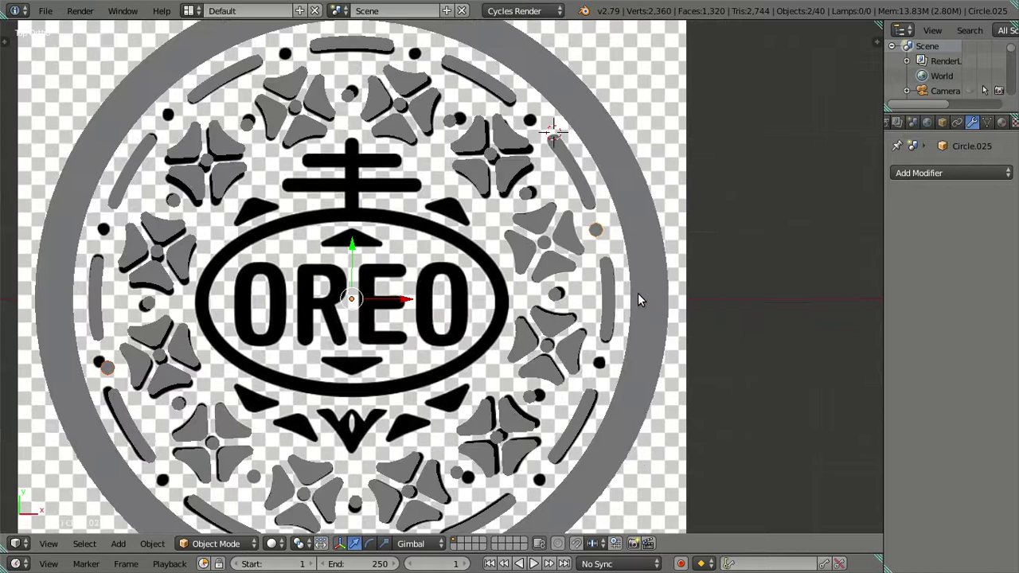
pyautogui.rightClick(594, 231)
pyautogui.keyDown('shift'); pyautogui.rightClick(101, 365); pyautogui.keyUp('shift')
pyautogui.press('KP_7')
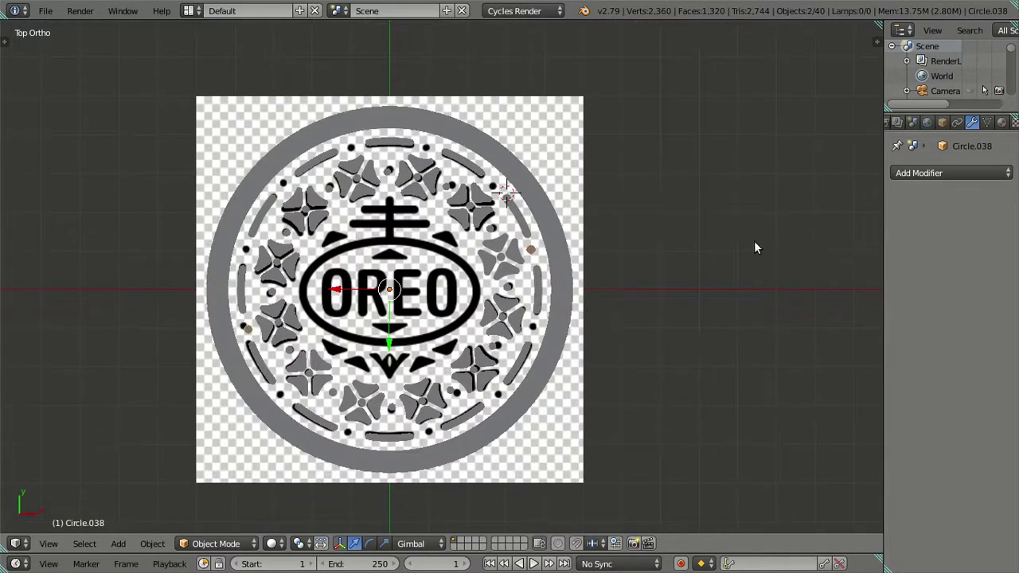
# Step: Make two copies of the dot pair, each rotated 30° about Z
pyautogui.hotkey('shift', 'd')
pyautogui.rightClick(762, 226)
pyautogui.scroll(2, 762, 232)
pyautogui.write('rz30')
pyautogui.press('Return')
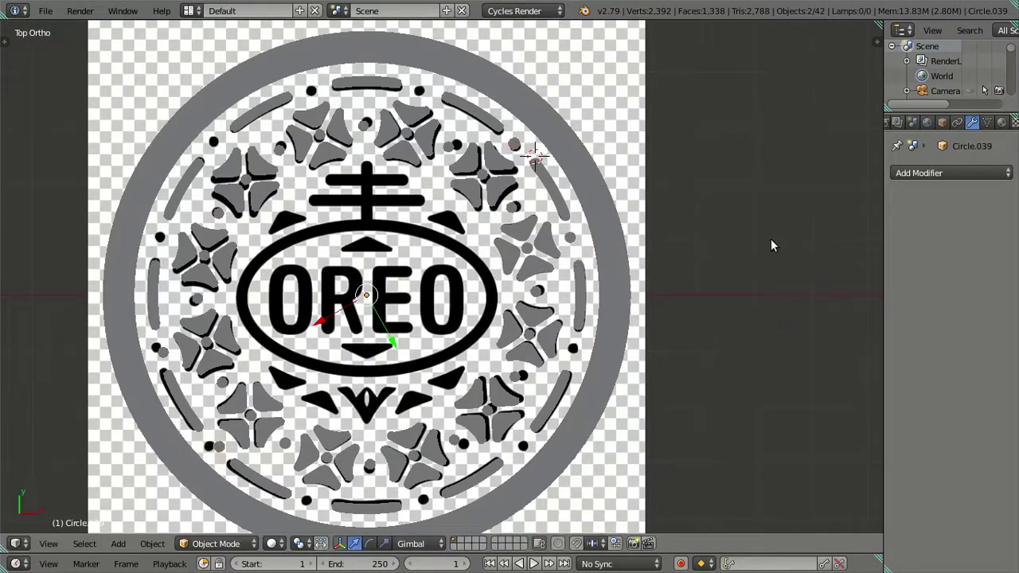
pyautogui.hotkey('shift', 'd')
pyautogui.rightClick(771, 240)
pyautogui.write('rz3')
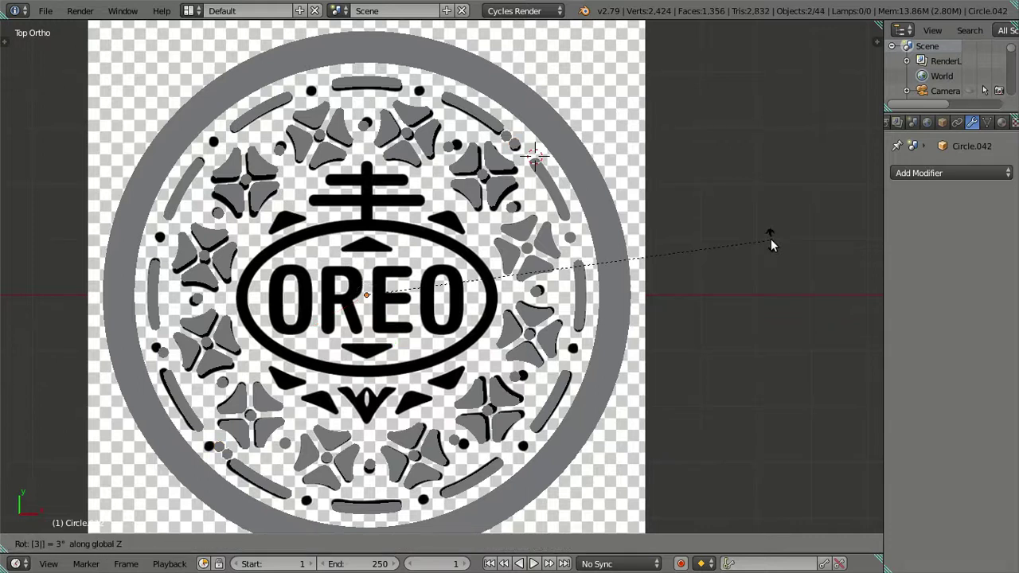
pyautogui.write('0')
pyautogui.press('Return')
# Step: Add two more 30° dot-pair copies and a final pair nudged 3°, then check the ring
pyautogui.hotkey('shift', 'd')
pyautogui.rightClick(771, 240)
pyautogui.write('rz30')
pyautogui.press('Return')
pyautogui.hotkey('shift', 'd')
pyautogui.rightClick(771, 245)
pyautogui.write('rz30')
pyautogui.press('Return')
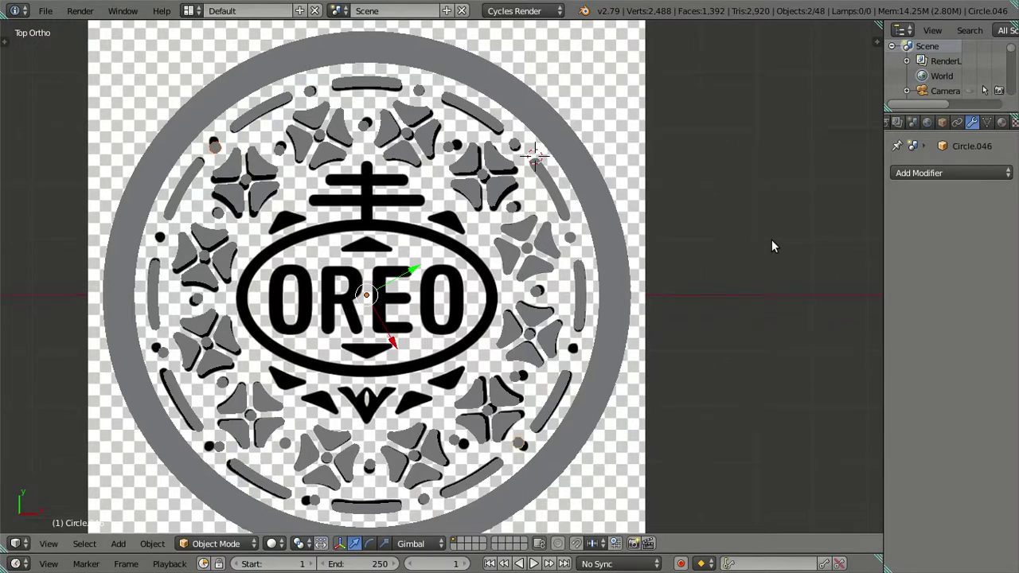
pyautogui.hotkey('shift', 'd')
pyautogui.rightClick(771, 243)
pyautogui.write('rz3')
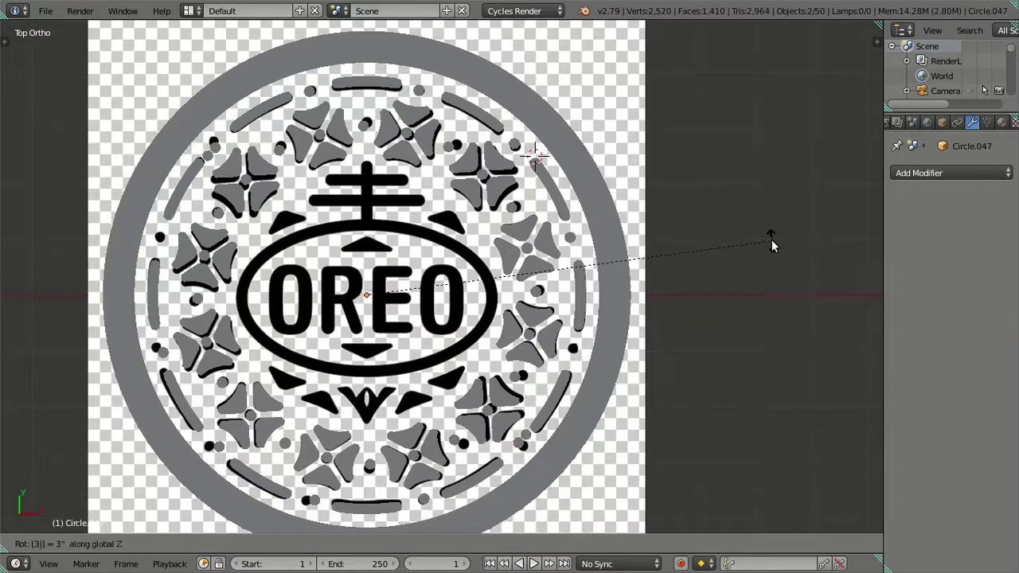
pyautogui.press('Return')
pyautogui.moveTo(631, 285)
pyautogui.mouseDown(button='middle')
pyautogui.moveTo(543, 390)
pyautogui.moveTo(456, 344)
pyautogui.moveTo(457, 403)
pyautogui.moveTo(489, 398)
pyautogui.moveTo(512, 375)
pyautogui.mouseUp(button='middle')
pyautogui.press('KP_7')
# Step: Zoom in and inspect the small circle beside the star shape in Edit Mode
pyautogui.scroll(2, 555, 351)
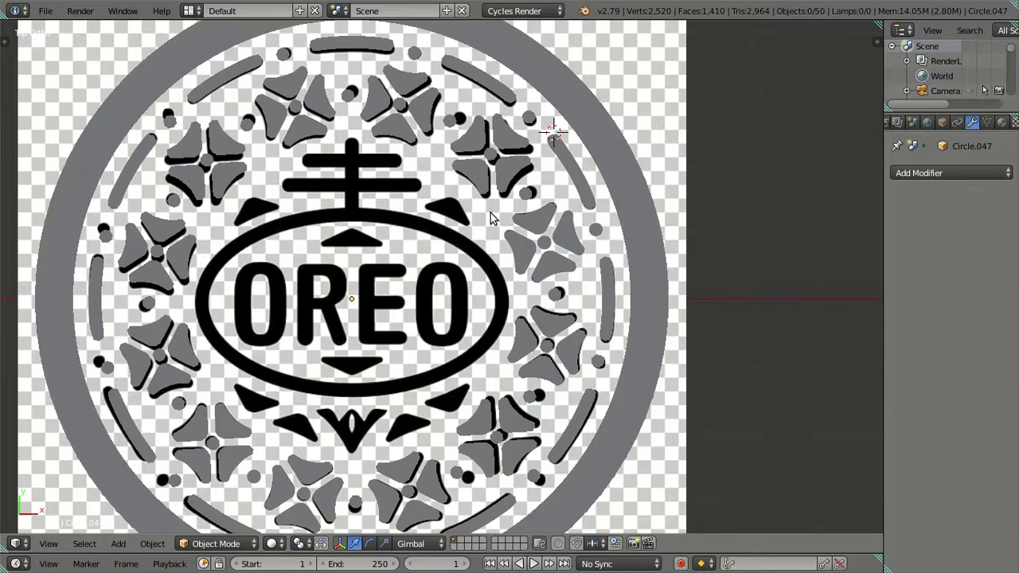
pyautogui.scroll(1, 580, 470)
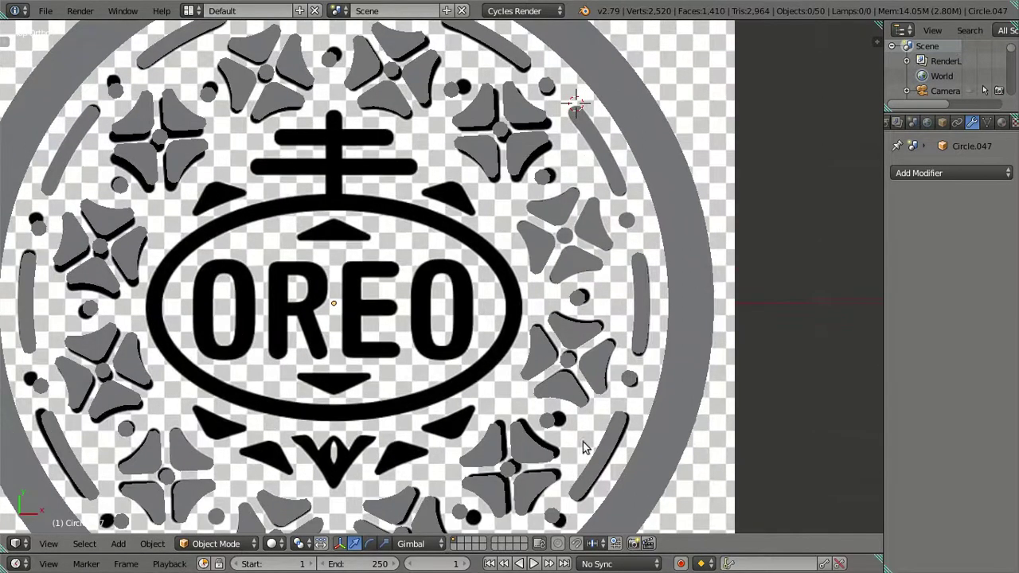
pyautogui.scroll(1, 577, 446)
pyautogui.scroll(1, 557, 414)
pyautogui.scroll(1, 448, 366)
pyautogui.scroll(1, 448, 364)
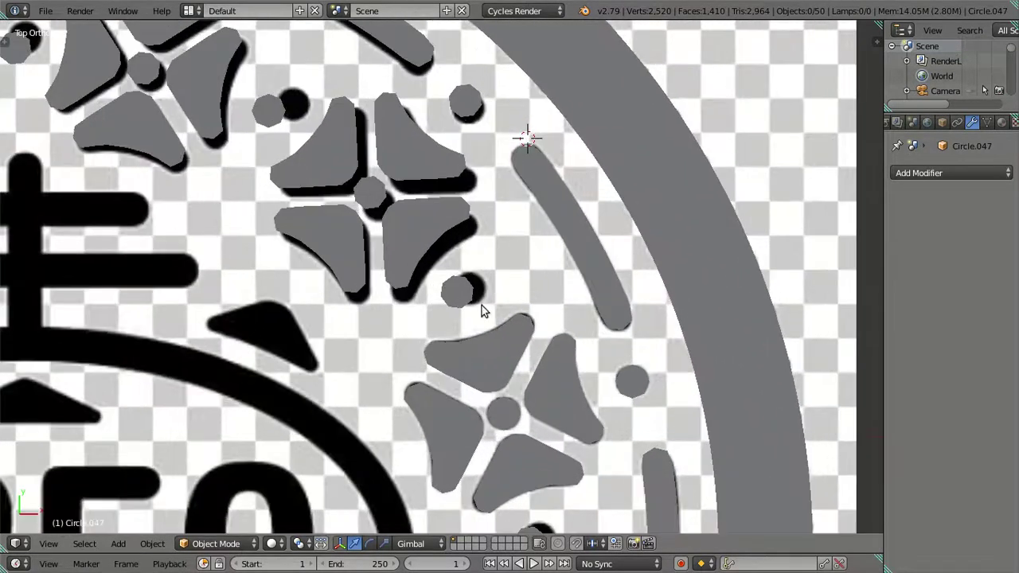
pyautogui.rightClick(466, 294)
pyautogui.press('Tab')
pyautogui.scroll(1, 466, 297)
pyautogui.scroll(1, 466, 296)
pyautogui.hotkey('ctrl', 'space')
pyautogui.scroll(-1, 477, 306)
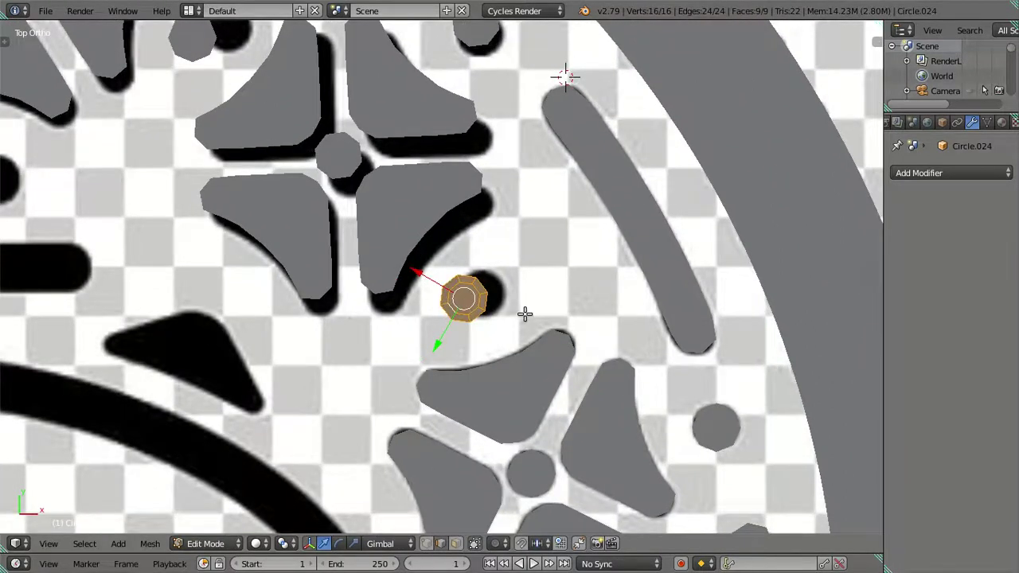
pyautogui.scroll(-1, 526, 315)
pyautogui.press('Tab')
pyautogui.scroll(-2, 510, 314)
pyautogui.scroll(-1, 470, 294)
pyautogui.scroll(-1, 470, 295)
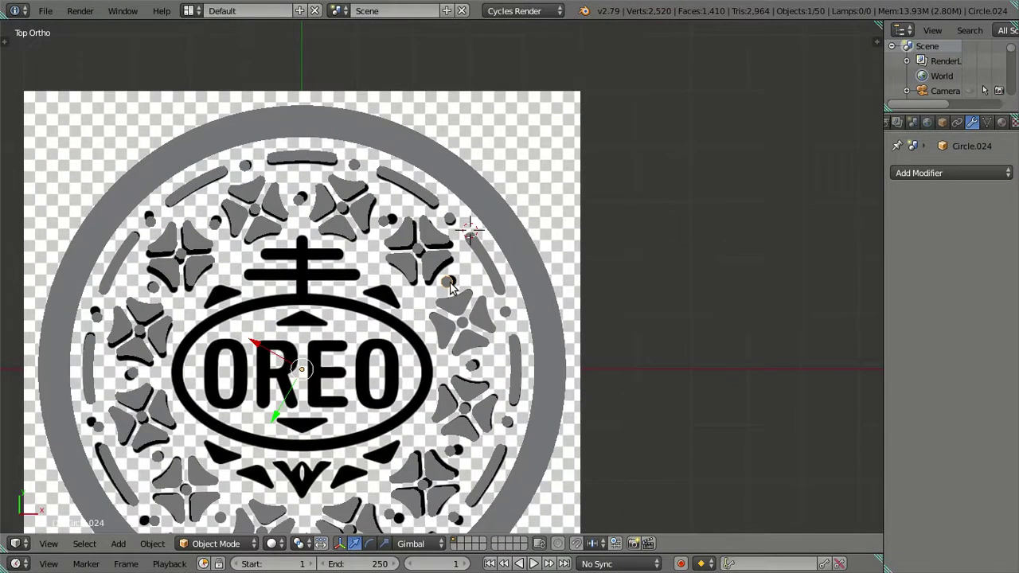
# Step: Scale the small dot circle down to about 0.85 to fit its traced dot
pyautogui.rightClick(470, 367)
pyautogui.scroll(1, 470, 371)
pyautogui.scroll(1, 521, 394)
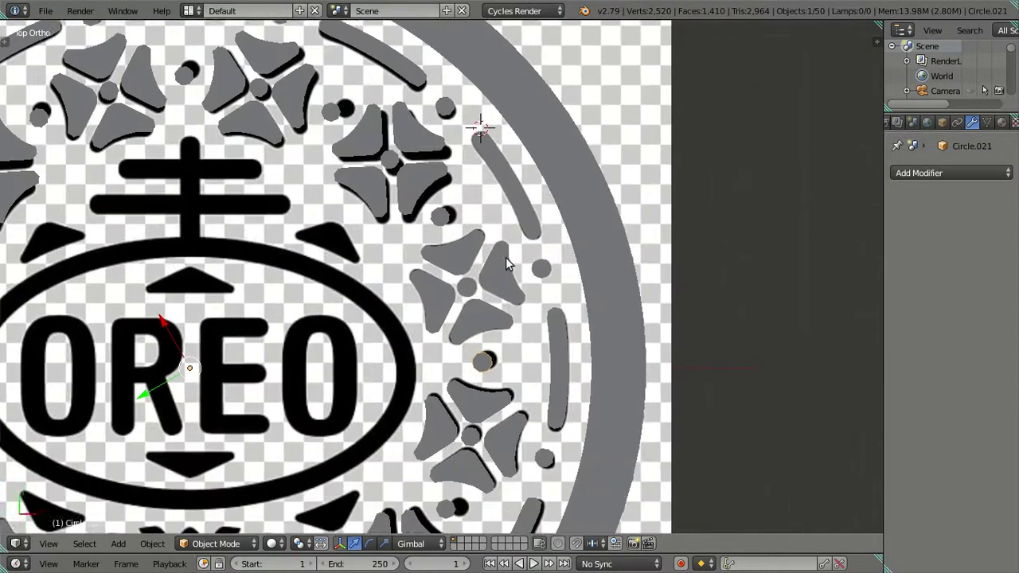
pyautogui.scroll(1, 542, 318)
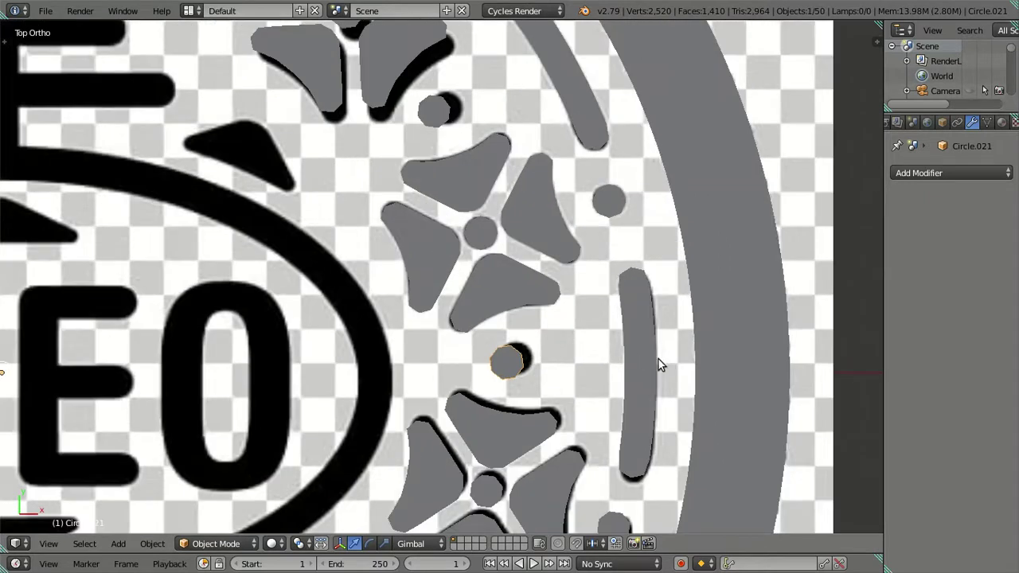
pyautogui.press('s')
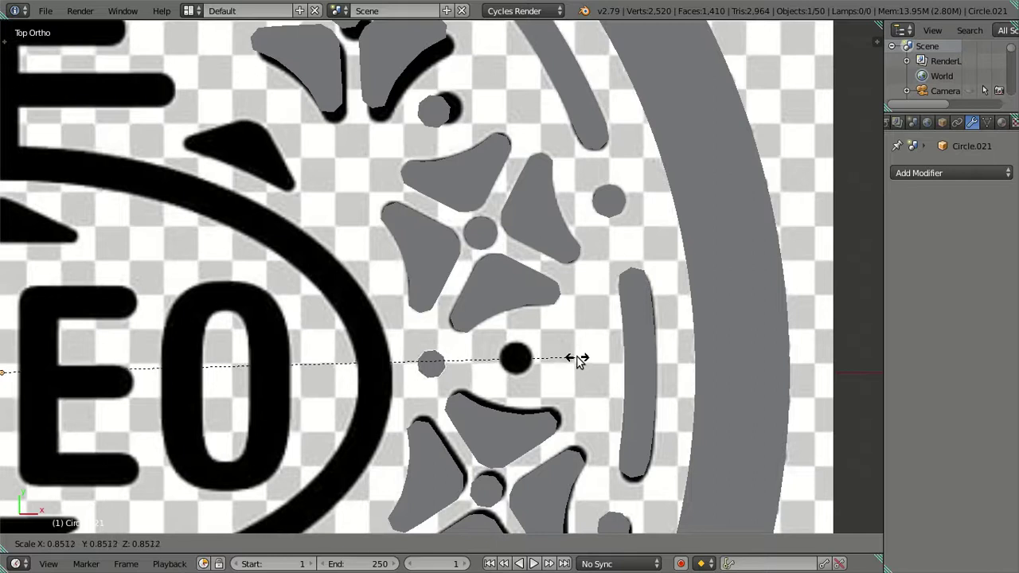
pyautogui.click(579, 360)
# Step: Snap the 3D cursor to the dot's centre and return to Object Mode
pyautogui.press('Tab')
pyautogui.press('a')
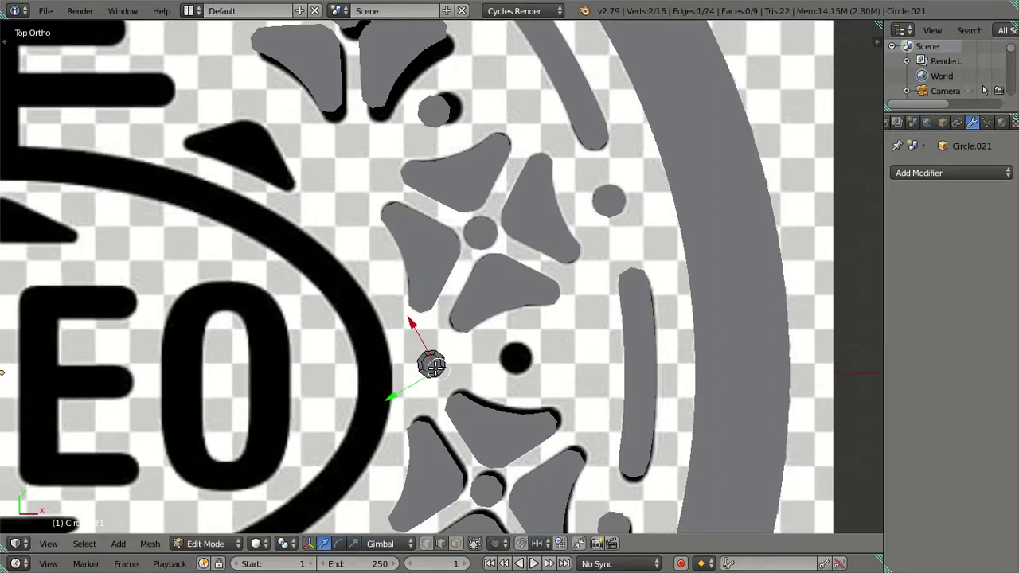
pyautogui.hotkey('shift', 's')
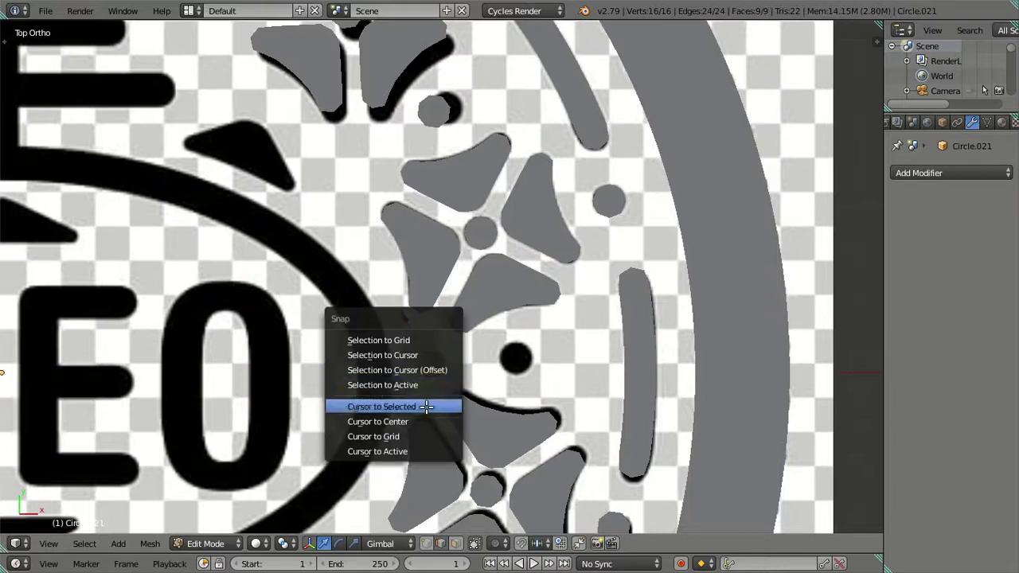
pyautogui.click(432, 405)
pyautogui.press('a')
pyautogui.press('Tab')
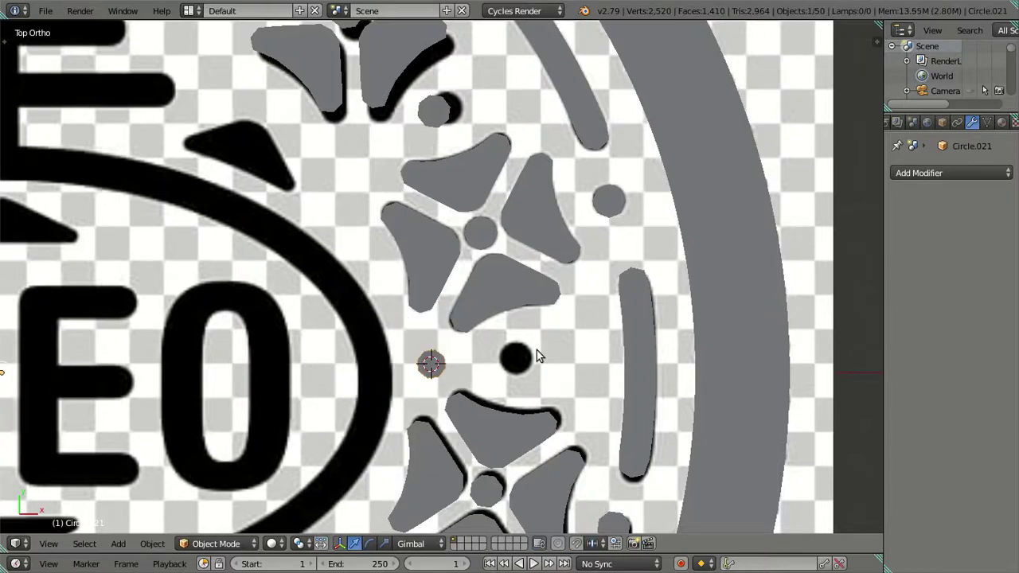
pyautogui.scroll(-2, 549, 347)
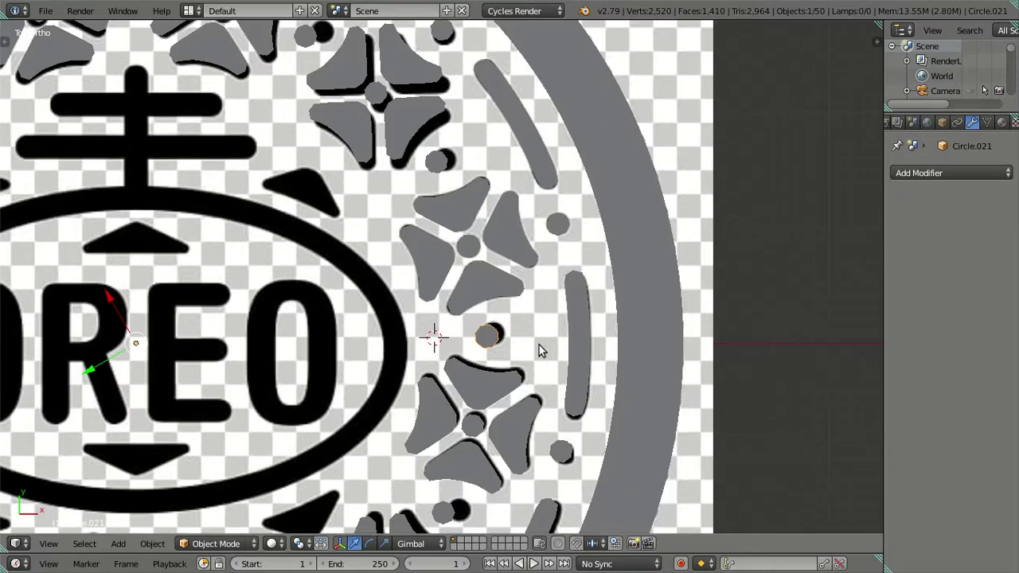
# Step: Duplicate the dot and snap the copy onto the 3D cursor position
pyautogui.hotkey('shift', 'd')
pyautogui.rightClick(547, 305)
pyautogui.press('Tab')
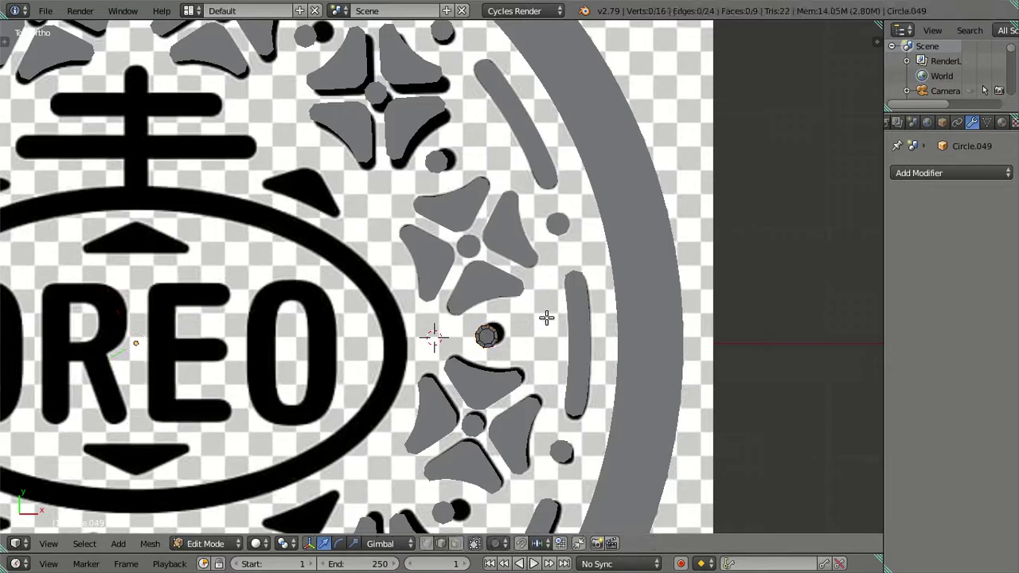
pyautogui.hotkey('shift', 's')
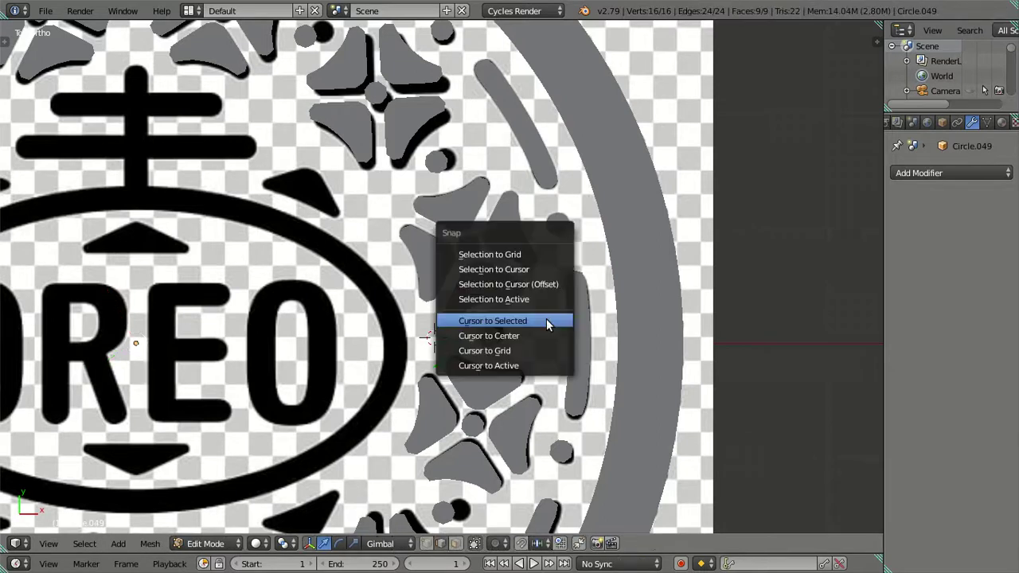
pyautogui.click(555, 283)
pyautogui.press('a')
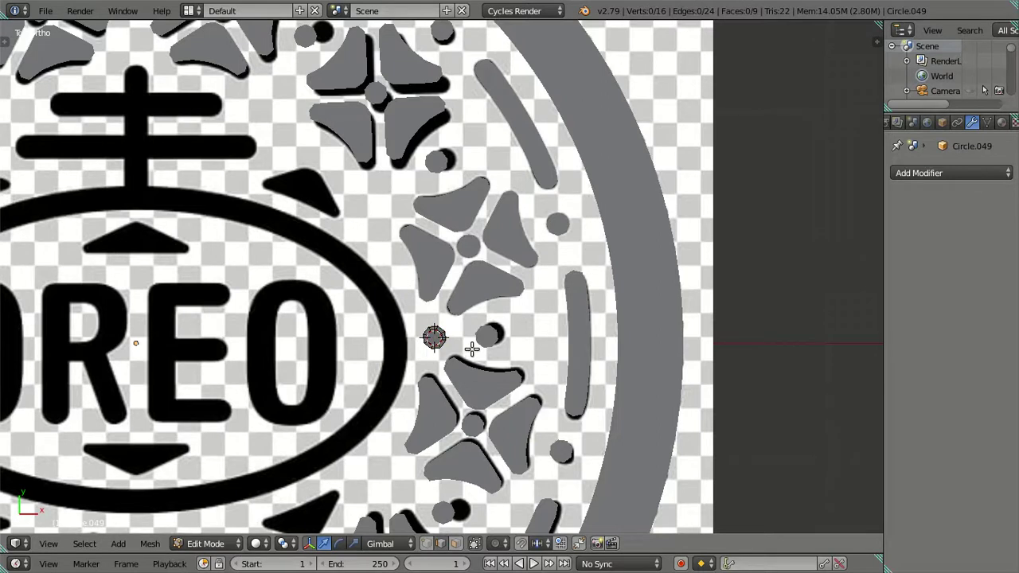
pyautogui.press('Tab')
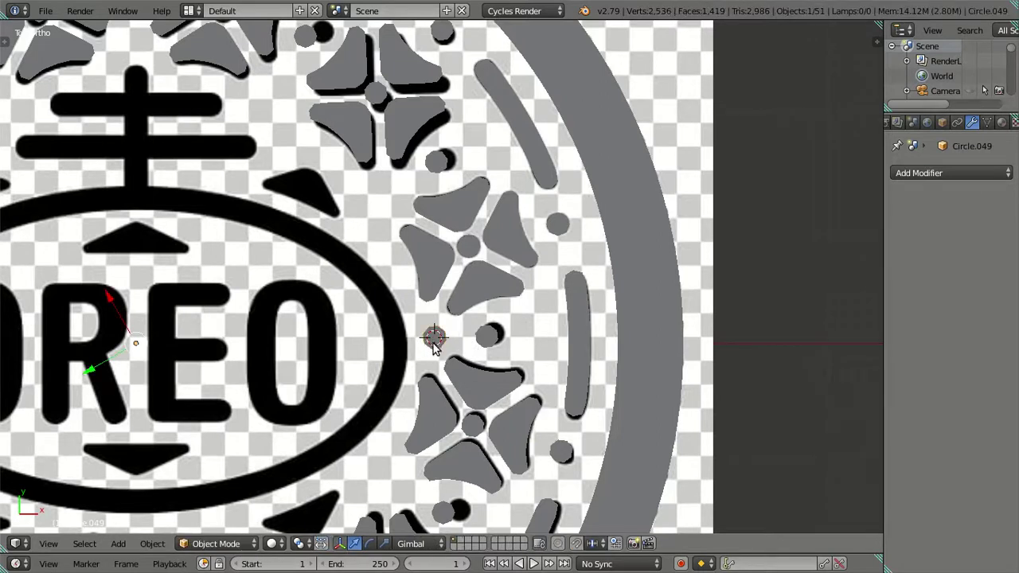
# Step: Add a copy of the dot rotated 60° about Z around the emblem centre
pyautogui.hotkey('shift', 'd')
pyautogui.rightClick(470, 339)
pyautogui.press('r')
pyautogui.press('z')
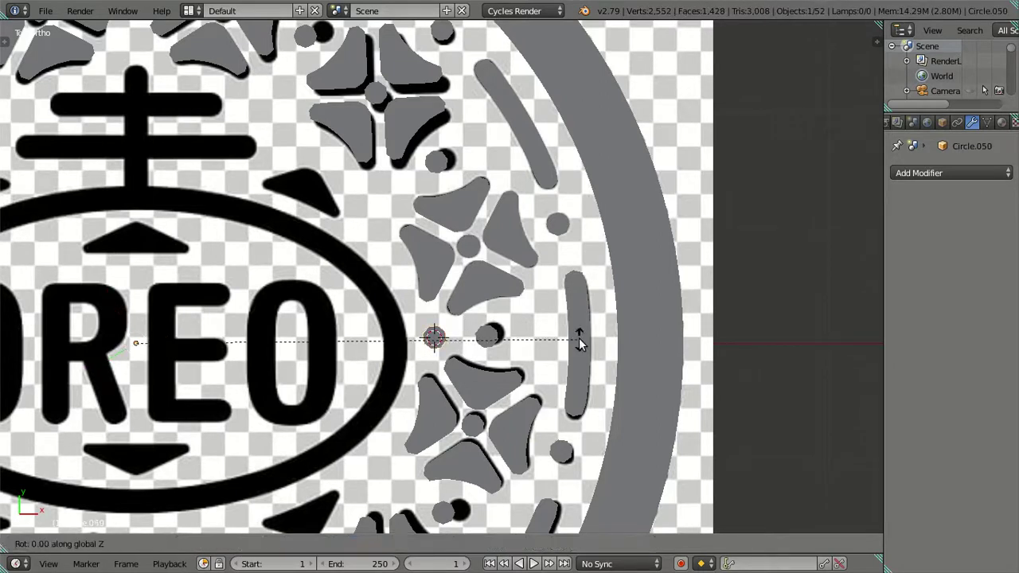
pyautogui.write('60')
pyautogui.press('Return')
pyautogui.scroll(-3, 526, 350)
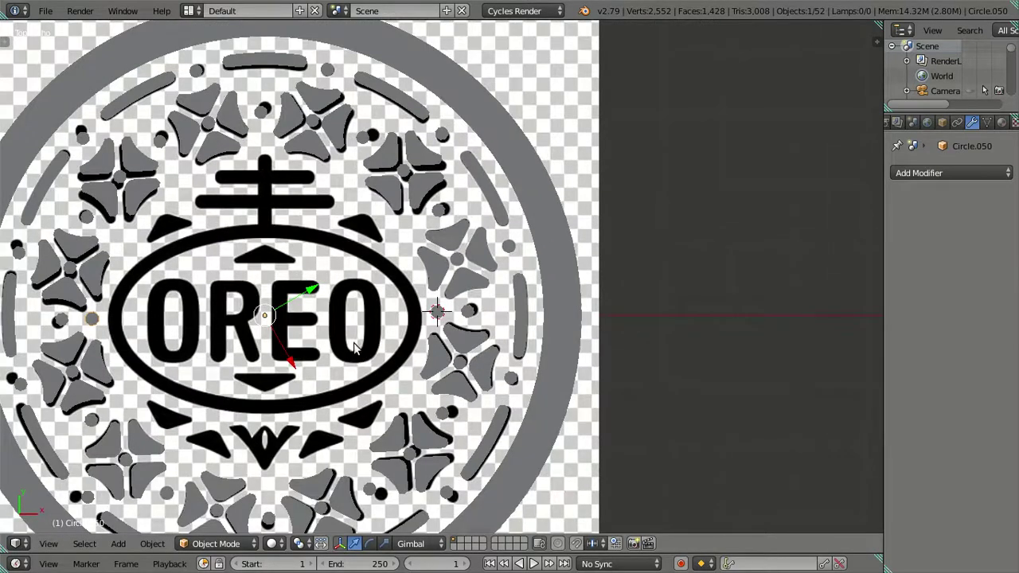
pyautogui.scroll(1, 517, 326)
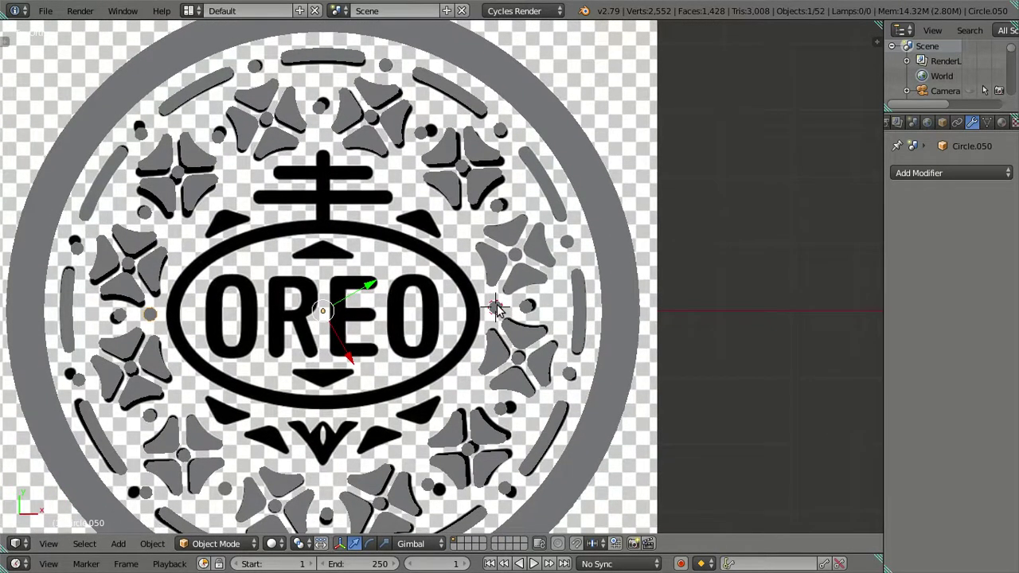
# Step: Add duplicates of the selected dots rotated 150° and then 30° about Z
pyautogui.hotkey('shift', 'd')
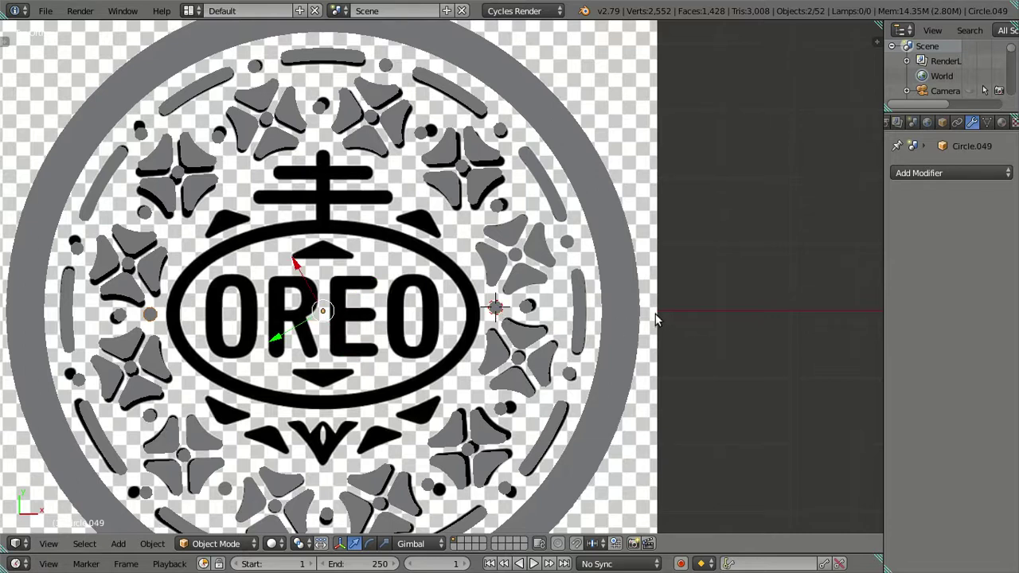
pyautogui.write('rz150')
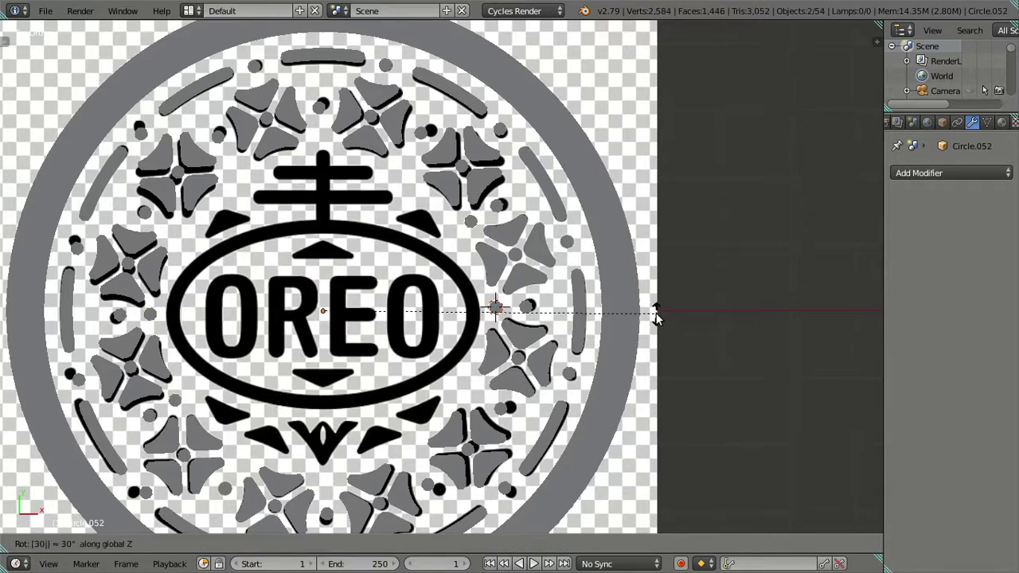
pyautogui.press('Return')
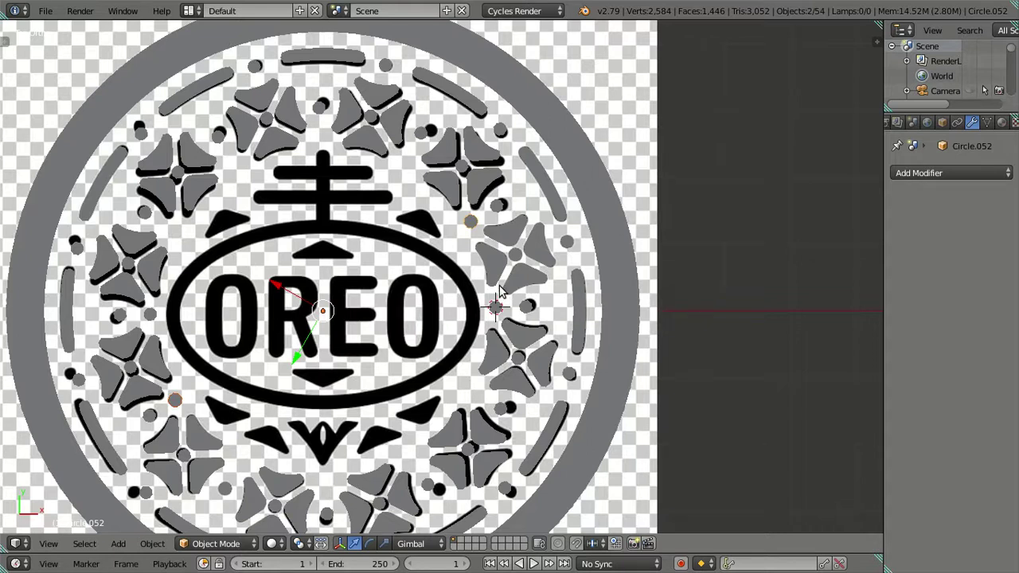
pyautogui.hotkey('shift', 'd')
pyautogui.write('rz30')
pyautogui.press('Return')
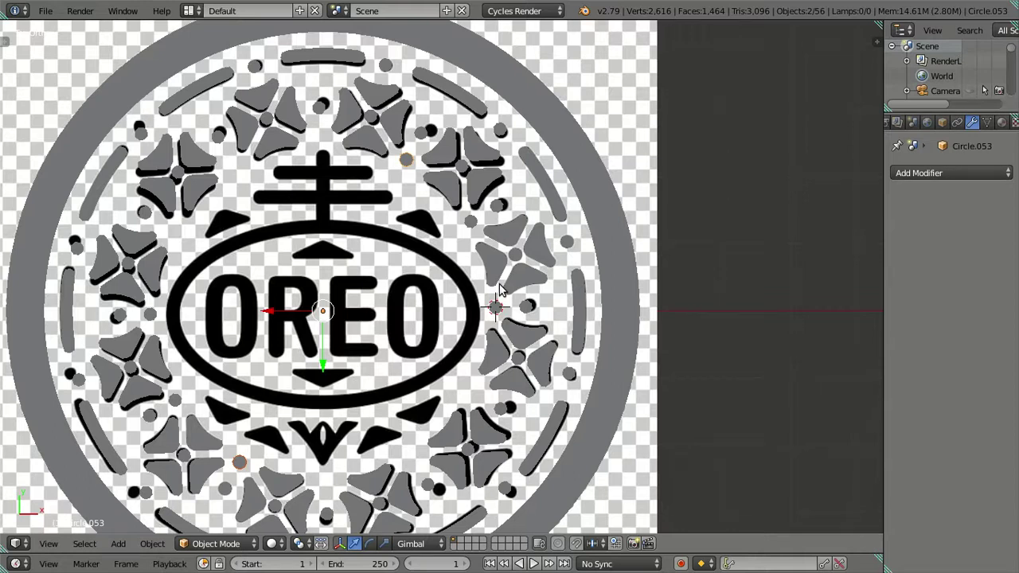
# Step: Add three more duplicate sets, each rotated 30° about Z, filling the dot ring
pyautogui.hotkey('shift', 'd')
pyautogui.write('rz30')
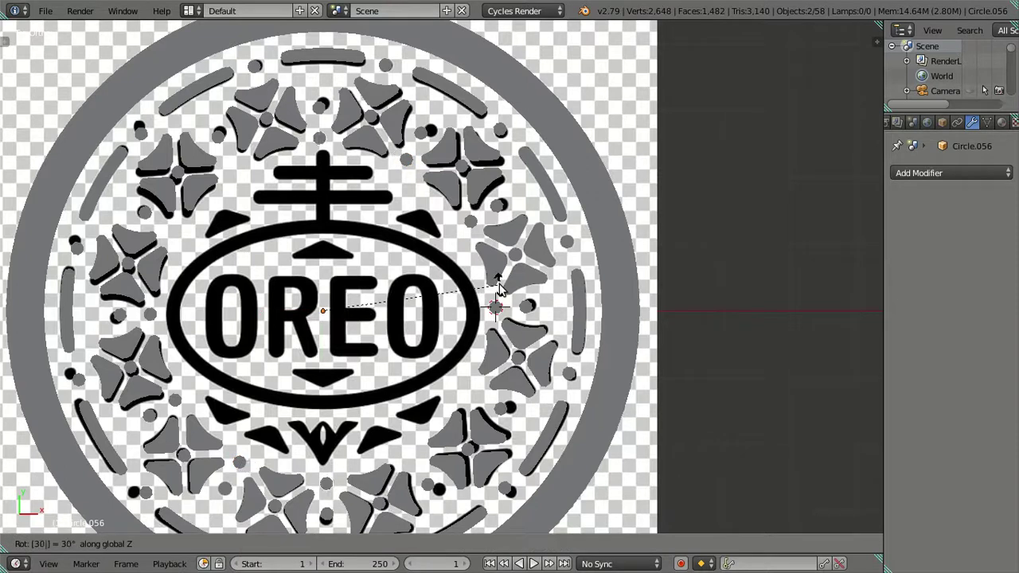
pyautogui.press('Return')
pyautogui.hotkey('shift', 'd')
pyautogui.write('rz30')
pyautogui.press('Return')
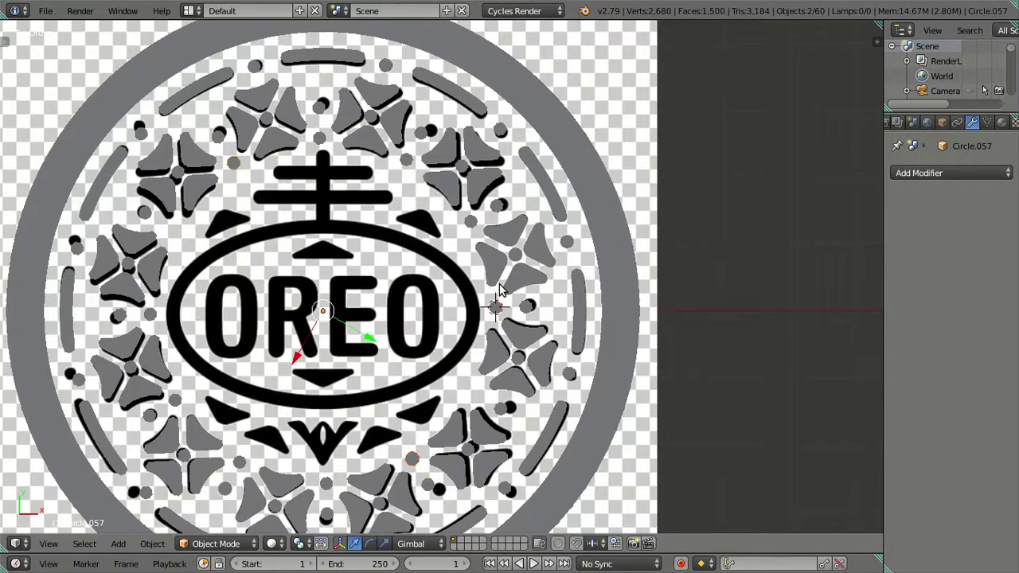
pyautogui.hotkey('shift', 'd')
pyautogui.write('rz30')
pyautogui.press('Return')
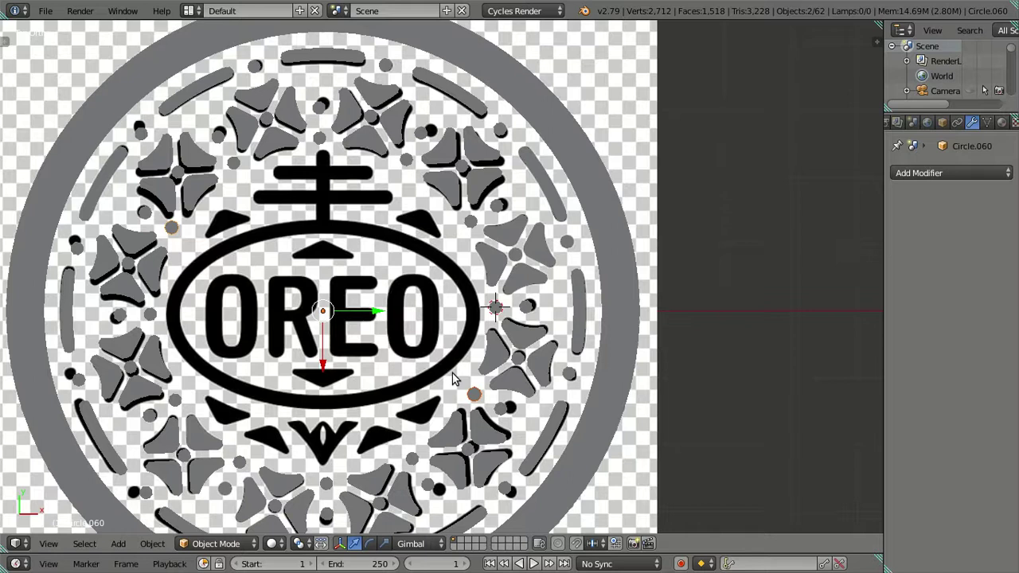
# Step: Delete the two misplaced dot copies
pyautogui.keyDown('shift'); pyautogui.rightClick(410, 167); pyautogui.keyUp('shift')
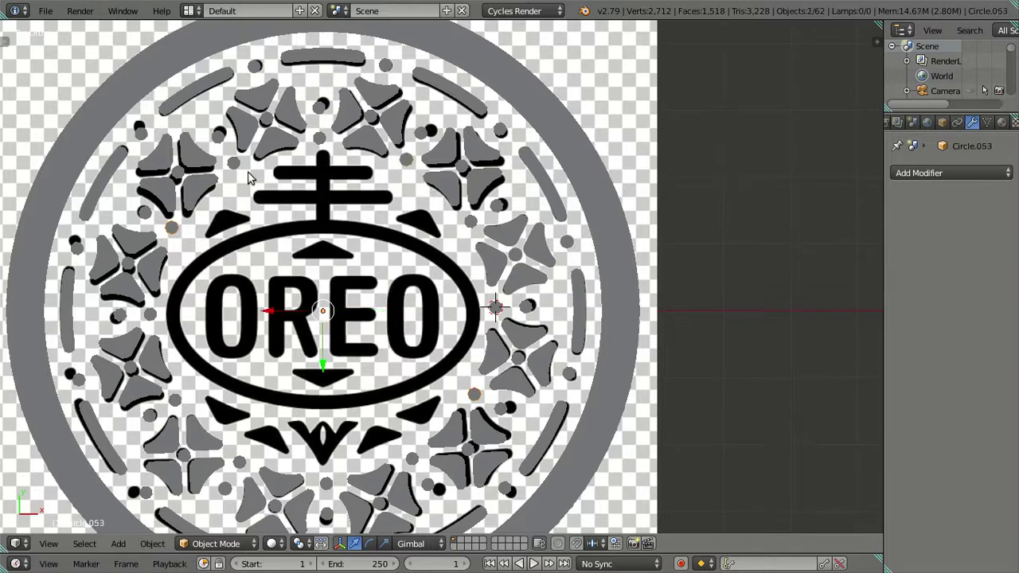
pyautogui.keyDown('shift'); pyautogui.rightClick(234, 165); pyautogui.keyUp('shift')
pyautogui.press('x')
pyautogui.click(454, 177)
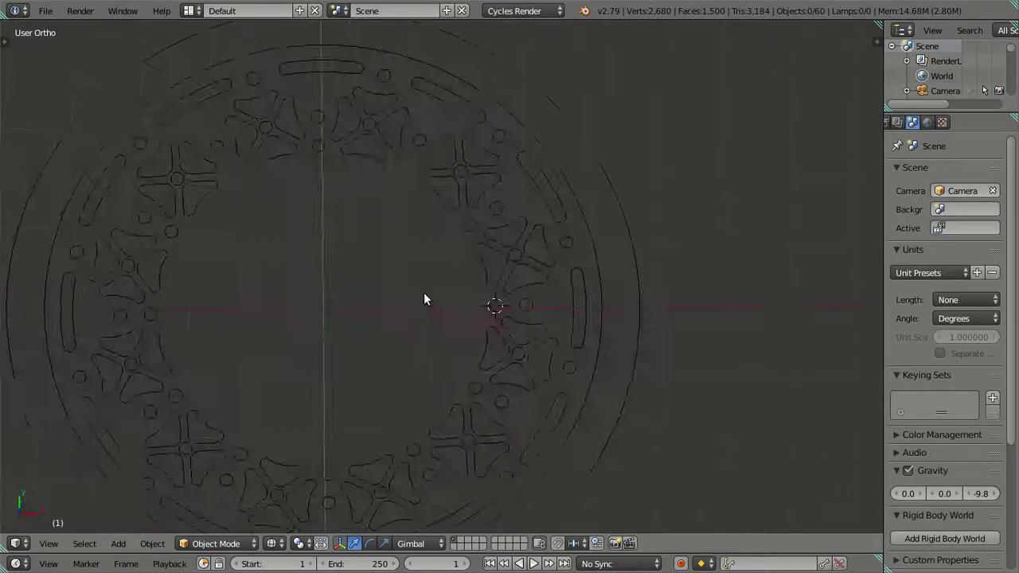
# Step: Switch to solid shading and a straight top orthographic view zoomed on the ring
pyautogui.moveTo(424, 299)
pyautogui.mouseDown(button='middle')
pyautogui.moveTo(401, 261)
pyautogui.moveTo(371, 320)
pyautogui.moveTo(398, 388)
pyautogui.moveTo(432, 337)
pyautogui.moveTo(500, 307)
pyautogui.moveTo(477, 319)
pyautogui.mouseUp(button='middle')
pyautogui.press('z')
pyautogui.press('KP_7')
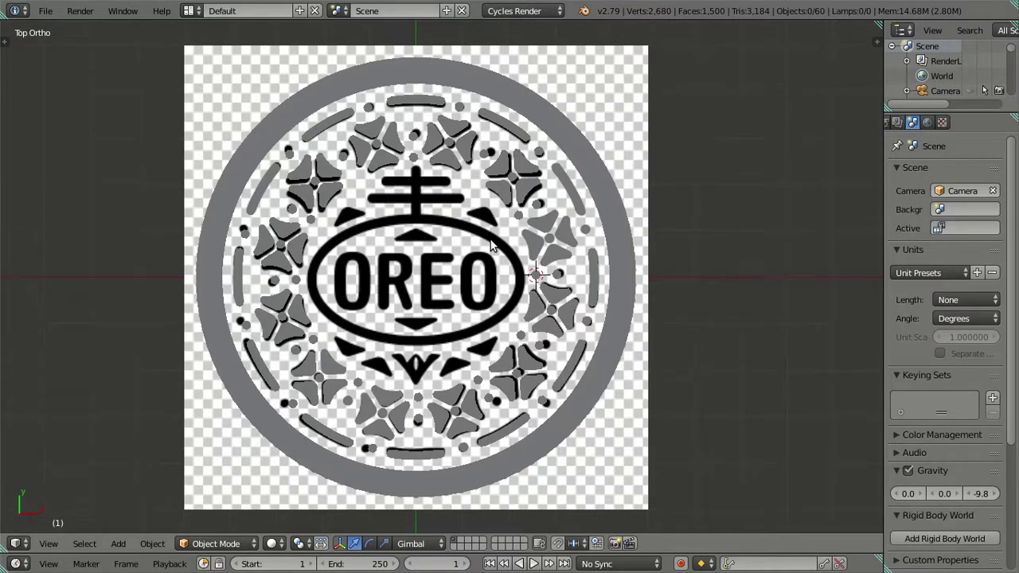
pyautogui.keyDown('shift'); pyautogui.moveTo(491, 247); pyautogui.dragTo(412, 248, button='middle'); pyautogui.keyUp('shift')
pyautogui.scroll(4, 396, 250)
pyautogui.scroll(2, 396, 250)
# Step: In the ring's Edit Mode, select two inner-edge vertices and nudge that edge along X
pyautogui.press('Tab')
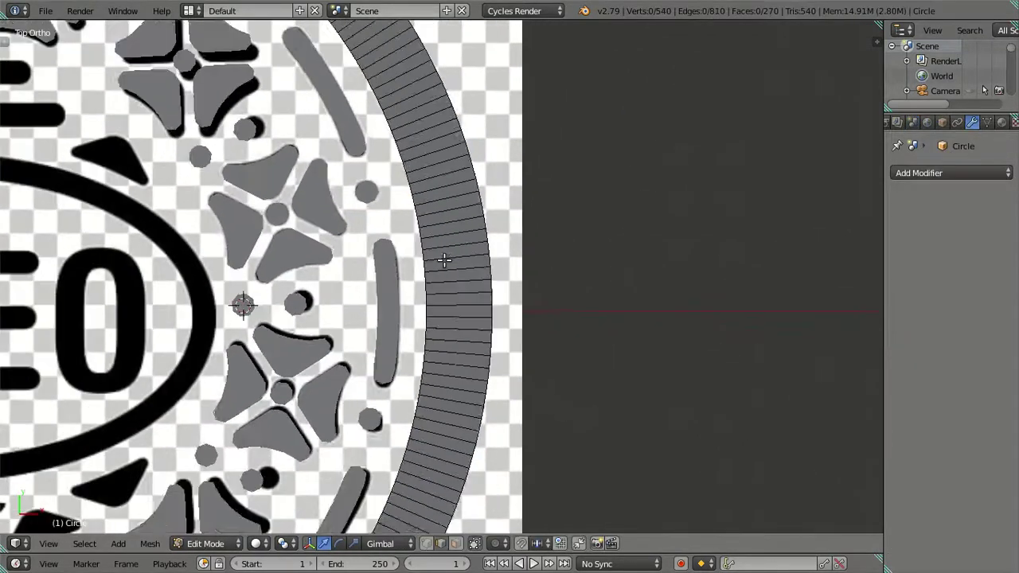
pyautogui.scroll(3, 439, 257)
pyautogui.scroll(3, 454, 303)
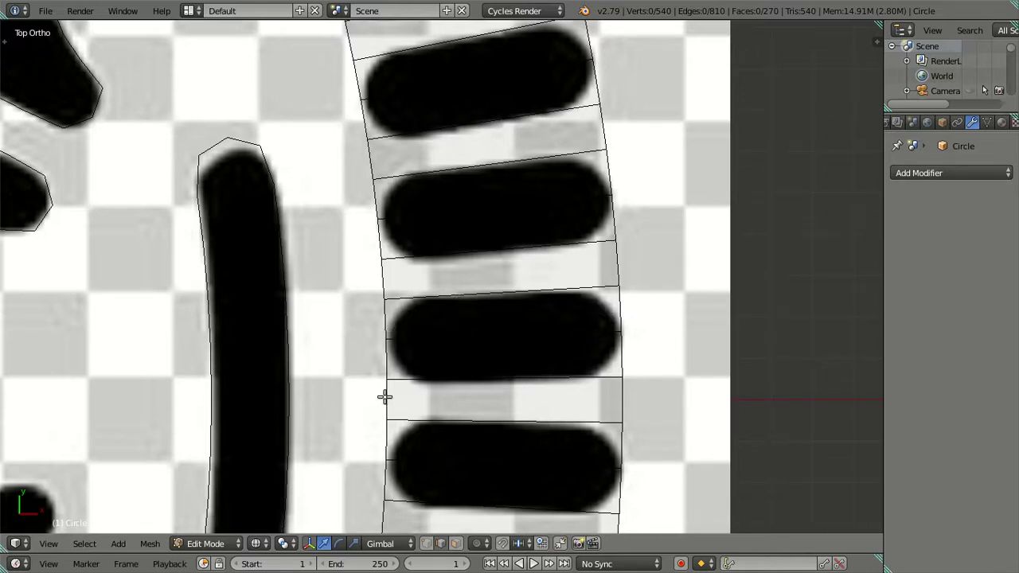
pyautogui.rightClick(382, 373)
pyautogui.keyDown('shift'); pyautogui.moveTo(387, 425); pyautogui.dragTo(468, 314, button='middle'); pyautogui.keyUp('shift')
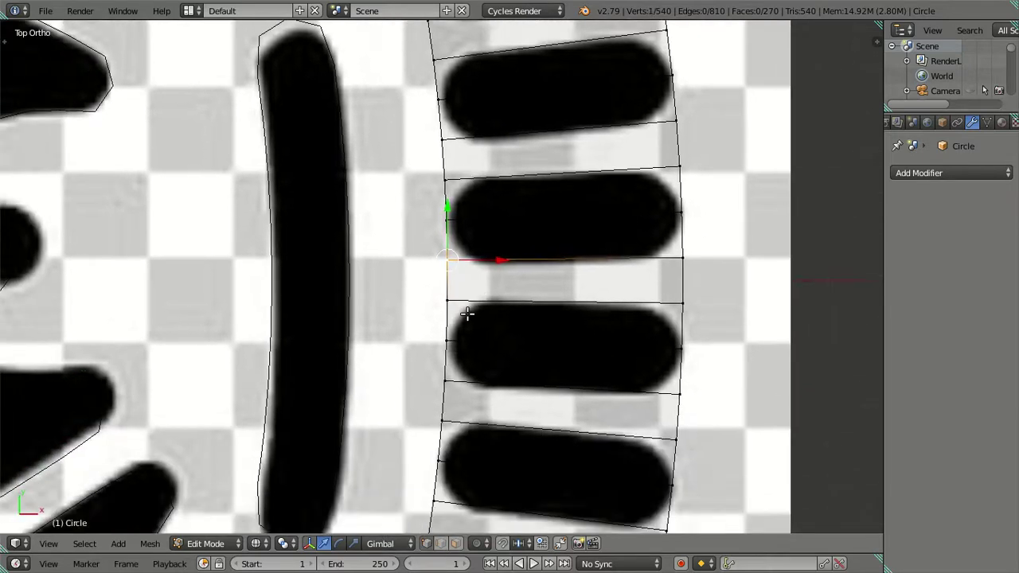
pyautogui.keyDown('shift'); pyautogui.rightClick(443, 383); pyautogui.keyUp('shift')
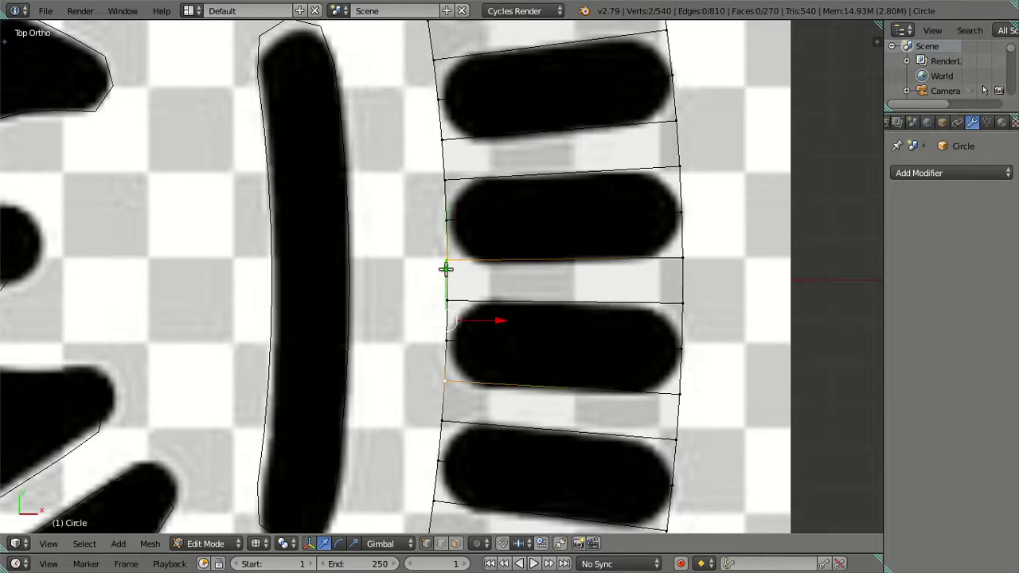
pyautogui.press('g')
pyautogui.press('x')
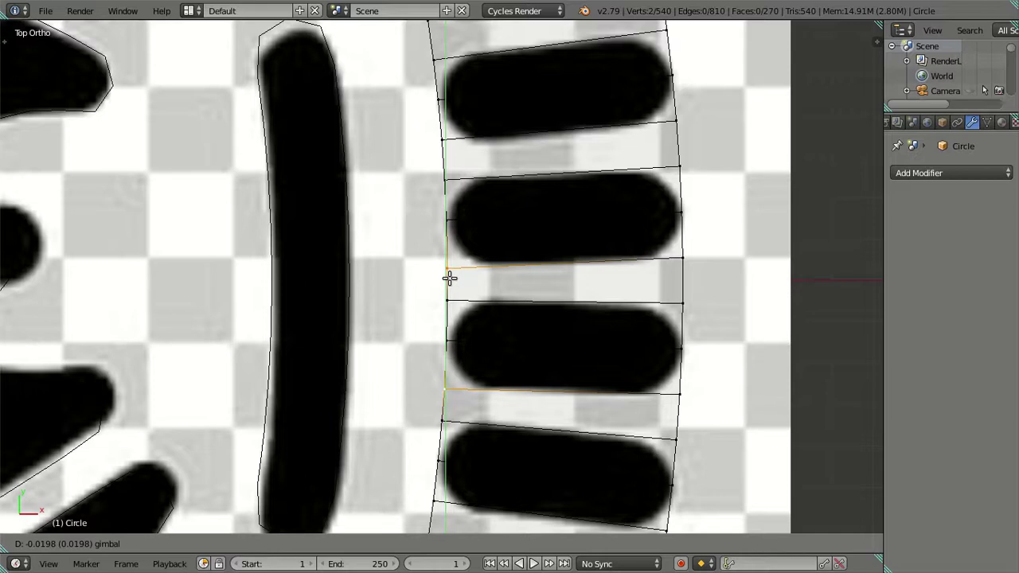
pyautogui.click(449, 278)
# Step: Select a series of vertices along the ring's inner rim, panning along it
pyautogui.scroll(-3, 443, 470)
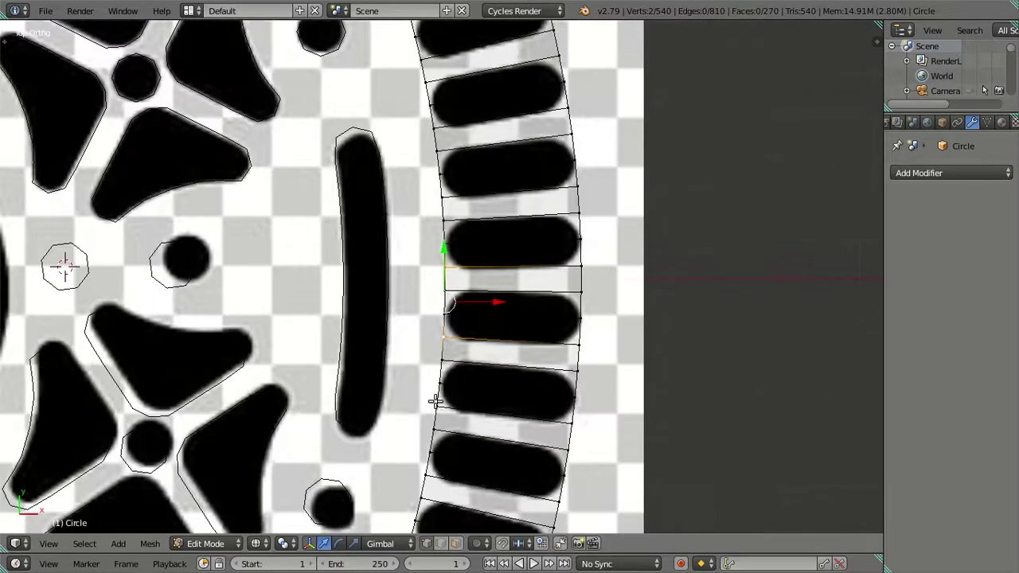
pyautogui.keyDown('shift'); pyautogui.click(436, 400); pyautogui.keyUp('shift')
pyautogui.keyDown('shift'); pyautogui.moveTo(435, 401); pyautogui.dragTo(531, 348, button='middle'); pyautogui.keyUp('shift')
pyautogui.keyDown('shift'); pyautogui.click(496, 333); pyautogui.keyUp('shift')
pyautogui.keyDown('shift'); pyautogui.click(478, 397); pyautogui.keyUp('shift')
pyautogui.keyDown('shift'); pyautogui.click(464, 450); pyautogui.keyUp('shift')
pyautogui.keyDown('shift'); pyautogui.moveTo(461, 452); pyautogui.dragTo(545, 274, button='middle'); pyautogui.keyUp('shift')
# Step: Shift-select alternate inner-rim vertices along the ring's first stretch and upper part
pyautogui.keyDown('shift'); pyautogui.click(547, 275); pyautogui.keyUp('shift')
pyautogui.keyDown('shift'); pyautogui.click(518, 347); pyautogui.keyUp('shift')
pyautogui.keyDown('shift'); pyautogui.click(478, 401); pyautogui.keyUp('shift')
pyautogui.keyDown('shift'); pyautogui.click(451, 447); pyautogui.keyUp('shift')
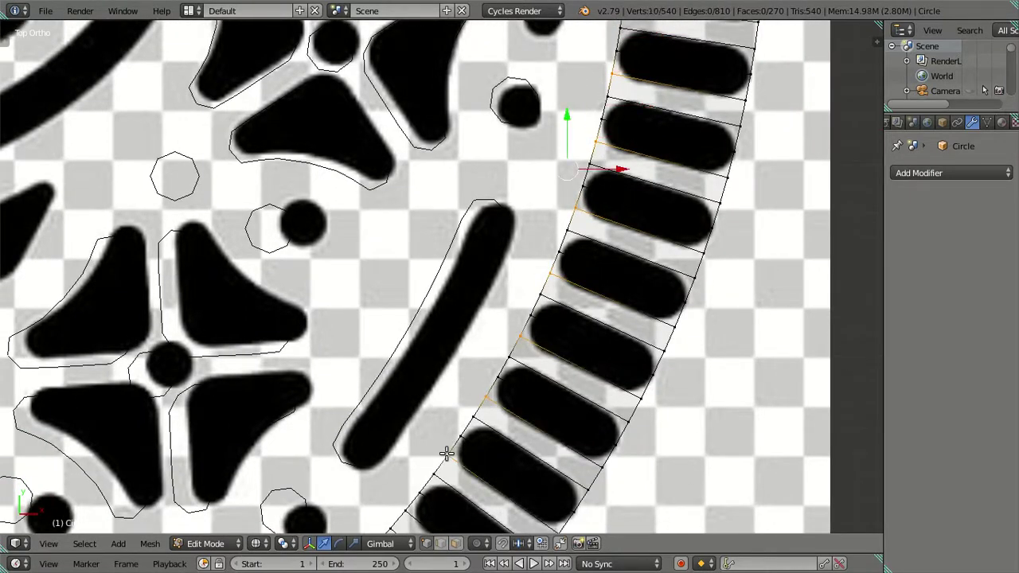
pyautogui.keyDown('shift'); pyautogui.moveTo(451, 424); pyautogui.dragTo(600, 194, button='middle'); pyautogui.keyUp('shift')
pyautogui.keyDown('shift'); pyautogui.click(555, 278); pyautogui.keyUp('shift')
pyautogui.keyDown('shift'); pyautogui.click(501, 334); pyautogui.keyUp('shift')
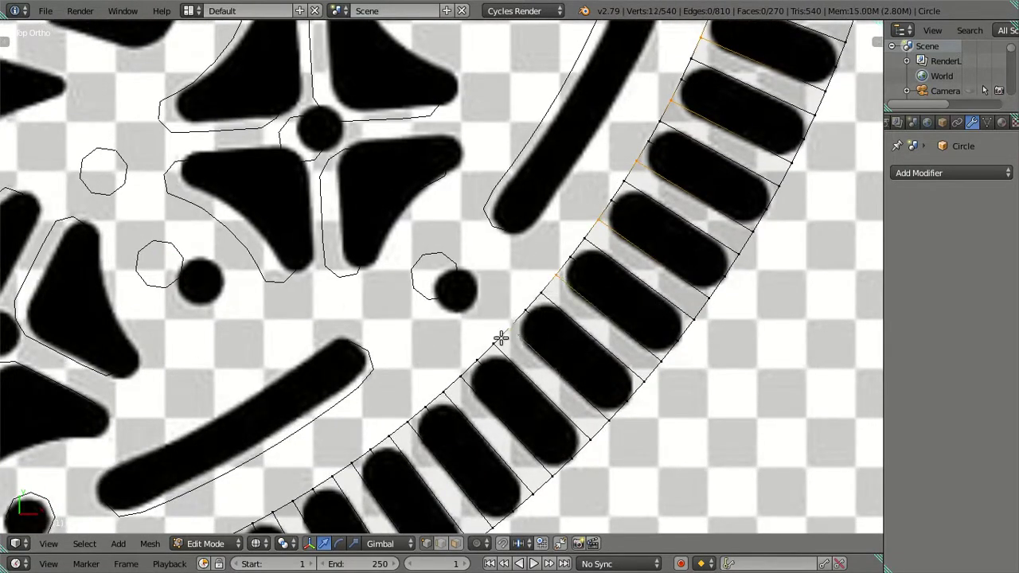
pyautogui.keyDown('shift'); pyautogui.click(456, 372); pyautogui.keyUp('shift')
pyautogui.keyDown('shift'); pyautogui.click(410, 413); pyautogui.keyUp('shift')
pyautogui.keyDown('shift'); pyautogui.click(362, 456); pyautogui.keyUp('shift')
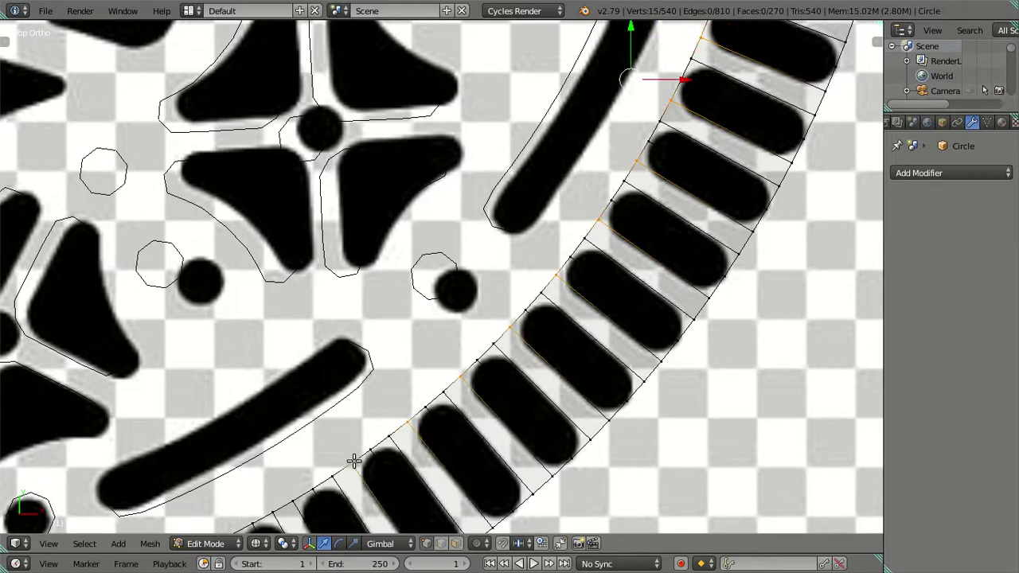
pyautogui.keyDown('shift'); pyautogui.moveTo(363, 456); pyautogui.dragTo(599, 162, button='middle'); pyautogui.keyUp('shift')
pyautogui.keyDown('shift'); pyautogui.click(508, 228); pyautogui.keyUp('shift')
pyautogui.keyDown('shift'); pyautogui.click(452, 263); pyautogui.keyUp('shift')
pyautogui.keyDown('shift'); pyautogui.click(396, 290); pyautogui.keyUp('shift')
pyautogui.keyDown('shift'); pyautogui.click(324, 319); pyautogui.keyUp('shift')
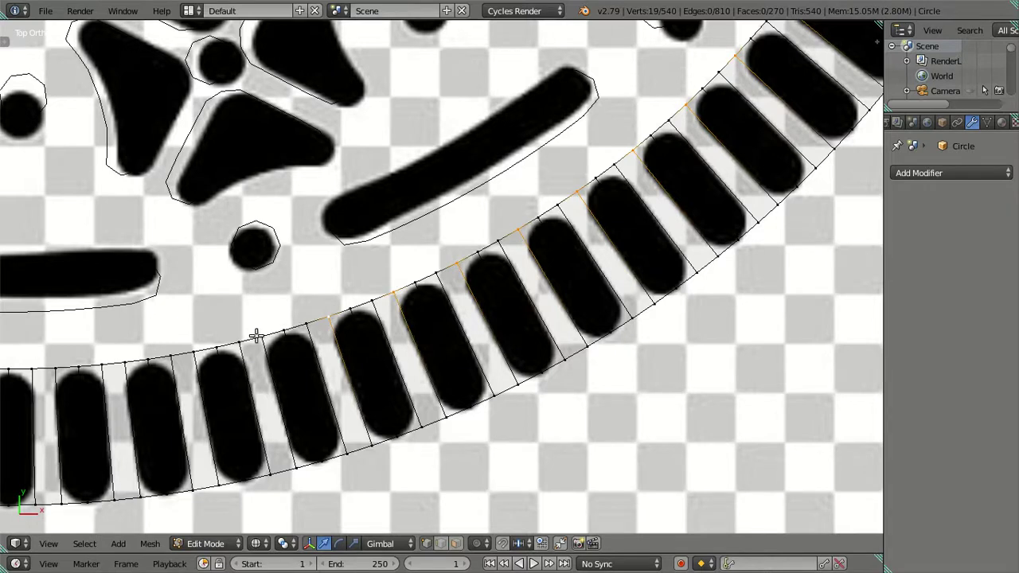
pyautogui.keyDown('shift'); pyautogui.click(195, 349); pyautogui.keyUp('shift')
pyautogui.keyDown('shift'); pyautogui.click(125, 363); pyautogui.keyUp('shift')
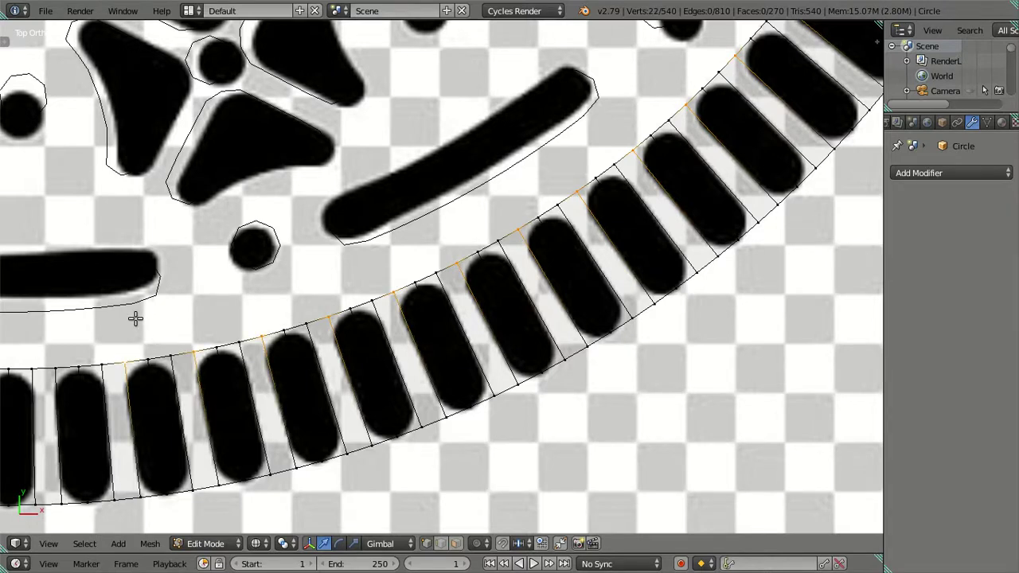
# Step: Add alternate inner-rim vertices across the ring's lower stretch and left side
pyautogui.keyDown('shift'); pyautogui.moveTo(136, 318); pyautogui.dragTo(473, 324, button='middle'); pyautogui.keyUp('shift')
pyautogui.keyDown('shift'); pyautogui.click(491, 286); pyautogui.keyUp('shift')
pyautogui.keyDown('shift'); pyautogui.click(419, 287); pyautogui.keyUp('shift')
pyautogui.keyDown('shift'); pyautogui.click(348, 283); pyautogui.keyUp('shift')
pyautogui.keyDown('shift'); pyautogui.click(280, 275); pyautogui.keyUp('shift')
pyautogui.keyDown('shift'); pyautogui.click(211, 261); pyautogui.keyUp('shift')
pyautogui.keyDown('shift'); pyautogui.click(139, 240); pyautogui.keyUp('shift')
pyautogui.keyDown('shift'); pyautogui.moveTo(139, 240); pyautogui.dragTo(514, 269, button='middle'); pyautogui.keyUp('shift')
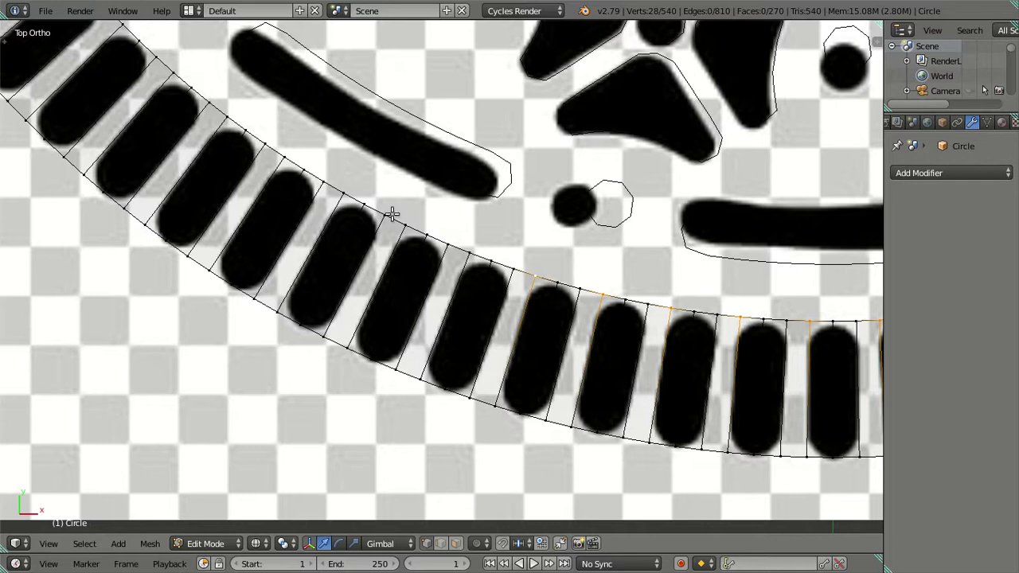
pyautogui.keyDown('shift'); pyautogui.click(473, 255); pyautogui.keyUp('shift')
pyautogui.keyDown('shift'); pyautogui.click(400, 223); pyautogui.keyUp('shift')
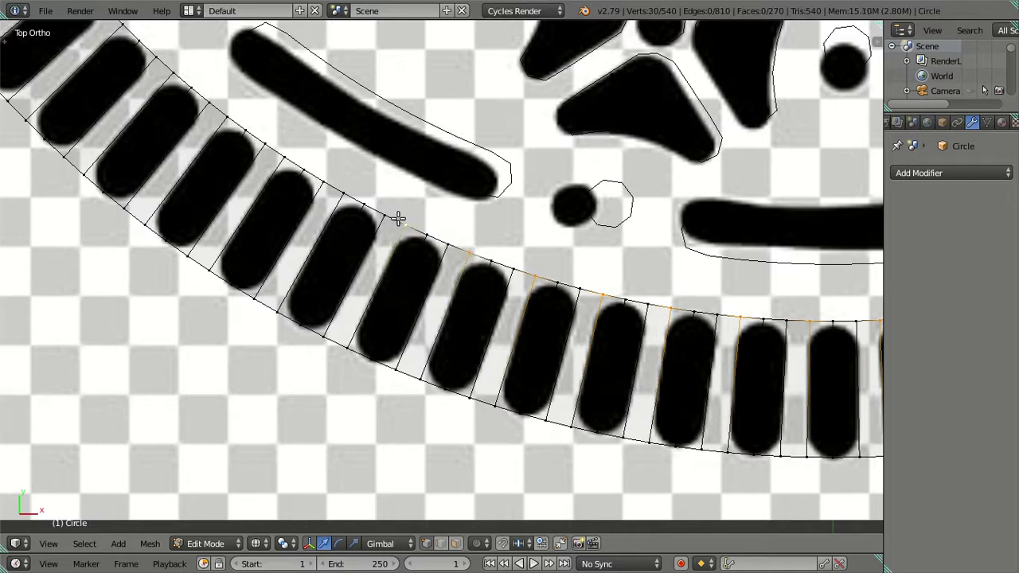
pyautogui.keyDown('shift'); pyautogui.click(343, 194); pyautogui.keyUp('shift')
pyautogui.keyDown('shift'); pyautogui.click(281, 159); pyautogui.keyUp('shift')
pyautogui.keyDown('shift'); pyautogui.click(227, 117); pyautogui.keyUp('shift')
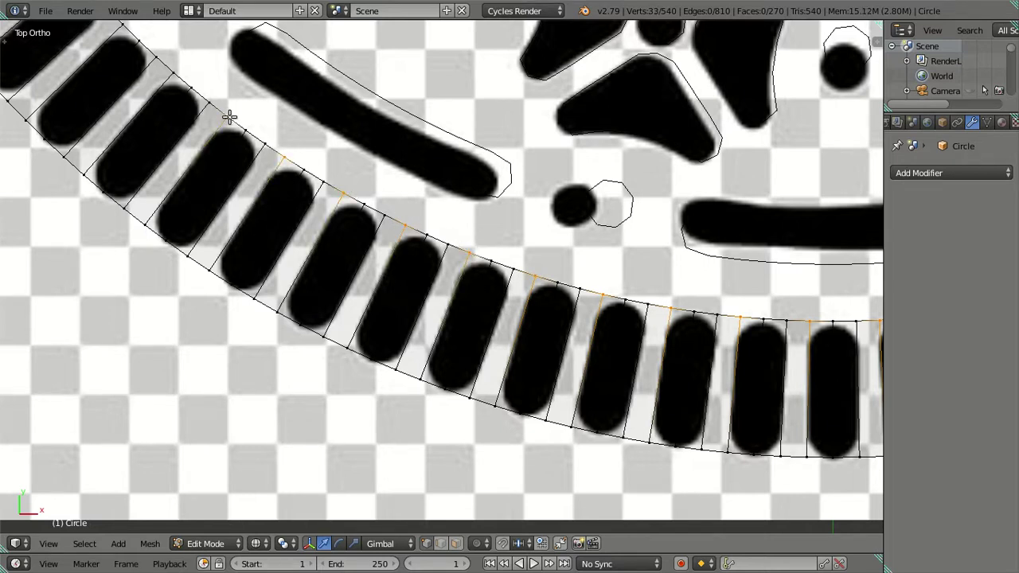
pyautogui.keyDown('shift'); pyautogui.click(178, 75); pyautogui.keyUp('shift')
# Step: Extend the inner-rim vertex selection up the ring's upright stretch
pyautogui.keyDown('shift'); pyautogui.moveTo(183, 80); pyautogui.dragTo(511, 301, button='middle'); pyautogui.keyUp('shift')
pyautogui.keyDown('shift'); pyautogui.click(431, 238); pyautogui.keyUp('shift')
pyautogui.keyDown('shift'); pyautogui.click(386, 190); pyautogui.keyUp('shift')
pyautogui.keyDown('shift'); pyautogui.click(341, 136); pyautogui.keyUp('shift')
pyautogui.keyDown('shift'); pyautogui.click(303, 77); pyautogui.keyUp('shift')
pyautogui.keyDown('shift'); pyautogui.moveTo(305, 66); pyautogui.dragTo(347, 250, button='middle'); pyautogui.keyUp('shift')
pyautogui.keyDown('shift'); pyautogui.click(372, 265); pyautogui.keyUp('shift')
pyautogui.keyDown('shift'); pyautogui.click(341, 199); pyautogui.keyUp('shift')
pyautogui.keyDown('shift'); pyautogui.click(322, 156); pyautogui.keyUp('shift')
pyautogui.keyDown('shift'); pyautogui.click(287, 68); pyautogui.keyUp('shift')
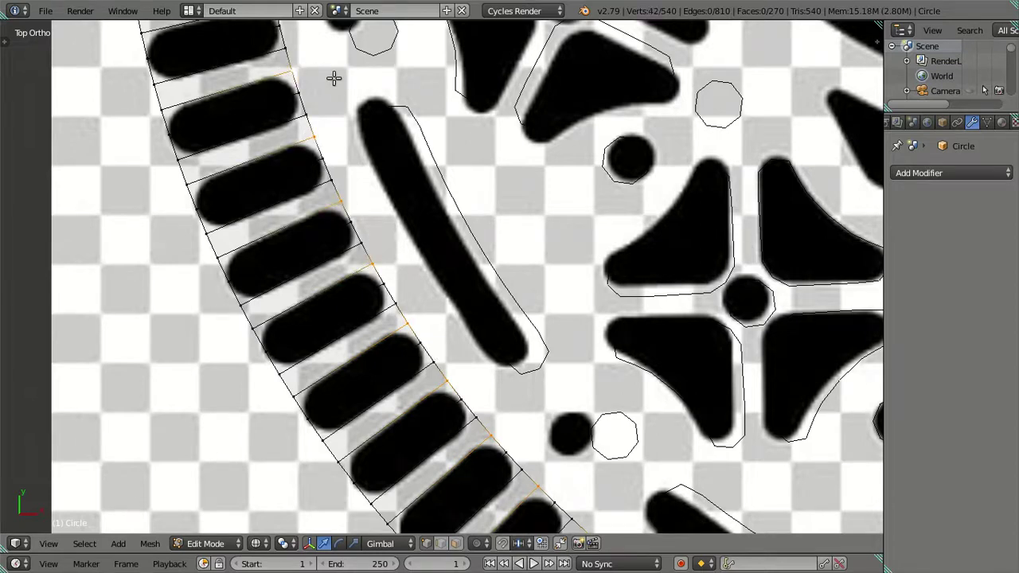
pyautogui.keyDown('shift'); pyautogui.moveTo(334, 79); pyautogui.dragTo(448, 398, button='middle'); pyautogui.keyUp('shift')
pyautogui.keyDown('shift'); pyautogui.click(375, 307); pyautogui.keyUp('shift')
pyautogui.keyDown('shift'); pyautogui.click(366, 240); pyautogui.keyUp('shift')
pyautogui.keyDown('shift'); pyautogui.click(359, 171); pyautogui.keyUp('shift')
pyautogui.keyDown('shift'); pyautogui.click(355, 101); pyautogui.keyUp('shift')
pyautogui.keyDown('shift'); pyautogui.click(355, 33); pyautogui.keyUp('shift')
pyautogui.moveTo(433, 96)
pyautogui.keyDown('shift'); pyautogui.mouseDown(button='middle')
pyautogui.moveTo(471, 409)
pyautogui.moveTo(403, 357)
pyautogui.mouseUp(button='middle'); pyautogui.keyUp('shift')
pyautogui.keyDown('shift'); pyautogui.click(378, 316); pyautogui.keyUp('shift')
pyautogui.keyDown('shift'); pyautogui.click(395, 249); pyautogui.keyUp('shift')
pyautogui.keyDown('shift'); pyautogui.click(410, 181); pyautogui.keyUp('shift')
pyautogui.keyDown('shift'); pyautogui.click(428, 113); pyautogui.keyUp('shift')
# Step: Add more inner-rim vertices along the top of the ring in top view
pyautogui.moveTo(594, 93)
pyautogui.keyDown('shift'); pyautogui.mouseDown(button='middle')
pyautogui.moveTo(505, 287)
pyautogui.moveTo(402, 382)
pyautogui.mouseUp(button='middle'); pyautogui.keyUp('shift')
pyautogui.keyDown('shift'); pyautogui.click(339, 325); pyautogui.keyUp('shift')
pyautogui.keyDown('shift'); pyautogui.click(365, 263); pyautogui.keyUp('shift')
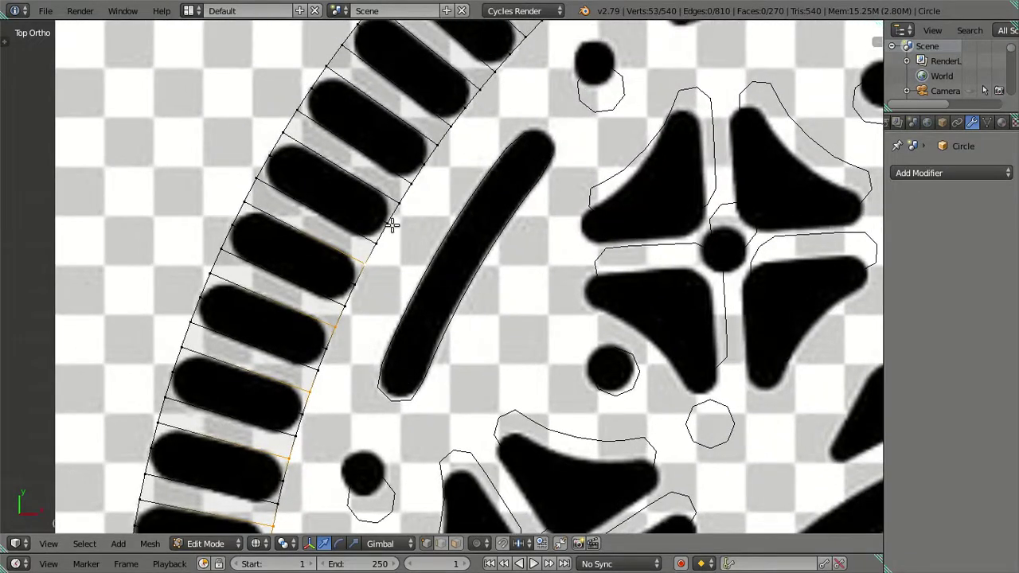
pyautogui.keyDown('shift'); pyautogui.click(401, 203); pyautogui.keyUp('shift')
pyautogui.keyDown('shift'); pyautogui.click(434, 146); pyautogui.keyUp('shift')
pyautogui.keyDown('shift'); pyautogui.moveTo(518, 96); pyautogui.dragTo(421, 217, button='middle'); pyautogui.keyUp('shift')
pyautogui.keyDown('shift'); pyautogui.click(383, 212); pyautogui.keyUp('shift')
pyautogui.keyDown('shift'); pyautogui.click(427, 161); pyautogui.keyUp('shift')
pyautogui.keyDown('shift'); pyautogui.click(477, 110); pyautogui.keyUp('shift')
pyautogui.keyDown('shift'); pyautogui.click(528, 63); pyautogui.keyUp('shift')
pyautogui.press('KP_7')
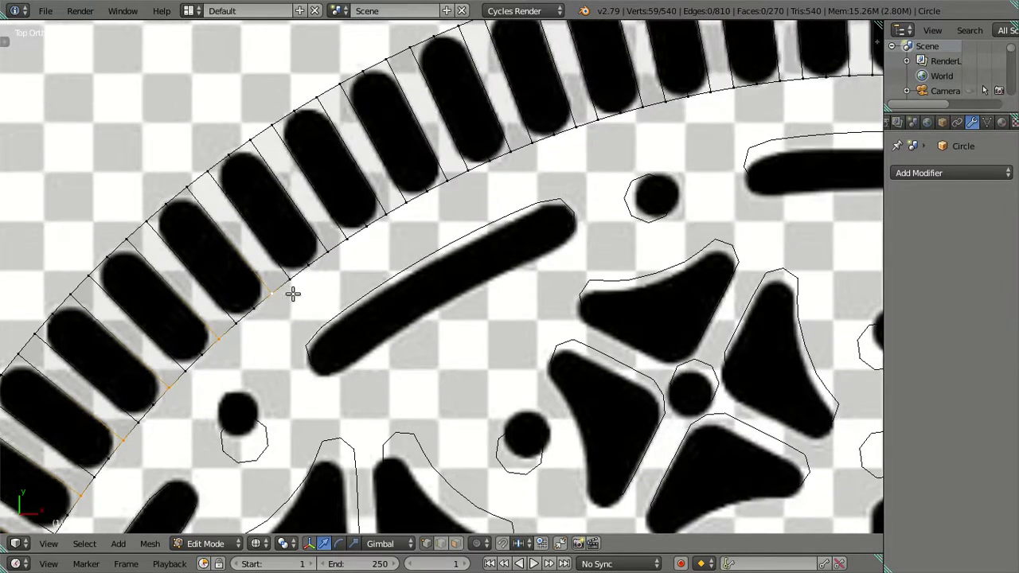
pyautogui.keyDown('shift'); pyautogui.click(330, 250); pyautogui.keyUp('shift')
pyautogui.keyDown('shift'); pyautogui.click(368, 223); pyautogui.keyUp('shift')
pyautogui.keyDown('shift'); pyautogui.click(385, 213); pyautogui.keyUp('shift')
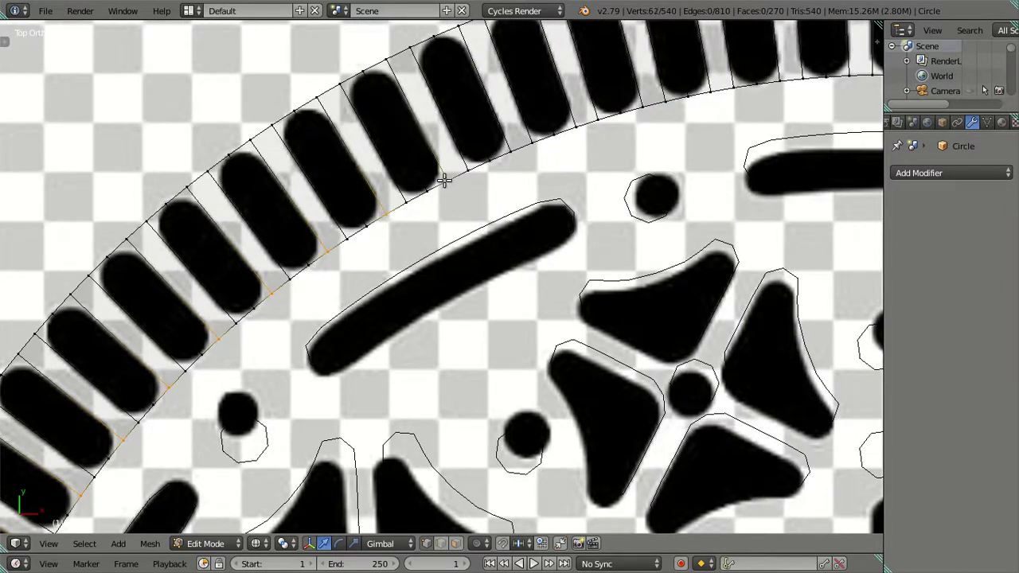
pyautogui.keyDown('shift'); pyautogui.click(580, 133); pyautogui.keyUp('shift')
pyautogui.keyDown('shift'); pyautogui.click(646, 109); pyautogui.keyUp('shift')
pyautogui.keyDown('shift'); pyautogui.click(712, 123); pyautogui.keyUp('shift')
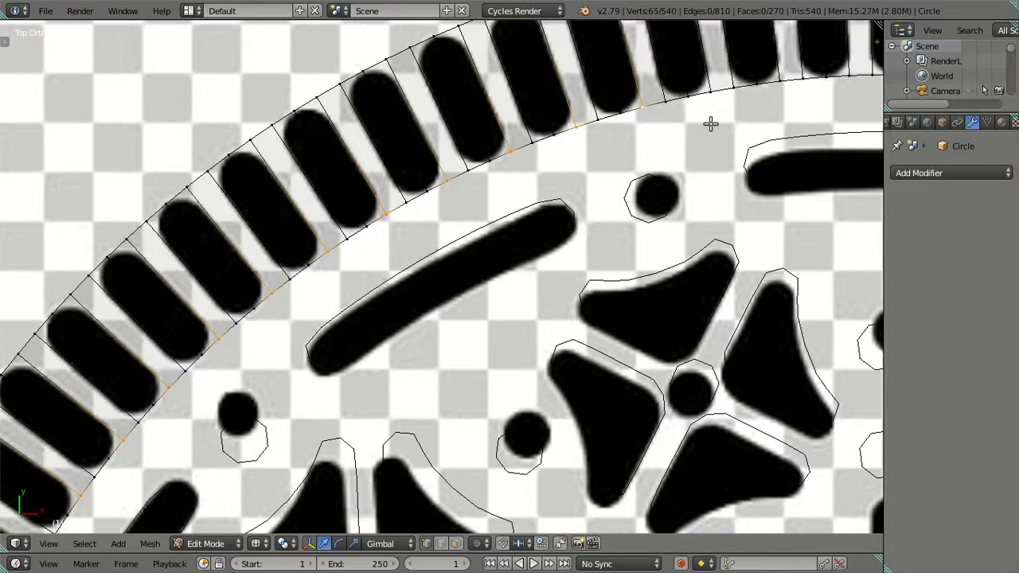
pyautogui.press('KP_7')
# Step: Finish the selection along the ring's right side, reaching 90 inner-rim vertices
pyautogui.keyDown('shift'); pyautogui.click(296, 287); pyautogui.keyUp('shift')
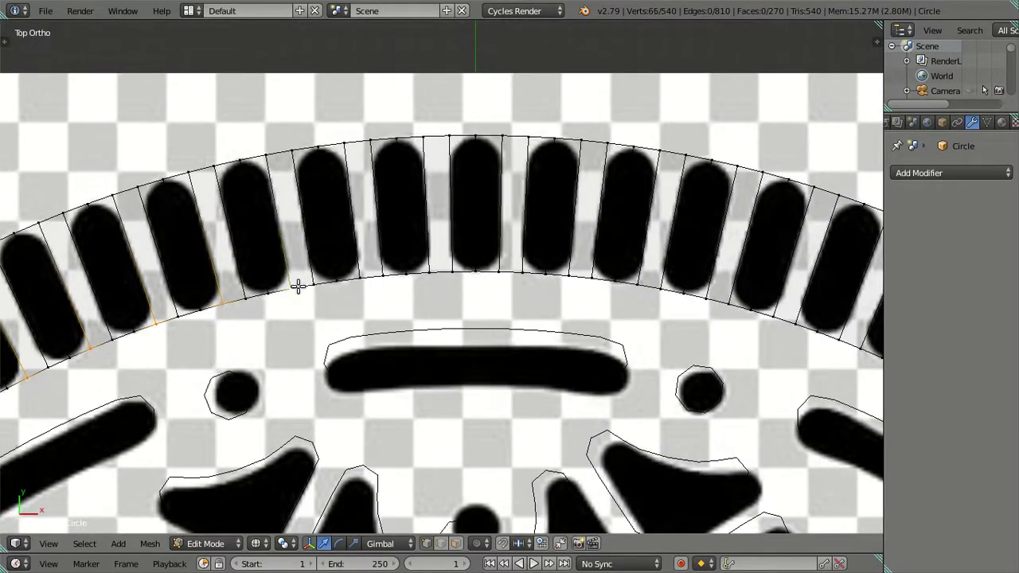
pyautogui.keyDown('shift'); pyautogui.click(359, 279); pyautogui.keyUp('shift')
pyautogui.keyDown('shift'); pyautogui.click(429, 274); pyautogui.keyUp('shift')
pyautogui.keyDown('shift'); pyautogui.click(497, 274); pyautogui.keyUp('shift')
pyautogui.keyDown('shift'); pyautogui.click(569, 274); pyautogui.keyUp('shift')
pyautogui.keyDown('shift'); pyautogui.click(638, 281); pyautogui.keyUp('shift')
pyautogui.keyDown('shift'); pyautogui.click(709, 295); pyautogui.keyUp('shift')
pyautogui.keyDown('shift'); pyautogui.click(774, 313); pyautogui.keyUp('shift')
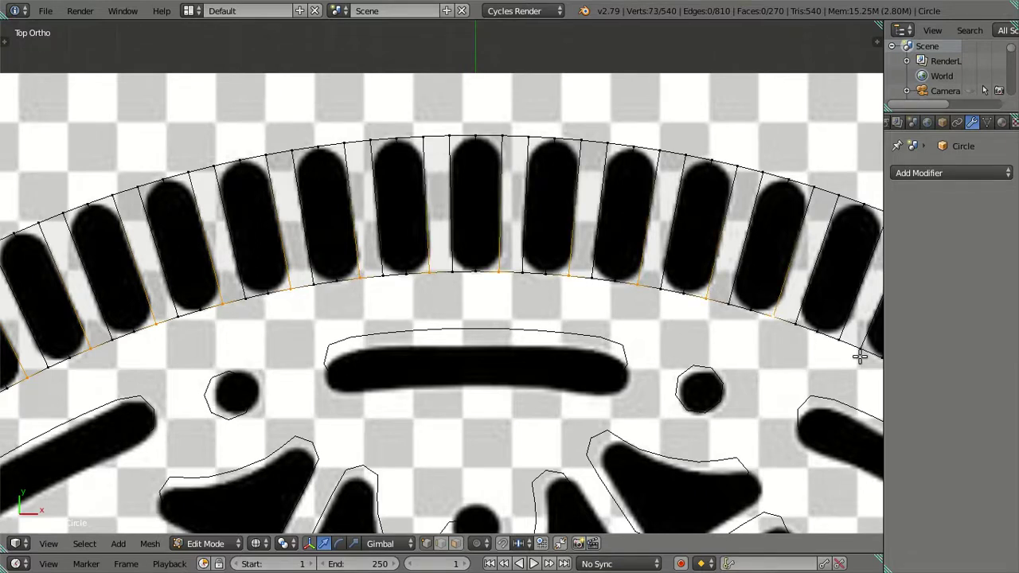
pyautogui.keyDown('shift'); pyautogui.click(843, 336); pyautogui.keyUp('shift')
pyautogui.moveTo(843, 336); pyautogui.dragTo(138, 82, button='middle')
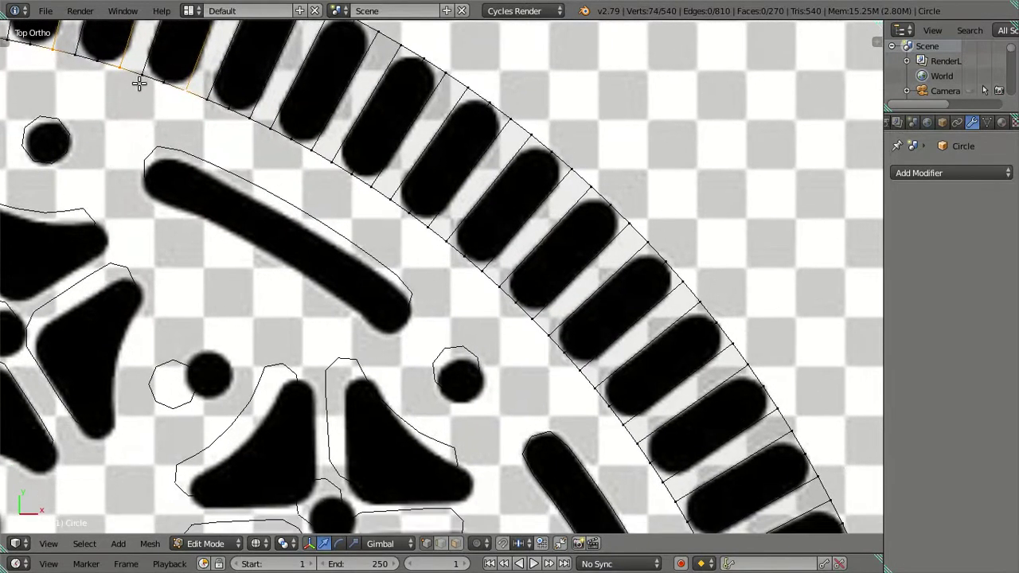
pyautogui.keyDown('shift'); pyautogui.click(252, 115); pyautogui.keyUp('shift')
pyautogui.keyDown('shift'); pyautogui.click(313, 151); pyautogui.keyUp('shift')
pyautogui.keyDown('shift'); pyautogui.click(372, 184); pyautogui.keyUp('shift')
pyautogui.keyDown('shift'); pyautogui.click(429, 226); pyautogui.keyUp('shift')
pyautogui.keyDown('shift'); pyautogui.click(481, 270); pyautogui.keyUp('shift')
pyautogui.keyDown('shift'); pyautogui.click(537, 317); pyautogui.keyUp('shift')
pyautogui.keyDown('shift'); pyautogui.click(582, 372); pyautogui.keyUp('shift')
pyautogui.keyDown('shift'); pyautogui.click(621, 424); pyautogui.keyUp('shift')
pyautogui.keyDown('shift'); pyautogui.click(673, 484); pyautogui.keyUp('shift')
pyautogui.moveTo(673, 487)
pyautogui.keyDown('shift'); pyautogui.mouseDown(button='middle')
pyautogui.moveTo(441, 156)
pyautogui.moveTo(431, 175)
pyautogui.mouseUp(button='middle'); pyautogui.keyUp('shift')
pyautogui.keyDown('shift'); pyautogui.click(436, 83); pyautogui.keyUp('shift')
pyautogui.keyDown('shift'); pyautogui.click(475, 146); pyautogui.keyUp('shift')
pyautogui.keyDown('shift'); pyautogui.click(521, 276); pyautogui.keyUp('shift')
pyautogui.keyDown('shift'); pyautogui.click(543, 344); pyautogui.keyUp('shift')
pyautogui.keyDown('shift'); pyautogui.click(554, 412); pyautogui.keyUp('shift')
pyautogui.keyDown('shift'); pyautogui.click(561, 483); pyautogui.keyUp('shift')
pyautogui.keyDown('shift'); pyautogui.moveTo(562, 483); pyautogui.dragTo(539, 133, button='middle'); pyautogui.keyUp('shift')
# Step: Rotate the selected inner-rim vertices by -0.2 about the Z axis
pyautogui.scroll(-2, 560, 180)
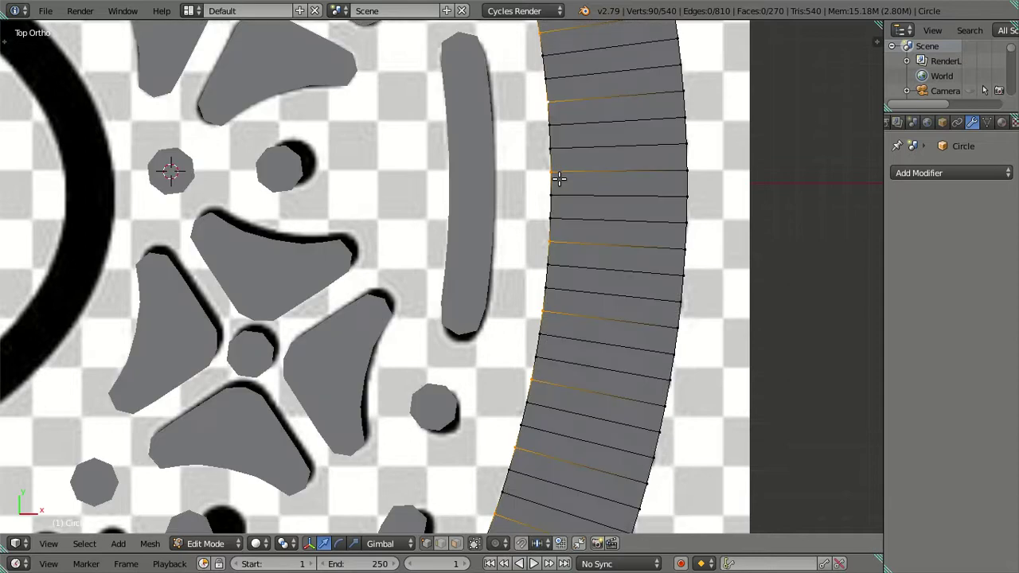
pyautogui.scroll(-3, 560, 180)
pyautogui.scroll(-2, 562, 181)
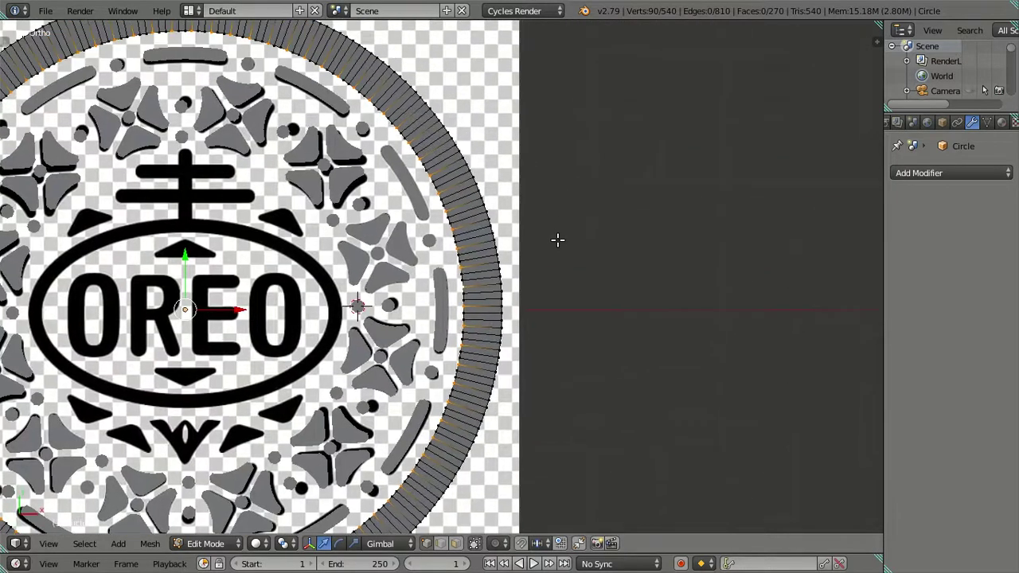
pyautogui.scroll(5, 562, 237)
pyautogui.scroll(4, 621, 223)
pyautogui.scroll(2, 572, 206)
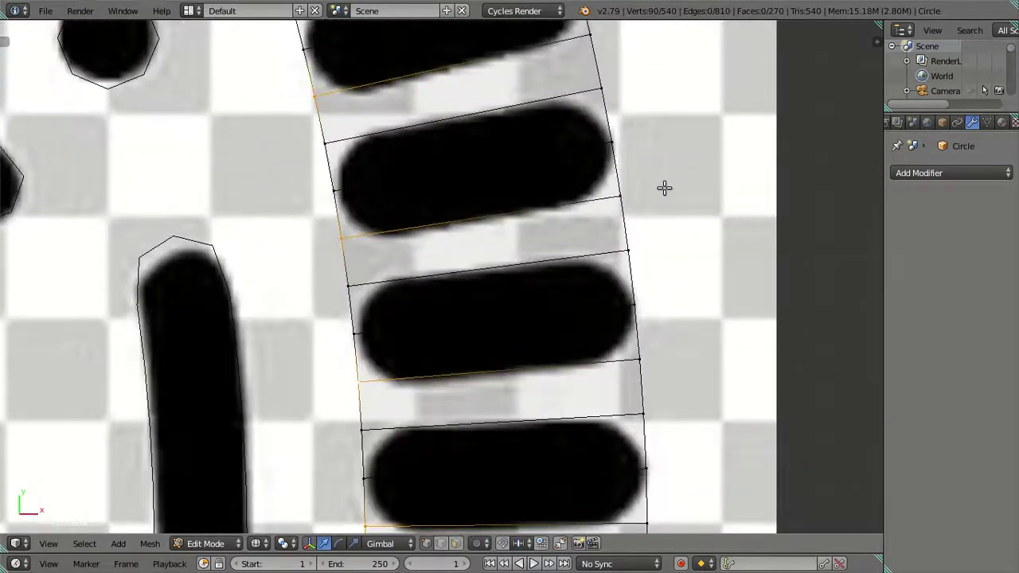
pyautogui.scroll(1, 664, 189)
pyautogui.press('r')
pyautogui.press('z')
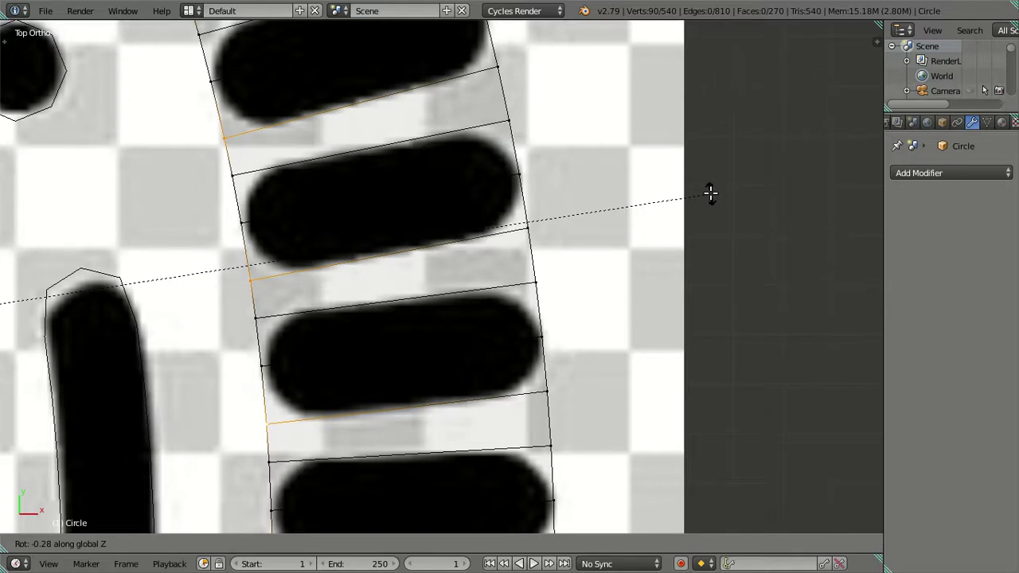
pyautogui.press('-')
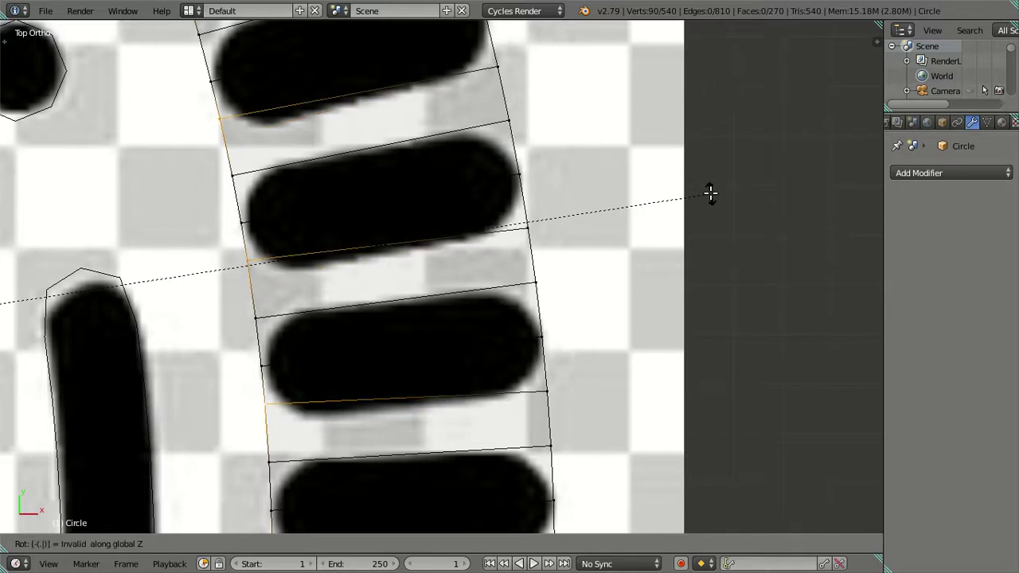
pyautogui.write('.2')
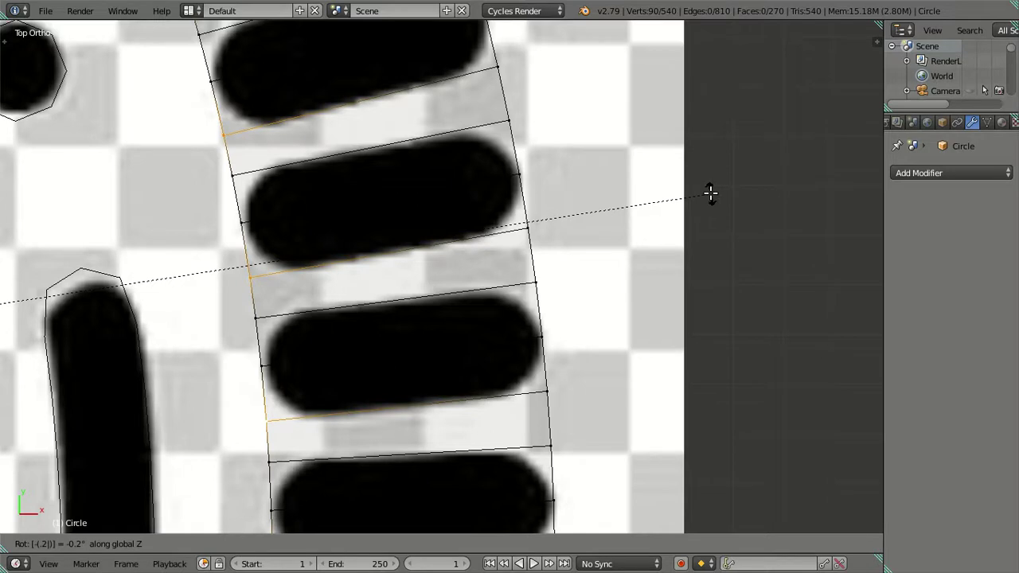
pyautogui.press('Return')
# Step: Compare textured and solid shading to confirm ring divisions line up with the bar gaps
pyautogui.scroll(-6, 584, 209)
pyautogui.scroll(-4, 585, 209)
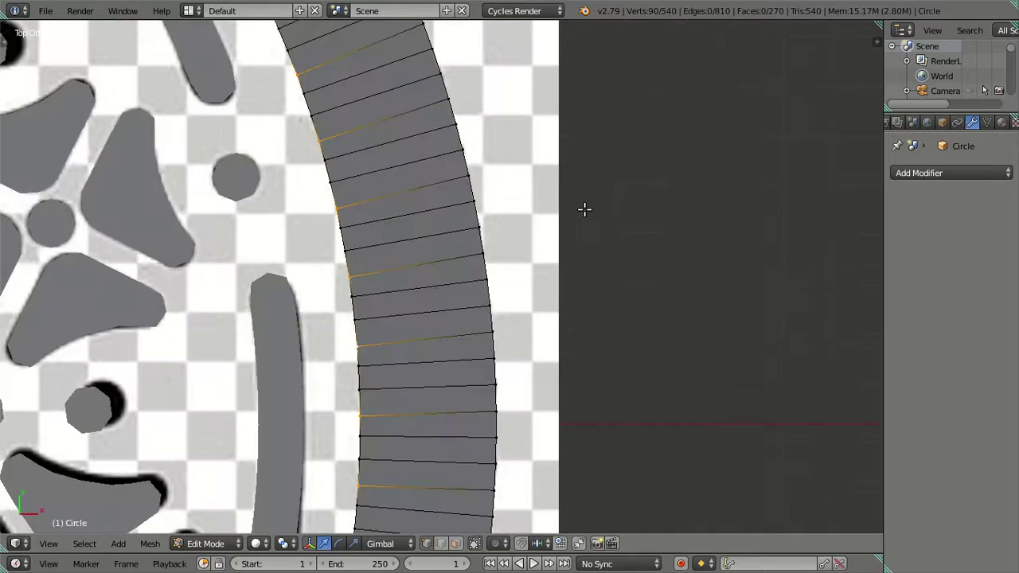
pyautogui.hotkey('alt', 'z')
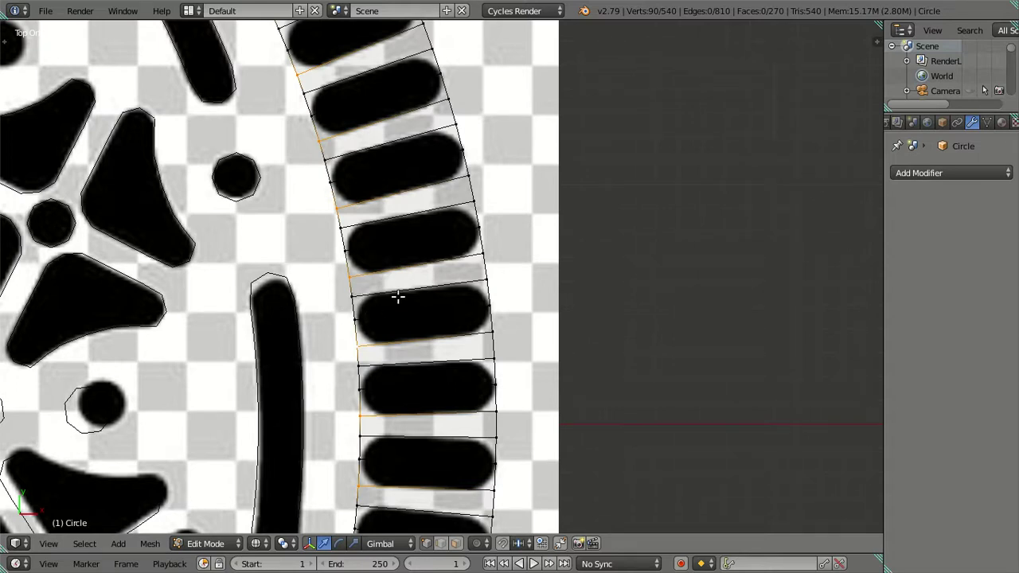
pyautogui.scroll(3, 398, 296)
pyautogui.keyDown('shift'); pyautogui.moveTo(550, 432); pyautogui.dragTo(614, 87, button='middle'); pyautogui.keyUp('shift')
pyautogui.scroll(-3, 614, 87)
pyautogui.scroll(2, 463, 251)
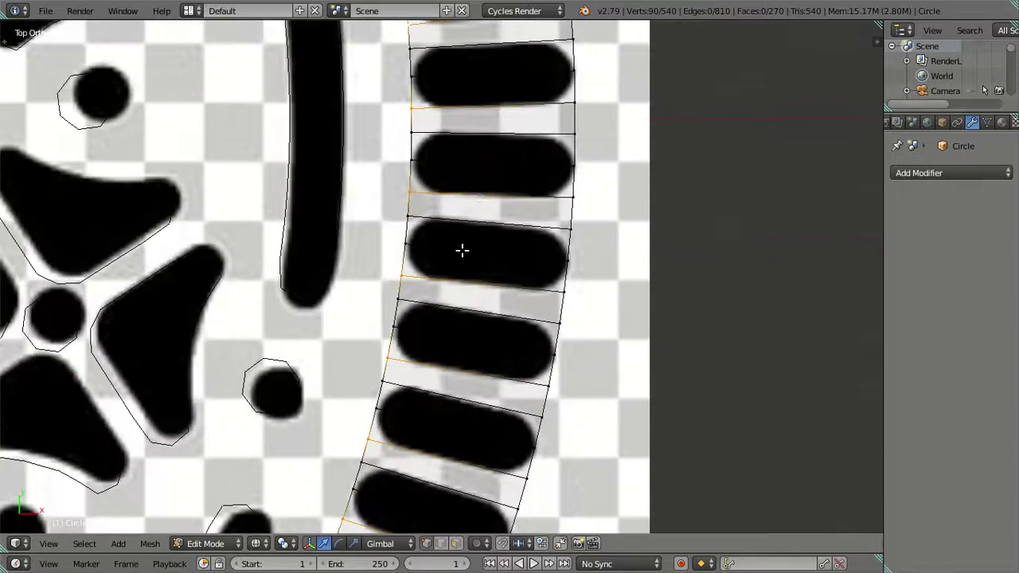
pyautogui.scroll(2, 463, 251)
pyautogui.scroll(-3, 463, 251)
pyautogui.hotkey('alt', 'z')
pyautogui.scroll(1, 447, 184)
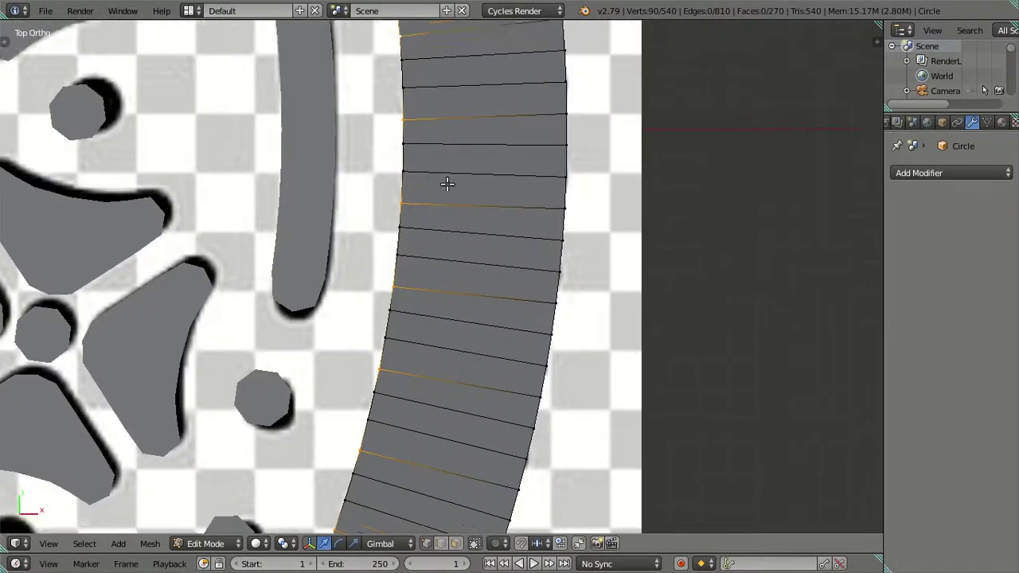
pyautogui.scroll(3, 448, 184)
pyautogui.hotkey('alt', 'z')
pyautogui.scroll(-3, 295, 257)
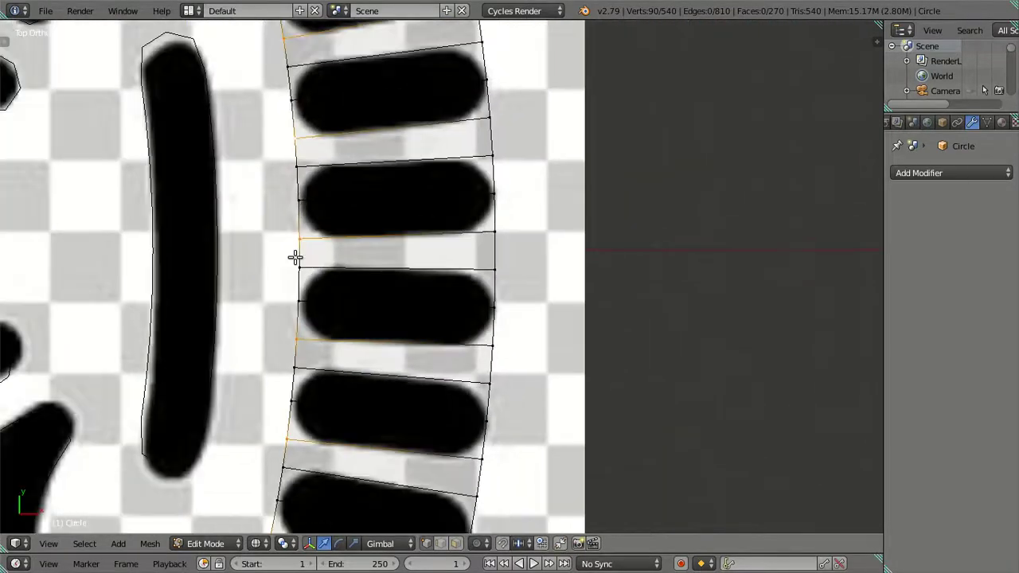
pyautogui.hotkey('alt', 'z')
pyautogui.moveTo(296, 257); pyautogui.dragTo(357, 285, button='middle')
pyautogui.hotkey('alt', 'z')
pyautogui.press('KP_7')
pyautogui.keyDown('ctrl'); pyautogui.scroll(5, 489, 289); pyautogui.keyUp('ctrl')
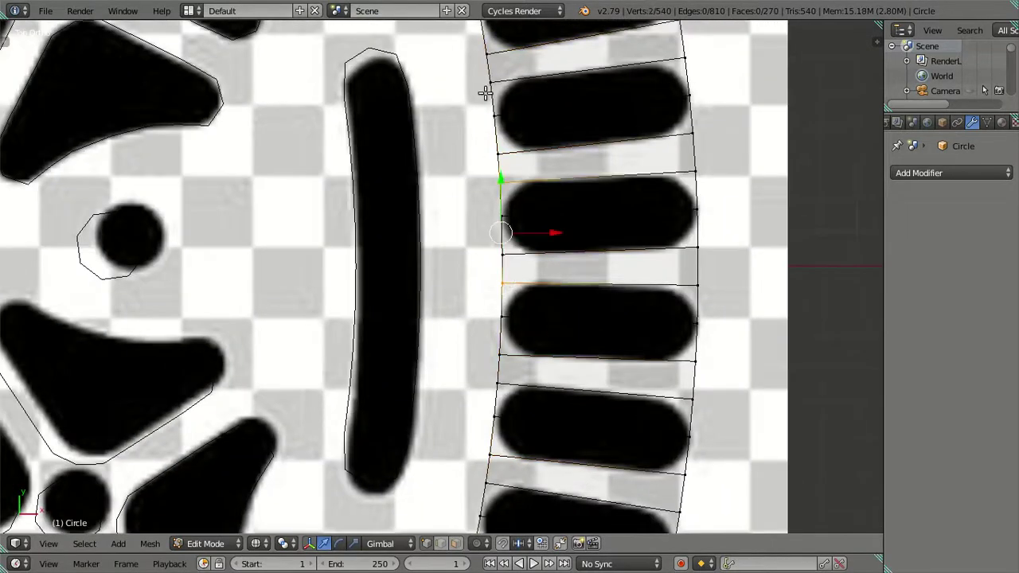
# Step: Start selecting every other rung edge along the lower stretch of the ring strip
pyautogui.keyDown('shift'); pyautogui.moveTo(484, 90); pyautogui.dragTo(573, 341, button='middle'); pyautogui.keyUp('shift')
pyautogui.keyDown('shift'); pyautogui.rightClick(539, 320); pyautogui.keyUp('shift')
pyautogui.keyDown('shift'); pyautogui.rightClick(518, 231); pyautogui.keyUp('shift')
pyautogui.keyDown('shift'); pyautogui.rightClick(484, 135); pyautogui.keyUp('shift')
pyautogui.keyDown('shift'); pyautogui.moveTo(475, 135); pyautogui.dragTo(568, 405, button='middle'); pyautogui.keyUp('shift')
pyautogui.keyDown('shift'); pyautogui.rightClick(528, 227); pyautogui.keyUp('shift')
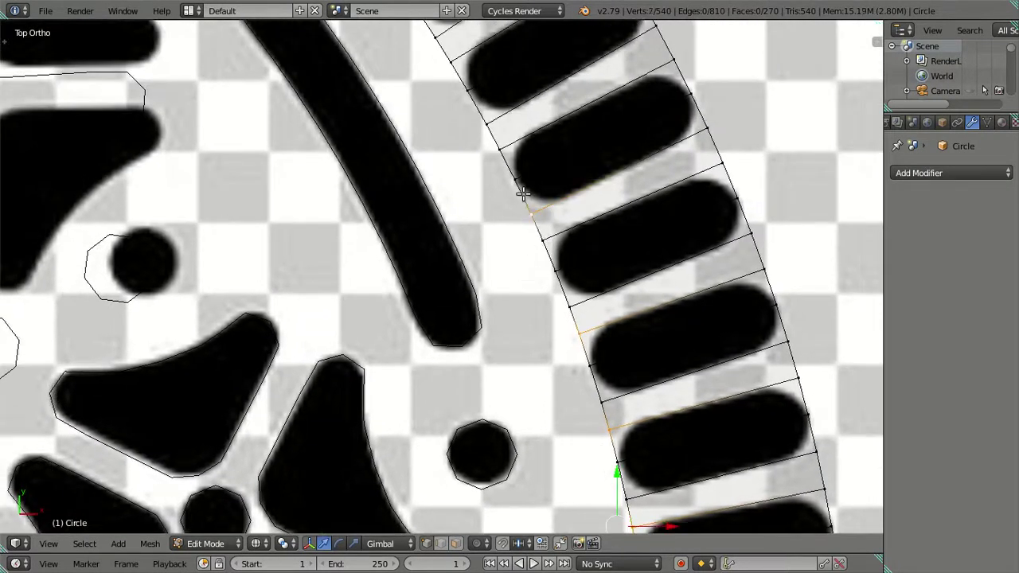
pyautogui.keyDown('shift'); pyautogui.rightClick(495, 162); pyautogui.keyUp('shift')
pyautogui.keyDown('shift'); pyautogui.moveTo(378, 161); pyautogui.dragTo(574, 282, button='middle'); pyautogui.keyUp('shift')
pyautogui.keyDown('shift'); pyautogui.rightClick(586, 297); pyautogui.keyUp('shift')
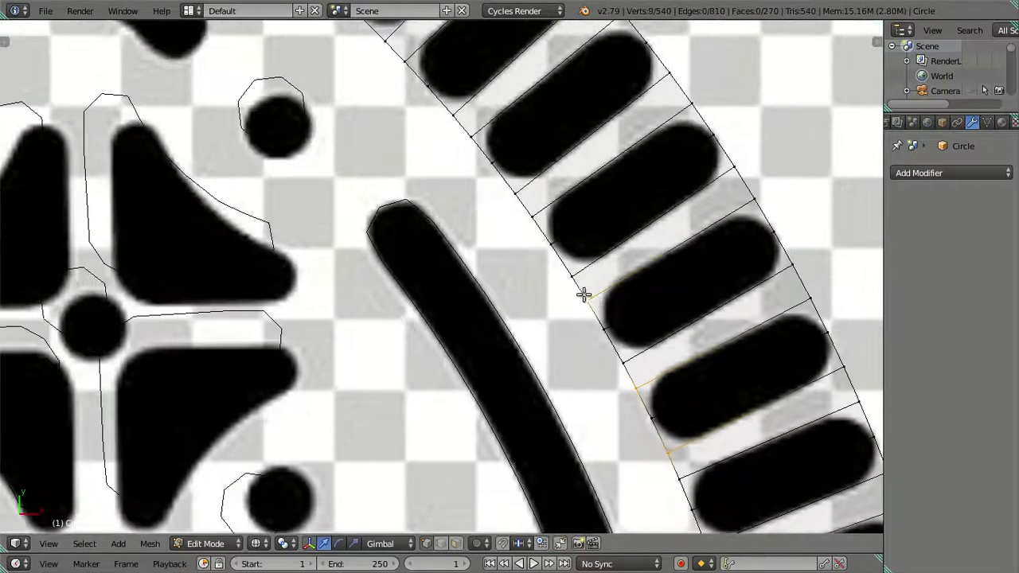
pyautogui.keyDown('shift'); pyautogui.rightClick(453, 125); pyautogui.keyUp('shift')
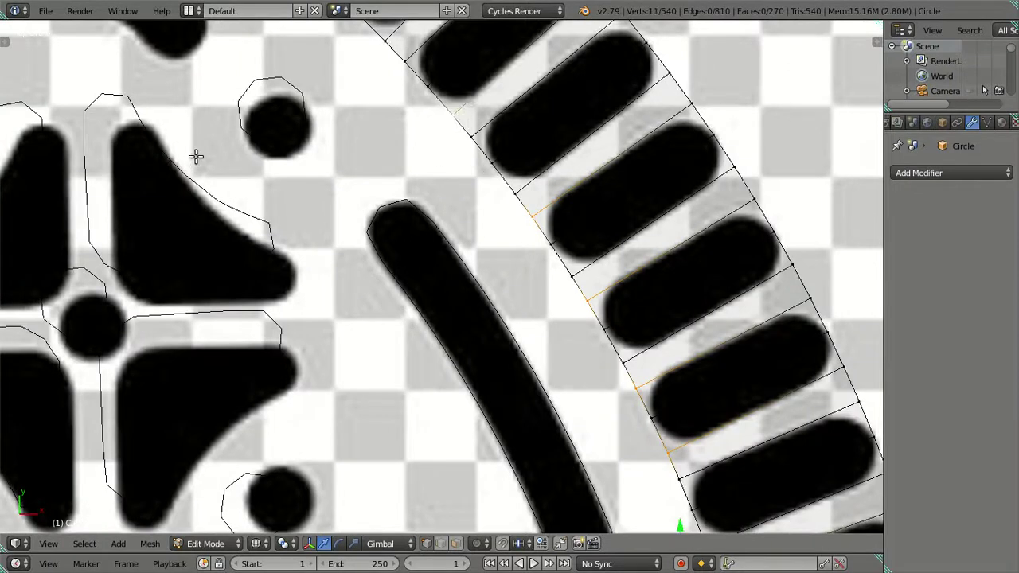
# Step: Back in top view, keep adding alternate rung edges along the next stretches of the ring
pyautogui.press('KP_7')
pyautogui.keyDown('shift'); pyautogui.rightClick(656, 257); pyautogui.keyUp('shift')
pyautogui.keyDown('shift'); pyautogui.rightClick(587, 184); pyautogui.keyUp('shift')
pyautogui.keyDown('shift'); pyautogui.rightClick(504, 121); pyautogui.keyUp('shift')
pyautogui.keyDown('shift'); pyautogui.rightClick(420, 54); pyautogui.keyUp('shift')
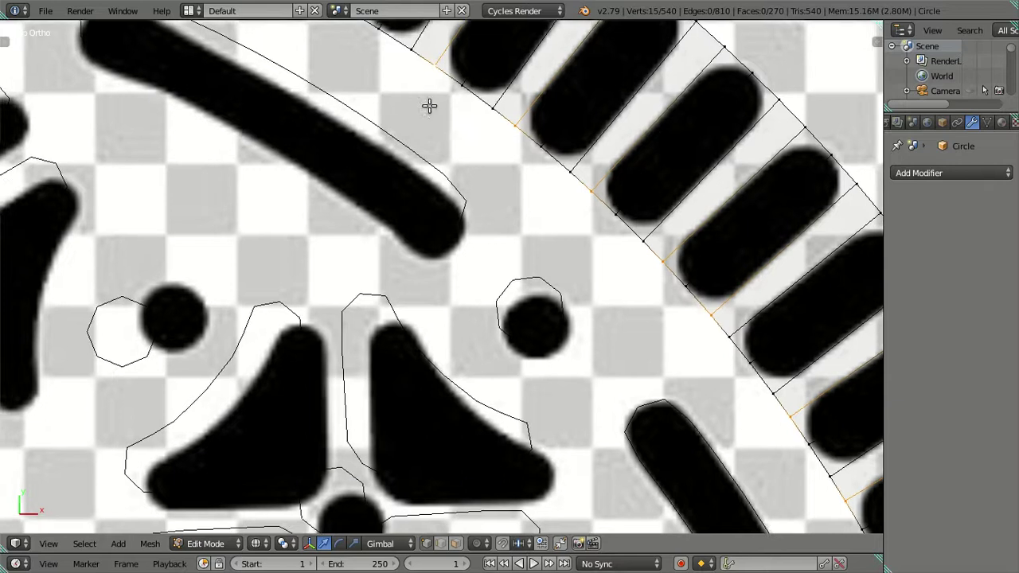
pyautogui.keyDown('shift'); pyautogui.moveTo(422, 60); pyautogui.dragTo(603, 217, button='middle'); pyautogui.keyUp('shift')
pyautogui.keyDown('shift'); pyautogui.rightClick(603, 217); pyautogui.keyUp('shift')
pyautogui.keyDown('shift'); pyautogui.rightClick(515, 174); pyautogui.keyUp('shift')
pyautogui.keyDown('shift'); pyautogui.rightClick(418, 132); pyautogui.keyUp('shift')
pyautogui.keyDown('shift'); pyautogui.rightClick(332, 97); pyautogui.keyUp('shift')
pyautogui.keyDown('shift'); pyautogui.moveTo(360, 134); pyautogui.dragTo(626, 293, button='middle'); pyautogui.keyUp('shift')
pyautogui.keyDown('shift'); pyautogui.rightClick(506, 230); pyautogui.keyUp('shift')
pyautogui.keyDown('shift'); pyautogui.rightClick(409, 210); pyautogui.keyUp('shift')
pyautogui.keyDown('shift'); pyautogui.rightClick(302, 195); pyautogui.keyUp('shift')
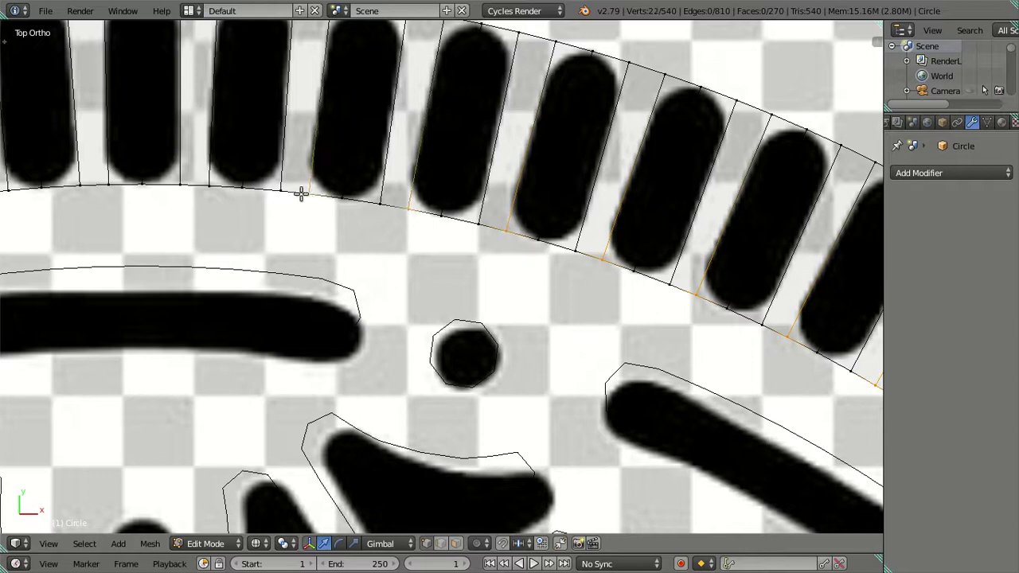
pyautogui.keyDown('shift'); pyautogui.rightClick(201, 189); pyautogui.keyUp('shift')
pyautogui.keyDown('shift'); pyautogui.rightClick(104, 187); pyautogui.keyUp('shift')
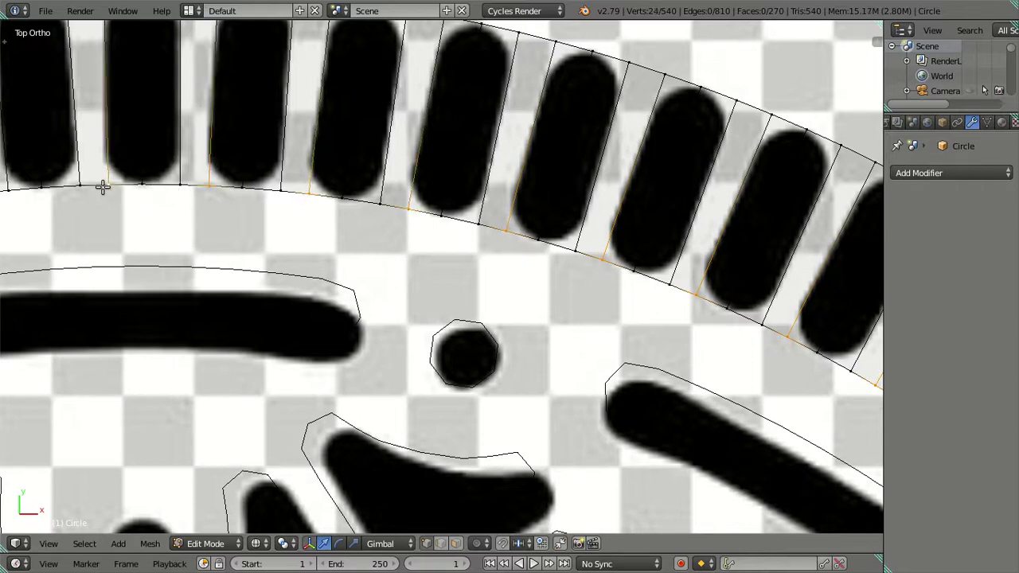
pyautogui.keyDown('shift'); pyautogui.moveTo(156, 209); pyautogui.dragTo(663, 191, button='middle'); pyautogui.keyUp('shift')
pyautogui.keyDown('shift'); pyautogui.rightClick(397, 190); pyautogui.keyUp('shift')
pyautogui.keyDown('shift'); pyautogui.rightClick(297, 201); pyautogui.keyUp('shift')
pyautogui.keyDown('shift'); pyautogui.rightClick(197, 223); pyautogui.keyUp('shift')
pyautogui.keyDown('shift'); pyautogui.rightClick(99, 249); pyautogui.keyUp('shift')
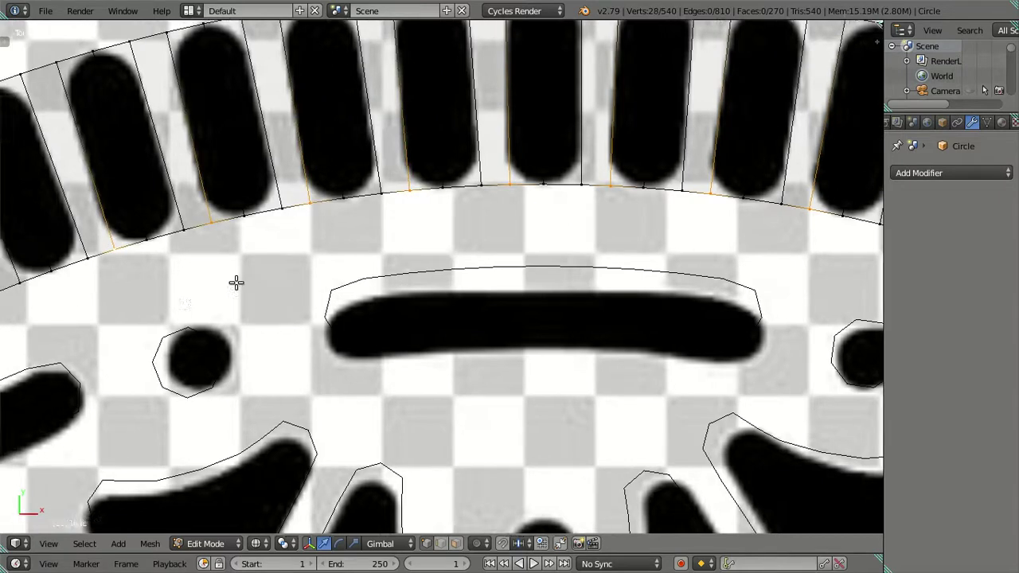
# Step: Add alternate rung edges progressively around the lower-left side of the ring
pyautogui.keyDown('shift'); pyautogui.moveTo(237, 282); pyautogui.dragTo(391, 121, button='middle'); pyautogui.keyUp('shift')
pyautogui.keyDown('shift'); pyautogui.rightClick(379, 114); pyautogui.keyUp('shift')
pyautogui.keyDown('shift'); pyautogui.rightClick(280, 157); pyautogui.keyUp('shift')
pyautogui.keyDown('shift'); pyautogui.rightClick(191, 207); pyautogui.keyUp('shift')
pyautogui.keyDown('shift'); pyautogui.rightClick(107, 254); pyautogui.keyUp('shift')
pyautogui.keyDown('shift'); pyautogui.moveTo(145, 298); pyautogui.dragTo(385, 182, button='middle'); pyautogui.keyUp('shift')
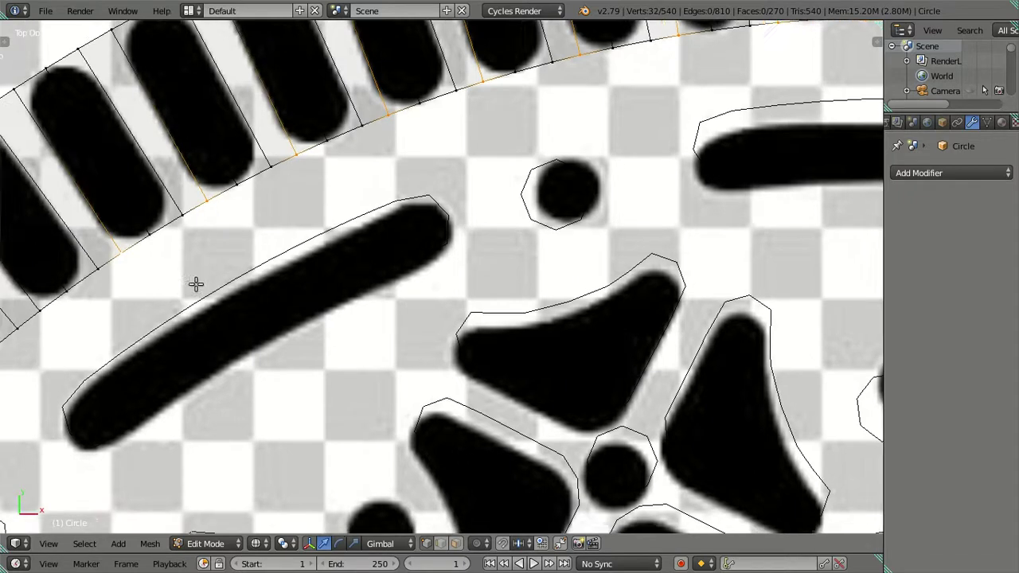
pyautogui.keyDown('shift'); pyautogui.rightClick(386, 189); pyautogui.keyUp('shift')
pyautogui.keyDown('shift'); pyautogui.rightClick(326, 250); pyautogui.keyUp('shift')
pyautogui.keyDown('shift'); pyautogui.rightClick(252, 311); pyautogui.keyUp('shift')
pyautogui.keyDown('shift'); pyautogui.rightClick(196, 396); pyautogui.keyUp('shift')
pyautogui.keyDown('shift'); pyautogui.moveTo(223, 431); pyautogui.dragTo(419, 221, button='middle'); pyautogui.keyUp('shift')
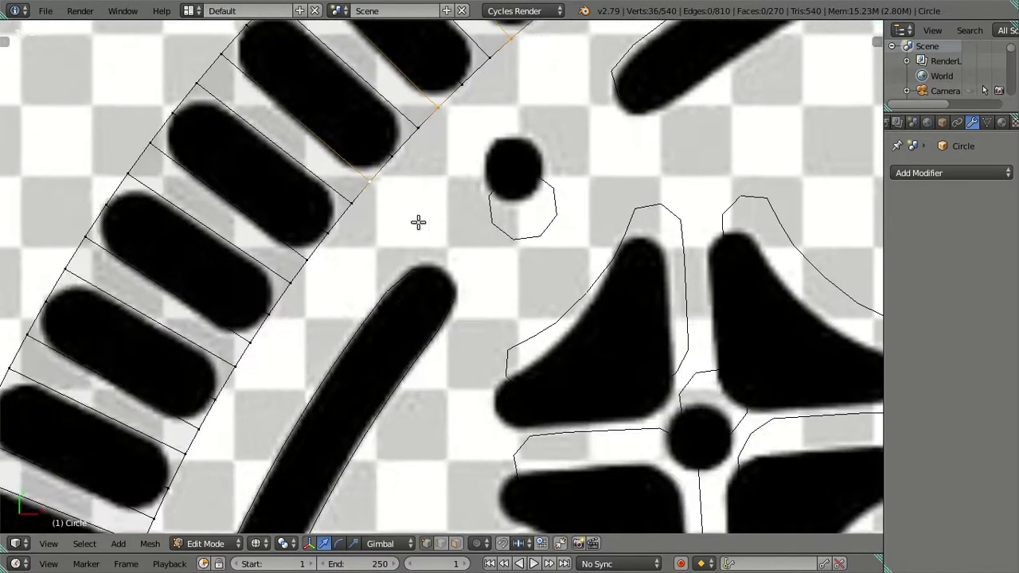
pyautogui.keyDown('shift'); pyautogui.rightClick(311, 264); pyautogui.keyUp('shift')
pyautogui.keyDown('shift'); pyautogui.rightClick(259, 344); pyautogui.keyUp('shift')
pyautogui.keyDown('shift'); pyautogui.moveTo(273, 348); pyautogui.dragTo(442, 147, button='middle'); pyautogui.keyUp('shift')
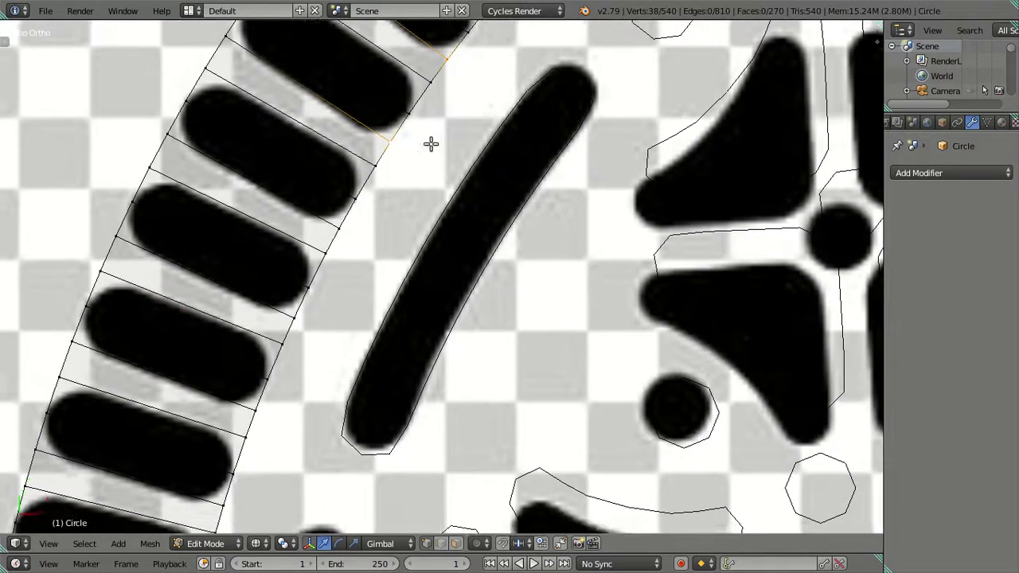
pyautogui.keyDown('shift'); pyautogui.rightClick(342, 224); pyautogui.keyUp('shift')
pyautogui.keyDown('shift'); pyautogui.rightClick(299, 317); pyautogui.keyUp('shift')
pyautogui.keyDown('shift'); pyautogui.moveTo(329, 325); pyautogui.dragTo(371, 193, button='middle'); pyautogui.keyUp('shift')
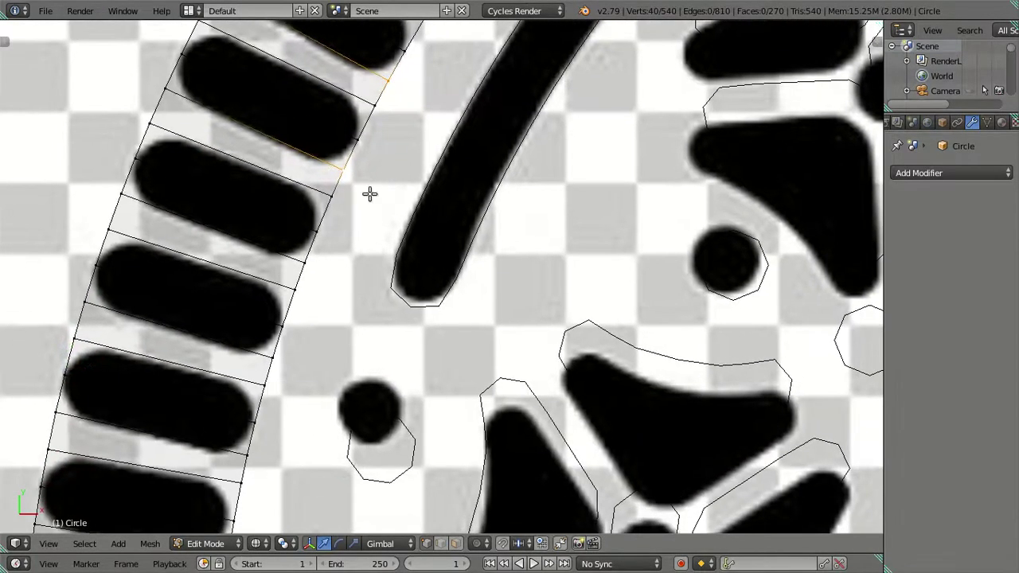
pyautogui.keyDown('shift'); pyautogui.rightClick(304, 263); pyautogui.keyUp('shift')
pyautogui.keyDown('shift'); pyautogui.rightClick(300, 375); pyautogui.keyUp('shift')
pyautogui.keyDown('shift'); pyautogui.moveTo(299, 375); pyautogui.dragTo(364, 162, button='middle'); pyautogui.keyUp('shift')
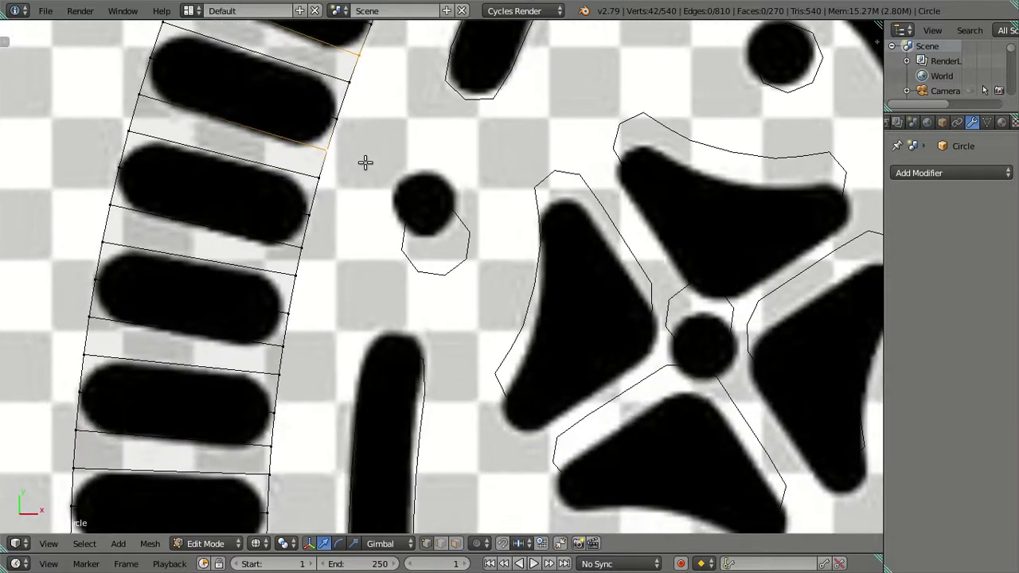
pyautogui.keyDown('shift'); pyautogui.rightClick(303, 254); pyautogui.keyUp('shift')
pyautogui.keyDown('shift'); pyautogui.rightClick(292, 350); pyautogui.keyUp('shift')
pyautogui.keyDown('shift'); pyautogui.moveTo(311, 375); pyautogui.dragTo(339, 133, button='middle'); pyautogui.keyUp('shift')
pyautogui.keyDown('shift'); pyautogui.rightClick(308, 199); pyautogui.keyUp('shift')
pyautogui.keyDown('shift'); pyautogui.rightClick(305, 298); pyautogui.keyUp('shift')
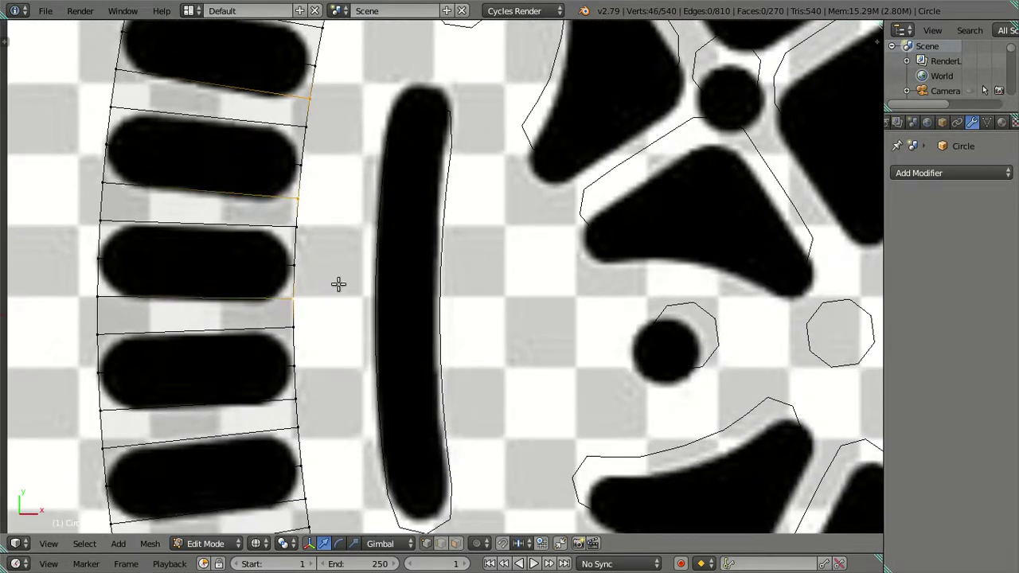
pyautogui.keyDown('shift'); pyautogui.moveTo(336, 284); pyautogui.dragTo(328, 75, button='middle'); pyautogui.keyUp('shift')
pyautogui.keyDown('shift'); pyautogui.rightClick(284, 201); pyautogui.keyUp('shift')
pyautogui.keyDown('shift'); pyautogui.rightClick(305, 298); pyautogui.keyUp('shift')
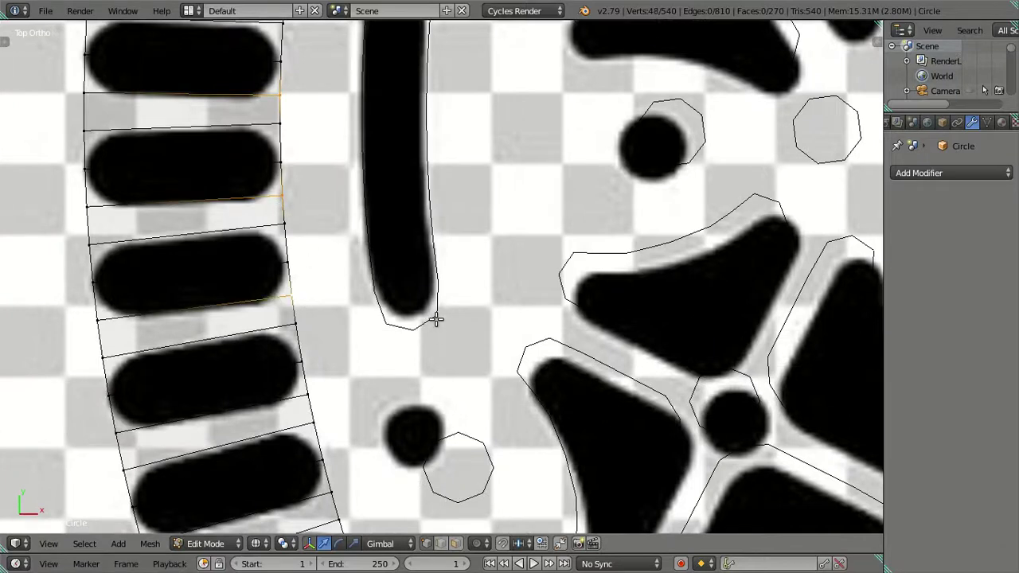
pyautogui.keyDown('shift'); pyautogui.moveTo(436, 320); pyautogui.dragTo(351, 120, button='middle'); pyautogui.keyUp('shift')
pyautogui.keyDown('shift'); pyautogui.rightClick(289, 210); pyautogui.keyUp('shift')
pyautogui.keyDown('shift'); pyautogui.rightClick(299, 286); pyautogui.keyUp('shift')
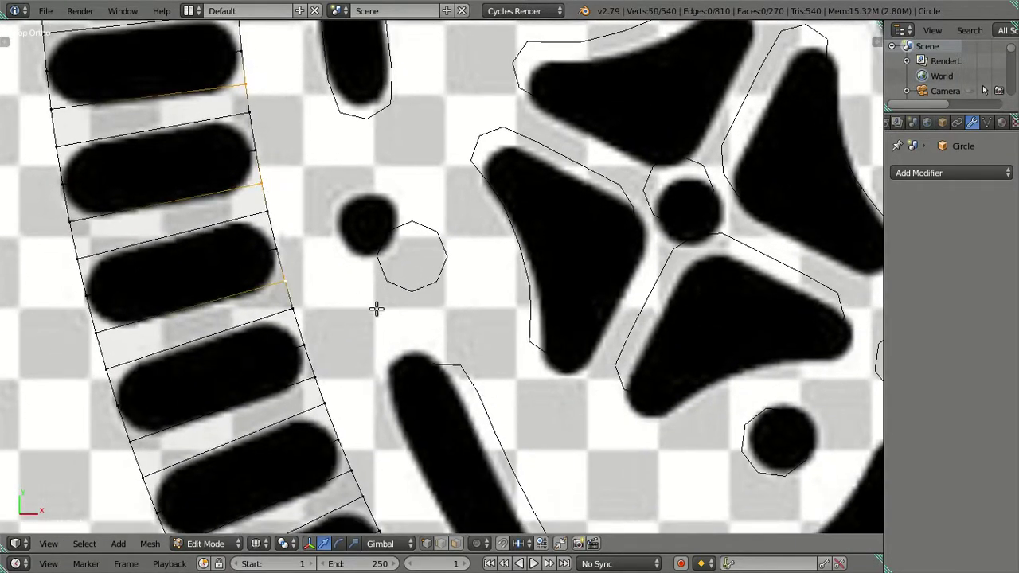
pyautogui.keyDown('shift'); pyautogui.moveTo(375, 302); pyautogui.dragTo(289, 64, button='middle'); pyautogui.keyUp('shift')
pyautogui.keyDown('shift'); pyautogui.rightClick(241, 136); pyautogui.keyUp('shift')
pyautogui.keyDown('shift'); pyautogui.rightClick(290, 243); pyautogui.keyUp('shift')
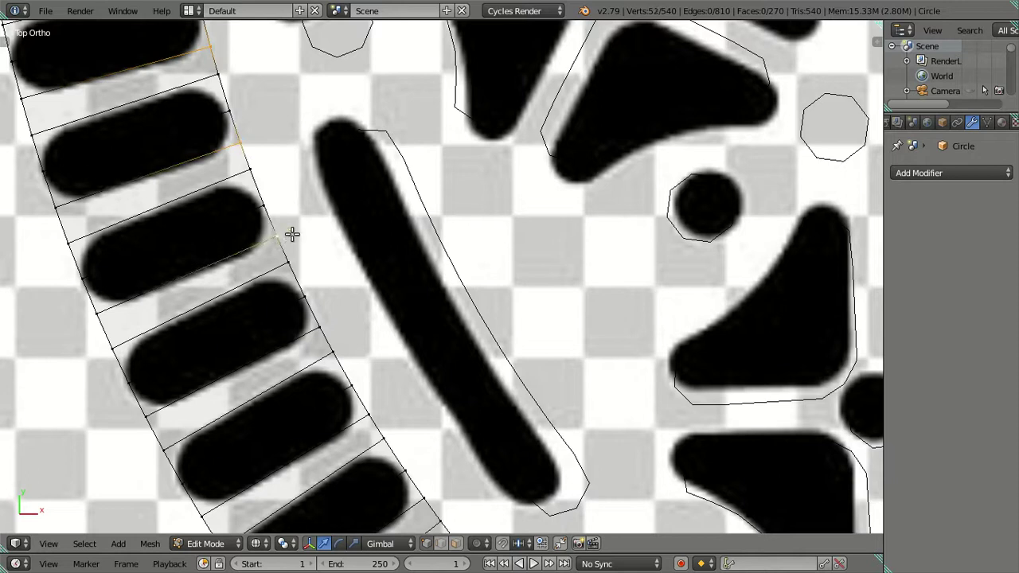
pyautogui.keyDown('shift'); pyautogui.rightClick(326, 322); pyautogui.keyUp('shift')
pyautogui.keyDown('shift'); pyautogui.moveTo(335, 321); pyautogui.dragTo(289, 159, button='middle'); pyautogui.keyUp('shift')
pyautogui.keyDown('shift'); pyautogui.rightClick(281, 175); pyautogui.keyUp('shift')
pyautogui.keyDown('shift'); pyautogui.rightClick(338, 257); pyautogui.keyUp('shift')
pyautogui.keyDown('shift'); pyautogui.rightClick(403, 337); pyautogui.keyUp('shift')
pyautogui.keyDown('shift'); pyautogui.rightClick(464, 417); pyautogui.keyUp('shift')
pyautogui.keyDown('shift'); pyautogui.moveTo(522, 412); pyautogui.dragTo(322, 124, button='middle'); pyautogui.keyUp('shift')
pyautogui.keyDown('shift'); pyautogui.rightClick(329, 206); pyautogui.keyUp('shift')
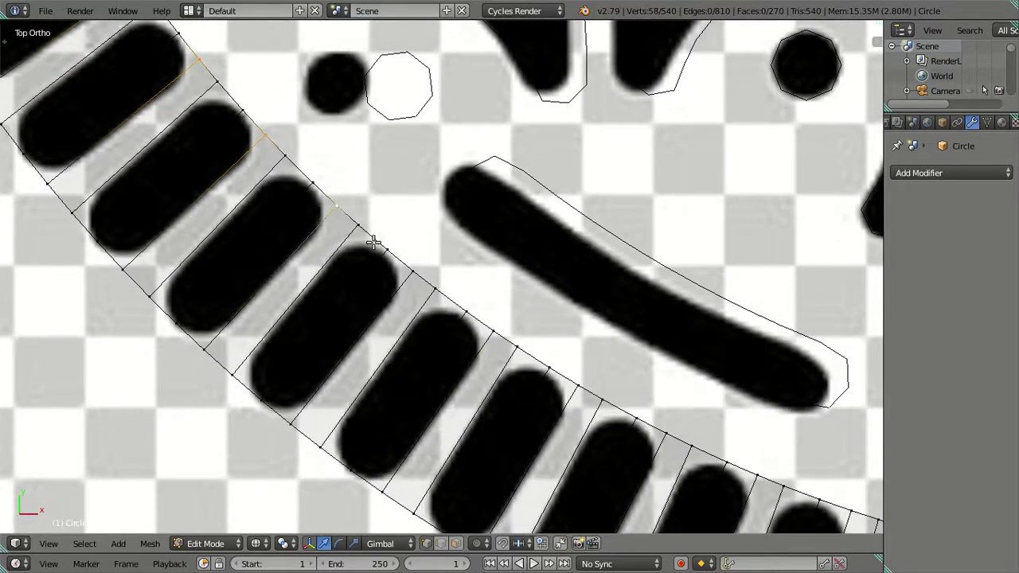
pyautogui.keyDown('shift'); pyautogui.rightClick(480, 317); pyautogui.keyUp('shift')
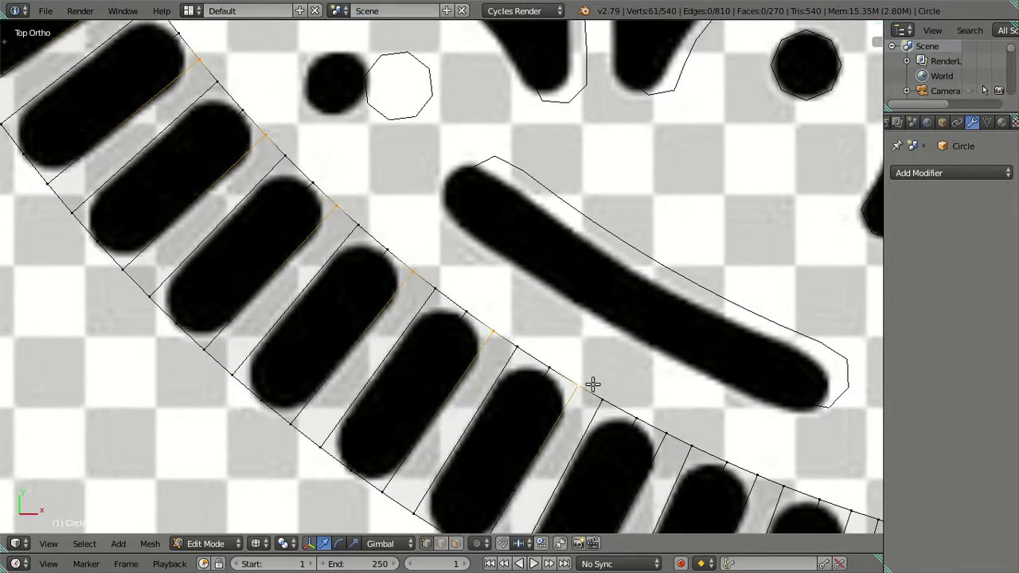
pyautogui.keyDown('shift'); pyautogui.rightClick(594, 384); pyautogui.keyUp('shift')
# Step: Finish the alternate rung edge selection across the flatter lower part, closing the ring
pyautogui.keyDown('shift'); pyautogui.moveTo(594, 384); pyautogui.dragTo(395, 186, button='middle'); pyautogui.keyUp('shift')
pyautogui.keyDown('shift'); pyautogui.moveTo(163, 520); pyautogui.dragTo(152, 508, button='middle'); pyautogui.keyUp('shift')
pyautogui.keyDown('shift'); pyautogui.rightClick(218, 93); pyautogui.keyUp('shift')
pyautogui.keyDown('shift'); pyautogui.rightClick(302, 137); pyautogui.keyUp('shift')
pyautogui.keyDown('shift'); pyautogui.rightClick(391, 170); pyautogui.keyUp('shift')
pyautogui.keyDown('shift'); pyautogui.rightClick(493, 199); pyautogui.keyUp('shift')
pyautogui.keyDown('shift'); pyautogui.rightClick(591, 226); pyautogui.keyUp('shift')
pyautogui.keyDown('shift'); pyautogui.rightClick(691, 235); pyautogui.keyUp('shift')
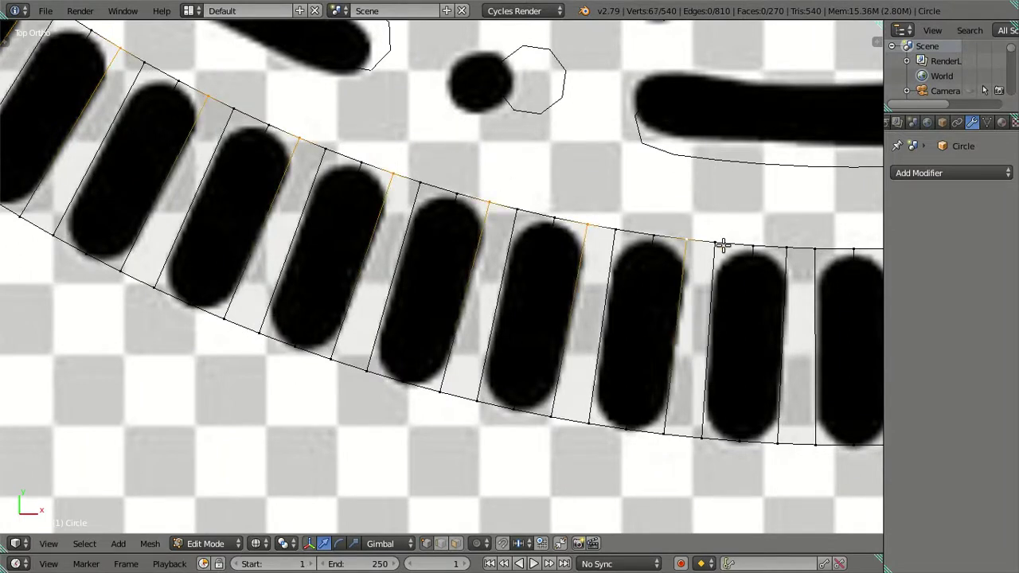
pyautogui.keyDown('shift'); pyautogui.moveTo(723, 244); pyautogui.dragTo(244, 193, button='middle'); pyautogui.keyUp('shift')
pyautogui.keyDown('shift'); pyautogui.rightClick(306, 195); pyautogui.keyUp('shift')
pyautogui.keyDown('shift'); pyautogui.rightClick(407, 194); pyautogui.keyUp('shift')
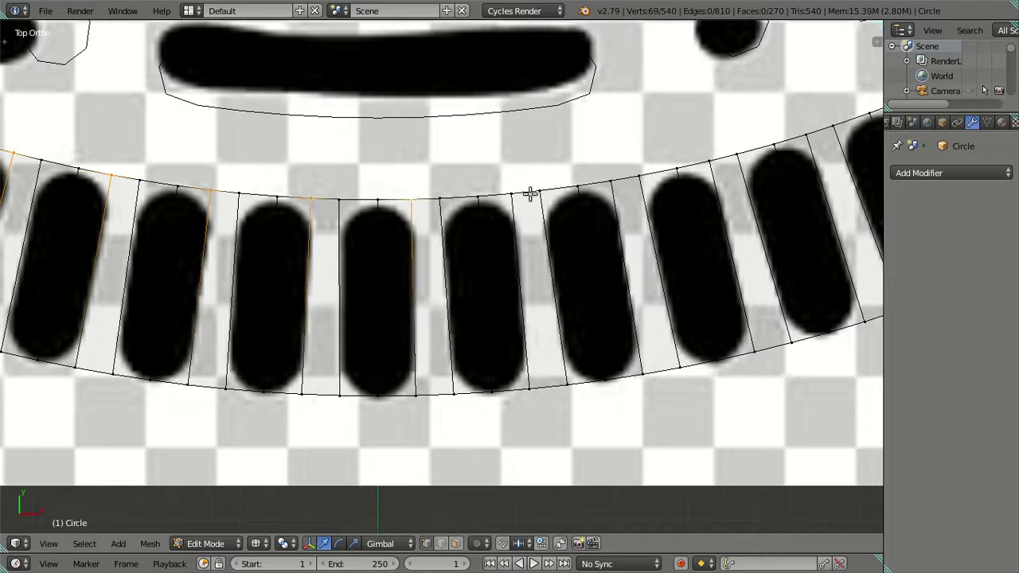
pyautogui.keyDown('shift'); pyautogui.rightClick(519, 195); pyautogui.keyUp('shift')
pyautogui.keyDown('shift'); pyautogui.rightClick(619, 171); pyautogui.keyUp('shift')
pyautogui.keyDown('shift'); pyautogui.rightClick(709, 159); pyautogui.keyUp('shift')
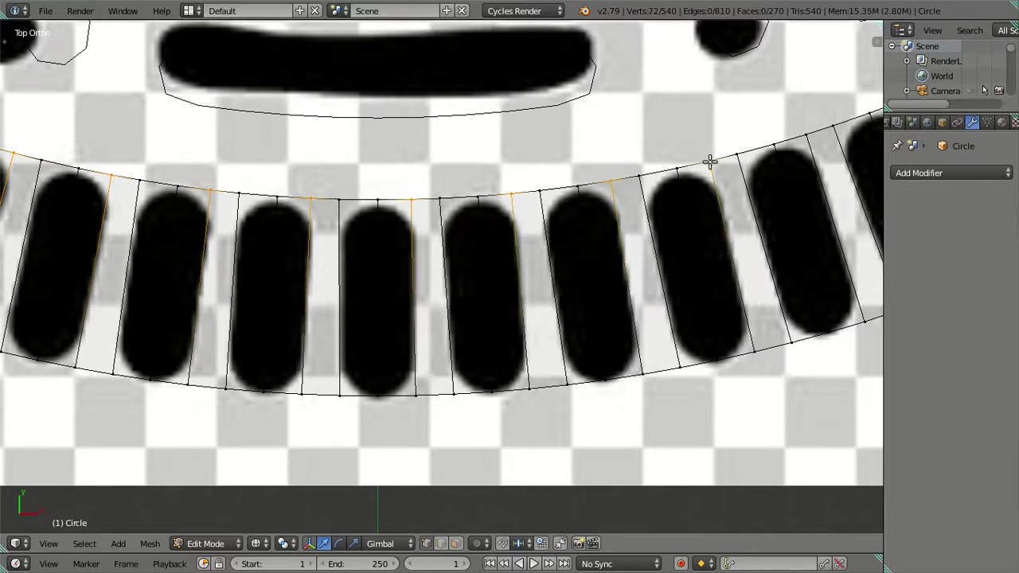
pyautogui.keyDown('shift'); pyautogui.moveTo(710, 159); pyautogui.dragTo(188, 260, button='middle'); pyautogui.keyUp('shift')
pyautogui.keyDown('shift'); pyautogui.rightClick(274, 237); pyautogui.keyUp('shift')
pyautogui.keyDown('shift'); pyautogui.rightClick(367, 199); pyautogui.keyUp('shift')
pyautogui.keyDown('shift'); pyautogui.rightClick(458, 163); pyautogui.keyUp('shift')
pyautogui.keyDown('shift'); pyautogui.rightClick(548, 115); pyautogui.keyUp('shift')
pyautogui.keyDown('shift'); pyautogui.rightClick(635, 73); pyautogui.keyUp('shift')
pyautogui.moveTo(647, 82)
pyautogui.keyDown('shift'); pyautogui.mouseDown(button='middle')
pyautogui.moveTo(391, 298)
pyautogui.moveTo(159, 410)
pyautogui.mouseUp(button='middle'); pyautogui.keyUp('shift')
pyautogui.keyDown('shift'); pyautogui.rightClick(191, 374); pyautogui.keyUp('shift')
pyautogui.keyDown('shift'); pyautogui.rightClick(265, 308); pyautogui.keyUp('shift')
pyautogui.keyDown('shift'); pyautogui.rightClick(338, 240); pyautogui.keyUp('shift')
pyautogui.keyDown('shift'); pyautogui.rightClick(408, 169); pyautogui.keyUp('shift')
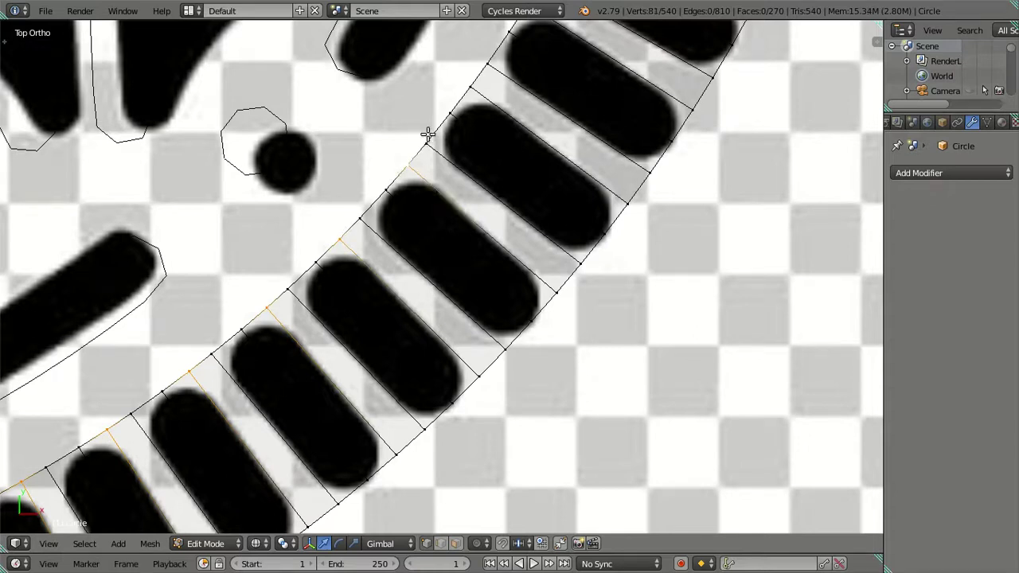
pyautogui.keyDown('shift'); pyautogui.moveTo(428, 134); pyautogui.dragTo(369, 302, button='middle'); pyautogui.keyUp('shift')
pyautogui.keyDown('shift'); pyautogui.rightClick(399, 279); pyautogui.keyUp('shift')
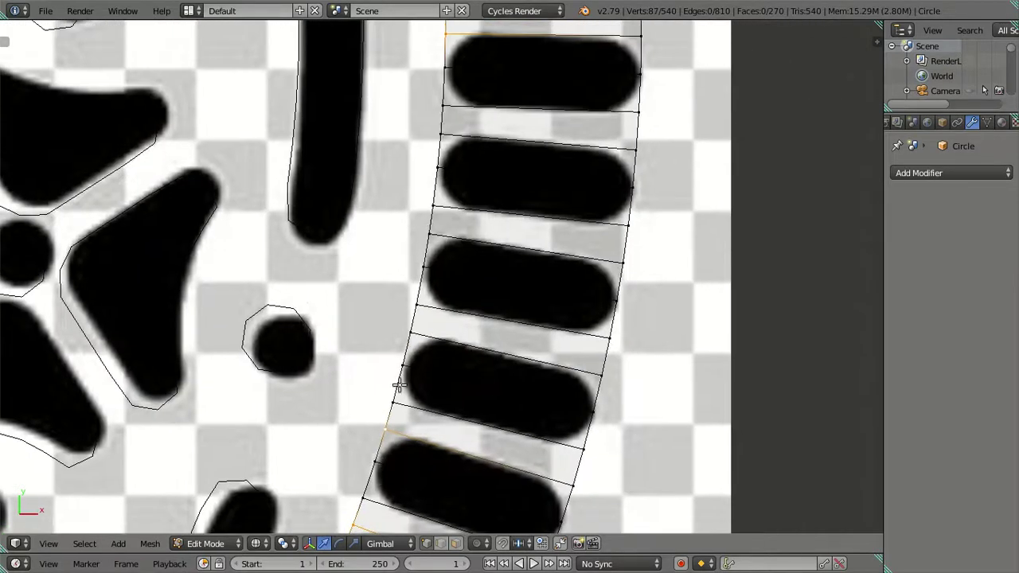
pyautogui.keyDown('shift'); pyautogui.rightClick(417, 323); pyautogui.keyUp('shift')
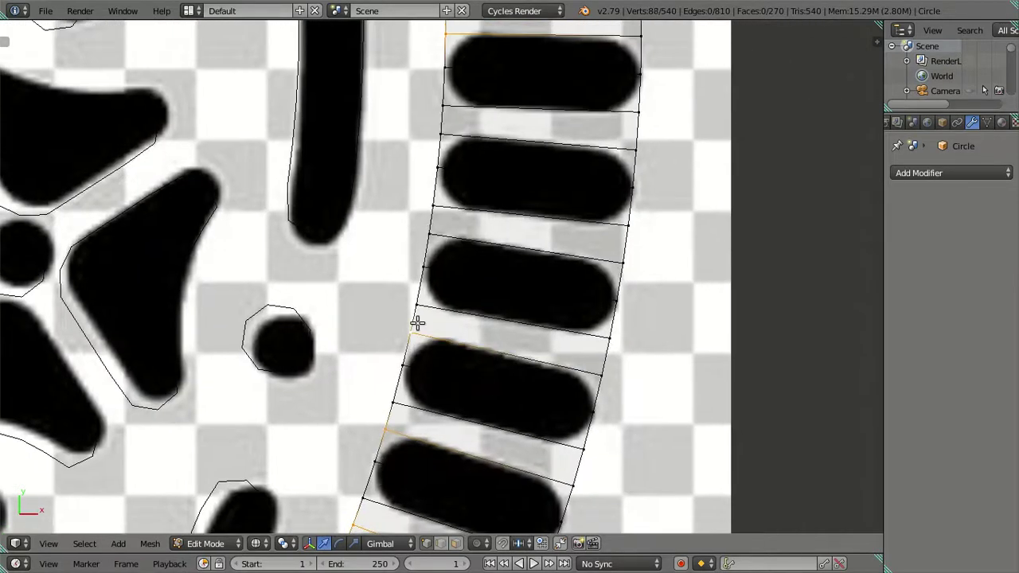
pyautogui.keyDown('shift'); pyautogui.rightClick(432, 224); pyautogui.keyUp('shift')
pyautogui.keyDown('shift'); pyautogui.rightClick(432, 131); pyautogui.keyUp('shift')
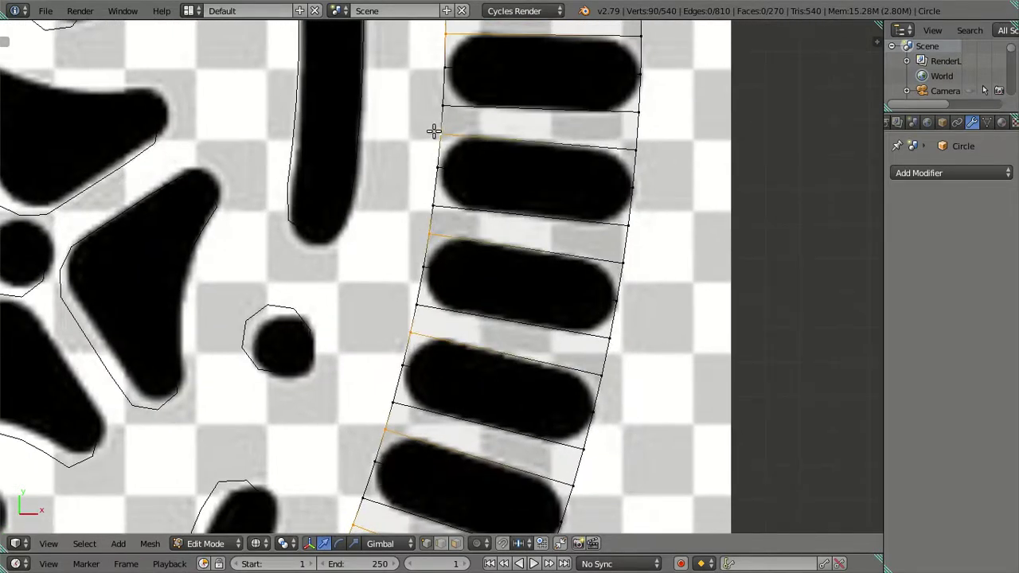
# Step: Zoom and pan to inspect the ring strips against the emblem's right rim
pyautogui.scroll(-2, 471, 170)
pyautogui.scroll(-1, 483, 221)
pyautogui.scroll(-2, 482, 221)
pyautogui.scroll(-1, 481, 226)
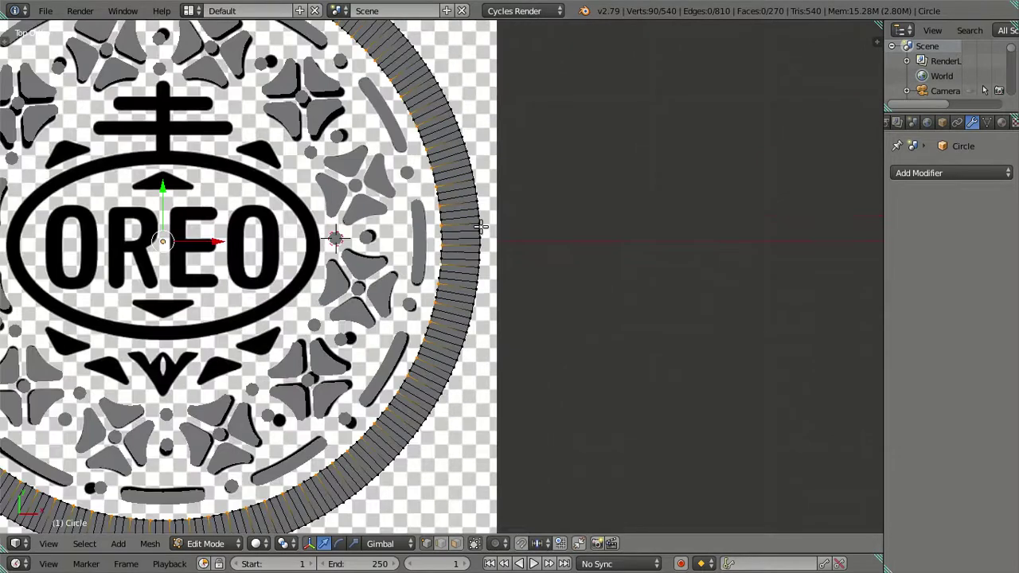
pyautogui.moveTo(481, 226)
pyautogui.keyDown('shift'); pyautogui.mouseDown(button='middle')
pyautogui.moveTo(474, 318)
pyautogui.moveTo(529, 231)
pyautogui.mouseUp(button='middle'); pyautogui.keyUp('shift')
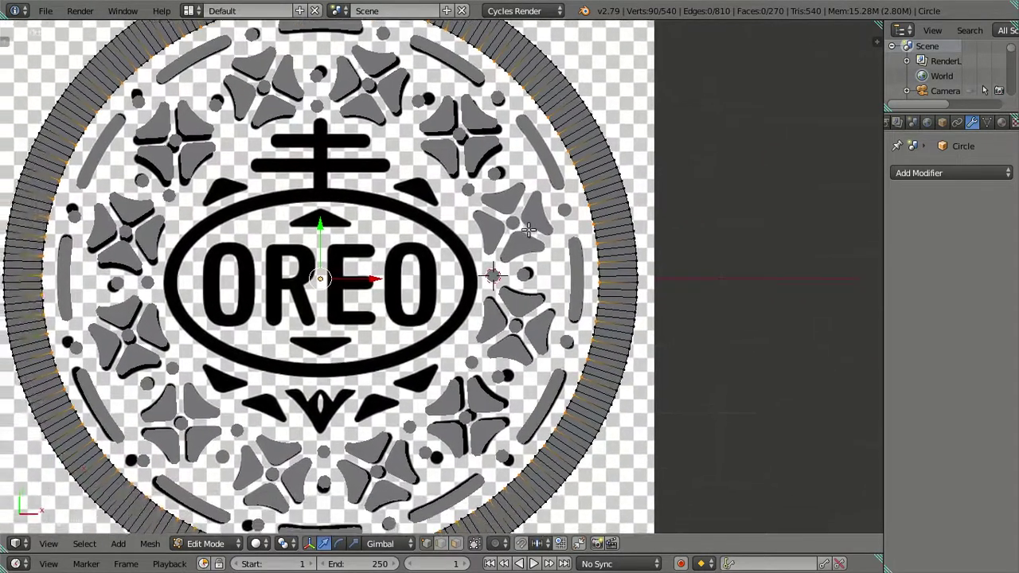
pyautogui.keyDown('shift'); pyautogui.moveTo(529, 230); pyautogui.dragTo(446, 221, button='middle'); pyautogui.keyUp('shift')
pyautogui.scroll(5, 444, 221)
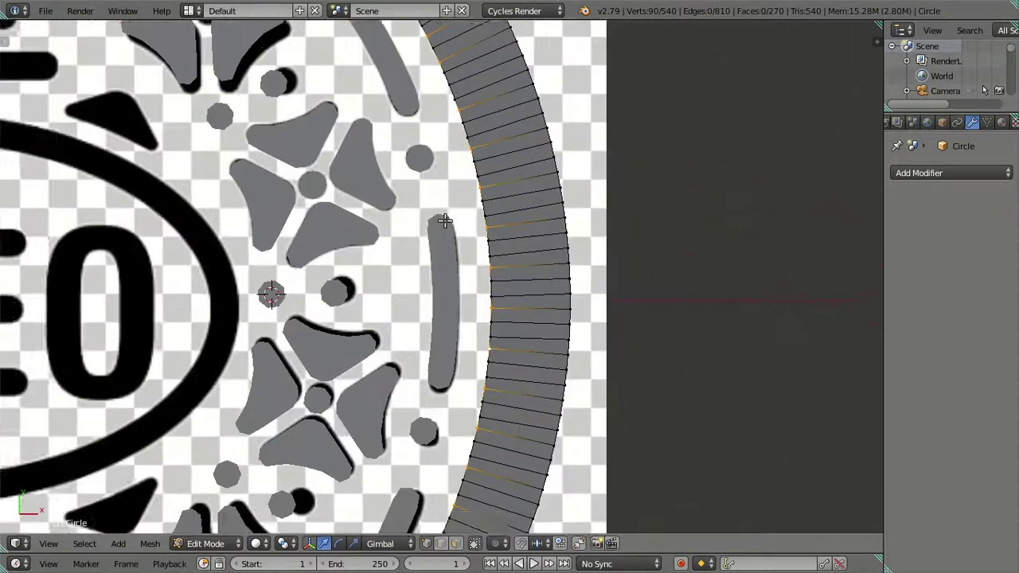
pyautogui.scroll(3, 445, 220)
pyautogui.scroll(2, 471, 311)
pyautogui.scroll(2, 422, 348)
pyautogui.scroll(2, 412, 361)
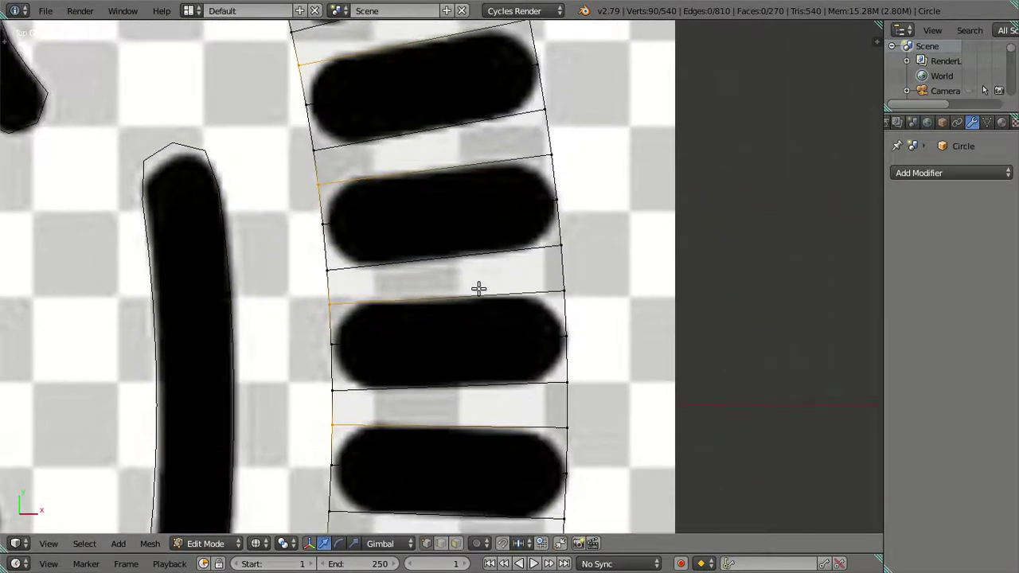
pyautogui.scroll(1, 542, 231)
pyautogui.scroll(1, 542, 249)
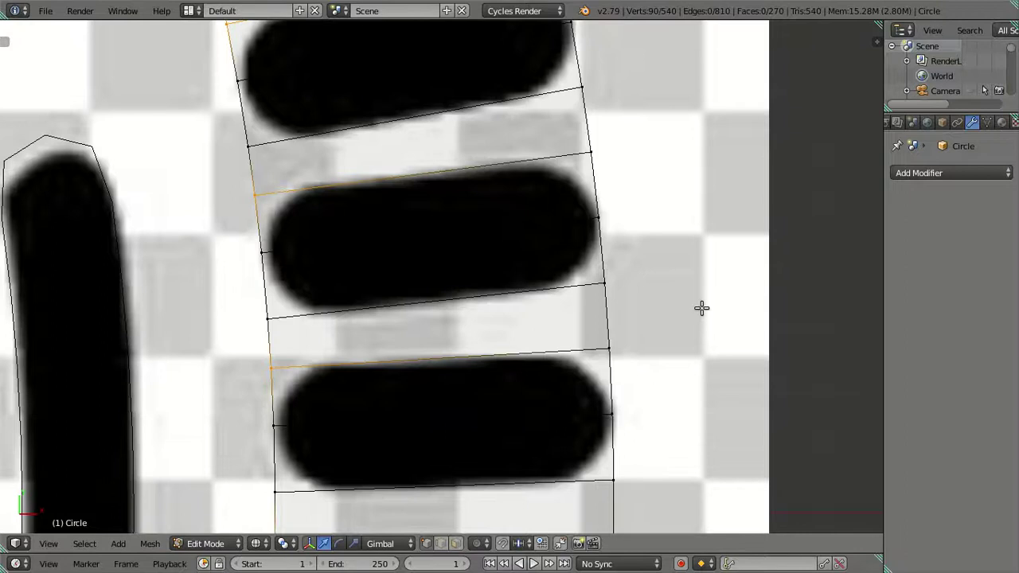
# Step: Rotate the selected ring 0.2° about Z, then check it in solid shading
pyautogui.press('r')
pyautogui.press('z')
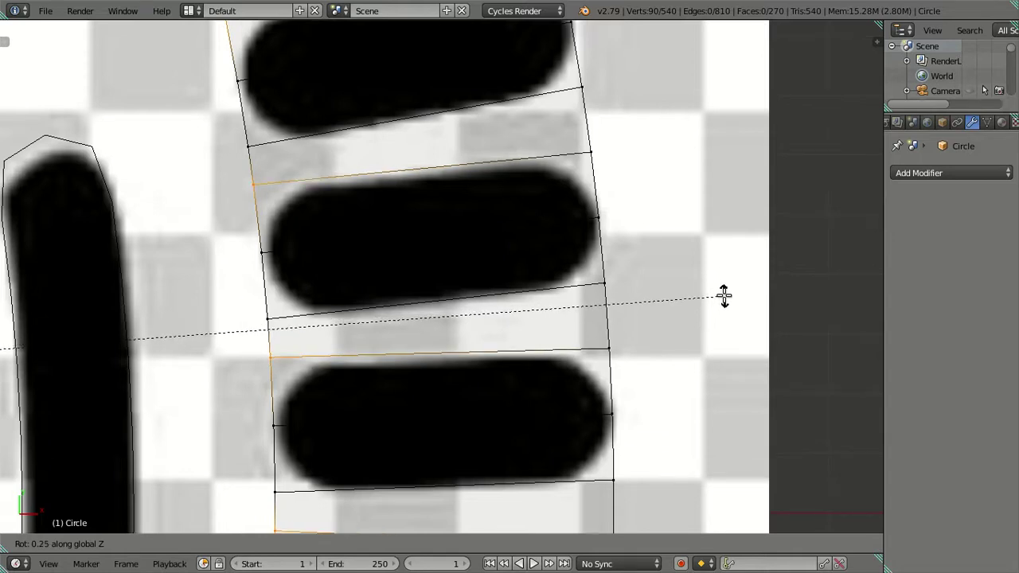
pyautogui.write('.2')
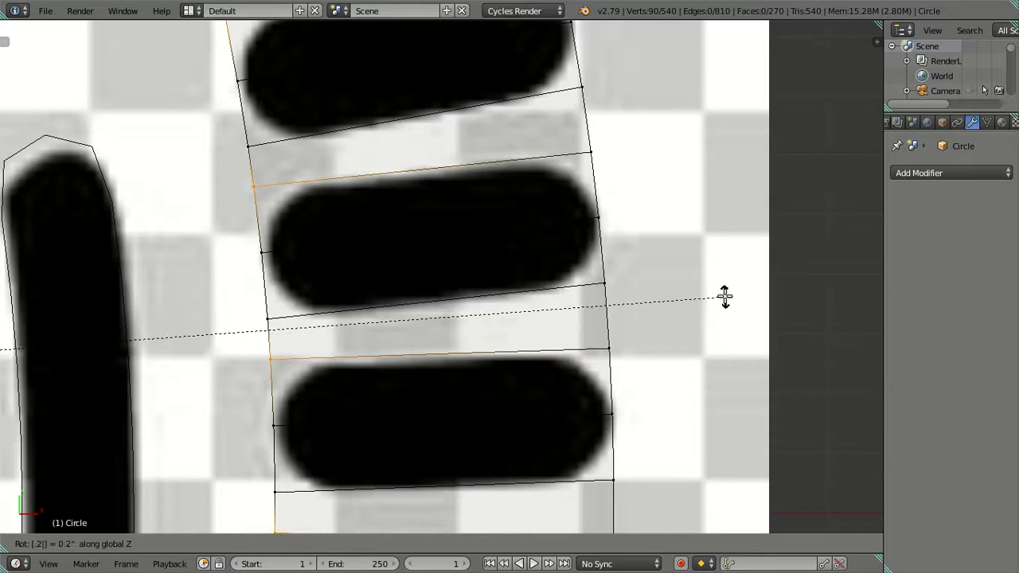
pyautogui.press('Return')
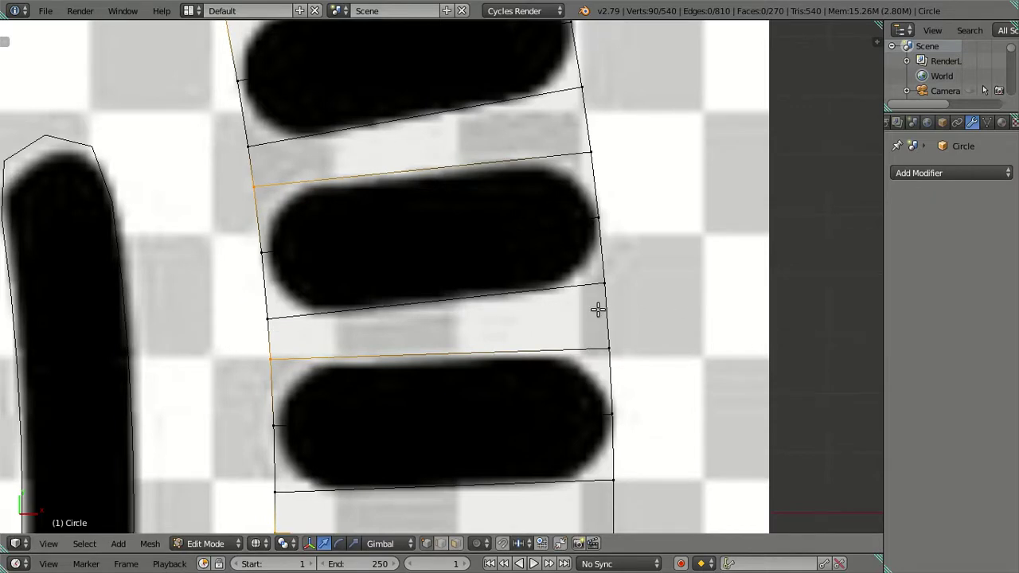
pyautogui.scroll(-3, 598, 310)
pyautogui.hotkey('alt', 'z')
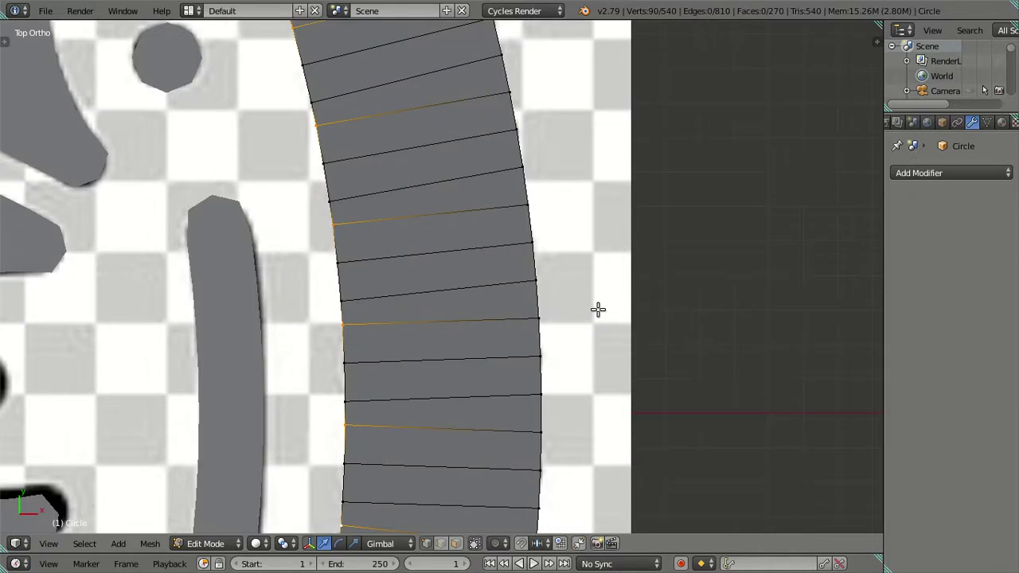
pyautogui.scroll(3, 598, 310)
pyautogui.rightClick(613, 292)
pyautogui.keyDown('shift'); pyautogui.rightClick(604, 174); pyautogui.keyUp('shift')
pyautogui.keyDown('shift'); pyautogui.rightClick(622, 223); pyautogui.keyUp('shift')
pyautogui.hotkey('alt', 'z')
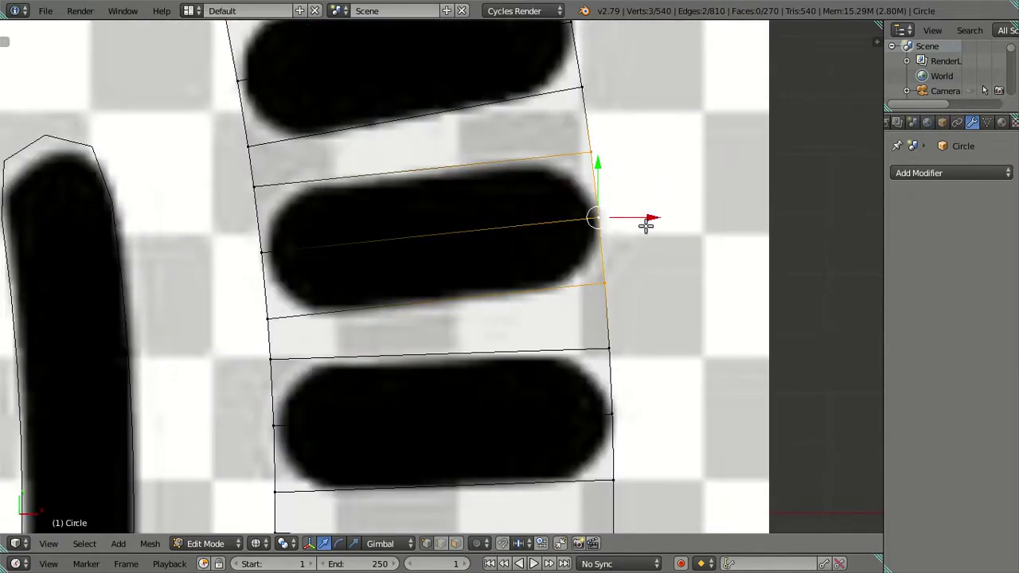
pyautogui.press('e')
pyautogui.press('Escape')
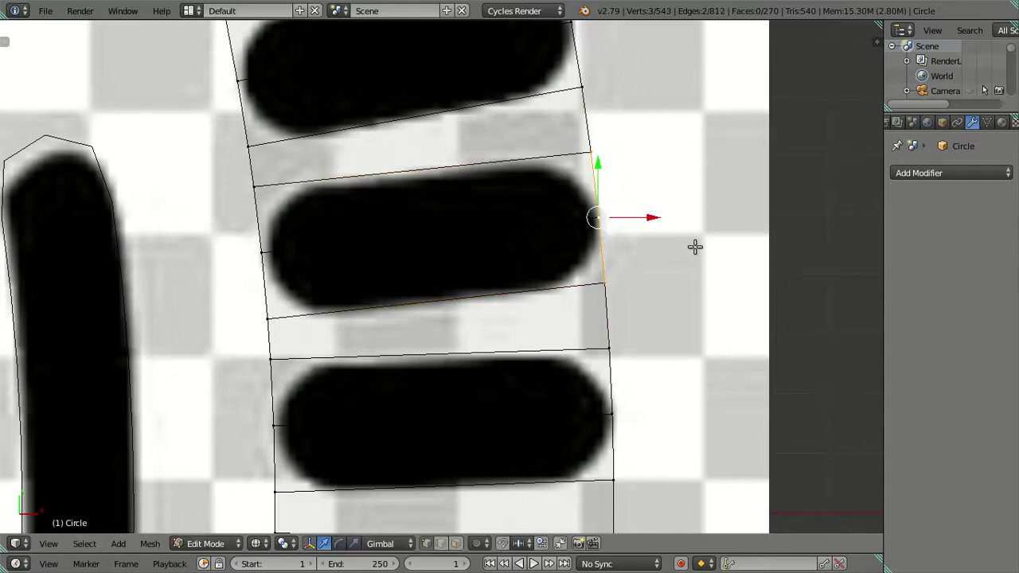
pyautogui.hotkey('shift', 'd')
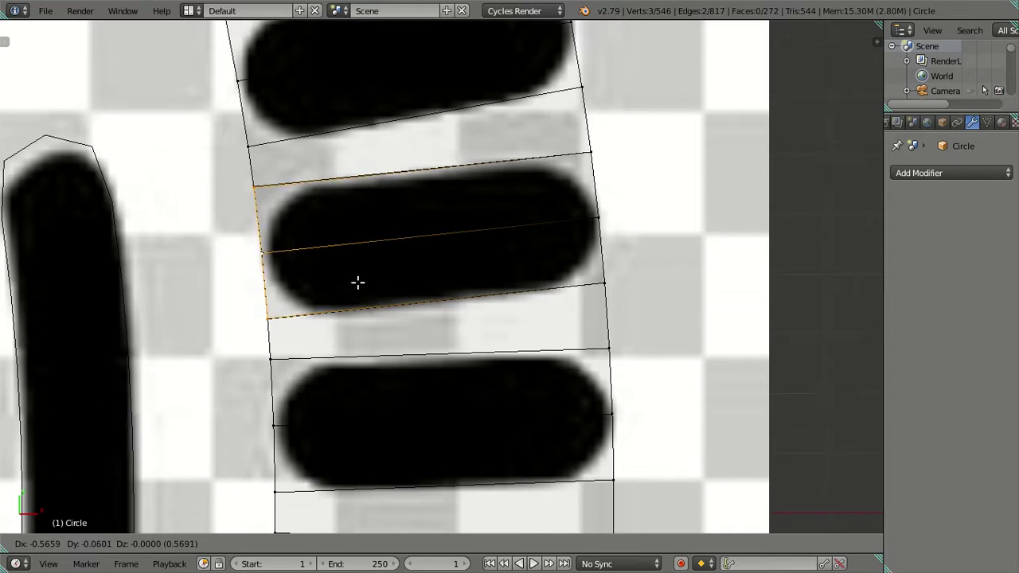
pyautogui.click(767, 221)
pyautogui.hotkey('alt', 'z')
pyautogui.press('g')
pyautogui.rightClick(675, 197)
pyautogui.rightClick(679, 192)
pyautogui.press('l')
pyautogui.press('x')
pyautogui.click(677, 123)
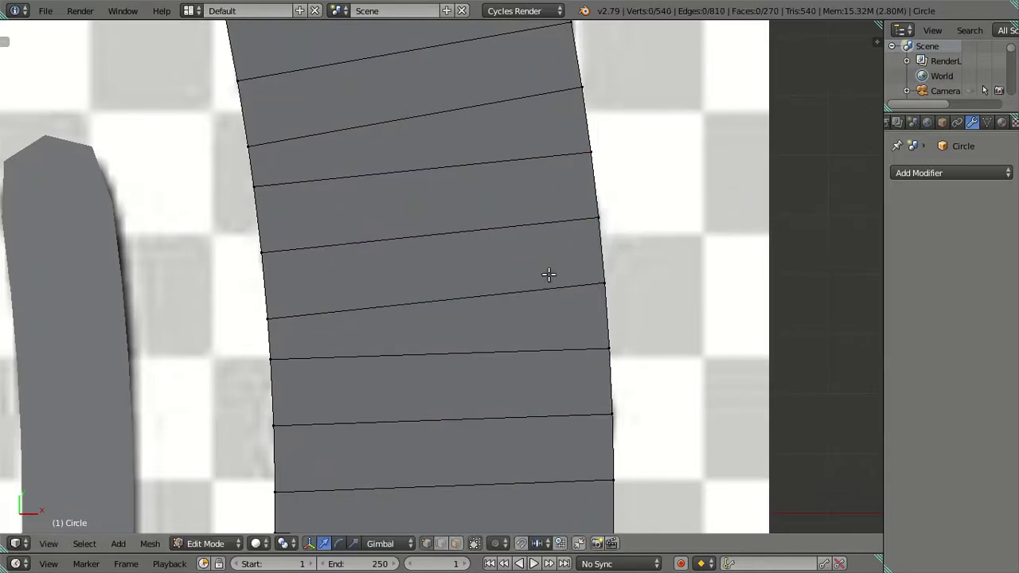
pyautogui.scroll(-4, 549, 275)
# Step: Return to textured shading and start selecting the middle edge of each ring bar
pyautogui.hotkey('alt', 'z')
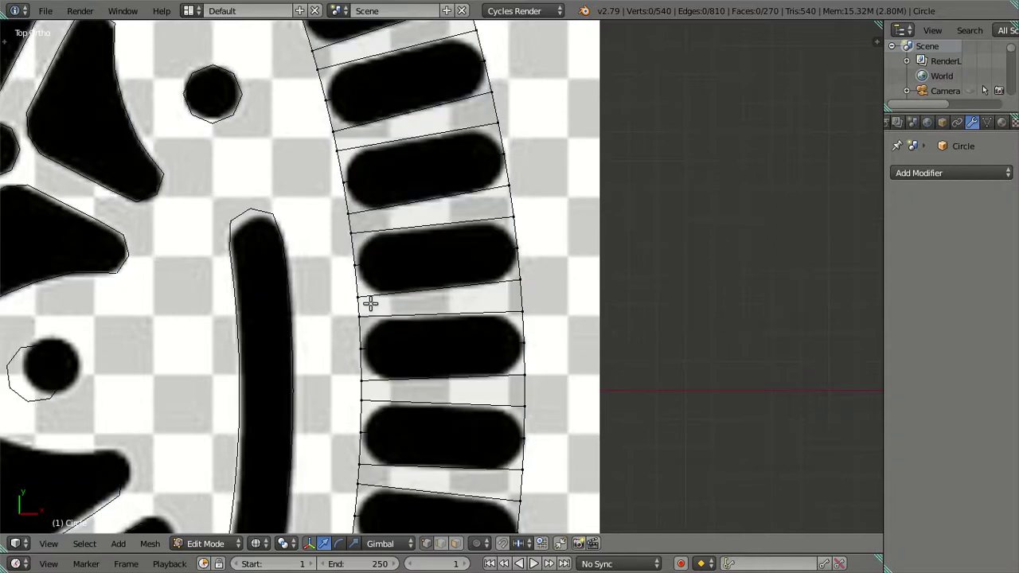
pyautogui.rightClick(460, 348)
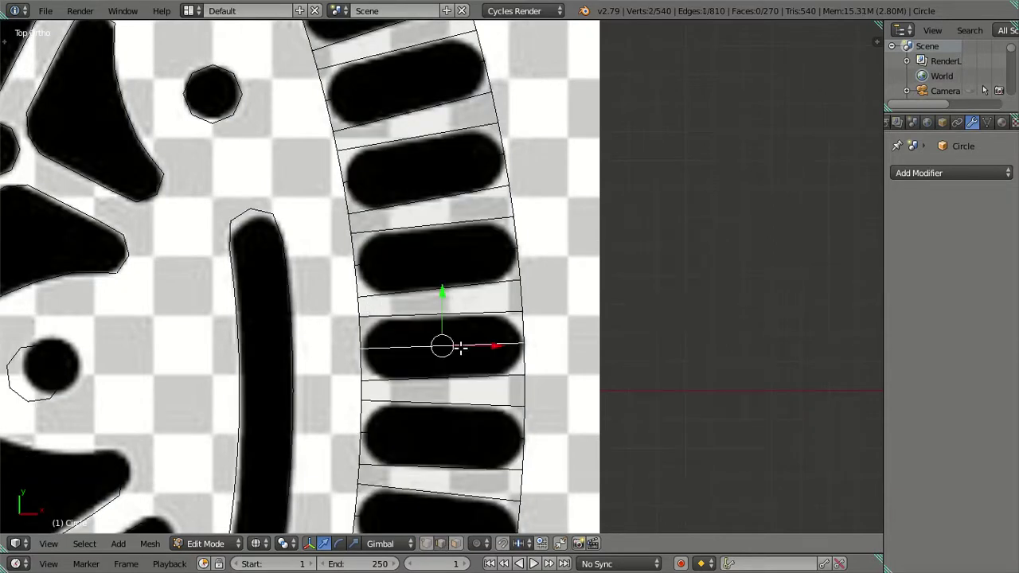
pyautogui.keyDown('shift'); pyautogui.rightClick(434, 260); pyautogui.keyUp('shift')
pyautogui.keyDown('shift'); pyautogui.rightClick(412, 160); pyautogui.keyUp('shift')
pyautogui.scroll(-3, 418, 161)
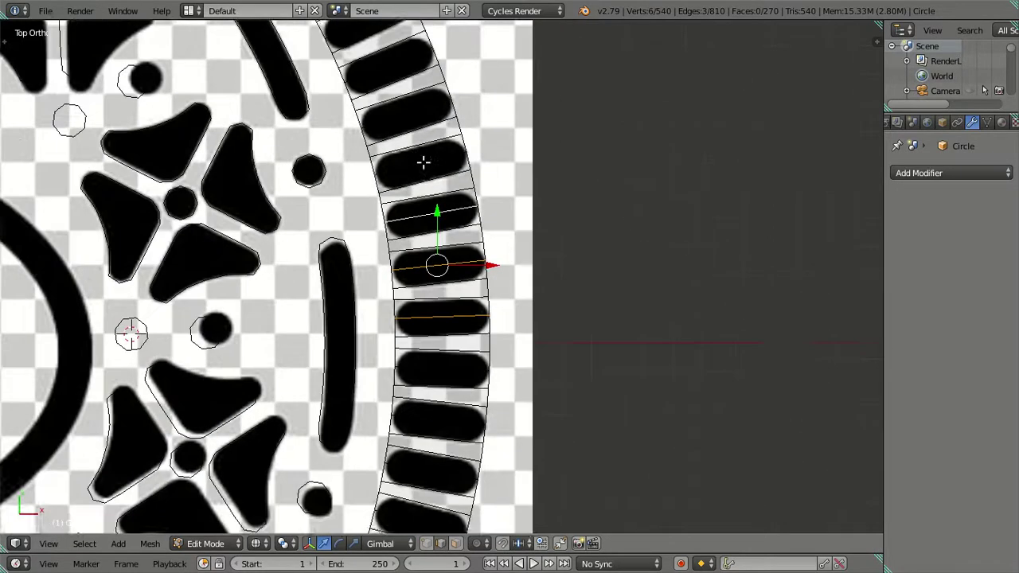
pyautogui.keyDown('shift'); pyautogui.rightClick(453, 231); pyautogui.keyUp('shift')
pyautogui.keyDown('shift'); pyautogui.rightClick(437, 181); pyautogui.keyUp('shift')
pyautogui.keyDown('shift'); pyautogui.rightClick(418, 132); pyautogui.keyUp('shift')
pyautogui.keyDown('shift'); pyautogui.rightClick(394, 78); pyautogui.keyUp('shift')
pyautogui.scroll(-2, 401, 93)
pyautogui.scroll(2, 547, 293)
pyautogui.keyDown('shift'); pyautogui.rightClick(557, 298); pyautogui.keyUp('shift')
pyautogui.keyDown('shift'); pyautogui.rightClick(530, 265); pyautogui.keyUp('shift')
pyautogui.keyDown('shift'); pyautogui.rightClick(502, 230); pyautogui.keyUp('shift')
pyautogui.keyDown('shift'); pyautogui.rightClick(470, 186); pyautogui.keyUp('shift')
pyautogui.keyDown('shift'); pyautogui.rightClick(432, 150); pyautogui.keyUp('shift')
pyautogui.keyDown('shift'); pyautogui.rightClick(382, 113); pyautogui.keyUp('shift')
pyautogui.keyDown('shift'); pyautogui.rightClick(341, 75); pyautogui.keyUp('shift')
pyautogui.scroll(-1, 387, 106)
pyautogui.scroll(1, 481, 200)
pyautogui.keyDown('shift'); pyautogui.rightClick(481, 201); pyautogui.keyUp('shift')
pyautogui.keyDown('shift'); pyautogui.rightClick(439, 166); pyautogui.keyUp('shift')
pyautogui.keyDown('shift'); pyautogui.rightClick(387, 148); pyautogui.keyUp('shift')
pyautogui.keyDown('shift'); pyautogui.rightClick(345, 119); pyautogui.keyUp('shift')
pyautogui.keyDown('shift'); pyautogui.rightClick(294, 118); pyautogui.keyUp('shift')
pyautogui.keyDown('shift'); pyautogui.rightClick(235, 100); pyautogui.keyUp('shift')
pyautogui.keyDown('shift'); pyautogui.rightClick(193, 99); pyautogui.keyUp('shift')
pyautogui.keyDown('shift'); pyautogui.rightClick(142, 94); pyautogui.keyUp('shift')
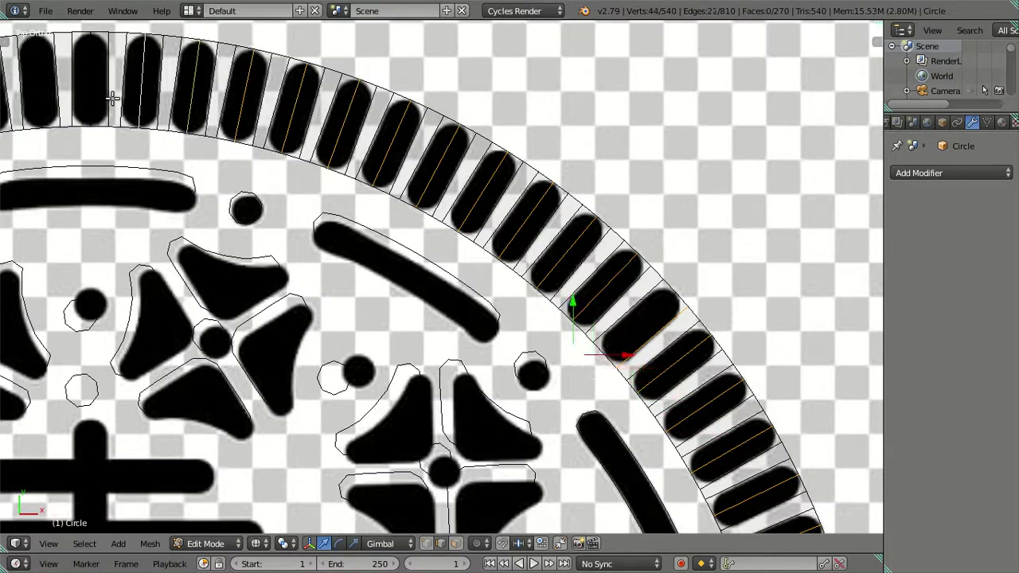
pyautogui.keyDown('shift'); pyautogui.rightClick(94, 89); pyautogui.keyUp('shift')
pyautogui.keyDown('shift'); pyautogui.rightClick(42, 100); pyautogui.keyUp('shift')
# Step: Add the middle edges of the bars across the top of the ring
pyautogui.keyDown('shift'); pyautogui.moveTo(42, 101); pyautogui.dragTo(613, 149, button='middle'); pyautogui.keyUp('shift')
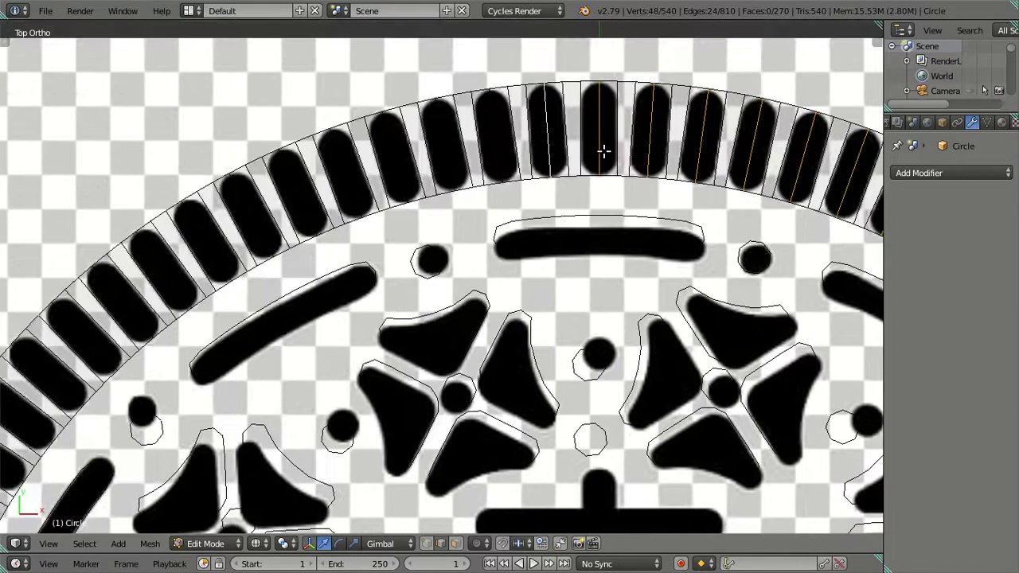
pyautogui.keyDown('shift'); pyautogui.rightClick(540, 125); pyautogui.keyUp('shift')
pyautogui.keyDown('shift'); pyautogui.rightClick(491, 136); pyautogui.keyUp('shift')
pyautogui.keyDown('shift'); pyautogui.rightClick(448, 152); pyautogui.keyUp('shift')
pyautogui.keyDown('shift'); pyautogui.rightClick(396, 168); pyautogui.keyUp('shift')
pyautogui.keyDown('shift'); pyautogui.rightClick(339, 195); pyautogui.keyUp('shift')
pyautogui.keyDown('shift'); pyautogui.rightClick(300, 221); pyautogui.keyUp('shift')
pyautogui.keyDown('shift'); pyautogui.rightClick(254, 242); pyautogui.keyUp('shift')
pyautogui.keyDown('shift'); pyautogui.rightClick(196, 263); pyautogui.keyUp('shift')
pyautogui.keyDown('shift'); pyautogui.rightClick(171, 291); pyautogui.keyUp('shift')
pyautogui.keyDown('shift'); pyautogui.rightClick(128, 328); pyautogui.keyUp('shift')
pyautogui.keyDown('shift'); pyautogui.rightClick(80, 378); pyautogui.keyUp('shift')
pyautogui.keyDown('shift'); pyautogui.rightClick(69, 395); pyautogui.keyUp('shift')
pyautogui.keyDown('shift'); pyautogui.rightClick(71, 389); pyautogui.keyUp('shift')
pyautogui.keyDown('shift'); pyautogui.rightClick(91, 370); pyautogui.keyUp('shift')
pyautogui.keyDown('shift'); pyautogui.rightClick(93, 369); pyautogui.keyUp('shift')
pyautogui.keyDown('shift'); pyautogui.rightClick(63, 405); pyautogui.keyUp('shift')
pyautogui.keyDown('shift'); pyautogui.rightClick(37, 451); pyautogui.keyUp('shift')
pyautogui.keyDown('shift'); pyautogui.moveTo(37, 451); pyautogui.dragTo(356, 213, button='middle'); pyautogui.keyUp('shift')
pyautogui.keyDown('shift'); pyautogui.rightClick(328, 238); pyautogui.keyUp('shift')
pyautogui.keyDown('shift'); pyautogui.rightClick(280, 276); pyautogui.keyUp('shift')
pyautogui.keyDown('shift'); pyautogui.rightClick(274, 328); pyautogui.keyUp('shift')
pyautogui.keyDown('shift'); pyautogui.rightClick(257, 375); pyautogui.keyUp('shift')
# Step: Extend the mid-edge selection down the ring's left side and lower part
pyautogui.keyDown('shift'); pyautogui.moveTo(256, 375); pyautogui.dragTo(307, 182, button='middle'); pyautogui.keyUp('shift')
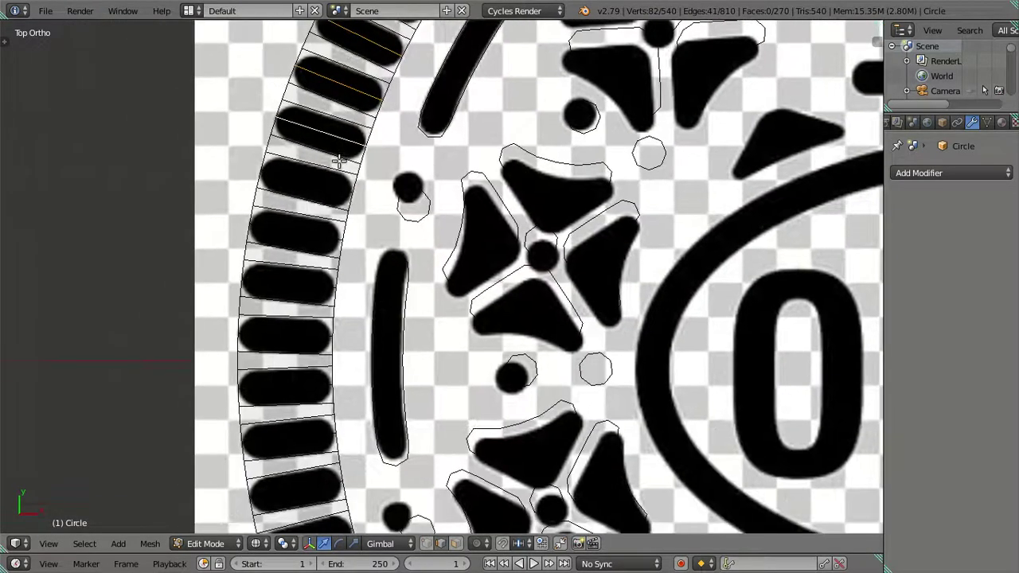
pyautogui.keyDown('shift'); pyautogui.rightClick(307, 183); pyautogui.keyUp('shift')
pyautogui.keyDown('shift'); pyautogui.rightClick(302, 237); pyautogui.keyUp('shift')
pyautogui.keyDown('shift'); pyautogui.rightClick(289, 280); pyautogui.keyUp('shift')
pyautogui.keyDown('shift'); pyautogui.rightClick(283, 336); pyautogui.keyUp('shift')
pyautogui.keyDown('shift'); pyautogui.rightClick(280, 387); pyautogui.keyUp('shift')
pyautogui.keyDown('shift'); pyautogui.moveTo(280, 386); pyautogui.dragTo(250, 187, button='middle'); pyautogui.keyUp('shift')
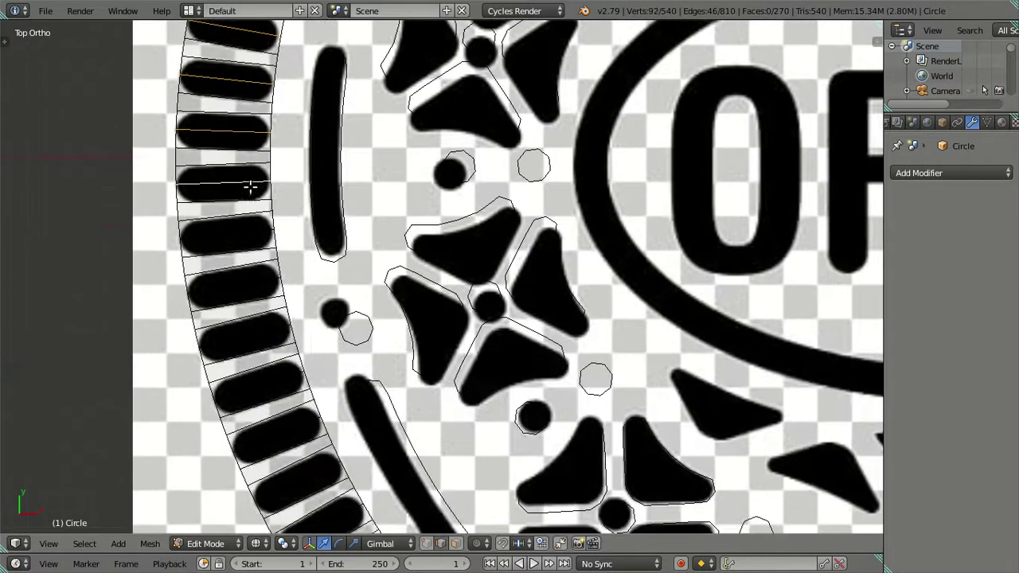
pyautogui.keyDown('shift'); pyautogui.rightClick(236, 229); pyautogui.keyUp('shift')
pyautogui.keyDown('shift'); pyautogui.rightClick(234, 280); pyautogui.keyUp('shift')
pyautogui.keyDown('shift'); pyautogui.rightClick(252, 336); pyautogui.keyUp('shift')
pyautogui.keyDown('shift'); pyautogui.moveTo(252, 336); pyautogui.dragTo(210, 85, button='middle'); pyautogui.keyUp('shift')
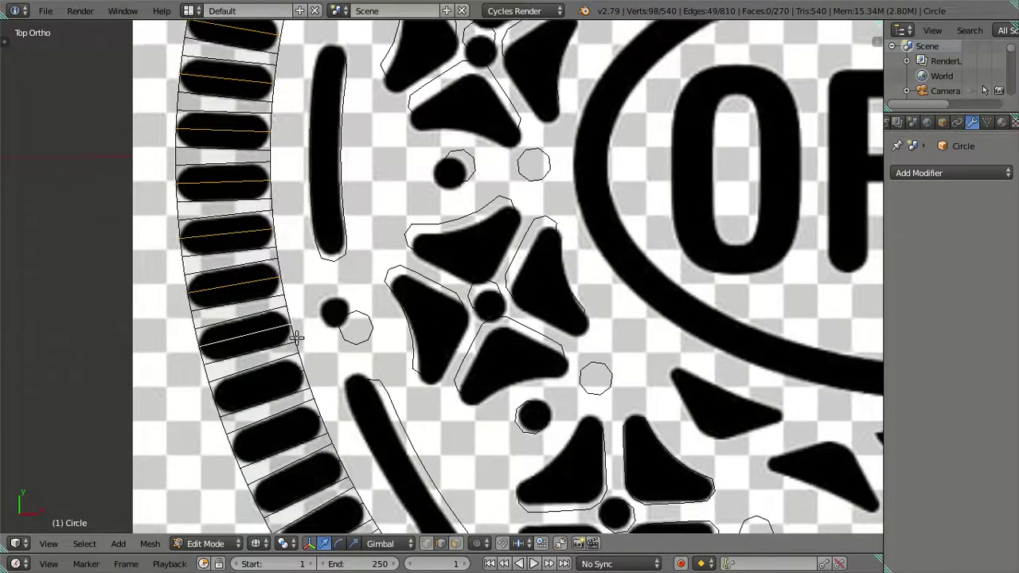
pyautogui.keyDown('shift'); pyautogui.rightClick(194, 103); pyautogui.keyUp('shift')
pyautogui.keyDown('shift'); pyautogui.rightClick(201, 164); pyautogui.keyUp('shift')
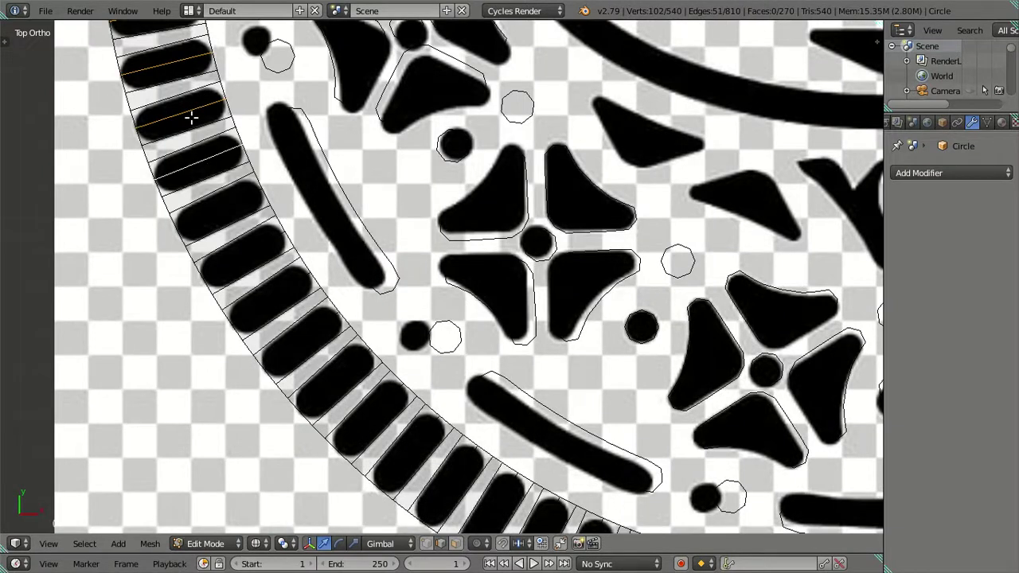
pyautogui.keyDown('shift'); pyautogui.rightClick(229, 212); pyautogui.keyUp('shift')
pyautogui.keyDown('shift'); pyautogui.rightClick(250, 246); pyautogui.keyUp('shift')
pyautogui.keyDown('shift'); pyautogui.rightClick(271, 292); pyautogui.keyUp('shift')
pyautogui.keyDown('shift'); pyautogui.rightClick(300, 337); pyautogui.keyUp('shift')
pyautogui.keyDown('shift'); pyautogui.rightClick(360, 386); pyautogui.keyUp('shift')
pyautogui.keyDown('shift'); pyautogui.rightClick(372, 415); pyautogui.keyUp('shift')
pyautogui.keyDown('shift'); pyautogui.moveTo(371, 414); pyautogui.dragTo(268, 209, button='middle'); pyautogui.keyUp('shift')
pyautogui.keyDown('shift'); pyautogui.rightClick(318, 235); pyautogui.keyUp('shift')
pyautogui.keyDown('shift'); pyautogui.rightClick(360, 272); pyautogui.keyUp('shift')
pyautogui.keyDown('shift'); pyautogui.rightClick(405, 302); pyautogui.keyUp('shift')
pyautogui.keyDown('shift'); pyautogui.rightClick(434, 331); pyautogui.keyUp('shift')
pyautogui.keyDown('shift'); pyautogui.rightClick(513, 366); pyautogui.keyUp('shift')
pyautogui.keyDown('shift'); pyautogui.rightClick(530, 374); pyautogui.keyUp('shift')
pyautogui.keyDown('shift'); pyautogui.rightClick(581, 384); pyautogui.keyUp('shift')
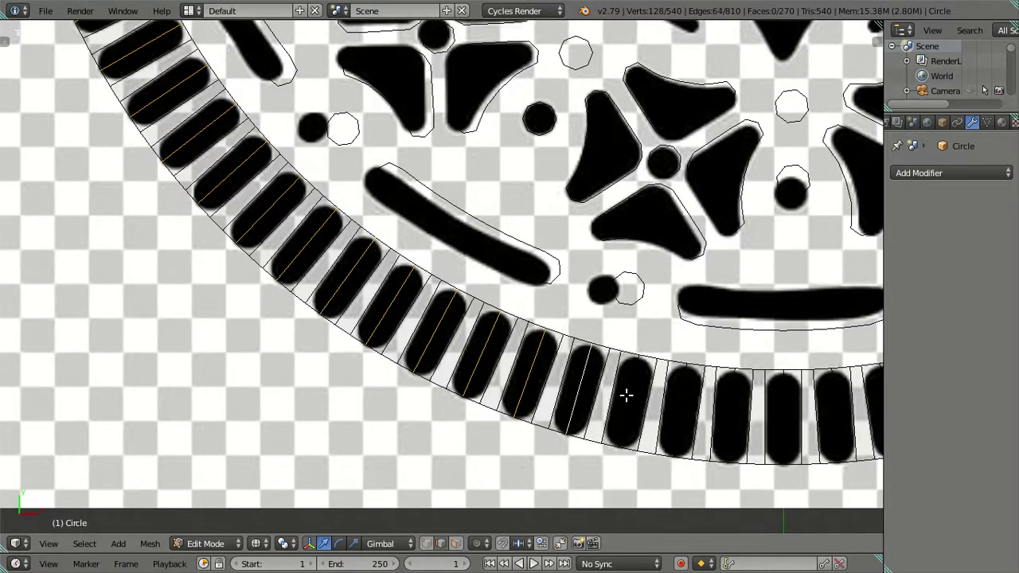
pyautogui.keyDown('shift'); pyautogui.rightClick(627, 396); pyautogui.keyUp('shift')
# Step: Finish selecting mid-edges along the bottom and right side, completing all 90
pyautogui.keyDown('shift'); pyautogui.moveTo(628, 396); pyautogui.dragTo(171, 181, button='middle'); pyautogui.keyUp('shift')
pyautogui.keyDown('shift'); pyautogui.rightClick(204, 221); pyautogui.keyUp('shift')
pyautogui.keyDown('shift'); pyautogui.rightClick(255, 224); pyautogui.keyUp('shift')
pyautogui.keyDown('shift'); pyautogui.rightClick(311, 219); pyautogui.keyUp('shift')
pyautogui.keyDown('shift'); pyautogui.rightClick(360, 215); pyautogui.keyUp('shift')
pyautogui.keyDown('shift'); pyautogui.rightClick(405, 215); pyautogui.keyUp('shift')
pyautogui.keyDown('shift'); pyautogui.rightClick(460, 208); pyautogui.keyUp('shift')
pyautogui.keyDown('shift'); pyautogui.rightClick(514, 203); pyautogui.keyUp('shift')
pyautogui.keyDown('shift'); pyautogui.rightClick(557, 182); pyautogui.keyUp('shift')
pyautogui.keyDown('shift'); pyautogui.rightClick(609, 163); pyautogui.keyUp('shift')
pyautogui.keyDown('shift'); pyautogui.rightClick(660, 143); pyautogui.keyUp('shift')
pyautogui.keyDown('shift'); pyautogui.rightClick(695, 106); pyautogui.keyUp('shift')
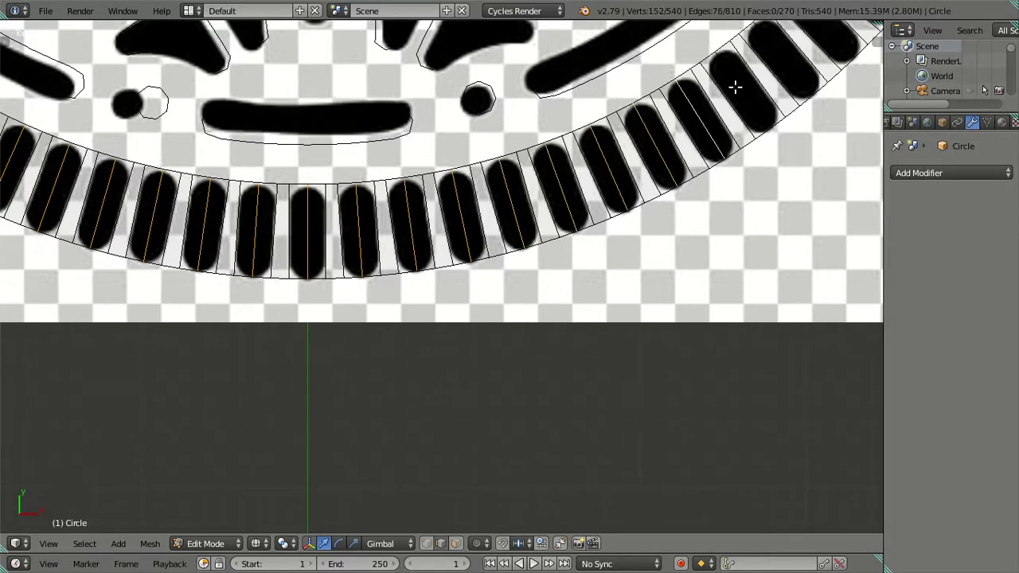
pyautogui.keyDown('shift'); pyautogui.rightClick(735, 88); pyautogui.keyUp('shift')
pyautogui.keyDown('shift'); pyautogui.moveTo(735, 88); pyautogui.dragTo(330, 306, button='middle'); pyautogui.keyUp('shift')
pyautogui.keyDown('shift'); pyautogui.rightClick(397, 256); pyautogui.keyUp('shift')
pyautogui.keyDown('shift'); pyautogui.rightClick(407, 246); pyautogui.keyUp('shift')
pyautogui.keyDown('shift'); pyautogui.rightClick(455, 204); pyautogui.keyUp('shift')
pyautogui.keyDown('shift'); pyautogui.rightClick(485, 170); pyautogui.keyUp('shift')
pyautogui.keyDown('shift'); pyautogui.rightClick(516, 142); pyautogui.keyUp('shift')
pyautogui.keyDown('shift'); pyautogui.rightClick(539, 108); pyautogui.keyUp('shift')
pyautogui.keyDown('shift'); pyautogui.rightClick(578, 49); pyautogui.keyUp('shift')
pyautogui.moveTo(577, 50)
pyautogui.keyDown('shift'); pyautogui.mouseDown(button='middle')
pyautogui.moveTo(380, 348)
pyautogui.moveTo(375, 322)
pyautogui.mouseUp(button='middle'); pyautogui.keyUp('shift')
pyautogui.keyDown('shift'); pyautogui.rightClick(385, 304); pyautogui.keyUp('shift')
pyautogui.keyDown('shift'); pyautogui.rightClick(398, 257); pyautogui.keyUp('shift')
pyautogui.keyDown('shift'); pyautogui.rightClick(412, 210); pyautogui.keyUp('shift')
pyautogui.keyDown('shift'); pyautogui.rightClick(407, 151); pyautogui.keyUp('shift')
pyautogui.keyDown('shift'); pyautogui.rightClick(437, 94); pyautogui.keyUp('shift')
pyautogui.keyDown('shift'); pyautogui.rightClick(442, 39); pyautogui.keyUp('shift')
pyautogui.keyDown('shift'); pyautogui.rightClick(442, 54); pyautogui.keyUp('shift')
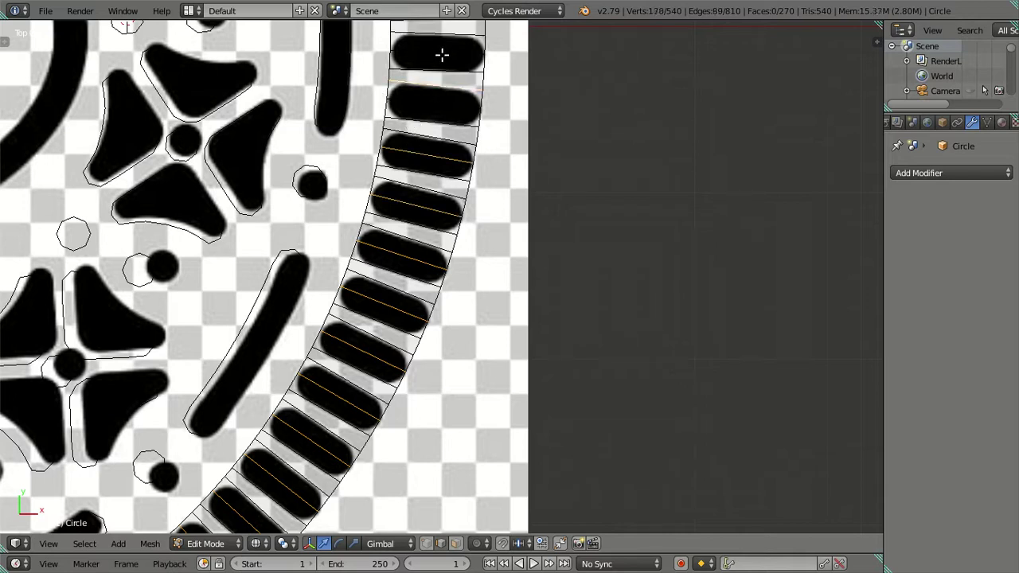
pyautogui.keyDown('shift'); pyautogui.rightClick(432, 77); pyautogui.keyUp('shift')
pyautogui.keyDown('shift'); pyautogui.rightClick(423, 101); pyautogui.keyUp('shift')
pyautogui.keyDown('shift'); pyautogui.rightClick(446, 45); pyautogui.keyUp('shift')
pyautogui.keyDown('shift'); pyautogui.moveTo(446, 45); pyautogui.dragTo(411, 365, button='middle'); pyautogui.keyUp('shift')
# Step: Dissolve the selected mid-bar vertices, leaving 180 faces, then zoom in to inspect the ring
pyautogui.scroll(-3, 411, 365)
pyautogui.press('x')
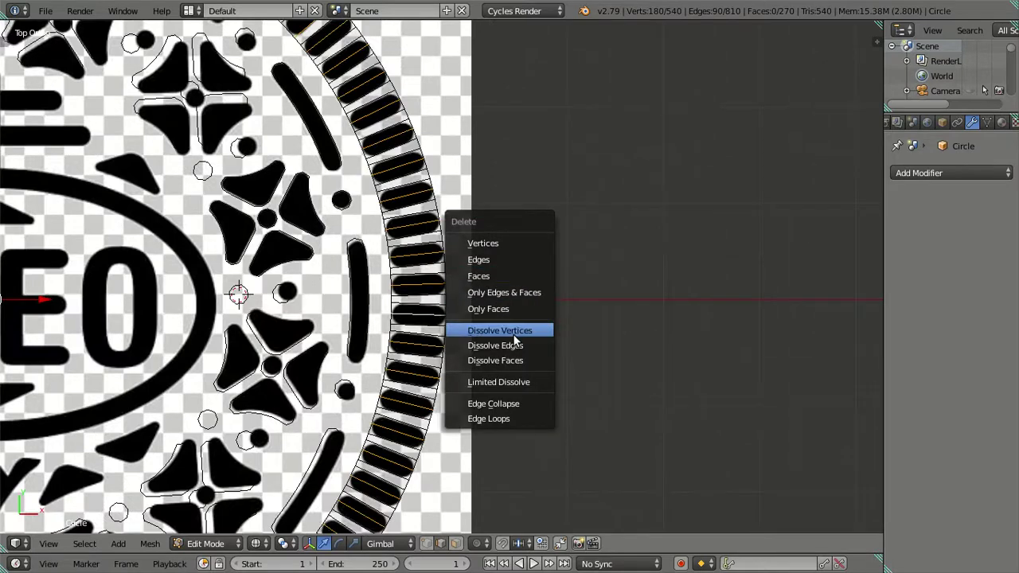
pyautogui.click(513, 345)
pyautogui.scroll(-3, 505, 337)
pyautogui.keyDown('shift'); pyautogui.moveTo(505, 337); pyautogui.dragTo(625, 337, button='middle'); pyautogui.keyUp('shift')
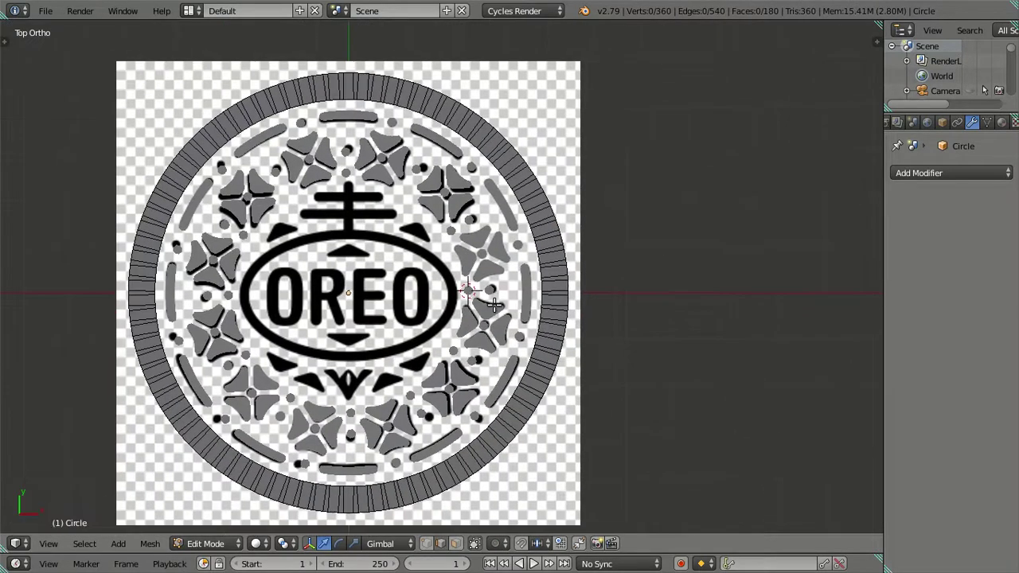
pyautogui.scroll(4, 625, 336)
pyautogui.moveTo(489, 299)
pyautogui.keyDown('shift'); pyautogui.mouseDown(button='middle')
pyautogui.moveTo(371, 346)
pyautogui.moveTo(235, 296)
pyautogui.moveTo(430, 290)
pyautogui.mouseUp(button='middle'); pyautogui.keyUp('shift')
pyautogui.scroll(4, 371, 346)
pyautogui.scroll(4, 431, 290)
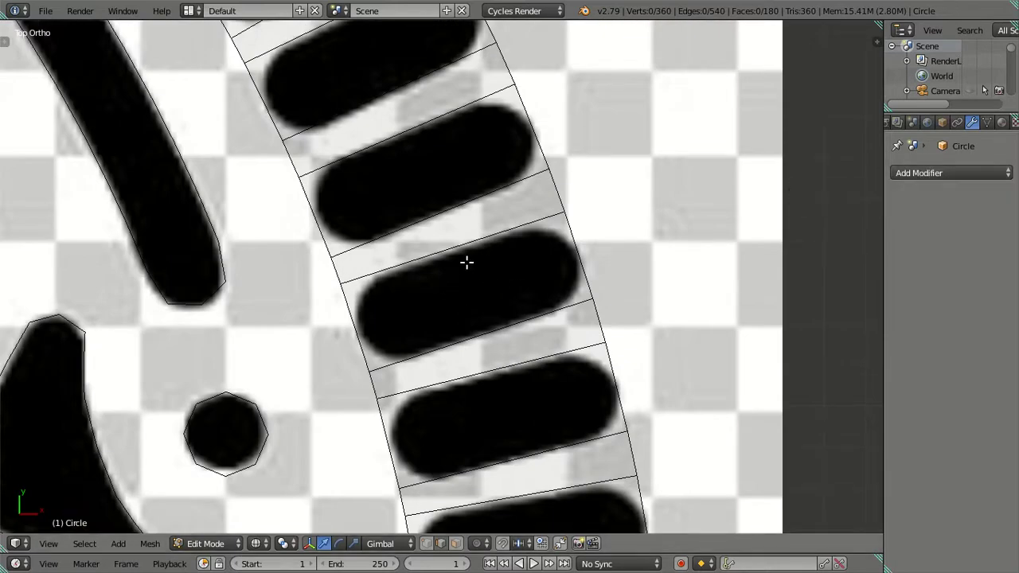
# Step: Add four centred loop cuts around the ring, splitting it into five concentric strips
pyautogui.hotkey('ctrl', 'r')
pyautogui.scroll(1, 467, 262)
pyautogui.scroll(2, 466, 262)
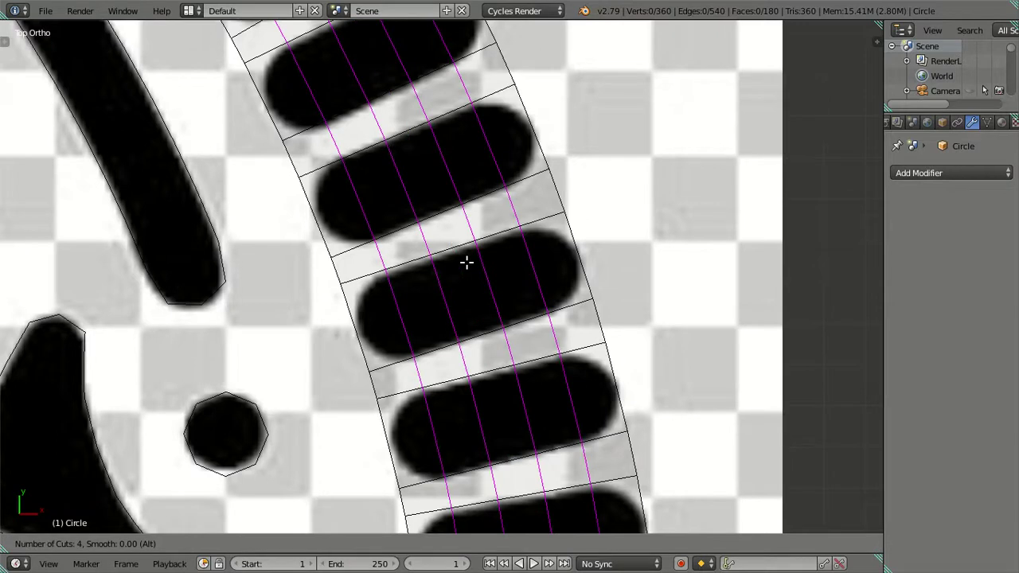
pyautogui.scroll(-1, 467, 262)
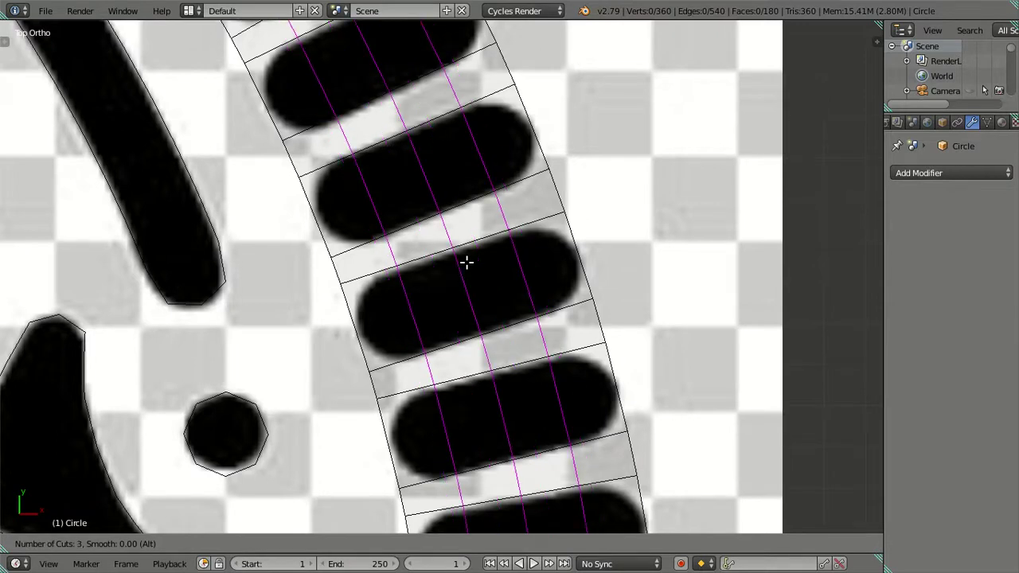
pyautogui.scroll(1, 467, 262)
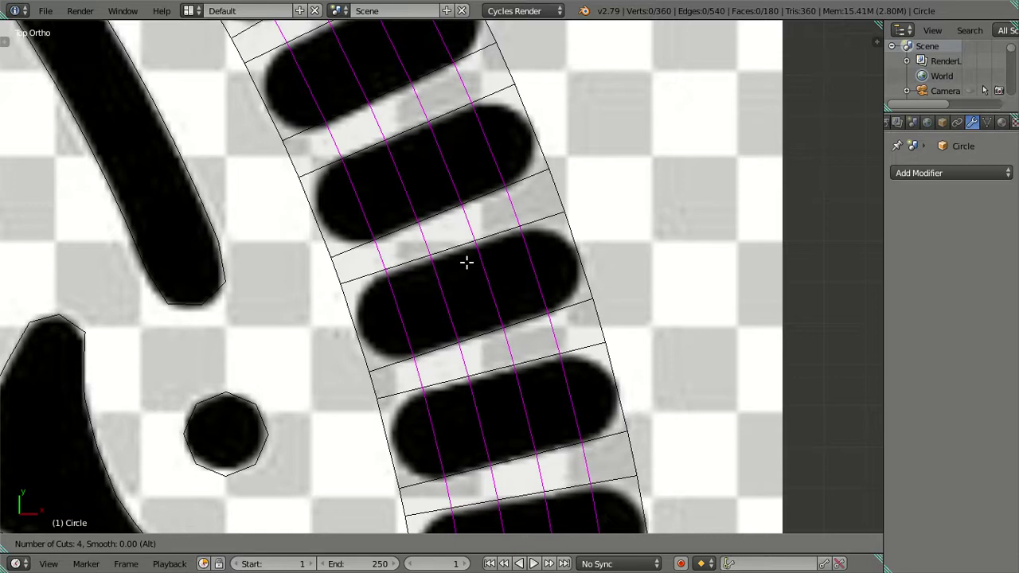
pyautogui.click(467, 262)
pyautogui.rightClick(467, 262)
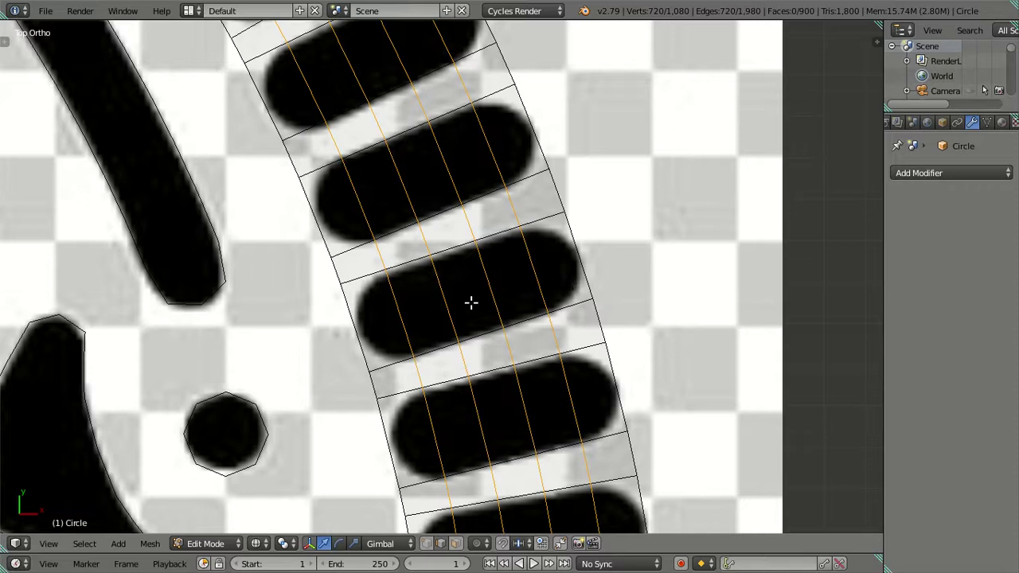
# Step: Dissolve the selected lengthwise ring loops, leaving 720 vertices and 540 faces, and check in solid shading
pyautogui.press('x')
pyautogui.click(561, 269)
pyautogui.hotkey('alt', 'z')
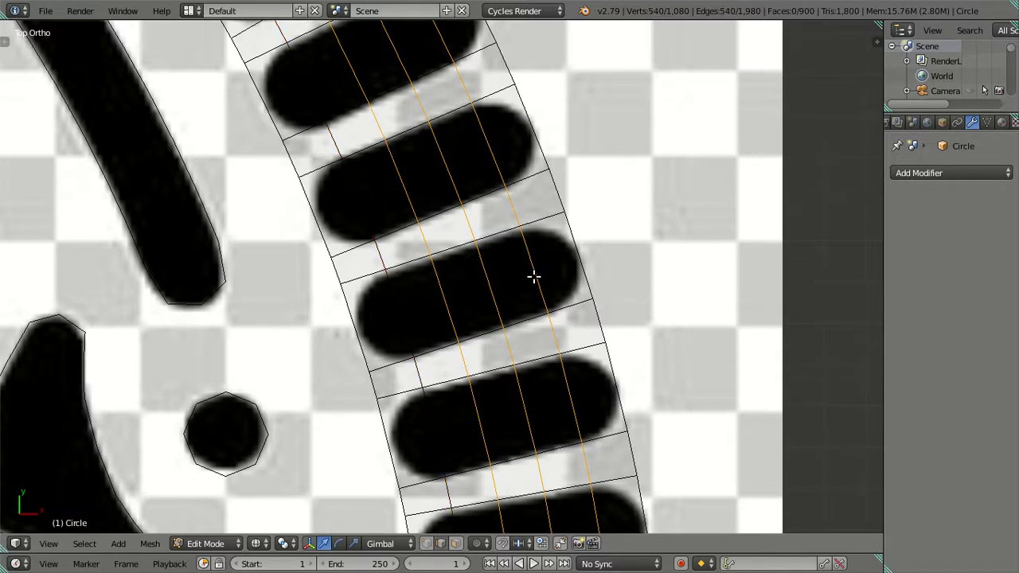
pyautogui.hotkey('alt', 'z')
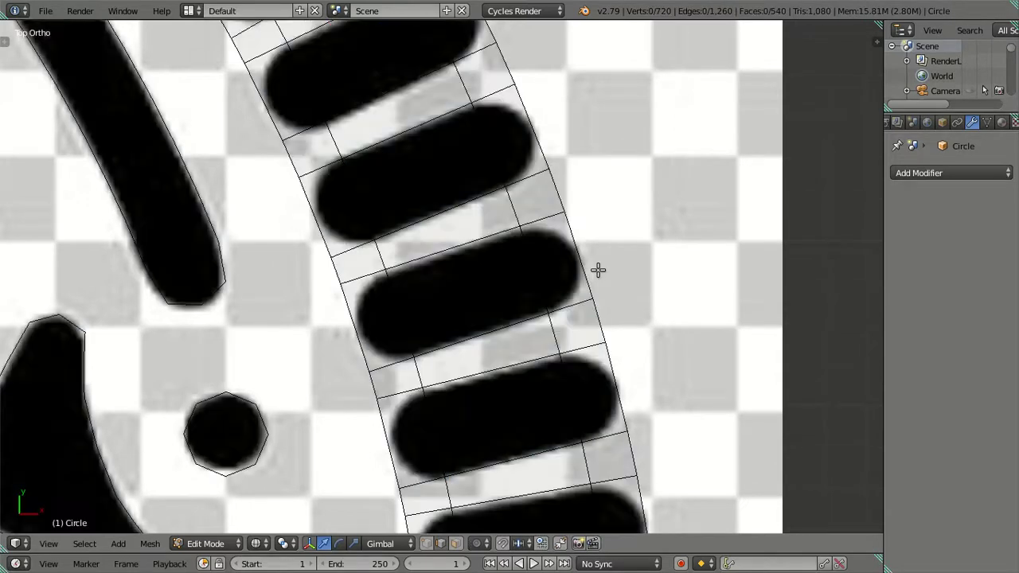
pyautogui.keyDown('shift'); pyautogui.moveTo(569, 276); pyautogui.dragTo(531, 281, button='middle'); pyautogui.keyUp('shift')
# Step: Save the project under the file name Oreo.blend in the Desktop folder
pyautogui.click(45, 12)
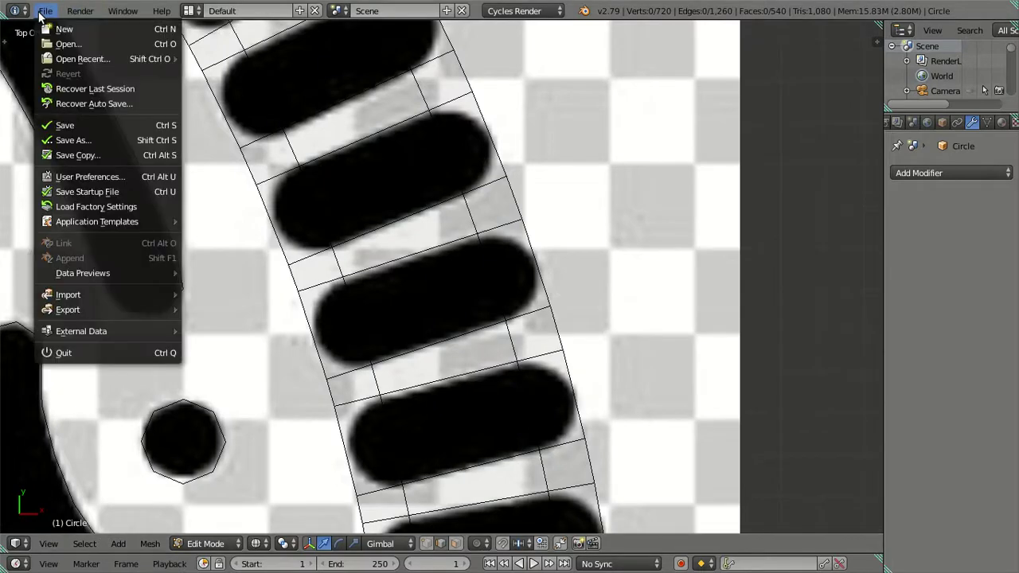
pyautogui.click(88, 140)
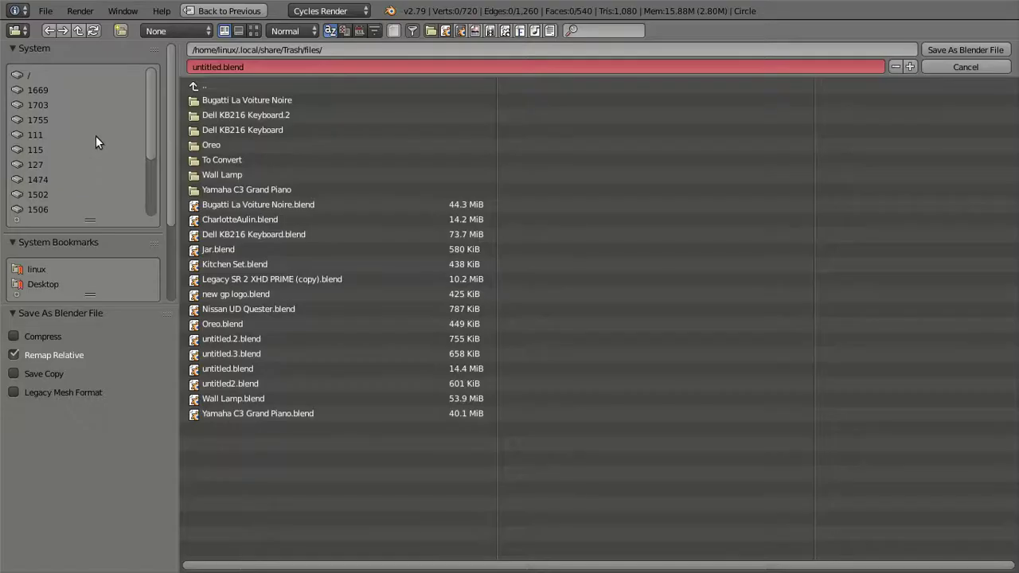
pyautogui.click(69, 287)
pyautogui.click(207, 67)
pyautogui.doubleClick(207, 67)
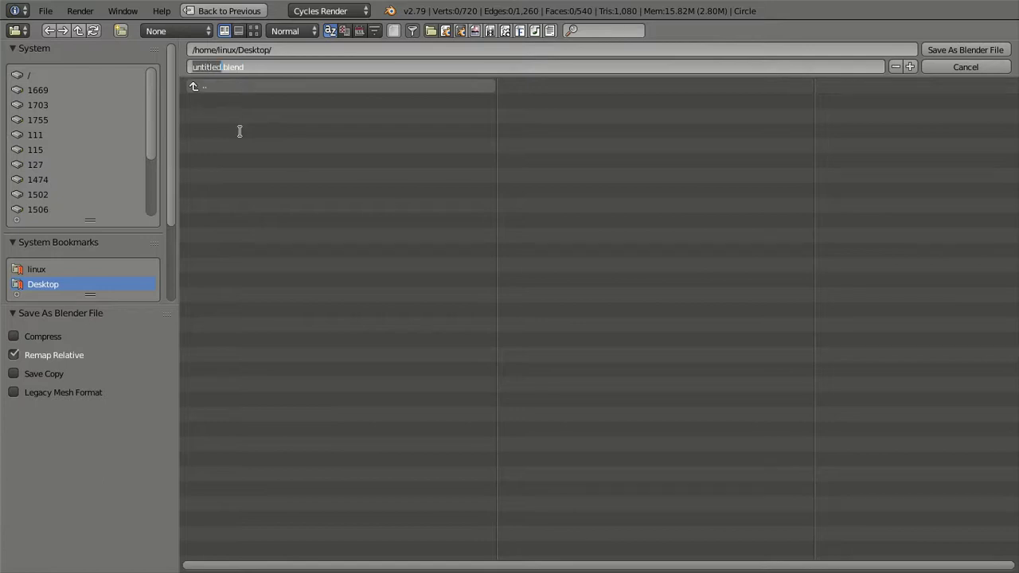
pyautogui.write('PO')
pyautogui.press('BackSpace')
pyautogui.press('BackSpace')
pyautogui.press('BackSpace')
pyautogui.press('Return')
pyautogui.click(944, 48)
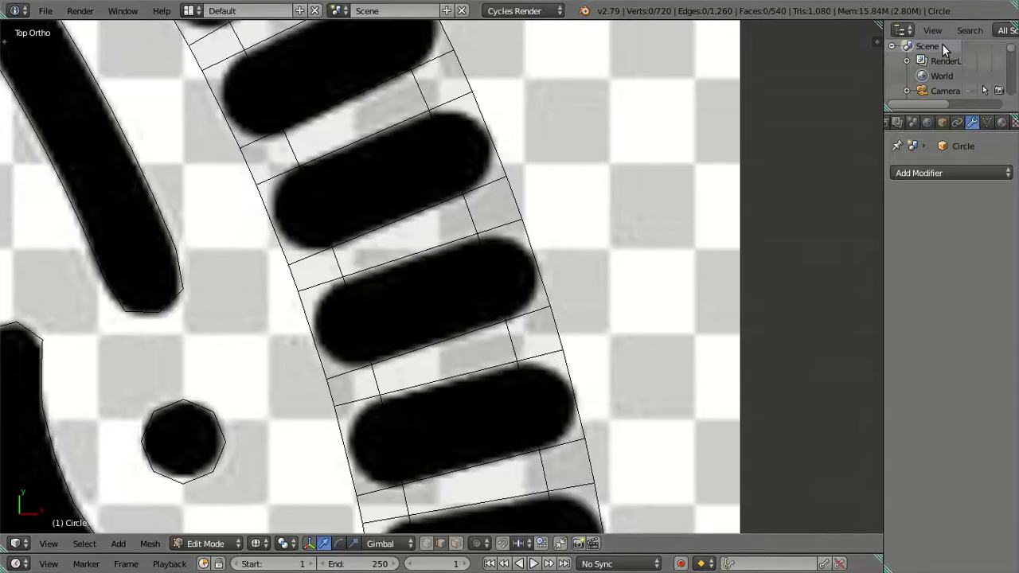
# Step: In face select mode, select the face bands between the dashes
pyautogui.click(457, 544)
pyautogui.rightClick(534, 342)
pyautogui.keyDown('shift'); pyautogui.rightClick(512, 348); pyautogui.keyUp('shift')
pyautogui.keyDown('alt'); pyautogui.rightClick(515, 345); pyautogui.keyUp('alt')
pyautogui.keyDown('alt'); pyautogui.keyDown('shift'); pyautogui.rightClick(468, 201); pyautogui.keyUp('shift'); pyautogui.keyUp('alt')
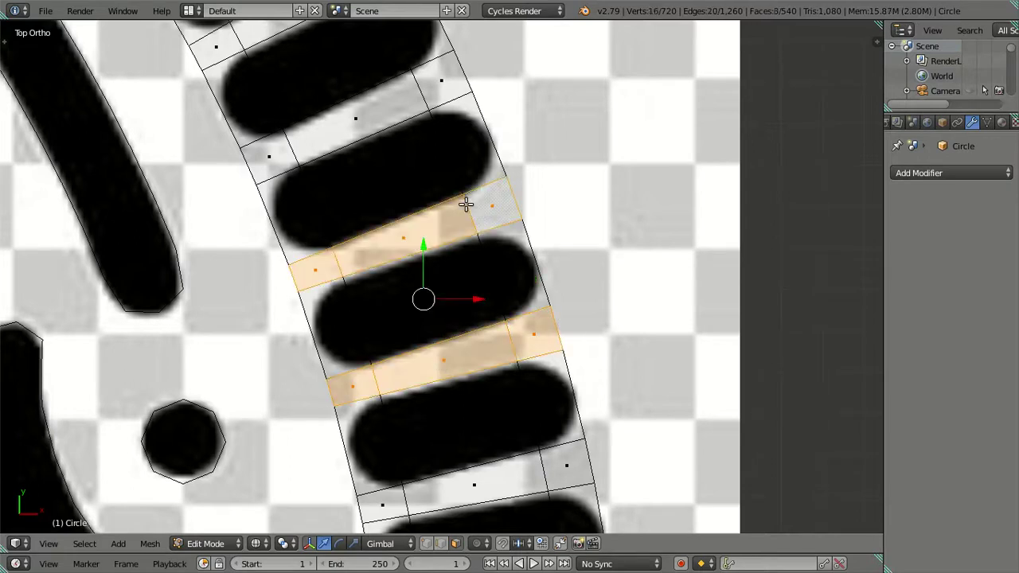
pyautogui.keyDown('alt'); pyautogui.keyDown('shift'); pyautogui.rightClick(423, 95); pyautogui.keyUp('shift'); pyautogui.keyUp('alt')
pyautogui.hotkey('ctrl', 'z')
pyautogui.press('x')
pyautogui.click(579, 214)
# Step: Add a Subdivision Surface modifier to the ring with viewport level 0
pyautogui.press('Tab')
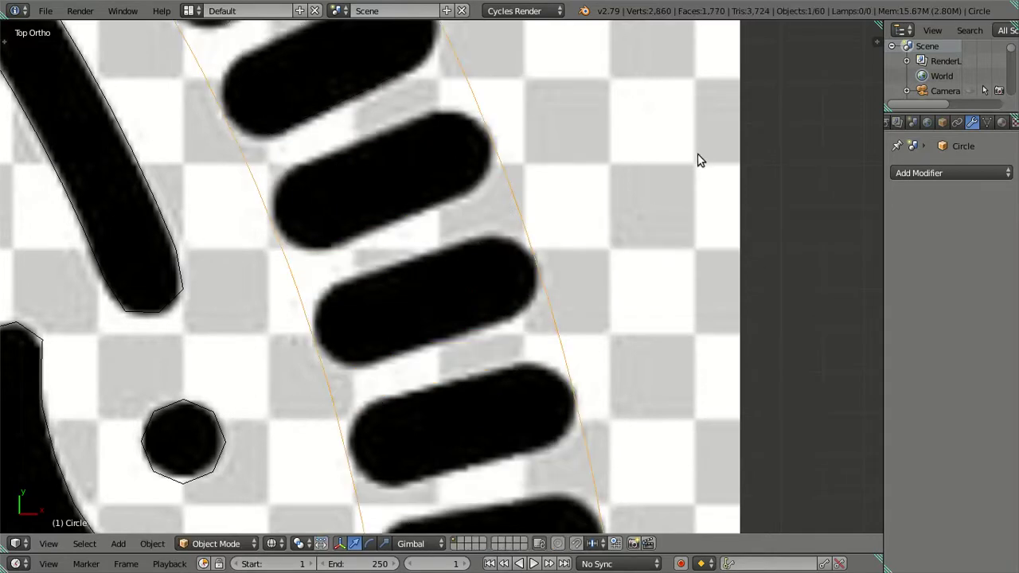
pyautogui.scroll(-3, 494, 228)
pyautogui.scroll(-2, 492, 227)
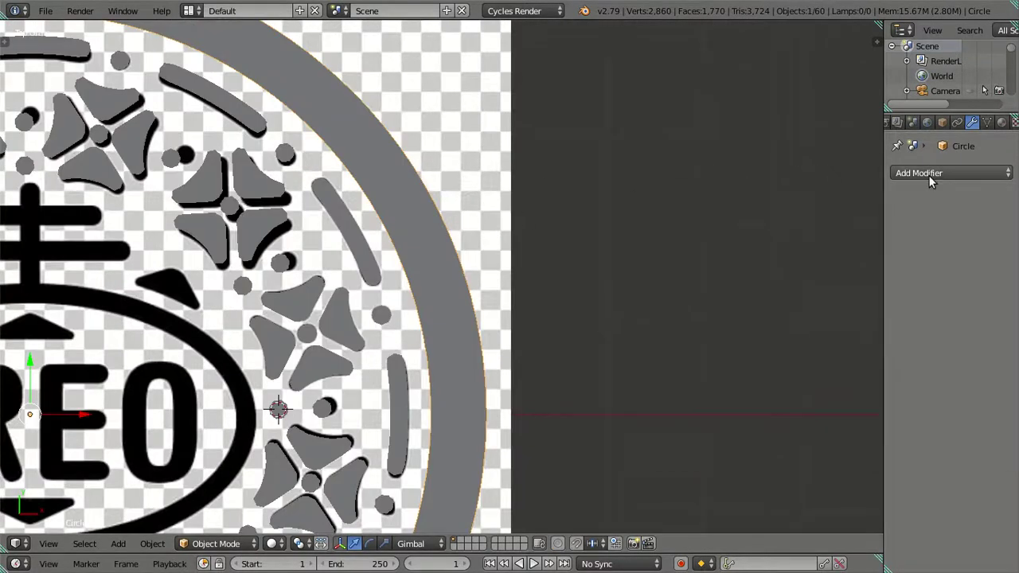
pyautogui.click(929, 174)
pyautogui.click(751, 420)
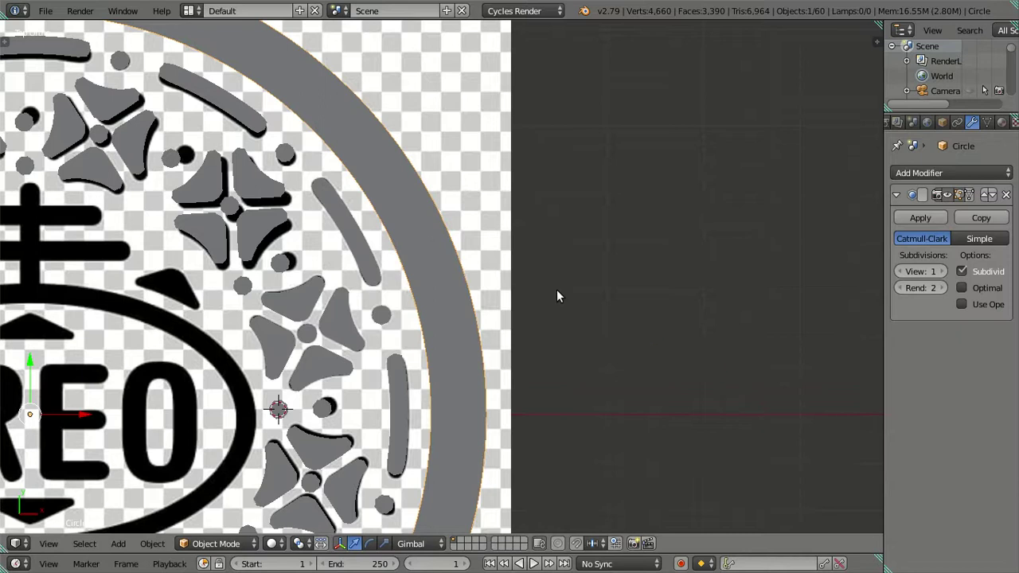
pyautogui.scroll(5, 557, 289)
pyautogui.hotkey('ctrl', '0')
# Step: From top view, delete the selected face bands so the dashes separate
pyautogui.press('Tab')
pyautogui.press('KP_7')
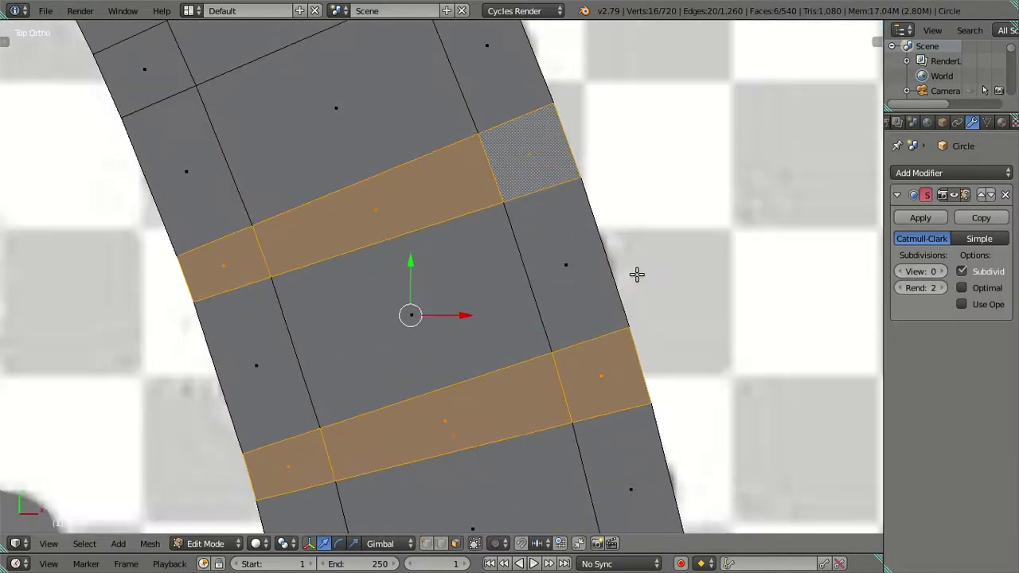
pyautogui.scroll(-2, 637, 273)
pyautogui.press('x')
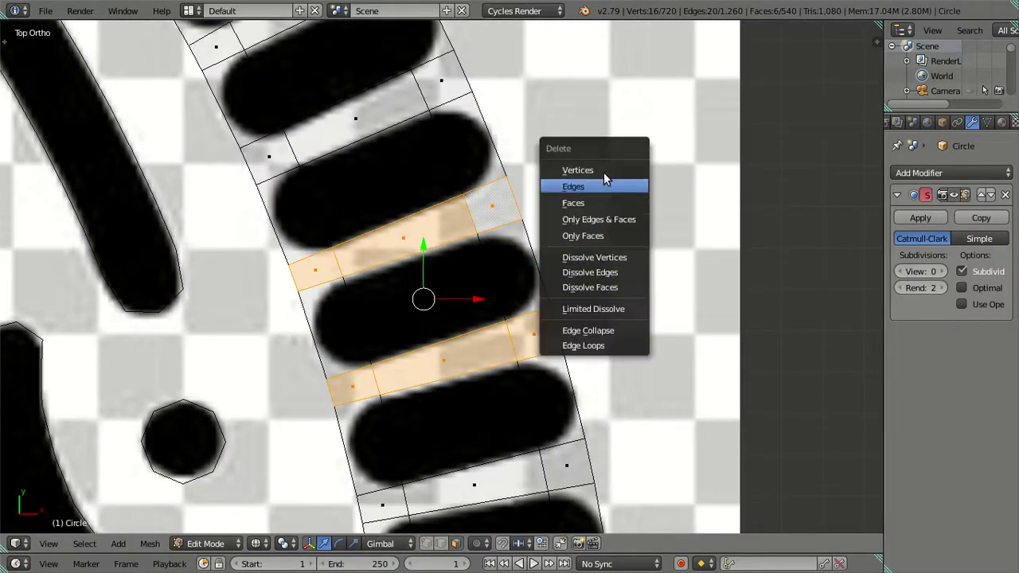
pyautogui.click(590, 203)
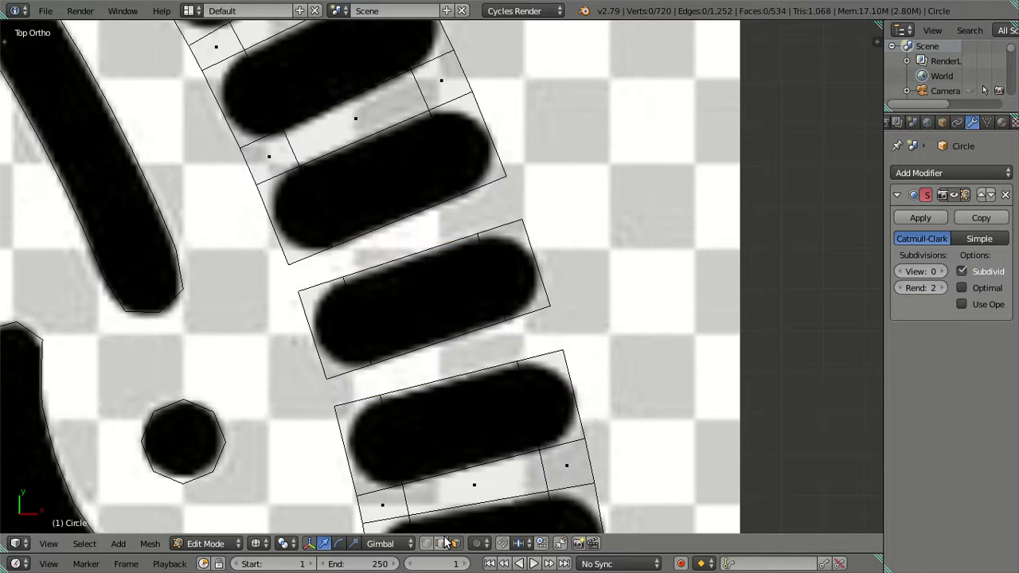
# Step: Try a loop cut through the middle dash, then undo the extra cut
pyautogui.scroll(2, 464, 441)
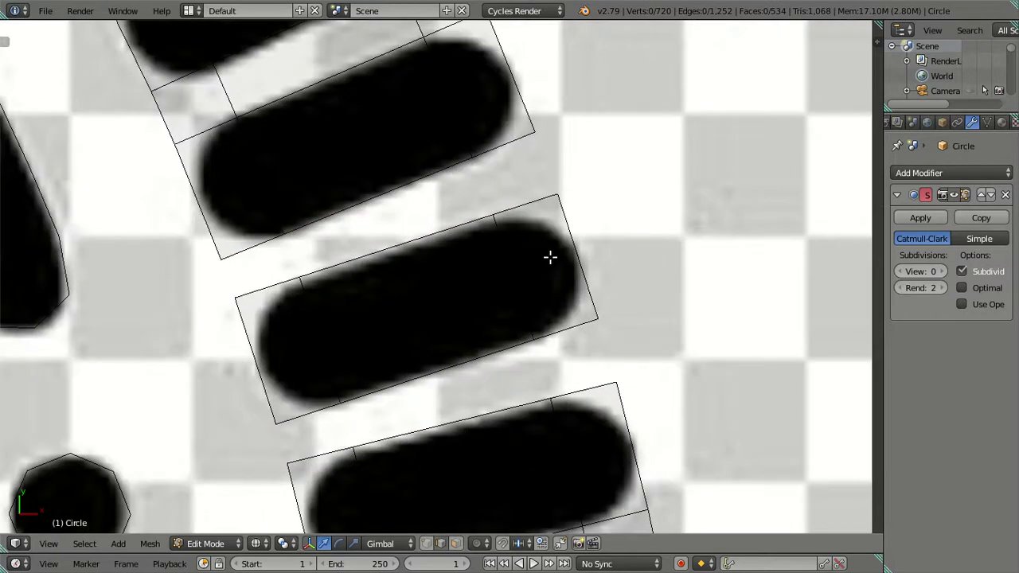
pyautogui.hotkey('ctrl', 'r')
pyautogui.scroll(1, 565, 249)
pyautogui.scroll(-1, 565, 250)
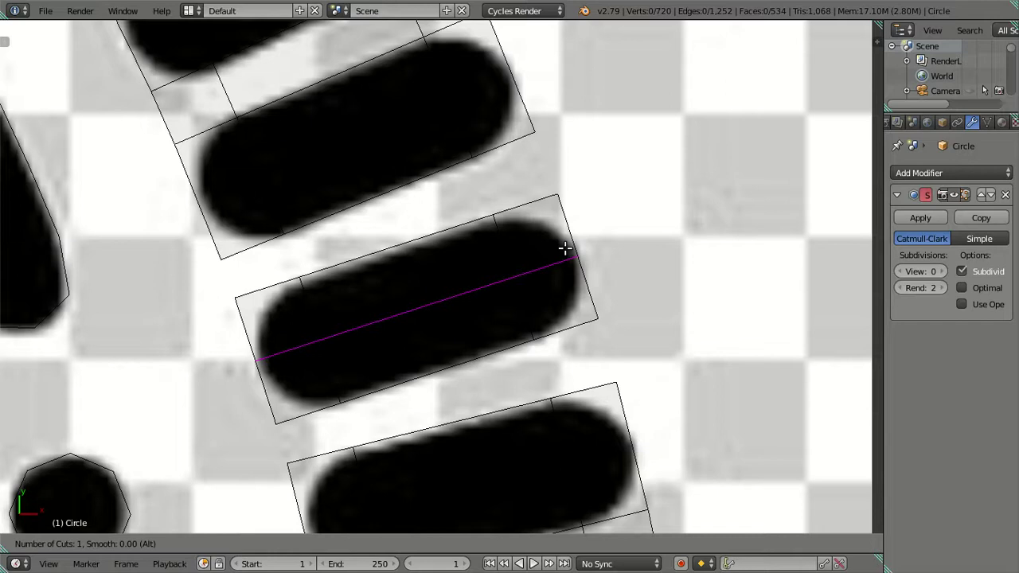
pyautogui.click(564, 249)
pyautogui.rightClick(565, 249)
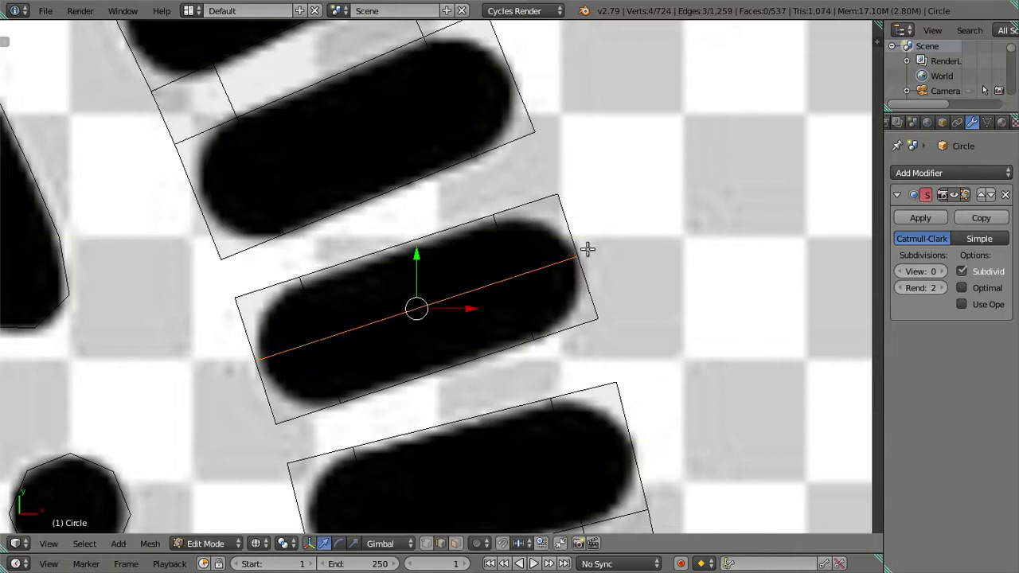
pyautogui.hotkey('ctrl', 'r')
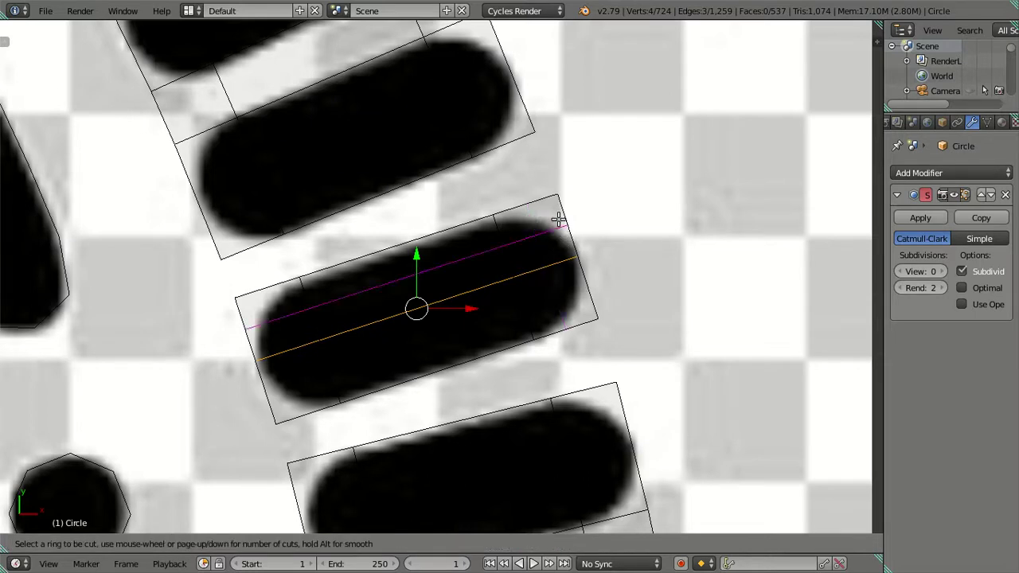
pyautogui.press('Escape')
pyautogui.hotkey('ctrl', 'z')
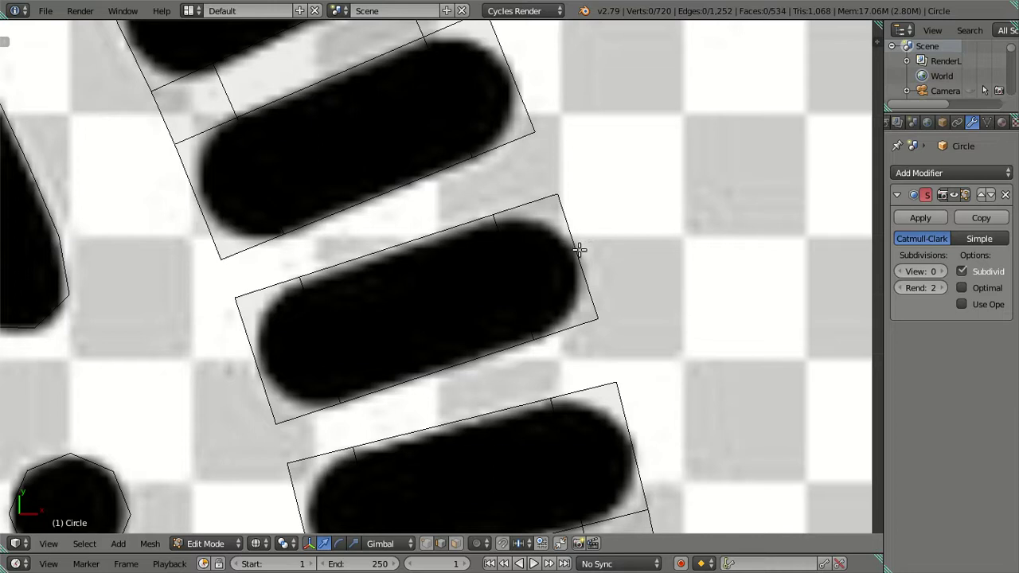
# Step: Cut one centred lengthwise edge loop through the middle dash
pyautogui.hotkey('ctrl', 'r')
pyautogui.scroll(1, 580, 250)
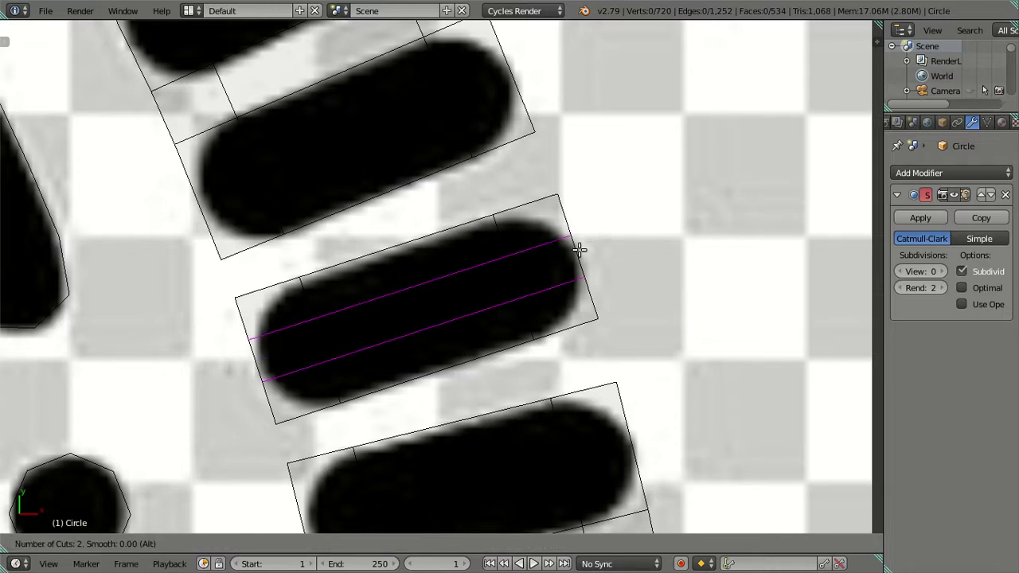
pyautogui.press('Escape')
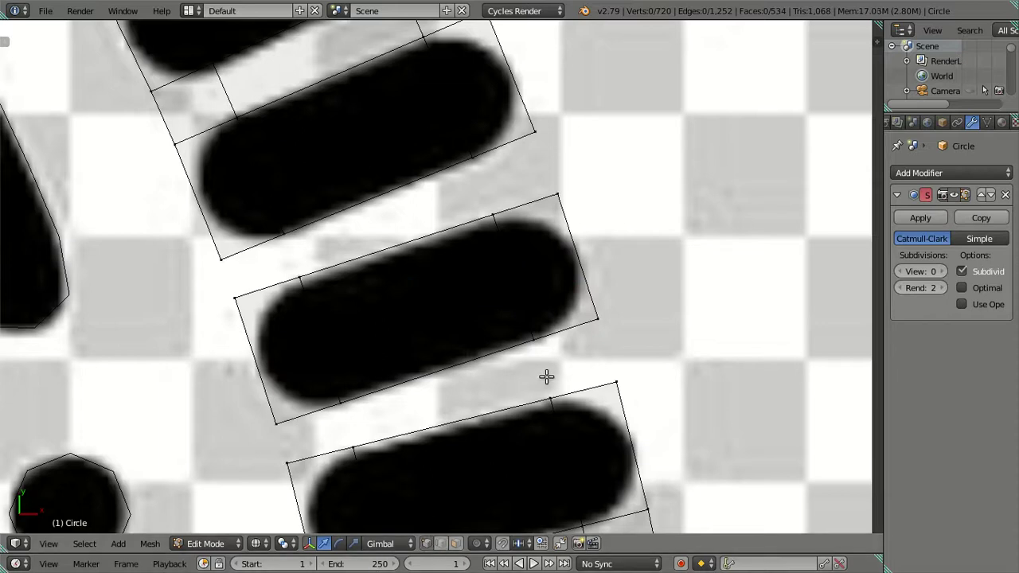
pyautogui.hotkey('ctrl', 'r')
pyautogui.click(581, 267)
pyautogui.rightClick(581, 268)
# Step: Scale the middle dash's four corner vertices inward to 0.86
pyautogui.rightClick(599, 317)
pyautogui.keyDown('shift'); pyautogui.rightClick(565, 189); pyautogui.keyUp('shift')
pyautogui.keyDown('shift'); pyautogui.rightClick(221, 300); pyautogui.keyUp('shift')
pyautogui.keyDown('shift'); pyautogui.rightClick(283, 430); pyautogui.keyUp('shift')
pyautogui.press('s')
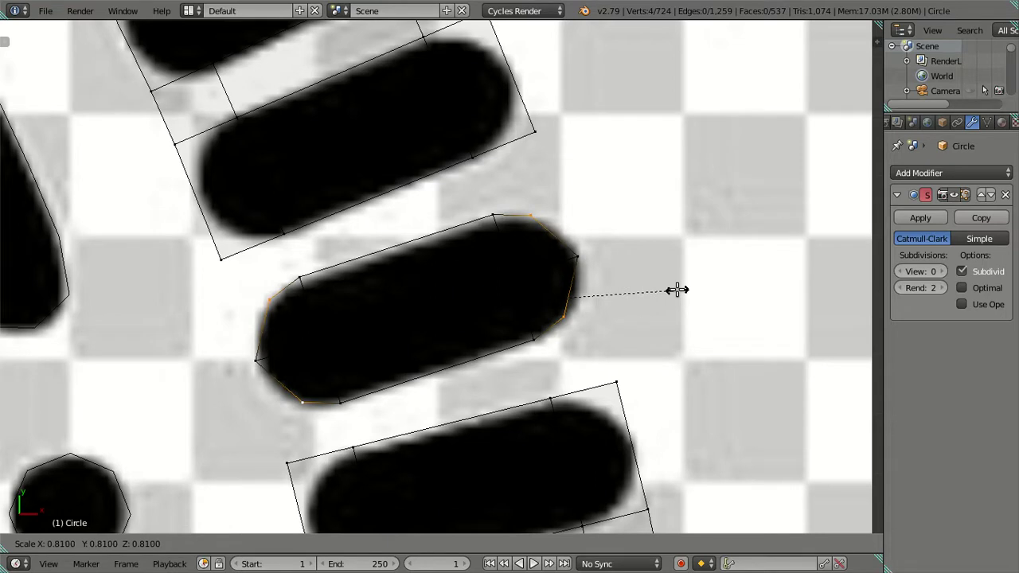
pyautogui.press('Escape')
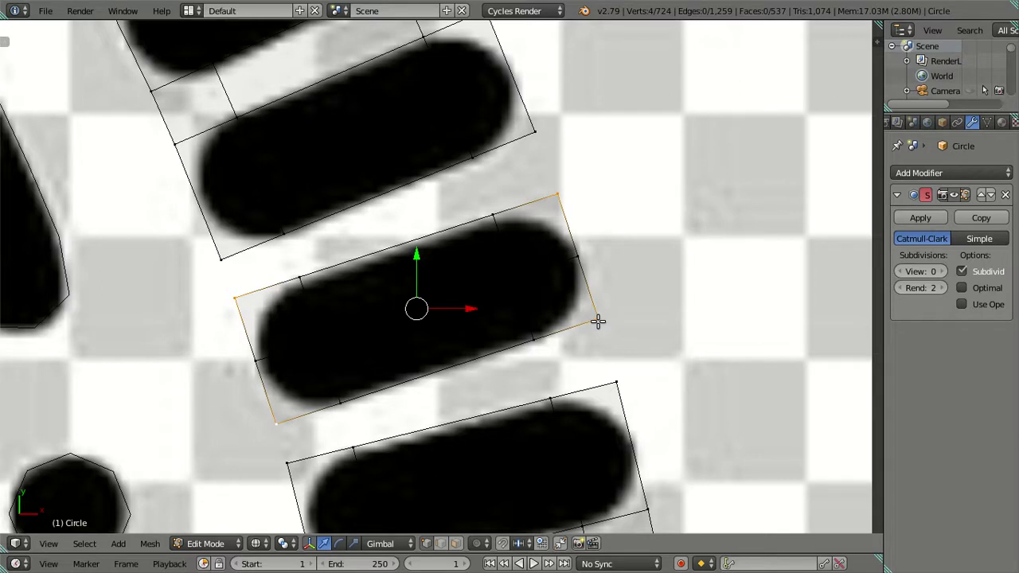
pyautogui.press('s')
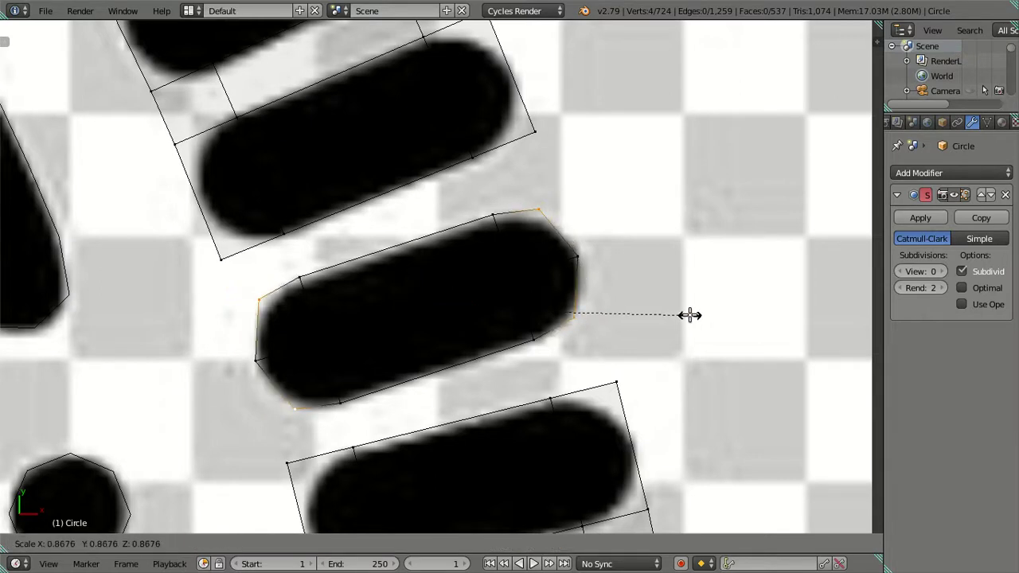
pyautogui.write('.86')
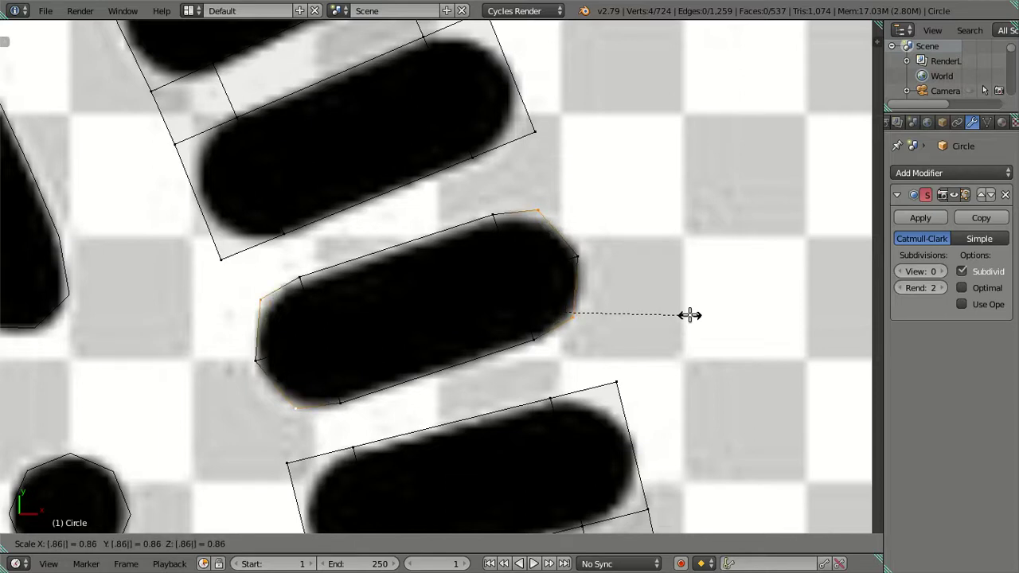
pyautogui.press('Return')
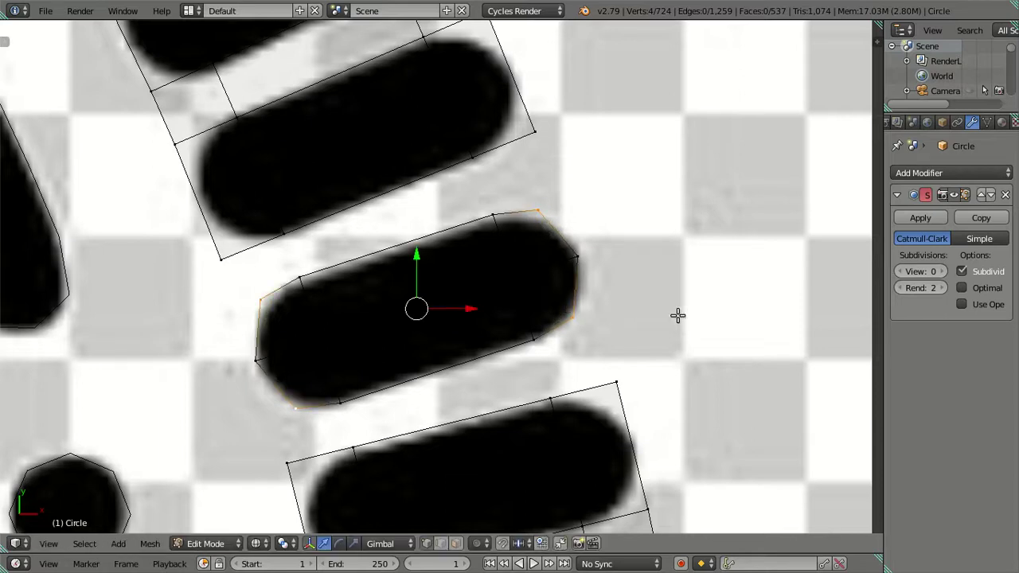
pyautogui.rightClick(547, 211)
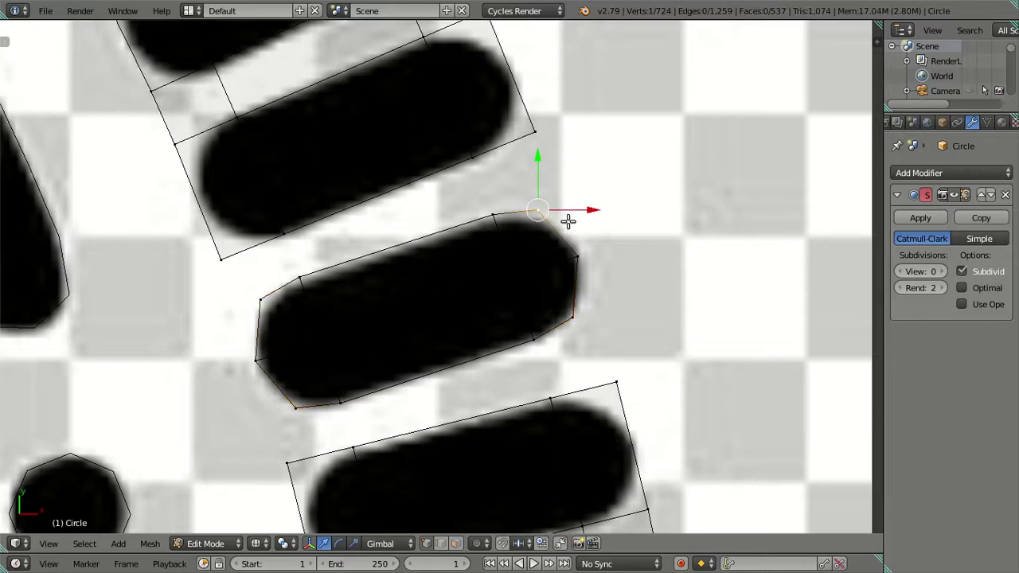
# Step: Preview the dashes at viewport subdivision level 2, then lower it back to 0
pyautogui.press('z')
pyautogui.click(921, 272)
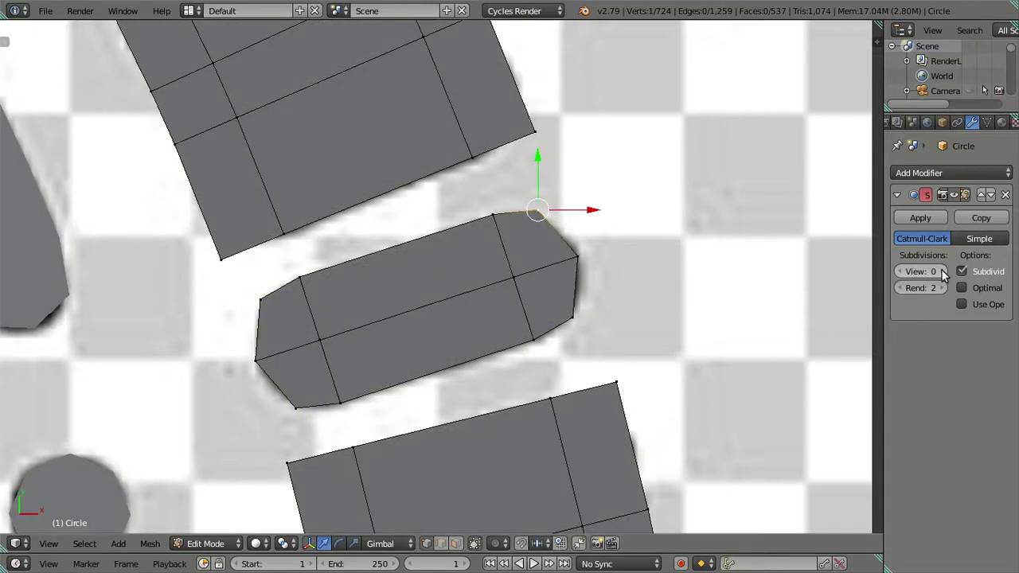
pyautogui.write('2')
pyautogui.press('Return')
pyautogui.hotkey('shift', 'z')
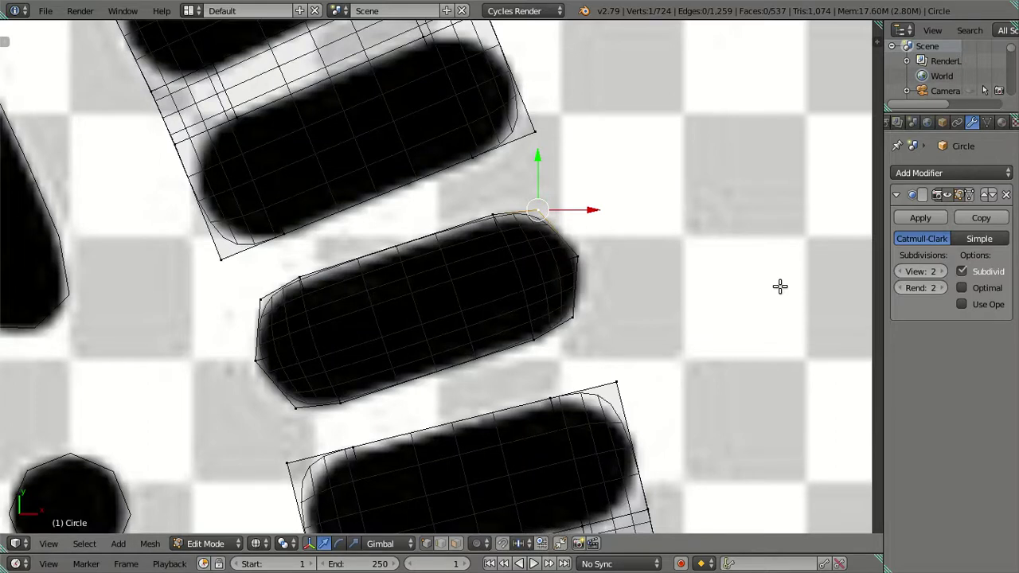
pyautogui.hotkey('shift', 'z')
pyautogui.keyDown('alt'); pyautogui.rightClick(578, 306); pyautogui.keyUp('alt')
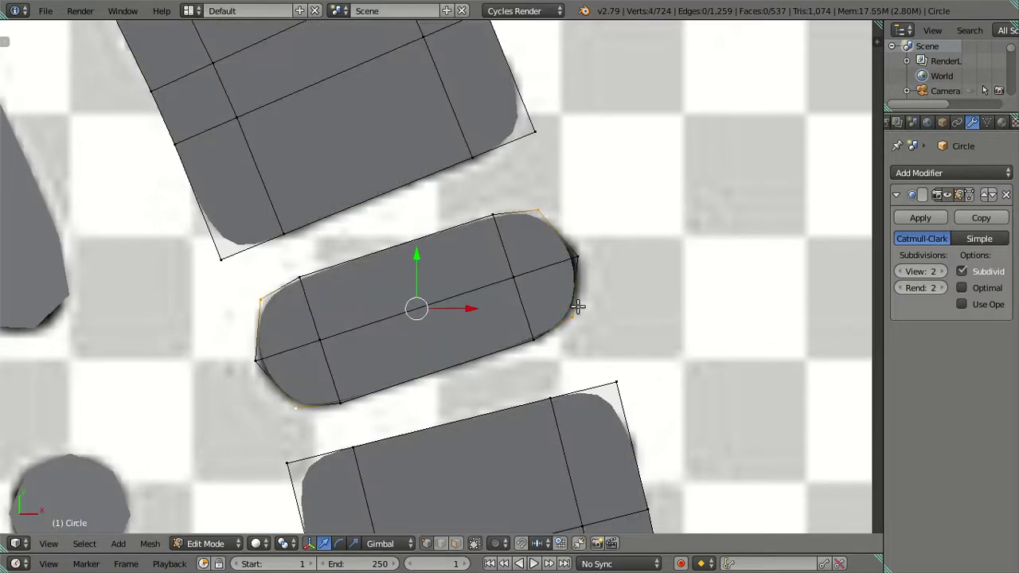
pyautogui.click(900, 272)
pyautogui.click(900, 273)
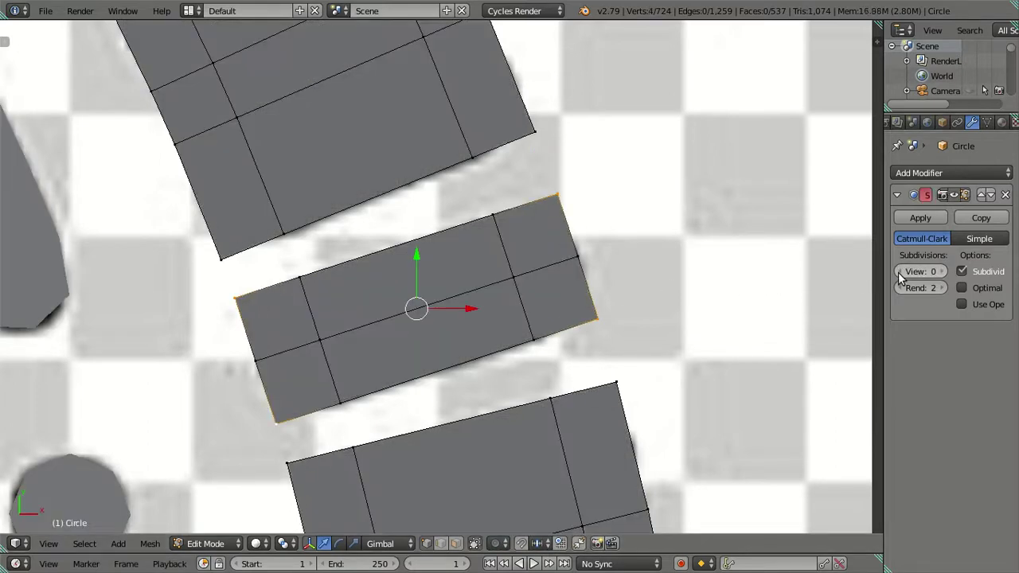
# Step: Dissolve the centre dash's middle loop and replace it with two lengthwise loop cuts
pyautogui.press('a')
pyautogui.keyDown('alt'); pyautogui.rightClick(409, 308); pyautogui.keyUp('alt')
pyautogui.press('x')
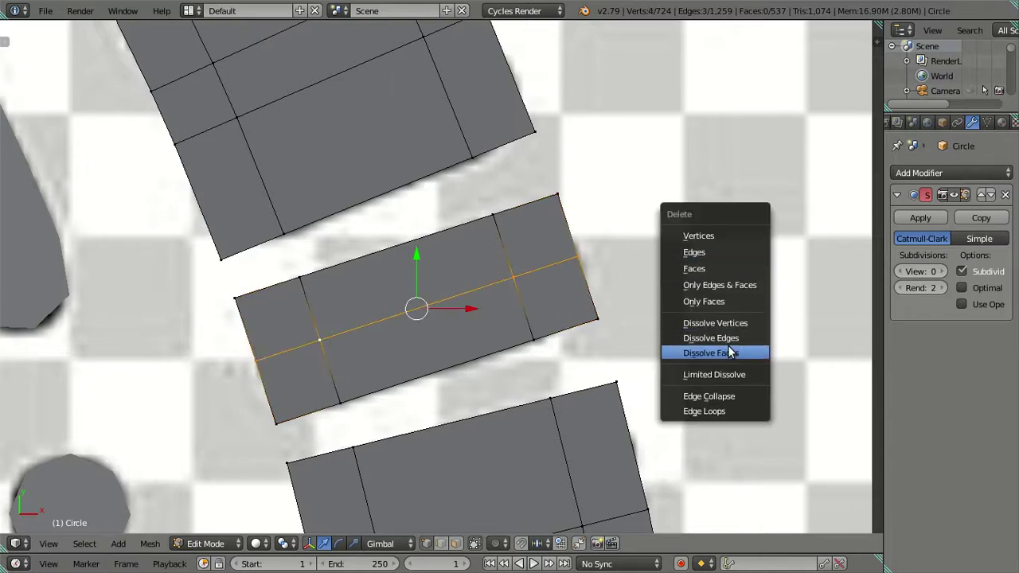
pyautogui.click(727, 338)
pyautogui.hotkey('ctrl', 'r')
pyautogui.scroll(1, 573, 278)
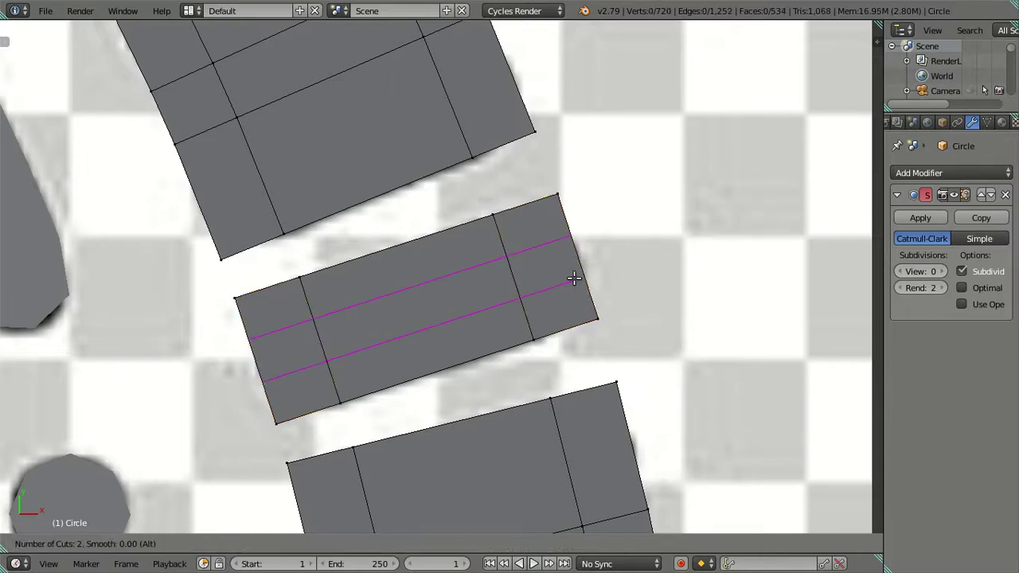
pyautogui.click(574, 278)
pyautogui.rightClick(573, 278)
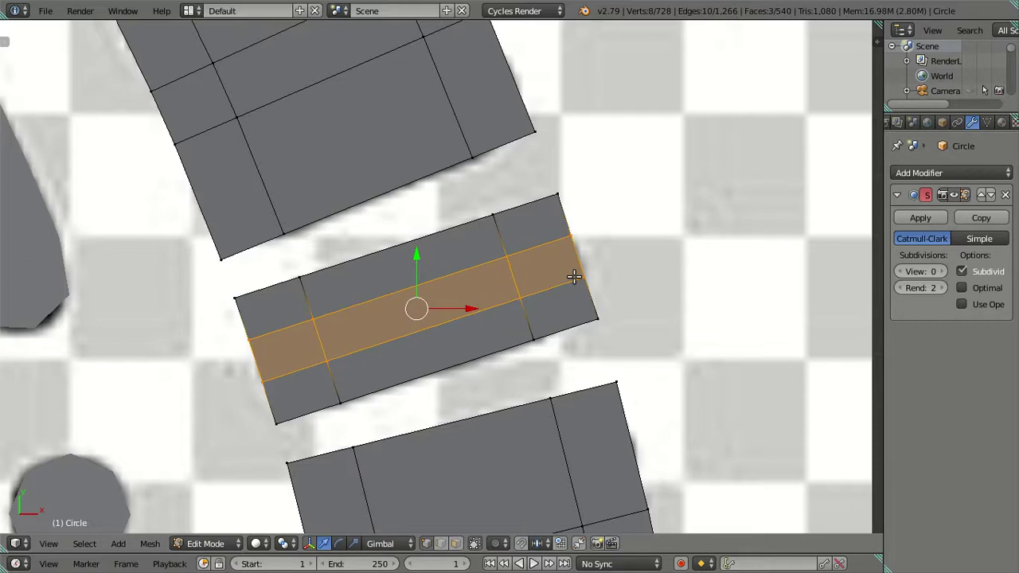
pyautogui.hotkey('shift', 'z')
# Step: Pull the centre dash's four corner vertices inward toward the rounded reference
pyautogui.press('a')
pyautogui.rightClick(597, 318)
pyautogui.keyDown('shift'); pyautogui.rightClick(557, 194); pyautogui.keyUp('shift')
pyautogui.keyDown('shift'); pyautogui.rightClick(236, 299); pyautogui.keyUp('shift')
pyautogui.keyDown('shift'); pyautogui.rightClick(276, 422); pyautogui.keyUp('shift')
pyautogui.press('s')
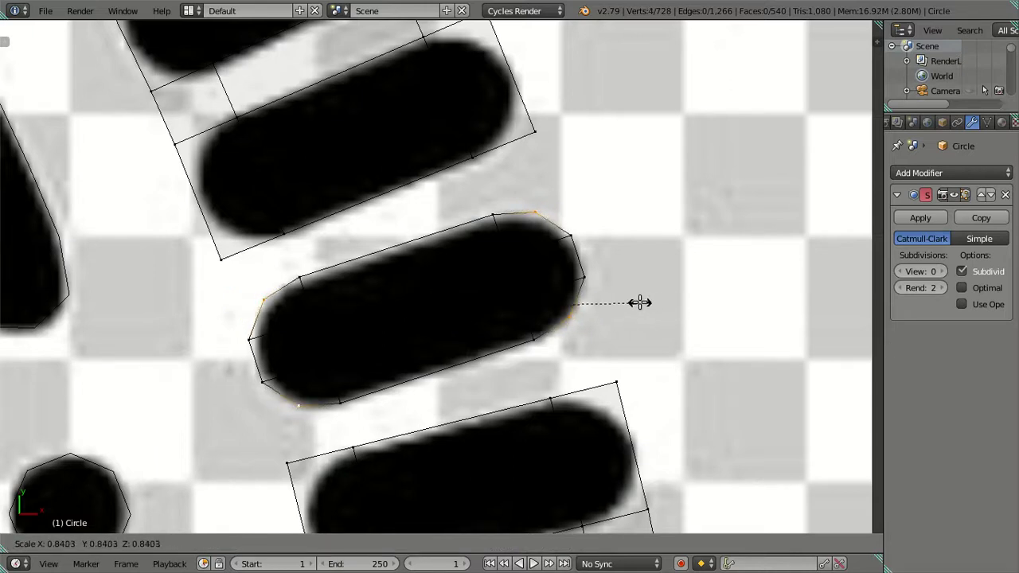
pyautogui.click(638, 302)
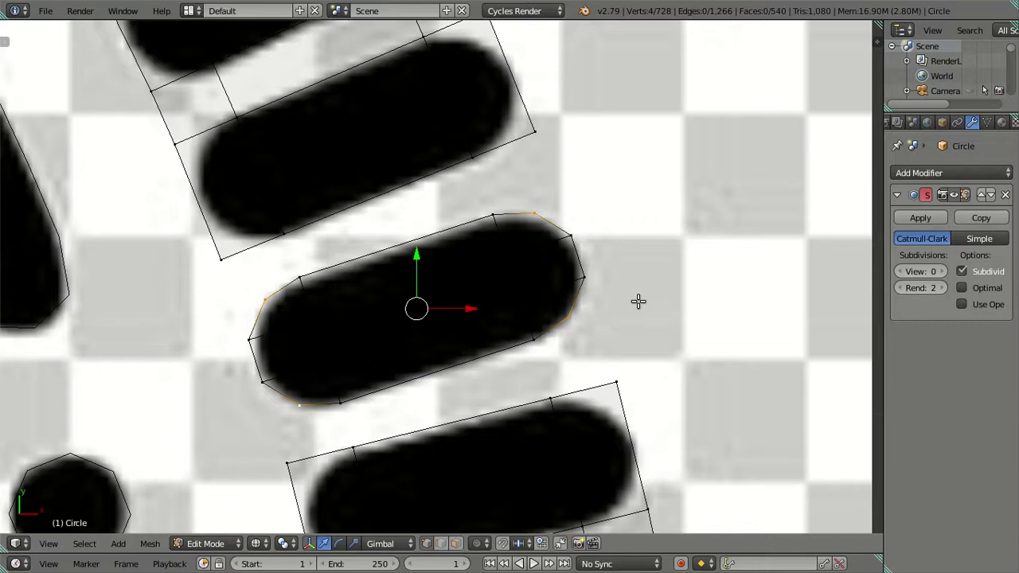
pyautogui.hotkey('shift', 'z')
# Step: Set viewport subdivision to 2, add cross loop cuts to the dash, and exit Edit Mode
pyautogui.press('Tab')
pyautogui.press('Tab')
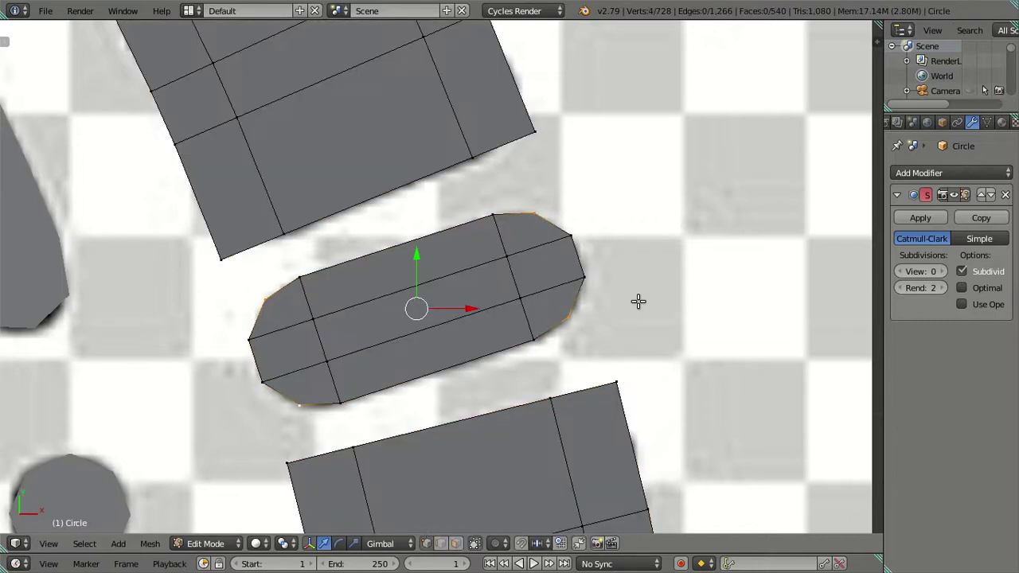
pyautogui.hotkey('shift', 'z')
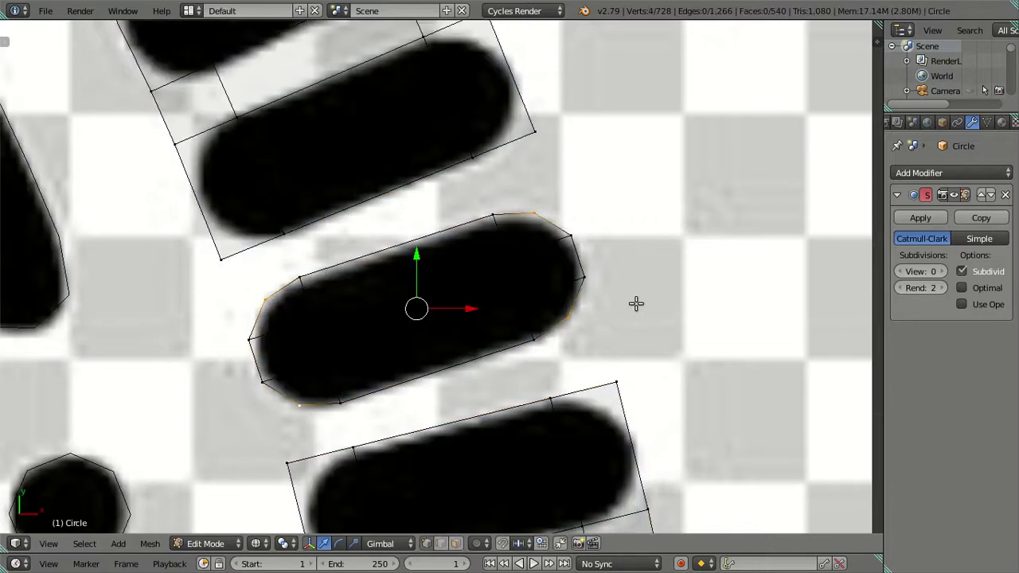
pyautogui.doubleClick(943, 271)
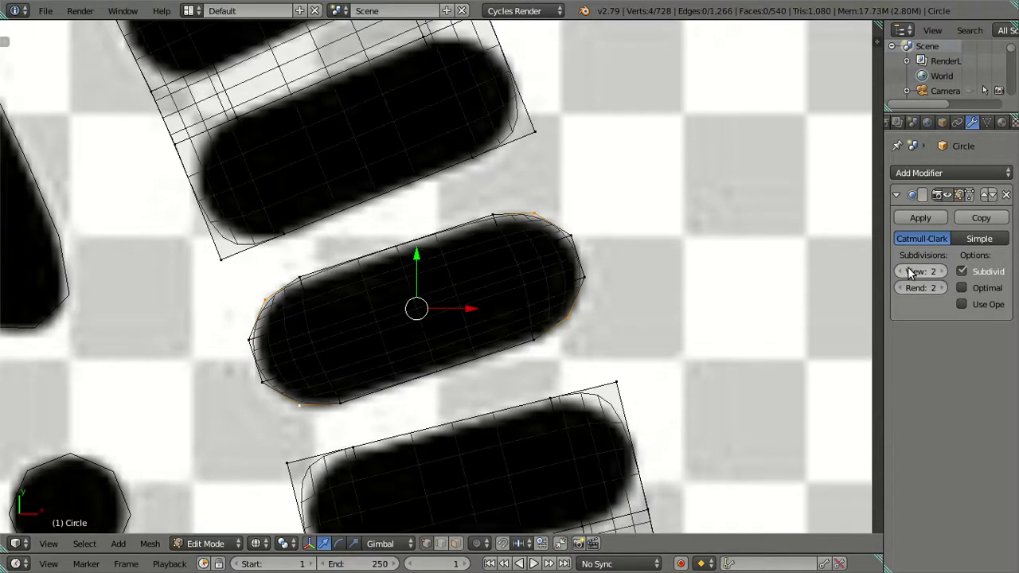
pyautogui.hotkey('ctrl', 'r')
pyautogui.scroll(1, 401, 254)
pyautogui.click(401, 254)
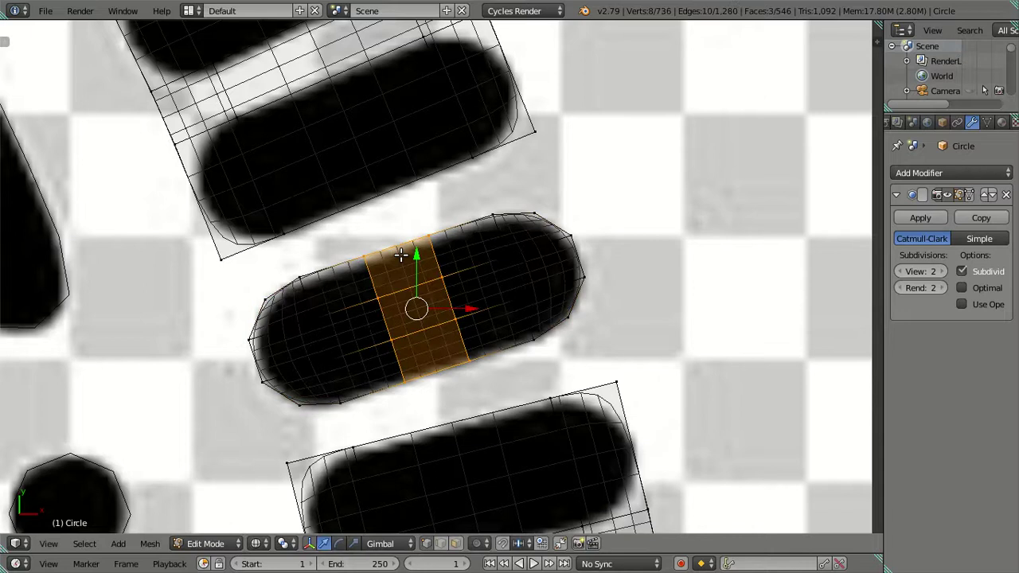
pyautogui.hotkey('shift', 'z')
pyautogui.press('a')
pyautogui.press('Tab')
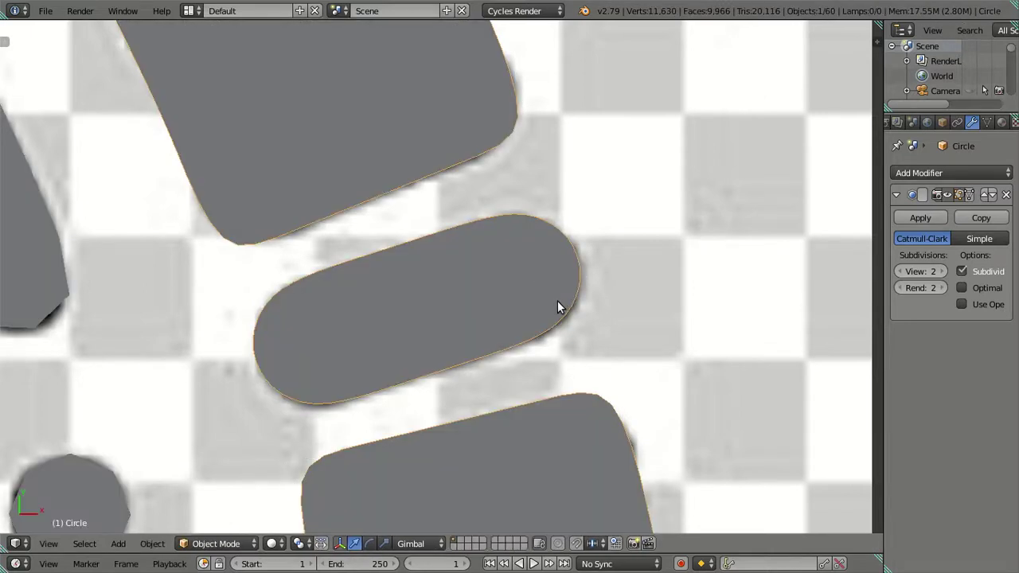
# Step: Compare the smoothed dashes with the reference image, then return Subdivision viewport level to 0
pyautogui.press('z')
pyautogui.press('z')
pyautogui.press('Tab')
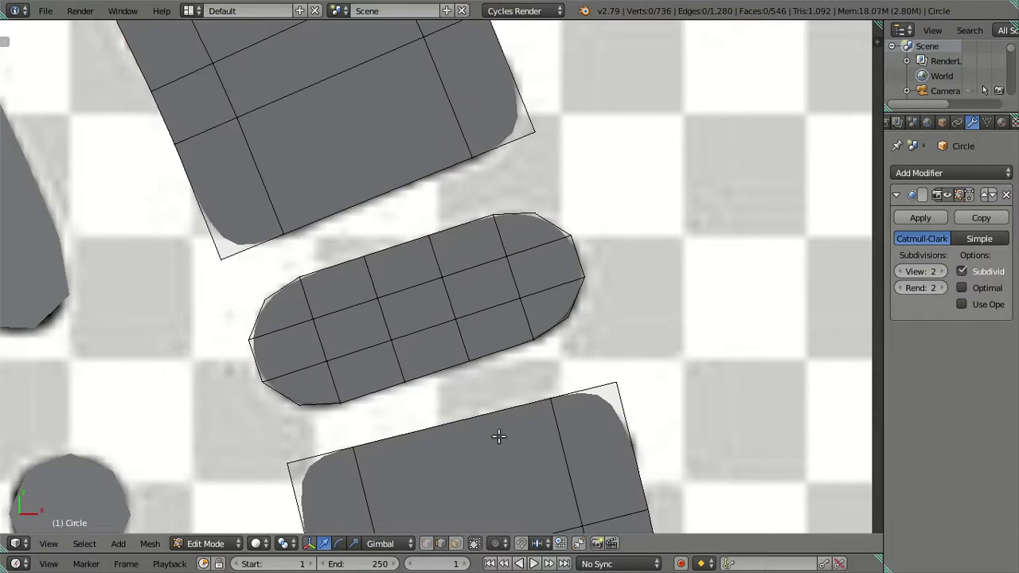
pyautogui.press('Tab')
pyautogui.press('a')
pyautogui.hotkey('alt', 'z')
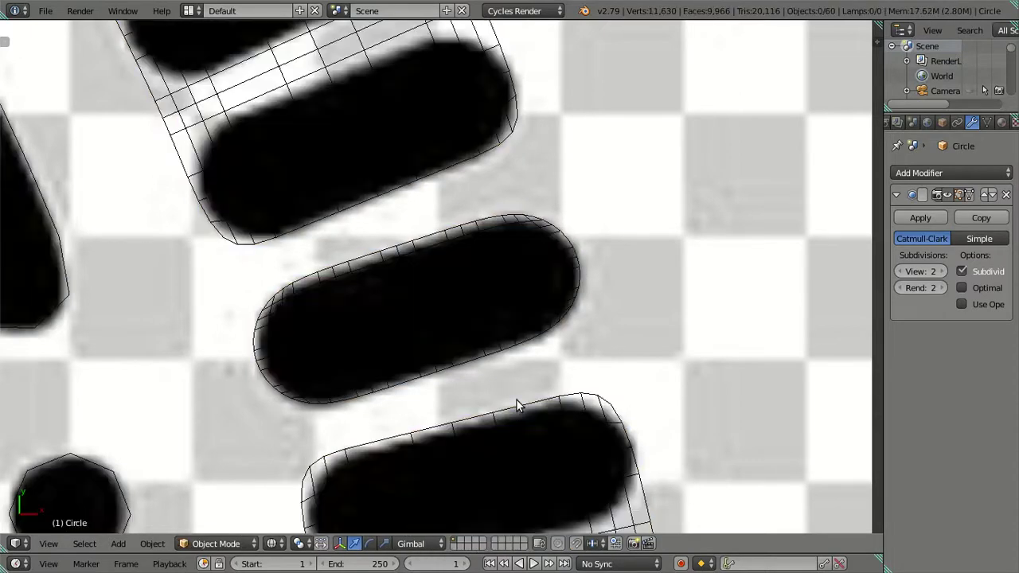
pyautogui.hotkey('alt', 'z')
pyautogui.press('Tab')
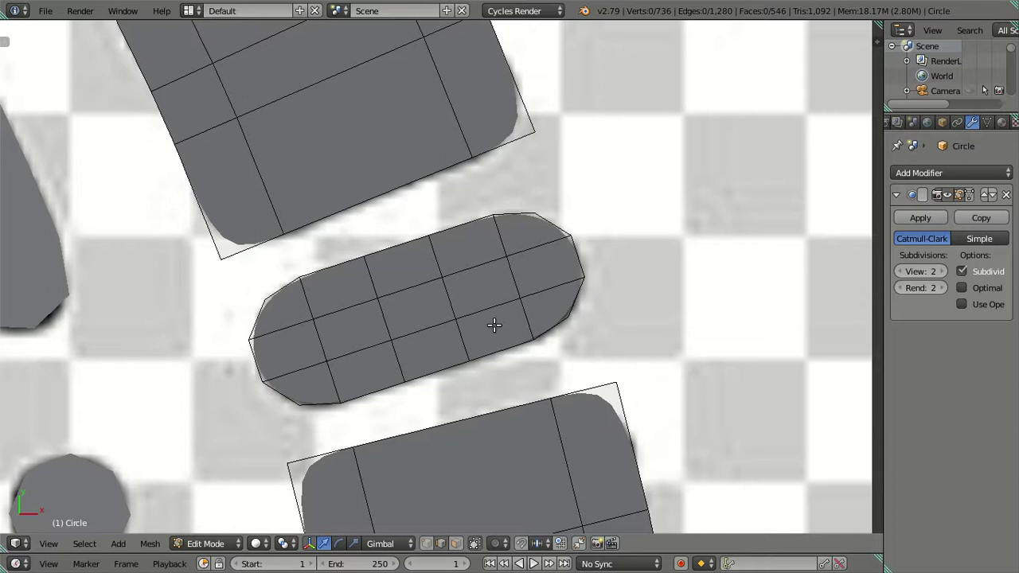
pyautogui.press('Tab')
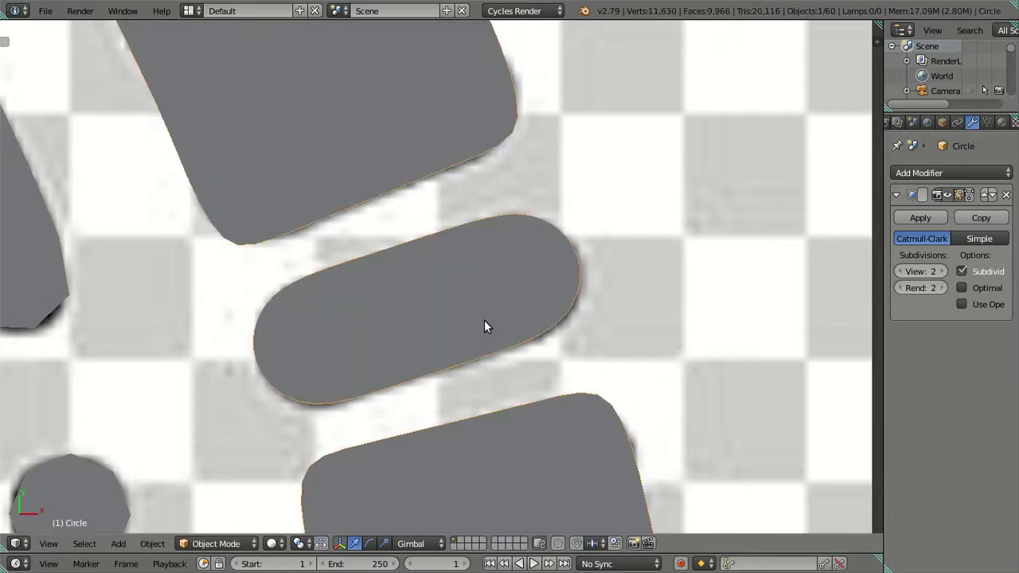
pyautogui.hotkey('ctrl', '1')
pyautogui.hotkey('ctrl', '0')
# Step: Re-enter Edit Mode over the reference and preview loop cuts on the next dash without committing
pyautogui.press('Tab')
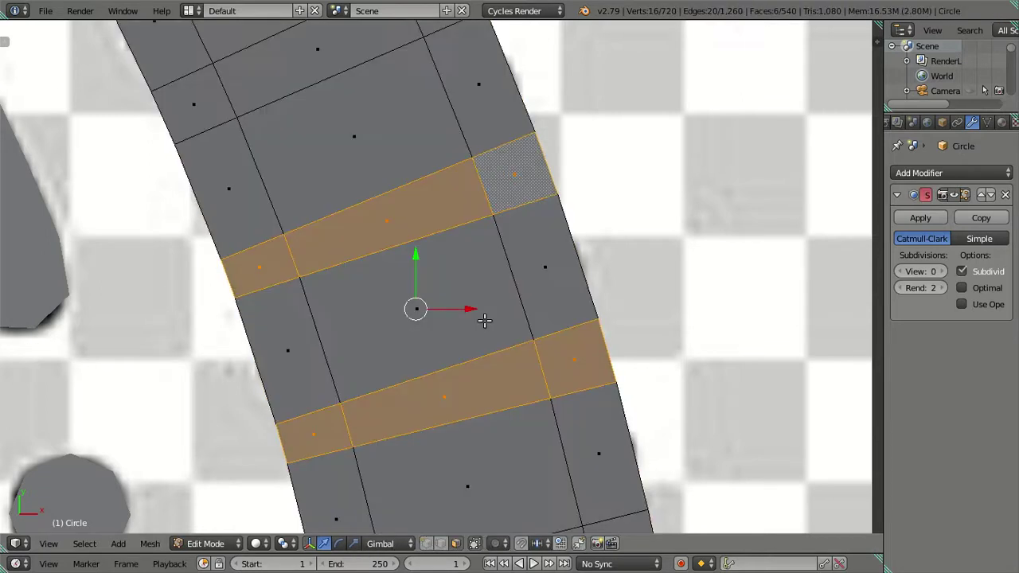
pyautogui.press('a')
pyautogui.hotkey('alt', 'z')
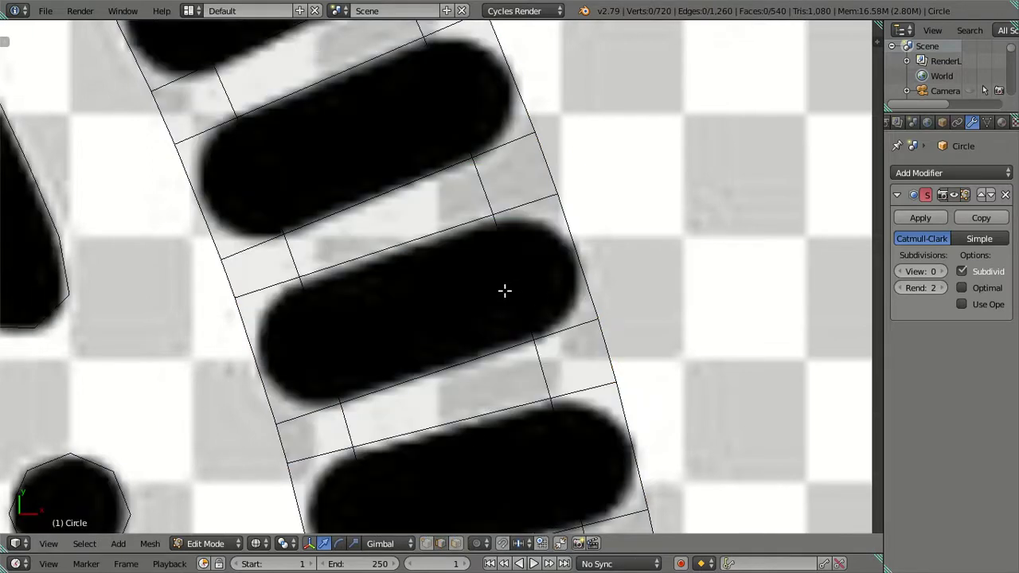
pyautogui.keyDown('alt'); pyautogui.rightClick(513, 286); pyautogui.keyUp('alt')
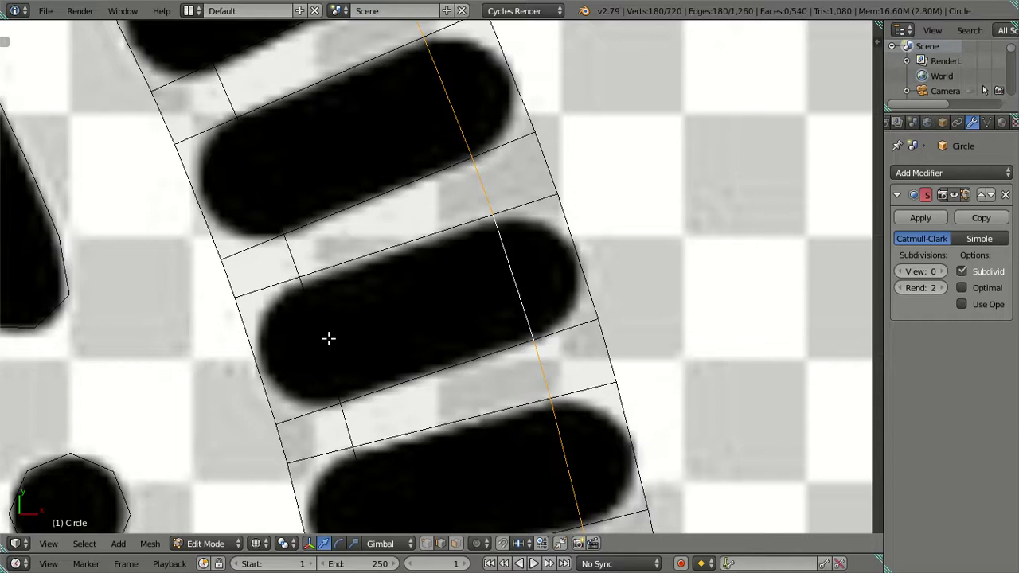
pyautogui.press('a')
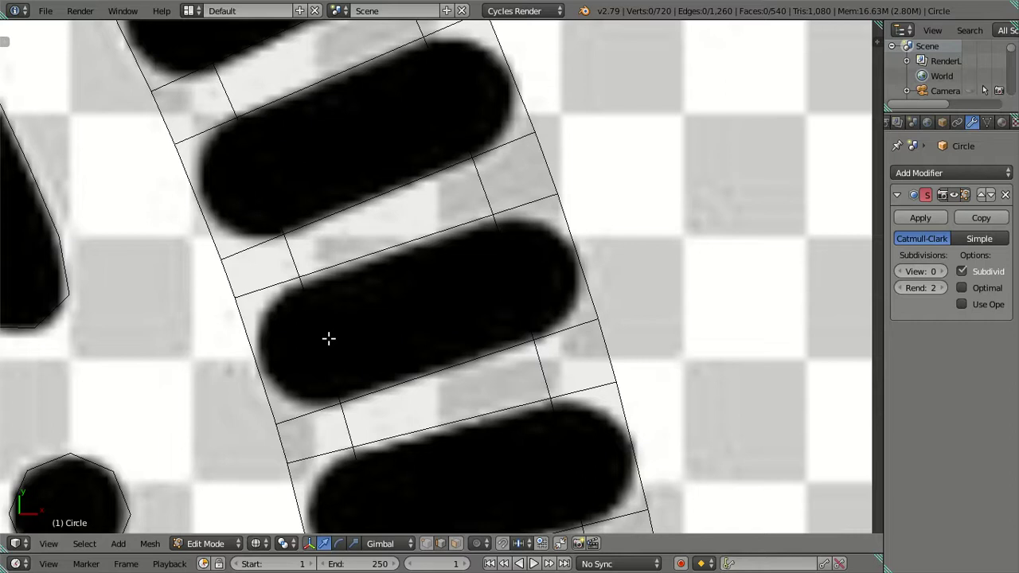
pyautogui.hotkey('ctrl', 'r')
pyautogui.scroll(1, 475, 302)
pyautogui.press('Escape')
pyautogui.hotkey('ctrl', 'r')
pyautogui.scroll(1, 401, 259)
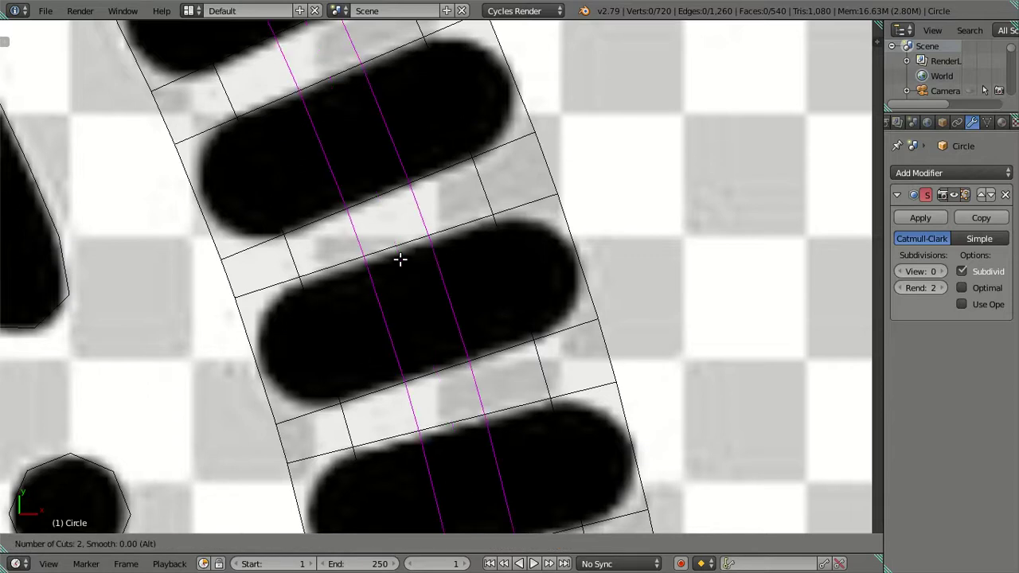
pyautogui.press('Escape')
pyautogui.hotkey('alt', 'z')
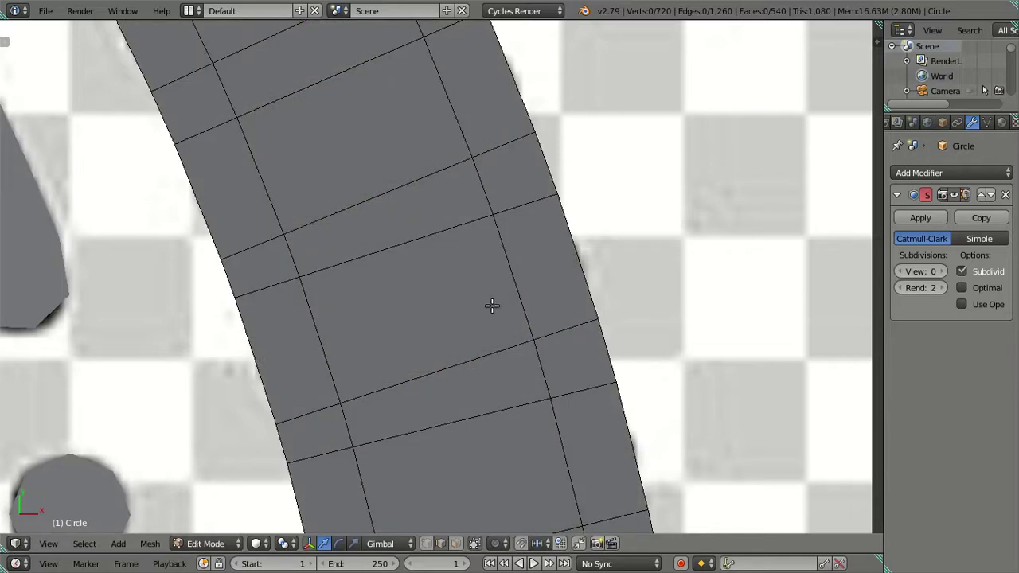
pyautogui.hotkey('alt', 'z')
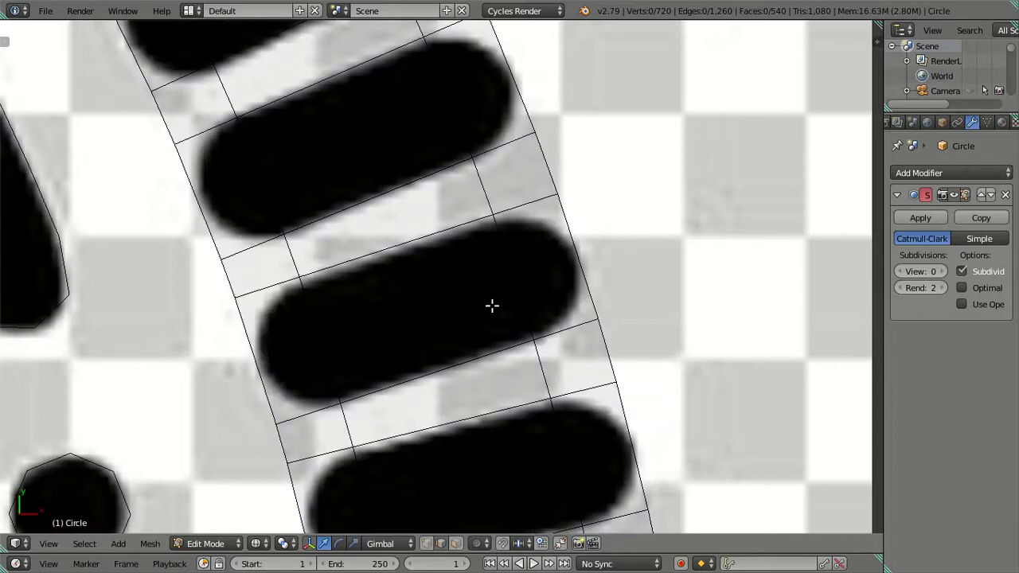
# Step: Cut two centred lengthwise edge loops through the dash
pyautogui.hotkey('ctrl', 'r')
pyautogui.scroll(1, 571, 268)
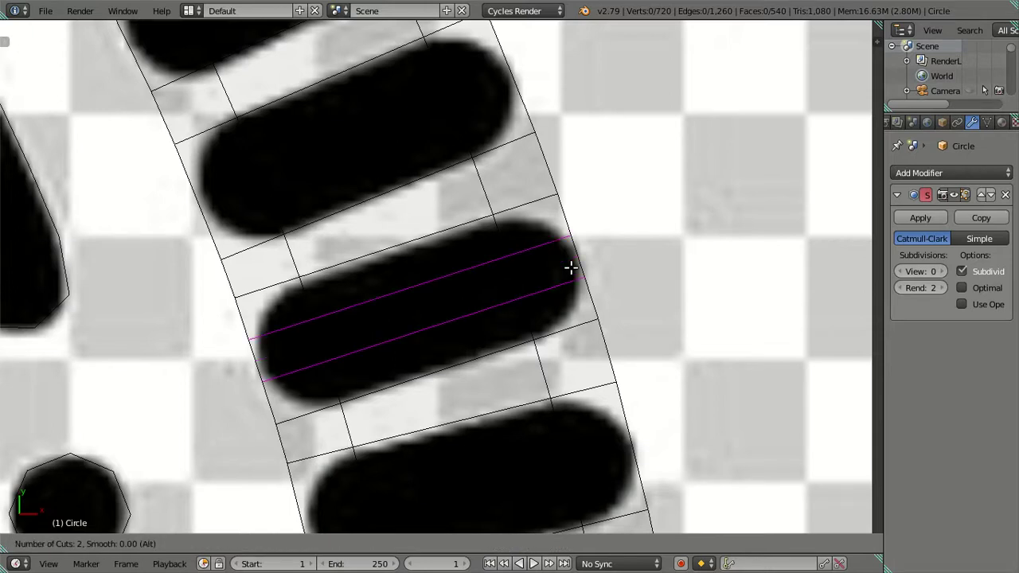
pyautogui.click(571, 269)
pyautogui.rightClick(571, 268)
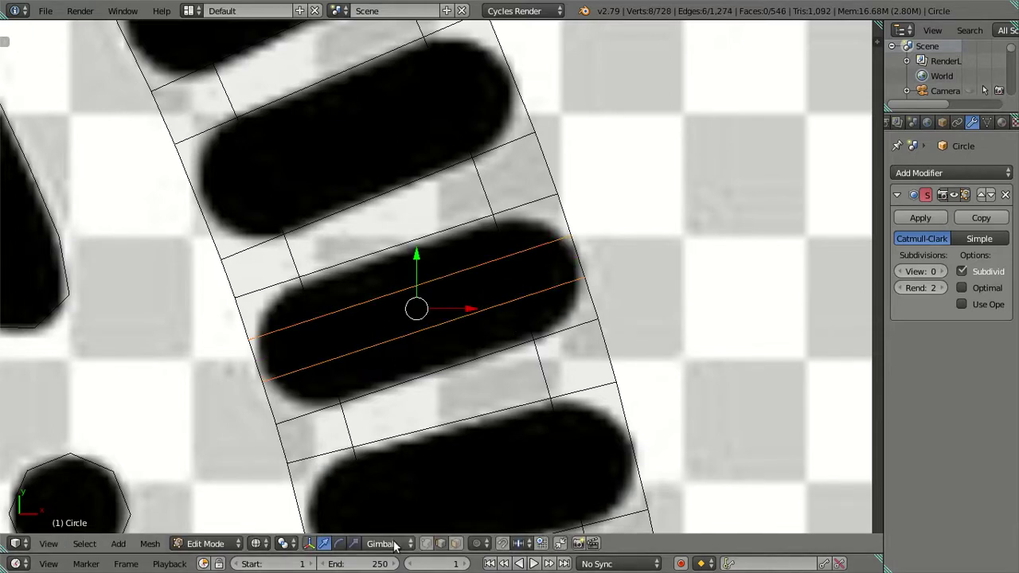
pyautogui.click(426, 544)
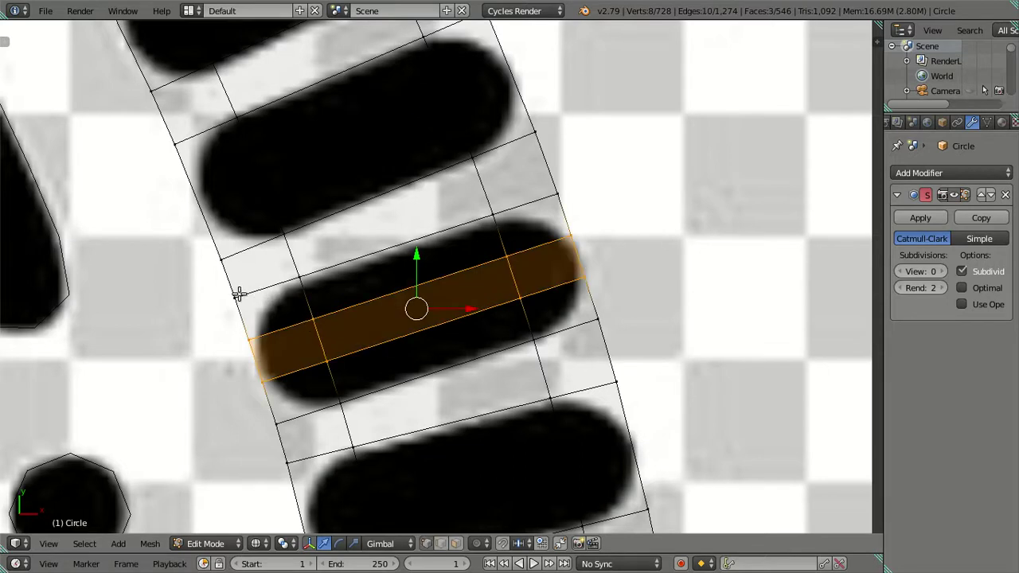
# Step: Scale the dash's four corner vertices inward to 0.8
pyautogui.rightClick(239, 294)
pyautogui.keyDown('shift'); pyautogui.rightClick(557, 195); pyautogui.keyUp('shift')
pyautogui.keyDown('shift'); pyautogui.rightClick(599, 326); pyautogui.keyUp('shift')
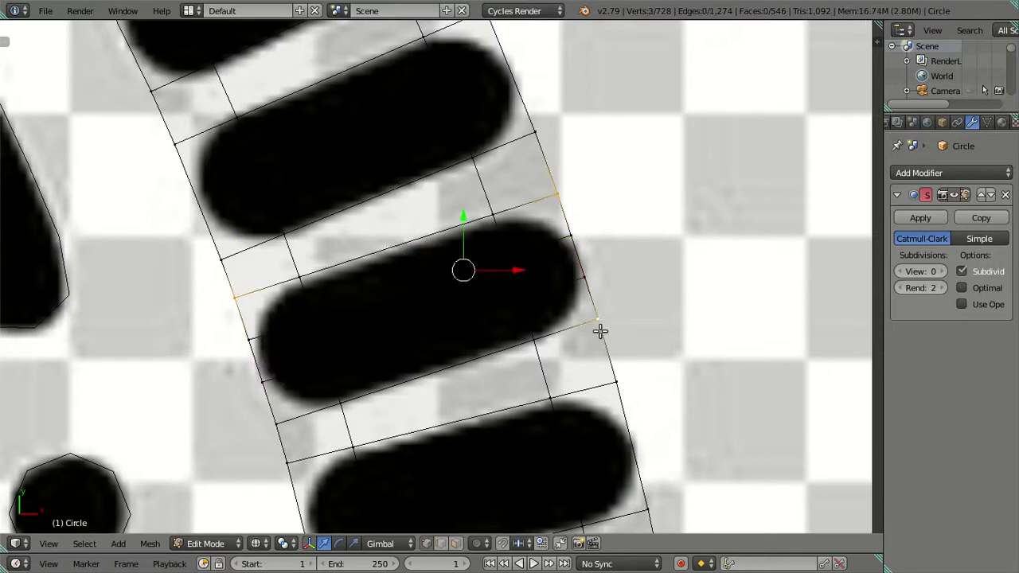
pyautogui.keyDown('shift'); pyautogui.rightClick(282, 418); pyautogui.keyUp('shift')
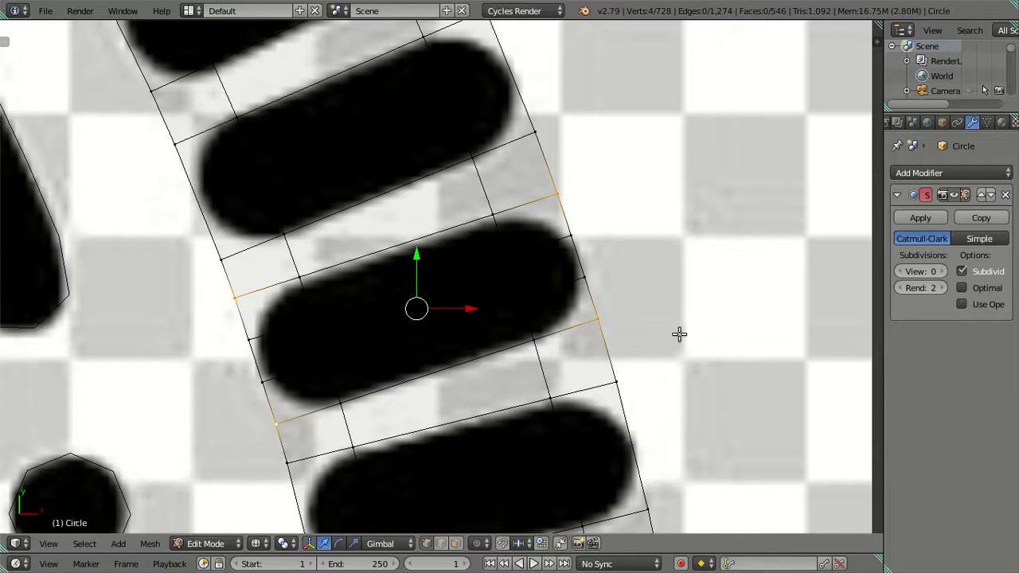
pyautogui.press('s')
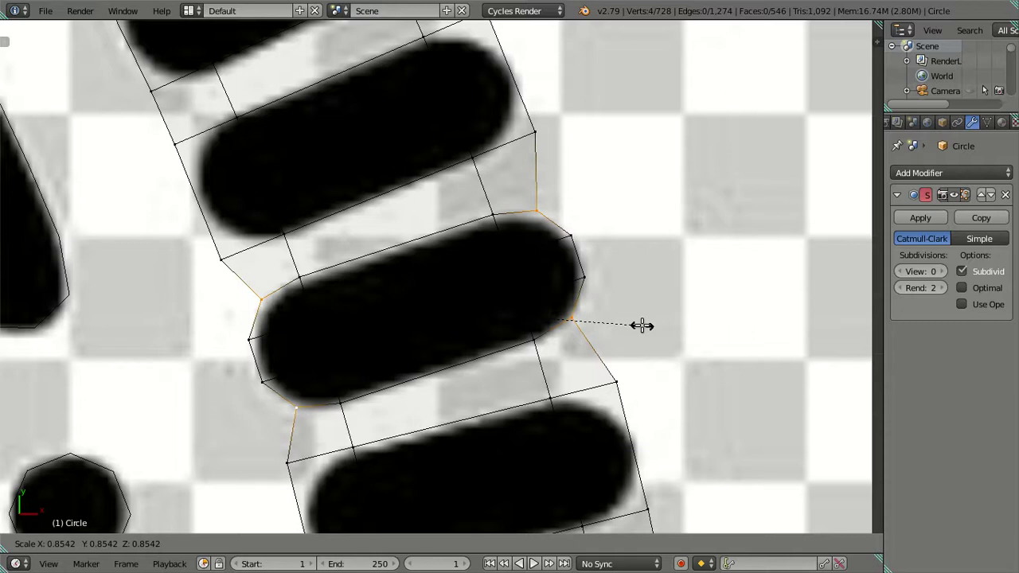
pyautogui.write('.8')
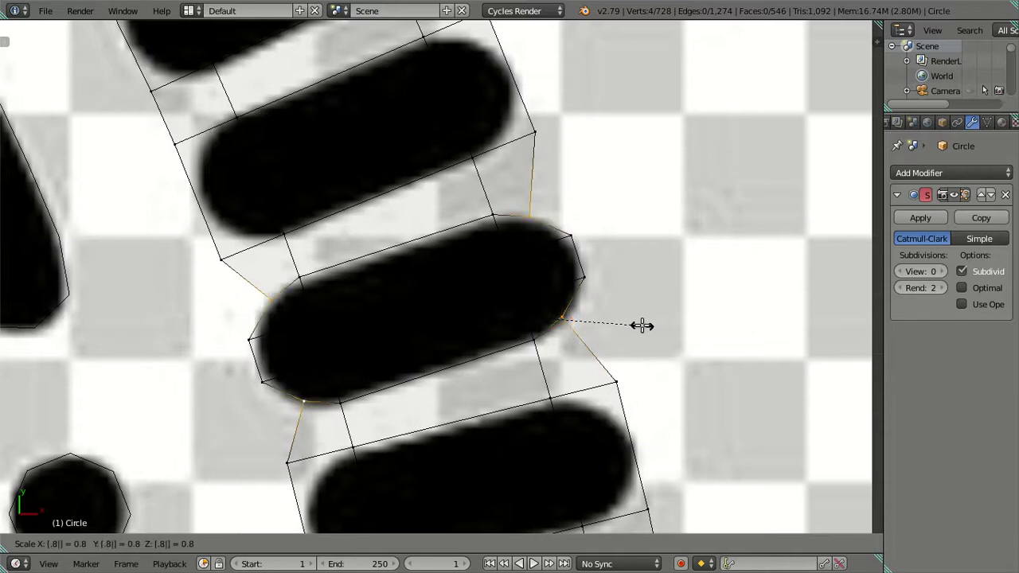
pyautogui.press('Return')
# Step: Add two lengthwise edge loops to the lower dash band of the ring
pyautogui.scroll(-2, 621, 323)
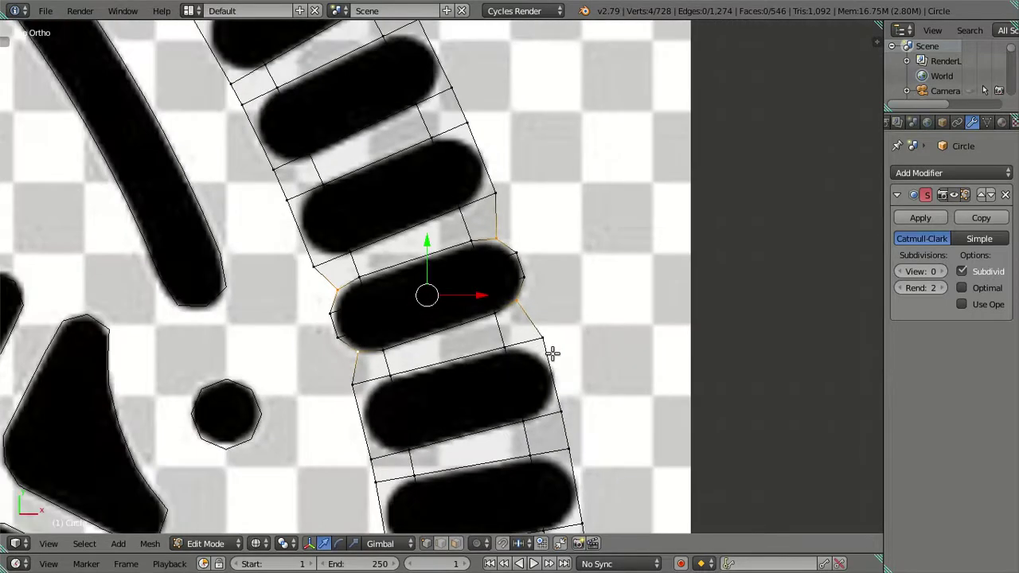
pyautogui.scroll(-1, 552, 353)
pyautogui.hotkey('ctrl', 'r')
pyautogui.scroll(1, 512, 314)
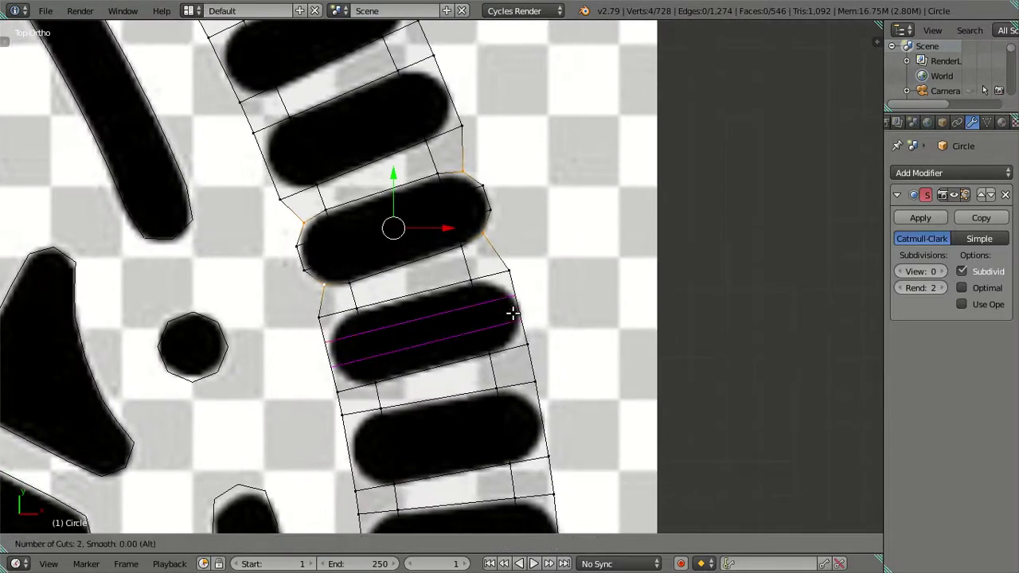
pyautogui.click(512, 314)
# Step: Pull the lower dash band's four corner vertices inward with a 0.9 scale
pyautogui.rightClick(319, 317)
pyautogui.keyDown('shift'); pyautogui.rightClick(337, 390); pyautogui.keyUp('shift')
pyautogui.keyDown('shift'); pyautogui.rightClick(510, 272); pyautogui.keyUp('shift')
pyautogui.keyDown('shift'); pyautogui.rightClick(535, 383); pyautogui.keyUp('shift')
pyautogui.keyDown('shift'); pyautogui.rightClick(618, 339); pyautogui.keyUp('shift')
pyautogui.keyDown('shift'); pyautogui.rightClick(541, 345); pyautogui.keyUp('shift')
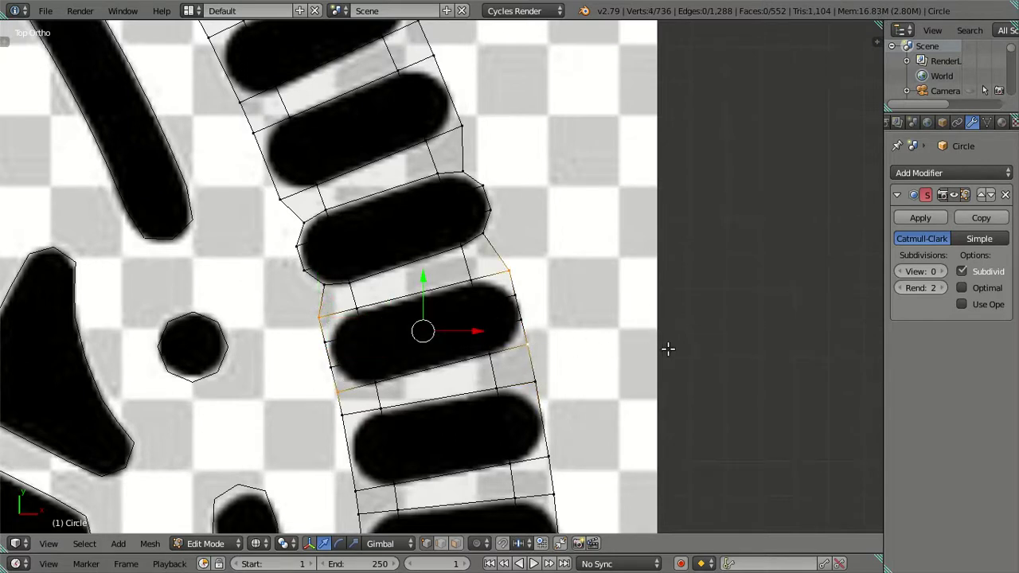
pyautogui.write('s0.9')
pyautogui.press('Return')
# Step: Deselect all, then compare solid and rendered shading to check the dash outline
pyautogui.press('a')
pyautogui.press('z')
pyautogui.hotkey('shift', 'z')
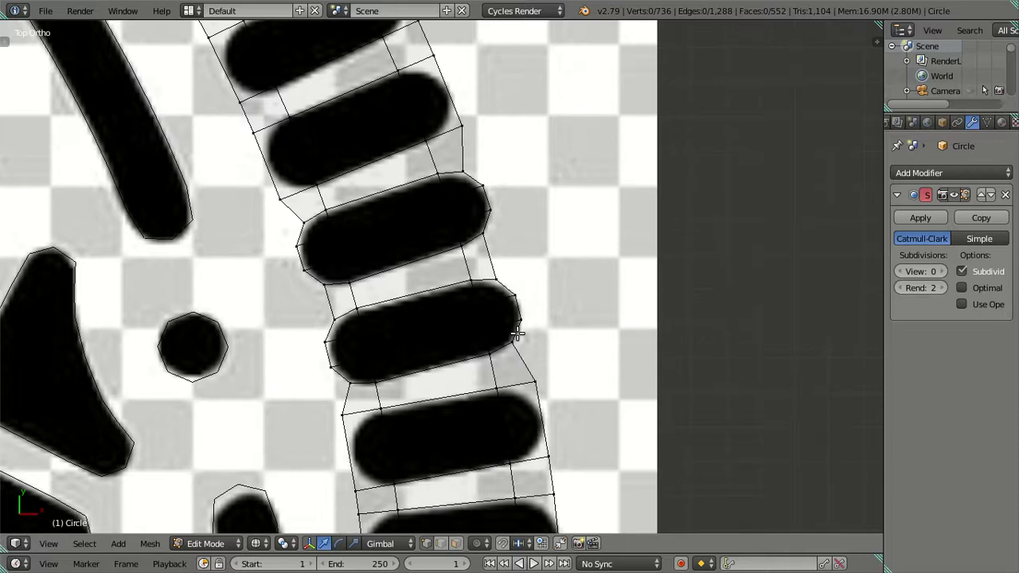
pyautogui.scroll(-3, 517, 334)
pyautogui.scroll(2, 525, 244)
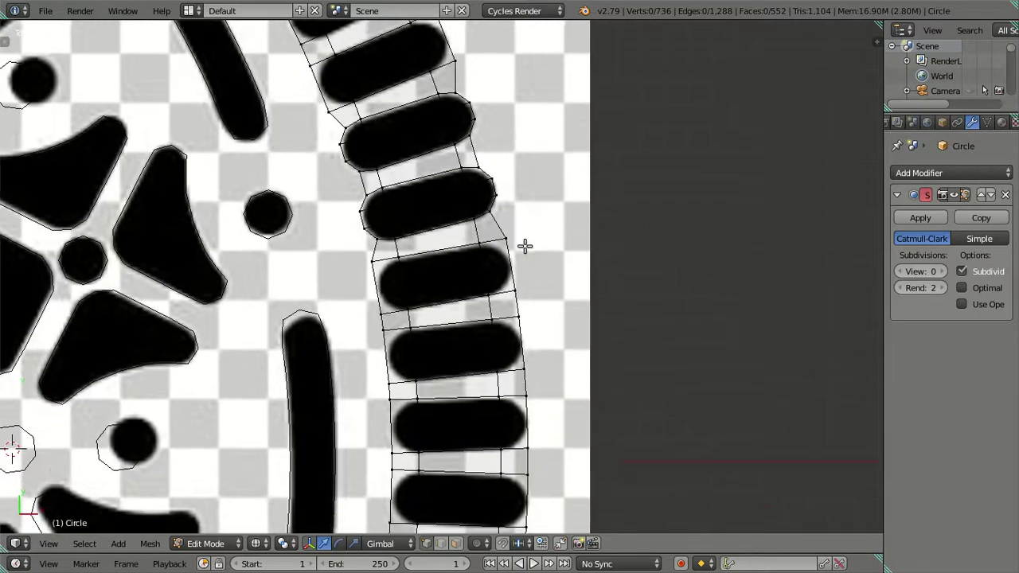
pyautogui.press('Tab')
pyautogui.moveTo(496, 281)
pyautogui.mouseDown(button='middle')
pyautogui.moveTo(387, 218)
pyautogui.moveTo(390, 275)
pyautogui.moveTo(465, 299)
pyautogui.moveTo(489, 274)
pyautogui.moveTo(506, 213)
pyautogui.mouseUp(button='middle')
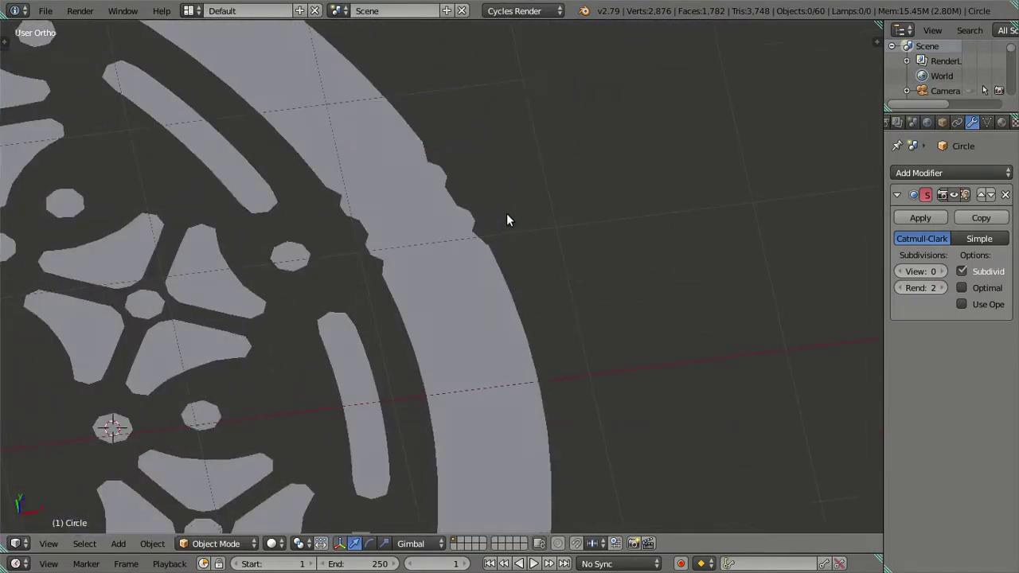
pyautogui.press('KP_7')
pyautogui.press('Tab')
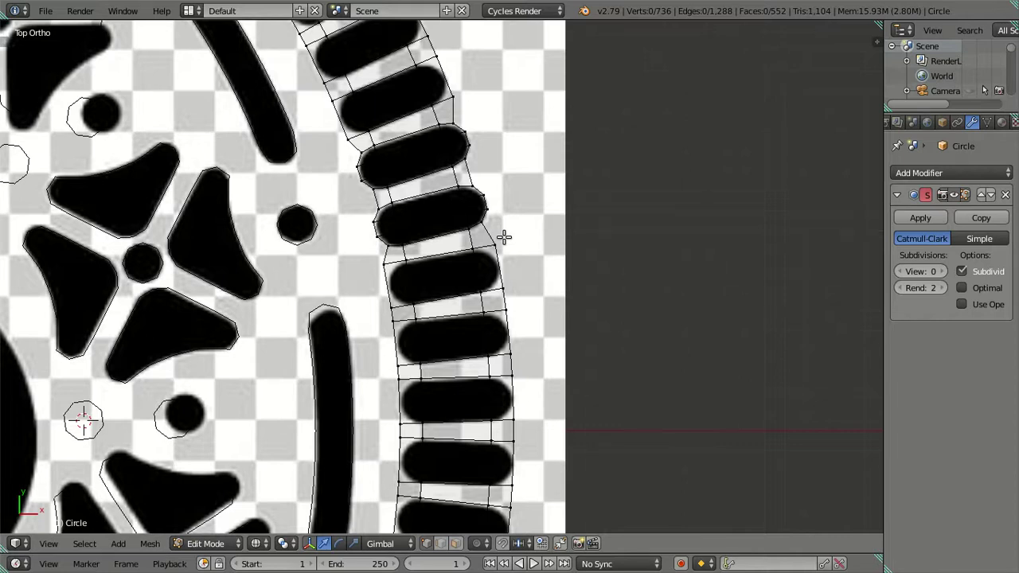
# Step: Loop-cut the middle dash band and scale its four corners inward to 0.85
pyautogui.scroll(2, 505, 236)
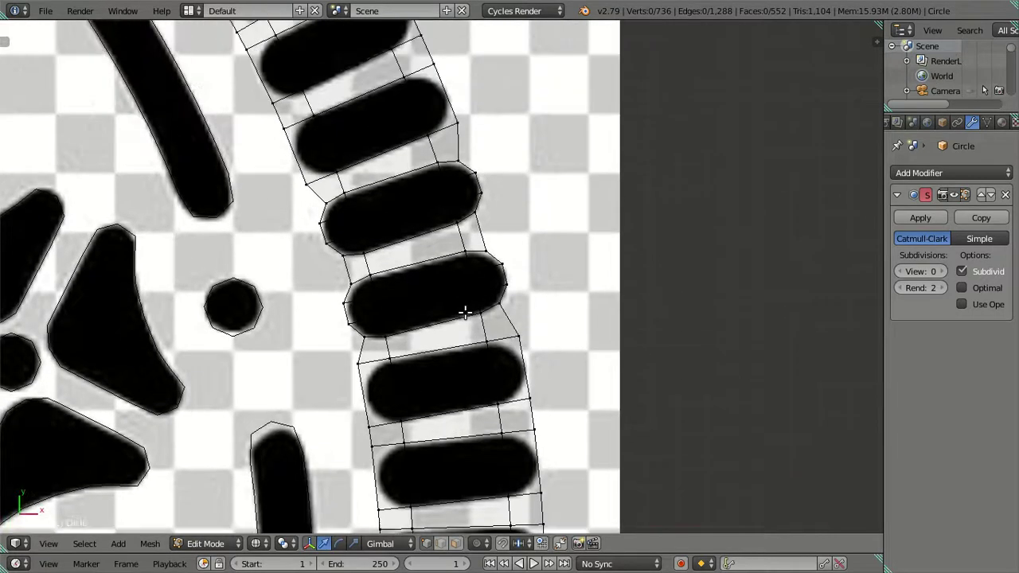
pyautogui.keyDown('shift'); pyautogui.moveTo(446, 396); pyautogui.dragTo(456, 282, button='middle'); pyautogui.keyUp('shift')
pyautogui.hotkey('ctrl', 'r')
pyautogui.scroll(1, 522, 288)
pyautogui.click(522, 289)
pyautogui.rightClick(522, 288)
pyautogui.rightClick(305, 289)
pyautogui.keyDown('shift'); pyautogui.rightClick(319, 369); pyautogui.keyUp('shift')
pyautogui.keyDown('shift'); pyautogui.rightClick(553, 328); pyautogui.keyUp('shift')
pyautogui.keyDown('shift'); pyautogui.rightClick(549, 242); pyautogui.keyUp('shift')
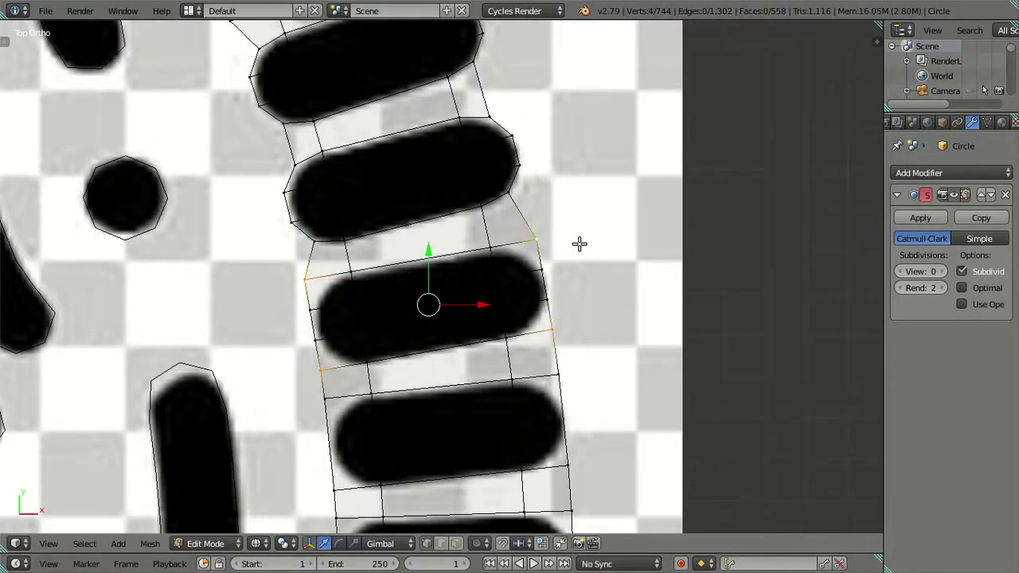
pyautogui.write('s.85')
pyautogui.press('Return')
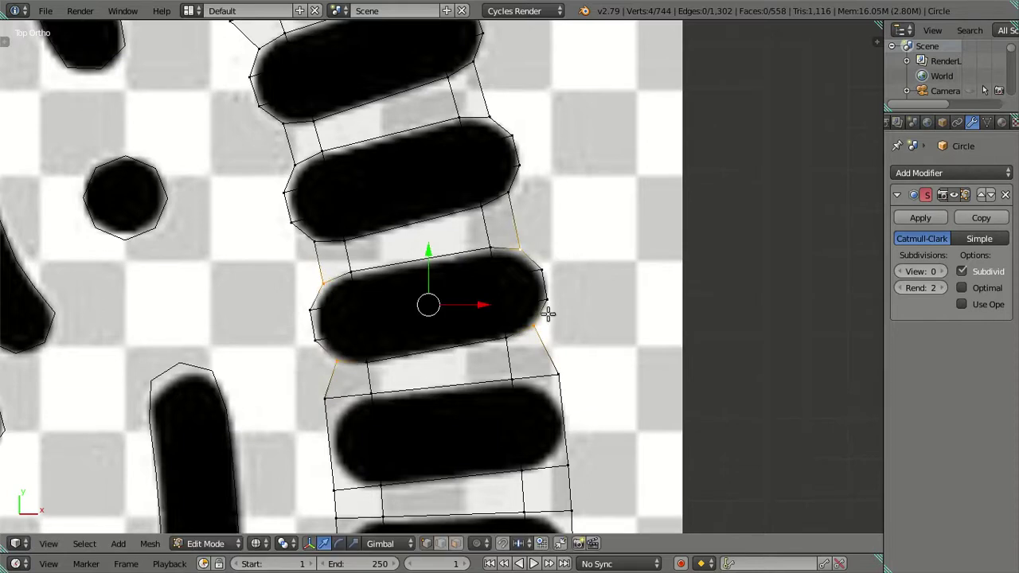
# Step: Loop-cut the next dash band and select its four corners, cancelling the scale
pyautogui.keyDown('shift'); pyautogui.scroll(-5, 546, 312); pyautogui.keyUp('shift')
pyautogui.hotkey('ctrl', 'r')
pyautogui.click(371, 294)
pyautogui.rightClick(371, 294)
pyautogui.rightClick(329, 274)
pyautogui.keyDown('shift'); pyautogui.rightClick(335, 364); pyautogui.keyUp('shift')
pyautogui.keyDown('shift'); pyautogui.rightClick(573, 251); pyautogui.keyUp('shift')
pyautogui.keyDown('shift'); pyautogui.rightClick(573, 310); pyautogui.keyUp('shift')
pyautogui.keyDown('shift'); pyautogui.moveTo(574, 348); pyautogui.dragTo(563, 230, button='middle'); pyautogui.keyUp('shift')
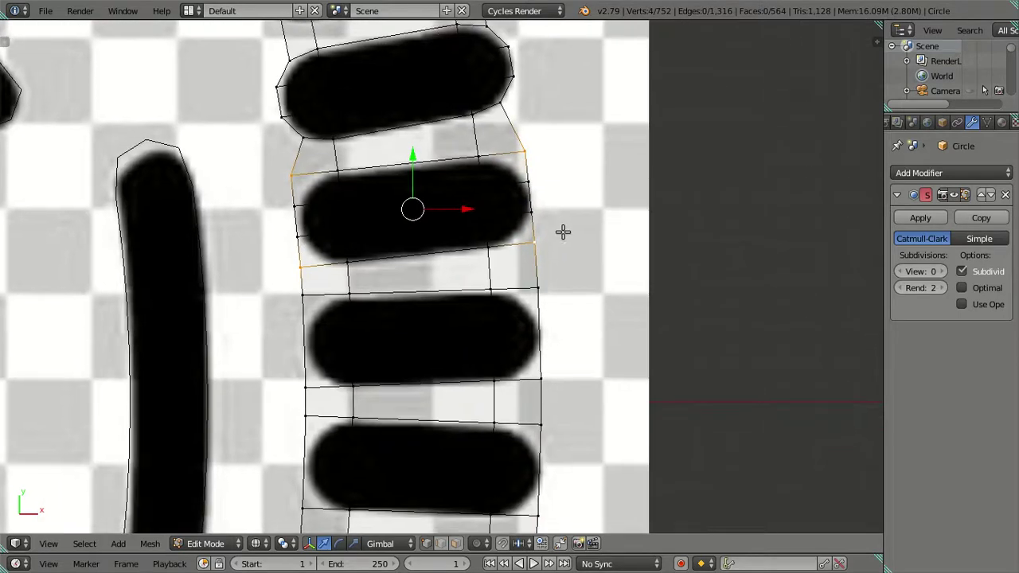
pyautogui.press('s')
pyautogui.press('=')
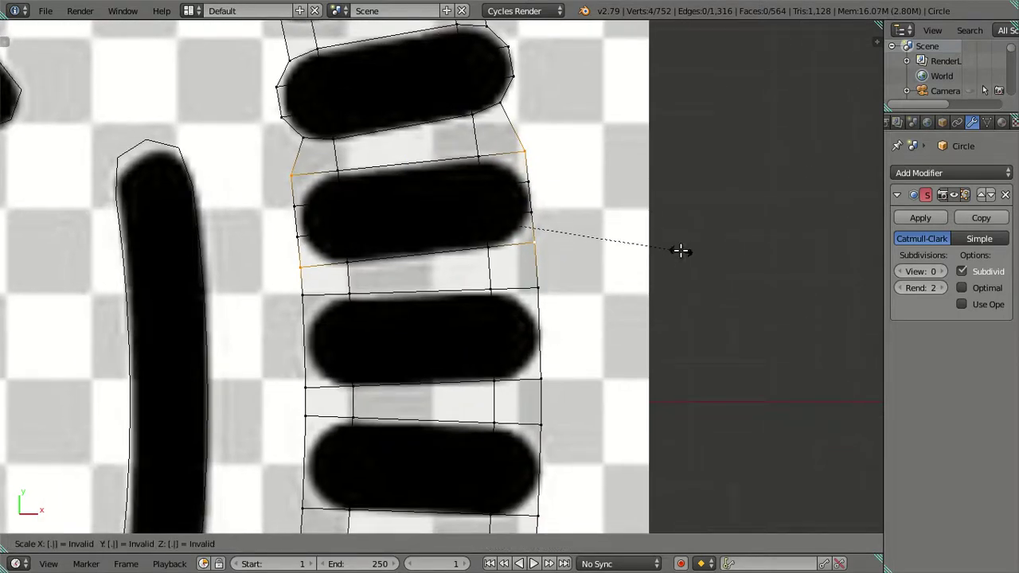
pyautogui.press('Escape')
# Step: Loop-cut the third dash and scale its corner vertices inward
pyautogui.hotkey('ctrl', 'r')
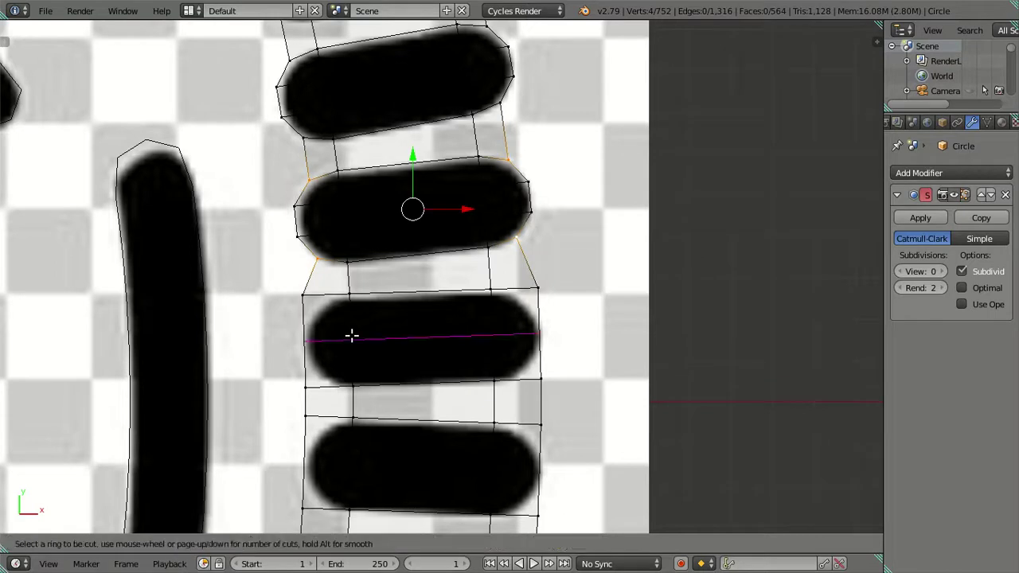
pyautogui.click(353, 339)
pyautogui.rightClick(307, 306)
pyautogui.keyDown('shift'); pyautogui.rightClick(542, 334); pyautogui.keyUp('shift')
pyautogui.press('s')
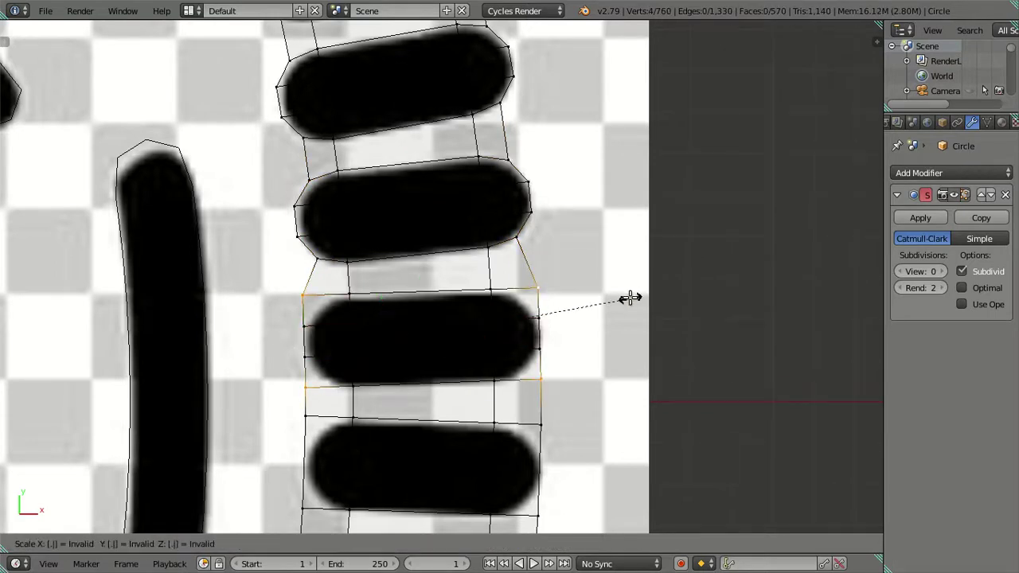
pyautogui.click(629, 297)
pyautogui.keyDown('shift'); pyautogui.moveTo(577, 391); pyautogui.dragTo(462, 189, button='middle'); pyautogui.keyUp('shift')
# Step: Loop-cut the second dash band and shrink its four corners to 0.85
pyautogui.hotkey('ctrl', 'r')
pyautogui.click(324, 264)
pyautogui.rightClick(325, 266)
pyautogui.rightClick(273, 218)
pyautogui.keyDown('shift'); pyautogui.rightClick(265, 322); pyautogui.keyUp('shift')
pyautogui.keyDown('shift'); pyautogui.rightClick(527, 229); pyautogui.keyUp('shift')
pyautogui.keyDown('shift'); pyautogui.rightClick(509, 298); pyautogui.keyUp('shift')
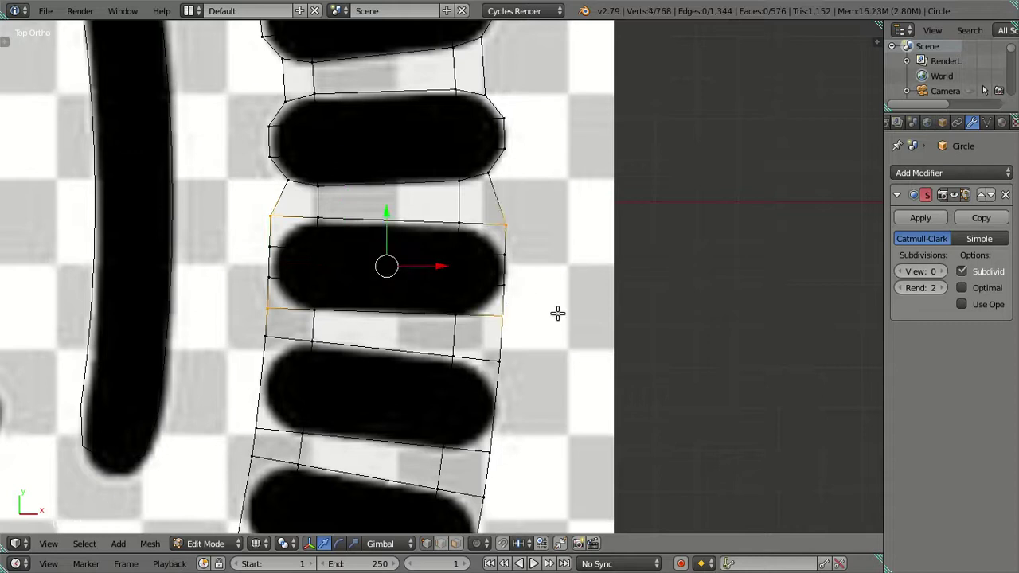
pyautogui.write('s0.85')
pyautogui.press('Return')
# Step: Loop-cut the lower dash band and scale its four corners slightly inward
pyautogui.keyDown('shift'); pyautogui.moveTo(556, 338); pyautogui.dragTo(568, 212, button='middle'); pyautogui.keyUp('shift')
pyautogui.rightClick(270, 232)
pyautogui.keyDown('shift'); pyautogui.rightClick(271, 297); pyautogui.keyUp('shift')
pyautogui.hotkey('ctrl', 'r')
pyautogui.click(482, 292)
pyautogui.click(483, 291)
pyautogui.rightClick(510, 338)
pyautogui.keyDown('shift'); pyautogui.rightClick(516, 240); pyautogui.keyUp('shift')
pyautogui.keyDown('shift'); pyautogui.rightClick(286, 226); pyautogui.keyUp('shift')
pyautogui.keyDown('shift'); pyautogui.rightClick(279, 317); pyautogui.keyUp('shift')
pyautogui.press('s')
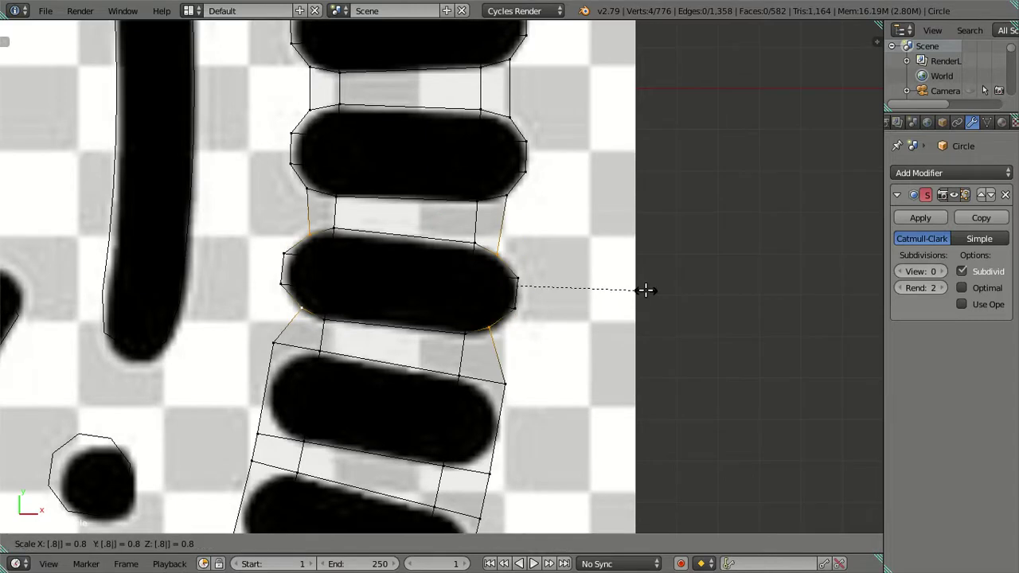
pyautogui.click(646, 290)
pyautogui.rightClick(506, 388)
pyautogui.hotkey('ctrl', 'e')
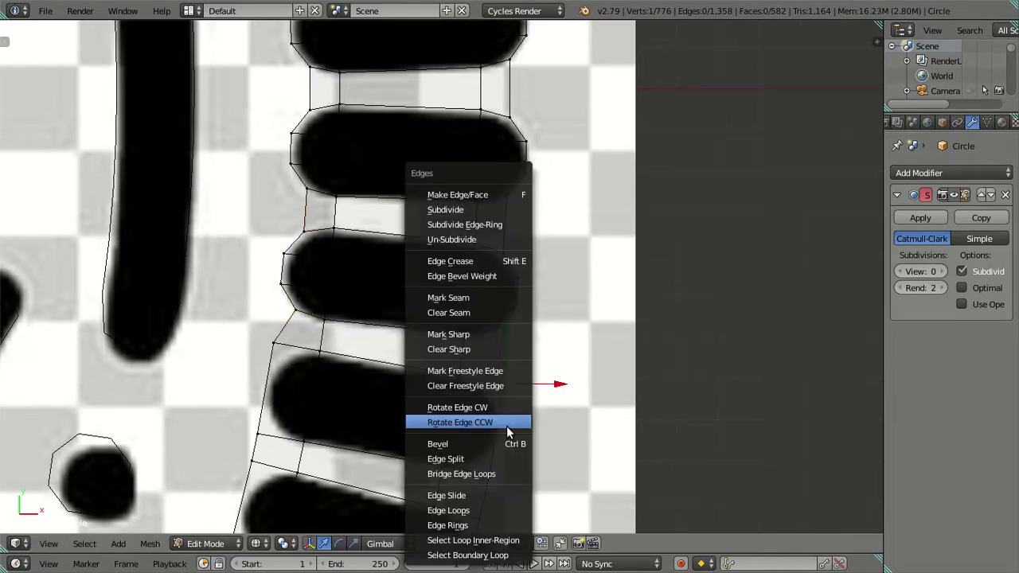
# Step: Loop-cut the following dash and shrink its four corners to 0.85
pyautogui.keyDown('shift'); pyautogui.moveTo(541, 353); pyautogui.dragTo(542, 243, button='middle'); pyautogui.keyUp('shift')
pyautogui.hotkey('ctrl', 'r')
pyautogui.click(541, 243)
pyautogui.rightClick(541, 243)
pyautogui.rightClick(509, 296)
pyautogui.keyDown('shift'); pyautogui.rightClick(279, 259); pyautogui.keyUp('shift')
pyautogui.keyDown('shift'); pyautogui.rightClick(294, 169); pyautogui.keyUp('shift')
pyautogui.keyDown('shift'); pyautogui.rightClick(530, 205); pyautogui.keyUp('shift')
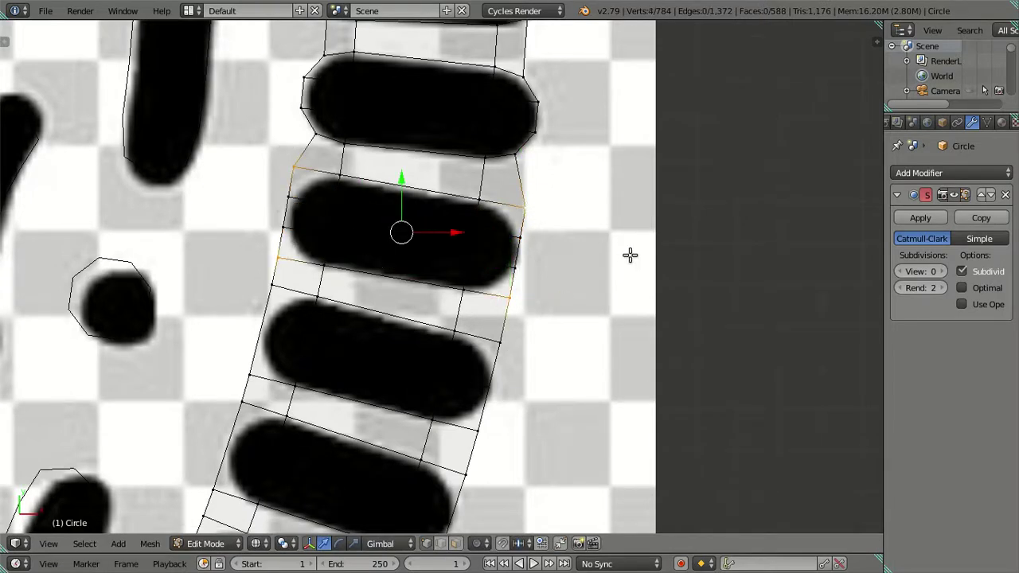
pyautogui.write('s.85')
pyautogui.press('Return')
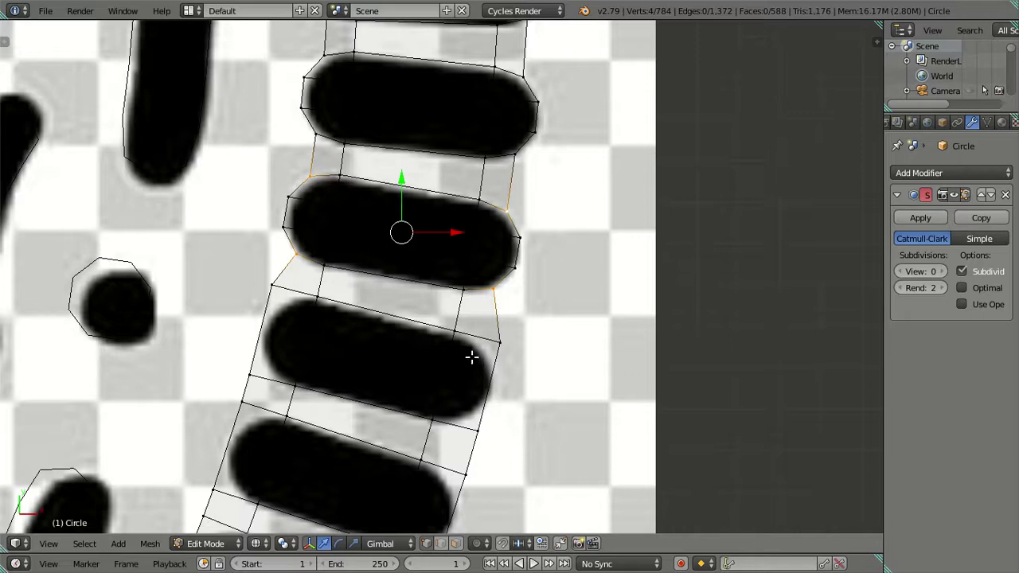
# Step: Loop-cut the middle rung dash and pinch its four corners to 0.8
pyautogui.hotkey('ctrl', 'r')
pyautogui.click(485, 370)
pyautogui.rightClick(485, 371)
pyautogui.rightClick(239, 371)
pyautogui.keyDown('shift'); pyautogui.rightClick(272, 288); pyautogui.keyUp('shift')
pyautogui.keyDown('shift'); pyautogui.rightClick(476, 428); pyautogui.keyUp('shift')
pyautogui.keyDown('shift'); pyautogui.rightClick(499, 339); pyautogui.keyUp('shift')
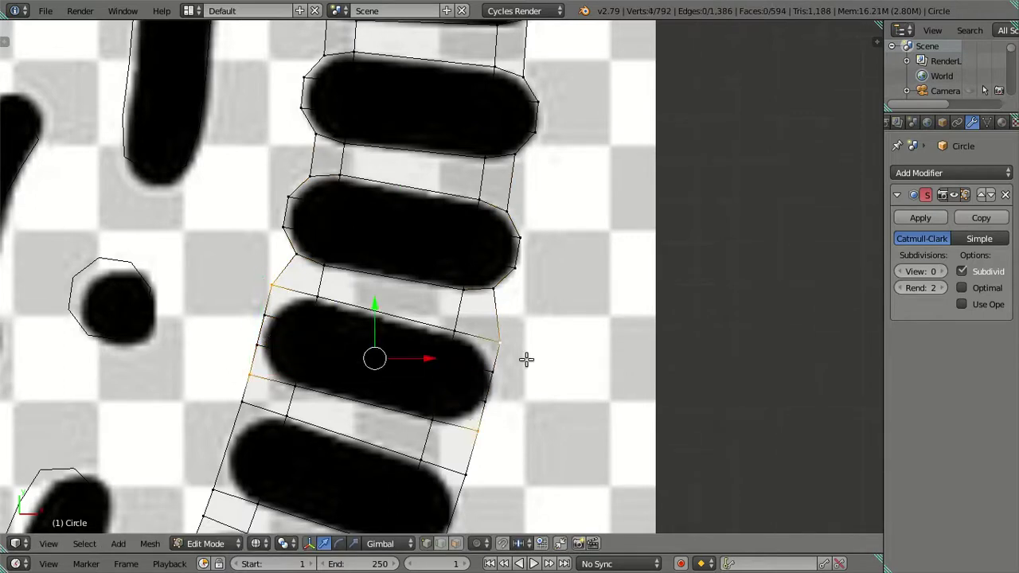
pyautogui.write('s.8')
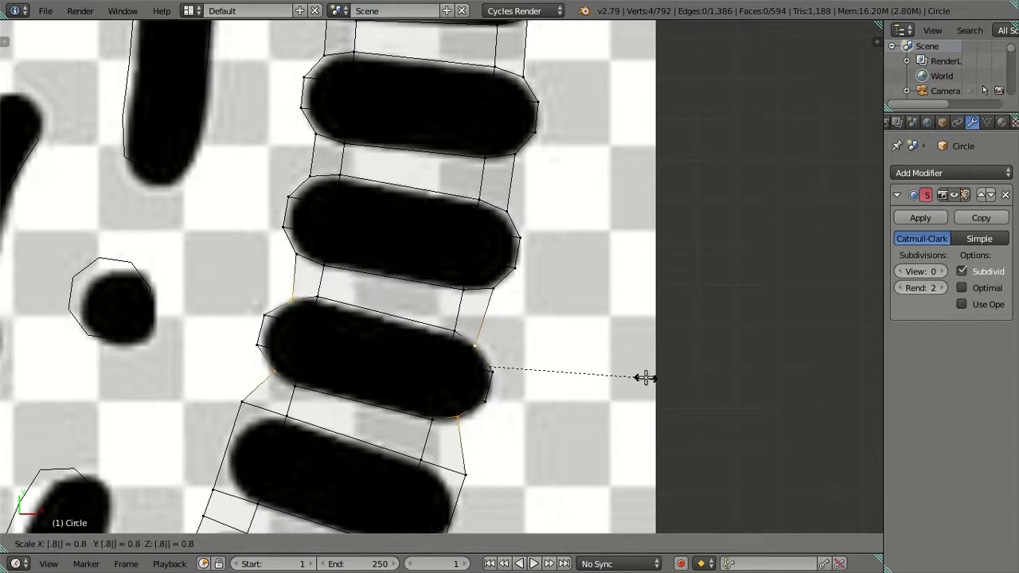
pyautogui.press('Return')
# Step: Loop-cut the top dash segment and scale its four corners inward
pyautogui.scroll(-2, 451, 426)
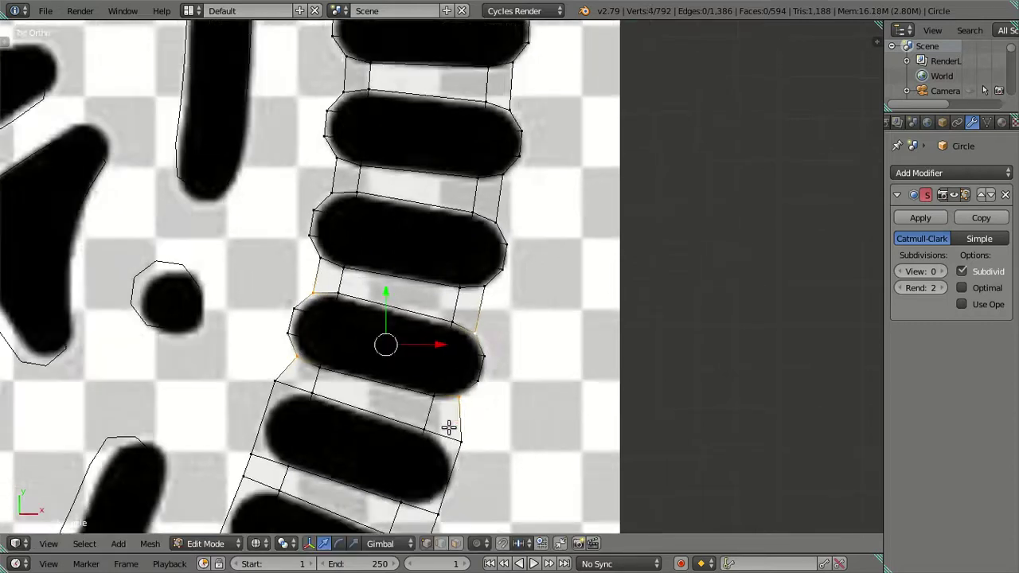
pyautogui.press('a')
pyautogui.moveTo(445, 422)
pyautogui.keyDown('shift'); pyautogui.mouseDown(button='middle')
pyautogui.moveTo(550, 278)
pyautogui.moveTo(537, 205)
pyautogui.moveTo(569, 159)
pyautogui.mouseUp(button='middle'); pyautogui.keyUp('shift')
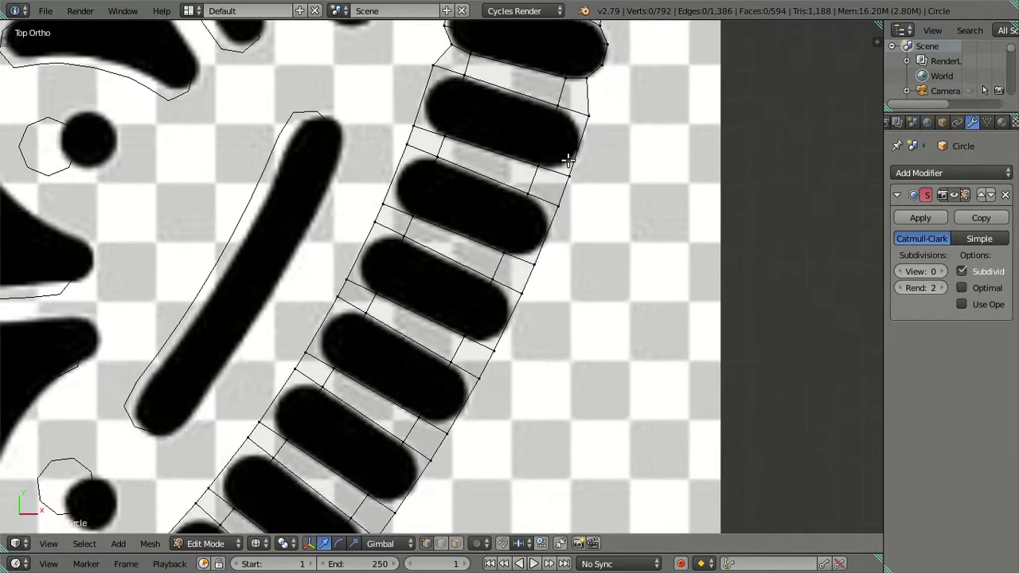
pyautogui.hotkey('ctrl', 'r')
pyautogui.click(557, 139)
pyautogui.rightClick(557, 139)
pyautogui.rightClick(569, 174)
pyautogui.keyDown('shift'); pyautogui.rightClick(415, 125); pyautogui.keyUp('shift')
pyautogui.keyDown('shift'); pyautogui.rightClick(433, 64); pyautogui.keyUp('shift')
pyautogui.keyDown('shift'); pyautogui.rightClick(586, 112); pyautogui.keyUp('shift')
pyautogui.press('s')
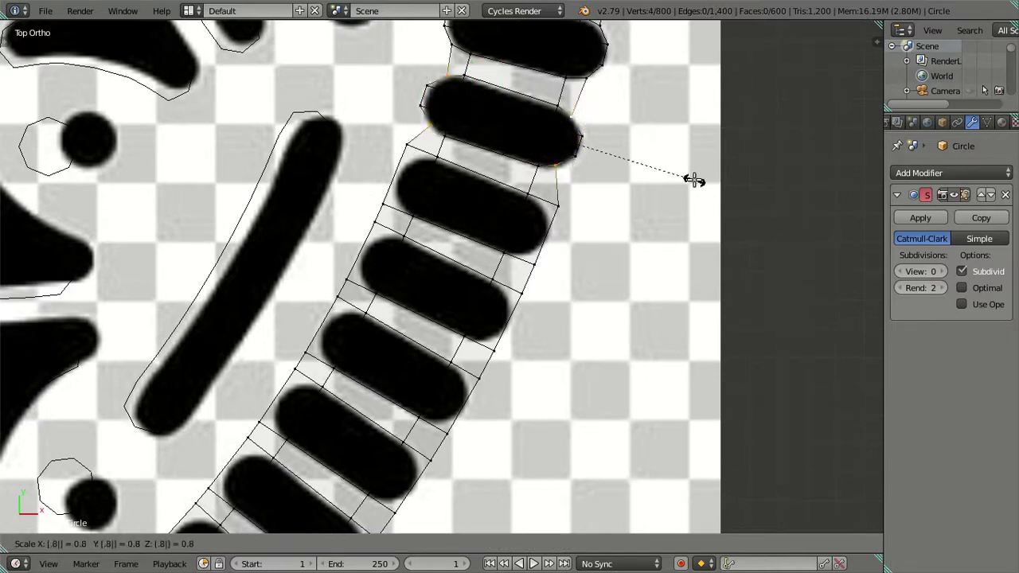
pyautogui.press('Return')
# Step: Add two loops across the second dash and scale its corners inward to 0.8
pyautogui.hotkey('ctrl', 'r')
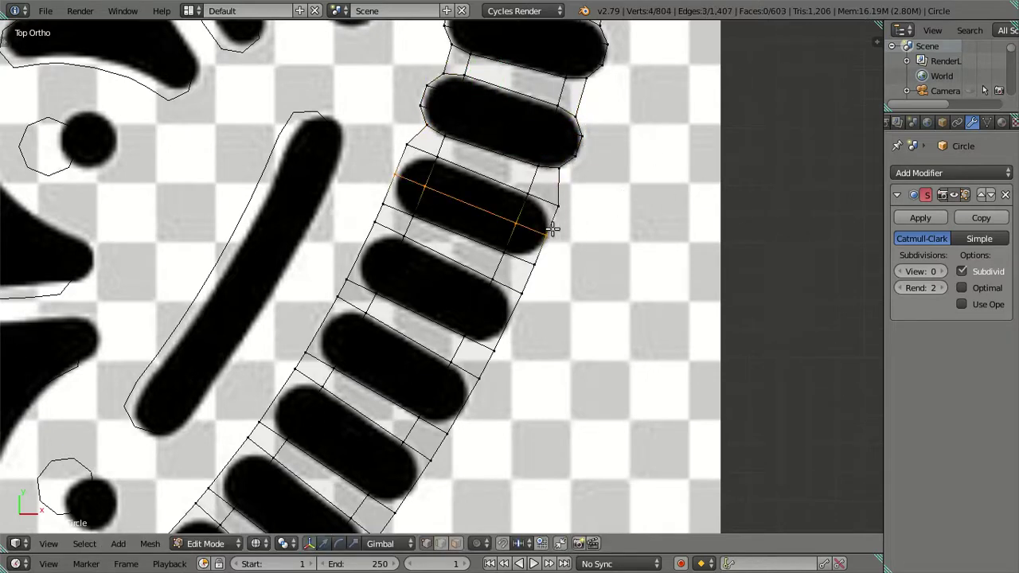
pyautogui.click(552, 230)
pyautogui.rightClick(566, 241)
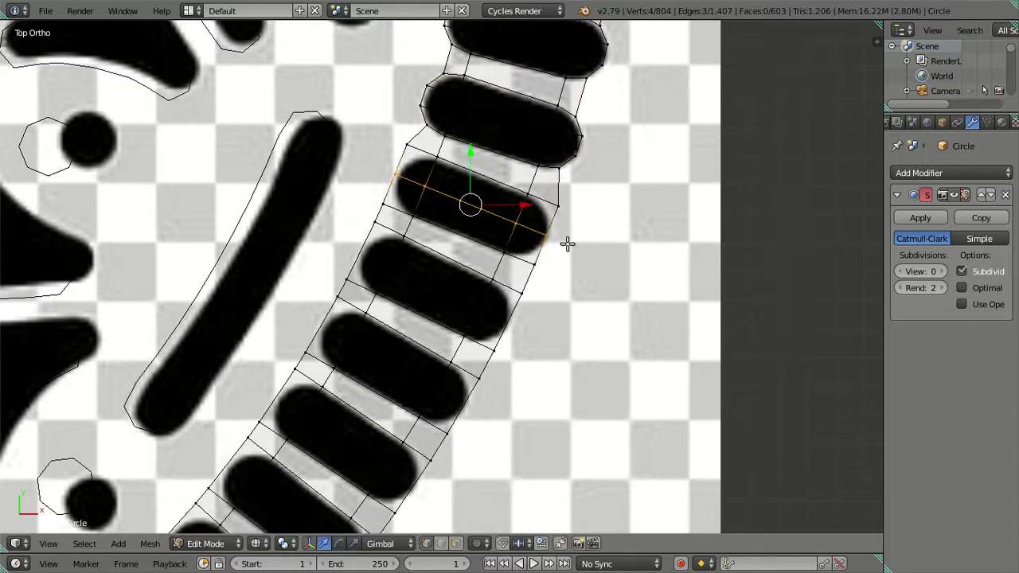
pyautogui.hotkey('ctrl', 'z')
pyautogui.hotkey('ctrl', 'r')
pyautogui.scroll(1, 547, 231)
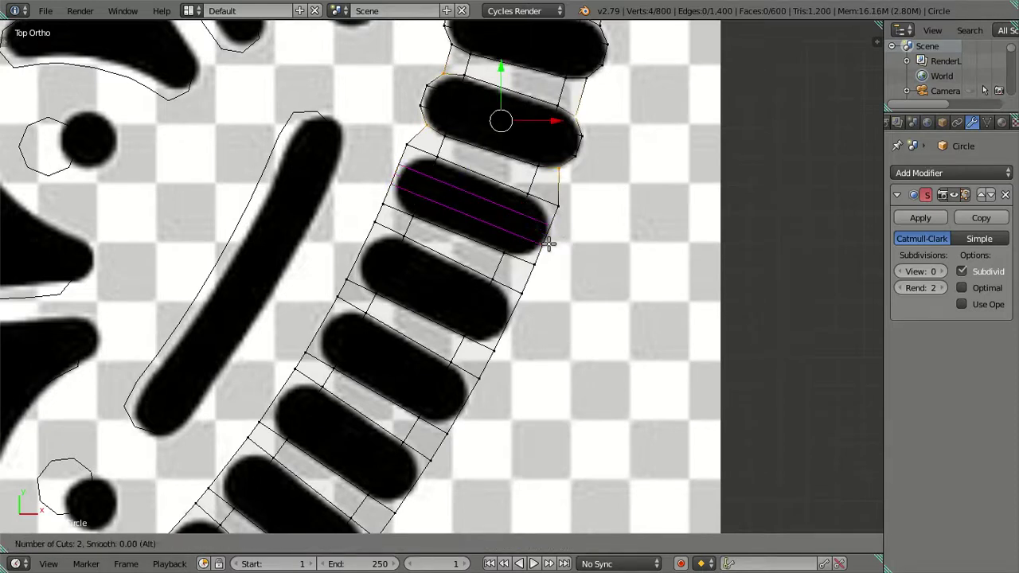
pyautogui.click(548, 243)
pyautogui.rightClick(550, 239)
pyautogui.rightClick(558, 205)
pyautogui.keyDown('shift'); pyautogui.rightClick(406, 146); pyautogui.keyUp('shift')
pyautogui.keyDown('shift'); pyautogui.rightClick(384, 205); pyautogui.keyUp('shift')
pyautogui.keyDown('shift'); pyautogui.rightClick(547, 256); pyautogui.keyUp('shift')
pyautogui.press('s')
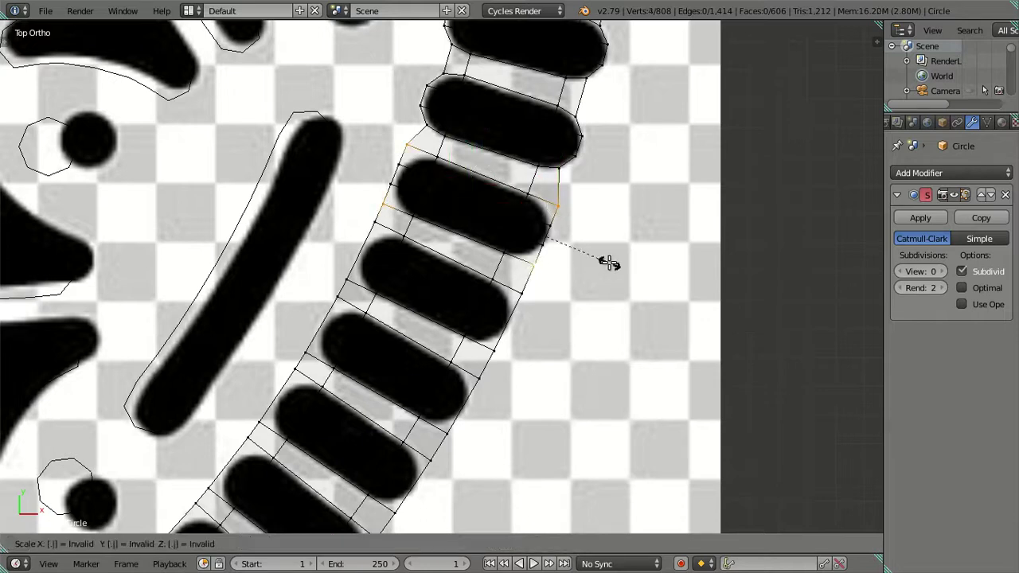
pyautogui.click(609, 263)
# Step: Loop-cut the next dash band and select its four corner vertices
pyautogui.hotkey('ctrl', 'r')
pyautogui.click(510, 321)
pyautogui.rightClick(497, 356)
pyautogui.rightClick(487, 347)
pyautogui.keyDown('shift'); pyautogui.rightClick(348, 280); pyautogui.keyUp('shift')
pyautogui.keyDown('shift'); pyautogui.rightClick(377, 223); pyautogui.keyUp('shift')
pyautogui.keyDown('shift'); pyautogui.rightClick(522, 288); pyautogui.keyUp('shift')
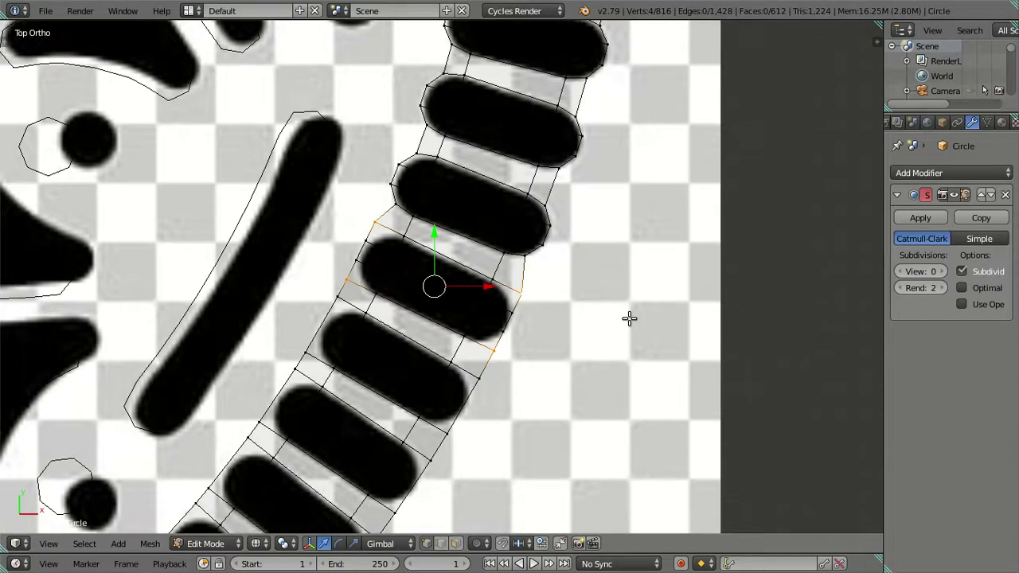
# Step: Check the smoothed ring in solid shading and Object Mode, then return to Edit Mode deselected
pyautogui.scroll(-5, 629, 318)
pyautogui.scroll(-2, 553, 390)
pyautogui.scroll(-1, 541, 377)
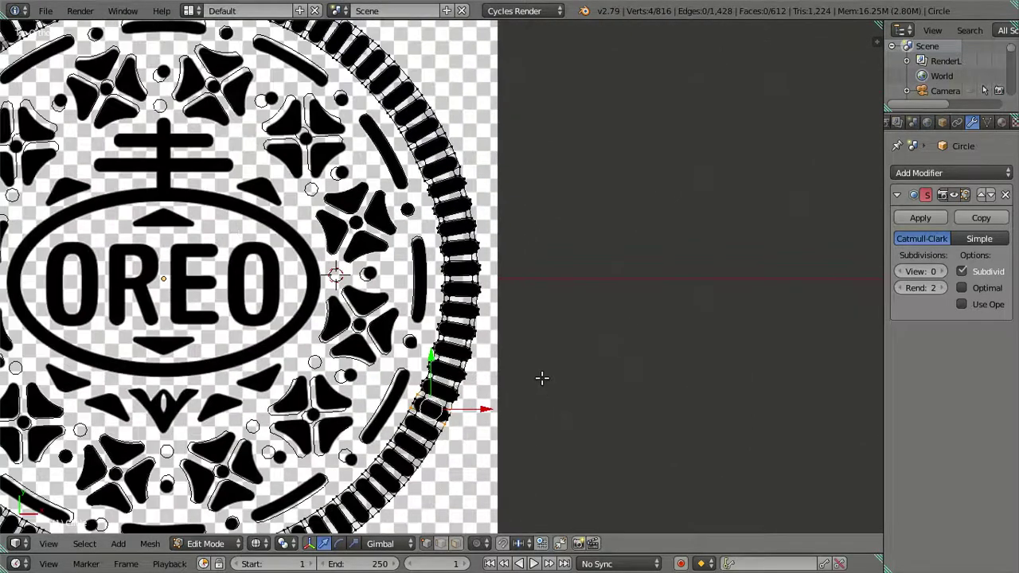
pyautogui.press('z')
pyautogui.scroll(2, 541, 376)
pyautogui.scroll(1, 540, 376)
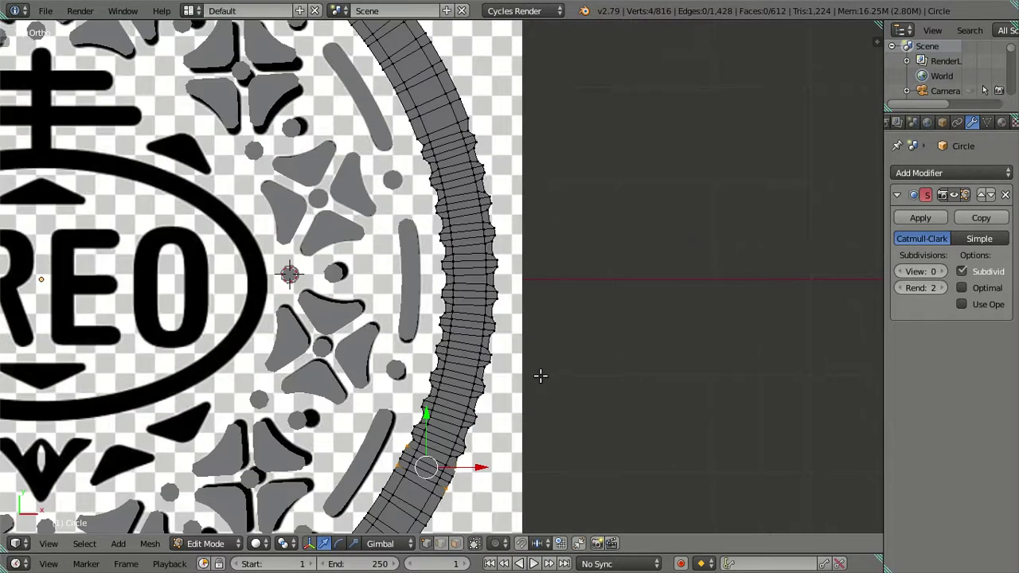
pyautogui.scroll(1, 541, 376)
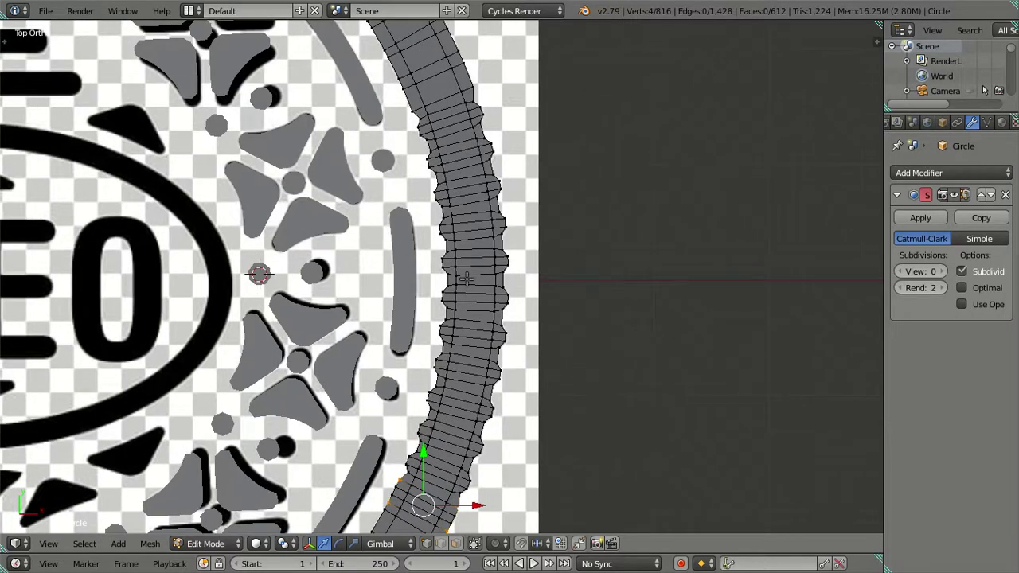
pyautogui.press('Tab')
pyautogui.hotkey('ctrl', 'z')
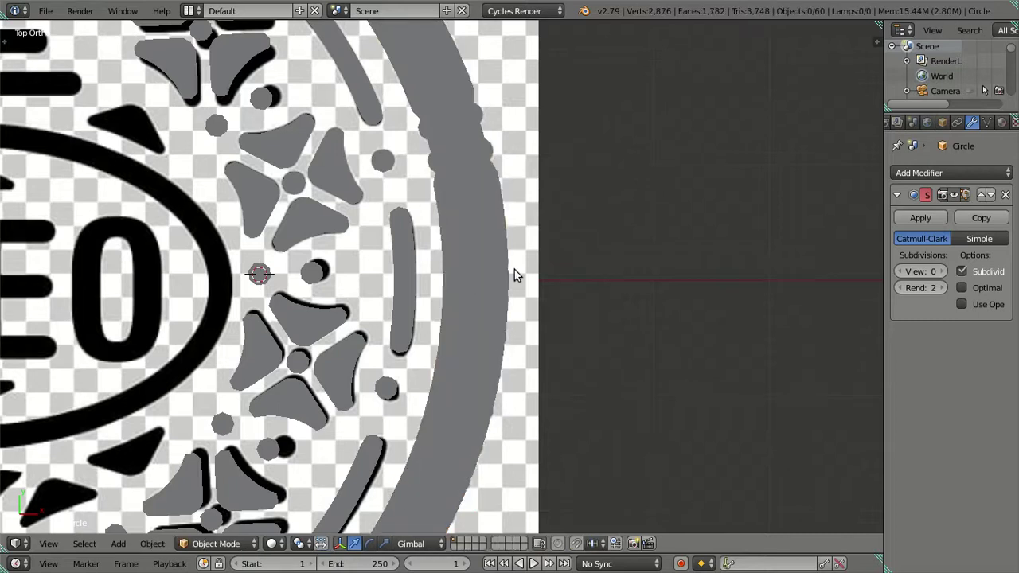
pyautogui.press('Tab')
pyautogui.press('a')
pyautogui.keyDown('shift'); pyautogui.moveTo(476, 168); pyautogui.dragTo(503, 193, button='middle'); pyautogui.keyUp('shift')
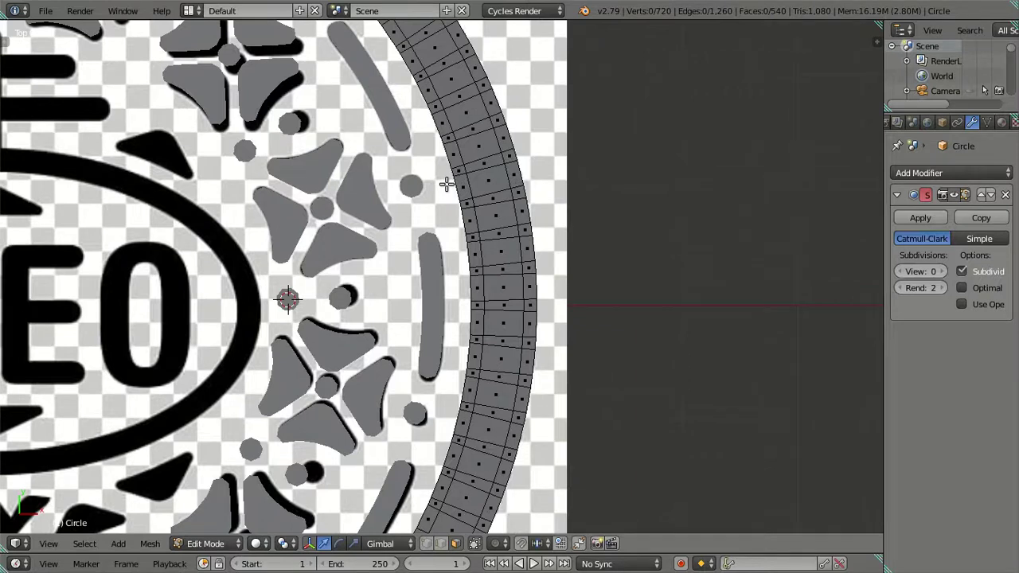
pyautogui.scroll(1, 451, 183)
pyautogui.scroll(1, 465, 170)
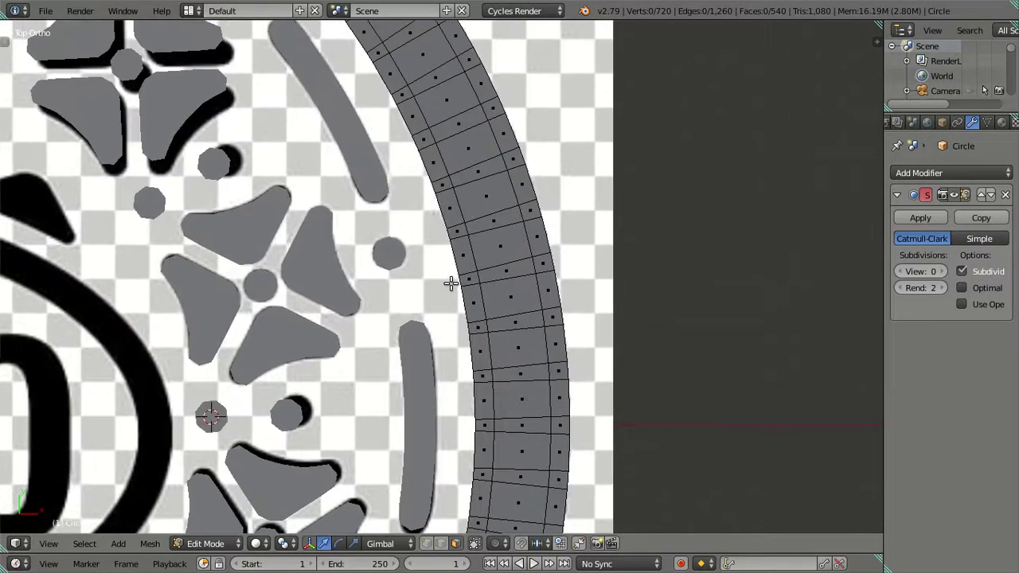
pyautogui.scroll(1, 451, 284)
pyautogui.scroll(1, 451, 284)
pyautogui.scroll(-1, 451, 284)
pyautogui.scroll(-2, 451, 284)
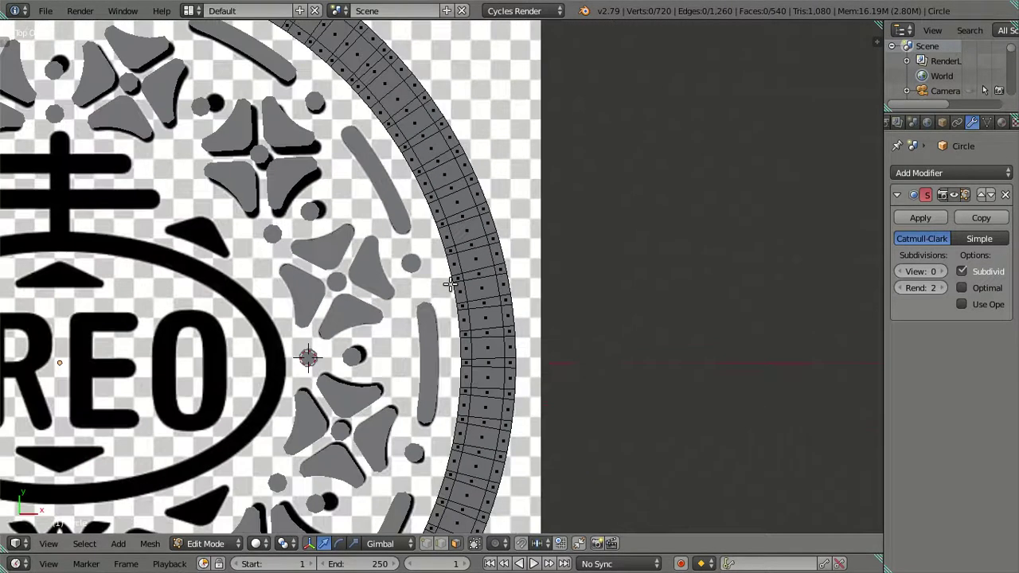
pyautogui.scroll(-3, 451, 284)
pyautogui.press('Tab')
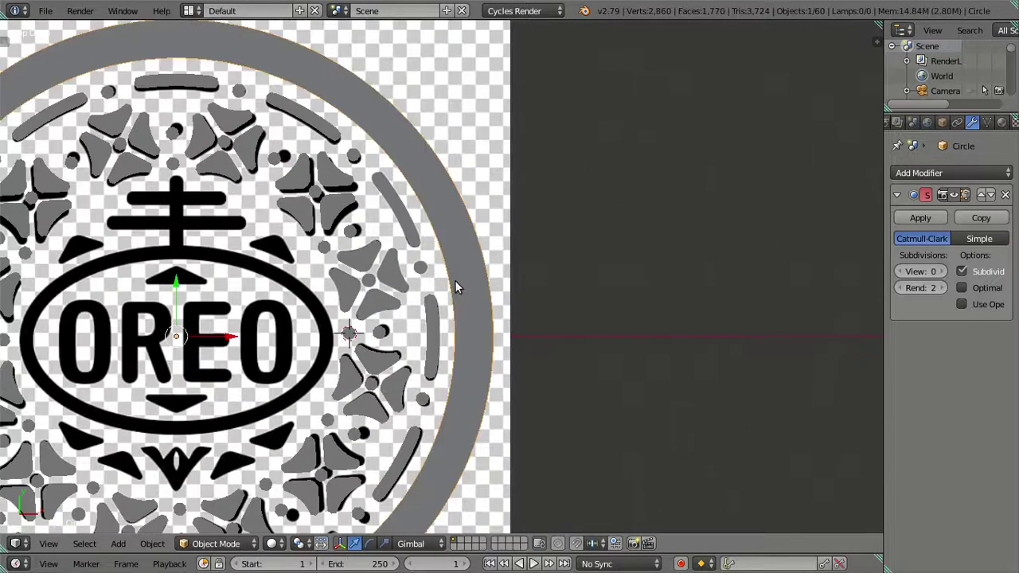
pyautogui.press('Tab')
pyautogui.scroll(3, 482, 279)
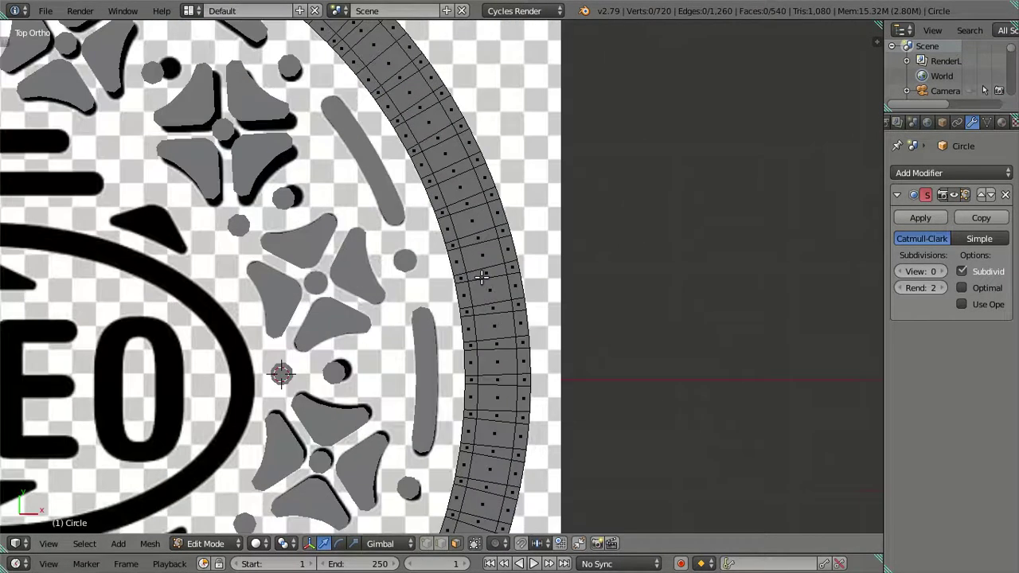
pyautogui.scroll(3, 483, 277)
pyautogui.scroll(3, 483, 277)
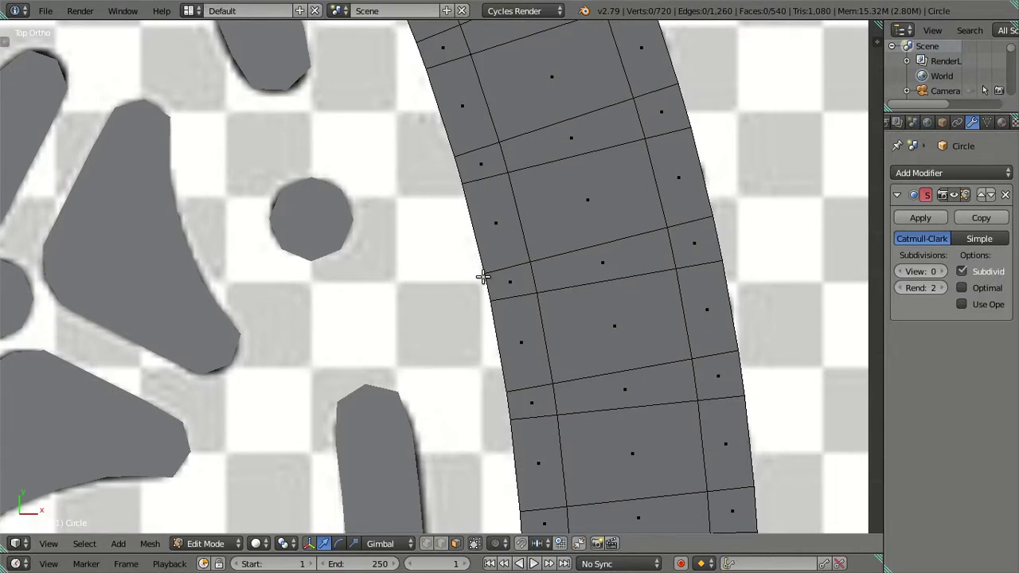
pyautogui.scroll(-5, 484, 276)
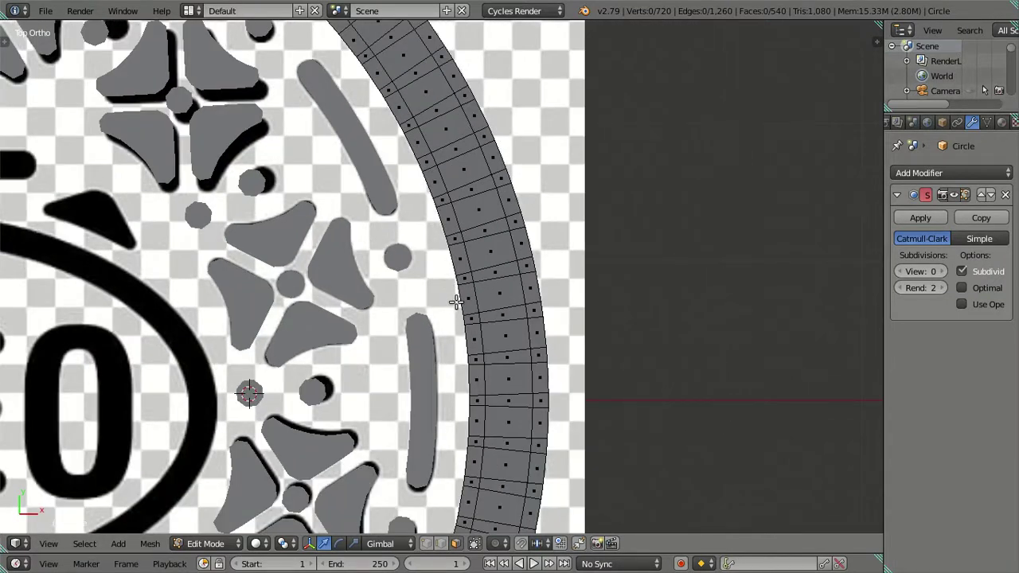
pyautogui.click(441, 543)
pyautogui.keyDown('alt'); pyautogui.rightClick(451, 306); pyautogui.keyUp('alt')
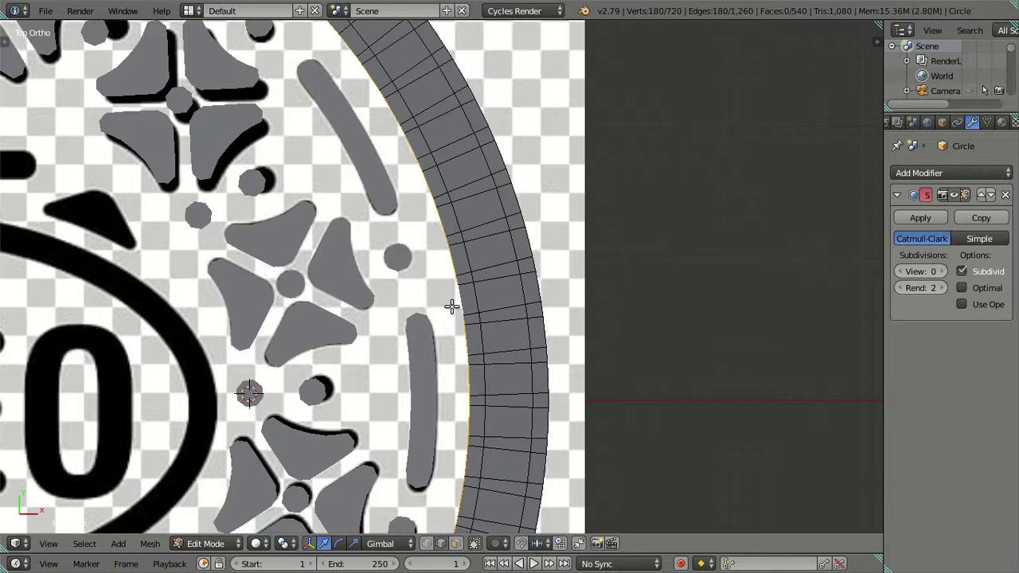
pyautogui.scroll(-3, 571, 350)
pyautogui.scroll(-3, 571, 351)
pyautogui.keyDown('shift'); pyautogui.moveTo(571, 351); pyautogui.dragTo(591, 339, button='middle'); pyautogui.keyUp('shift')
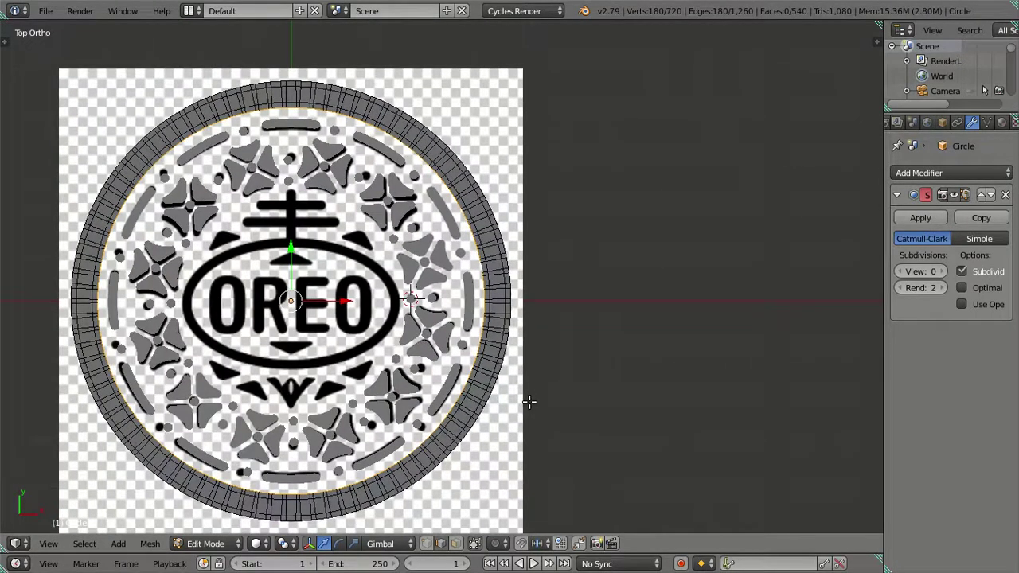
pyautogui.moveTo(530, 402); pyautogui.dragTo(470, 296, button='middle')
pyautogui.scroll(3, 471, 302)
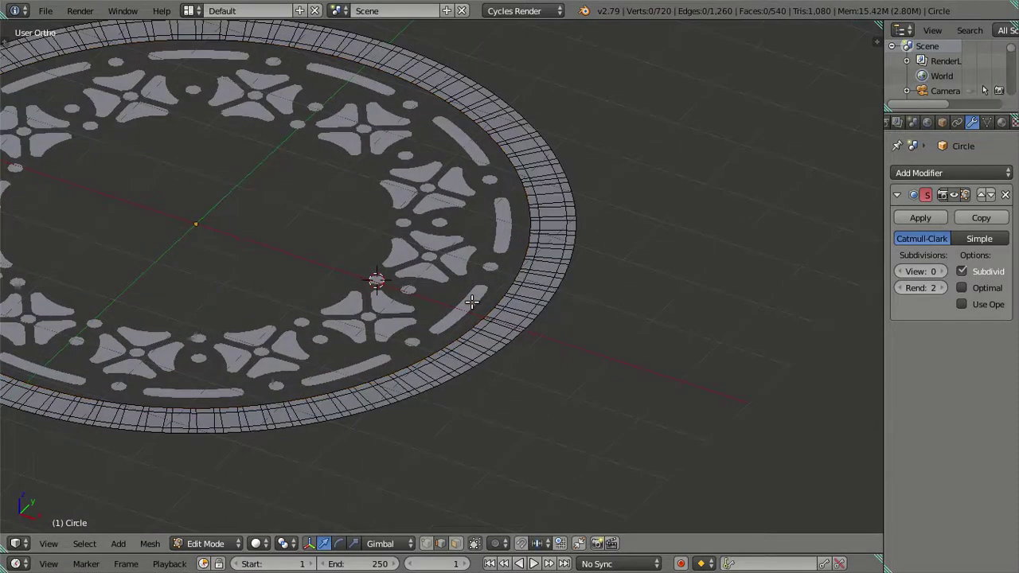
# Step: Leave Edit Mode and orbit to a low side view to inspect the smoothed ring
pyautogui.scroll(2, 416, 344)
pyautogui.press('Tab')
pyautogui.scroll(-2, 420, 327)
pyautogui.hotkey('ctrl', 'space')
pyautogui.moveTo(420, 356)
pyautogui.mouseDown(button='middle')
pyautogui.moveTo(498, 249)
pyautogui.moveTo(476, 409)
pyautogui.moveTo(459, 379)
pyautogui.moveTo(467, 269)
pyautogui.mouseUp(button='middle')
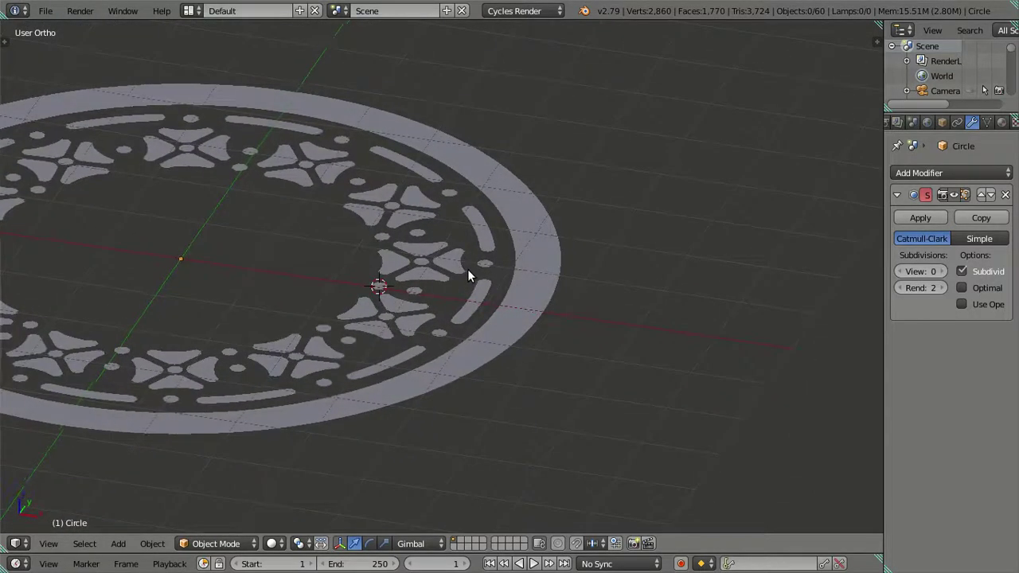
pyautogui.moveTo(306, 280)
pyautogui.keyDown('shift'); pyautogui.mouseDown(button='middle')
pyautogui.moveTo(466, 278)
pyautogui.moveTo(491, 307)
pyautogui.moveTo(501, 398)
pyautogui.moveTo(478, 323)
pyautogui.mouseUp(button='middle'); pyautogui.keyUp('shift')
pyautogui.scroll(-2, 501, 391)
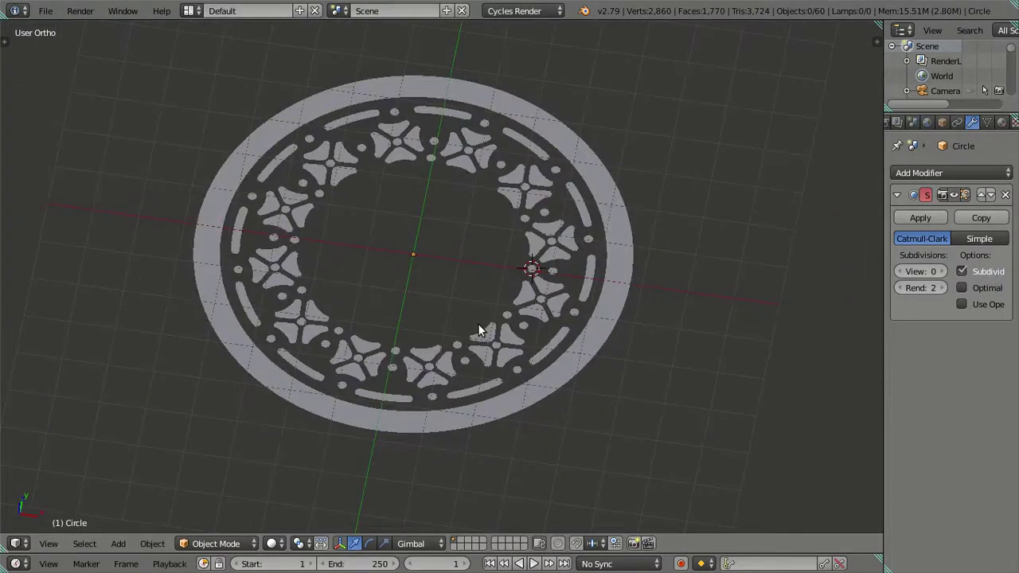
# Step: Return to Top Ortho view with the ring centred over the OREO emblem reference
pyautogui.press('KP_7')
pyautogui.scroll(2, 510, 323)
pyautogui.scroll(1, 605, 310)
pyautogui.press('Tab')
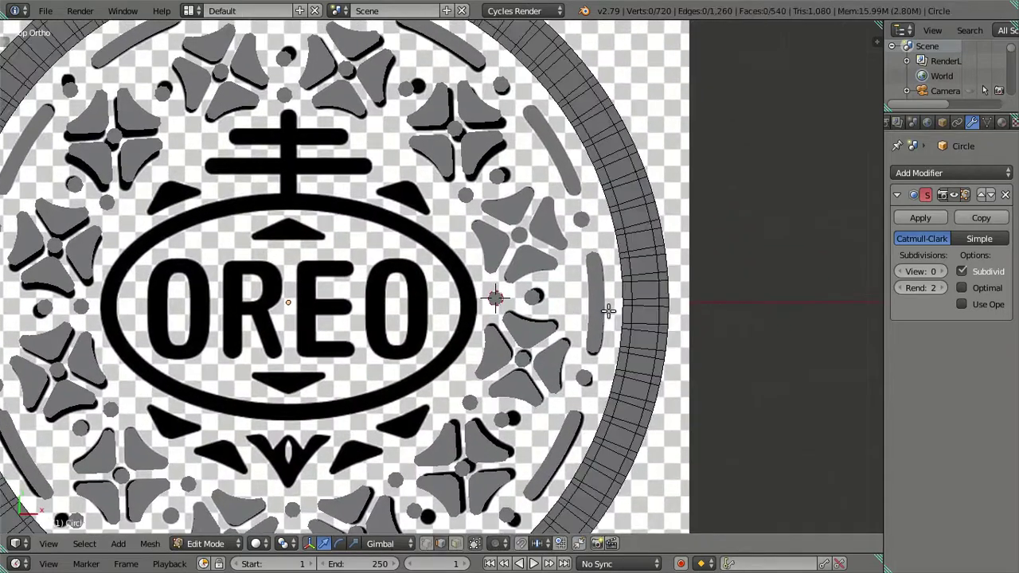
pyautogui.scroll(2, 649, 309)
pyautogui.keyDown('shift'); pyautogui.moveTo(743, 292); pyautogui.dragTo(403, 330, button='middle'); pyautogui.keyUp('shift')
pyautogui.scroll(2, 398, 329)
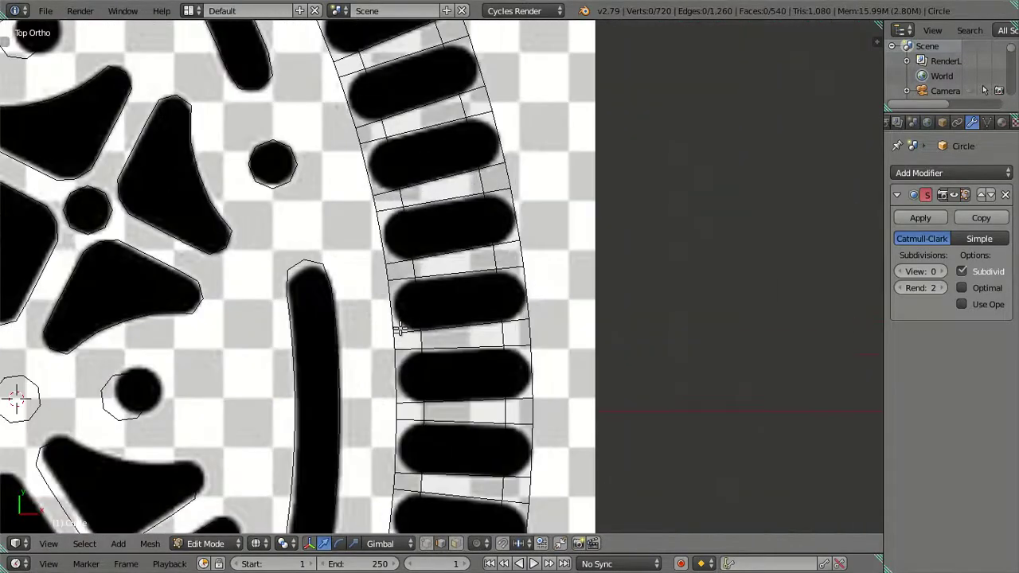
pyautogui.press('z')
pyautogui.scroll(-5, 400, 328)
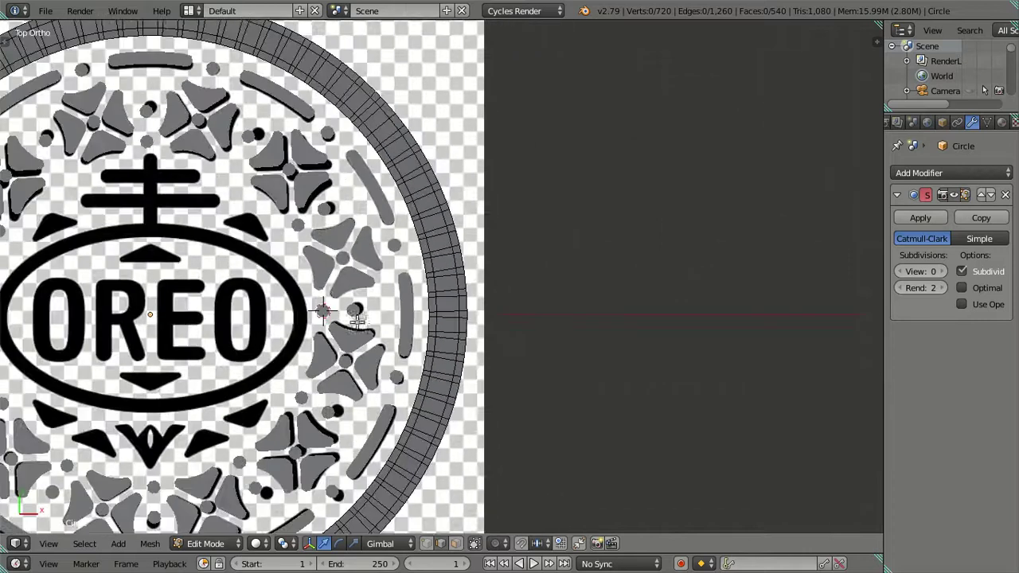
pyautogui.keyDown('shift'); pyautogui.moveTo(358, 322); pyautogui.dragTo(410, 309, button='middle'); pyautogui.keyUp('shift')
pyautogui.press('Tab')
pyautogui.scroll(-4, 410, 309)
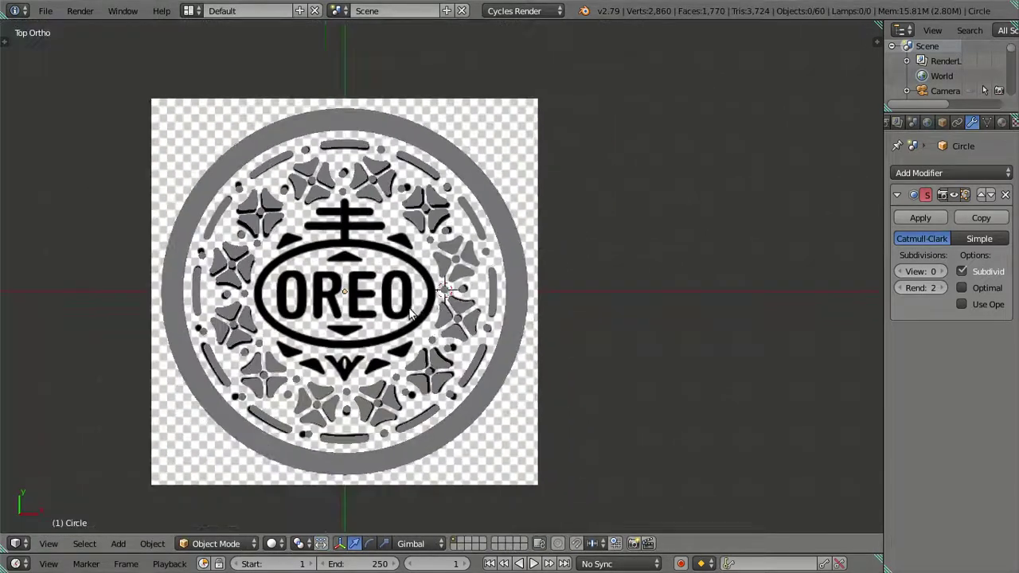
# Step: Snap the 3D cursor to the world centre and add a circle mesh there
pyautogui.hotkey('shift', 's')
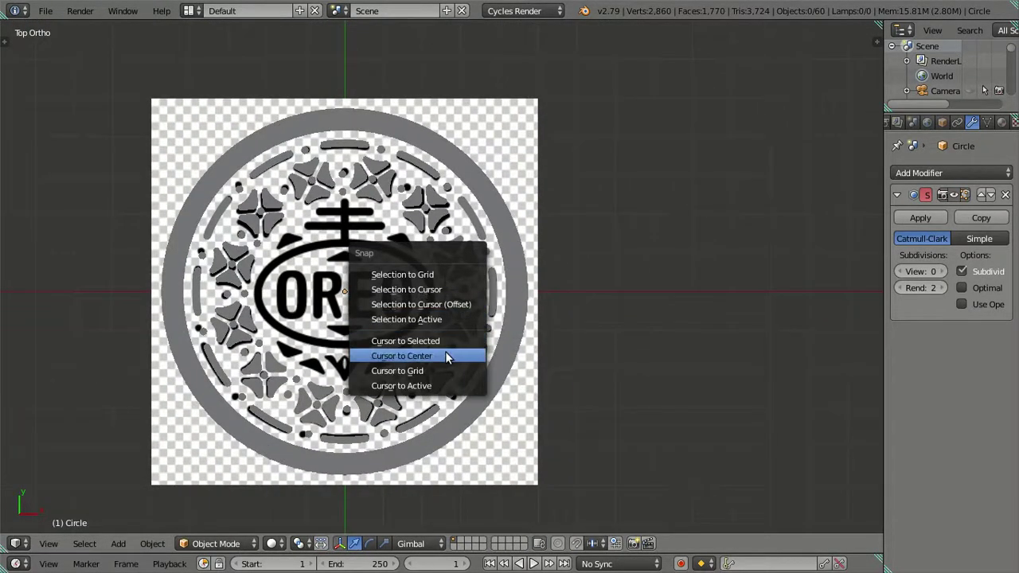
pyautogui.click(445, 352)
pyautogui.hotkey('shift', 'a')
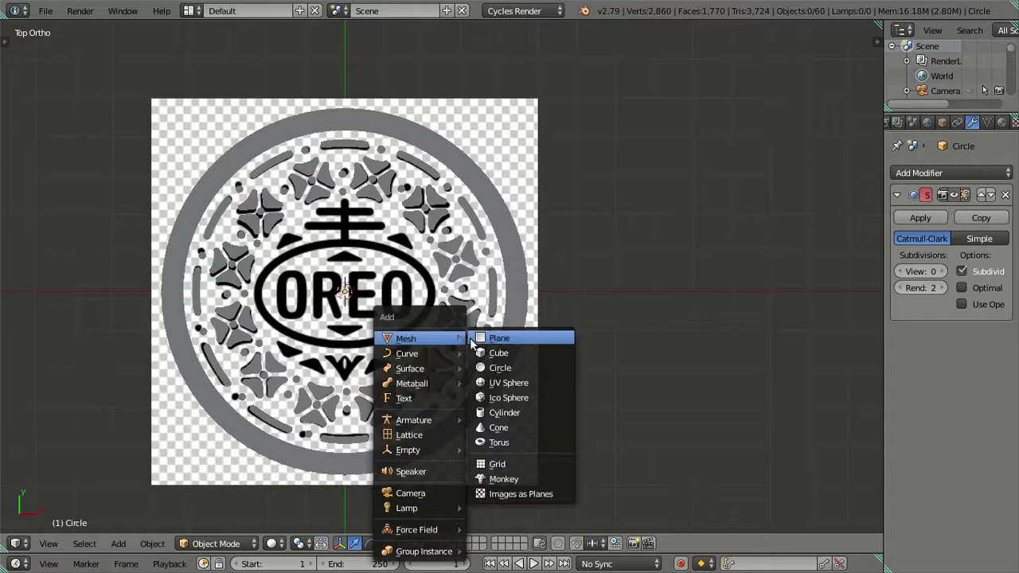
pyautogui.click(500, 370)
pyautogui.scroll(2, 415, 333)
pyautogui.scroll(2, 415, 333)
pyautogui.scroll(-1, 415, 332)
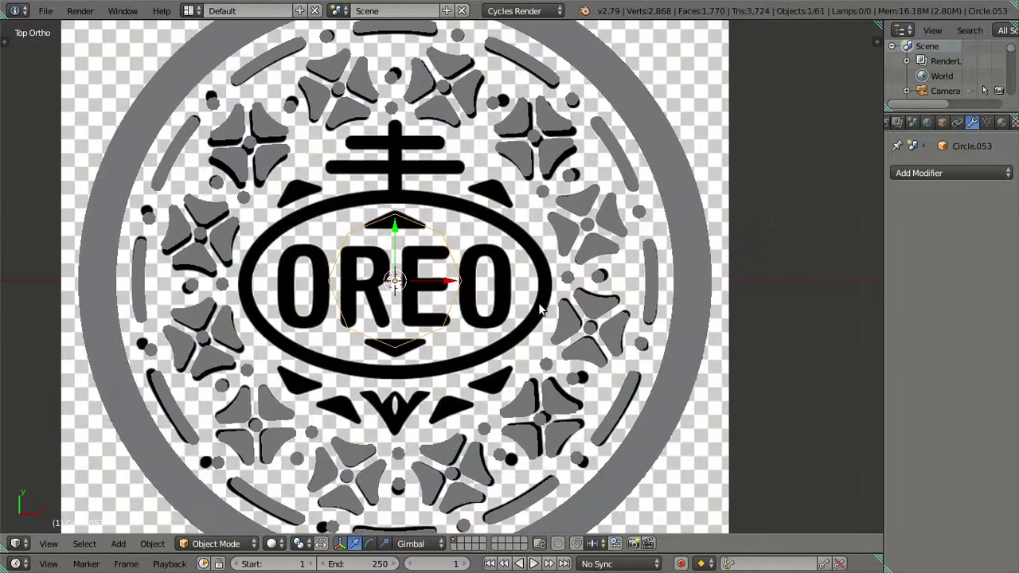
# Step: Give the new circle 60 vertices and switch to editing its mesh
pyautogui.press('t')
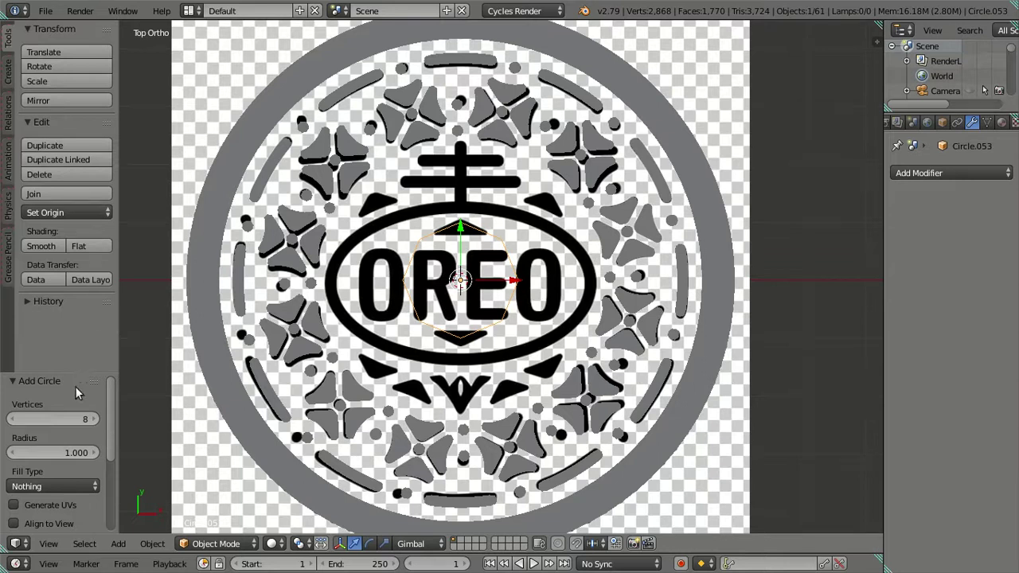
pyautogui.moveTo(76, 419); pyautogui.dragTo(75, 419)
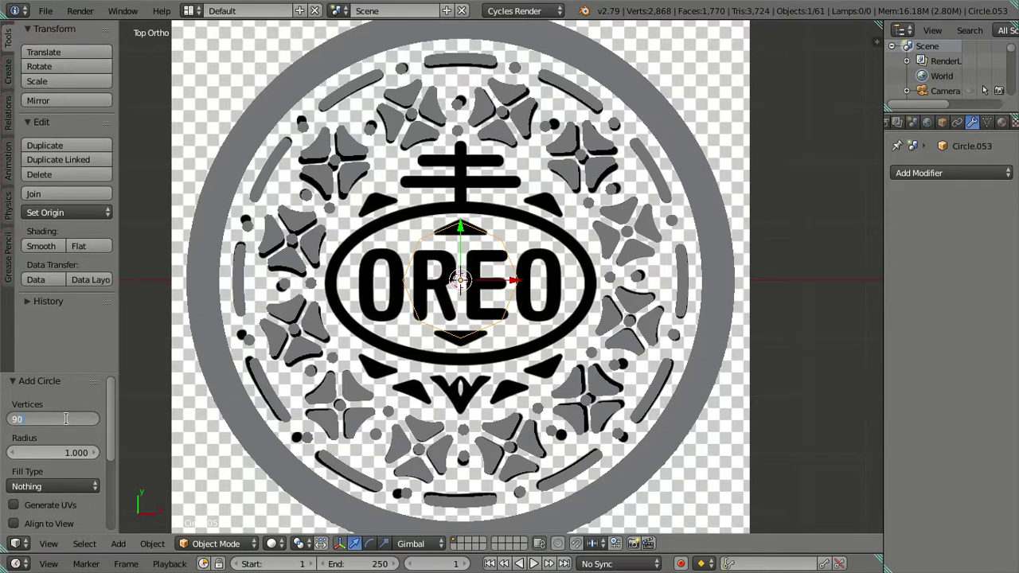
pyautogui.write('60')
pyautogui.press('Return')
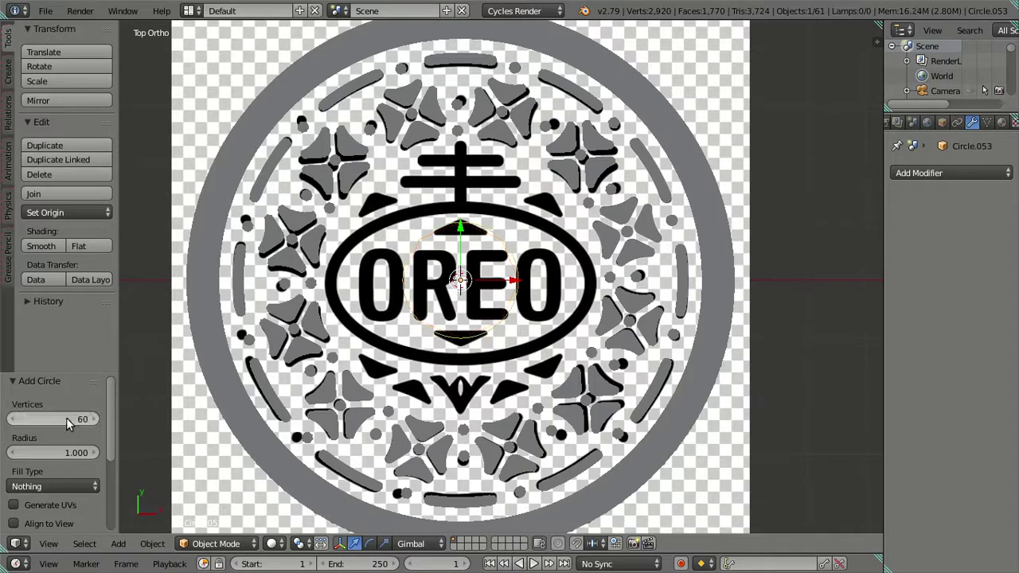
pyautogui.press('Tab')
pyautogui.scroll(2, 525, 311)
pyautogui.scroll(1, 543, 308)
pyautogui.press('t')
pyautogui.press('Tab')
pyautogui.press('Tab')
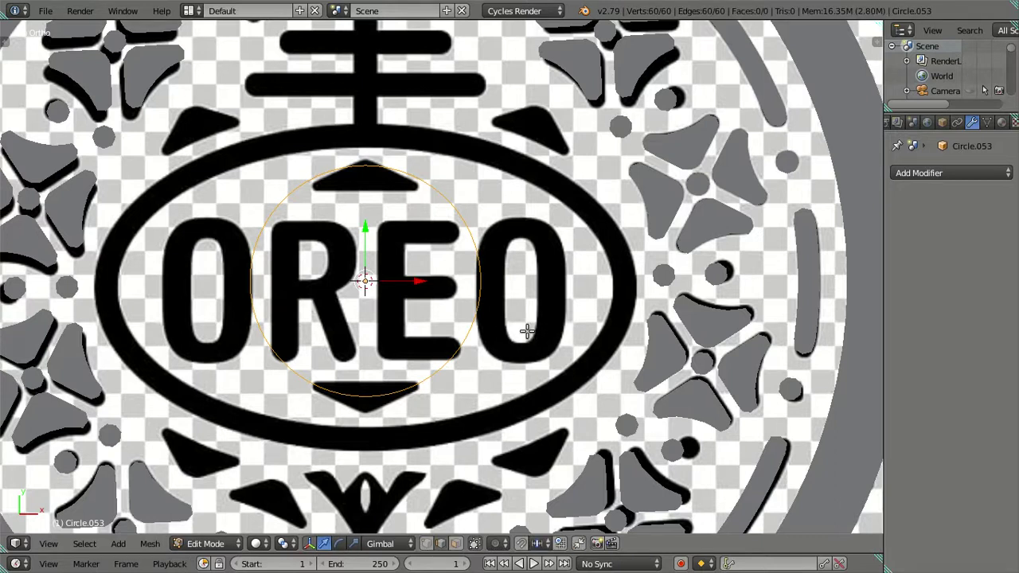
# Step: Scale the circle up and nudge it vertically onto the OREO oval
pyautogui.press('s')
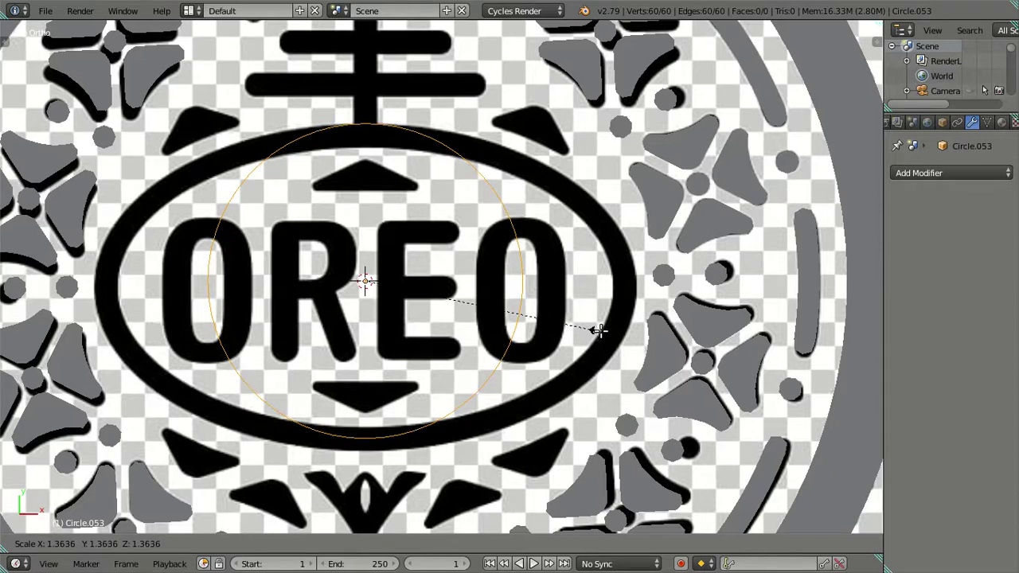
pyautogui.click(599, 331)
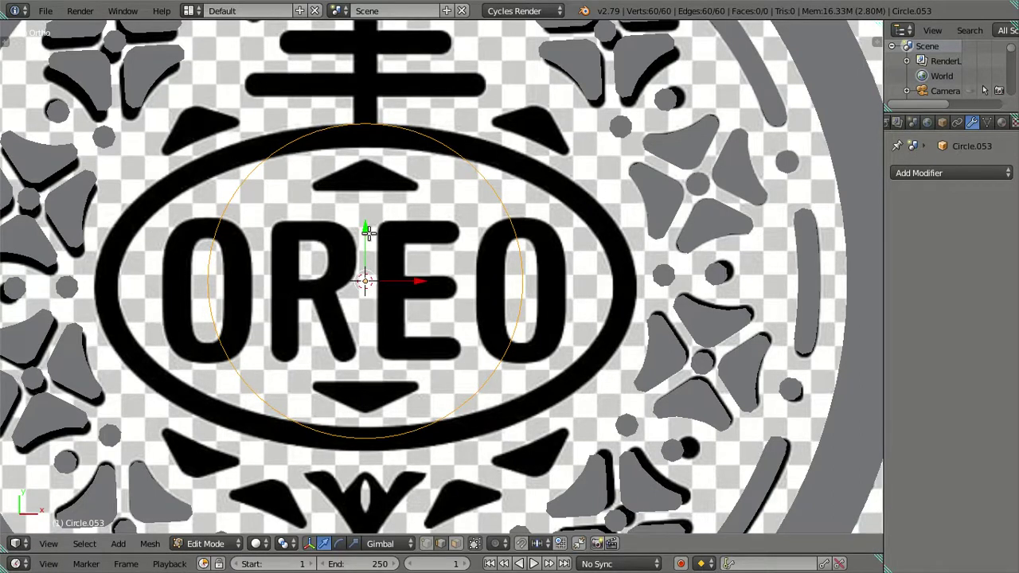
pyautogui.moveTo(366, 229); pyautogui.dragTo(375, 235)
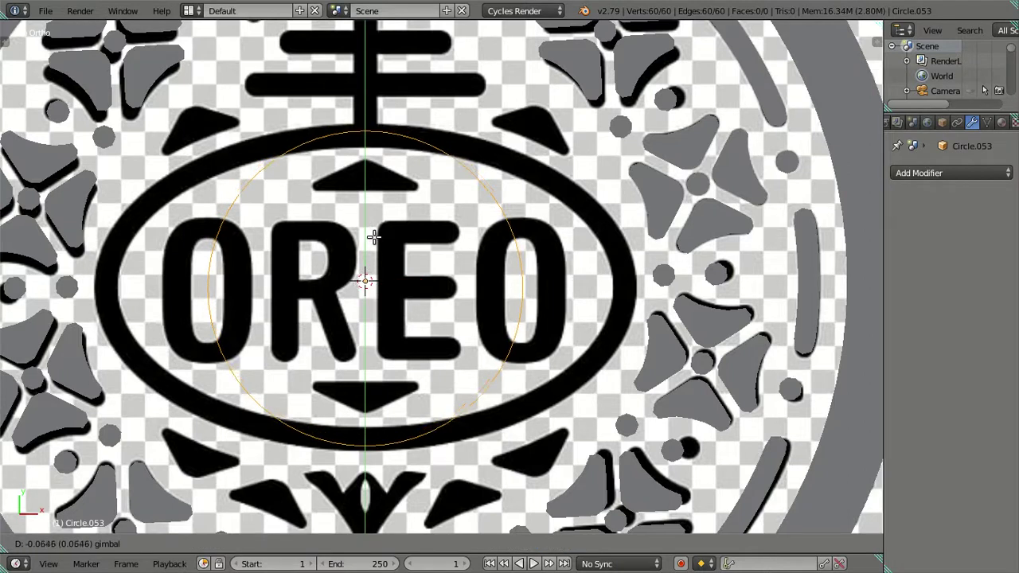
pyautogui.moveTo(375, 235)
pyautogui.mouseDown()
pyautogui.moveTo(393, 250)
pyautogui.moveTo(366, 229)
pyautogui.mouseUp()
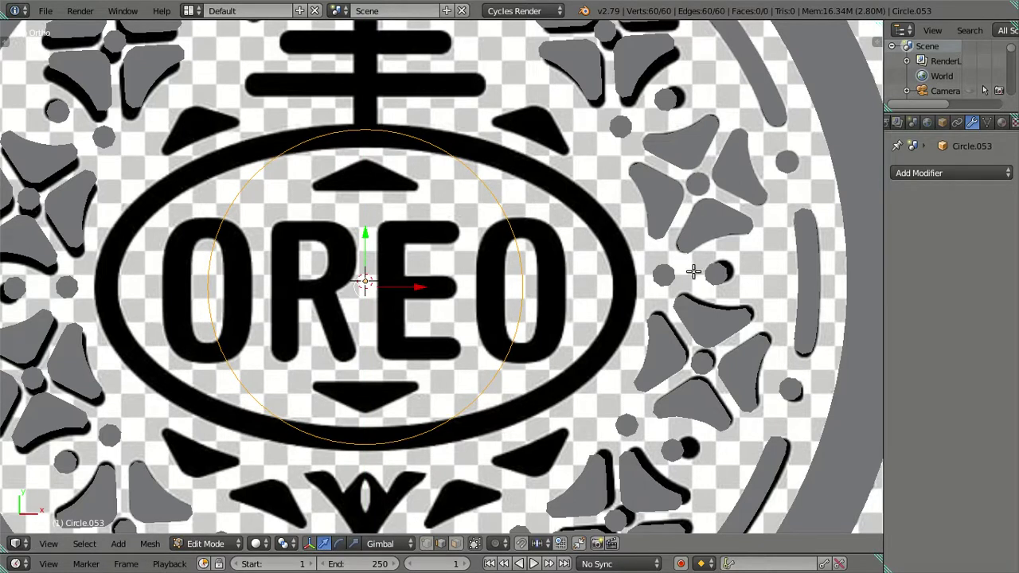
pyautogui.press('s')
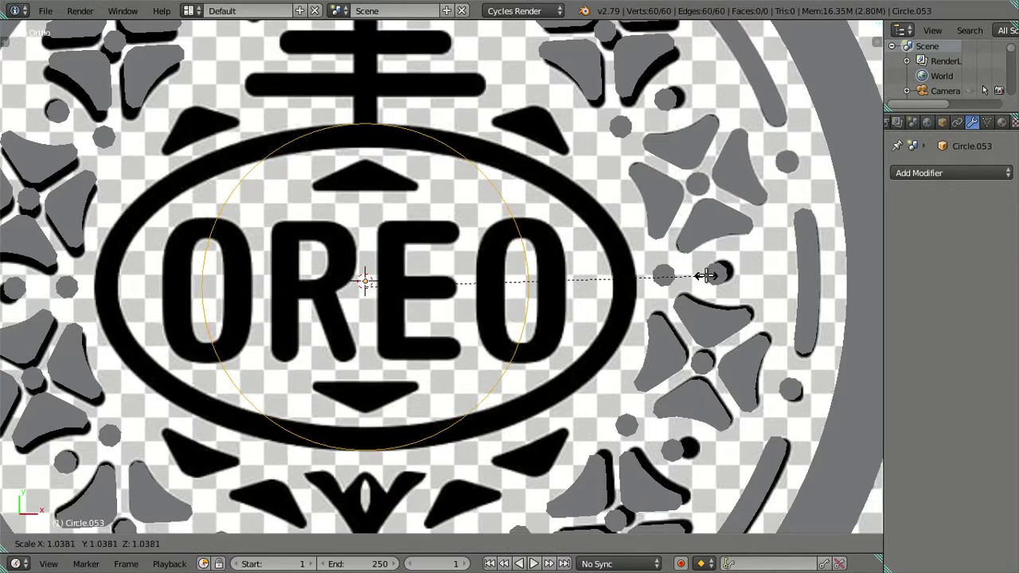
pyautogui.click(706, 276)
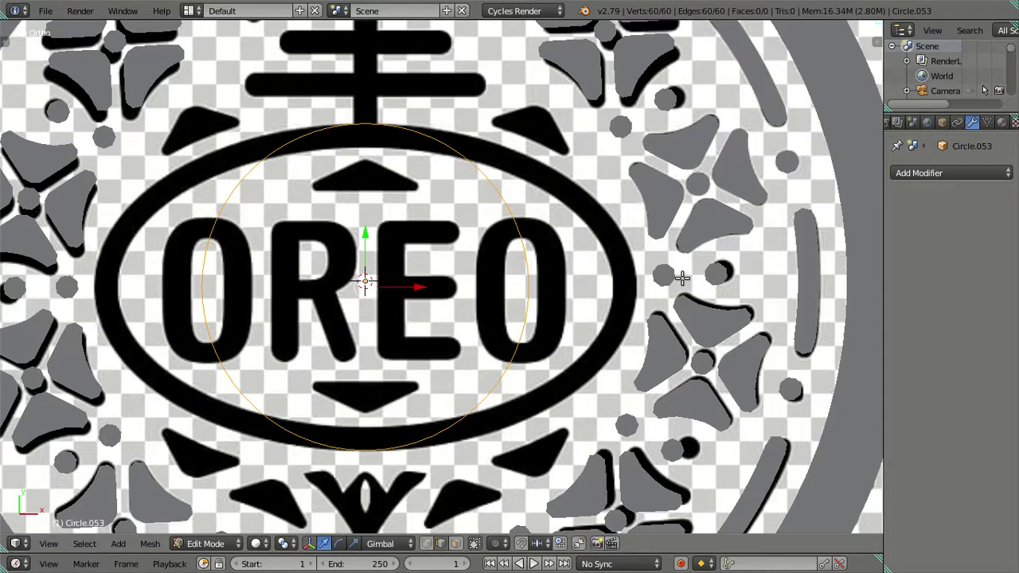
# Step: Stretch the circle along X to match the oval's width
pyautogui.press('s')
pyautogui.press('x')
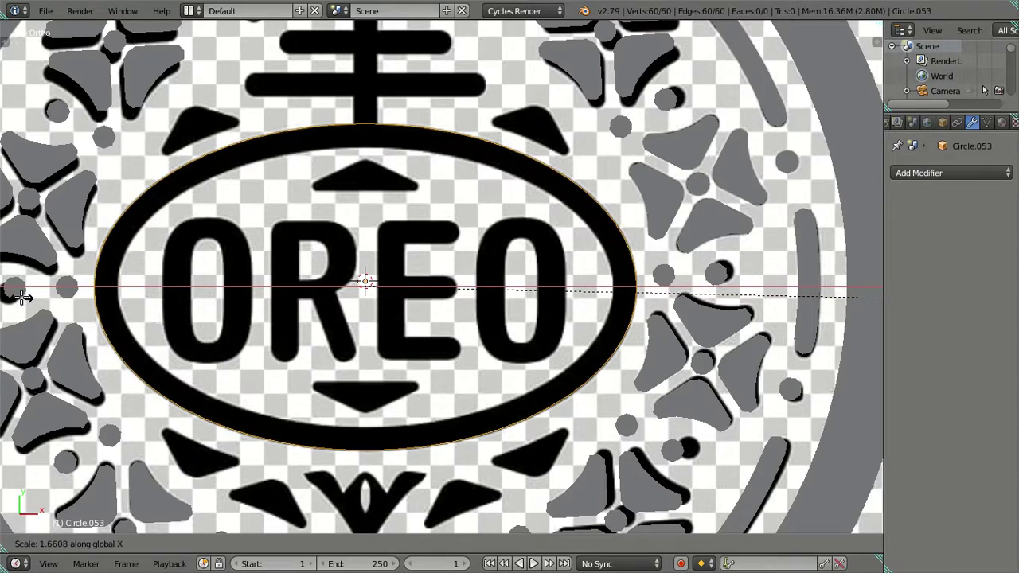
pyautogui.click(24, 297)
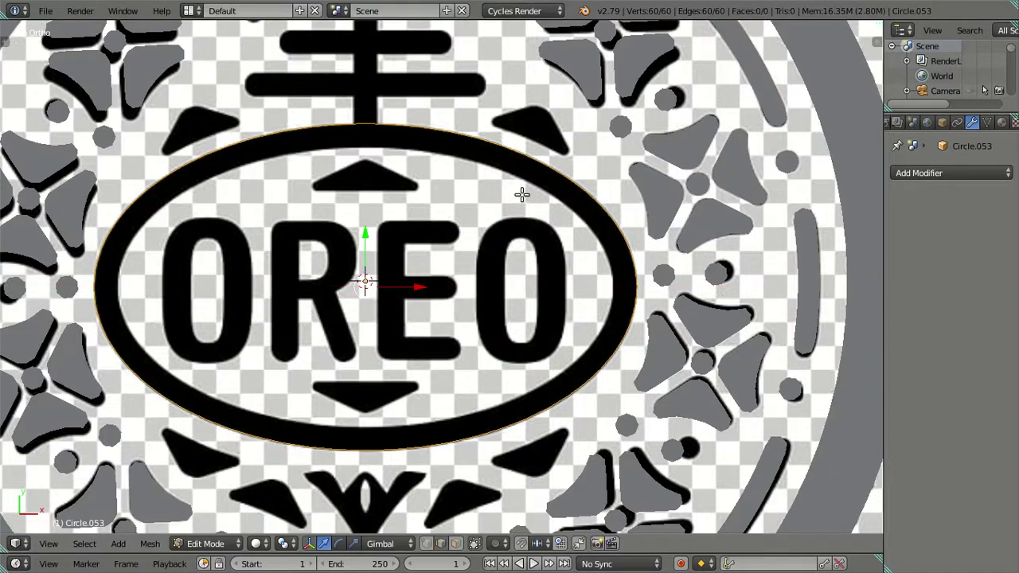
pyautogui.scroll(2, 473, 207)
pyautogui.scroll(2, 473, 207)
# Step: Extrude the oval outline in place to create an inner loop
pyautogui.moveTo(152, 116)
pyautogui.keyDown('shift'); pyautogui.mouseDown(button='middle')
pyautogui.moveTo(454, 291)
pyautogui.moveTo(398, 279)
pyautogui.mouseUp(button='middle'); pyautogui.keyUp('shift')
pyautogui.scroll(2, 441, 275)
pyautogui.scroll(-8, 440, 272)
pyautogui.scroll(1, 460, 291)
pyautogui.scroll(2, 556, 338)
pyautogui.press('e')
pyautogui.rightClick(596, 342)
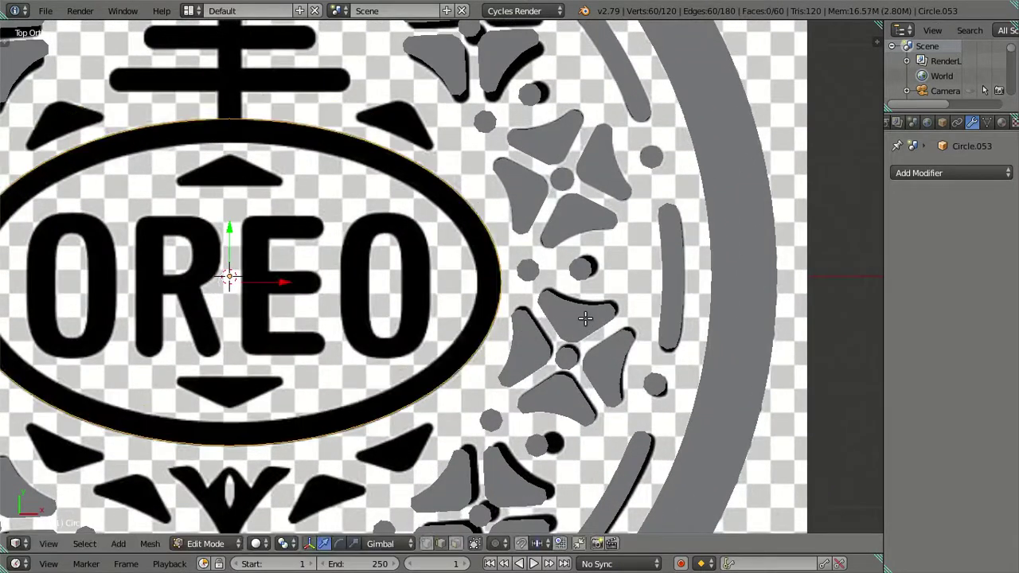
pyautogui.scroll(1, 609, 324)
pyautogui.press('s')
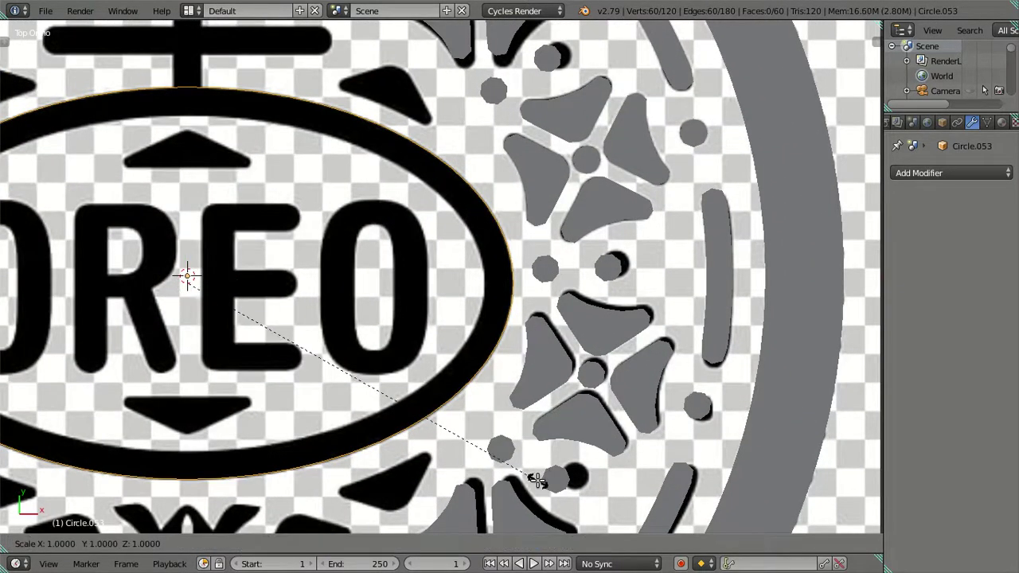
pyautogui.rightClick(490, 486)
pyautogui.press('s')
pyautogui.rightClick(482, 466)
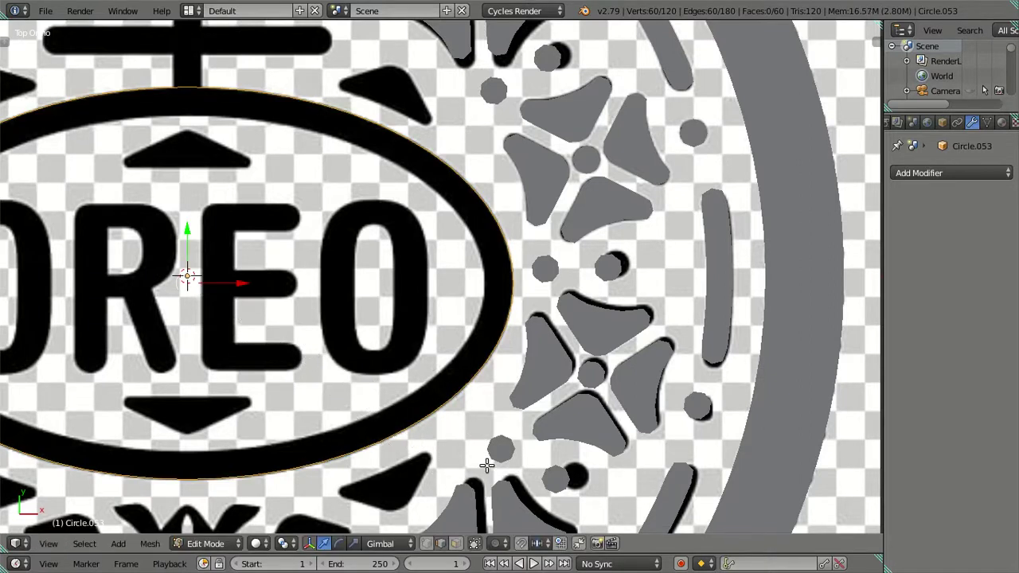
pyautogui.press('s')
pyautogui.rightClick(451, 461)
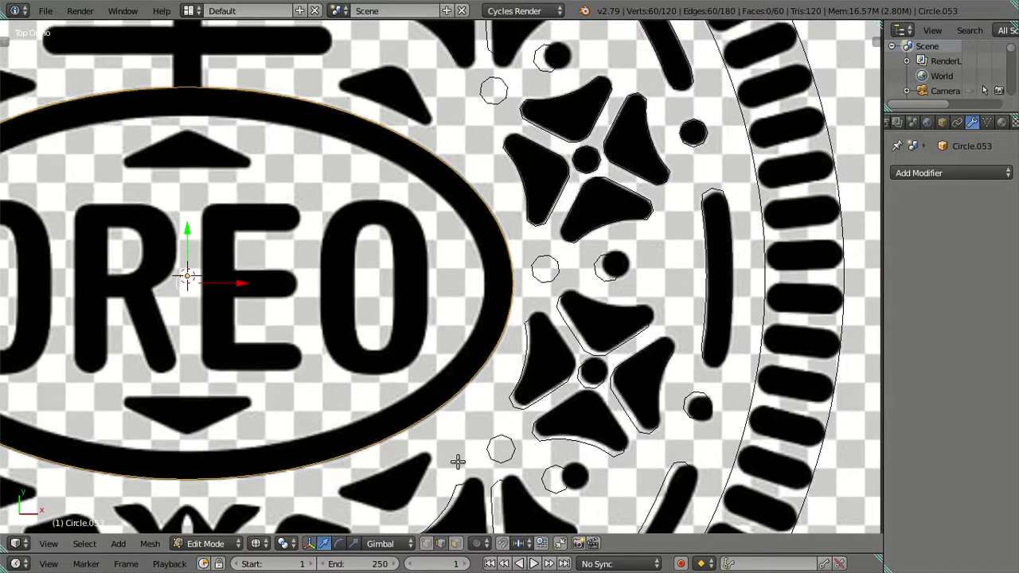
# Step: Shrink the inner loop along Y and X to the black oval's thickness, then show wireframe
pyautogui.press('s')
pyautogui.press('y')
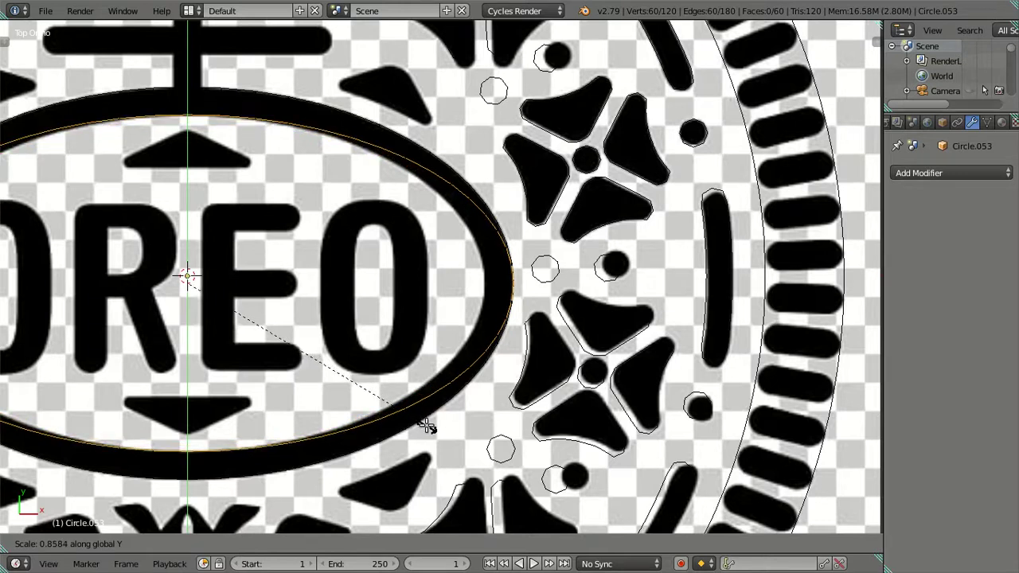
pyautogui.click(429, 424)
pyautogui.press('s')
pyautogui.press('x')
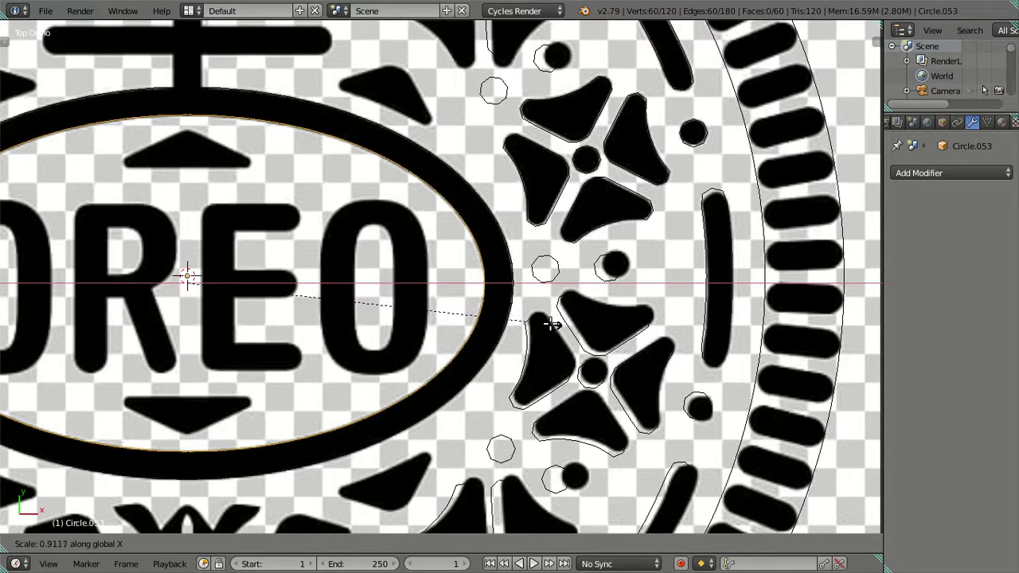
pyautogui.click(552, 324)
pyautogui.scroll(4, 552, 303)
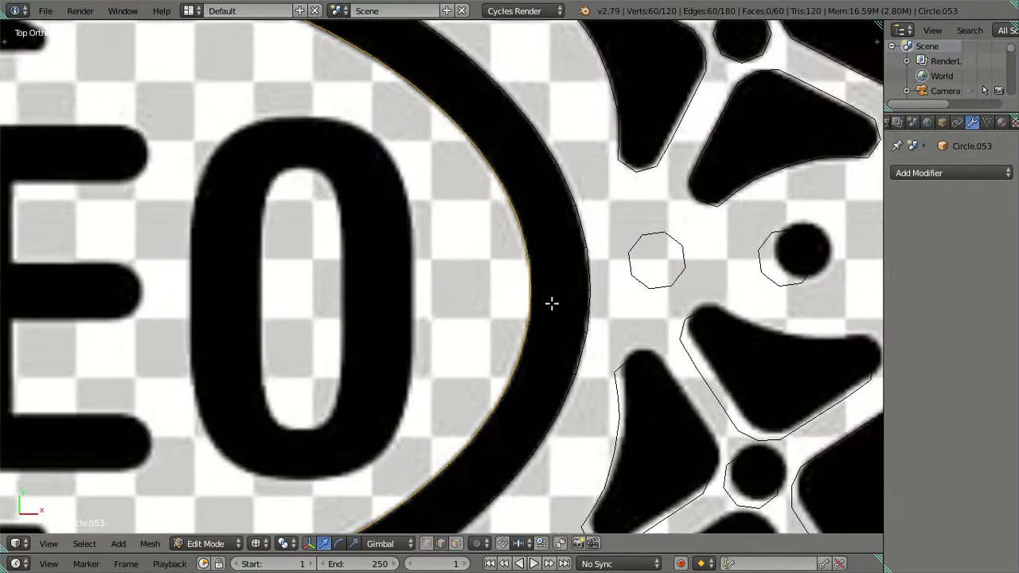
pyautogui.scroll(-6, 552, 303)
pyautogui.press('a')
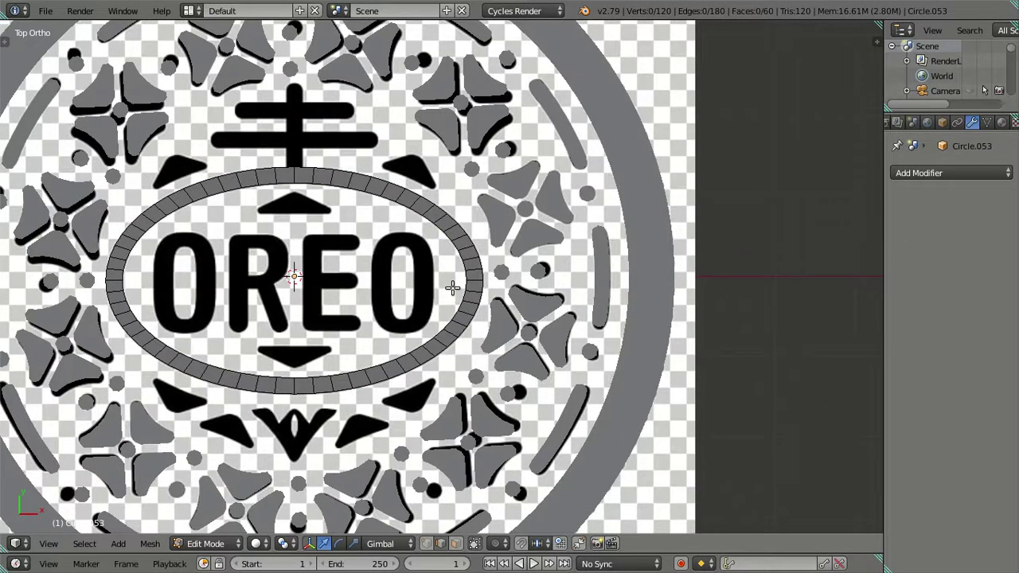
pyautogui.press('z')
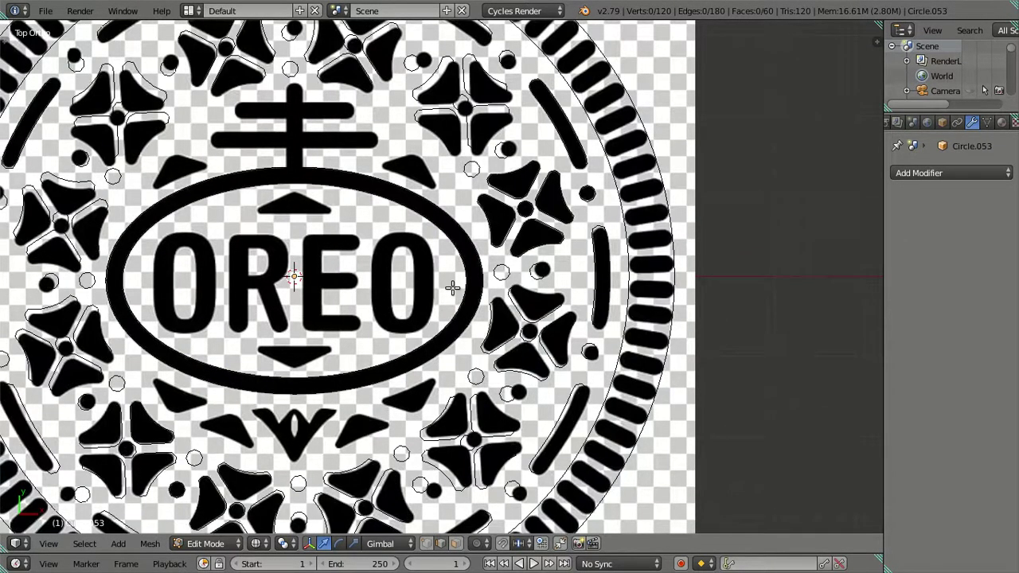
pyautogui.scroll(-2, 442, 286)
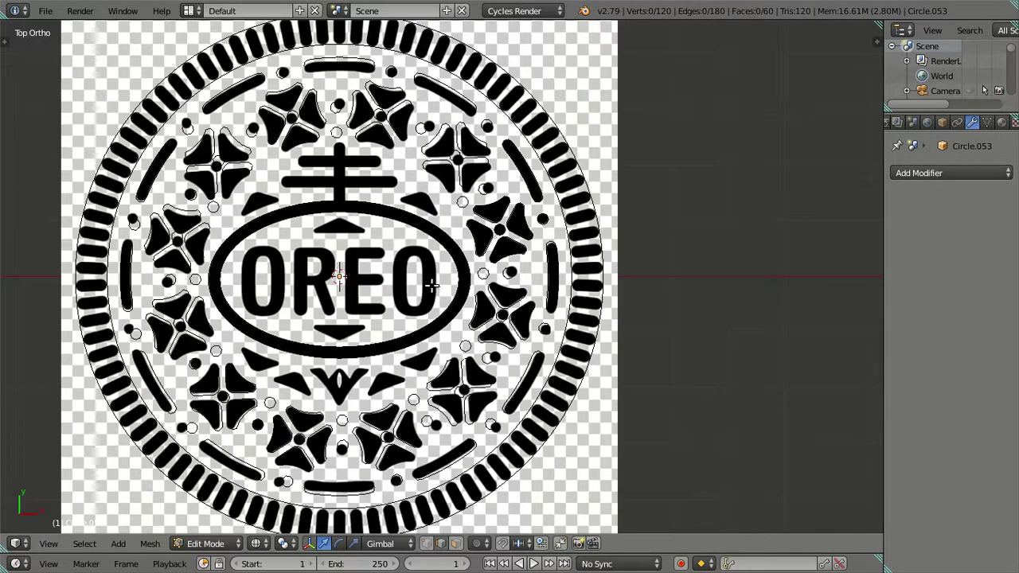
pyautogui.scroll(2, 430, 280)
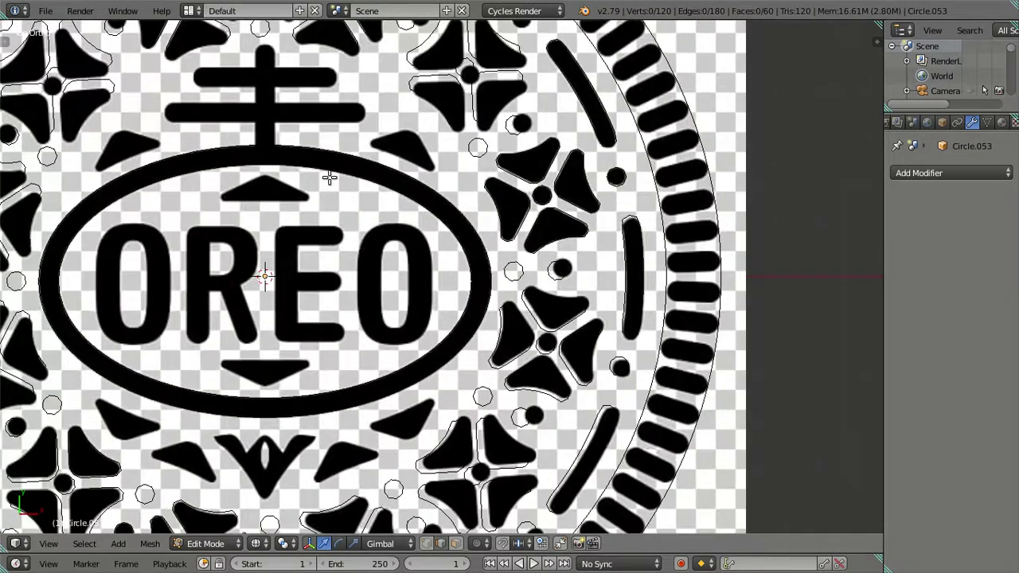
# Step: Bring the top of the oval ring into view in Edit Mode with nothing selected
pyautogui.keyDown('shift'); pyautogui.moveTo(329, 175); pyautogui.dragTo(484, 311, button='middle'); pyautogui.keyUp('shift')
pyautogui.press('Tab')
pyautogui.scroll(5, 470, 315)
pyautogui.press('Tab')
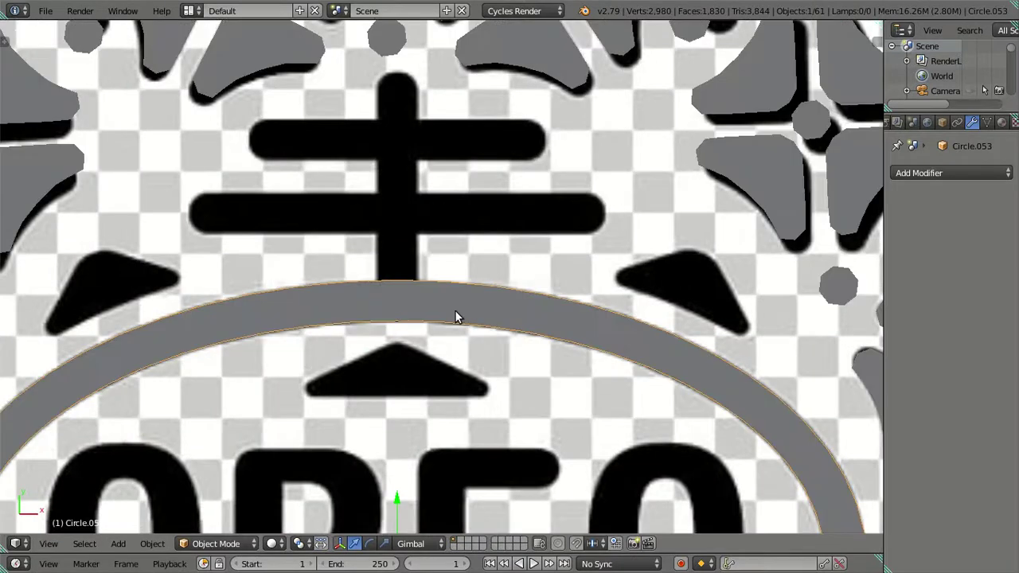
pyautogui.scroll(2, 445, 312)
pyautogui.press('a')
pyautogui.press('a')
pyautogui.scroll(2, 404, 308)
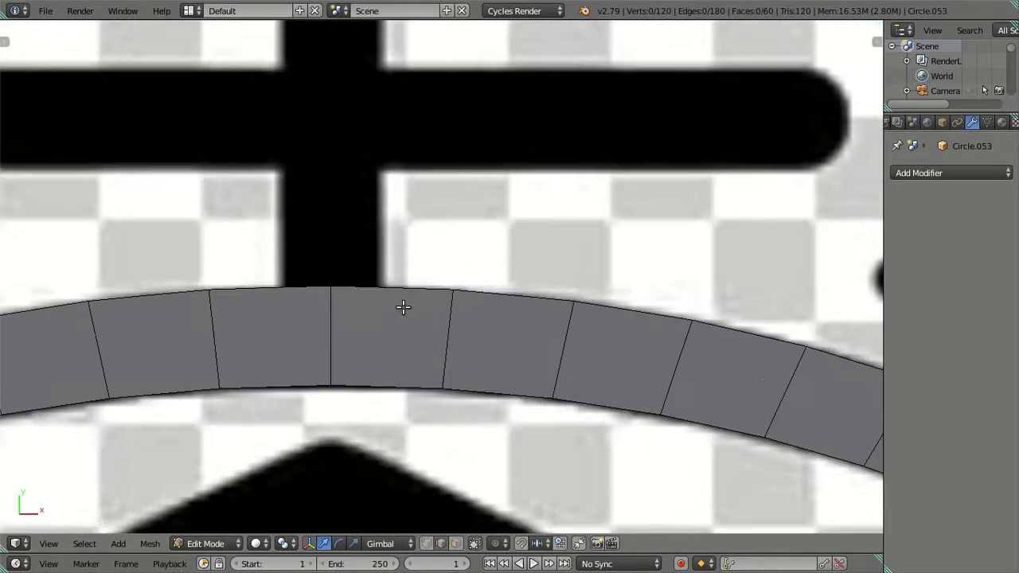
# Step: Add 7 loop cuts across the ring, keeping three and dissolving the rest
pyautogui.hotkey('ctrl', 'r')
pyautogui.scroll(1, 409, 302)
pyautogui.scroll(2, 410, 303)
pyautogui.scroll(1, 416, 304)
pyautogui.scroll(1, 416, 304)
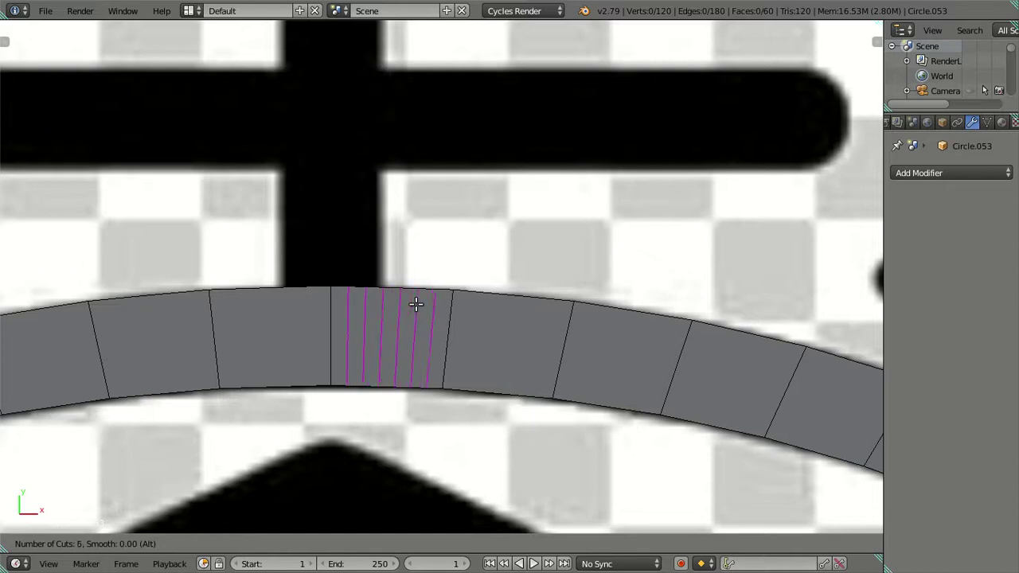
pyautogui.scroll(1, 416, 304)
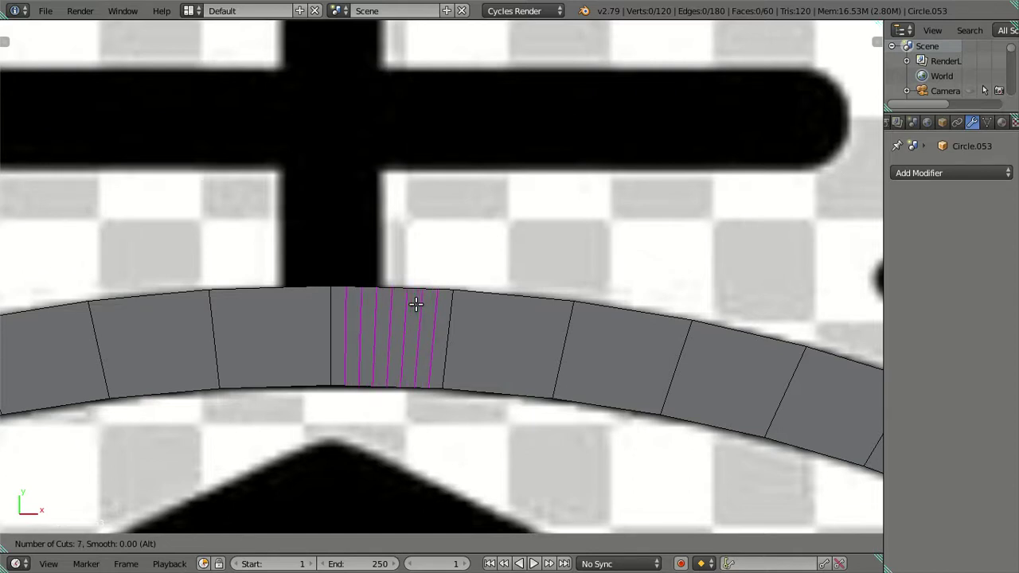
pyautogui.click(415, 305)
pyautogui.rightClick(415, 304)
pyautogui.keyDown('alt'); pyautogui.keyDown('shift'); pyautogui.rightClick(377, 319); pyautogui.keyUp('shift'); pyautogui.keyUp('alt')
pyautogui.keyDown('alt'); pyautogui.keyDown('shift'); pyautogui.rightClick(393, 325); pyautogui.keyUp('shift'); pyautogui.keyUp('alt')
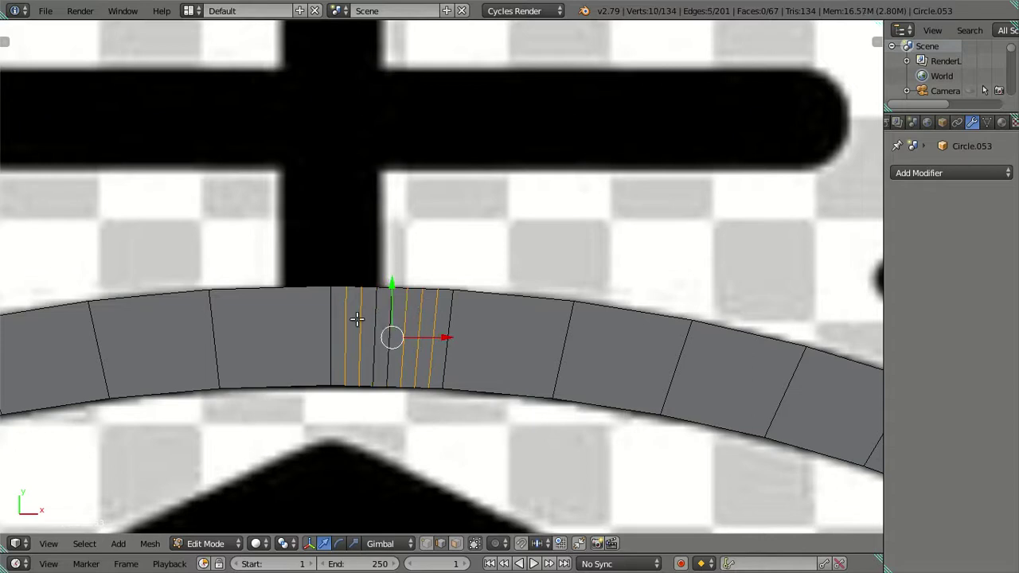
pyautogui.keyDown('alt'); pyautogui.keyDown('shift'); pyautogui.rightClick(358, 316); pyautogui.keyUp('shift'); pyautogui.keyUp('alt')
pyautogui.press('x')
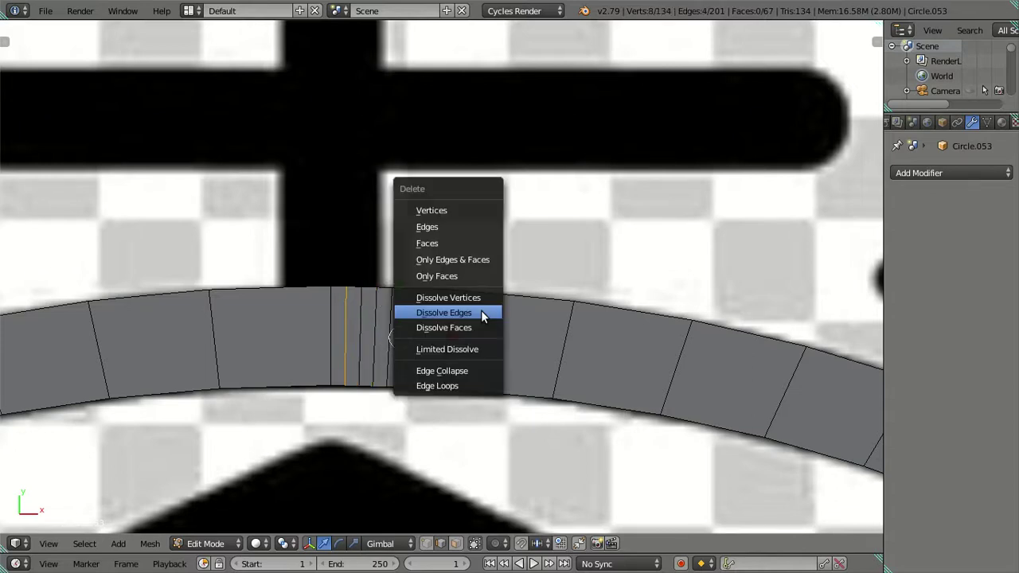
pyautogui.click(481, 312)
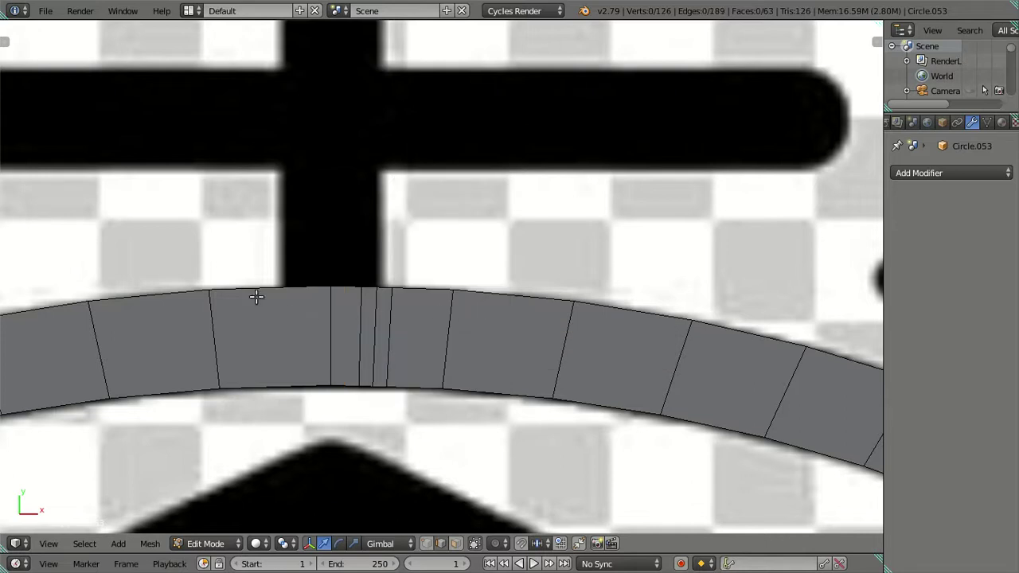
# Step: Add a second set of loop cuts, again keeping three and dissolving the others
pyautogui.hotkey('ctrl', 'r')
pyautogui.scroll(6, 258, 291)
pyautogui.click(267, 296)
pyautogui.rightClick(272, 299)
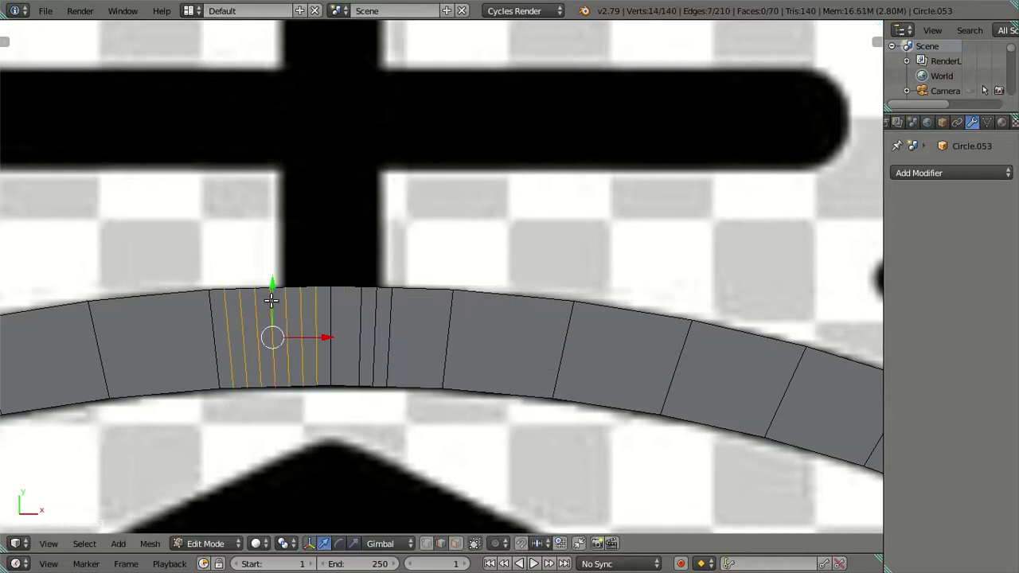
pyautogui.keyDown('alt'); pyautogui.keyDown('shift'); pyautogui.rightClick(284, 307); pyautogui.keyUp('shift'); pyautogui.keyUp('alt')
pyautogui.keyDown('alt'); pyautogui.keyDown('shift'); pyautogui.rightClick(287, 312); pyautogui.keyUp('shift'); pyautogui.keyUp('alt')
pyautogui.keyDown('alt'); pyautogui.keyDown('shift'); pyautogui.rightClick(305, 316); pyautogui.keyUp('shift'); pyautogui.keyUp('alt')
pyautogui.press('x')
pyautogui.click(450, 312)
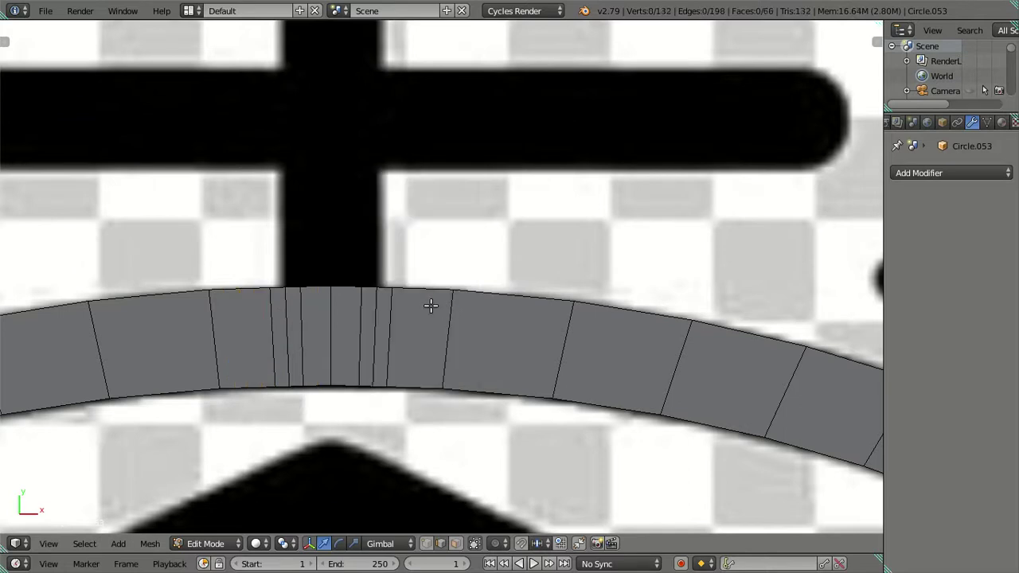
# Step: Select the four top-edge vertices of the ring beneath the cross's vertical stem
pyautogui.scroll(-1, 352, 278)
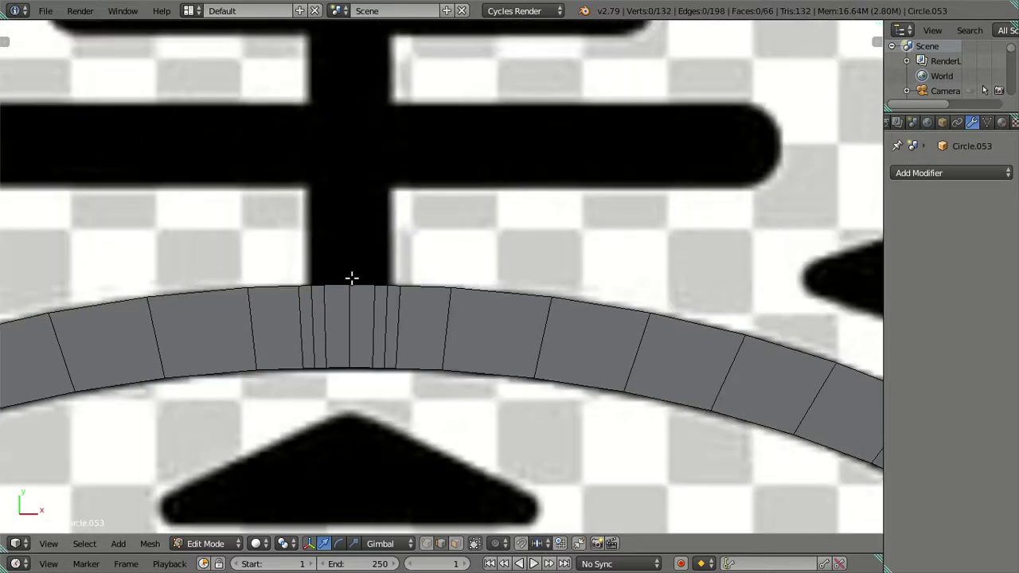
pyautogui.scroll(-1, 360, 375)
pyautogui.scroll(-2, 364, 391)
pyautogui.scroll(1, 401, 447)
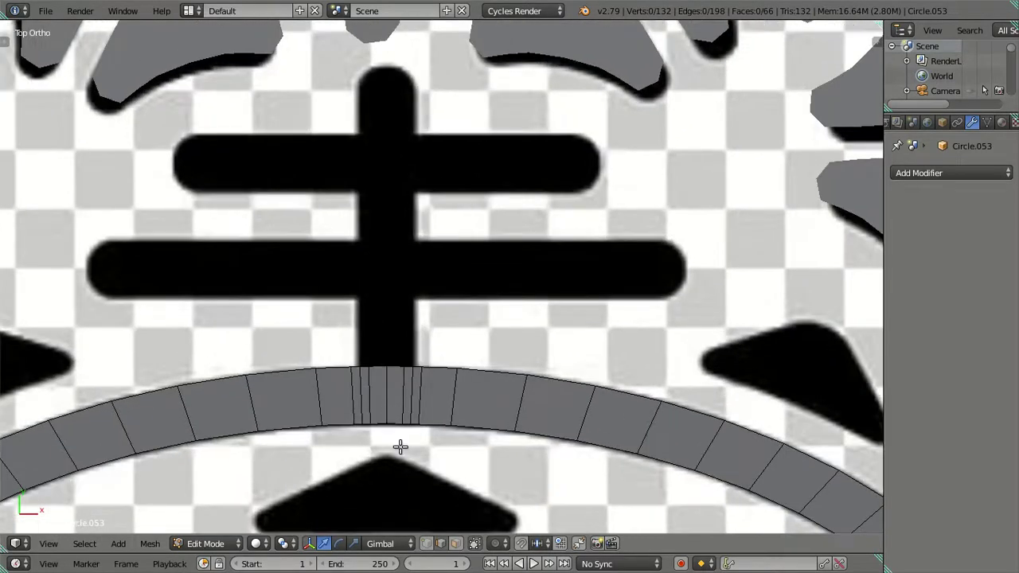
pyautogui.scroll(1, 401, 380)
pyautogui.scroll(1, 327, 422)
pyautogui.rightClick(309, 433)
pyautogui.keyDown('shift'); pyautogui.rightClick(345, 433); pyautogui.keyUp('shift')
pyautogui.keyDown('shift'); pyautogui.rightClick(377, 432); pyautogui.keyUp('shift')
pyautogui.keyDown('shift'); pyautogui.rightClick(389, 430); pyautogui.keyUp('shift')
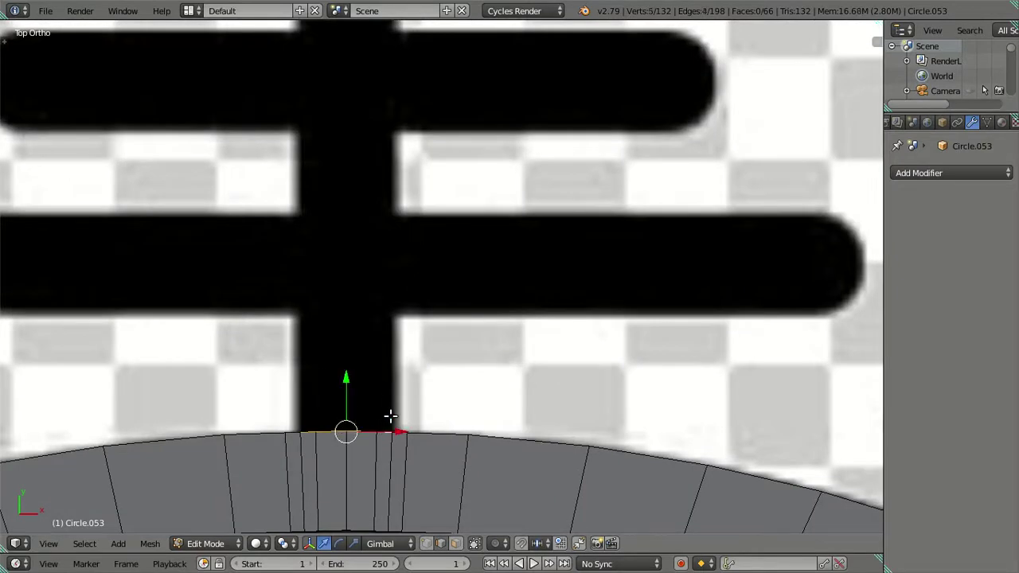
# Step: Extrude the top vertices straight up so the stem reaches the top of the cross
pyautogui.press('e')
pyautogui.rightClick(420, 317)
pyautogui.scroll(-2, 356, 380)
pyautogui.press('g')
pyautogui.press('y')
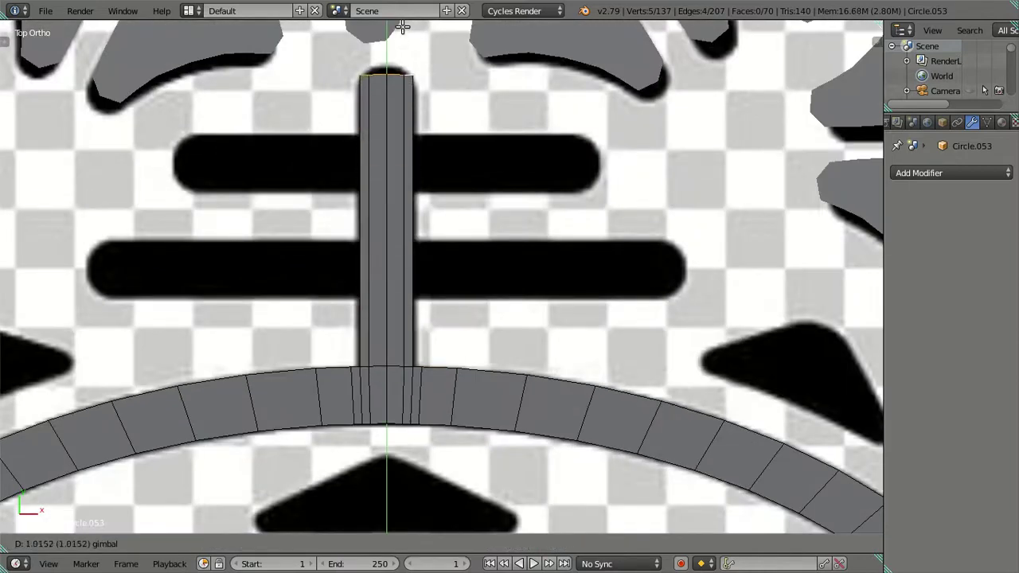
pyautogui.click(406, 40)
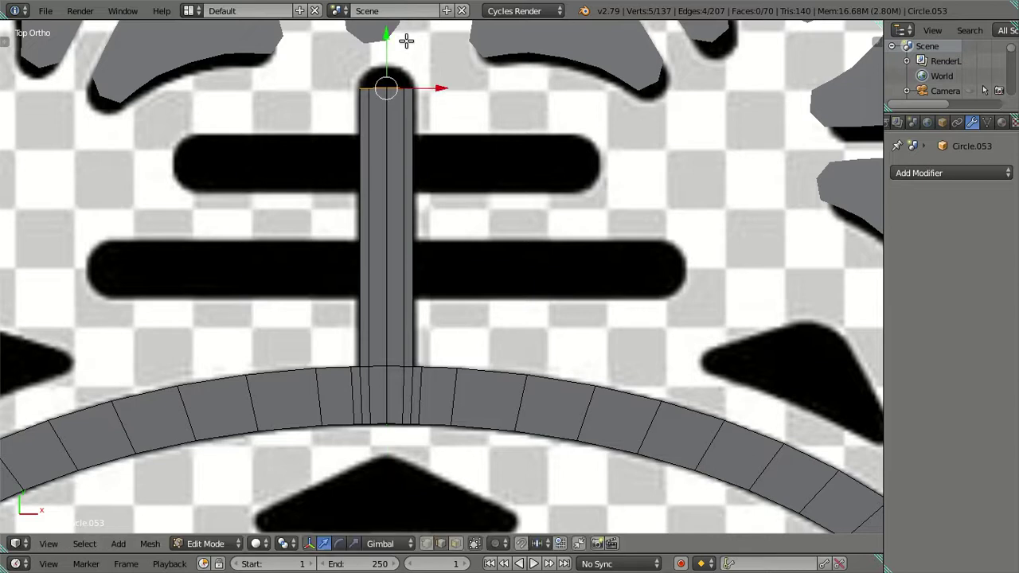
pyautogui.press('a')
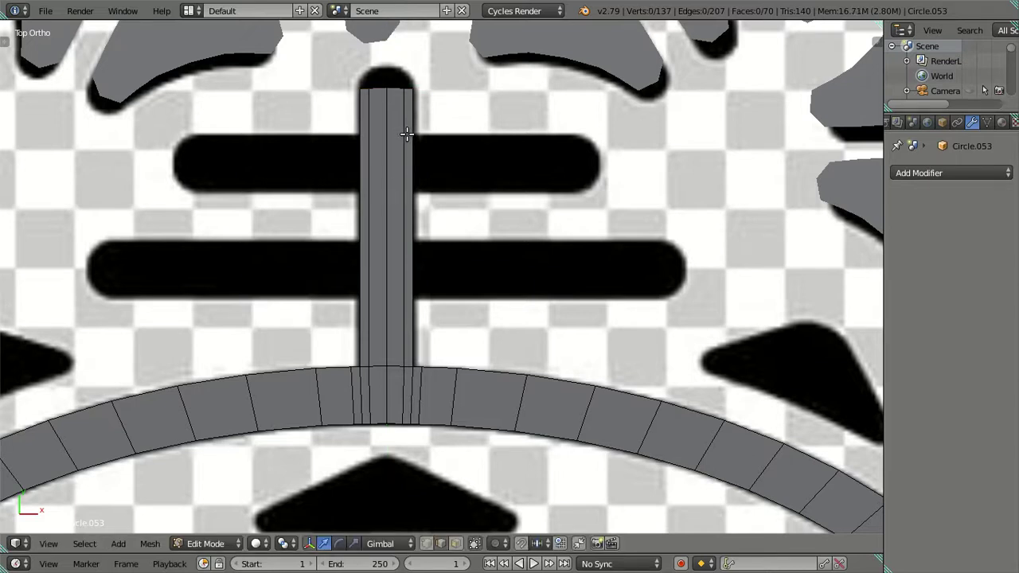
# Step: Add an unslid loop cut across the new stem and show the item properties panel
pyautogui.hotkey('ctrl', 'r')
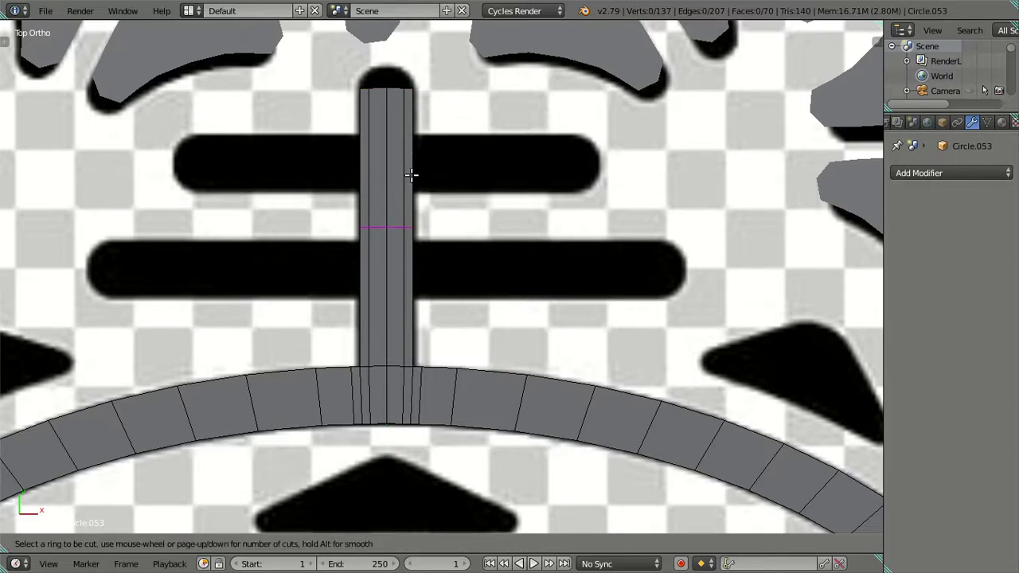
pyautogui.press('Escape')
pyautogui.hotkey('ctrl', 'r')
pyautogui.click(420, 164)
pyautogui.rightClick(420, 164)
pyautogui.press('n')
pyautogui.scroll(3, 426, 167)
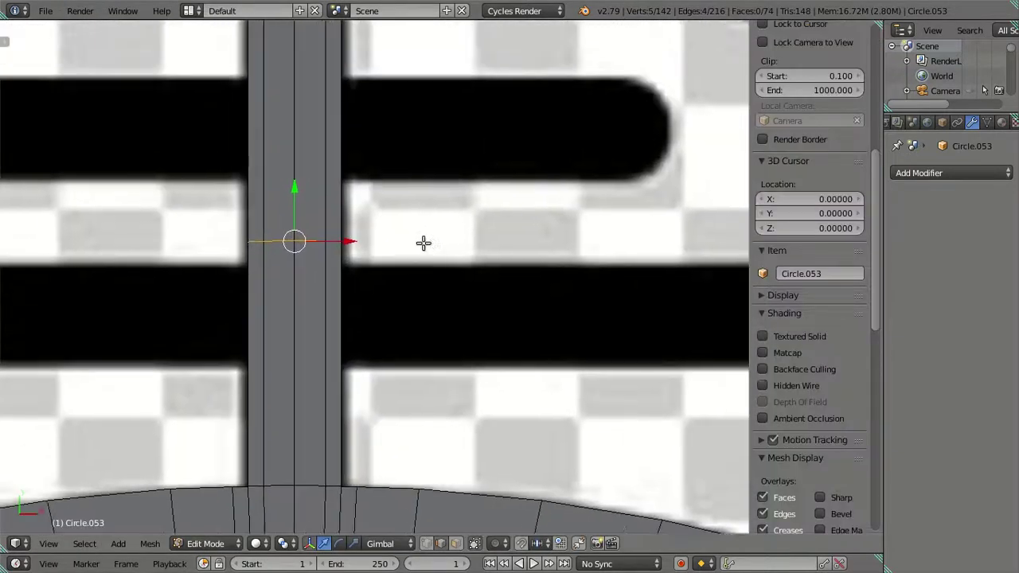
# Step: Switch to vertex selection in top view and select a vertex on the new loop
pyautogui.hotkey('ctrl', 'Tab')
pyautogui.click(403, 231)
pyautogui.hotkey('ctrl', 'Tab')
pyautogui.click(386, 219)
pyautogui.press('KP_7')
pyautogui.rightClick(243, 243)
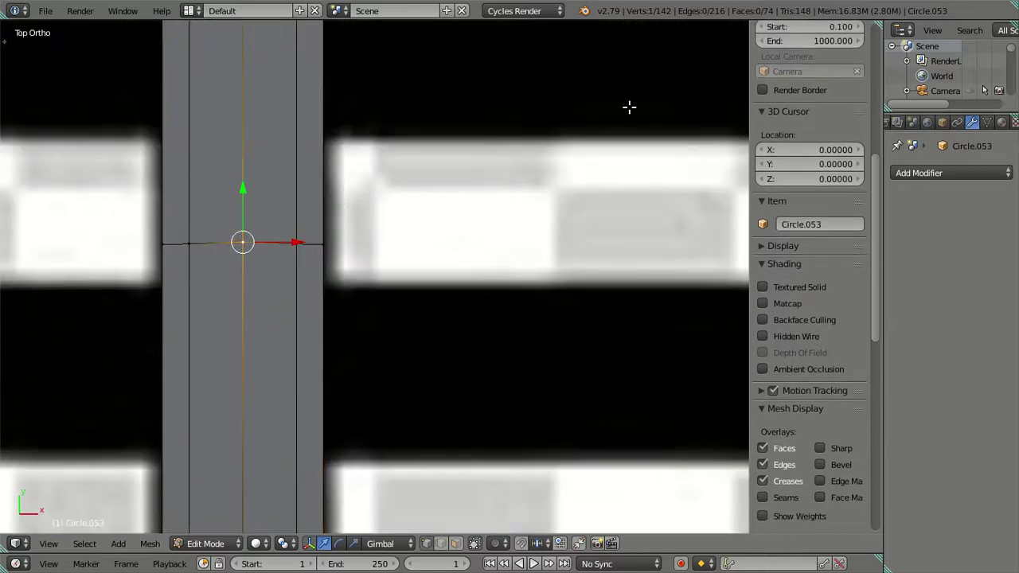
pyautogui.scroll(2, 810, 133)
pyautogui.scroll(6, 810, 133)
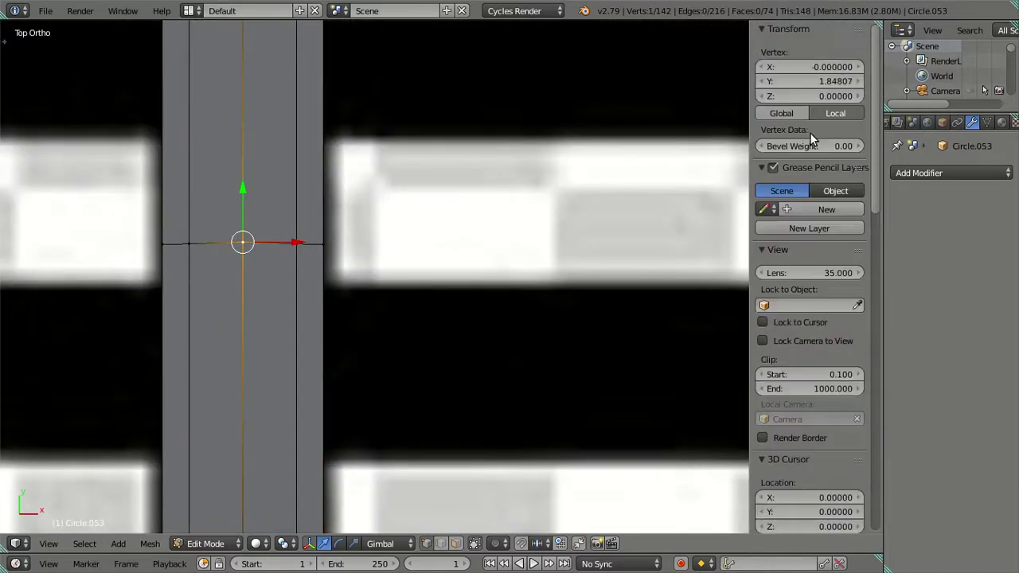
pyautogui.click(804, 81)
# Step: Move the stem's side vertices along X to ±0.09228, then deselect all
pyautogui.press('Escape')
pyautogui.press('g')
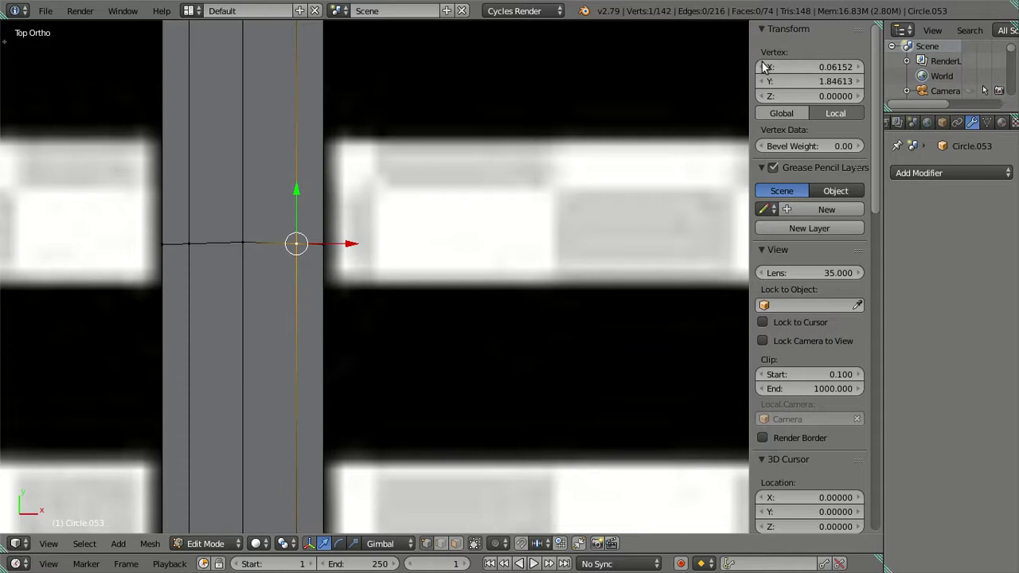
pyautogui.moveTo(296, 244); pyautogui.dragTo(323, 243)
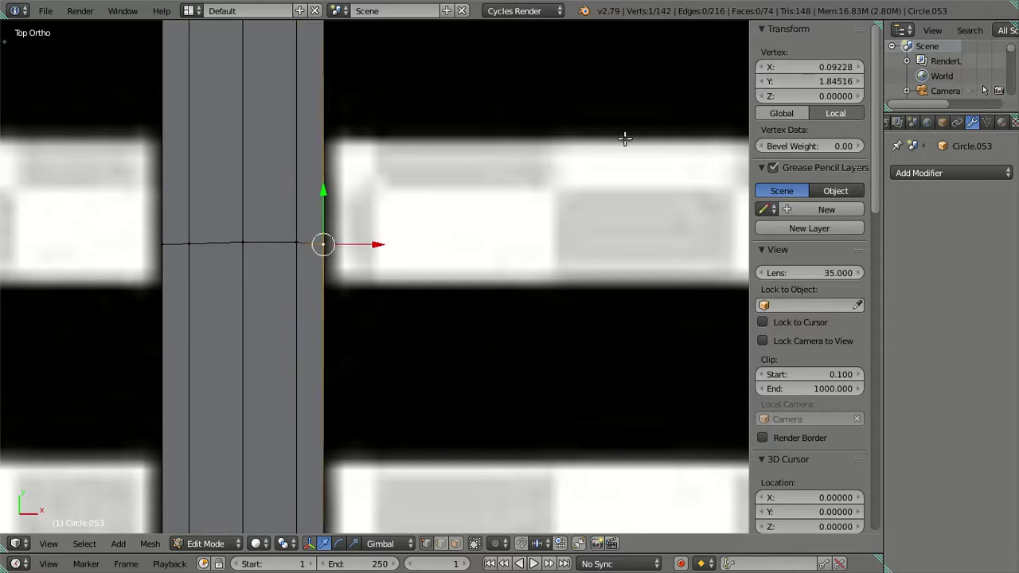
pyautogui.hotkey('ctrl', 'z')
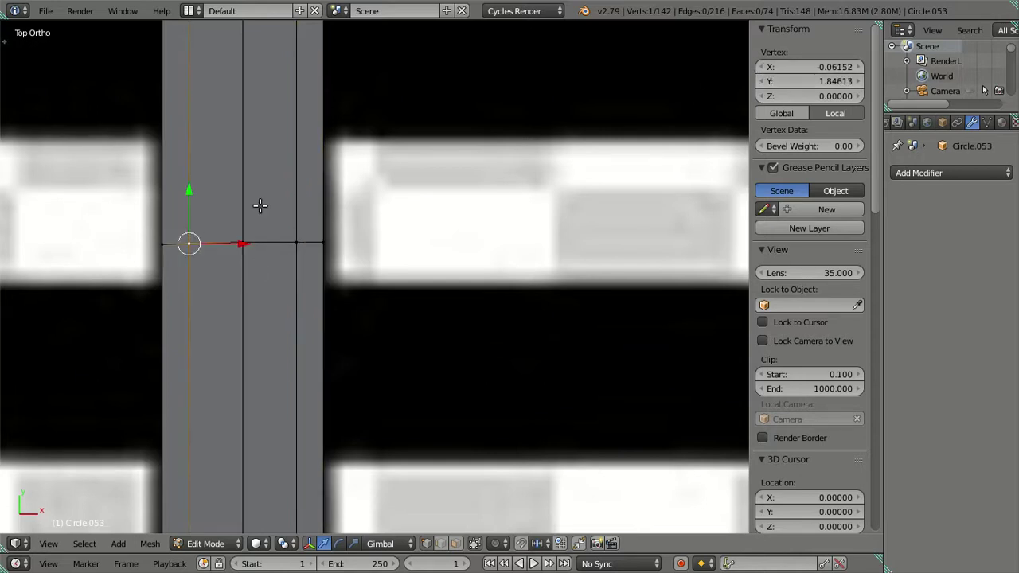
pyautogui.press('g')
pyautogui.press('x')
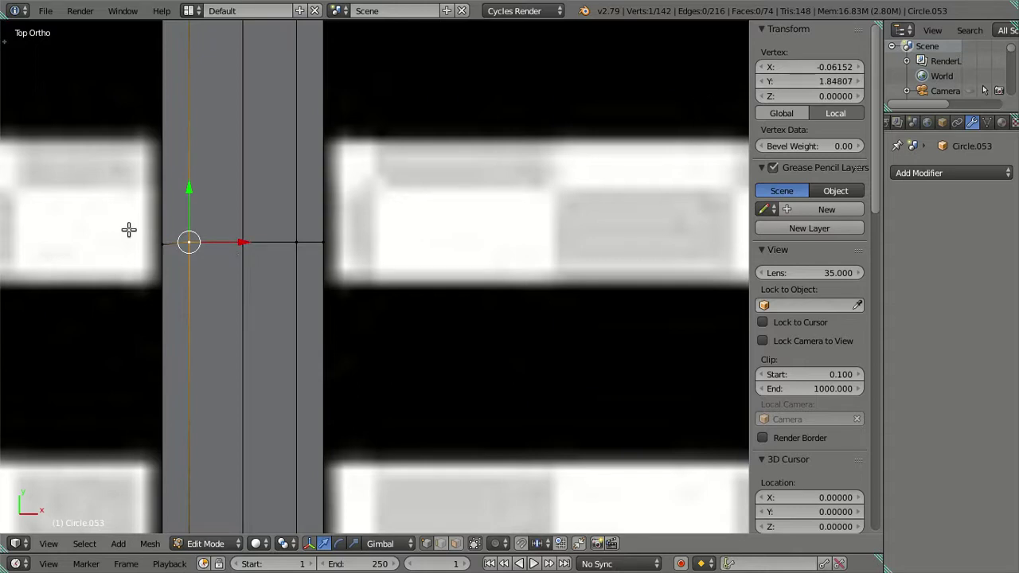
pyautogui.click(132, 229)
pyautogui.press('a')
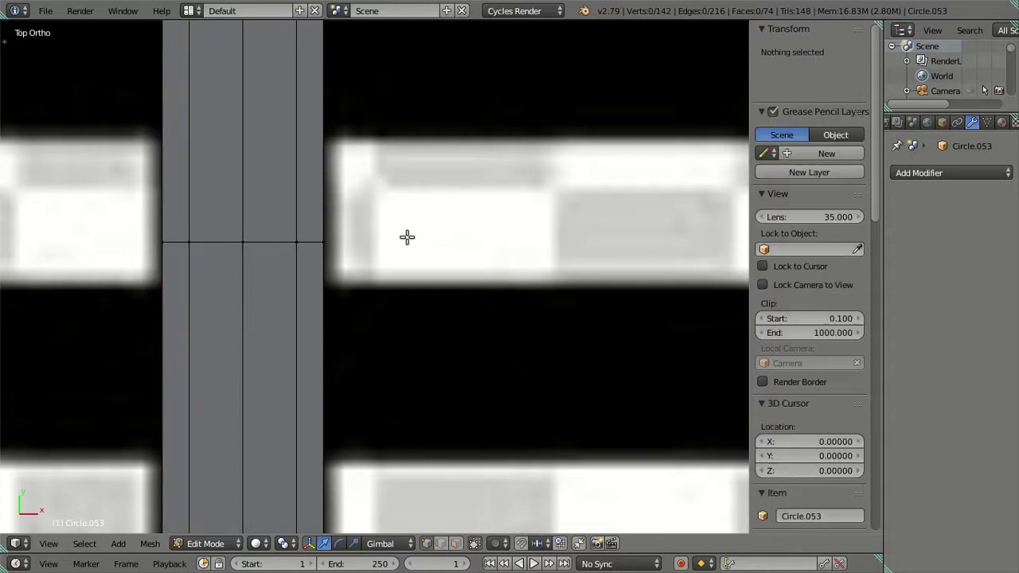
pyautogui.scroll(-5, 403, 248)
pyautogui.scroll(-2, 404, 248)
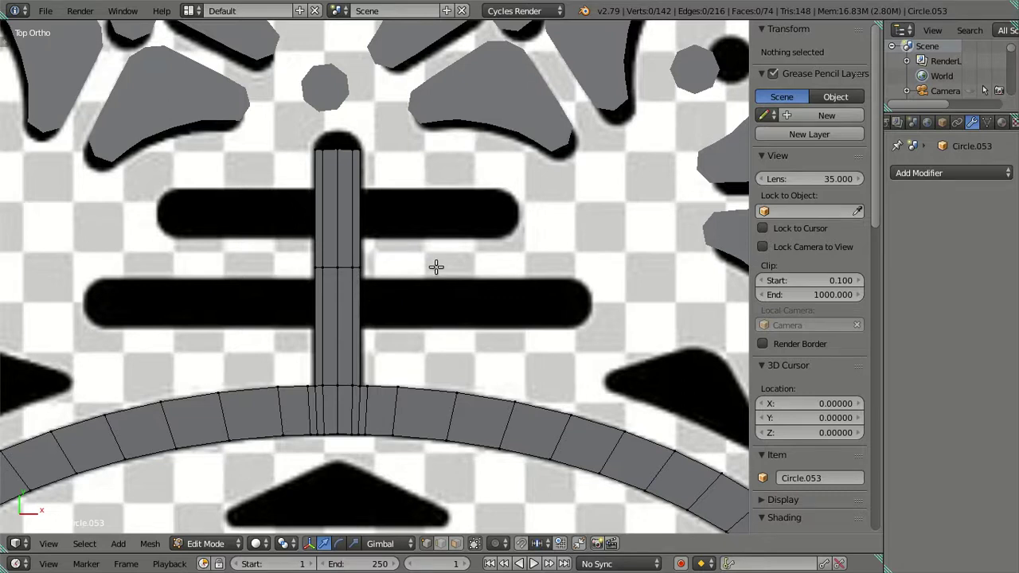
# Step: Hide the side panel and move the stem's existing loop vertically to the lower bar's top edge
pyautogui.press('n')
pyautogui.scroll(1, 430, 263)
pyautogui.scroll(3, 382, 251)
pyautogui.keyDown('alt'); pyautogui.rightClick(383, 255); pyautogui.keyUp('alt')
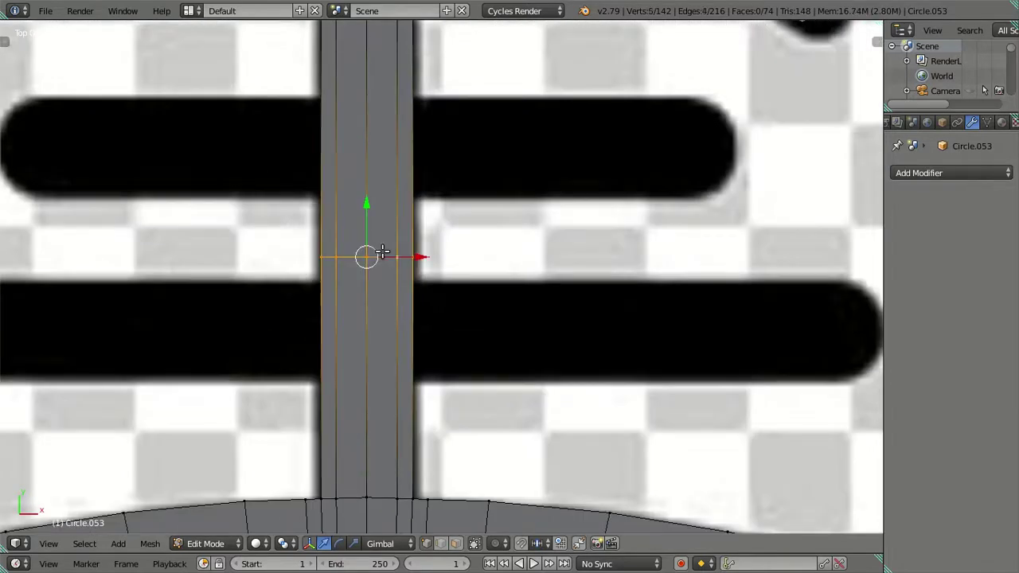
pyautogui.press('g')
pyautogui.press('y')
pyautogui.press('y')
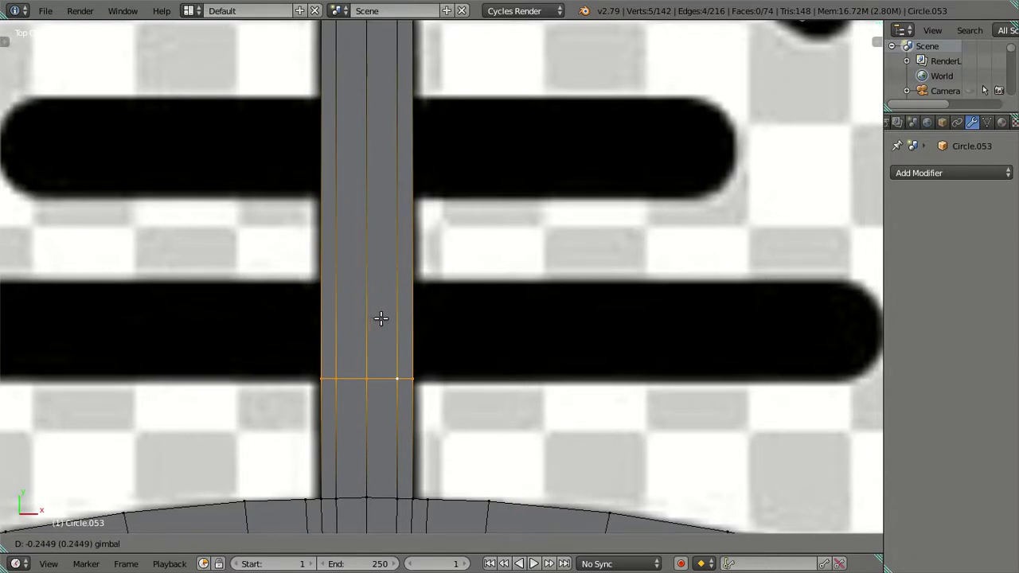
pyautogui.click(381, 318)
pyautogui.press('g')
pyautogui.press('g')
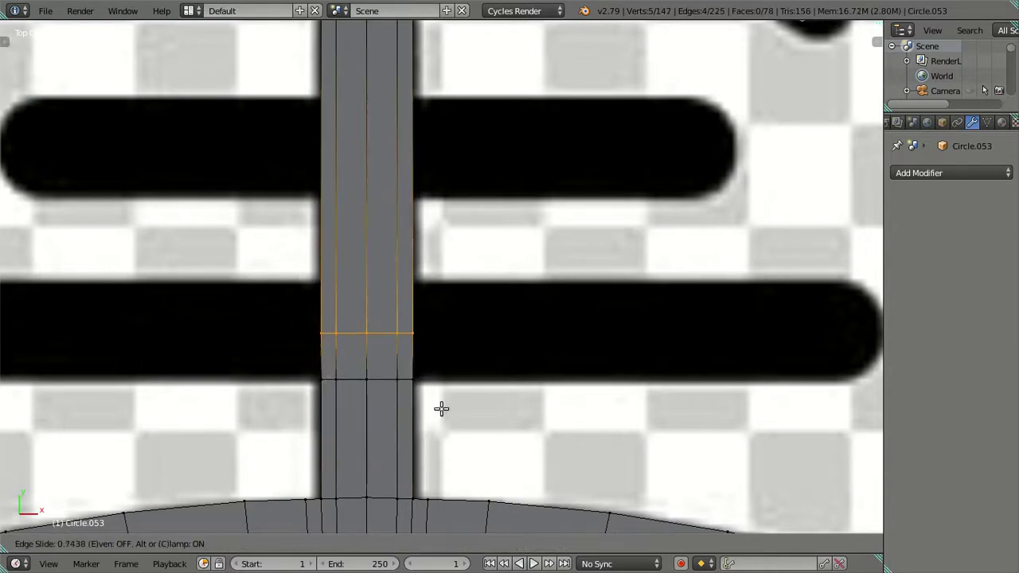
pyautogui.press('Escape')
pyautogui.press('g')
pyautogui.press('y')
pyautogui.press('y')
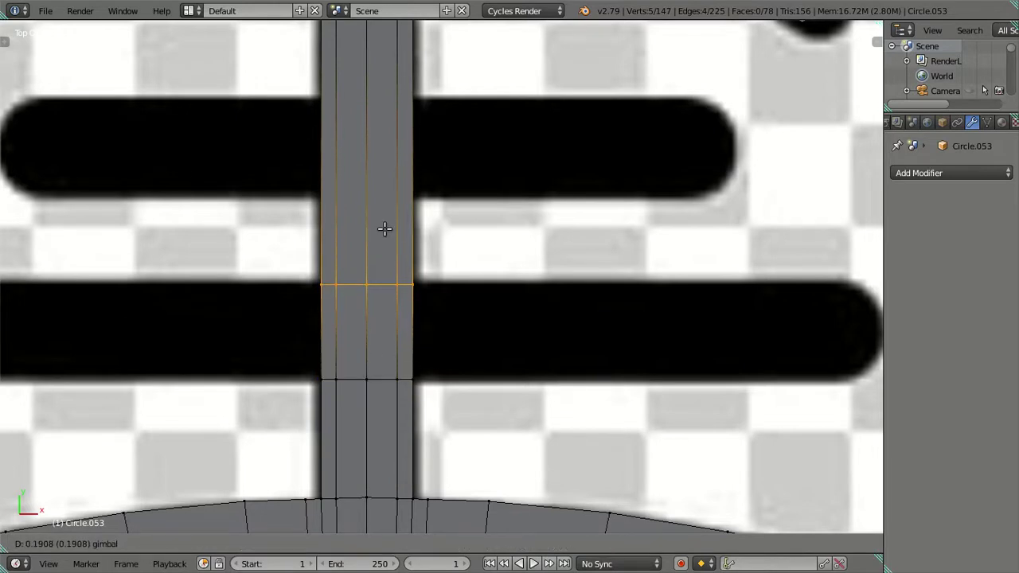
pyautogui.click(387, 226)
# Step: Add a loop cut across the stem and move it to the upper bar's bottom edge
pyautogui.hotkey('ctrl', 'r')
pyautogui.click(409, 159)
pyautogui.click(429, 351)
pyautogui.press('g')
pyautogui.press('y')
pyautogui.press('y')
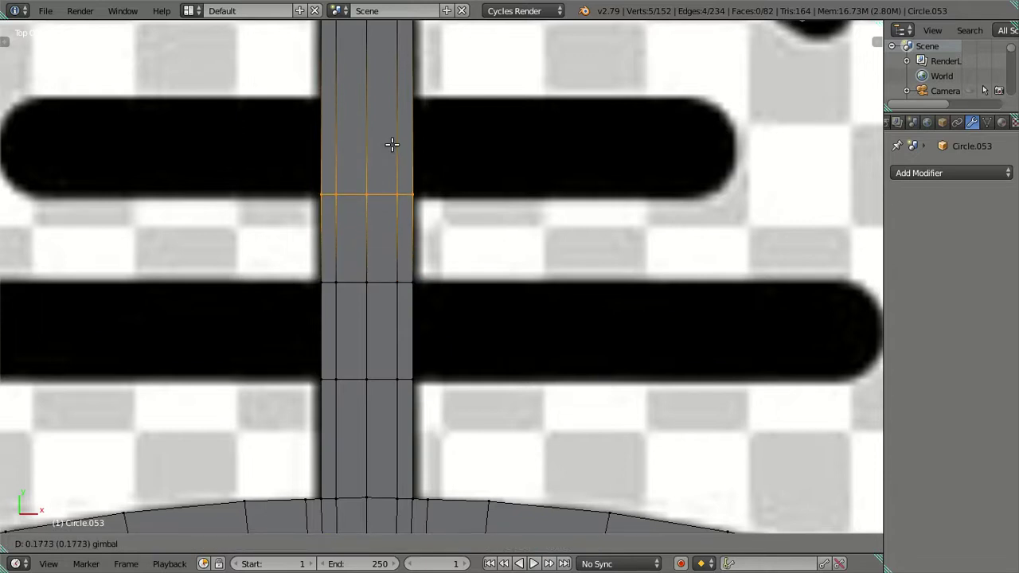
pyautogui.click(392, 144)
# Step: Add another stem loop cut and move it up to the upper bar's top edge
pyautogui.hotkey('ctrl', 'r')
pyautogui.click(412, 150)
pyautogui.click(439, 371)
pyautogui.press('g')
pyautogui.press('y')
pyautogui.press('y')
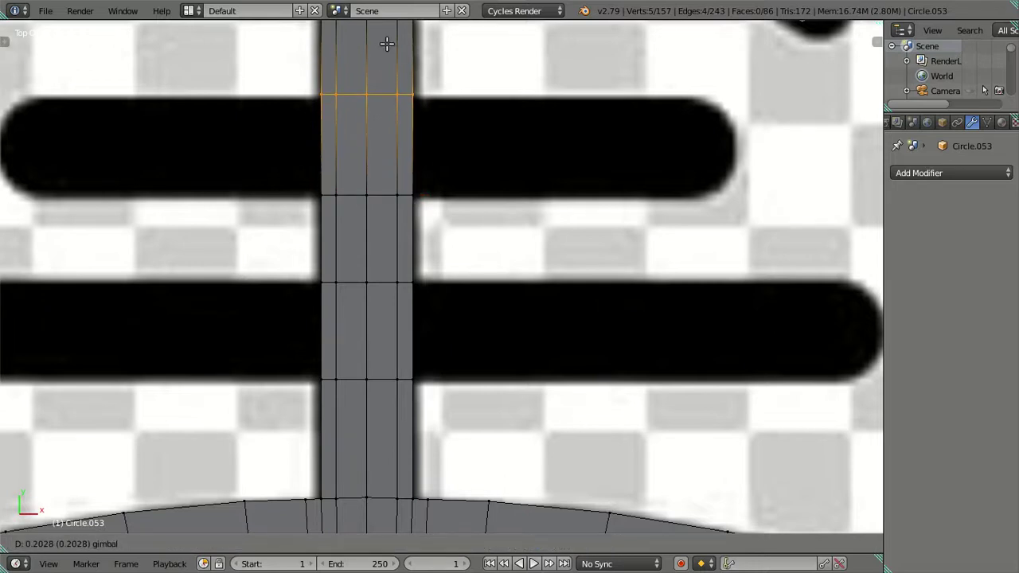
pyautogui.click(387, 48)
pyautogui.scroll(-2, 394, 71)
# Step: Select the four right-side stem vertices and try an extrusion, then undo it
pyautogui.press('a')
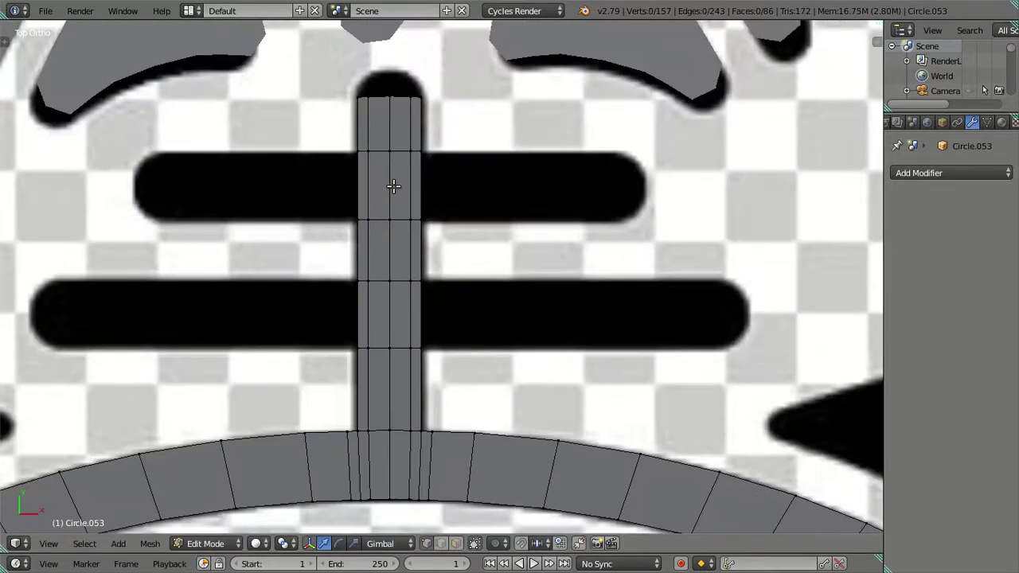
pyautogui.rightClick(422, 343)
pyautogui.keyDown('shift'); pyautogui.rightClick(422, 282); pyautogui.keyUp('shift')
pyautogui.keyDown('shift'); pyautogui.rightClick(422, 220); pyautogui.keyUp('shift')
pyautogui.keyDown('shift'); pyautogui.rightClick(424, 151); pyautogui.keyUp('shift')
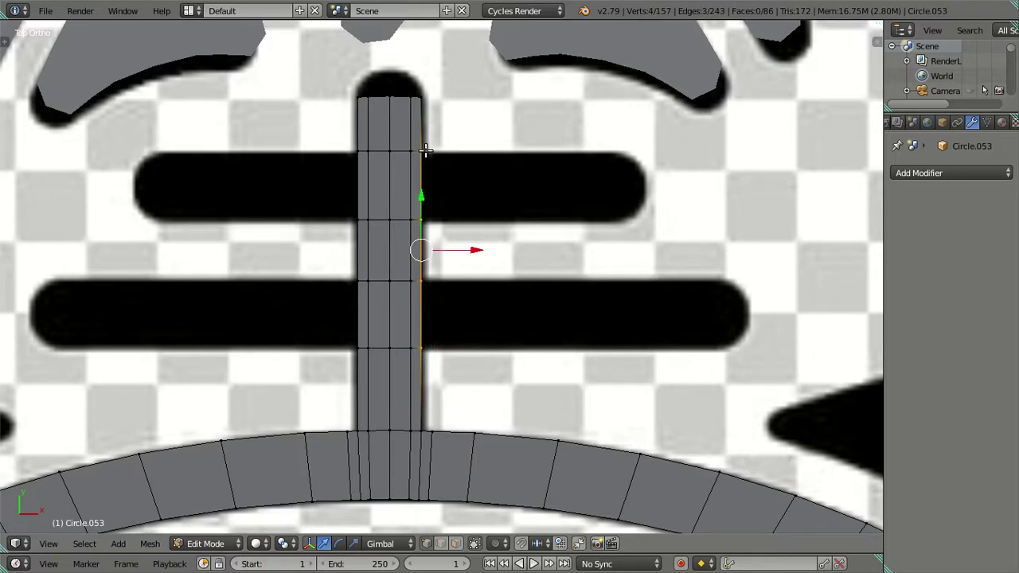
pyautogui.keyDown('shift'); pyautogui.moveTo(439, 249); pyautogui.dragTo(339, 237, button='middle'); pyautogui.keyUp('shift')
pyautogui.press('e')
pyautogui.rightClick(394, 242)
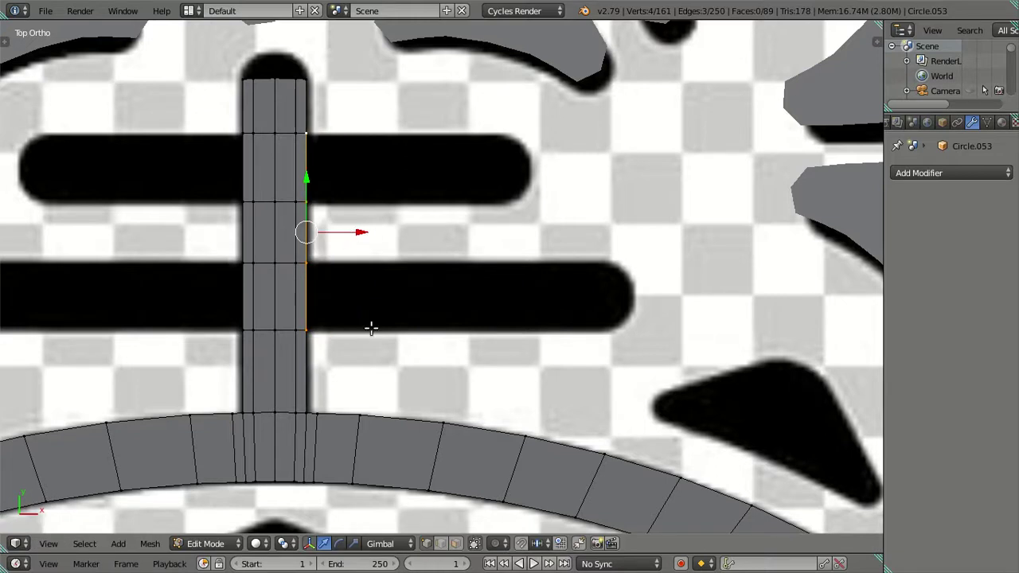
pyautogui.hotkey('ctrl', 'z')
pyautogui.hotkey('ctrl', 'z')
pyautogui.hotkey('ctrl', 'z')
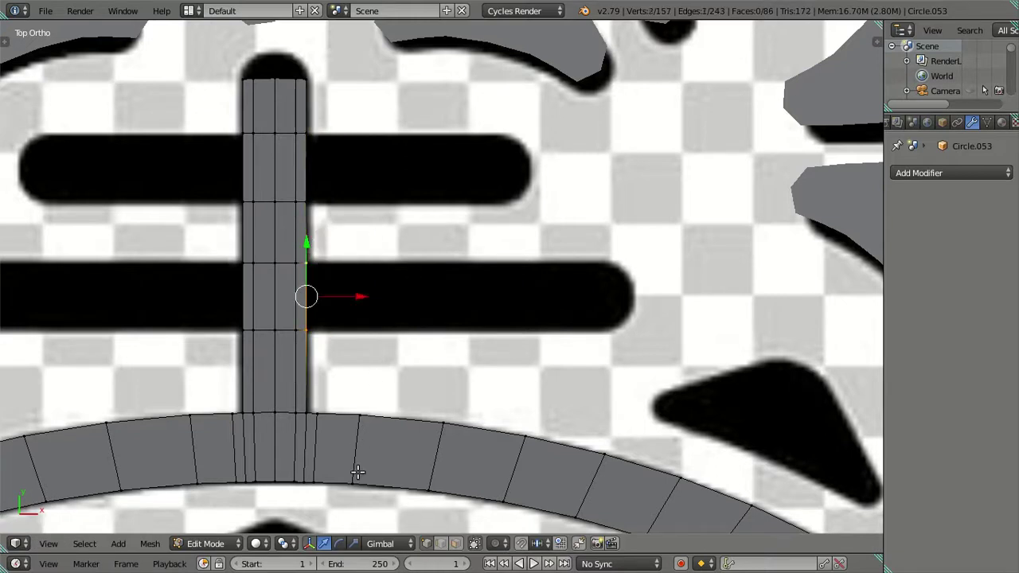
# Step: Trial-extrude the crossbar edges and pull them right in wireframe, then cancel and undo
pyautogui.keyDown('shift'); pyautogui.rightClick(306, 165); pyautogui.keyUp('shift')
pyautogui.press('g')
pyautogui.press('x')
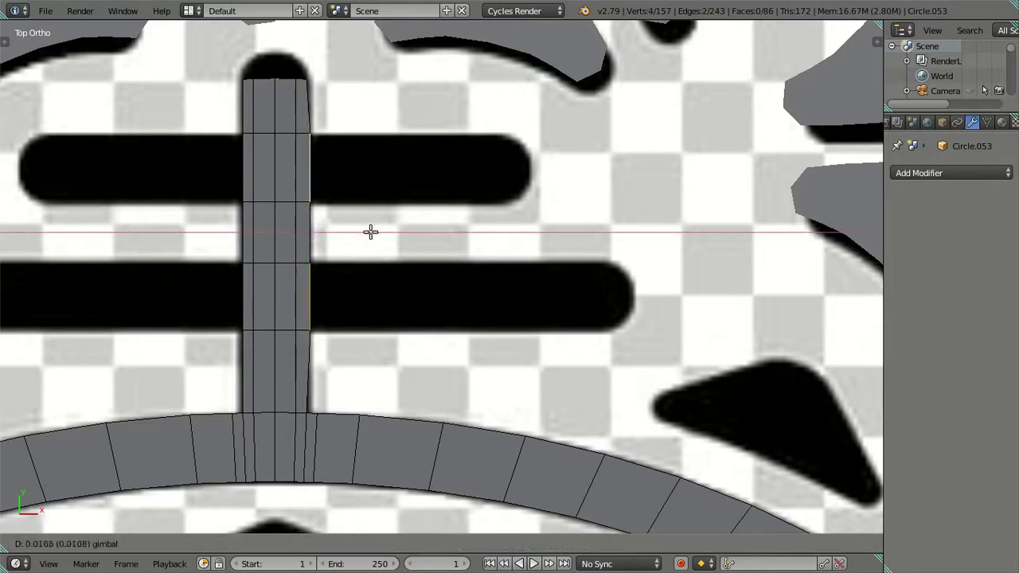
pyautogui.press('Escape')
pyautogui.press('e')
pyautogui.press('Escape')
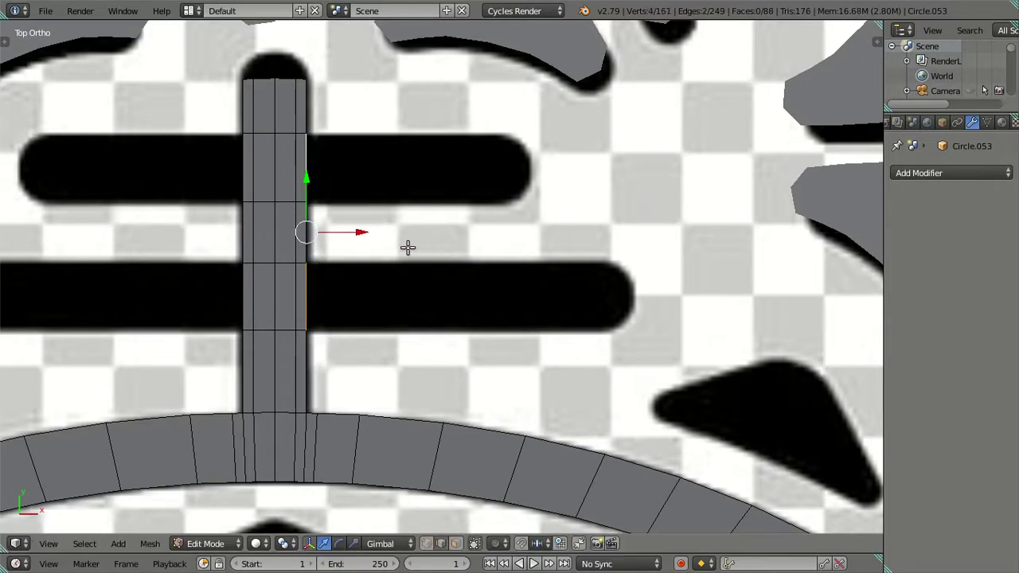
pyautogui.press('z')
pyautogui.moveTo(360, 233); pyautogui.dragTo(558, 234)
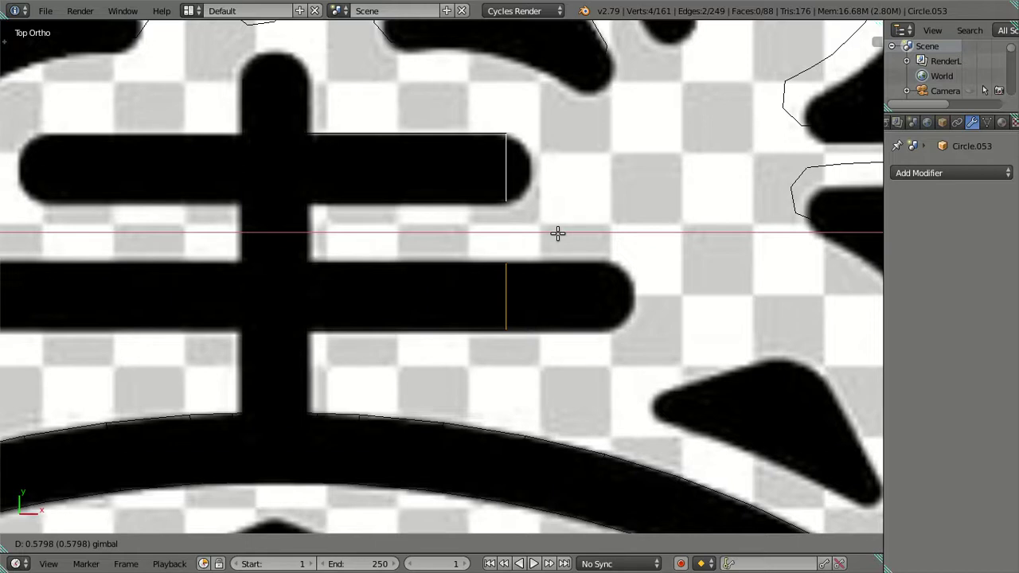
pyautogui.press('Escape')
pyautogui.press('z')
pyautogui.scroll(-3, 542, 229)
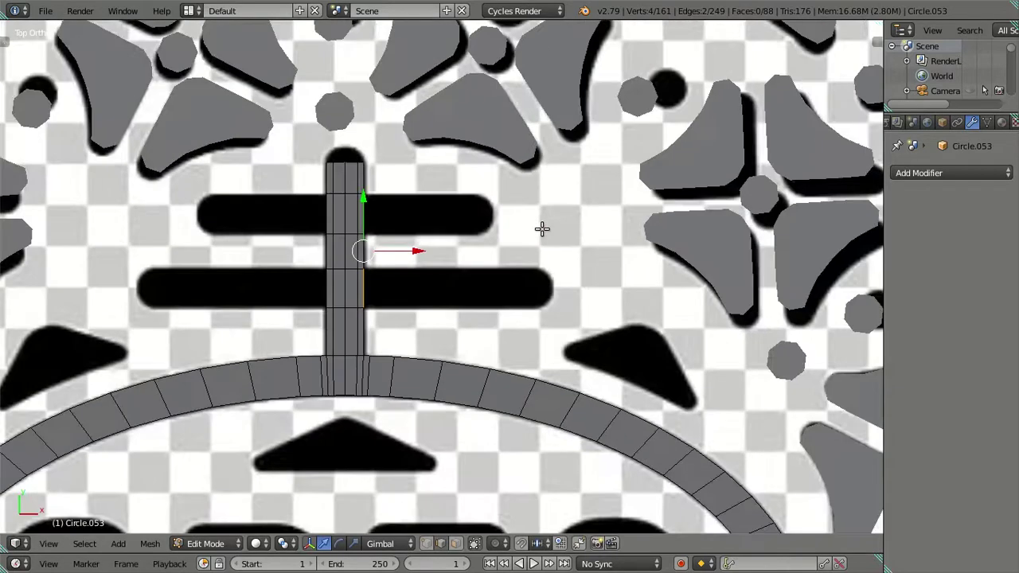
pyautogui.hotkey('ctrl', 'z')
pyautogui.scroll(3, 541, 230)
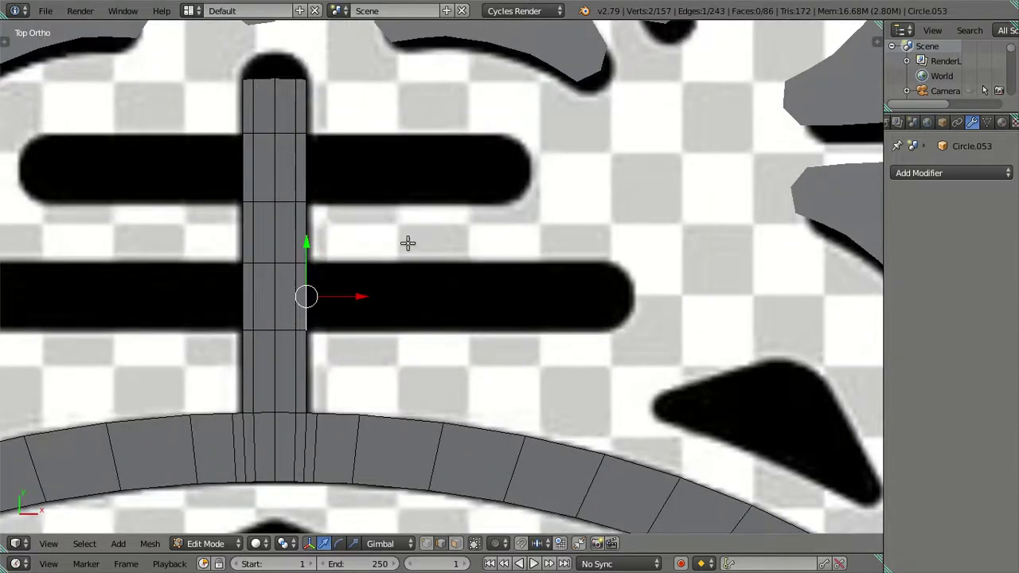
pyautogui.keyDown('ctrl'); pyautogui.scroll(2, 411, 209); pyautogui.keyUp('ctrl')
# Step: Extrude the stem's crossbar edges on both sides and scale them along X to widen the crossbars
pyautogui.keyDown('shift'); pyautogui.rightClick(386, 172); pyautogui.keyUp('shift')
pyautogui.keyDown('shift'); pyautogui.rightClick(301, 156); pyautogui.keyUp('shift')
pyautogui.keyDown('shift'); pyautogui.rightClick(320, 298); pyautogui.keyUp('shift')
pyautogui.hotkey('ctrl', 'z')
pyautogui.keyDown('shift'); pyautogui.rightClick(323, 279); pyautogui.keyUp('shift')
pyautogui.press('e')
pyautogui.rightClick(533, 256)
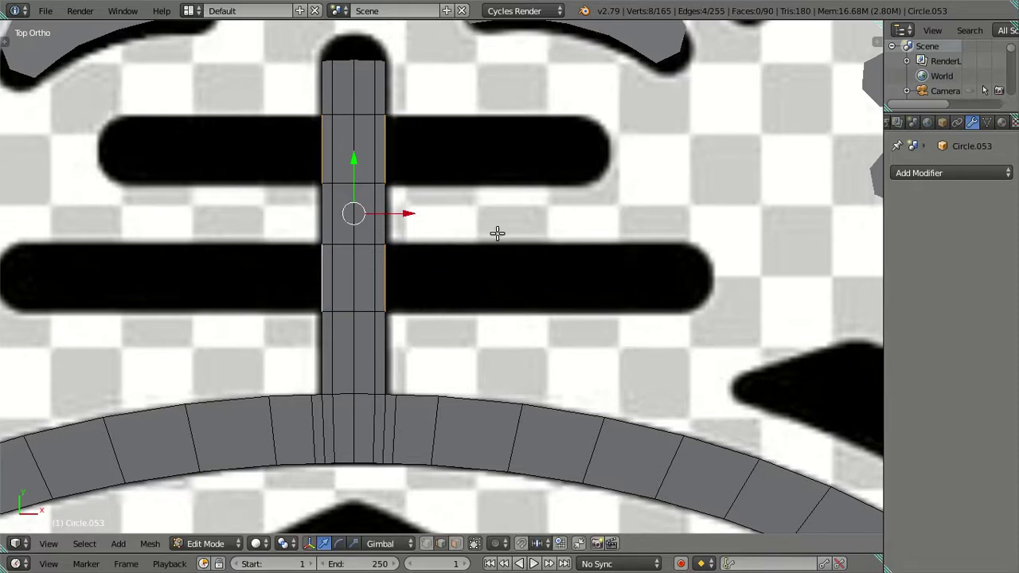
pyautogui.press('s')
pyautogui.press('x')
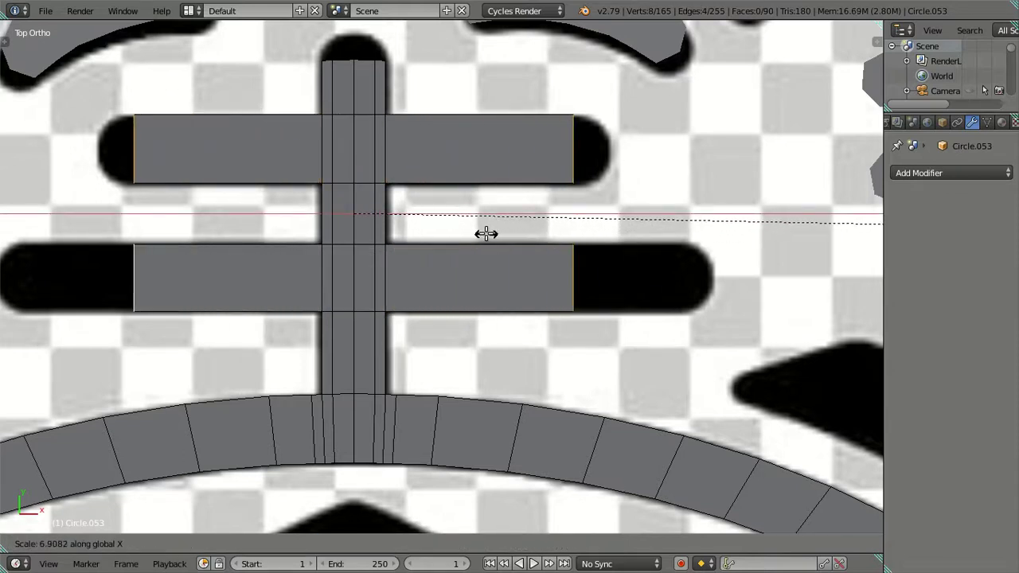
pyautogui.click(544, 245)
# Step: Scale the lower bar's two end edges along X to lengthen it to the reference
pyautogui.rightClick(148, 273)
pyautogui.keyDown('shift'); pyautogui.rightClick(580, 273); pyautogui.keyUp('shift')
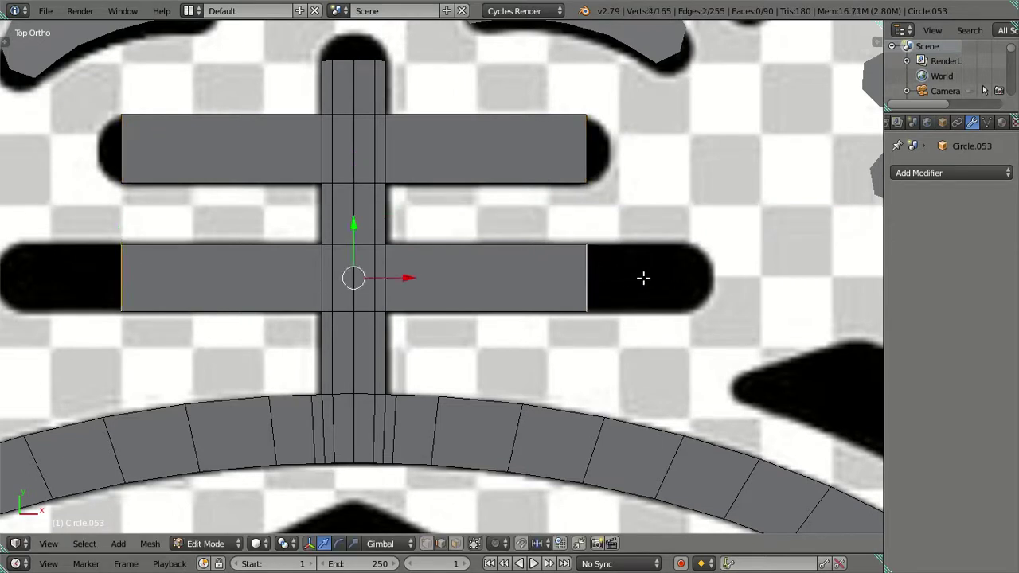
pyautogui.press('s')
pyautogui.press('x')
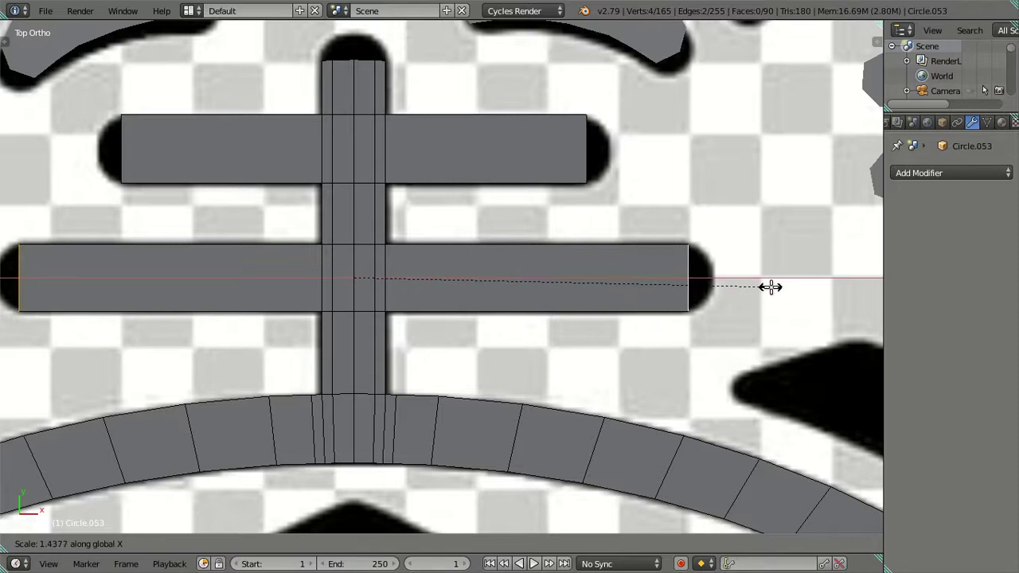
pyautogui.click(770, 287)
pyautogui.scroll(-1, 560, 239)
pyautogui.scroll(-1, 465, 231)
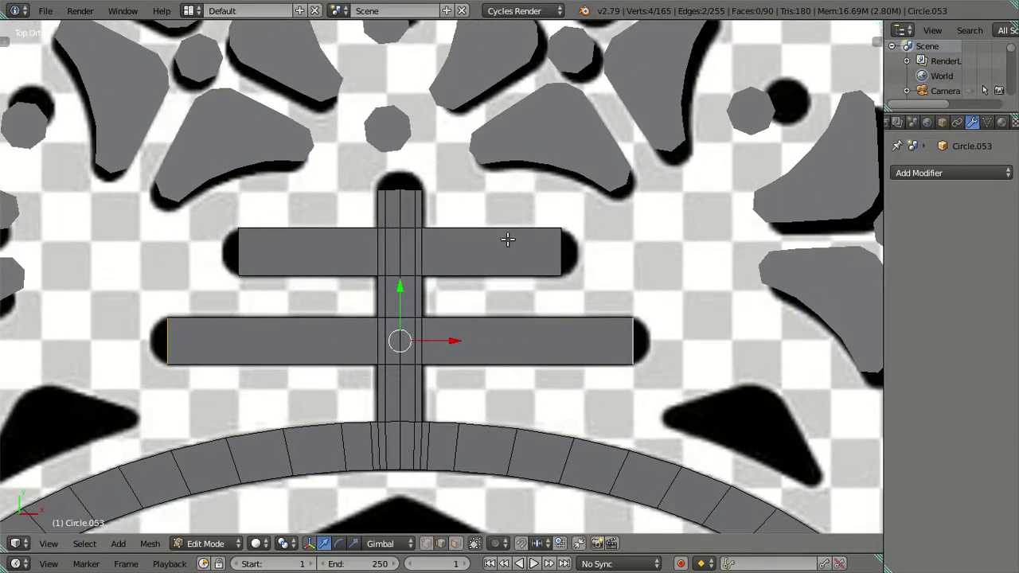
pyautogui.scroll(1, 534, 254)
pyautogui.scroll(1, 428, 220)
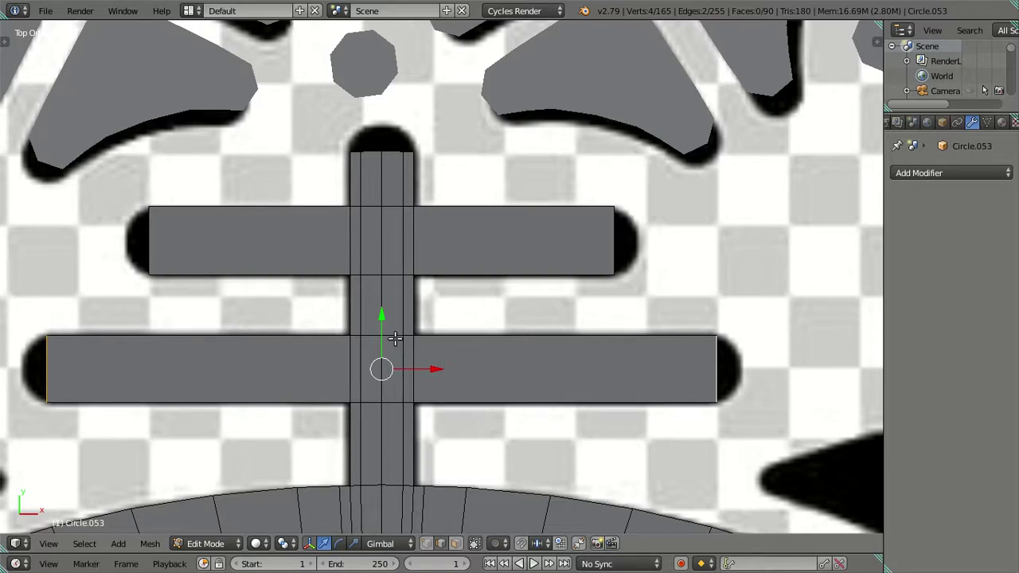
pyautogui.scroll(1, 395, 340)
pyautogui.keyDown('shift'); pyautogui.moveTo(395, 339); pyautogui.dragTo(391, 262, button='middle'); pyautogui.keyUp('shift')
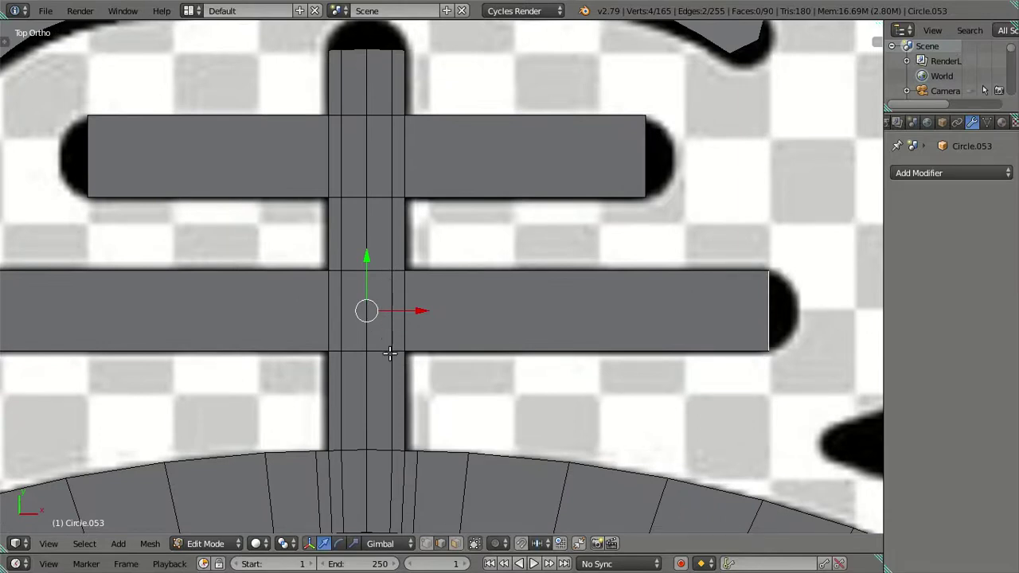
# Step: Add a loop cut across the vertical bar and move it along Y to the ring's edge
pyautogui.hotkey('ctrl', 'r')
pyautogui.click(407, 398)
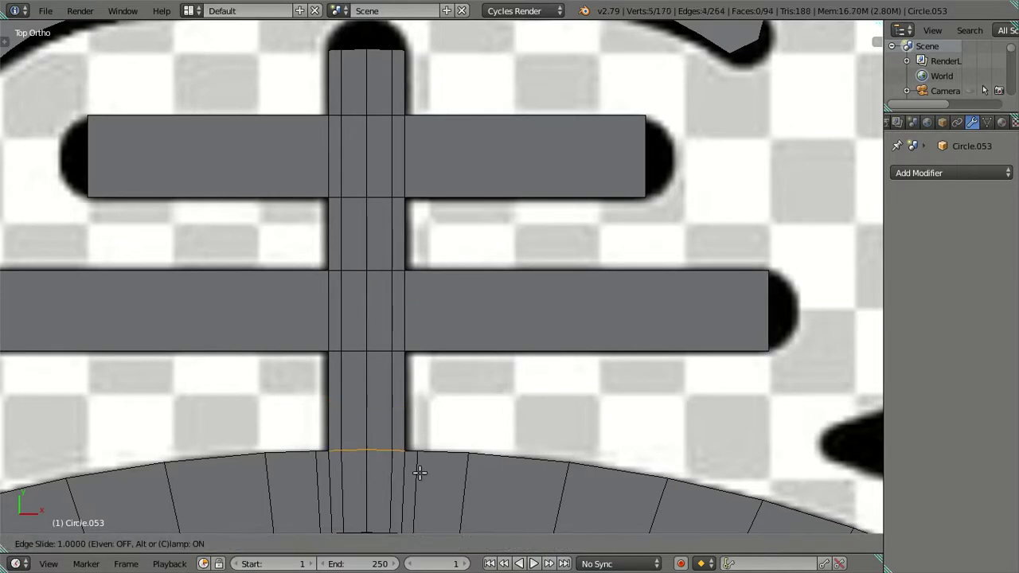
pyautogui.click(421, 477)
pyautogui.keyDown('shift'); pyautogui.moveTo(368, 442); pyautogui.dragTo(383, 271, button='middle'); pyautogui.keyUp('shift')
pyautogui.scroll(3, 383, 271)
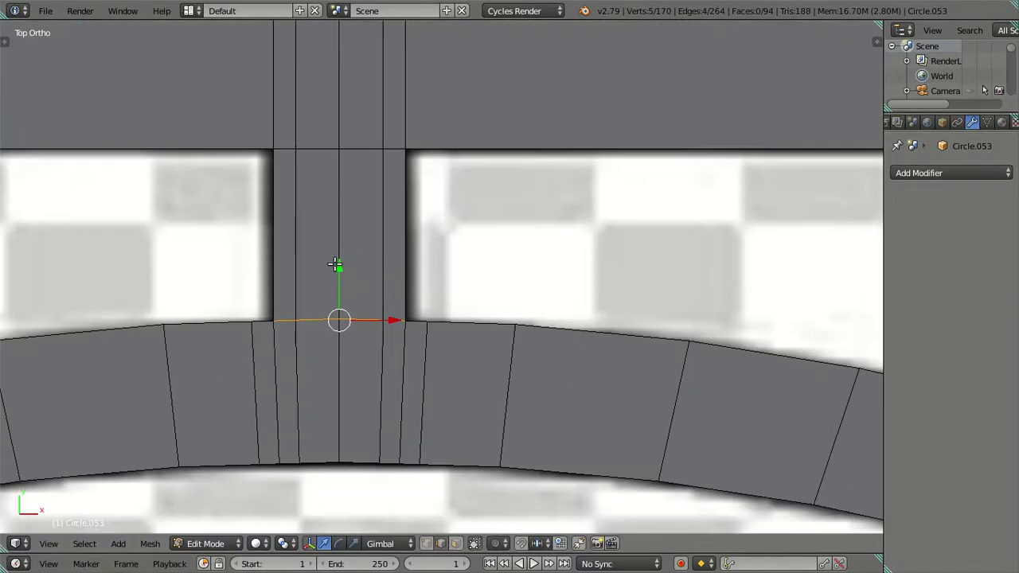
pyautogui.press('g')
pyautogui.press('y')
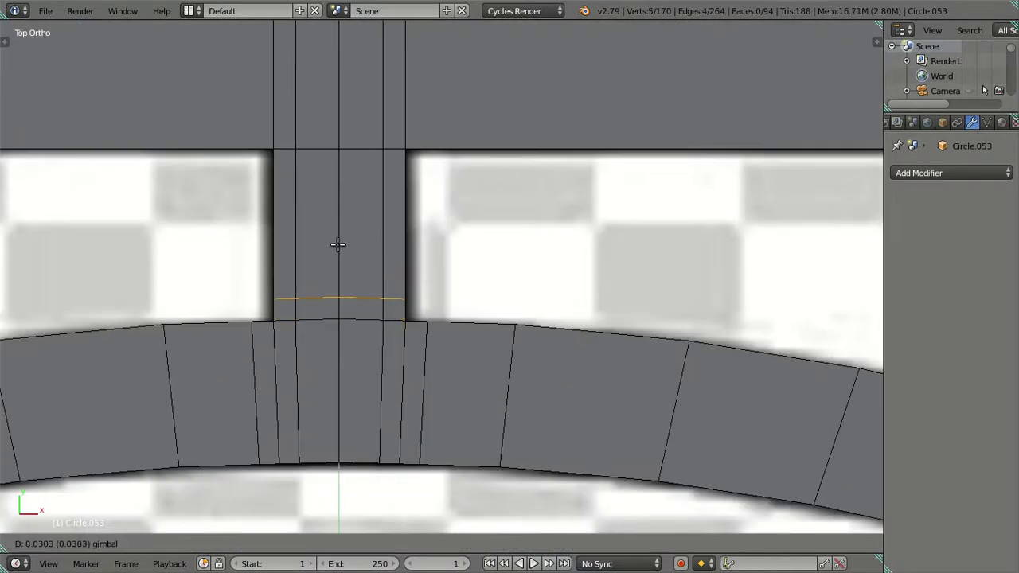
pyautogui.click(337, 245)
# Step: Cut another loop across the vertical bar, then undo it and remove the extra loop
pyautogui.hotkey('ctrl', 'r')
pyautogui.click(377, 205)
pyautogui.click(392, 59)
pyautogui.hotkey('ctrl', 'z')
pyautogui.hotkey('ctrl', 'x')
pyautogui.scroll(-4, 396, 210)
pyautogui.scroll(3, 409, 243)
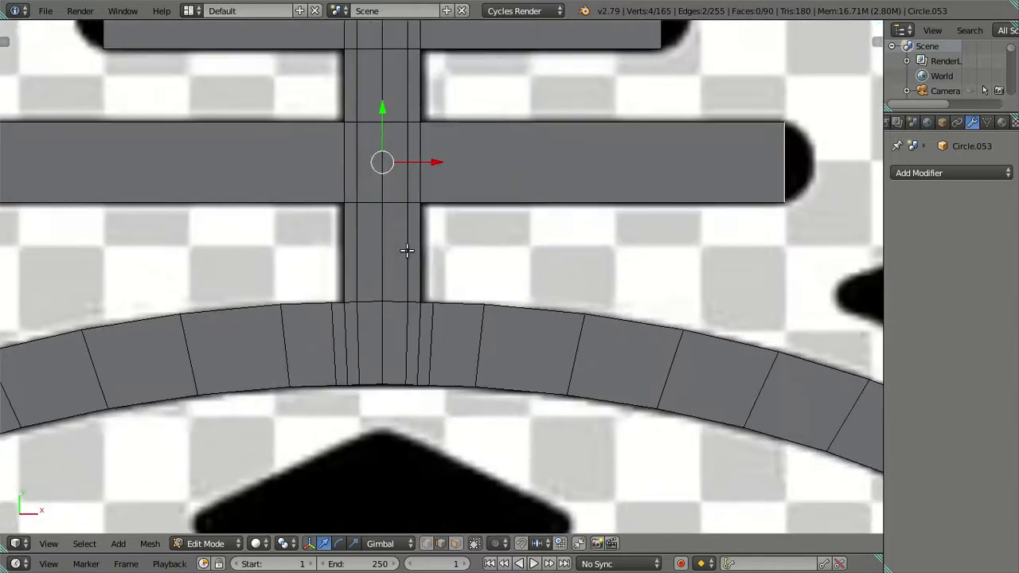
pyautogui.scroll(2, 412, 235)
# Step: Add a loop cut near the vertical bar's bottom and raise it 0.03 along Y
pyautogui.hotkey('ctrl', 'r')
pyautogui.click(412, 235)
pyautogui.click(441, 407)
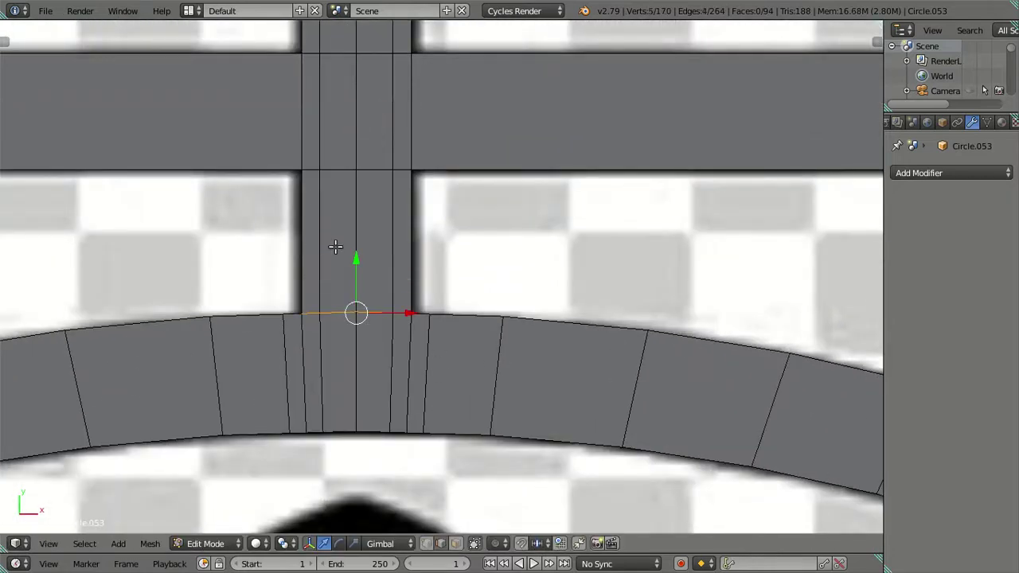
pyautogui.press('g')
pyautogui.press('y')
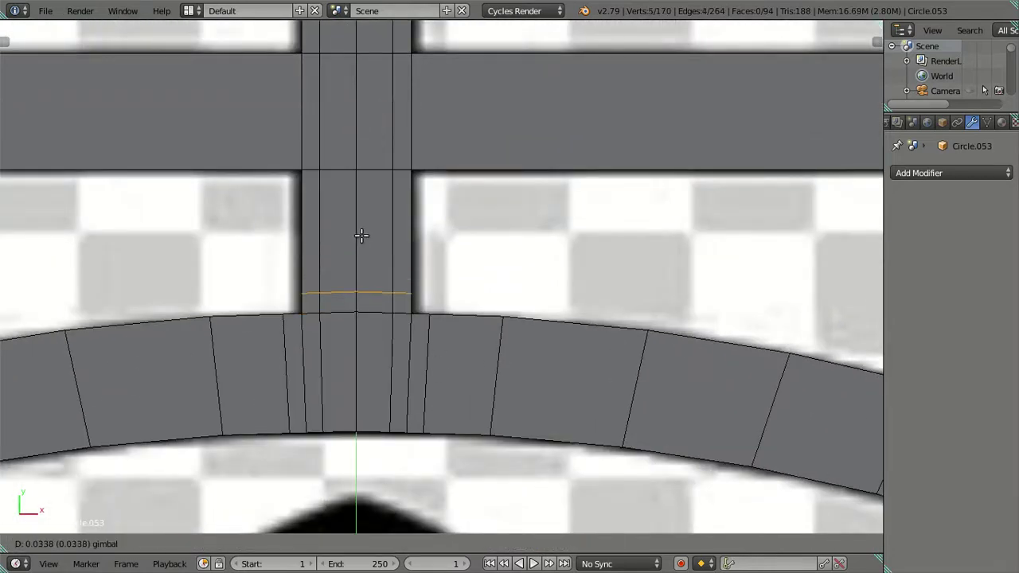
pyautogui.write('.')
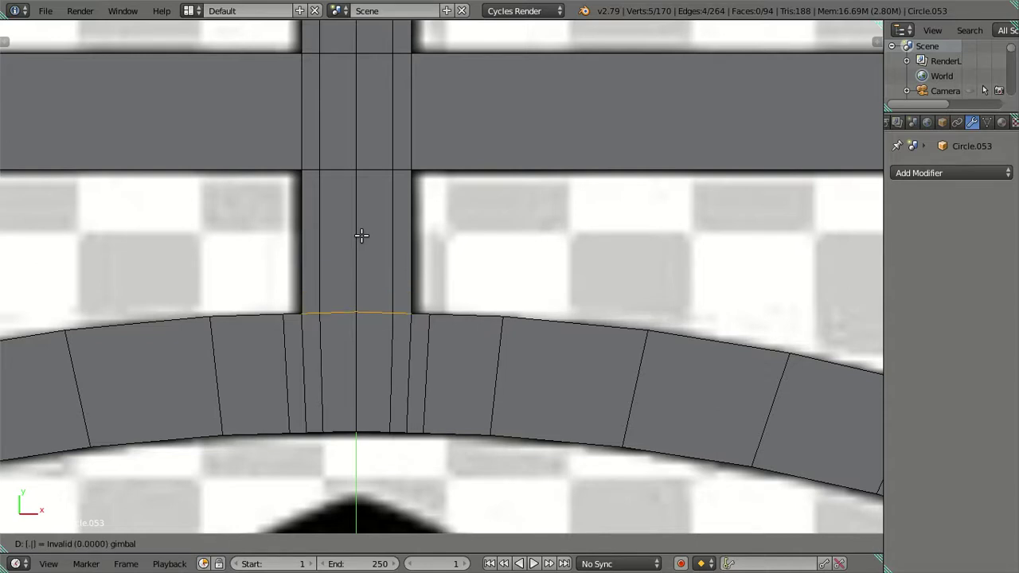
pyautogui.write('35')
pyautogui.press('Escape')
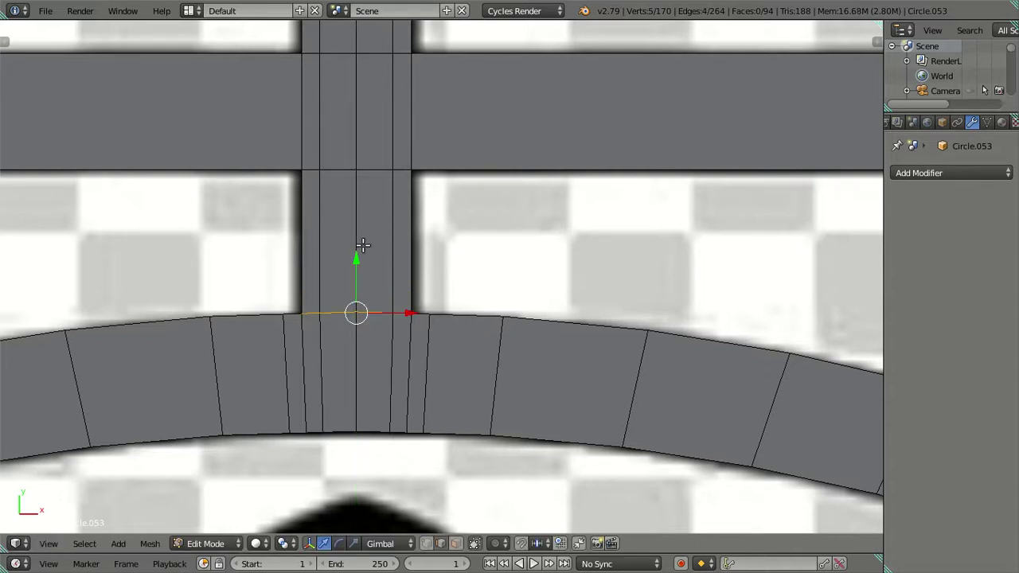
pyautogui.moveTo(363, 267); pyautogui.dragTo(358, 246)
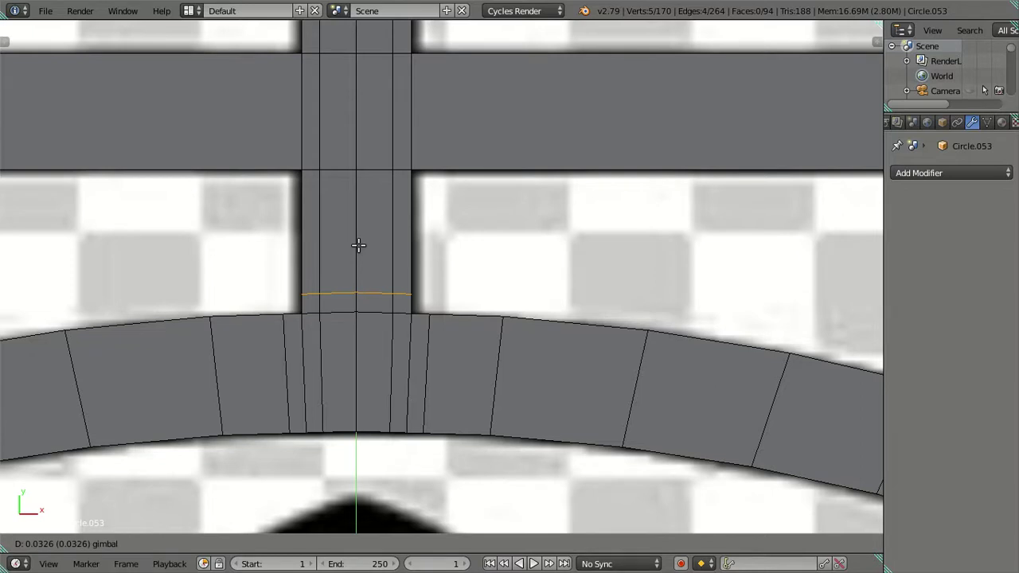
pyautogui.write('.0')
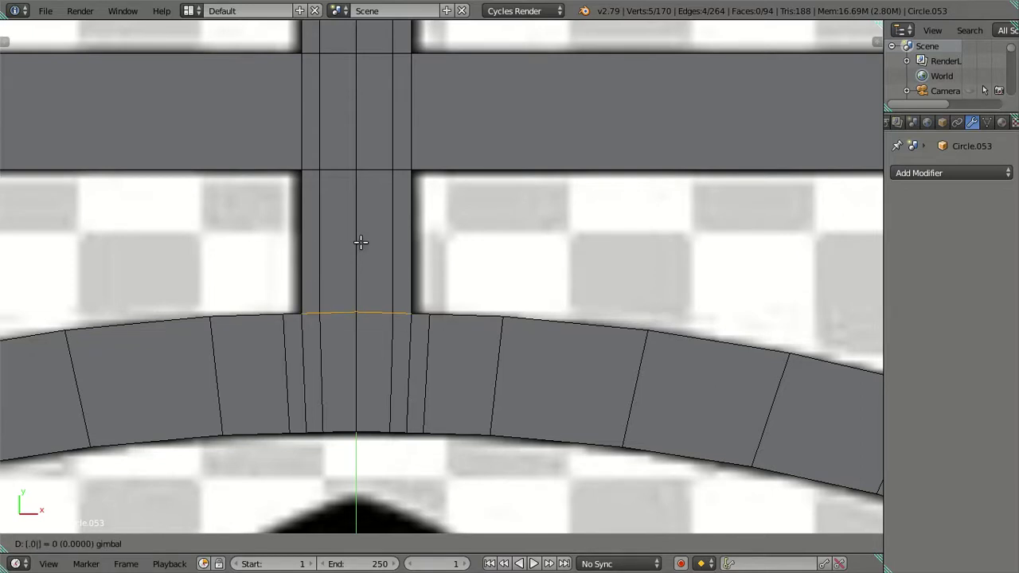
pyautogui.write('35')
pyautogui.press('BackSpace')
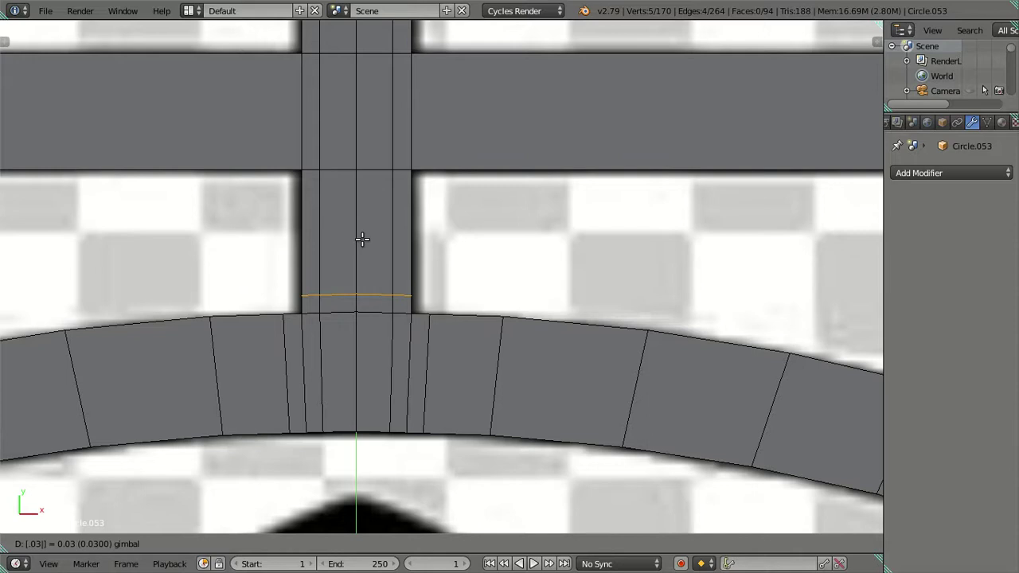
pyautogui.press('Return')
# Step: Add another loop across the vertical bar and lower it along Y in top view
pyautogui.hotkey('ctrl', 'r')
pyautogui.click(410, 141)
pyautogui.rightClick(414, 103)
pyautogui.write('gy')
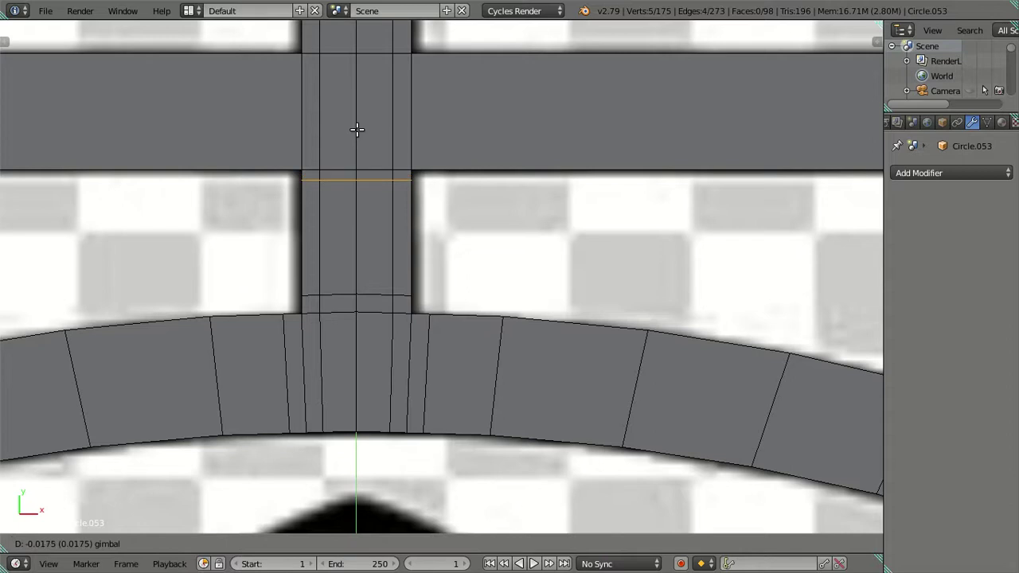
pyautogui.write('.0')
pyautogui.press('Escape')
pyautogui.press('g')
pyautogui.press('y')
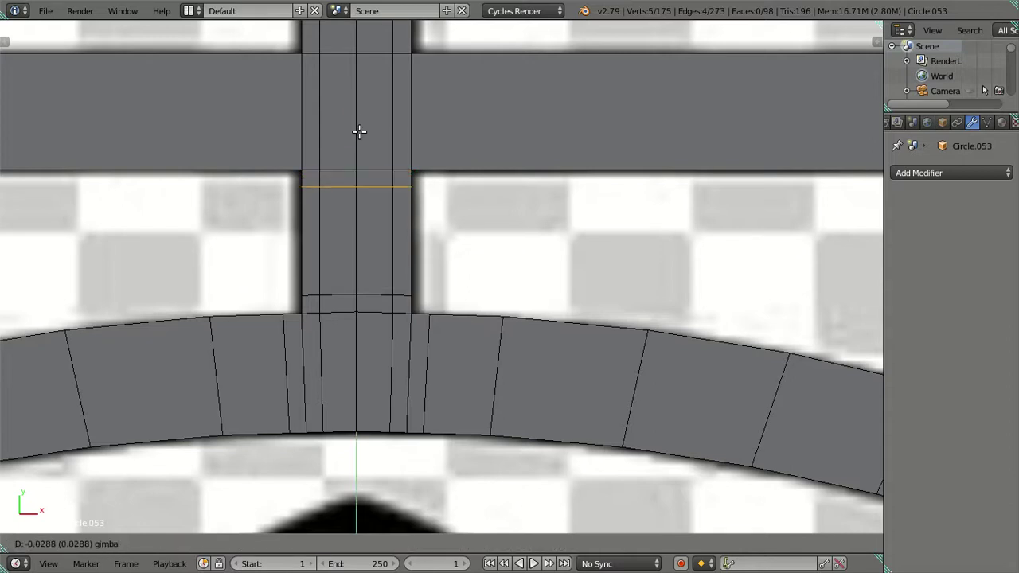
pyautogui.click(360, 132)
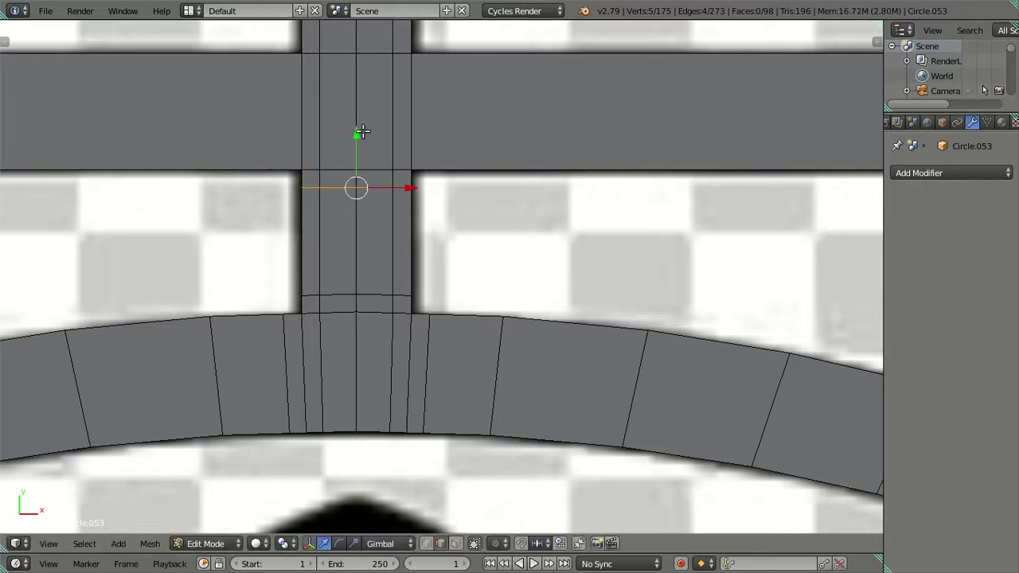
pyautogui.press('KP_7')
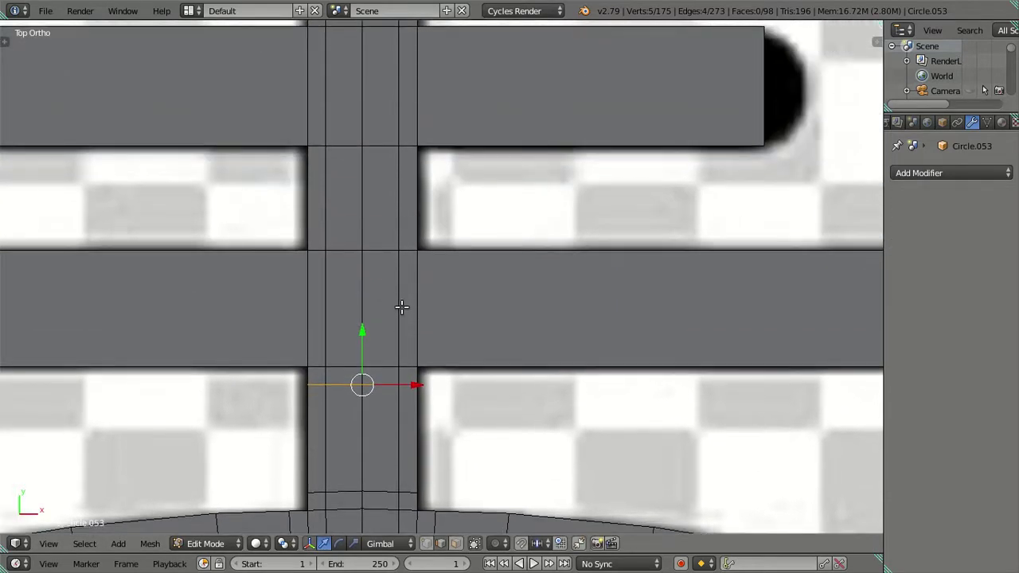
# Step: Add a loop cut at the lower crossbar's edge and align it along Y
pyautogui.hotkey('ctrl', 'r')
pyautogui.click(423, 211)
pyautogui.click(373, 277)
pyautogui.press('g')
pyautogui.press('y')
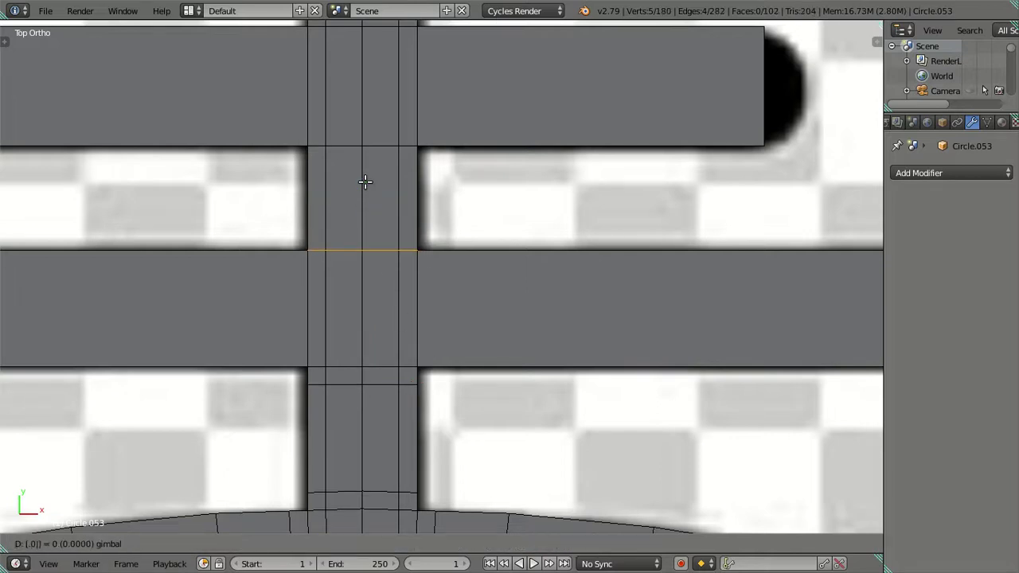
pyautogui.click(365, 181)
# Step: Add a loop cut at the upper crossbar's edge and align it along Y
pyautogui.hotkey('ctrl', 'r')
pyautogui.click(411, 175)
pyautogui.click(412, 145)
pyautogui.press('g')
pyautogui.press('y')
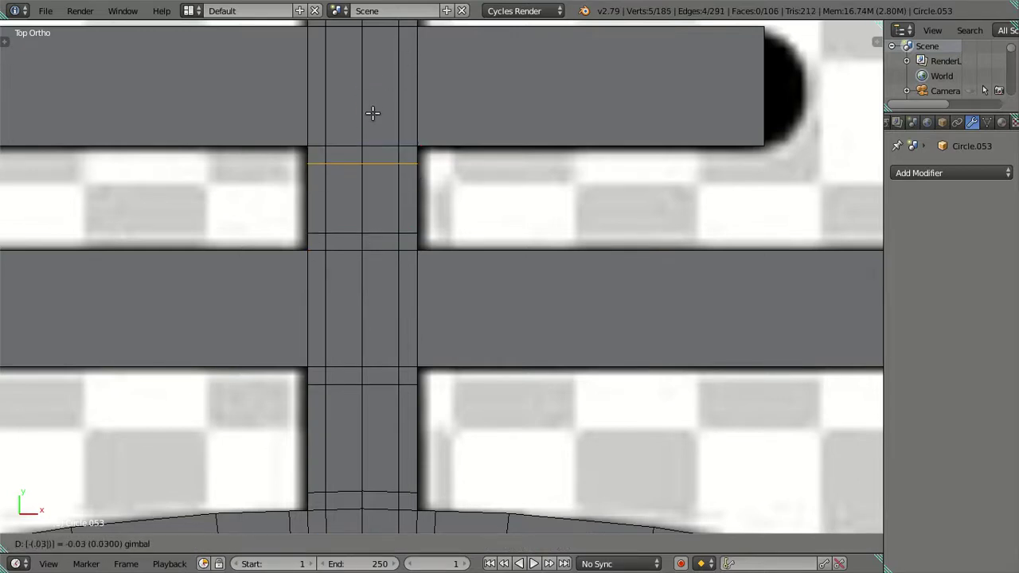
pyautogui.click(373, 113)
pyautogui.press('a')
pyautogui.keyDown('shift'); pyautogui.moveTo(372, 145); pyautogui.dragTo(375, 341, button='middle'); pyautogui.keyUp('shift')
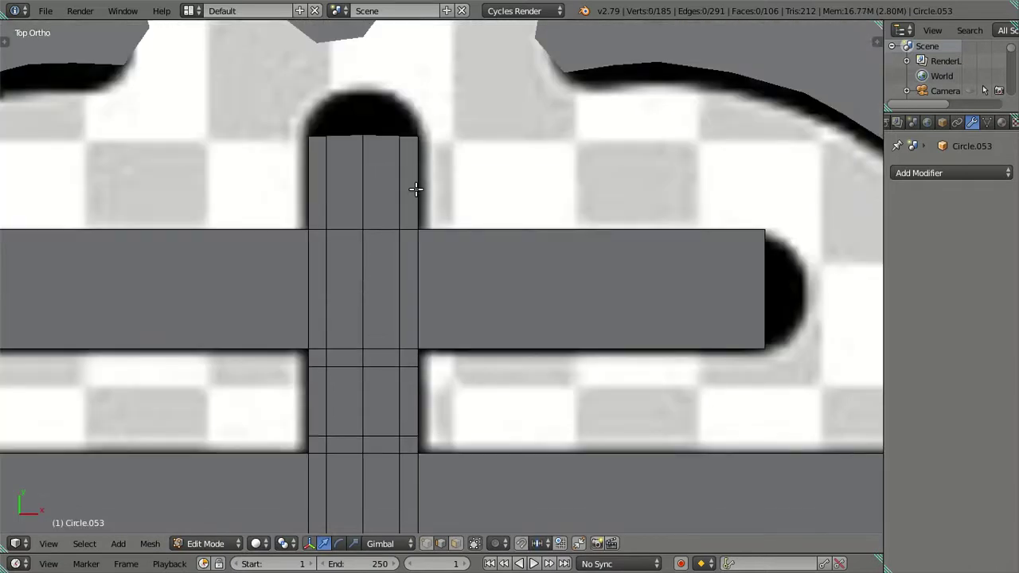
# Step: Add a loop above the upper crossbar, raised toward the vertical bar's rounded top
pyautogui.hotkey('ctrl', 'r')
pyautogui.click(414, 189)
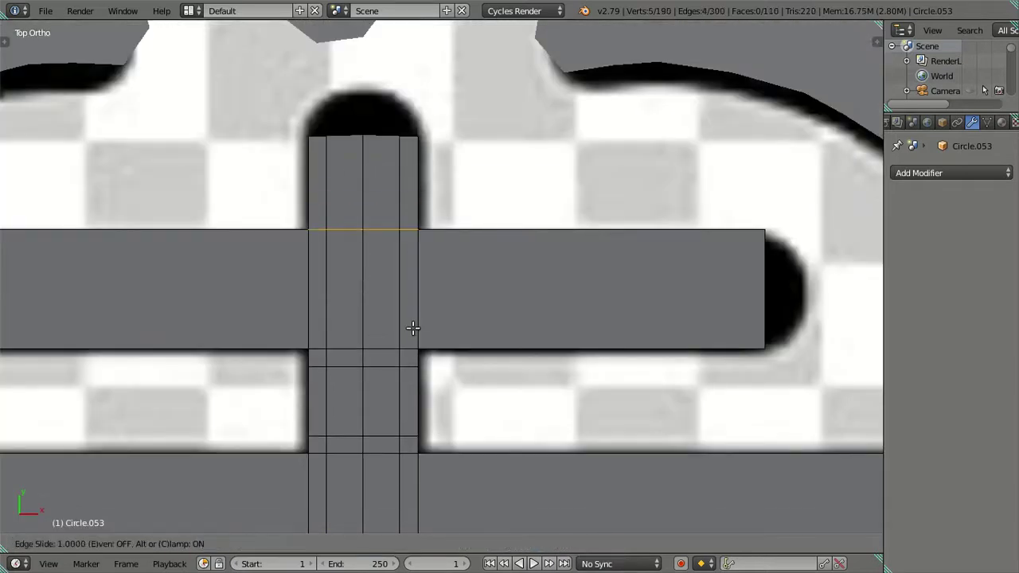
pyautogui.click(412, 329)
pyautogui.moveTo(365, 176); pyautogui.dragTo(367, 158)
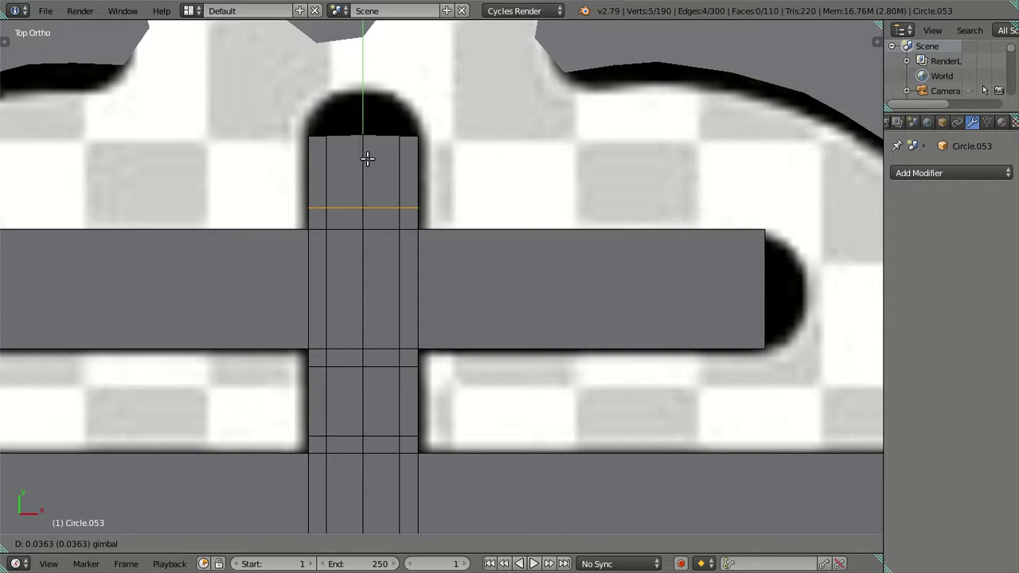
# Step: Add a loop through the lower crossbar's left half, aligned beside the vertical bar
pyautogui.press('a')
pyautogui.scroll(-3, 367, 307)
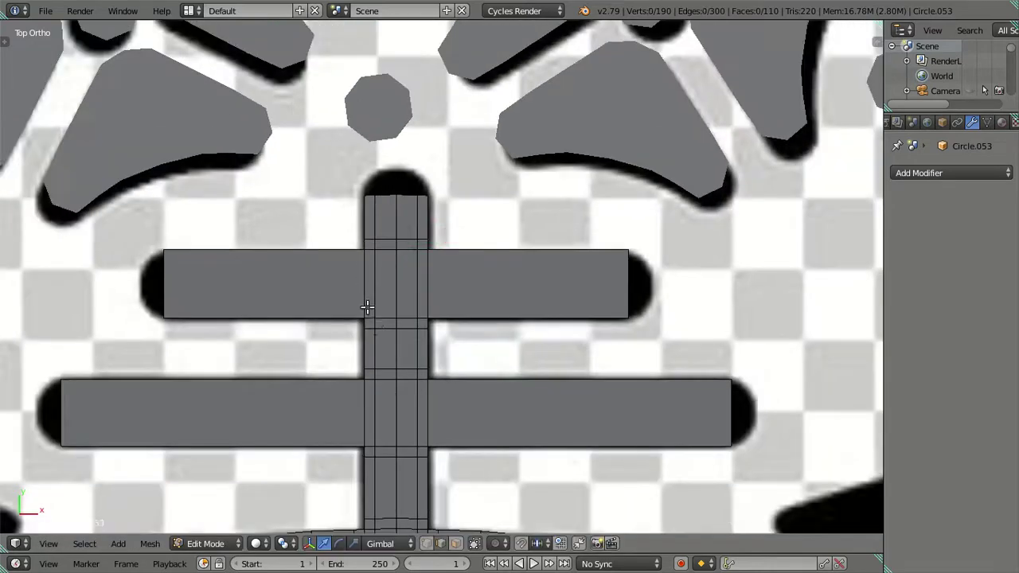
pyautogui.keyDown('shift'); pyautogui.moveTo(376, 328); pyautogui.dragTo(384, 211, button='middle'); pyautogui.keyUp('shift')
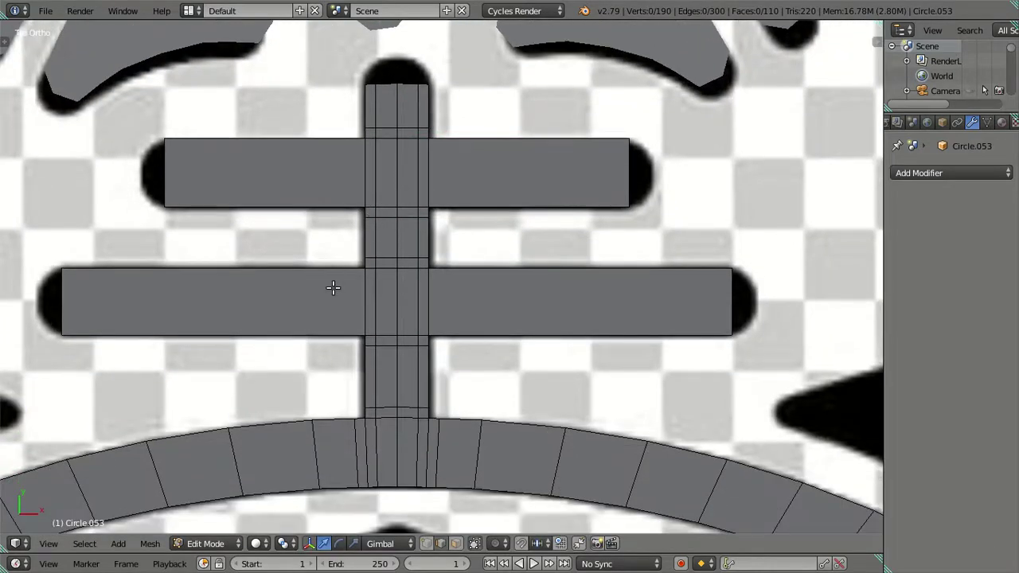
pyautogui.hotkey('ctrl', 'r')
pyautogui.click(393, 292)
pyautogui.click(674, 310)
pyautogui.press('g')
pyautogui.press('x')
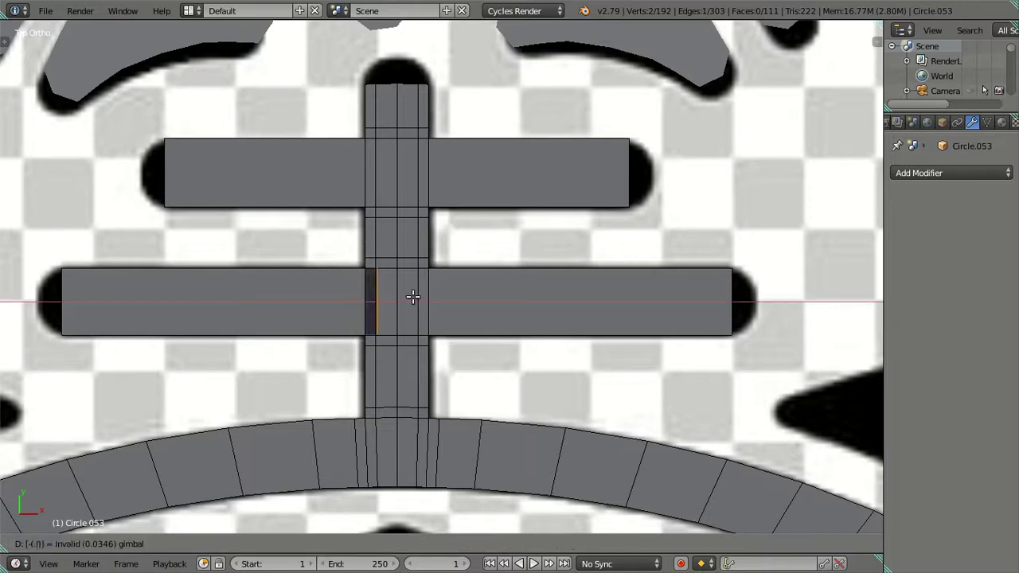
pyautogui.click(412, 296)
# Step: Add a loop through the lower crossbar's right half, lined up with the vertical bar's right side
pyautogui.hotkey('ctrl', 'r')
pyautogui.click(481, 269)
pyautogui.click(71, 258)
pyautogui.moveTo(478, 301); pyautogui.dragTo(494, 303)
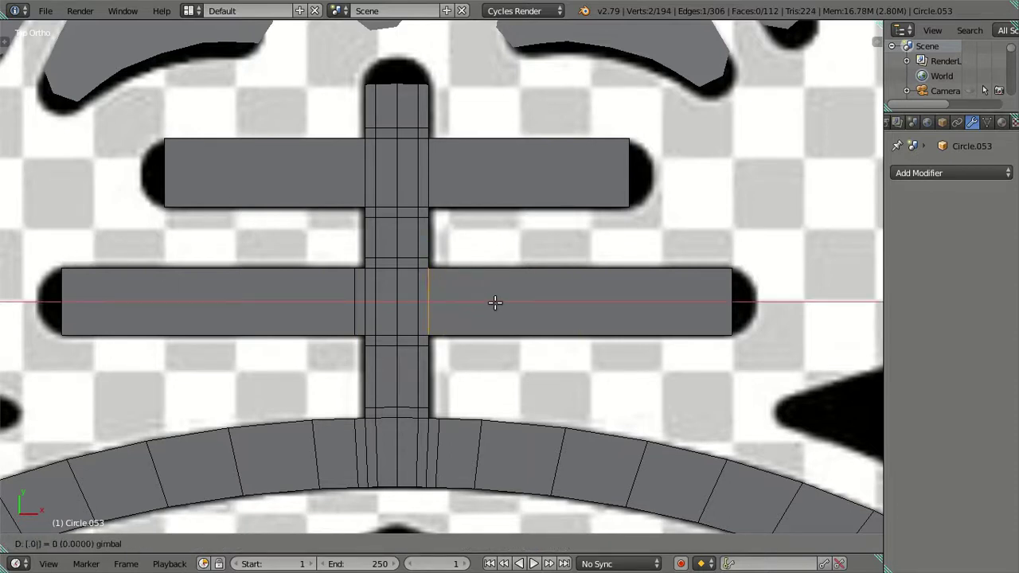
pyautogui.click(494, 303)
# Step: Add a loop through the upper crossbar's right half, lined up with the vertical bar's right side
pyautogui.hotkey('ctrl', 'r')
pyautogui.click(466, 150)
pyautogui.click(260, 138)
pyautogui.moveTo(473, 172); pyautogui.dragTo(491, 176)
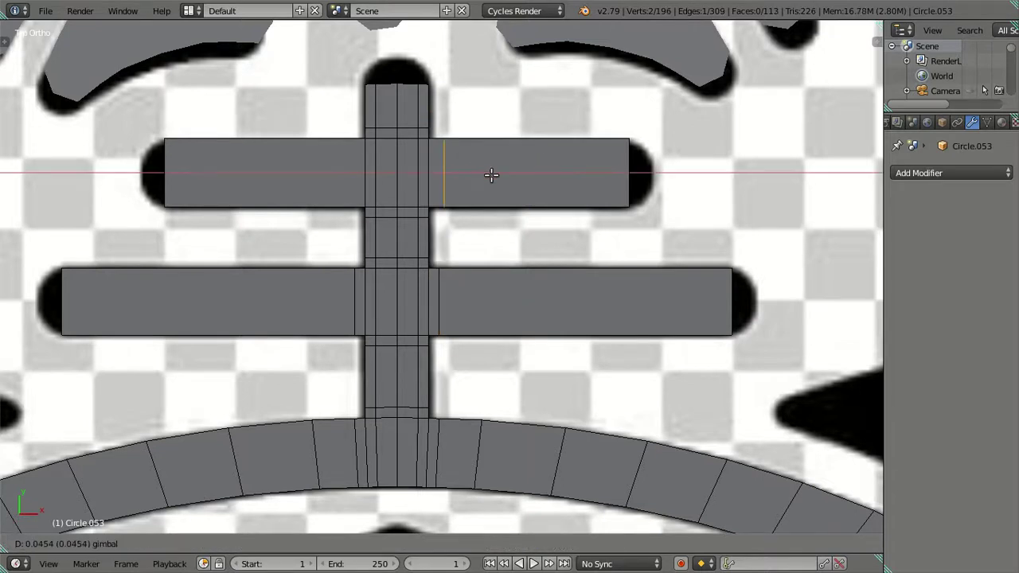
pyautogui.click(491, 174)
# Step: Add a loop through the upper crossbar's left half, lined up with the vertical bar's left side
pyautogui.hotkey('ctrl', 'r')
pyautogui.click(316, 145)
pyautogui.click(562, 170)
pyautogui.moveTo(408, 172); pyautogui.dragTo(394, 172)
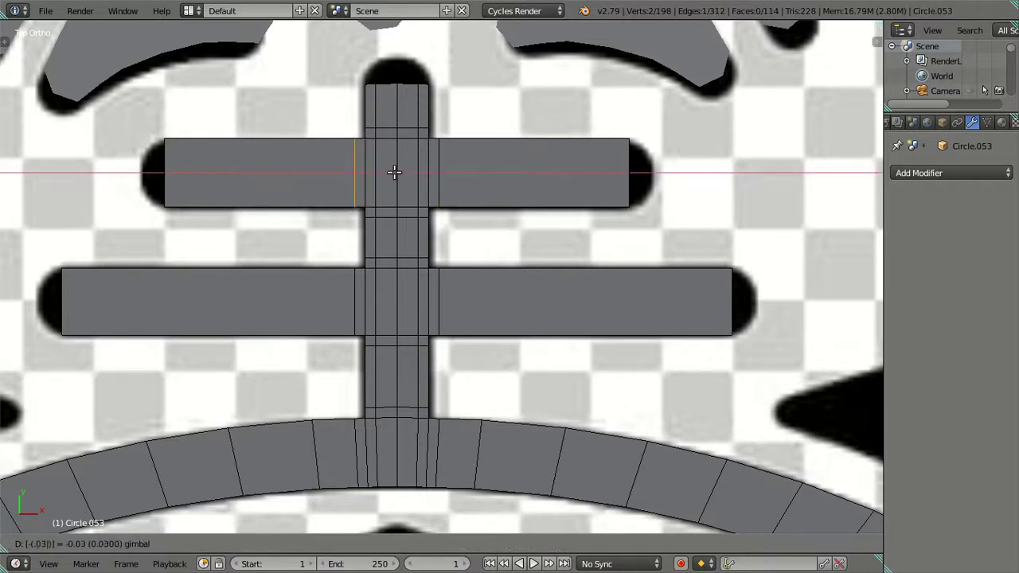
pyautogui.click(396, 175)
pyautogui.press('a')
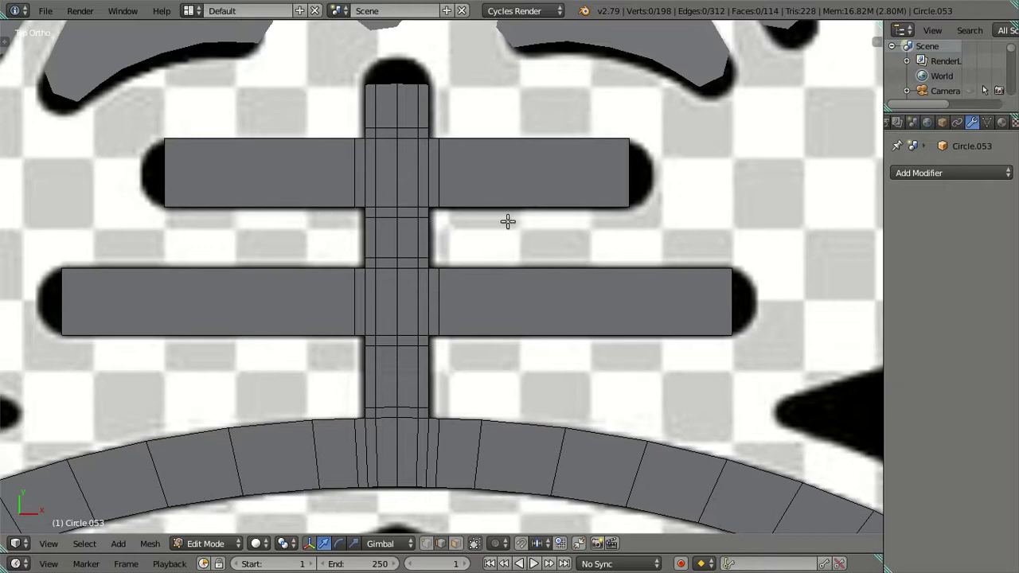
# Step: Add two evenly spaced lengthwise loops along each crossbar
pyautogui.hotkey('ctrl', 'r')
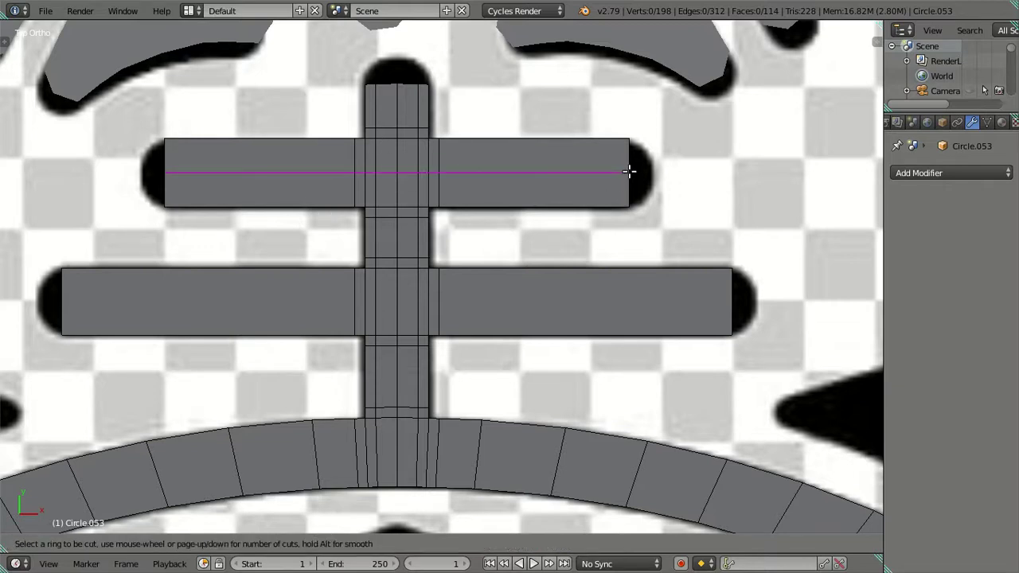
pyautogui.scroll(1, 629, 172)
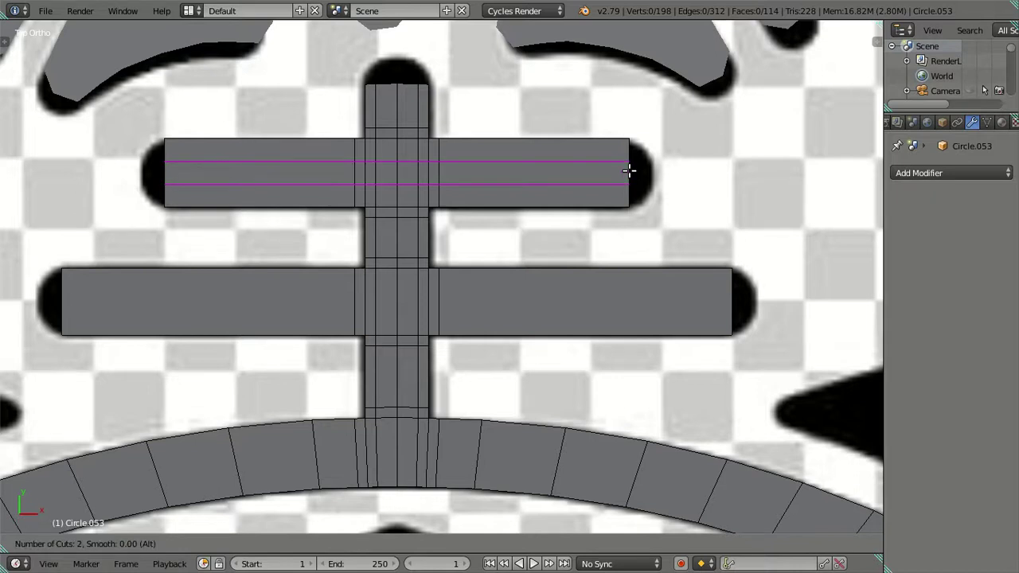
pyautogui.click(630, 170)
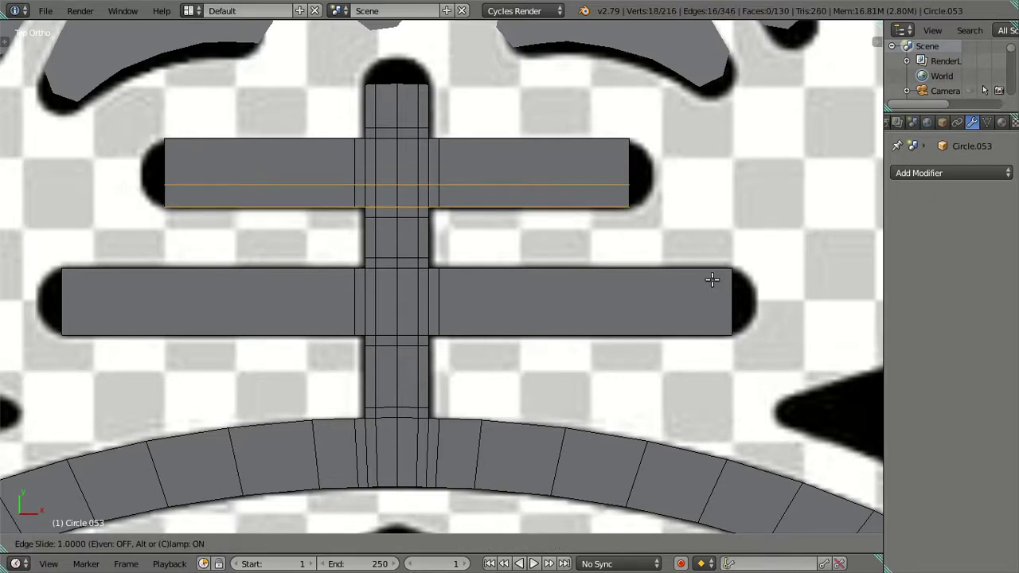
pyautogui.rightClick(662, 189)
pyautogui.hotkey('ctrl', 'r')
pyautogui.click(719, 299)
pyautogui.rightClick(719, 296)
# Step: Select the left and right end edges of both crossbars
pyautogui.rightClick(734, 301)
pyautogui.keyDown('shift'); pyautogui.rightClick(643, 176); pyautogui.keyUp('shift')
pyautogui.keyDown('shift'); pyautogui.rightClick(160, 173); pyautogui.keyUp('shift')
pyautogui.keyDown('shift'); pyautogui.rightClick(53, 304); pyautogui.keyUp('shift')
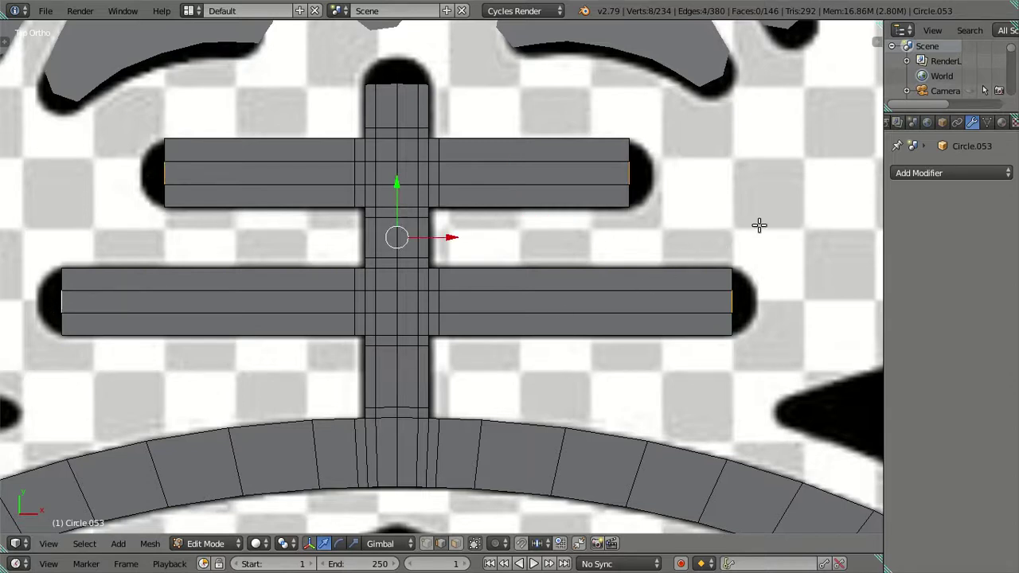
# Step: Stretch the selected crossbar end edges outward along X
pyautogui.press('s')
pyautogui.press('x')
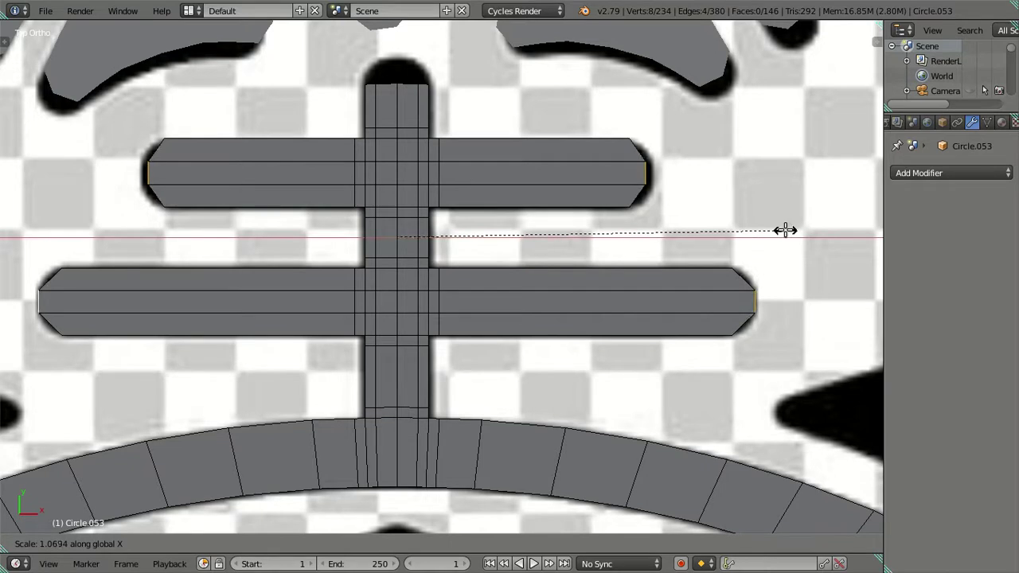
pyautogui.click(785, 230)
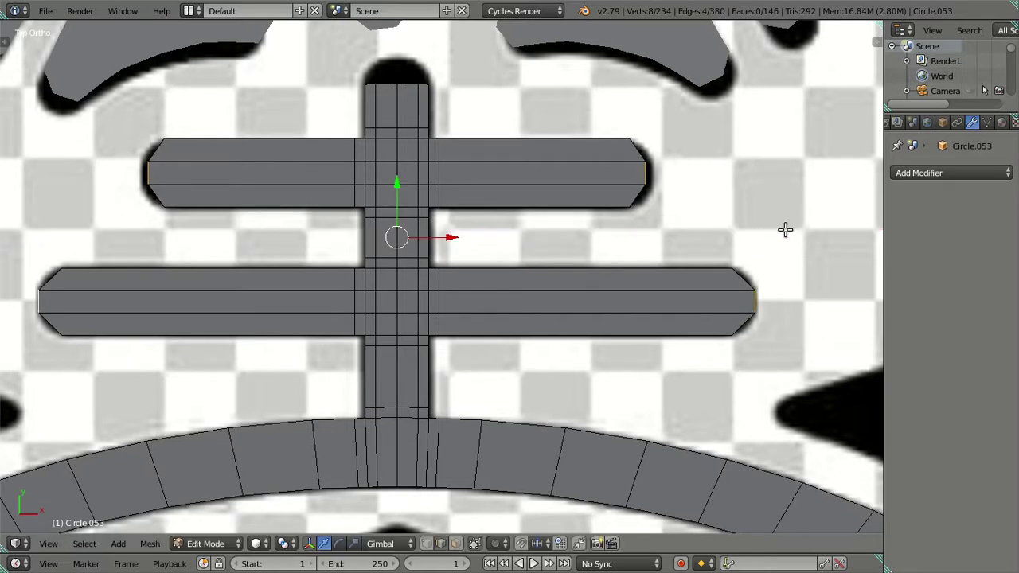
pyautogui.keyDown('alt'); pyautogui.click(612, 291); pyautogui.keyUp('alt')
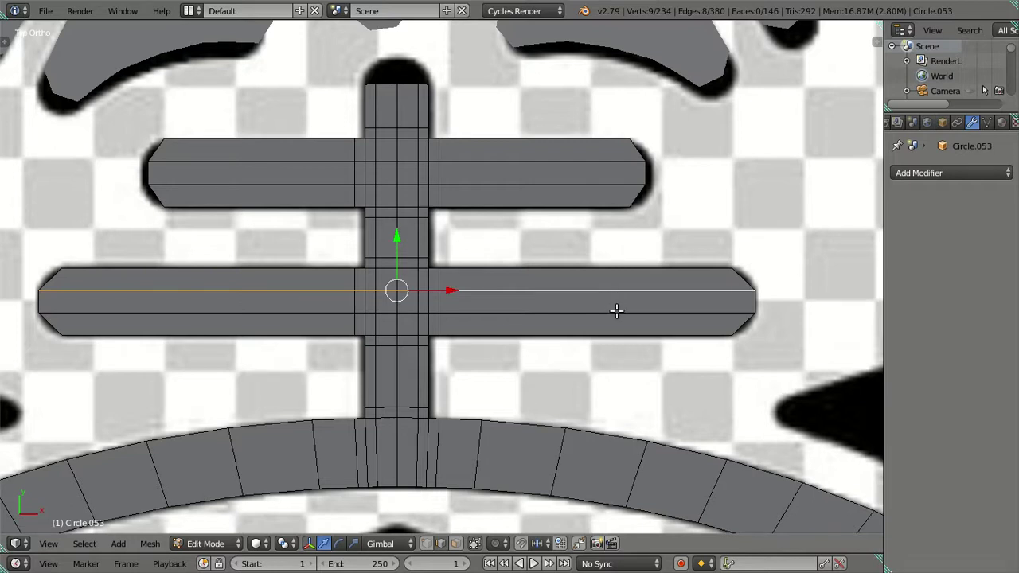
pyautogui.press('a')
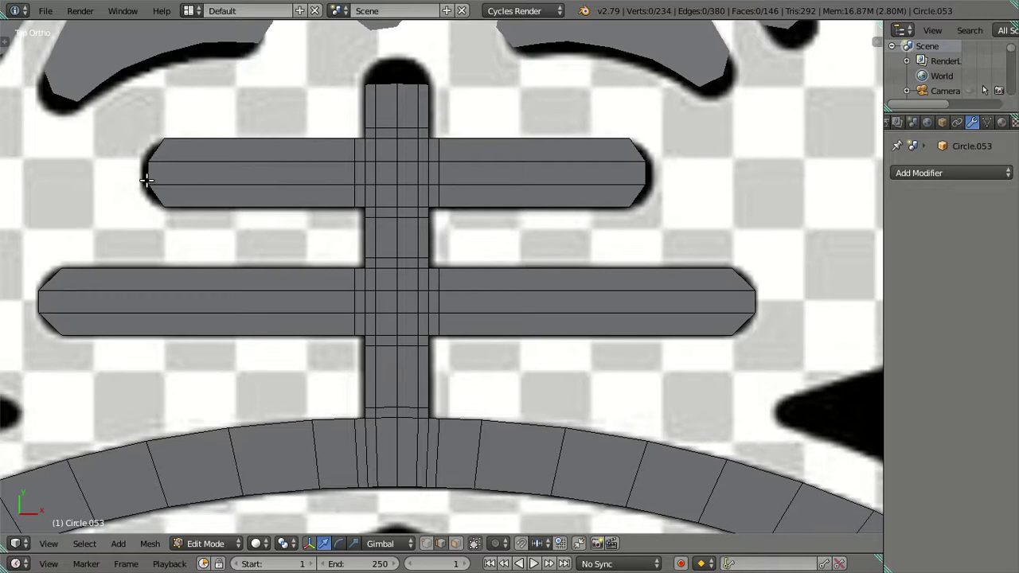
# Step: Widen the upper crossbar by scaling its two end loops along X
pyautogui.keyDown('alt'); pyautogui.rightClick(148, 154); pyautogui.keyUp('alt')
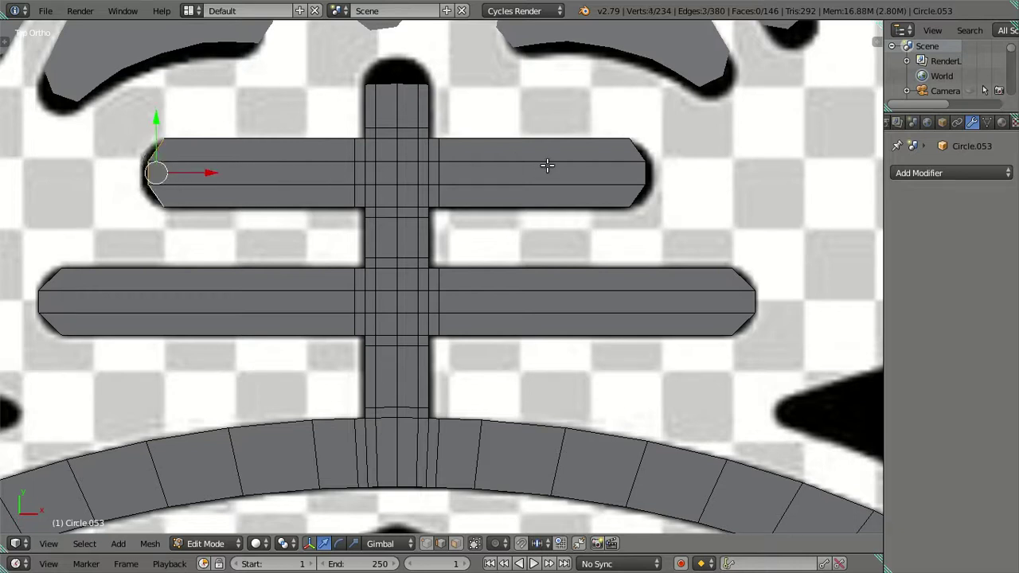
pyautogui.keyDown('alt'); pyautogui.keyDown('shift'); pyautogui.rightClick(647, 169); pyautogui.keyUp('shift'); pyautogui.keyUp('alt')
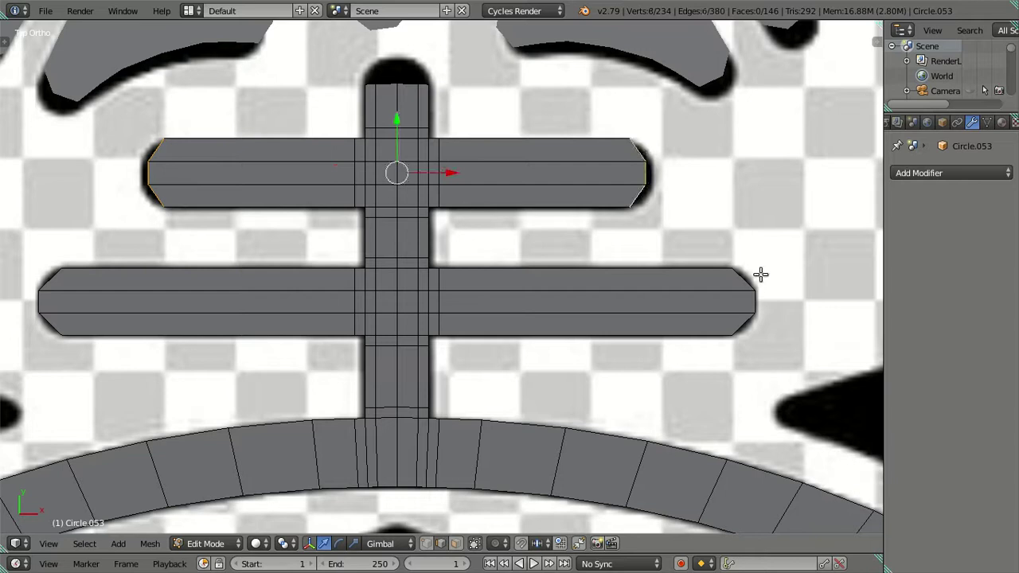
pyautogui.press('a')
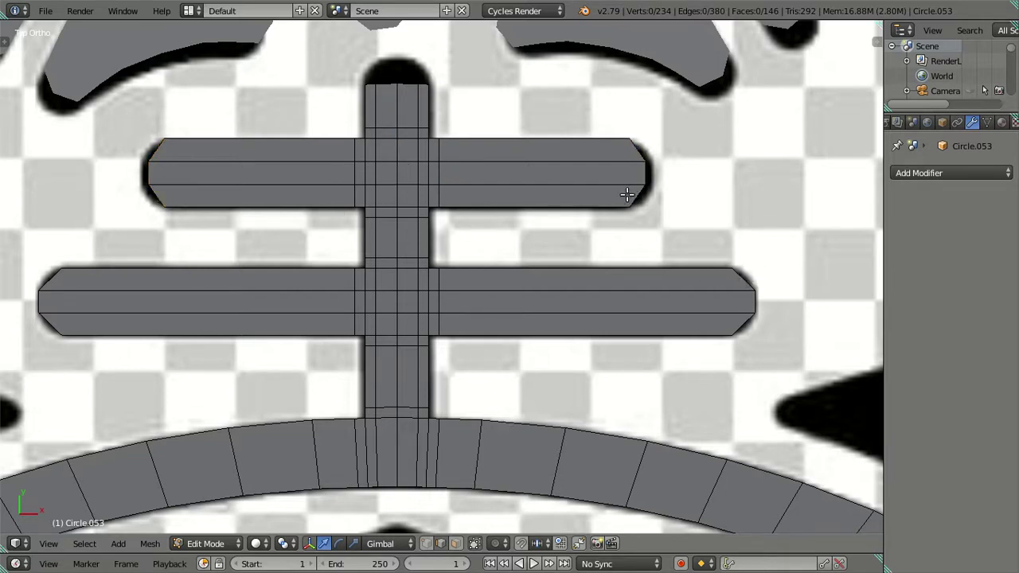
pyautogui.keyDown('alt'); pyautogui.rightClick(647, 152); pyautogui.keyUp('alt')
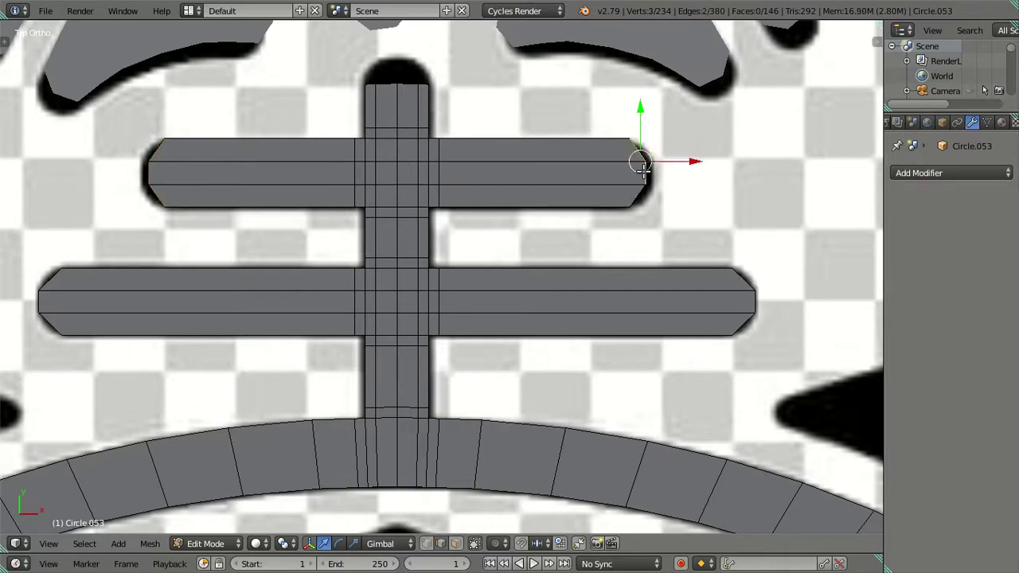
pyautogui.keyDown('alt'); pyautogui.keyDown('shift'); pyautogui.rightClick(149, 166); pyautogui.keyUp('shift'); pyautogui.keyUp('alt')
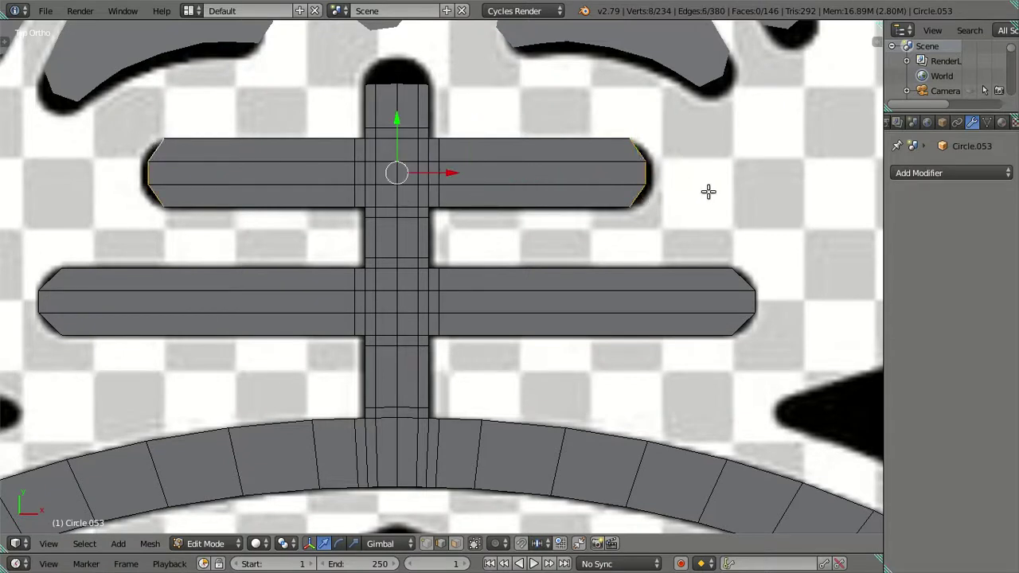
pyautogui.press('s')
pyautogui.press('x')
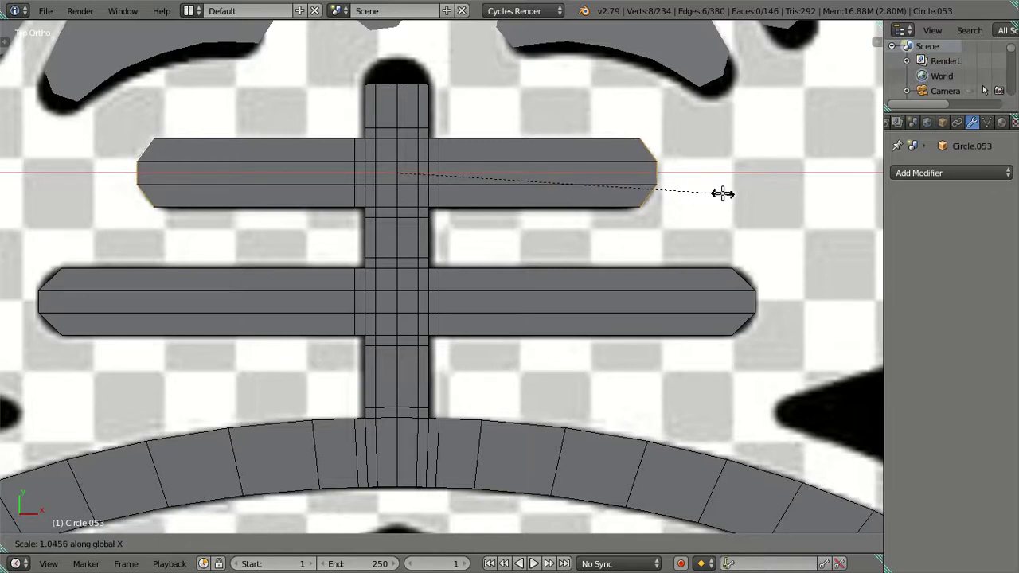
pyautogui.click(721, 193)
# Step: Box-select the lower crossbar's end vertices and scale them outward along X
pyautogui.press('a')
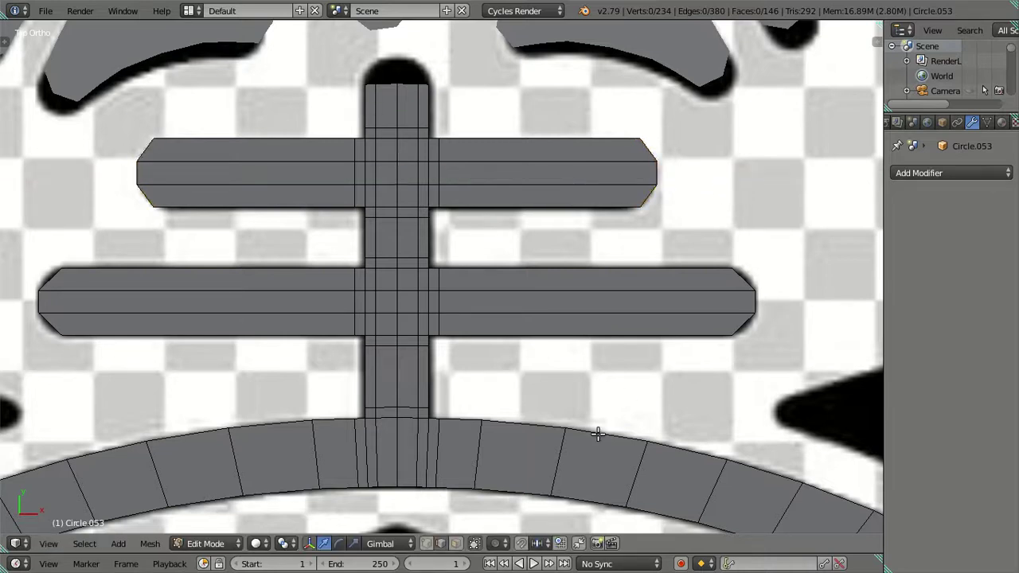
pyautogui.click(430, 544)
pyautogui.moveTo(732, 257); pyautogui.dragTo(721, 343)
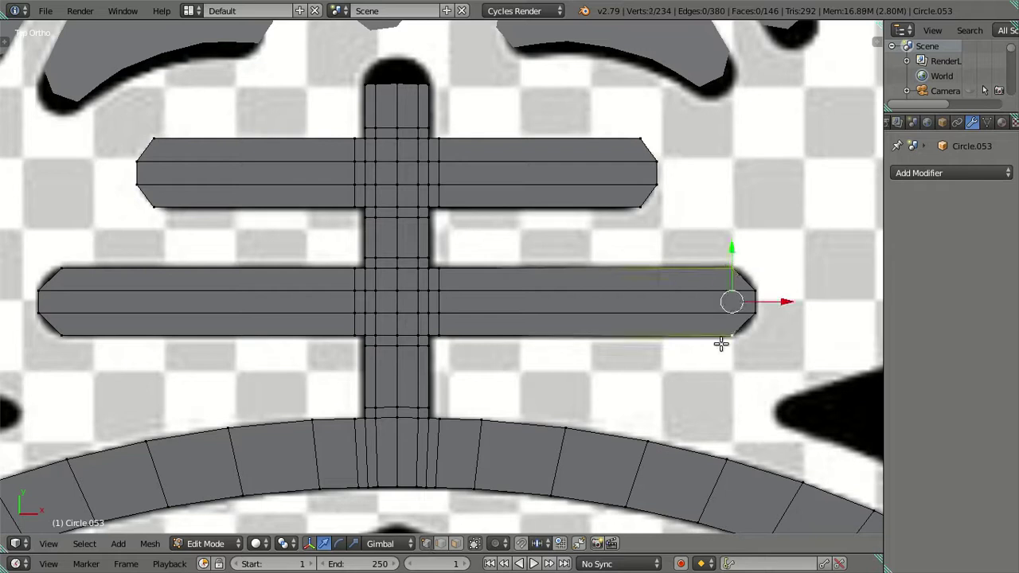
pyautogui.keyDown('shift'); pyautogui.moveTo(71, 263); pyautogui.dragTo(64, 342); pyautogui.keyUp('shift')
pyautogui.scroll(-2, 120, 300)
pyautogui.scroll(2, 130, 298)
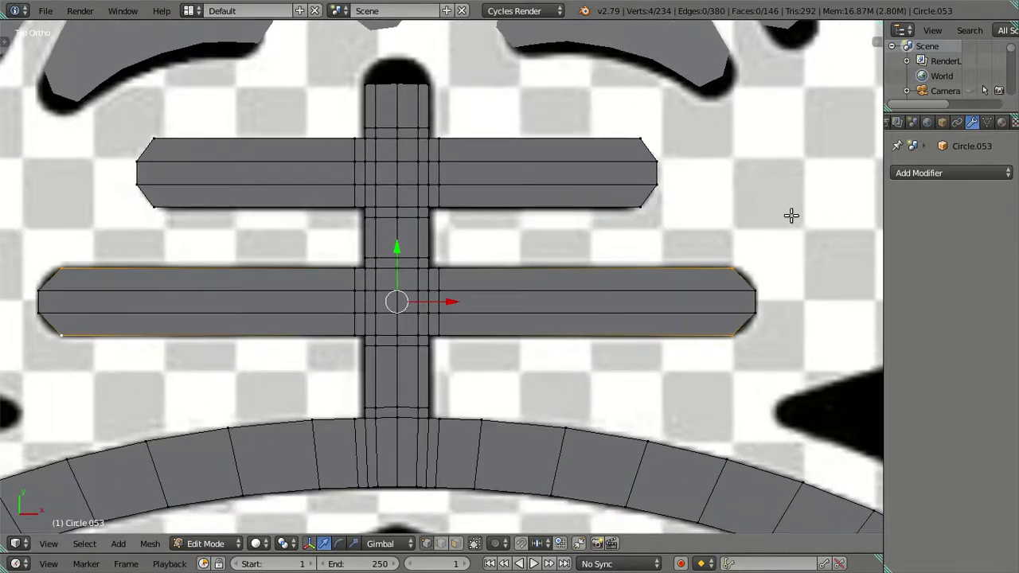
pyautogui.press('s')
pyautogui.press('x')
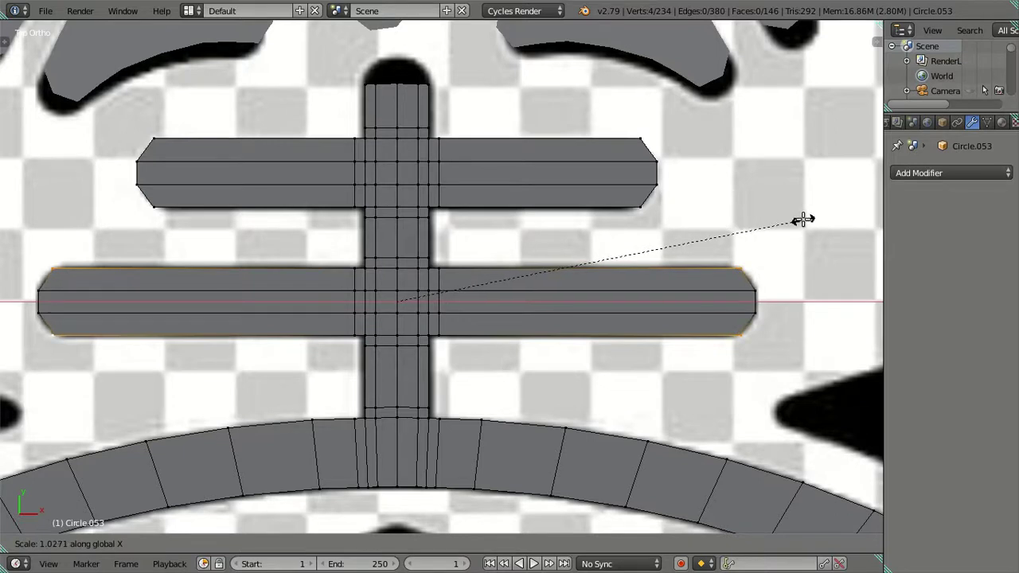
pyautogui.click(802, 220)
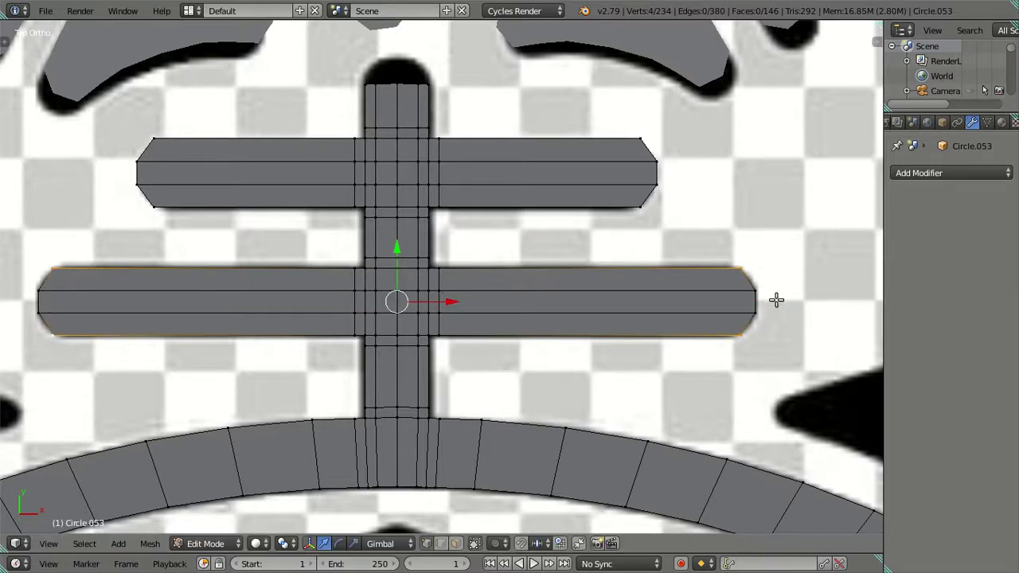
# Step: Rescale the lower crossbar's ends along X twice, leaving the width essentially unchanged
pyautogui.press('s')
pyautogui.press('x')
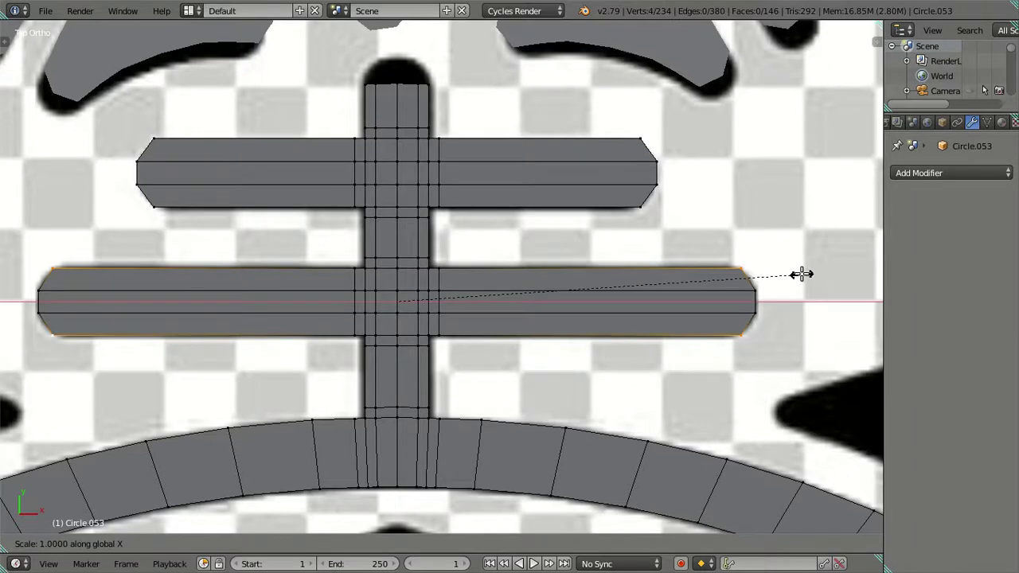
pyautogui.click(797, 274)
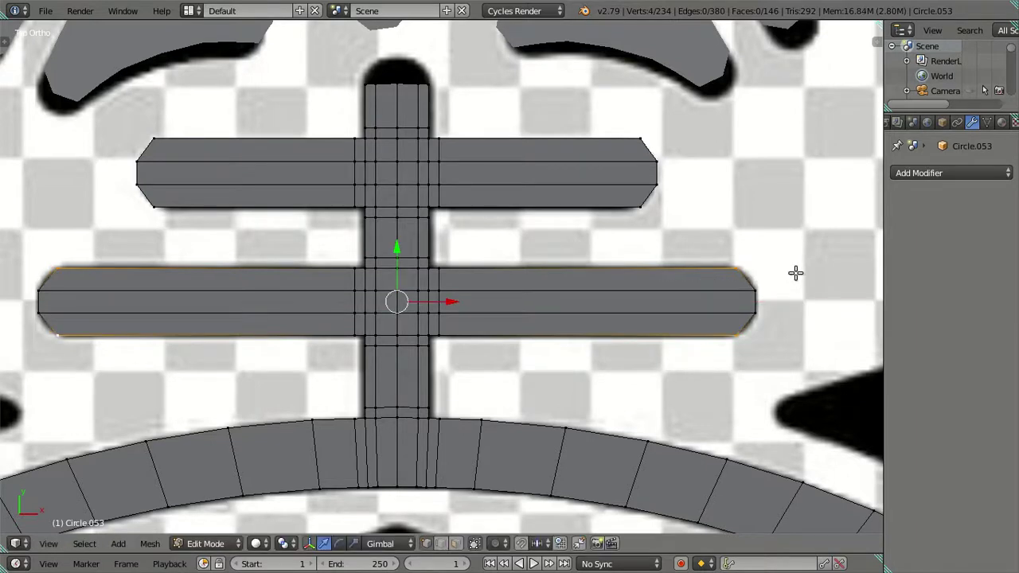
pyautogui.press('s')
pyautogui.press('x')
pyautogui.click(796, 274)
# Step: Stretch the lower crossbar's middle loop outward along X, then leave Edit Mode
pyautogui.keyDown('alt'); pyautogui.keyDown('shift'); pyautogui.click(717, 301); pyautogui.keyUp('shift'); pyautogui.keyUp('alt')
pyautogui.keyDown('alt'); pyautogui.keyDown('shift'); pyautogui.click(79, 302); pyautogui.keyUp('shift'); pyautogui.keyUp('alt')
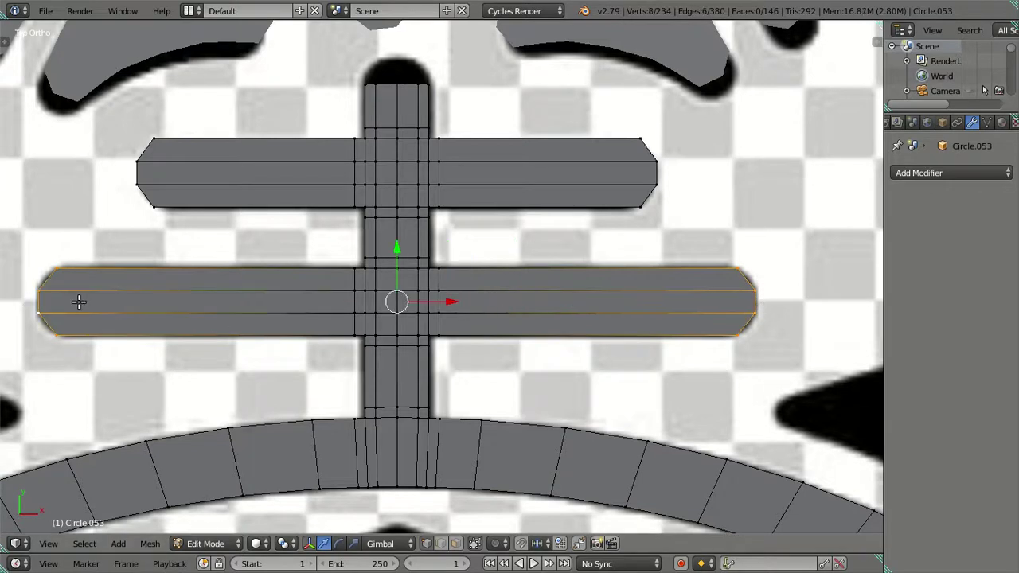
pyautogui.press('s')
pyautogui.press('x')
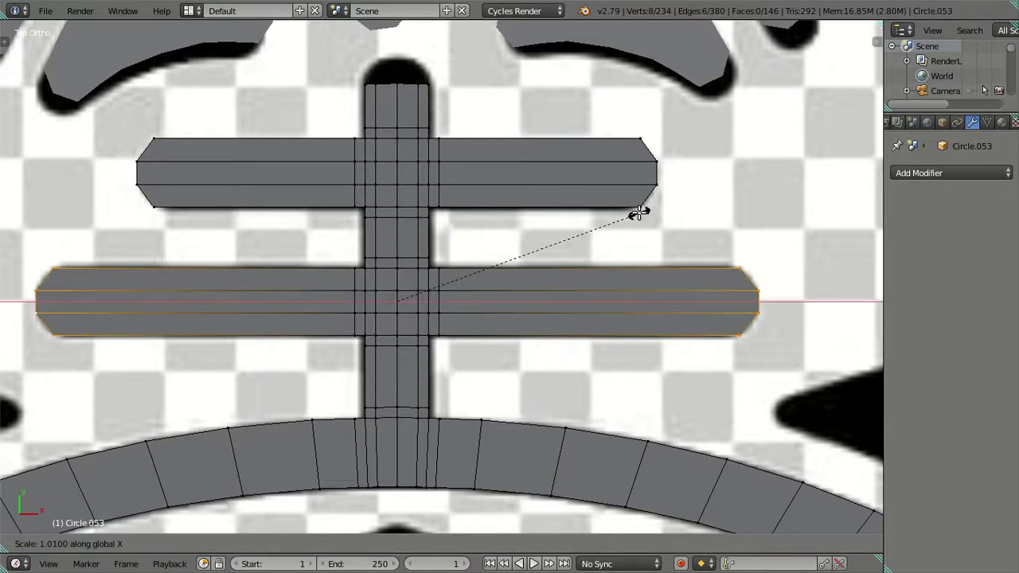
pyautogui.click(638, 213)
pyautogui.press('a')
pyautogui.press('Tab')
pyautogui.press('Tab')
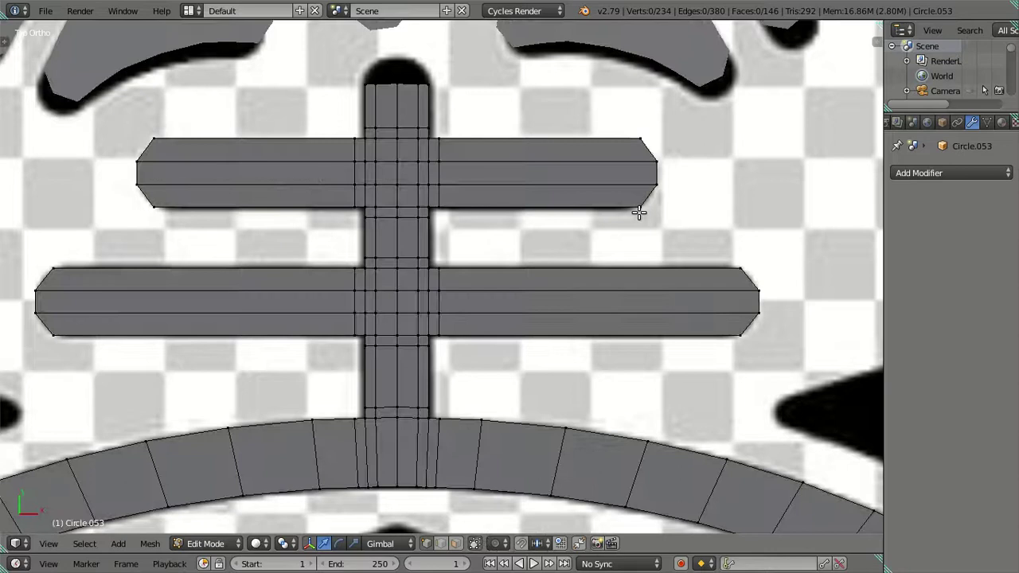
pyautogui.scroll(-3, 585, 205)
pyautogui.scroll(2, 550, 221)
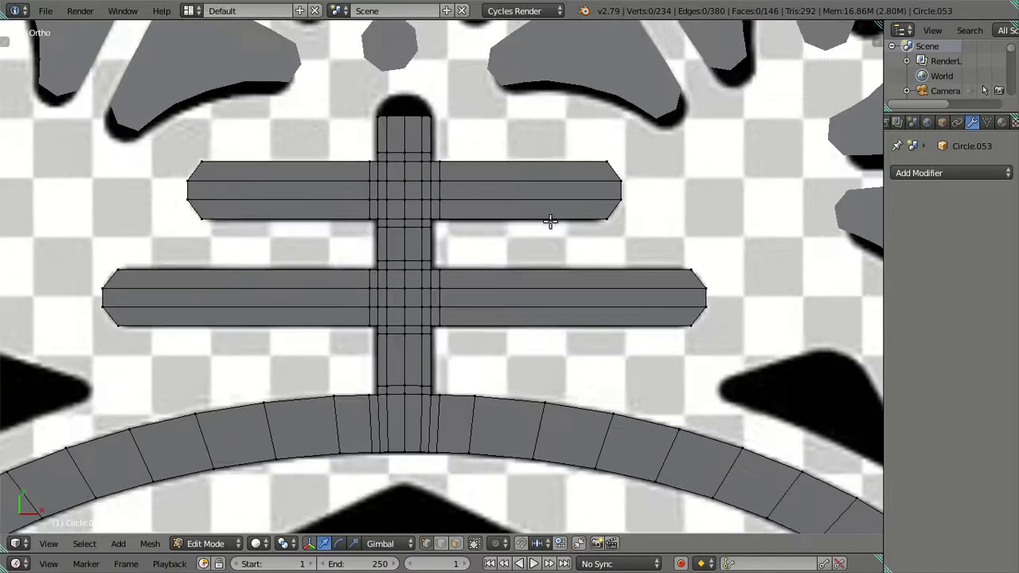
# Step: Add an edge loop near the right end of the upper crossbar
pyautogui.hotkey('ctrl', 'r')
pyautogui.click(486, 165)
pyautogui.click(241, 154)
pyautogui.moveTo(470, 185); pyautogui.dragTo(633, 191)
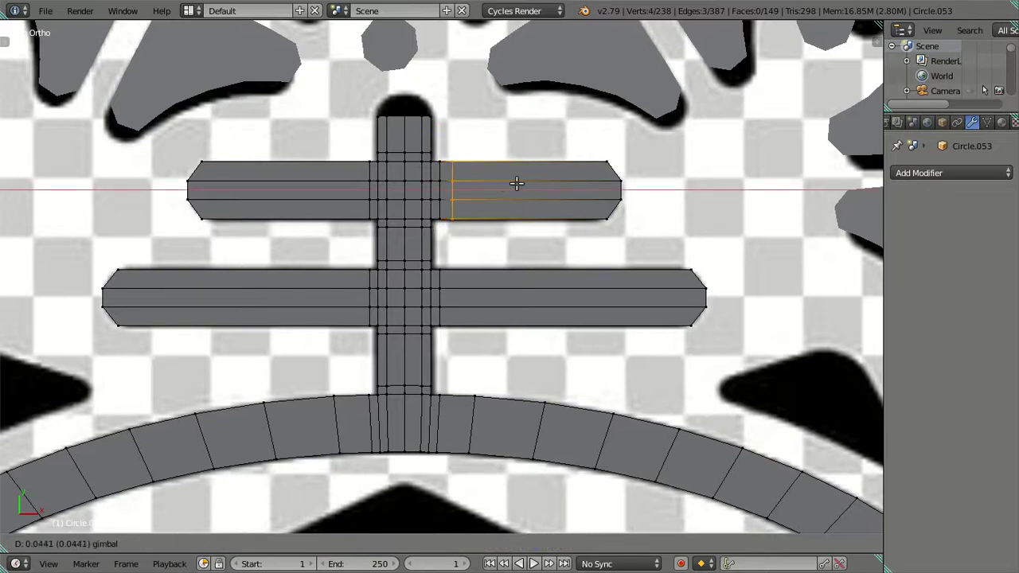
pyautogui.click(633, 191)
# Step: Add an edge loop in the upper crossbar, moved -1 along X toward its left end
pyautogui.hotkey('ctrl', 'r')
pyautogui.click(278, 166)
pyautogui.click(420, 186)
pyautogui.press('g')
pyautogui.press('x')
pyautogui.press('-')
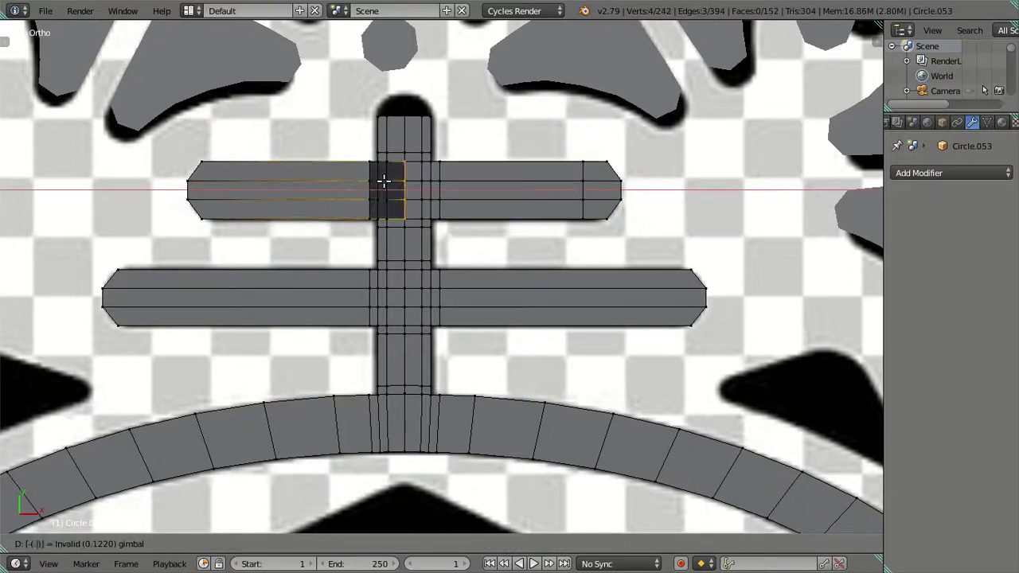
pyautogui.write('1')
pyautogui.press('Return')
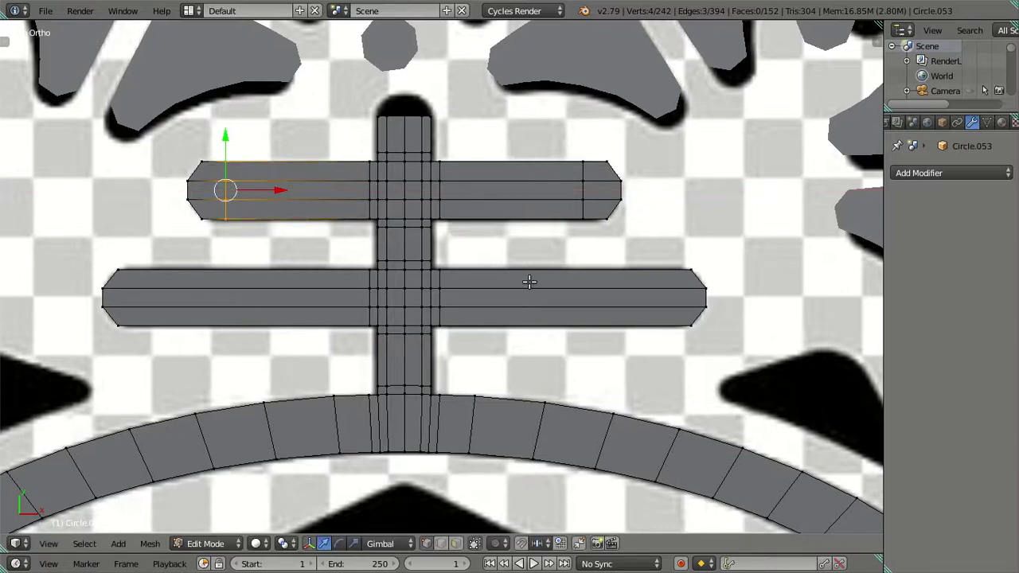
# Step: Add an edge loop in the lower crossbar, moved 0.78 along X toward its right end
pyautogui.hotkey('ctrl', 'r')
pyautogui.click(529, 279)
pyautogui.click(297, 257)
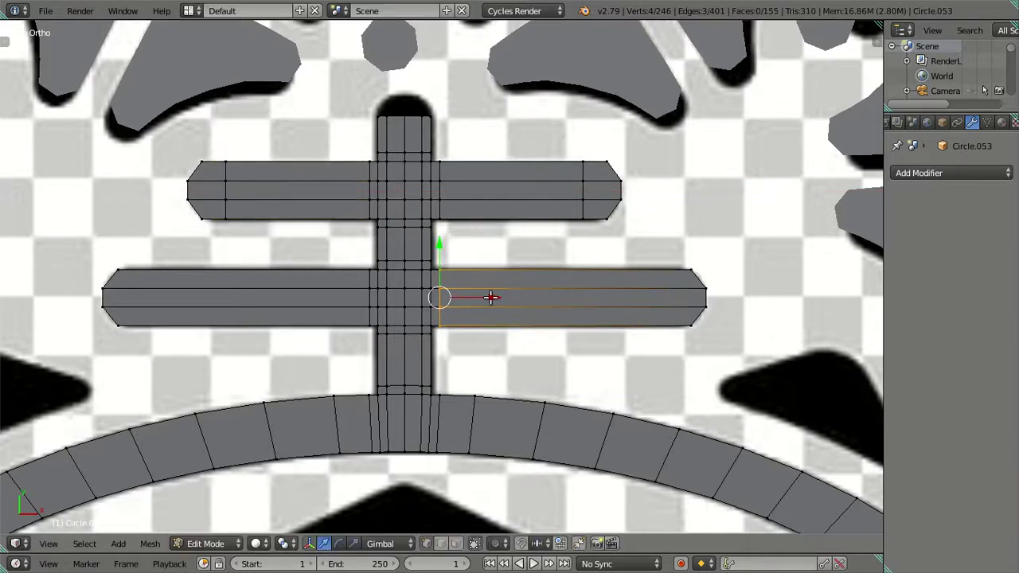
pyautogui.press('g')
pyautogui.press('x')
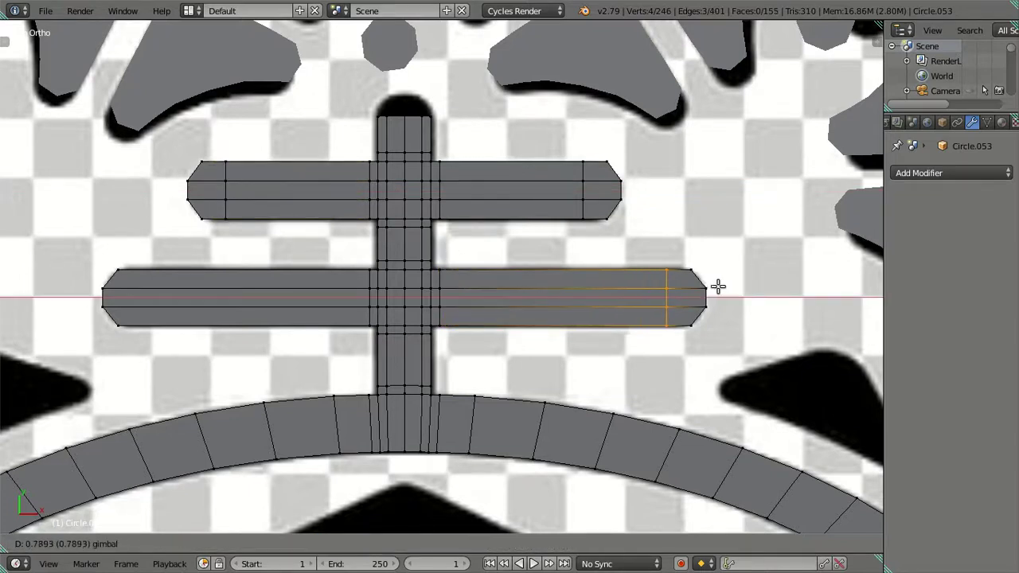
pyautogui.write('.')
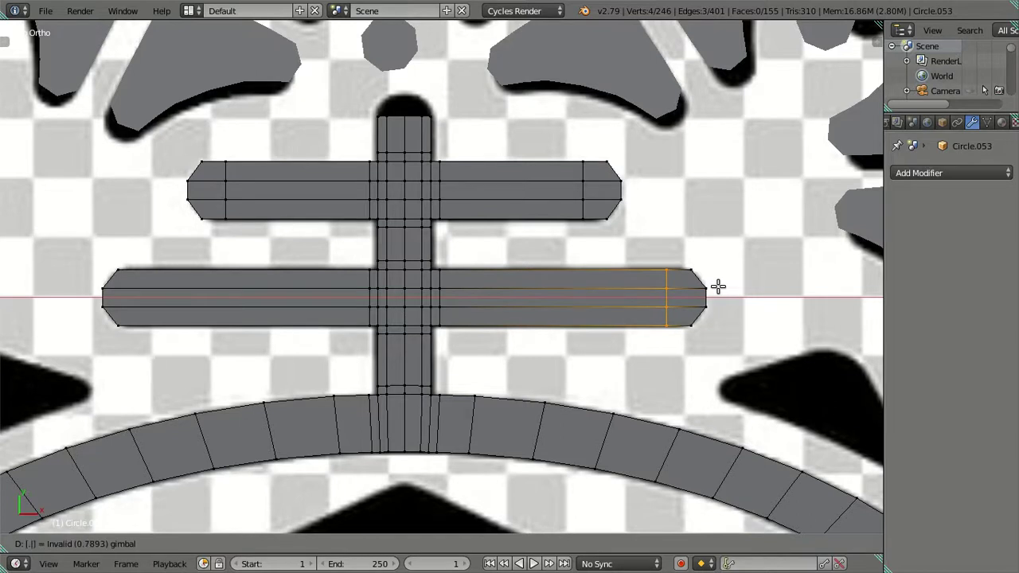
pyautogui.write('75')
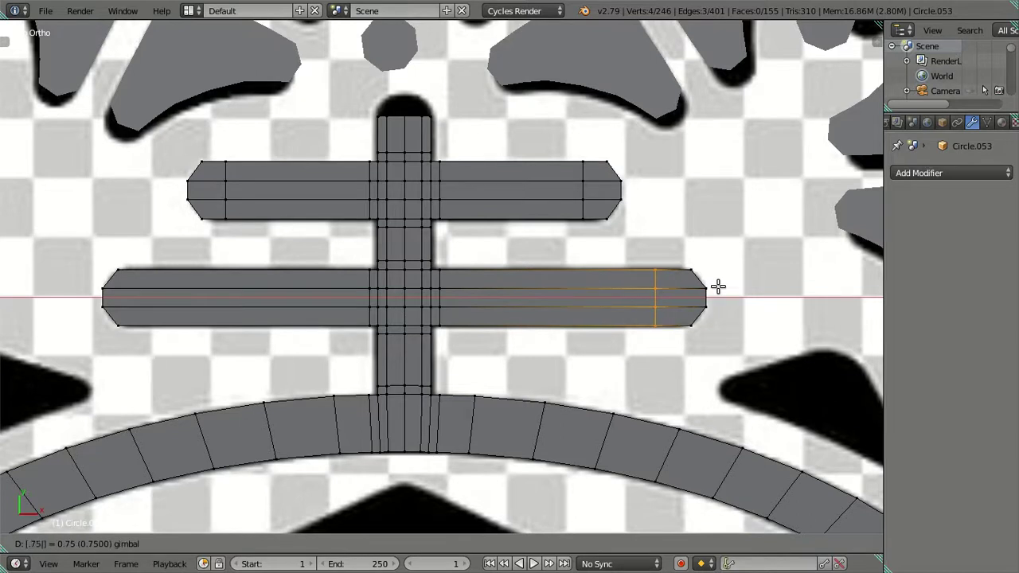
pyautogui.press('BackSpace')
pyautogui.write('8')
pyautogui.press('Return')
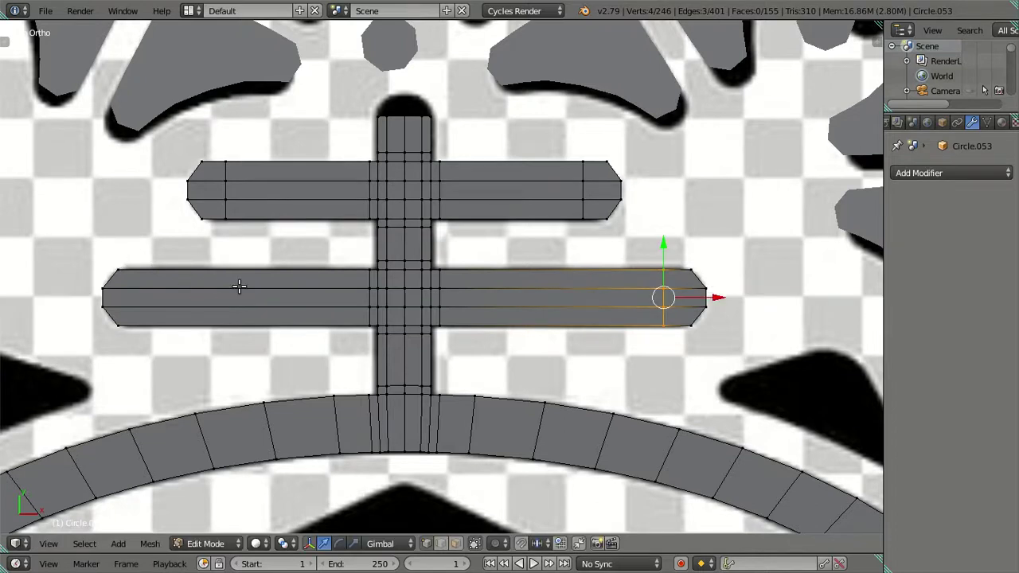
# Step: Add a loop on the lower bar's left arm moved -1.1 along X, then toggle Edit Mode
pyautogui.hotkey('ctrl', 'r')
pyautogui.click(239, 285)
pyautogui.click(561, 307)
pyautogui.write('gx')
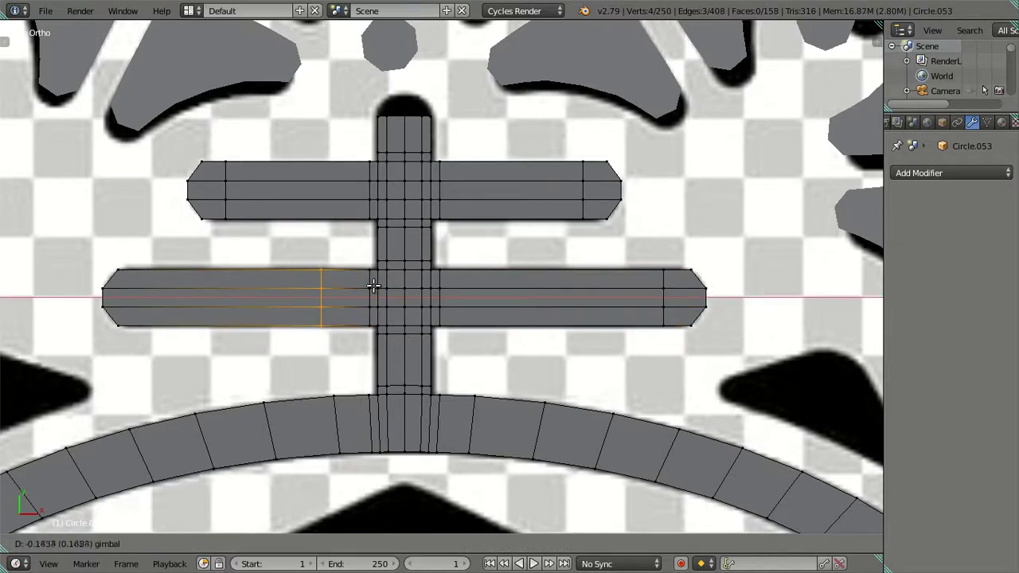
pyautogui.write('-')
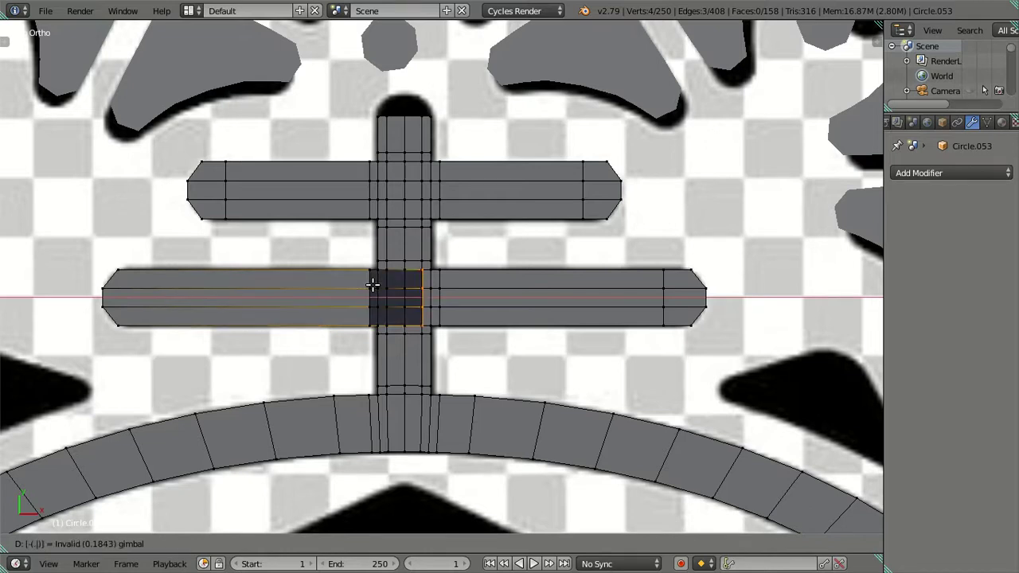
pyautogui.write('1.1')
pyautogui.press('Return')
pyautogui.press('a')
pyautogui.press('Tab')
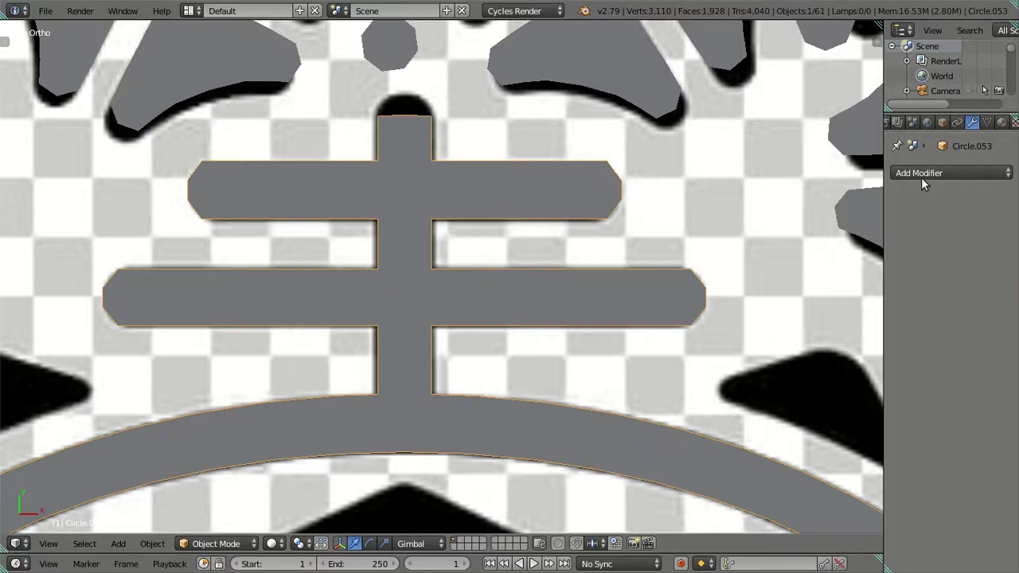
pyautogui.press('Tab')
# Step: Raise the top and side vertices of the vertical bar's cap
pyautogui.rightClick(403, 113)
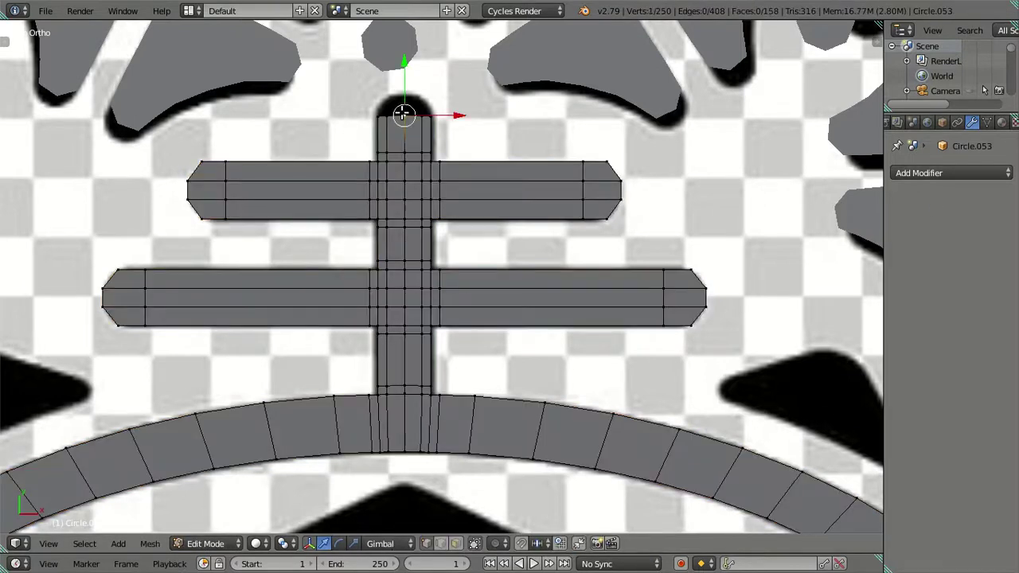
pyautogui.keyDown('shift'); pyautogui.rightClick(387, 115); pyautogui.keyUp('shift')
pyautogui.moveTo(407, 81); pyautogui.dragTo(409, 63)
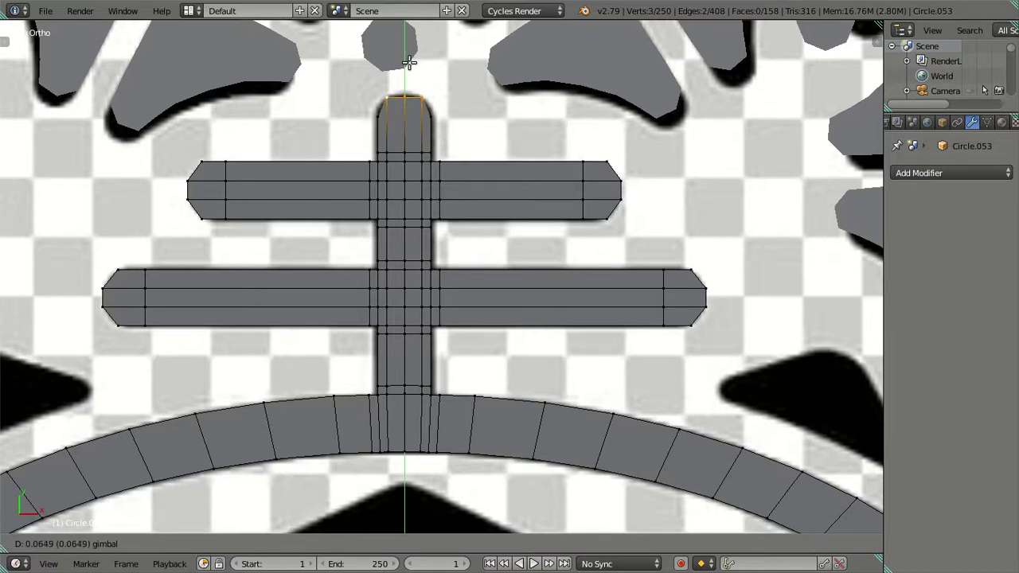
pyautogui.click(409, 62)
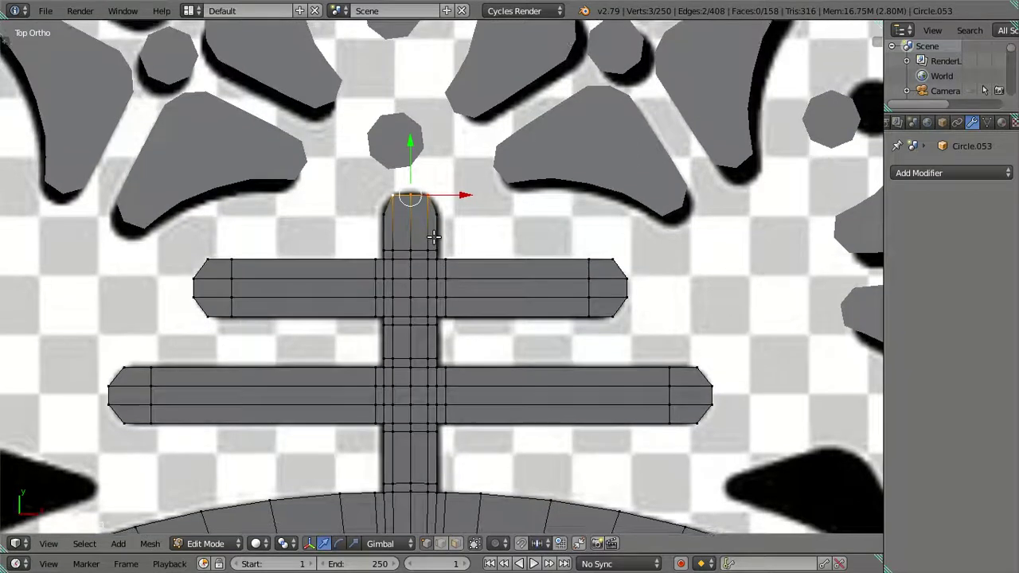
pyautogui.scroll(3, 422, 239)
pyautogui.rightClick(436, 201)
pyautogui.keyDown('shift'); pyautogui.rightClick(342, 201); pyautogui.keyUp('shift')
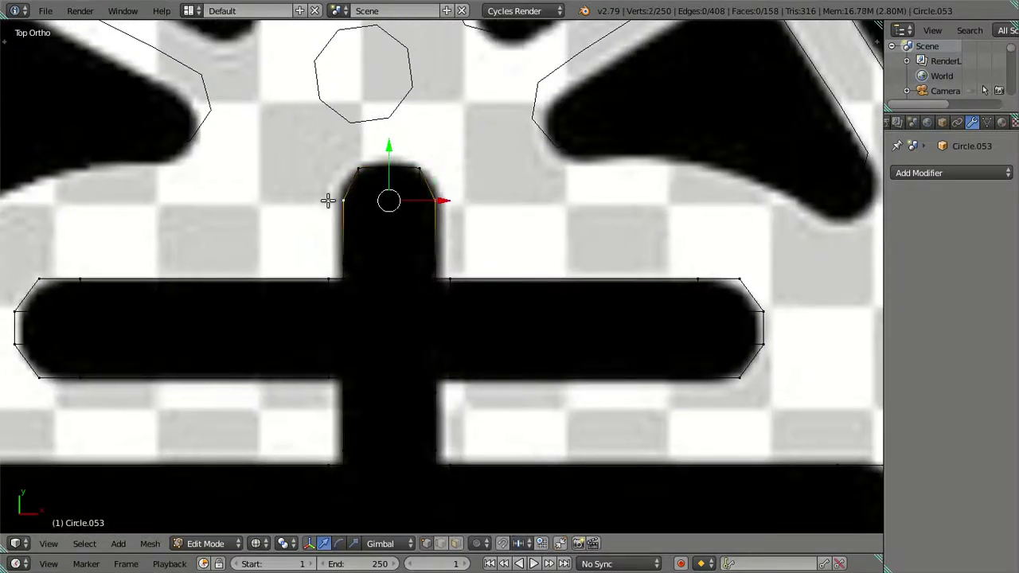
pyautogui.moveTo(385, 146); pyautogui.dragTo(389, 121)
pyautogui.rightClick(386, 147)
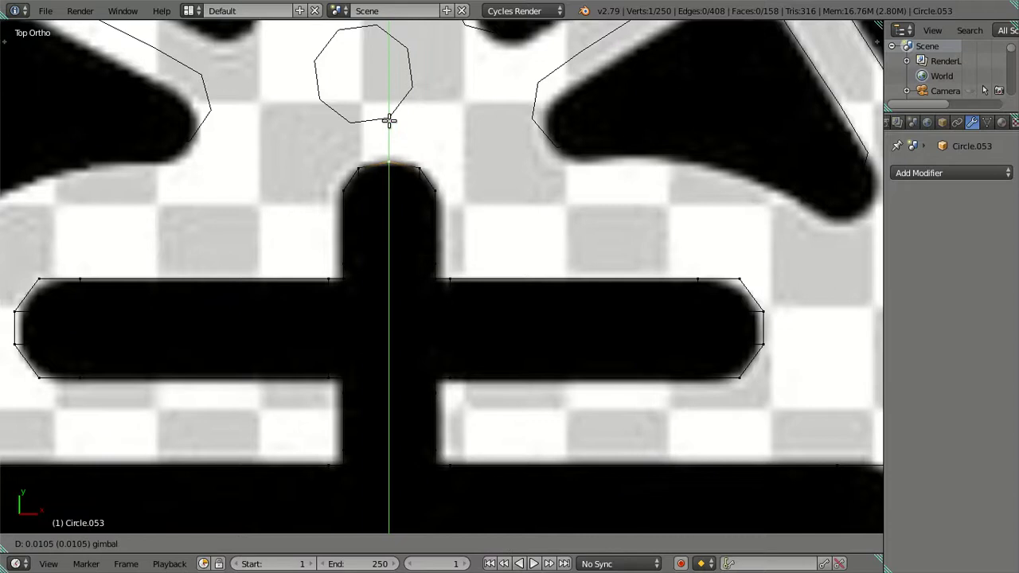
pyautogui.click(388, 121)
# Step: Scale the cap's two corner vertices closer together and return to solid shading
pyautogui.rightClick(361, 167)
pyautogui.keyDown('shift'); pyautogui.rightClick(417, 167); pyautogui.keyUp('shift')
pyautogui.press('s')
pyautogui.click(568, 224)
pyautogui.press('a')
pyautogui.hotkey('shift', 'z')
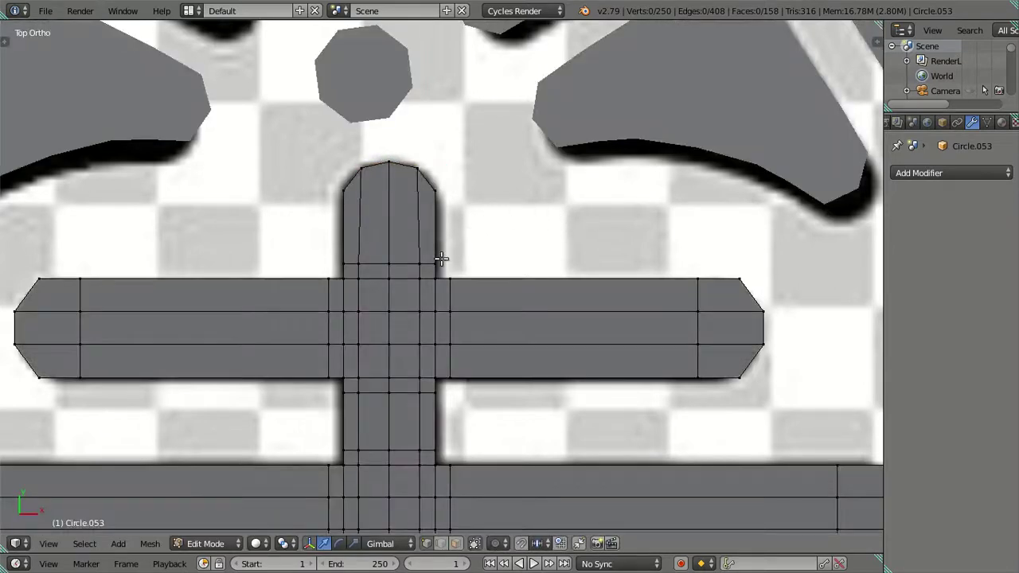
# Step: Add an edge loop slid up toward the top cap, then leave Edit Mode
pyautogui.hotkey('ctrl', 'r')
pyautogui.click(438, 216)
pyautogui.rightClick(380, 186)
pyautogui.moveTo(388, 212); pyautogui.dragTo(402, 162)
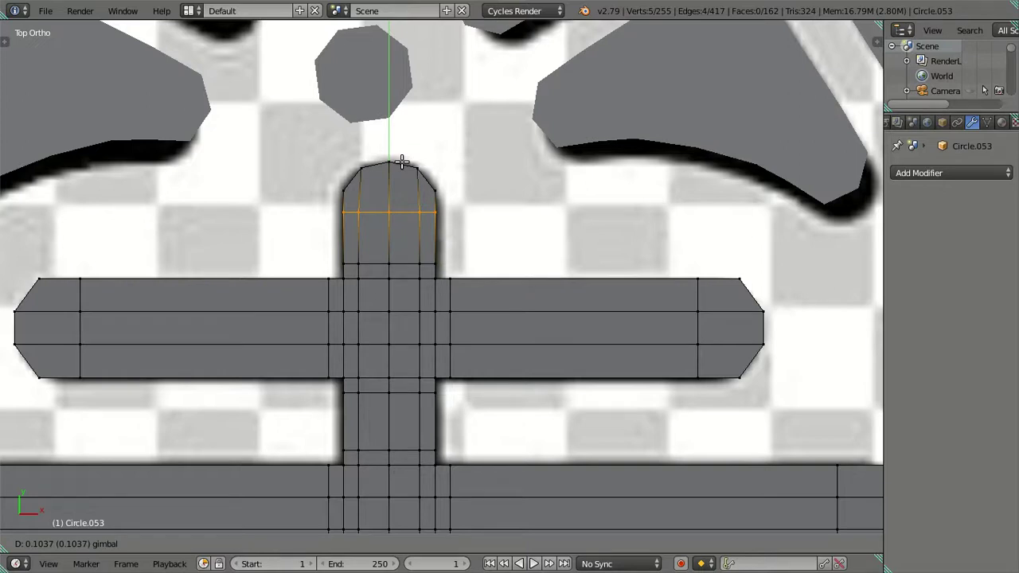
pyautogui.press('BackSpace')
pyautogui.press('BackSpace')
pyautogui.click(402, 163)
pyautogui.press('a')
pyautogui.scroll(-2, 469, 234)
pyautogui.scroll(-2, 468, 234)
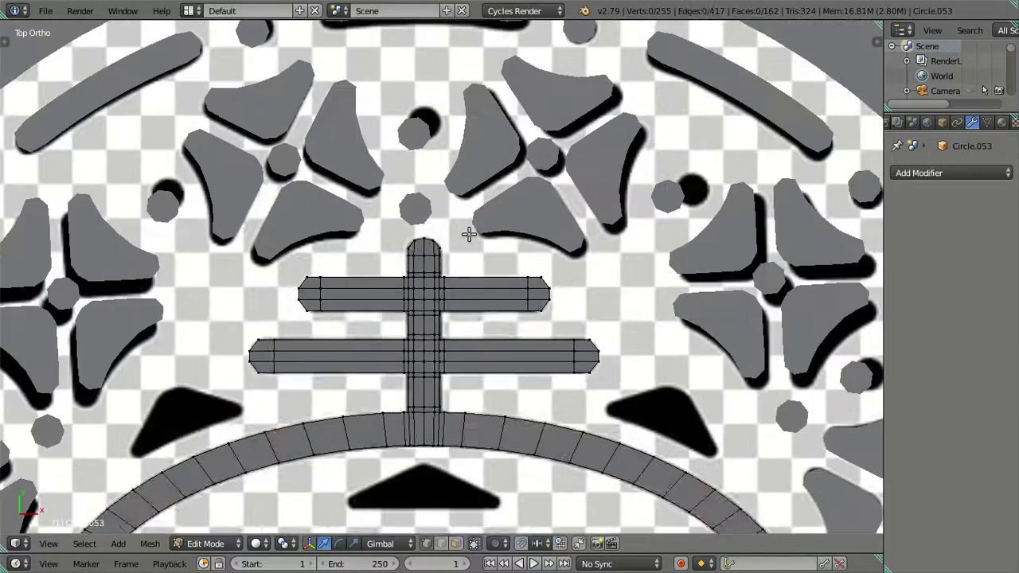
pyautogui.press('Tab')
# Step: Add a Subdivision Surface modifier with viewport level 2 to the cross and inspect it
pyautogui.click(918, 172)
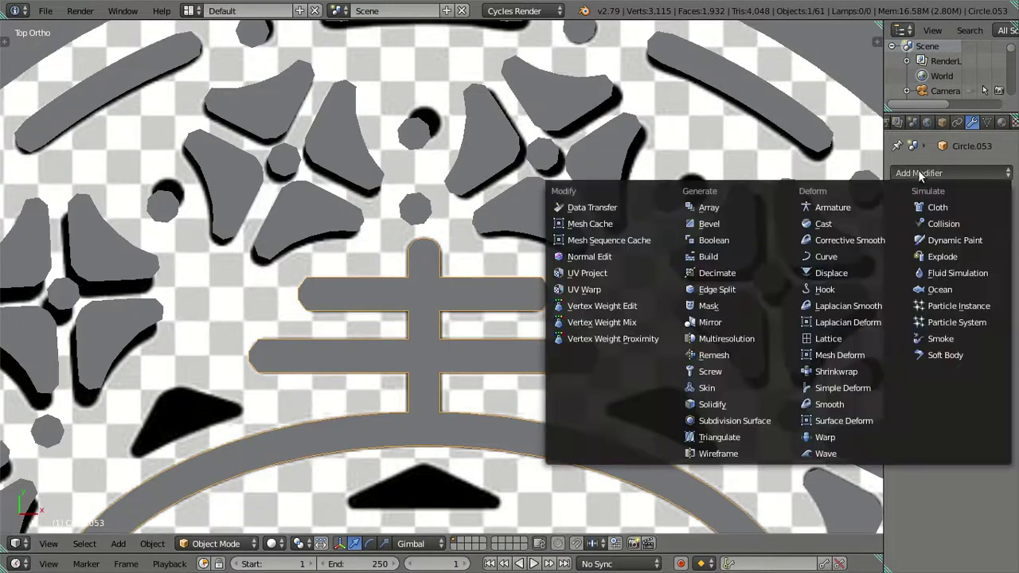
pyautogui.click(742, 419)
pyautogui.scroll(3, 613, 356)
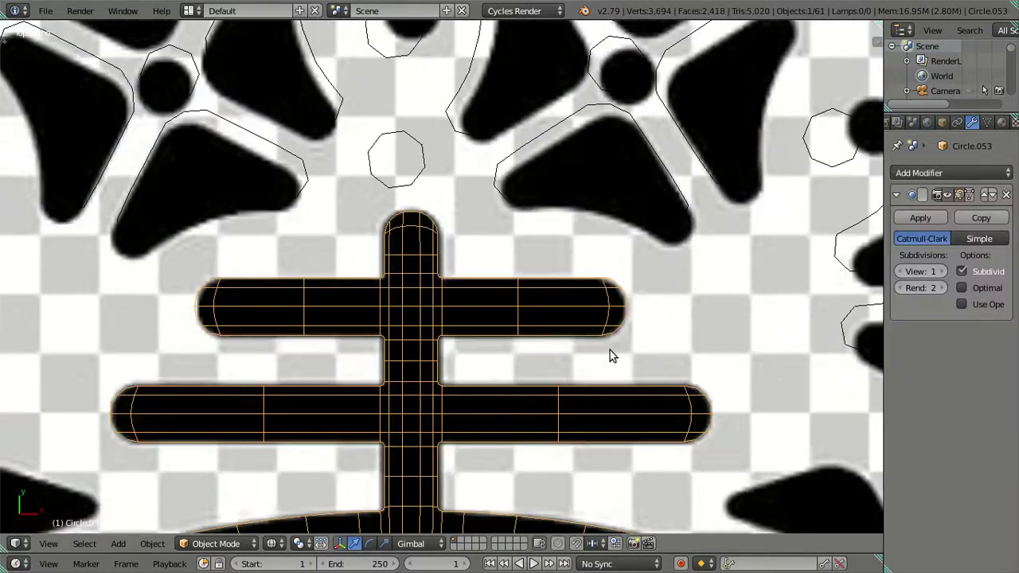
pyautogui.hotkey('ctrl', '2')
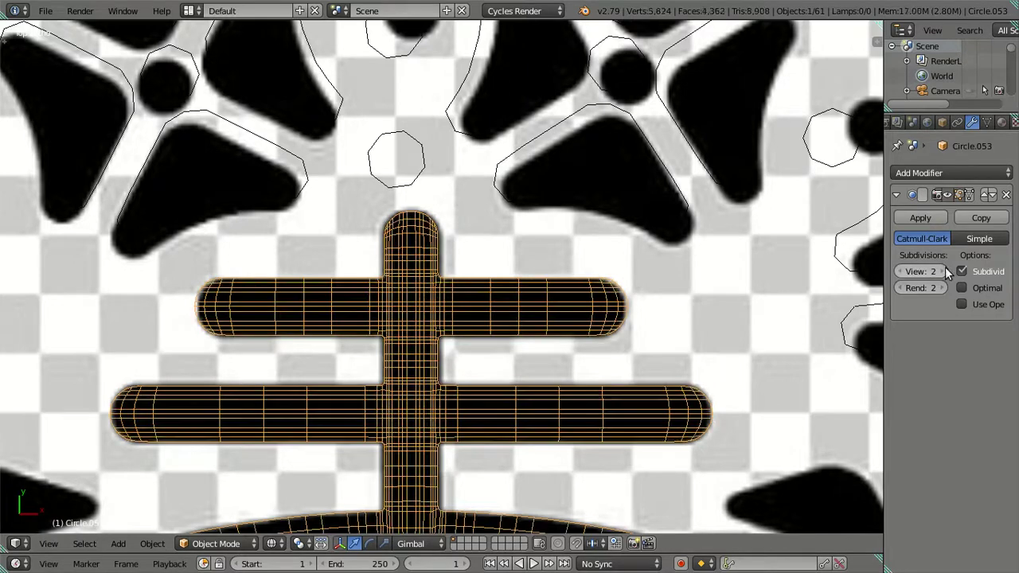
pyautogui.scroll(-2, 555, 325)
pyautogui.scroll(-2, 555, 324)
pyautogui.scroll(-1, 555, 324)
pyautogui.scroll(-2, 555, 324)
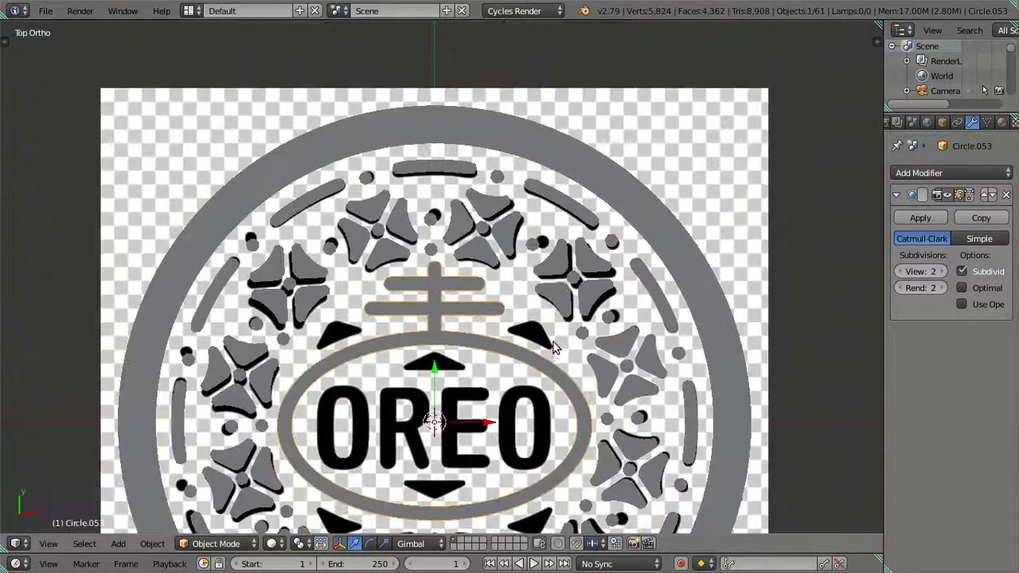
pyautogui.keyDown('shift'); pyautogui.moveTo(554, 330); pyautogui.dragTo(540, 227, button='middle'); pyautogui.keyUp('shift')
pyautogui.scroll(3, 780, 222)
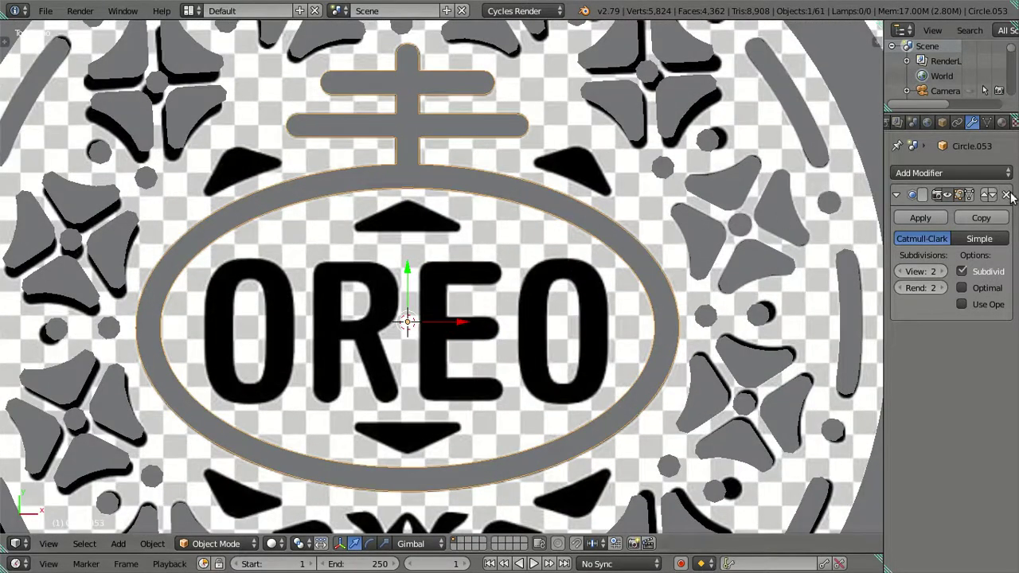
# Step: Remove the Subdivision Surface modifier and pick an object from the overlap list
pyautogui.click(1006, 195)
pyautogui.scroll(-3, 494, 216)
pyautogui.keyDown('alt'); pyautogui.rightClick(494, 217); pyautogui.keyUp('alt')
pyautogui.click(495, 217)
pyautogui.keyDown('shift'); pyautogui.moveTo(496, 217); pyautogui.dragTo(384, 305, button='middle'); pyautogui.keyUp('shift')
# Step: Remove the Subdivision modifier from the outer ring Circle object
pyautogui.scroll(-2, 384, 305)
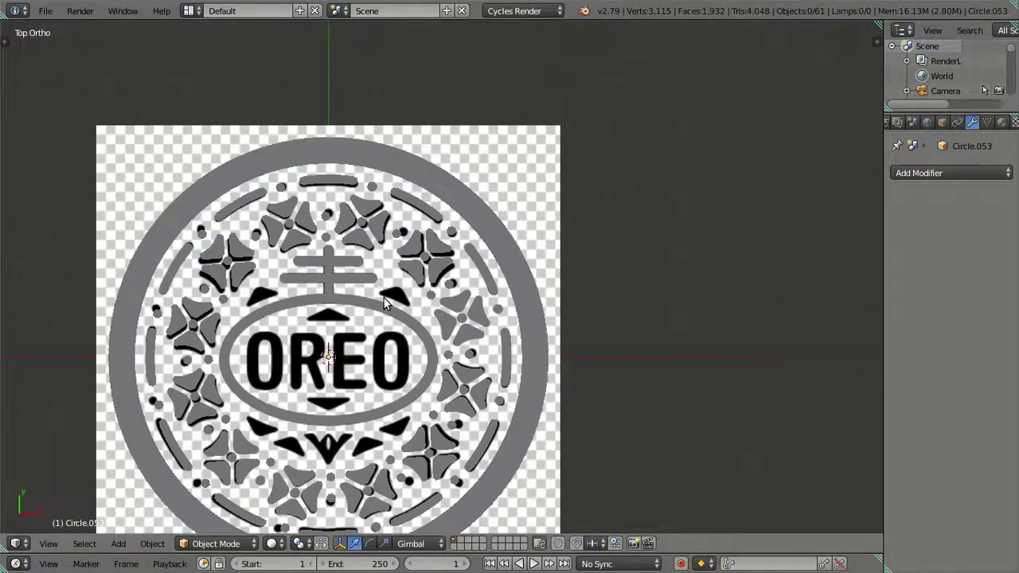
pyautogui.moveTo(306, 179)
pyautogui.mouseDown(button='middle')
pyautogui.moveTo(391, 280)
pyautogui.moveTo(295, 337)
pyautogui.moveTo(316, 375)
pyautogui.moveTo(346, 371)
pyautogui.moveTo(358, 410)
pyautogui.mouseUp(button='middle')
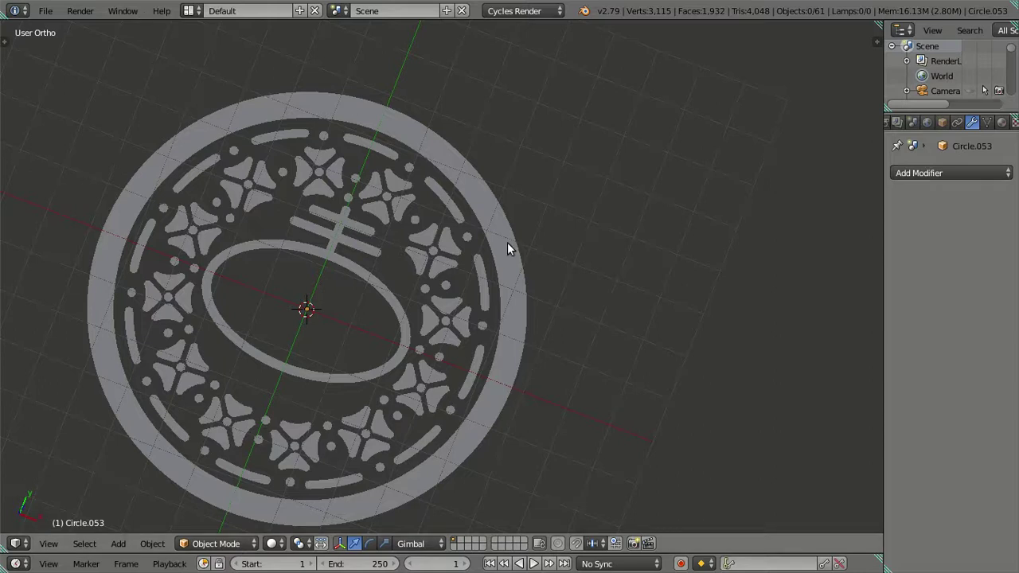
pyautogui.press('KP_2')
pyautogui.press('KP_8')
pyautogui.press('KP_7')
pyautogui.moveTo(469, 306)
pyautogui.keyDown('shift'); pyautogui.mouseDown(button='middle')
pyautogui.moveTo(549, 233)
pyautogui.moveTo(489, 278)
pyautogui.moveTo(343, 327)
pyautogui.mouseUp(button='middle'); pyautogui.keyUp('shift')
pyautogui.scroll(1, 561, 228)
pyautogui.scroll(2, 561, 229)
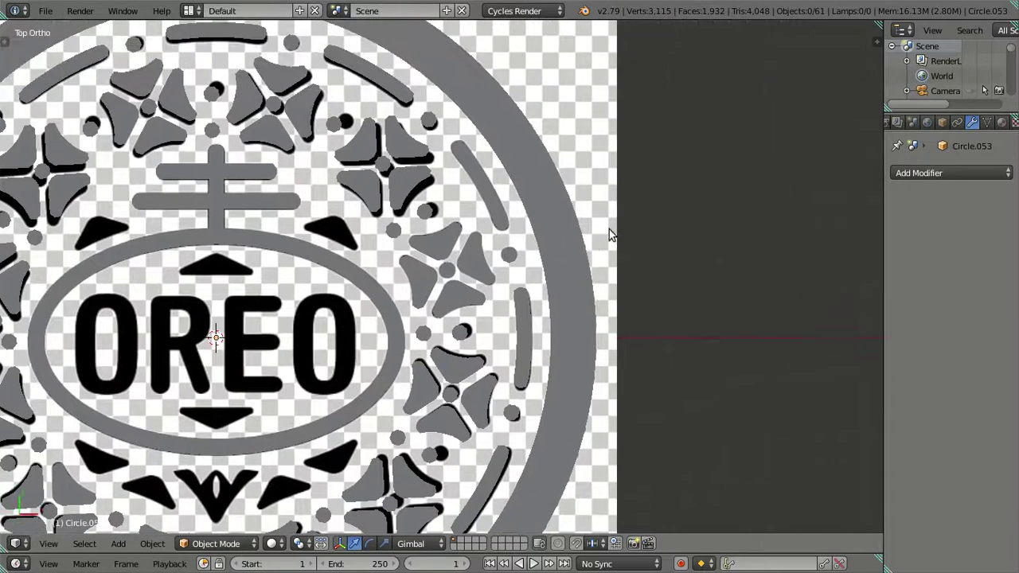
pyautogui.rightClick(559, 234)
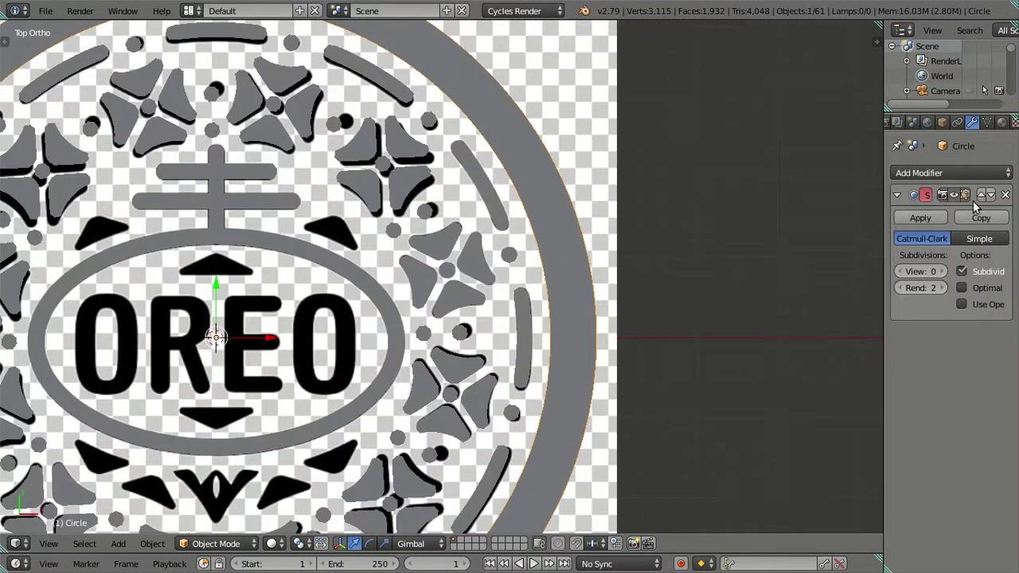
pyautogui.click(1005, 196)
pyautogui.rightClick(524, 321)
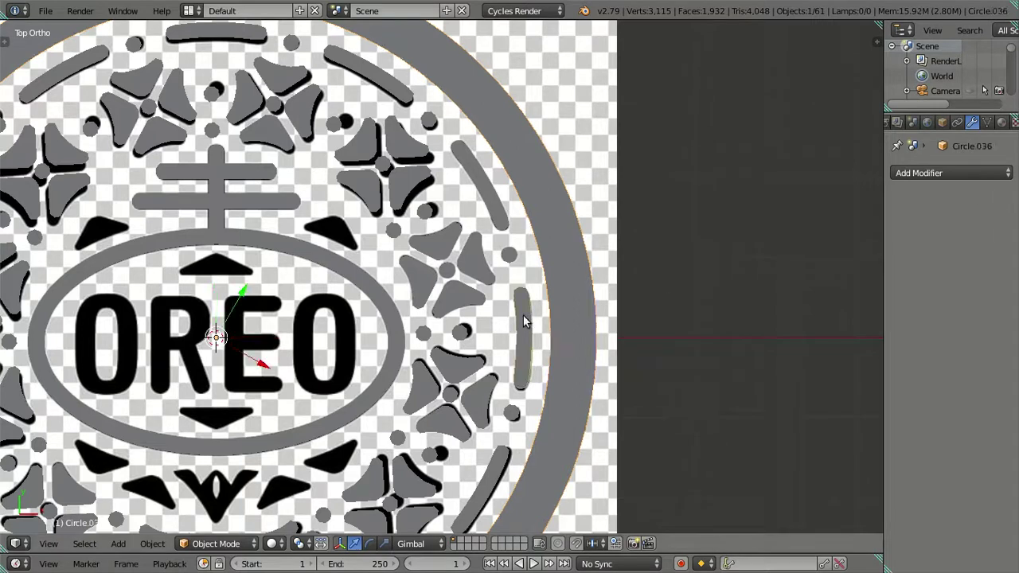
pyautogui.keyDown('shift'); pyautogui.rightClick(587, 290); pyautogui.keyUp('shift')
# Step: Save over Oreo.blend and take the window out of fullscreen
pyautogui.press('x')
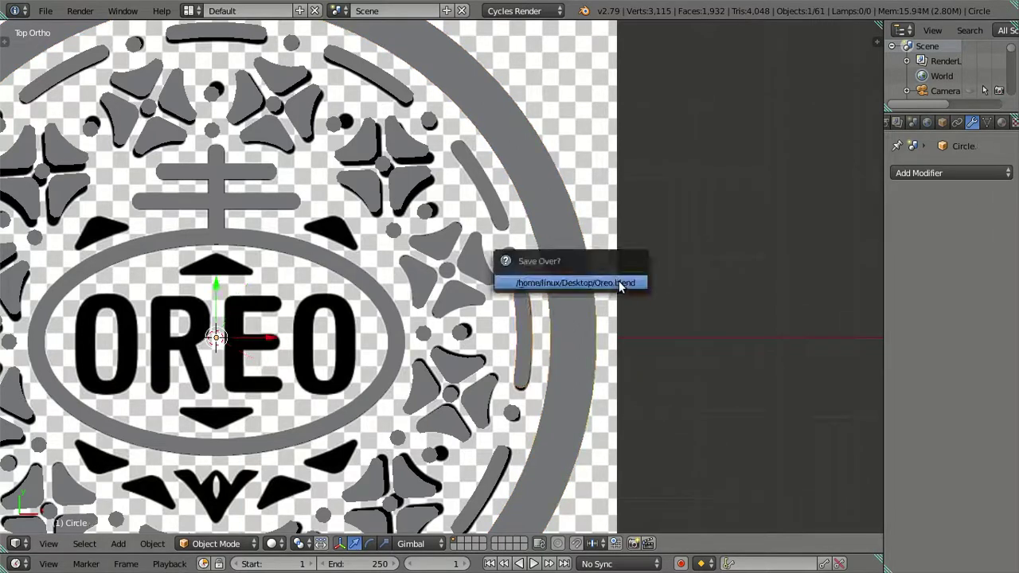
pyautogui.click(122, 10)
pyautogui.click(160, 43)
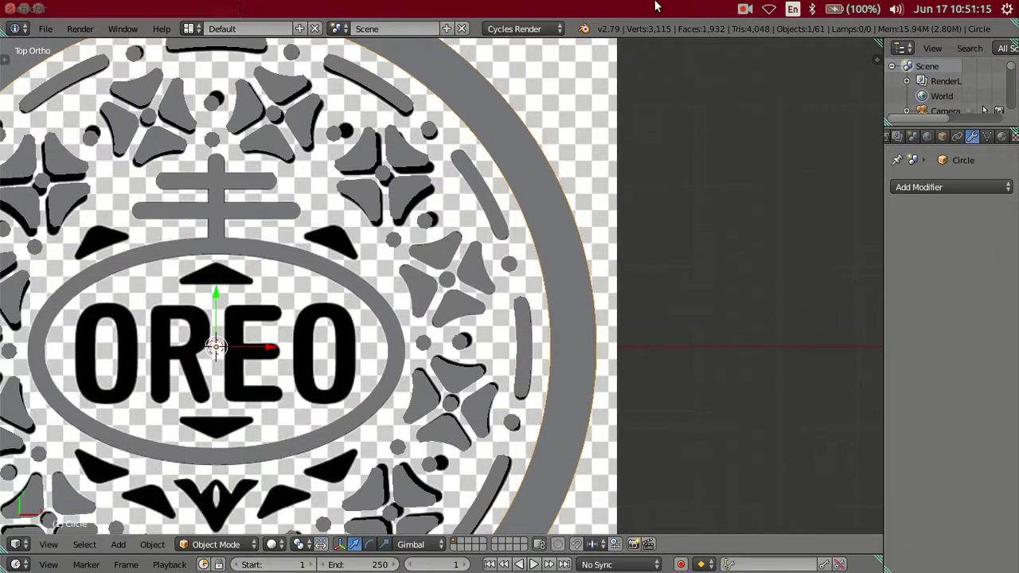